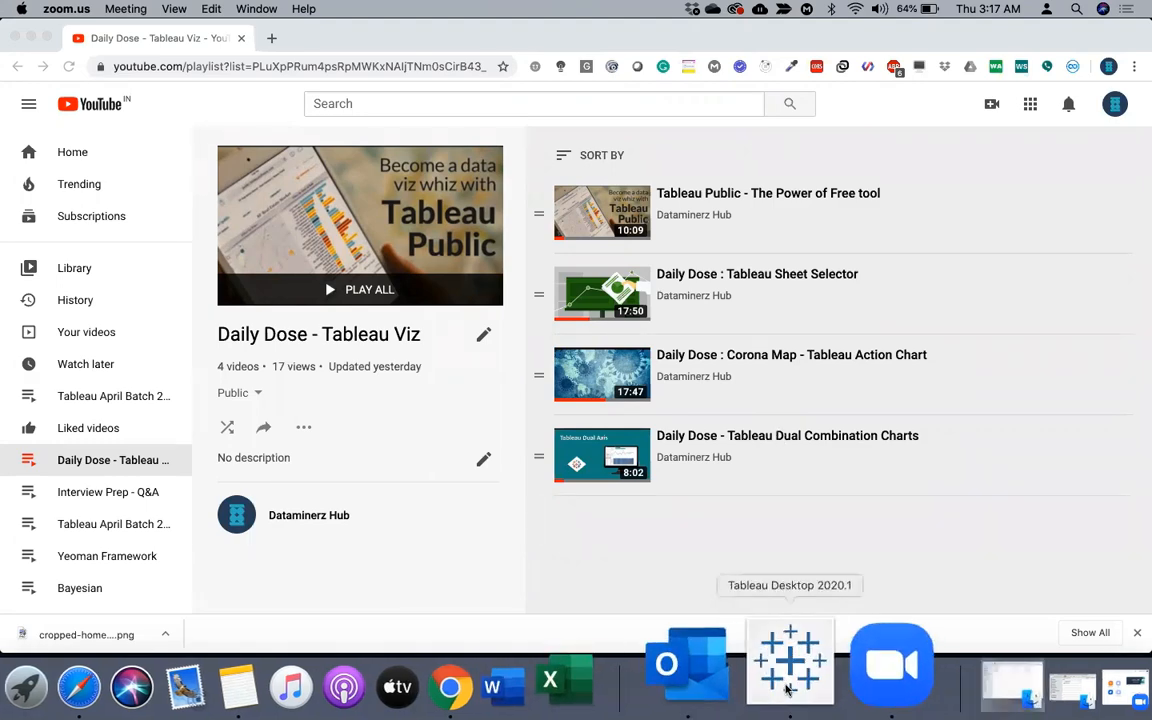
# Switch to Tableau and look through the Overview, Product, Customers and Shipping dashboards of the Superstore_Copy workbook
pyautogui.click(788, 686)
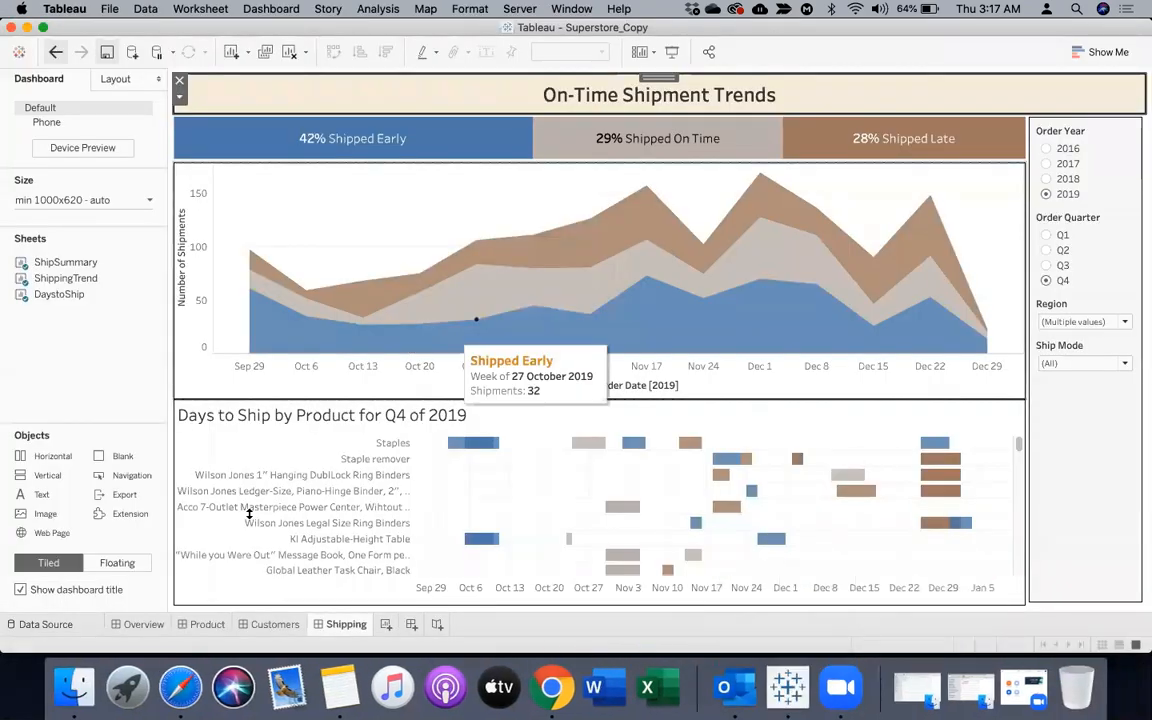
pyautogui.click(124, 625)
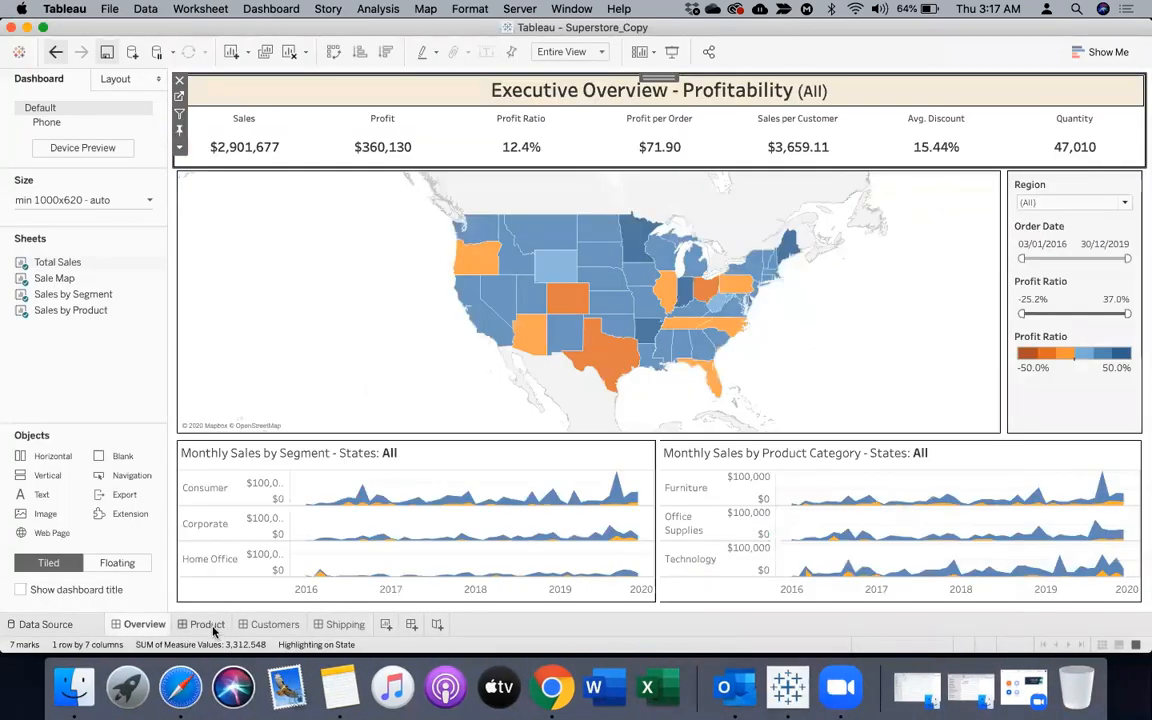
pyautogui.moveTo(213, 628)
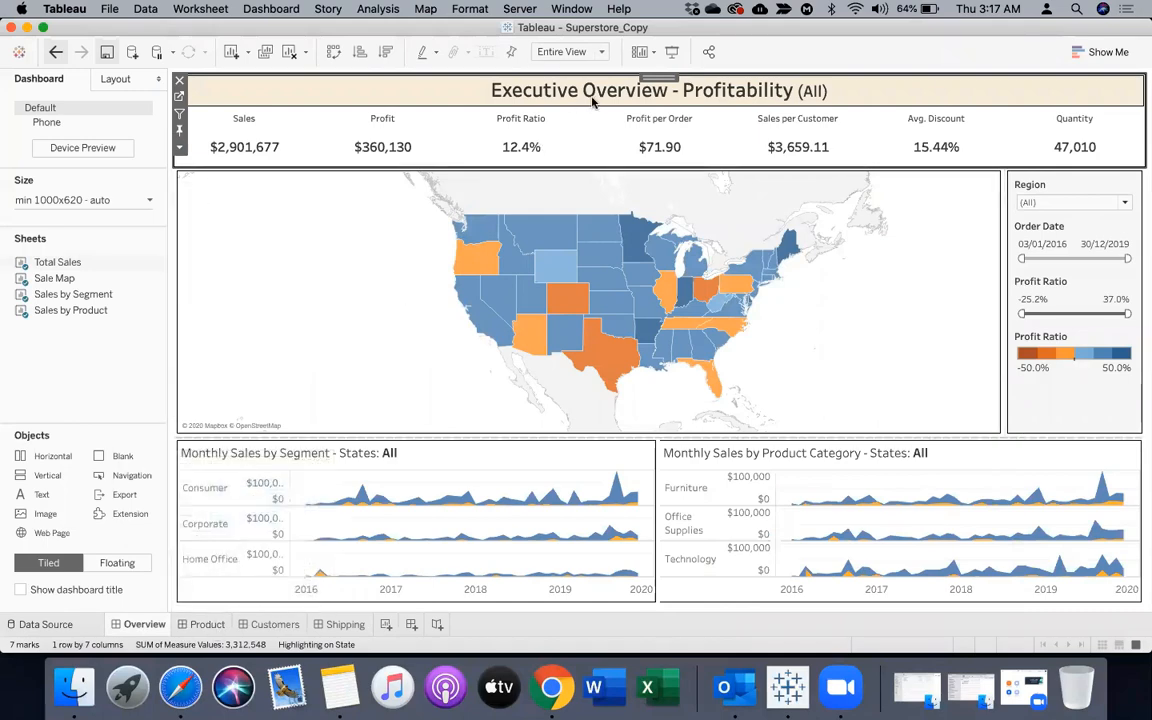
pyautogui.click(212, 626)
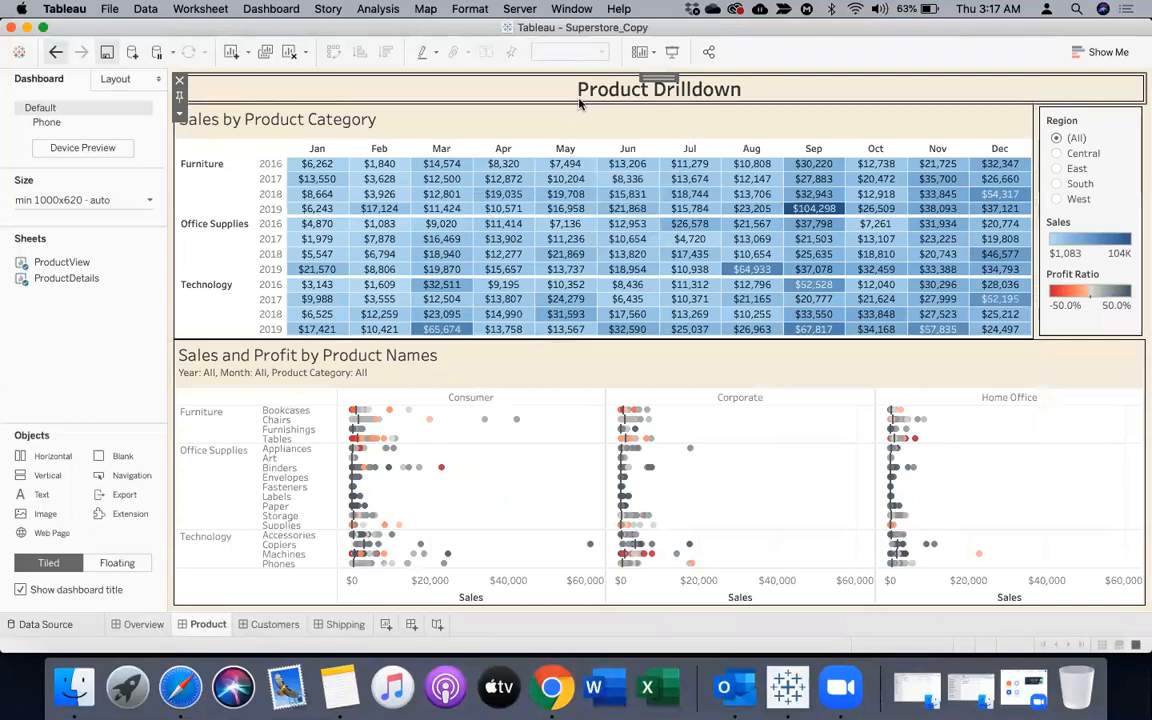
pyautogui.click(275, 627)
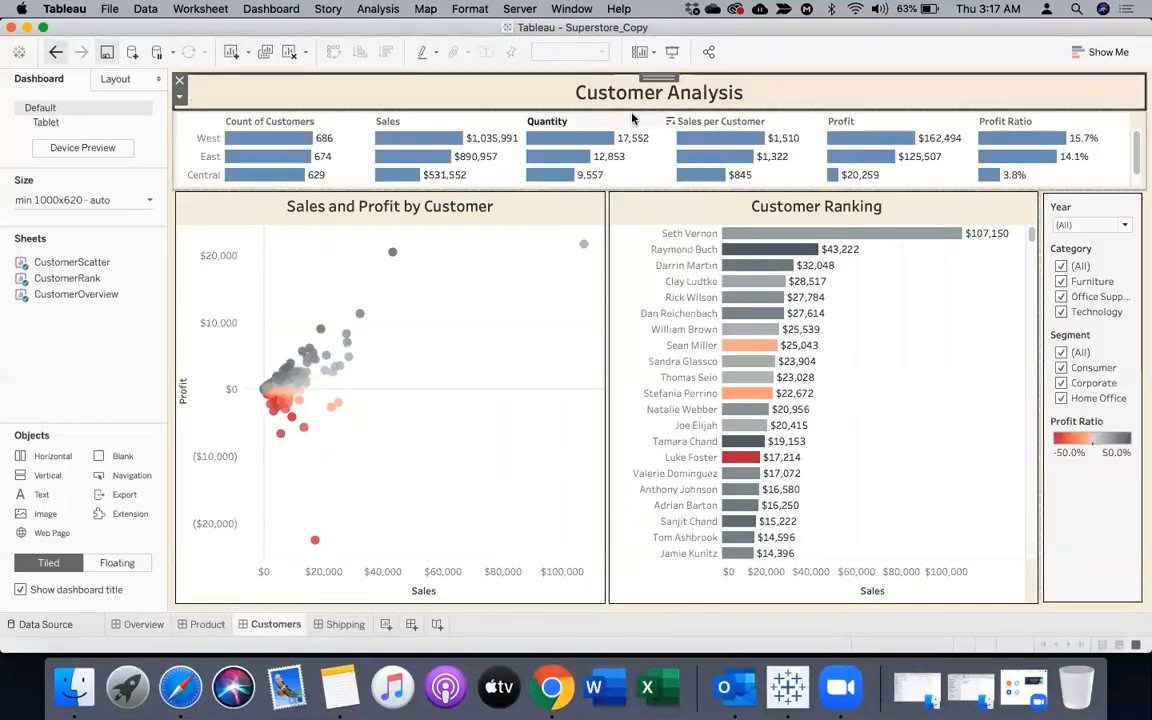
pyautogui.click(340, 624)
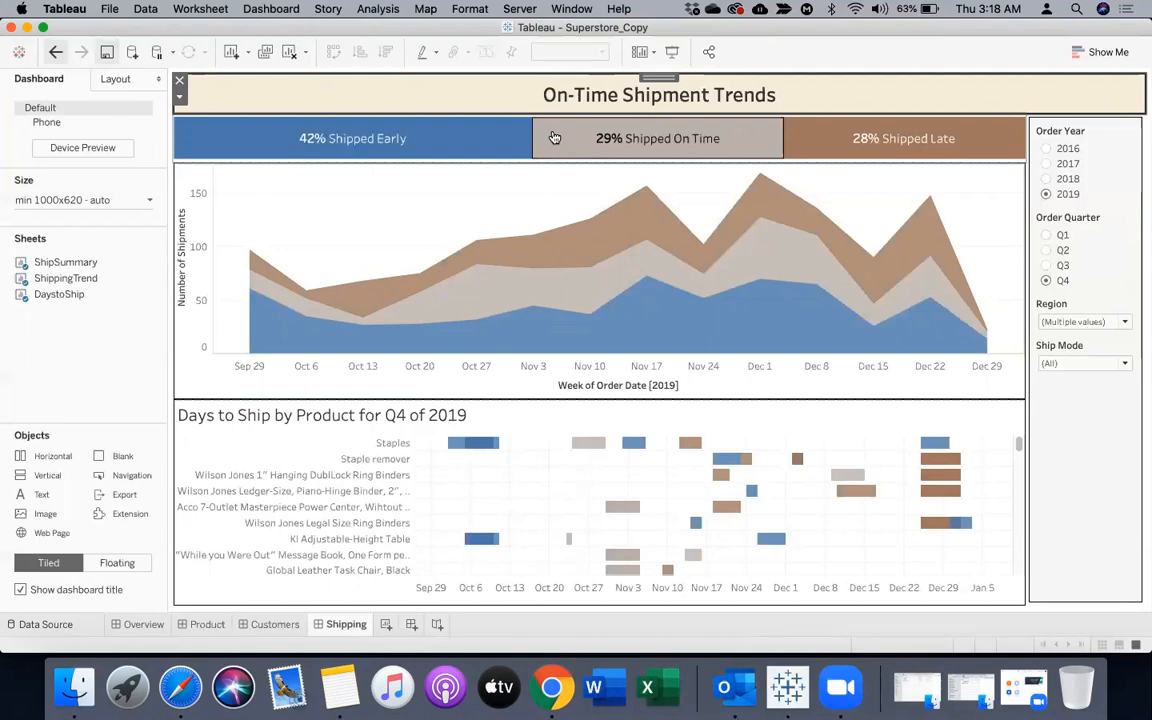
# Add a new dashboard after Shipping, keep its default size, and show the dashboard title
pyautogui.click(411, 625)
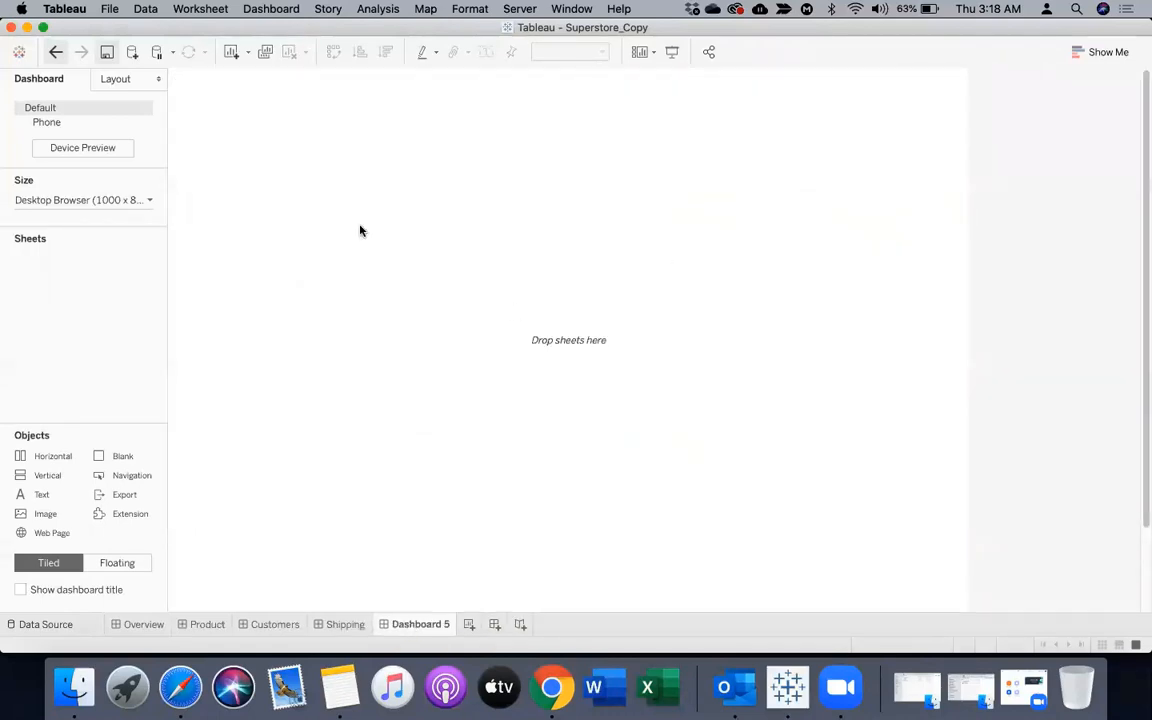
pyautogui.click(71, 202)
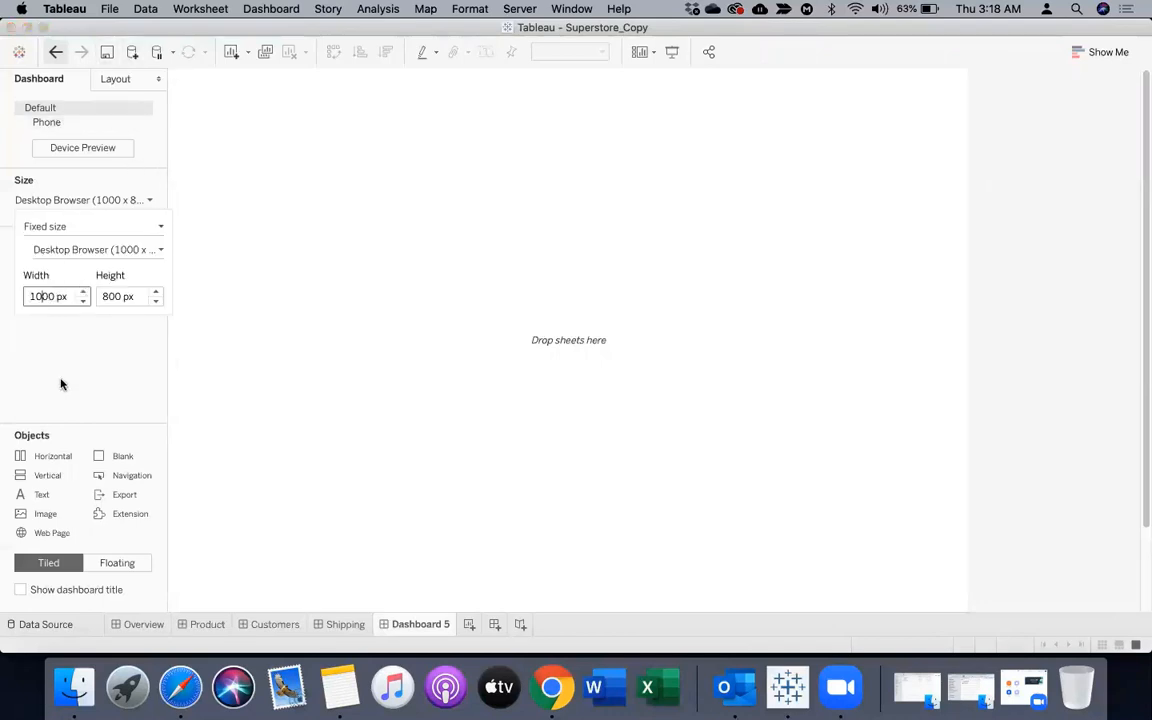
pyautogui.click(270, 308)
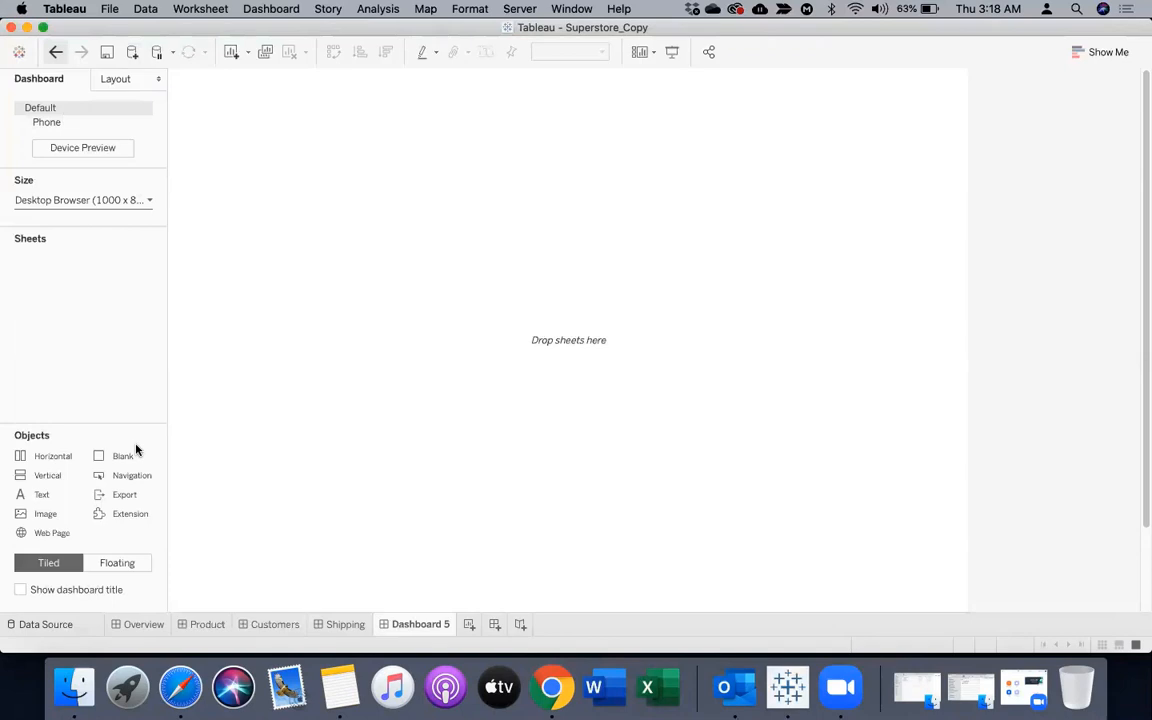
pyautogui.click(113, 82)
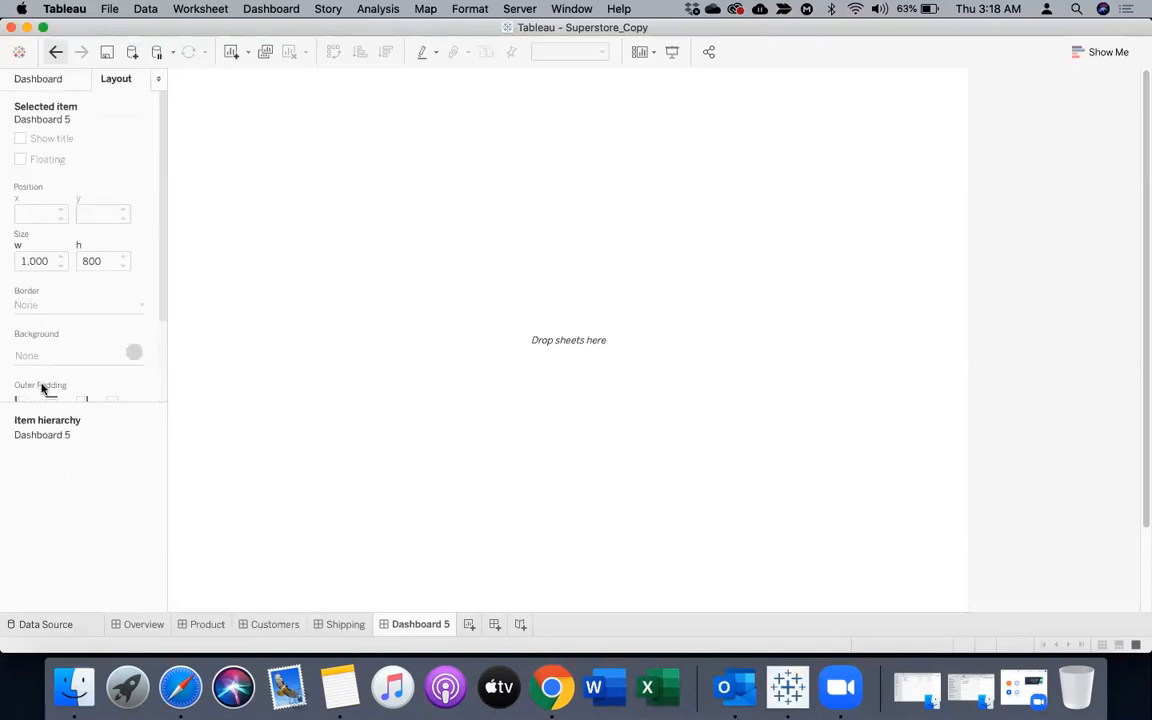
pyautogui.click(58, 79)
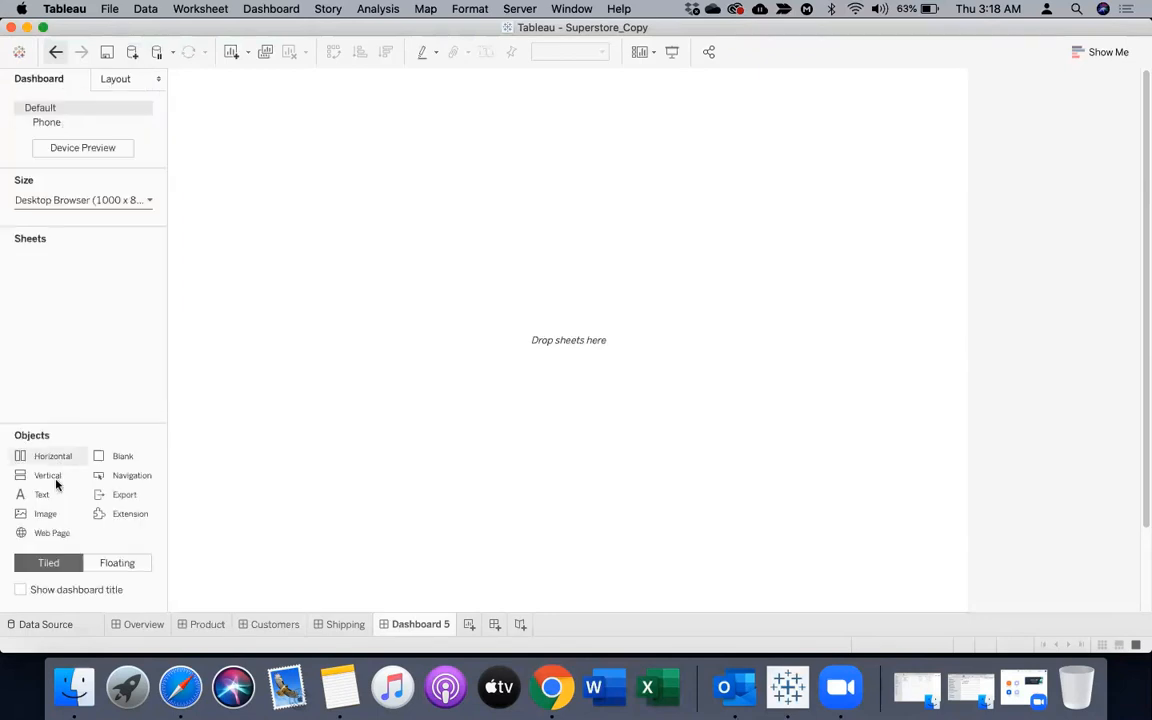
pyautogui.click(20, 589)
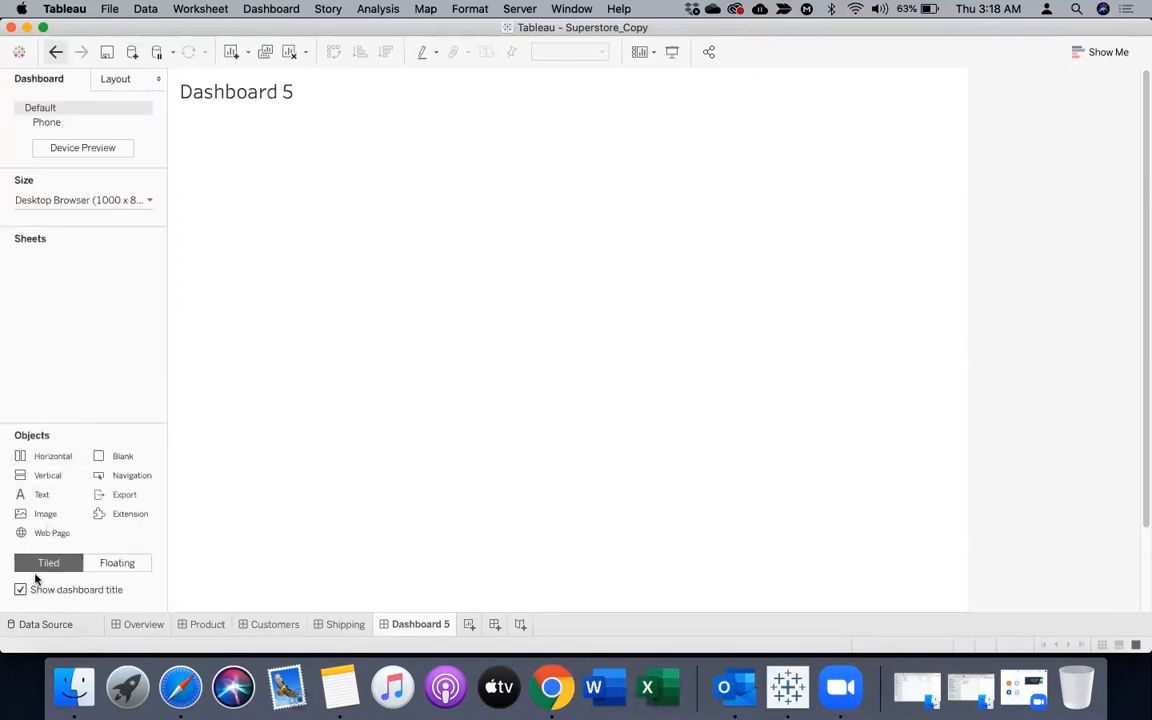
# Give both the tiled container and the dashboard title a solid line border
pyautogui.click(307, 355)
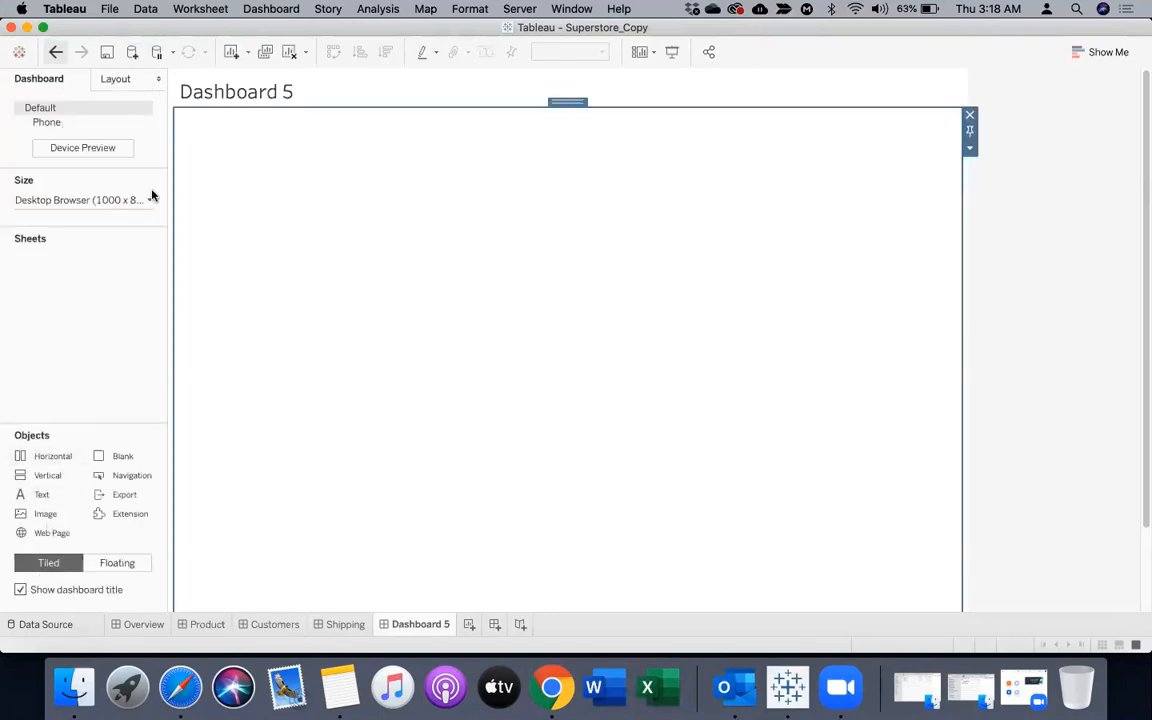
pyautogui.click(108, 80)
pyautogui.click(33, 304)
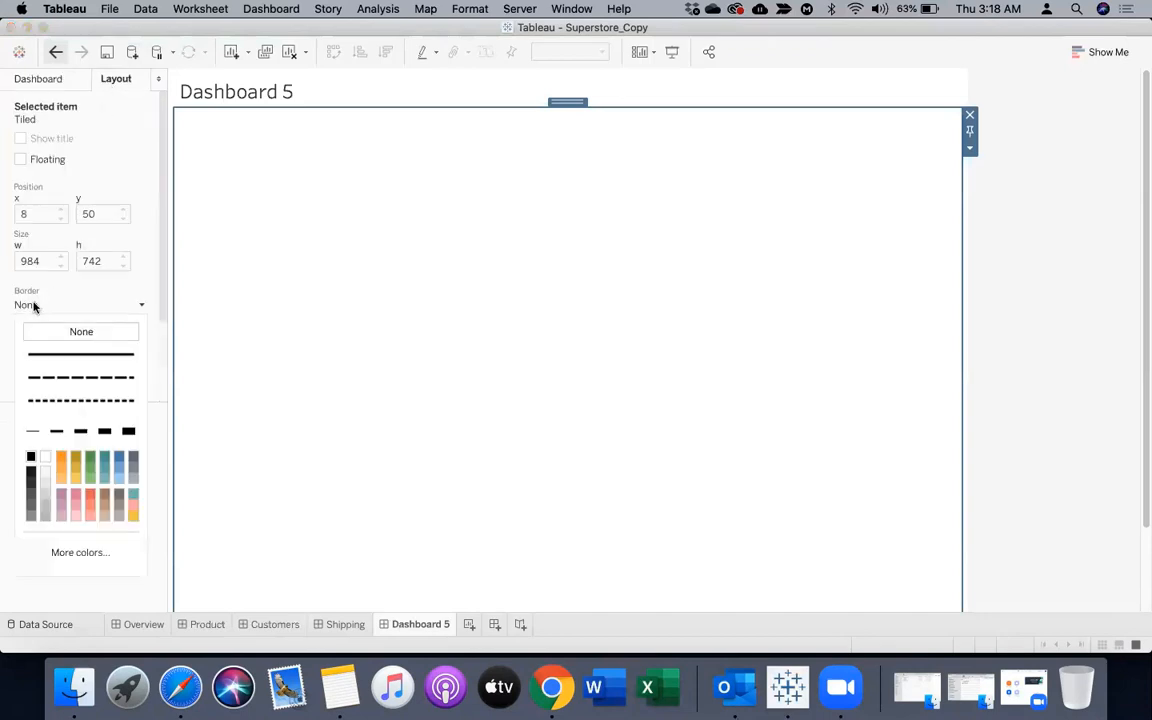
pyautogui.click(36, 354)
pyautogui.click(289, 92)
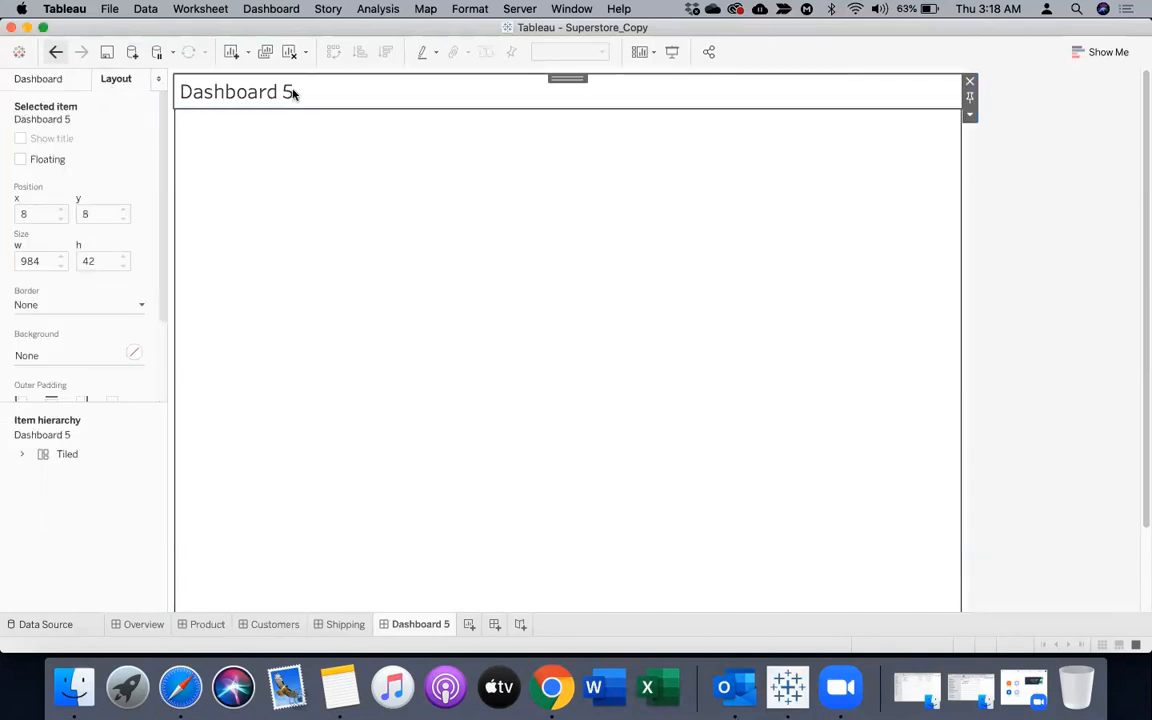
pyautogui.click(39, 304)
pyautogui.click(41, 356)
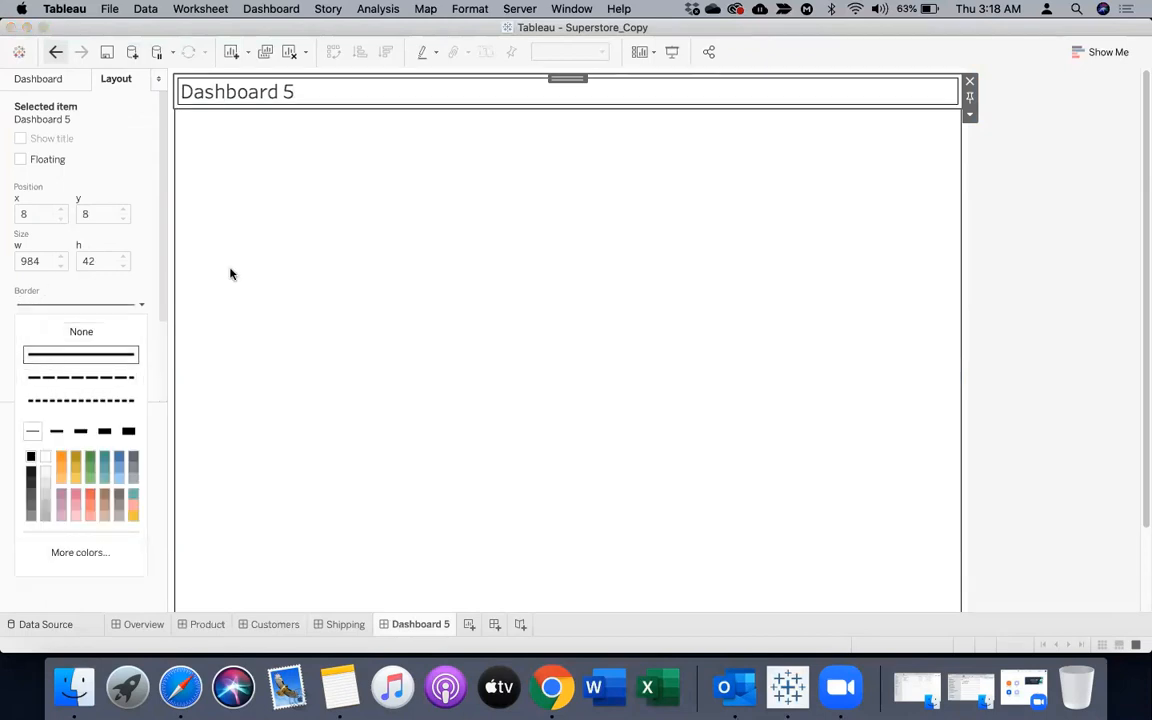
# Centre the sheet name text in the dashboard title
pyautogui.click(440, 103)
pyautogui.doubleClick(440, 103)
pyautogui.moveTo(401, 283); pyautogui.dragTo(238, 280)
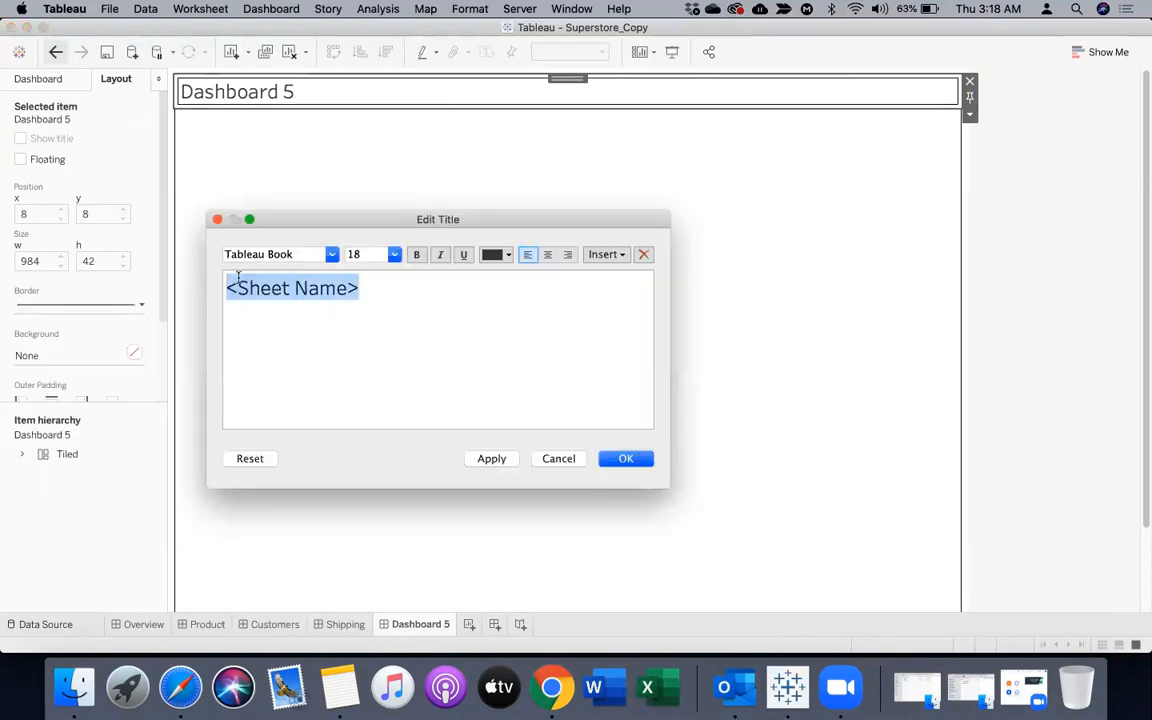
pyautogui.click(547, 255)
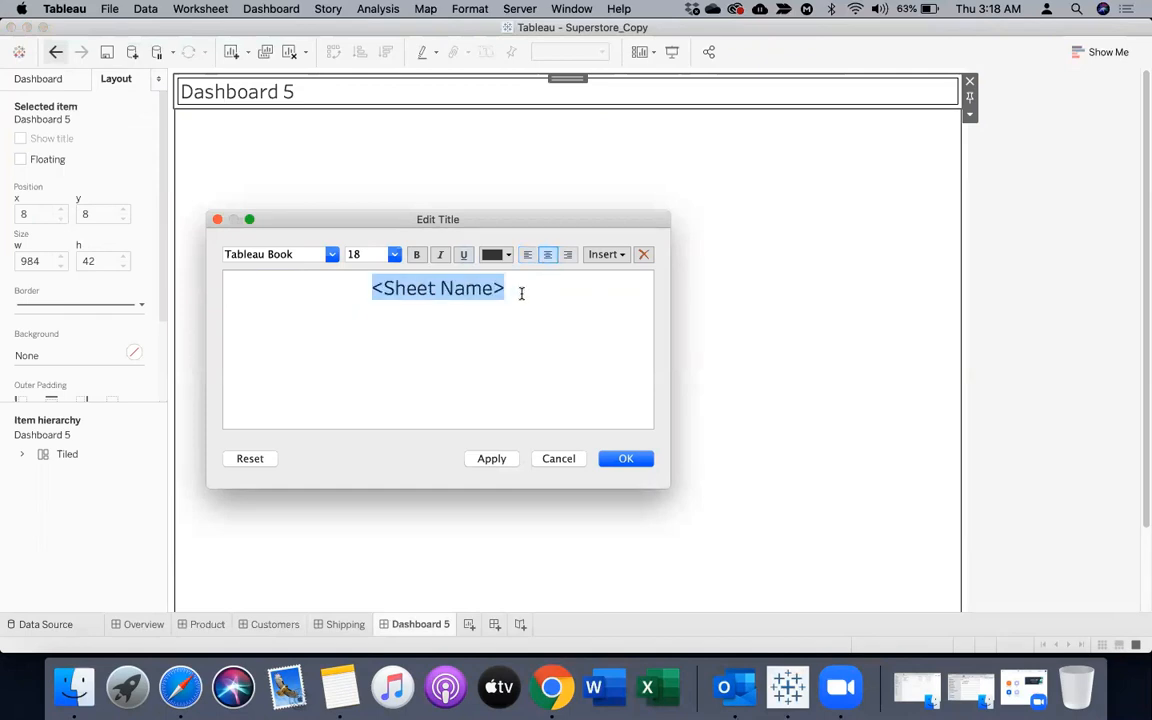
pyautogui.click(537, 288)
pyautogui.click(619, 462)
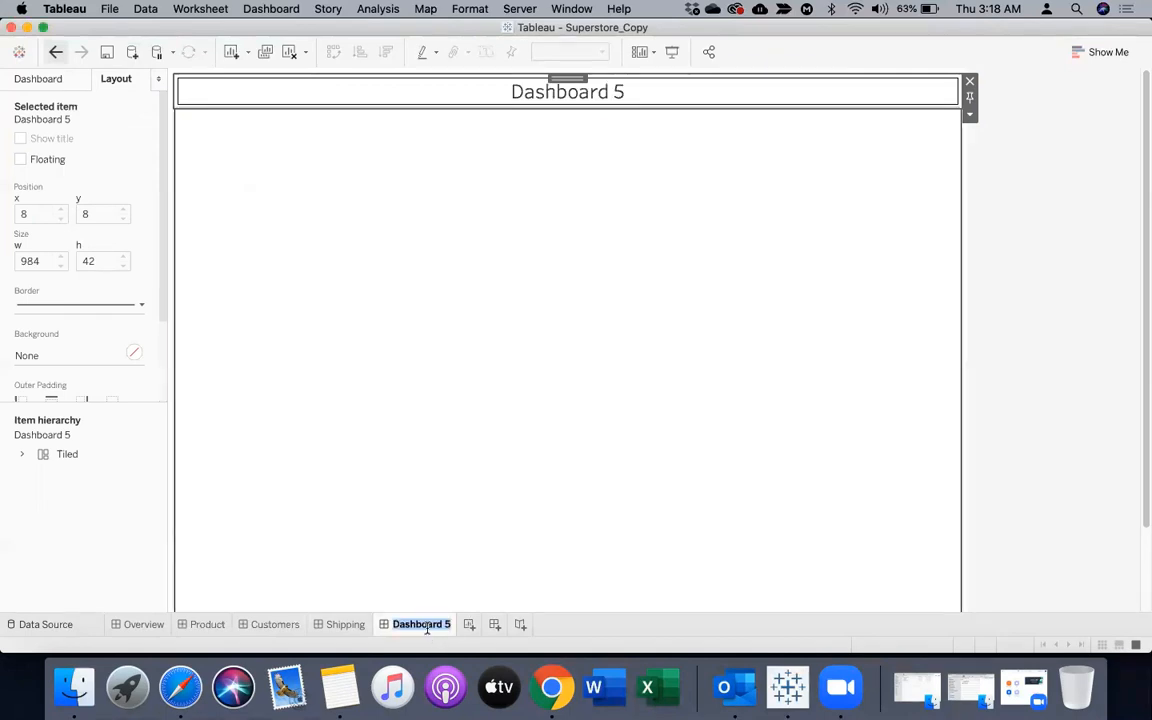
# Rename the new dashboard as Landing Page
pyautogui.write('LAnding PAge')
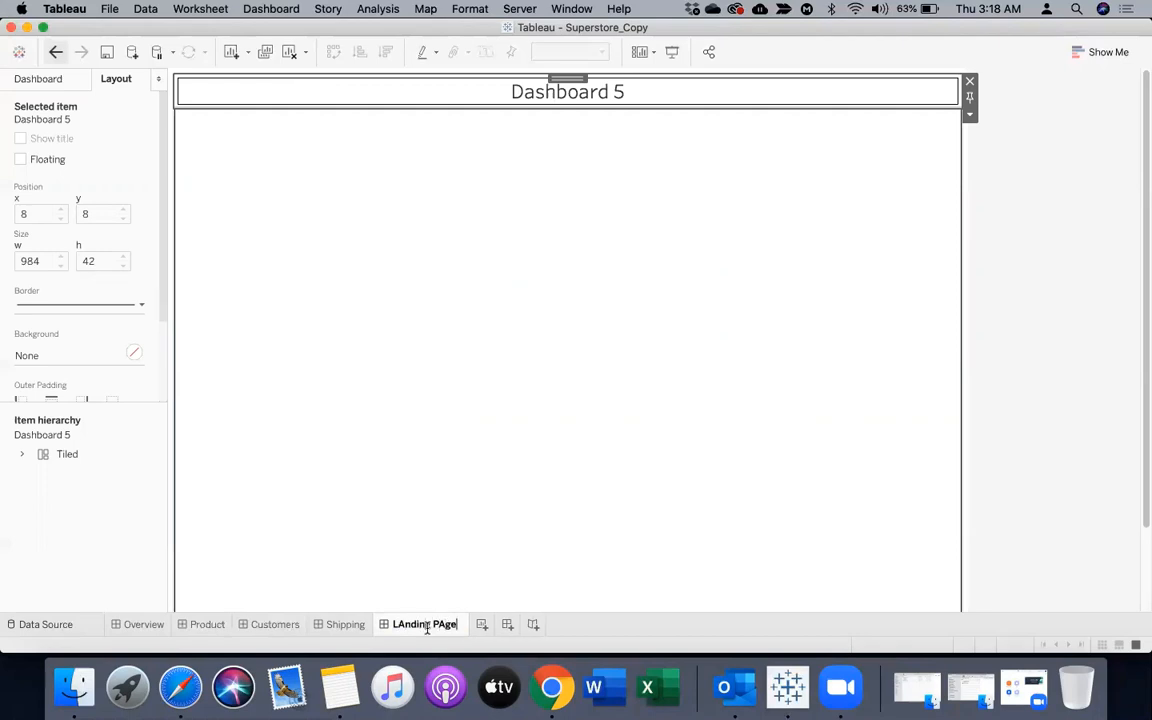
pyautogui.press('BackSpace')
pyautogui.write('a')
pyautogui.press('BackSpace')
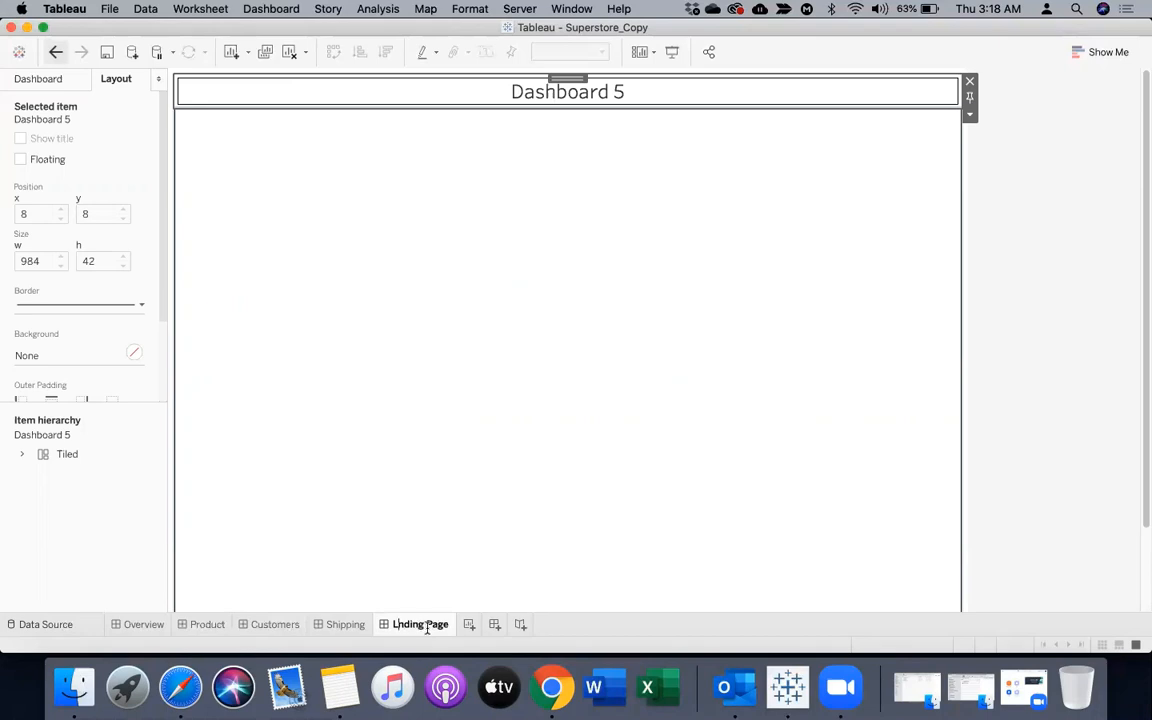
pyautogui.write('a')
pyautogui.press('Return')
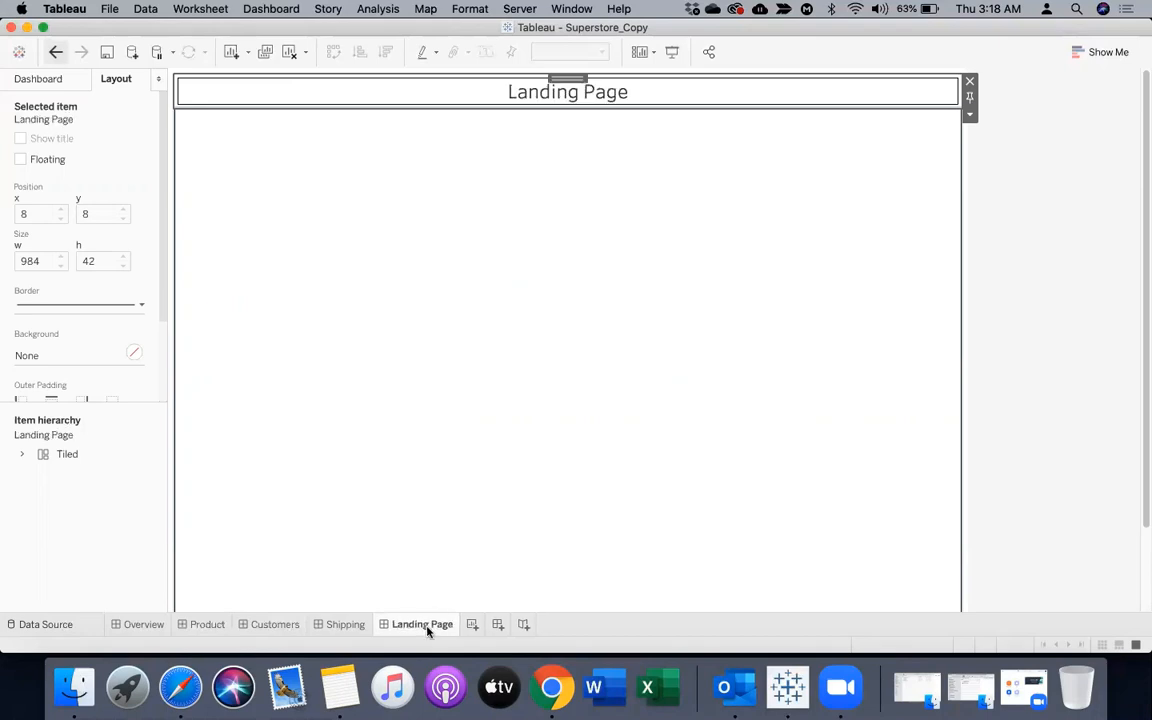
# Replace the sheet name placeholder in the dashboard title with the text "Supper Store - Reports"
pyautogui.doubleClick(355, 94)
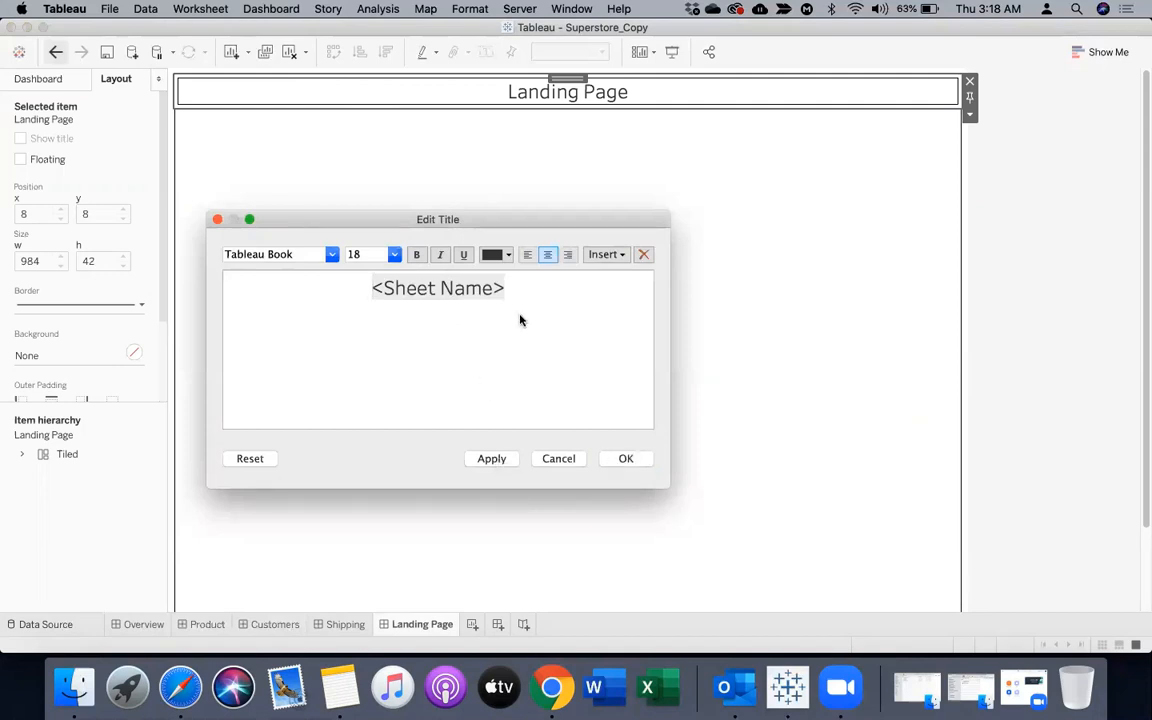
pyautogui.click(465, 292)
pyautogui.press('super+a')
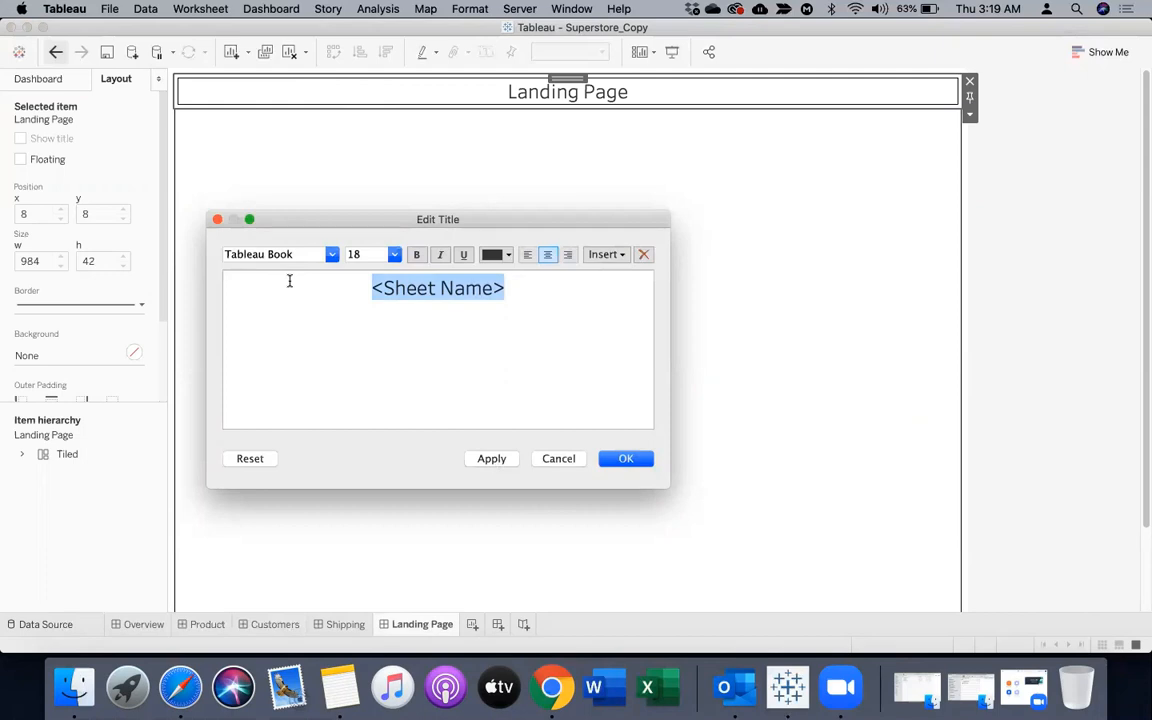
pyautogui.write('S')
pyautogui.press('BackSpace')
pyautogui.write('Su')
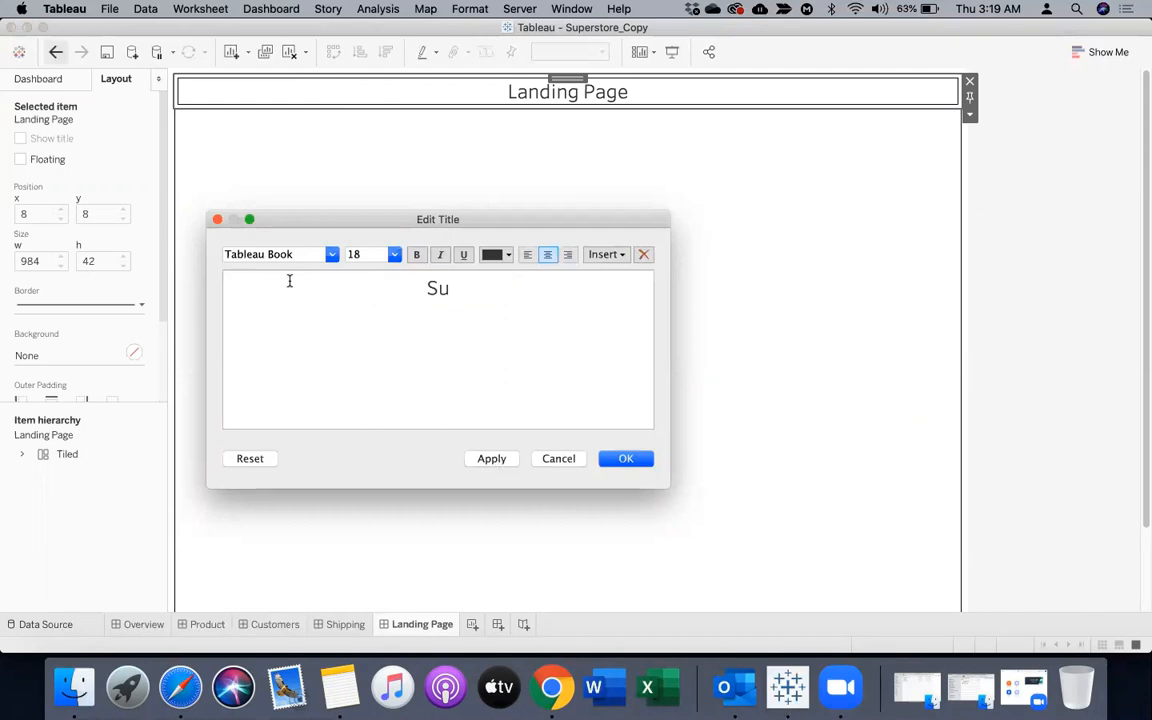
pyautogui.write('pper Sto')
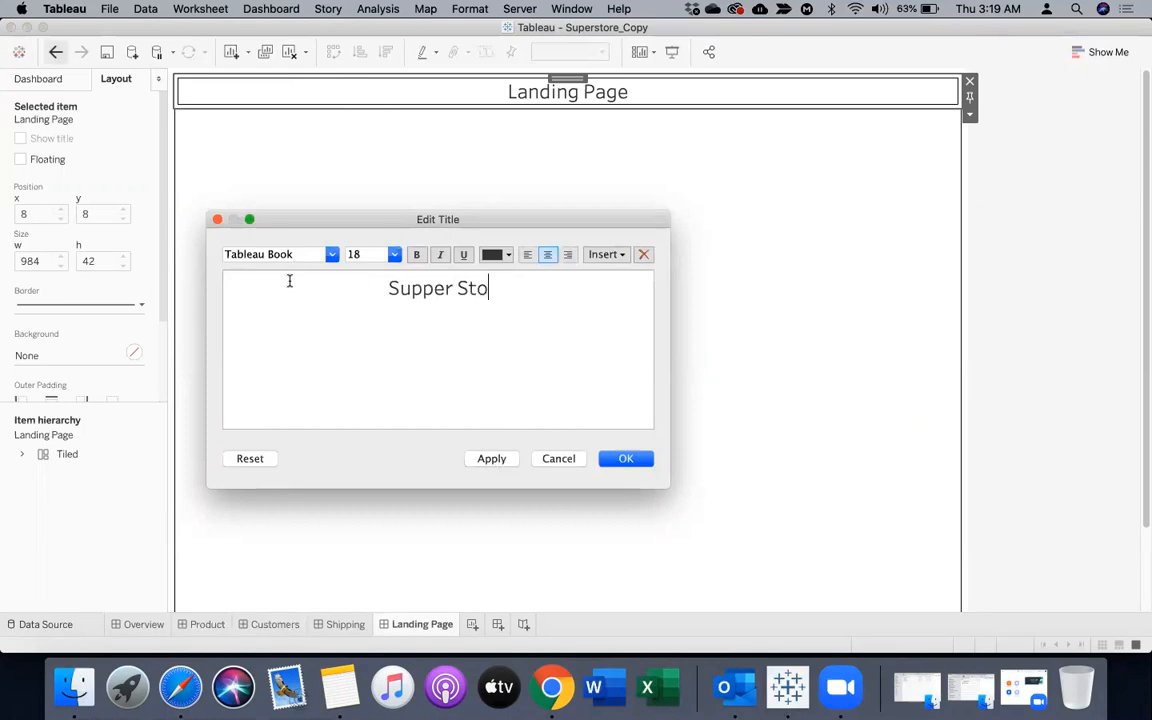
pyautogui.write('re - Report')
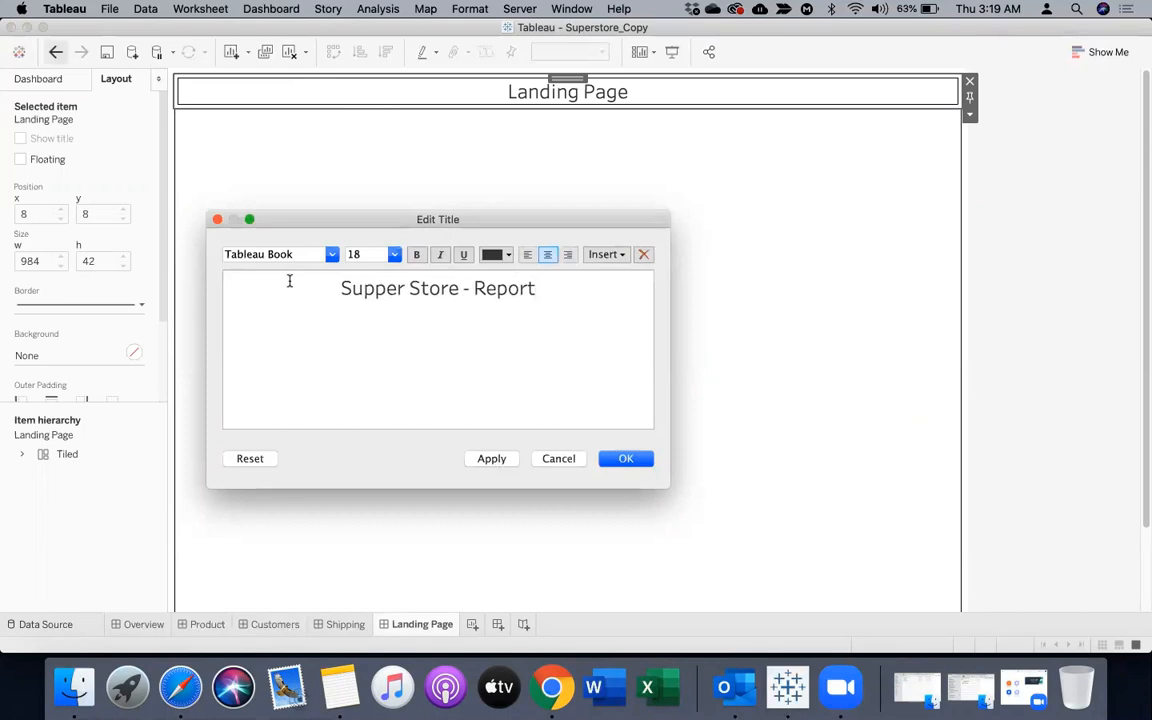
pyautogui.write('s')
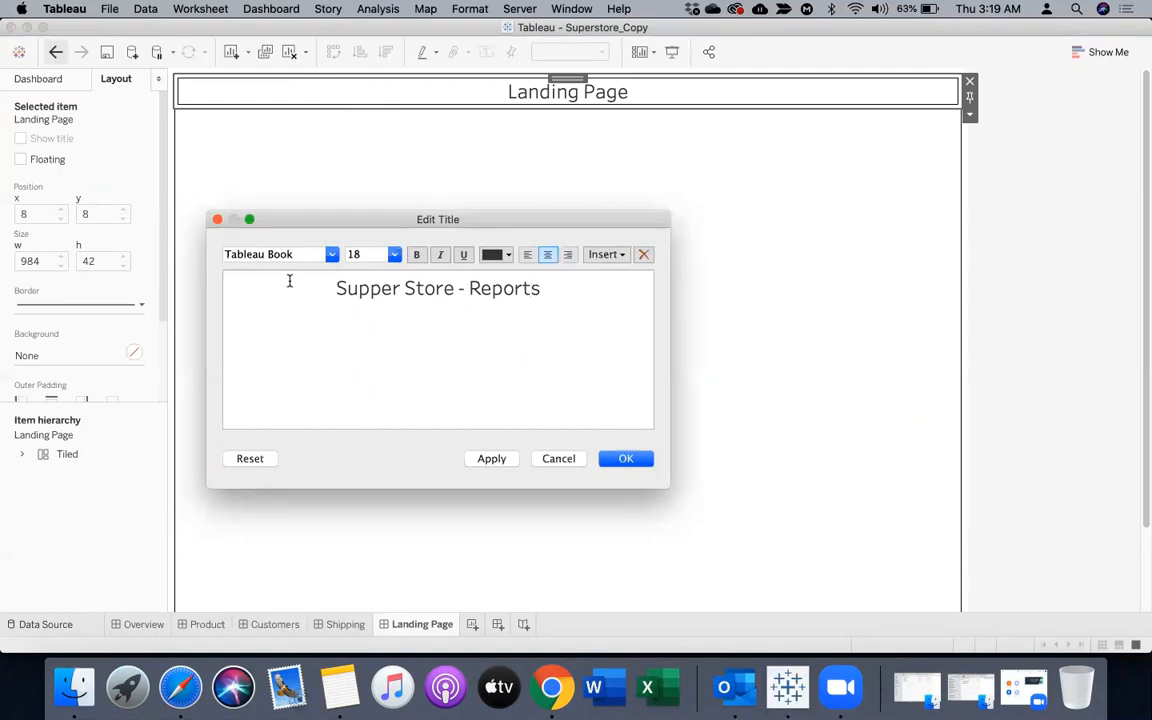
# Insert the word "Home" in front of the title text and apply the edited title
pyautogui.press('Left')
pyautogui.press('Left')
pyautogui.press('Left')
pyautogui.press('Left')
pyautogui.press('Left')
pyautogui.press('Left')
pyautogui.press('Left')
pyautogui.press('Left')
pyautogui.press('Left')
pyautogui.press('Left')
pyautogui.press('Left')
pyautogui.press('Left')
pyautogui.press('Left')
pyautogui.press('Left')
pyautogui.press('Left')
pyautogui.press('Left')
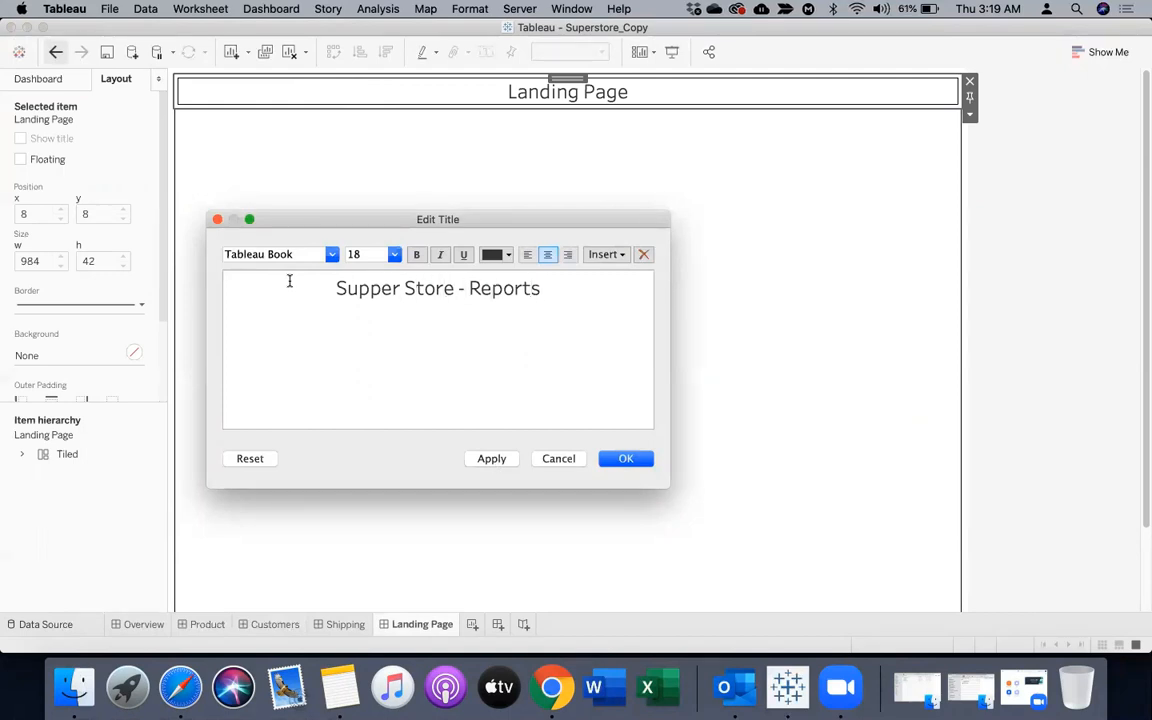
pyautogui.write('Home')
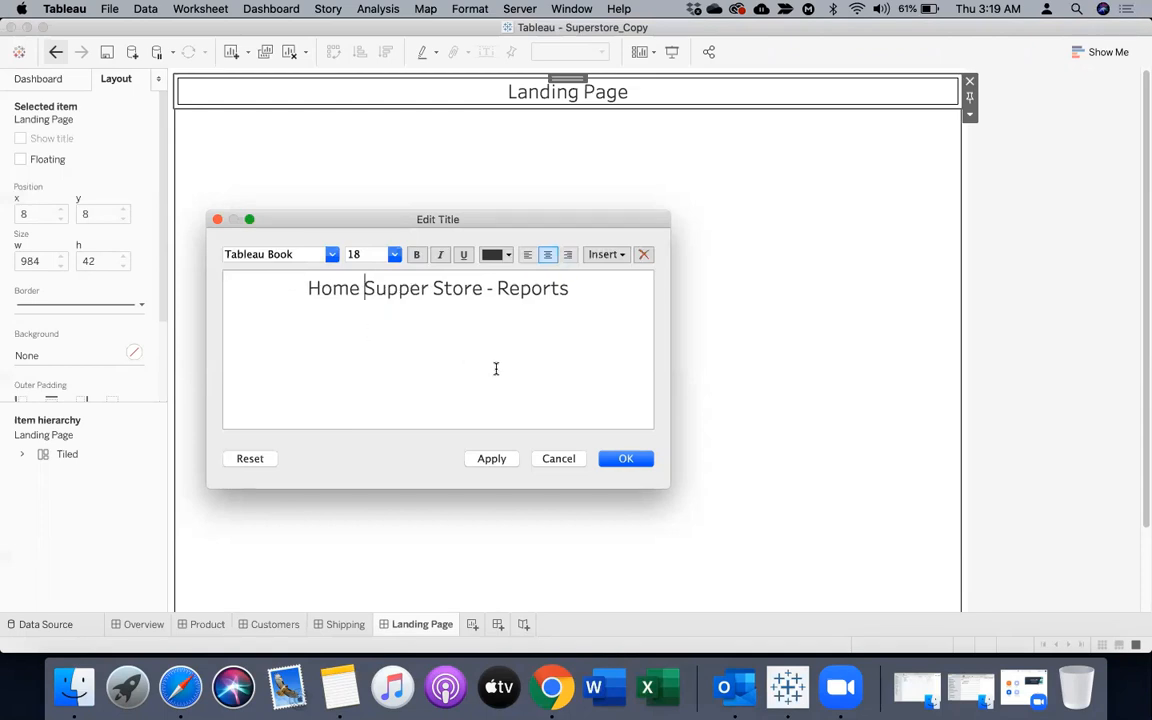
pyautogui.click(624, 458)
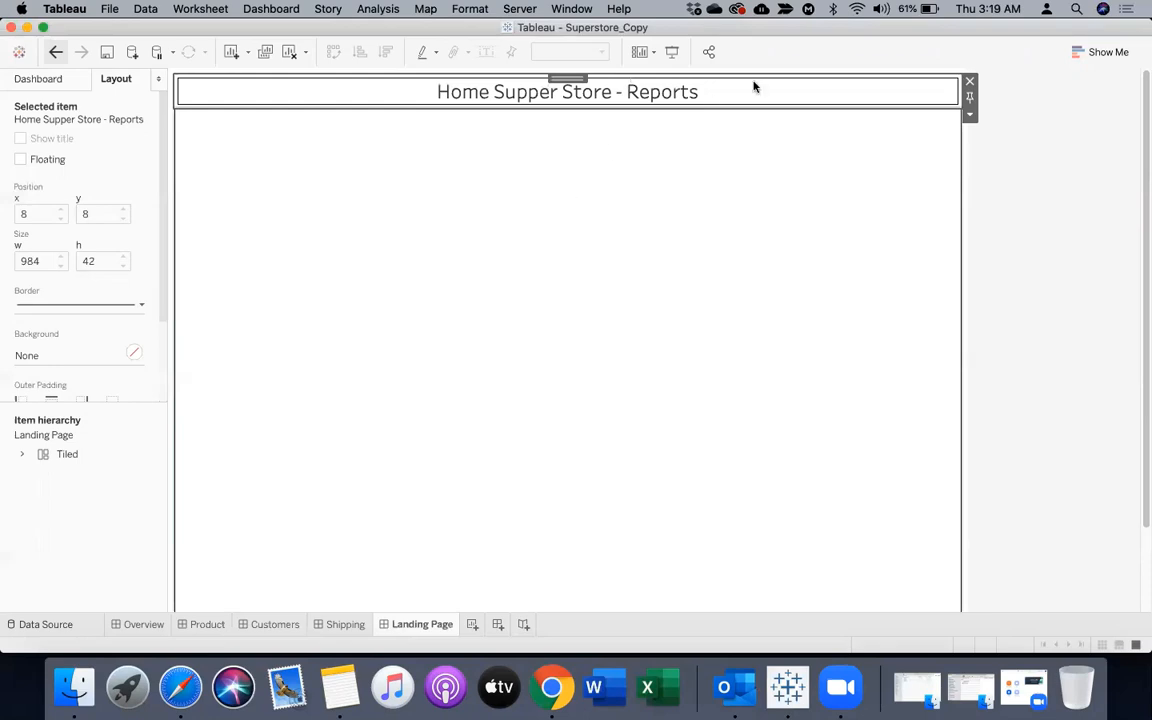
# Shade the dashboard title with the lightest cream-orange colour from the palette
pyautogui.click(968, 116)
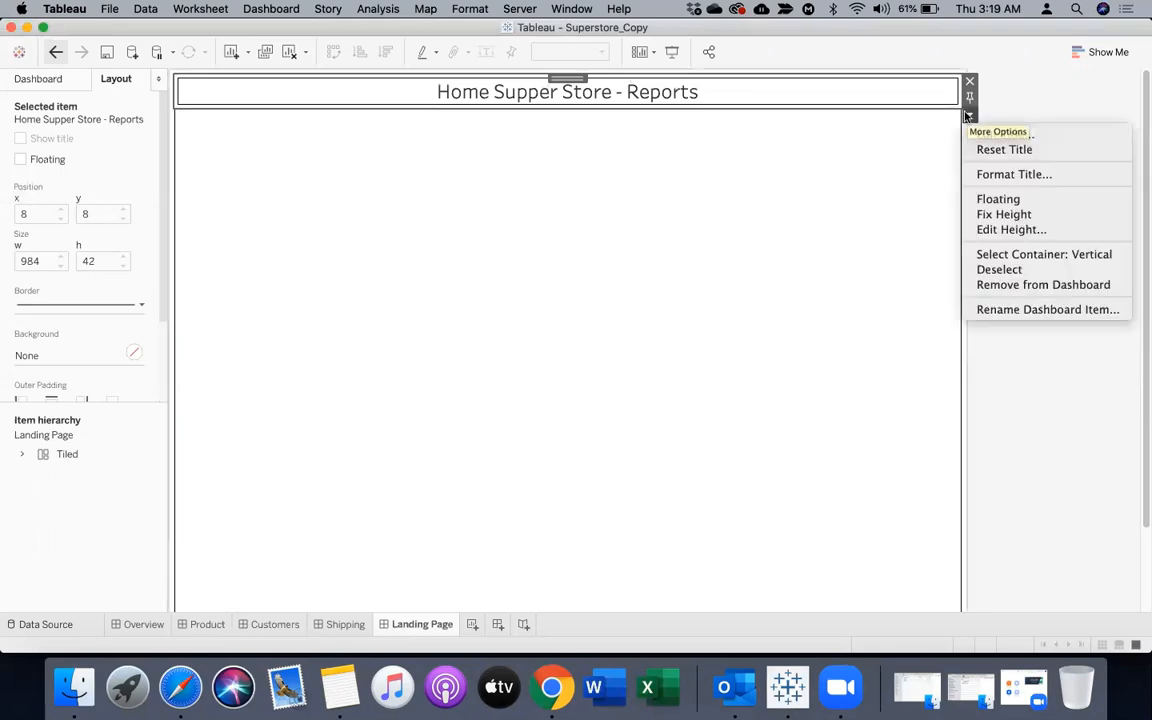
pyautogui.click(988, 176)
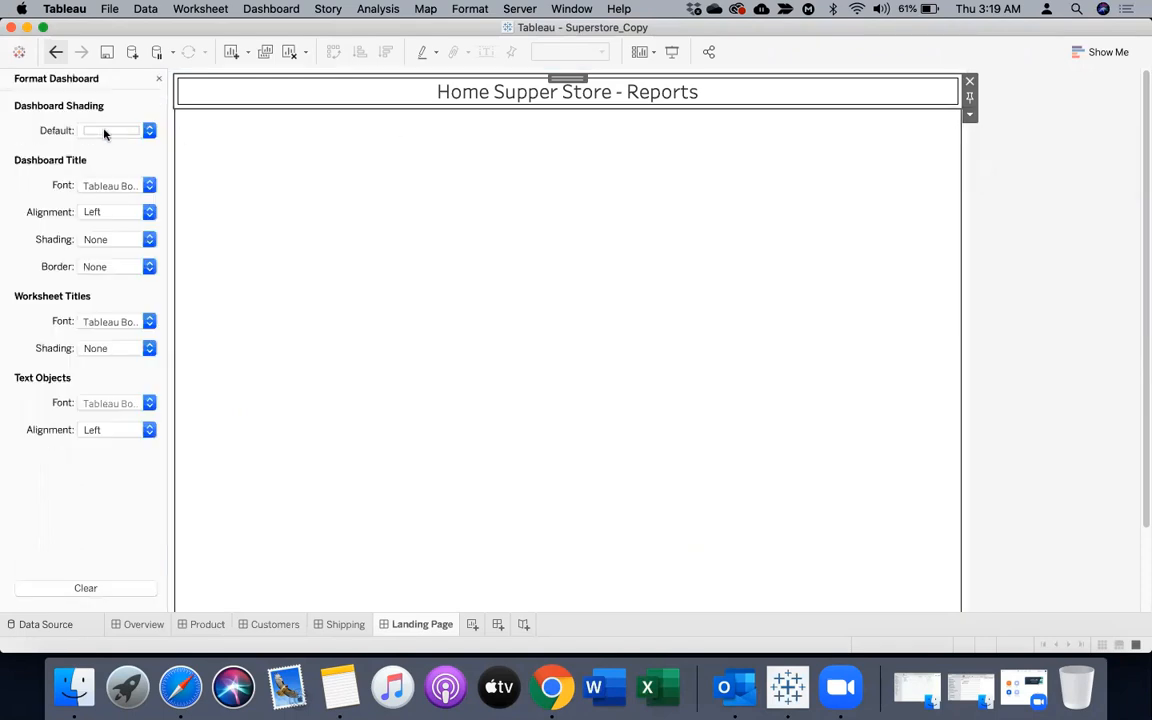
pyautogui.click(113, 241)
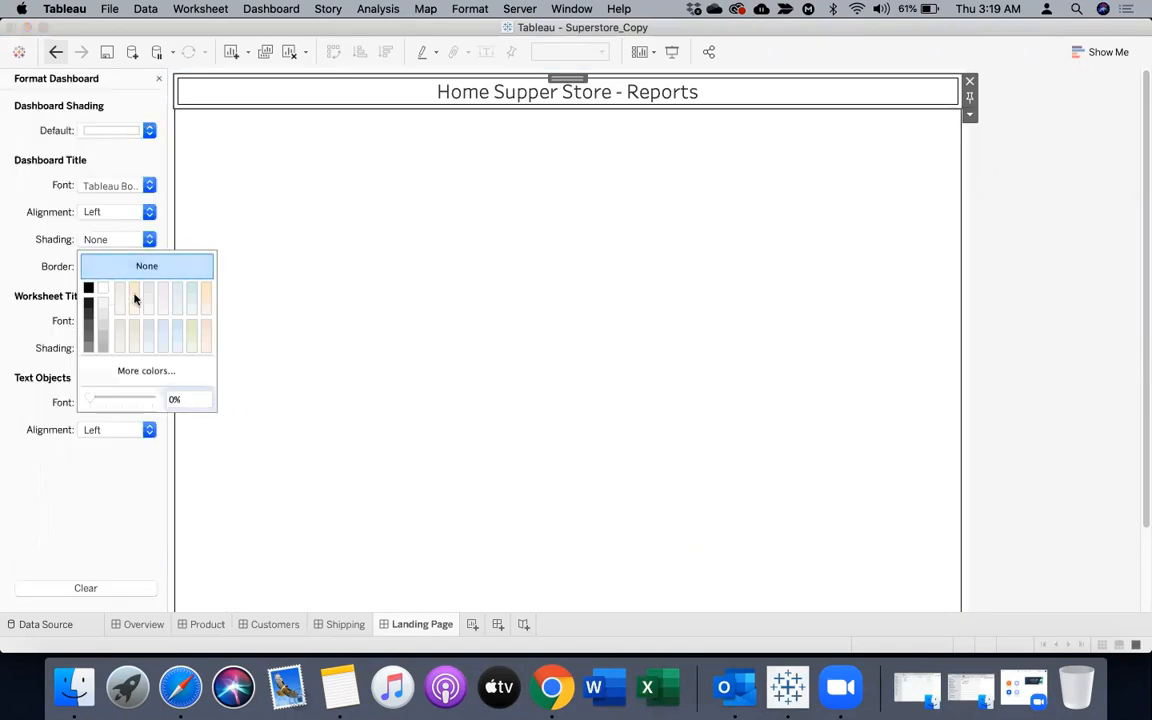
pyautogui.click(205, 292)
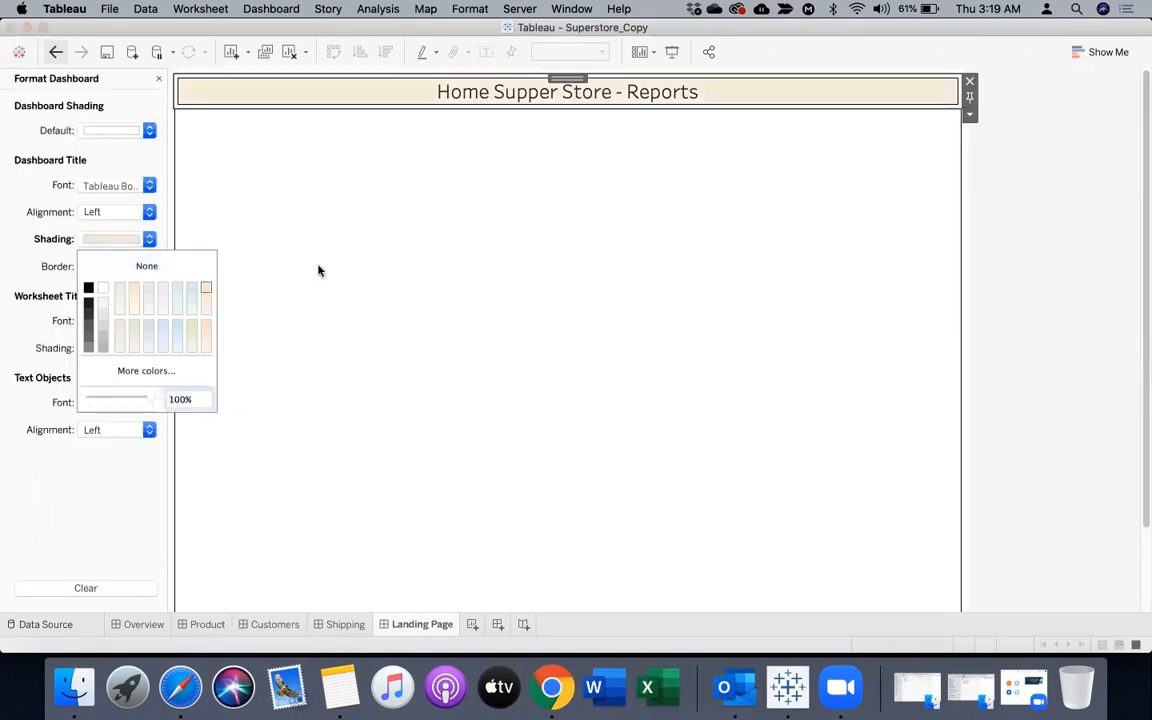
# Dismiss the colour palette and close the dashboard formatting settings
pyautogui.click(340, 265)
pyautogui.click(997, 252)
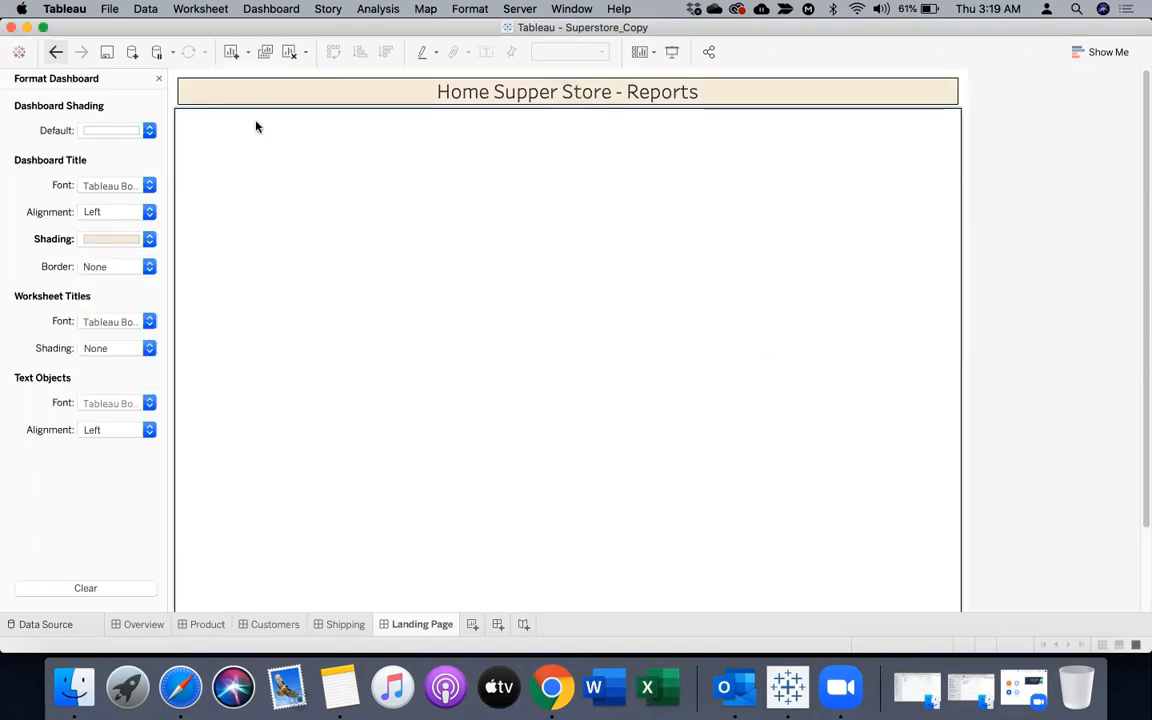
pyautogui.click(158, 78)
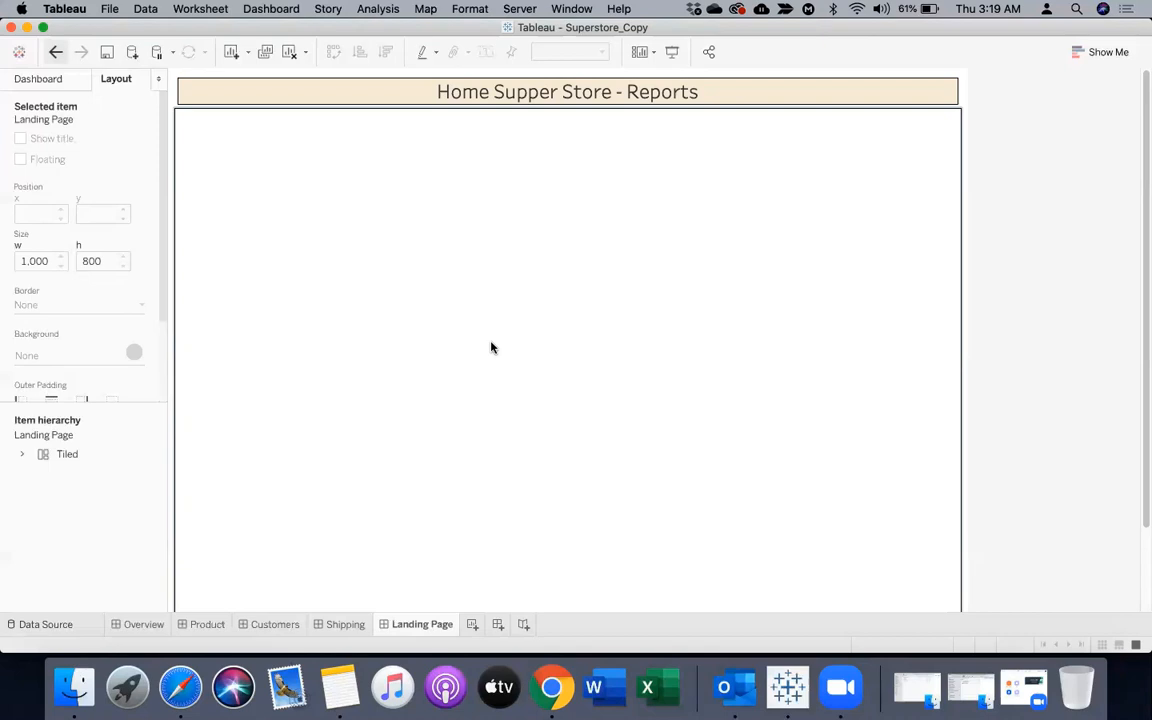
# Look at the Shipping and Customers dashboards and check the available commands for exporting a dashboard as an image
pyautogui.click(334, 625)
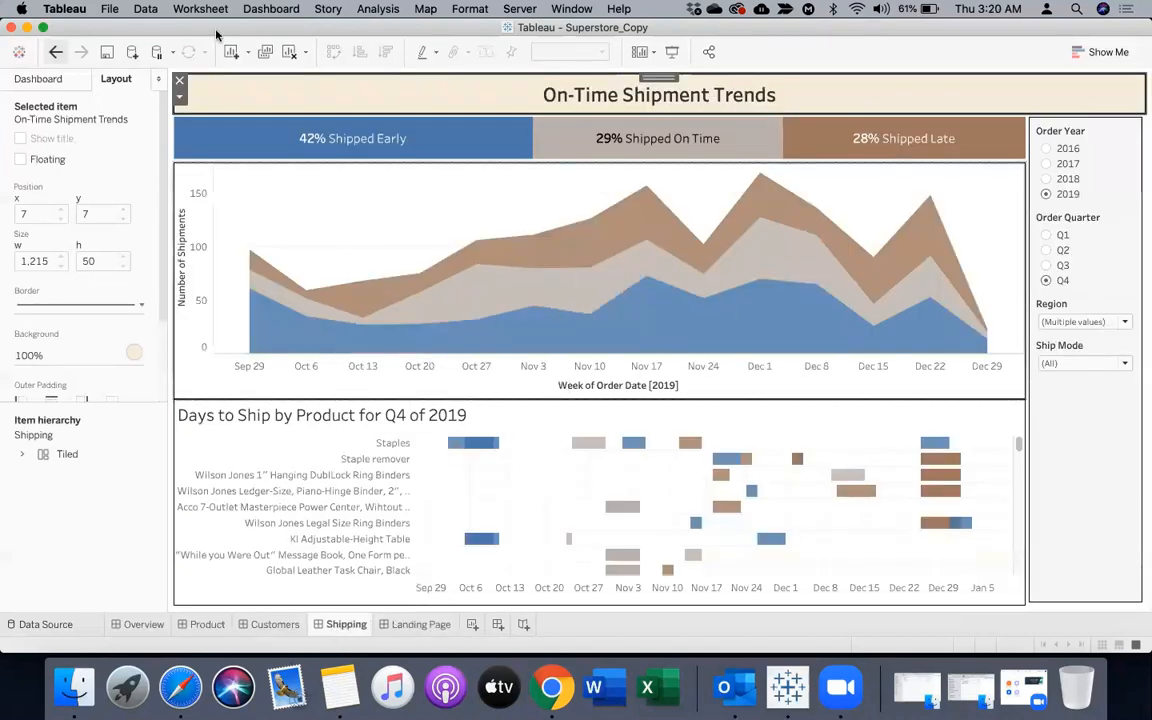
pyautogui.click(268, 12)
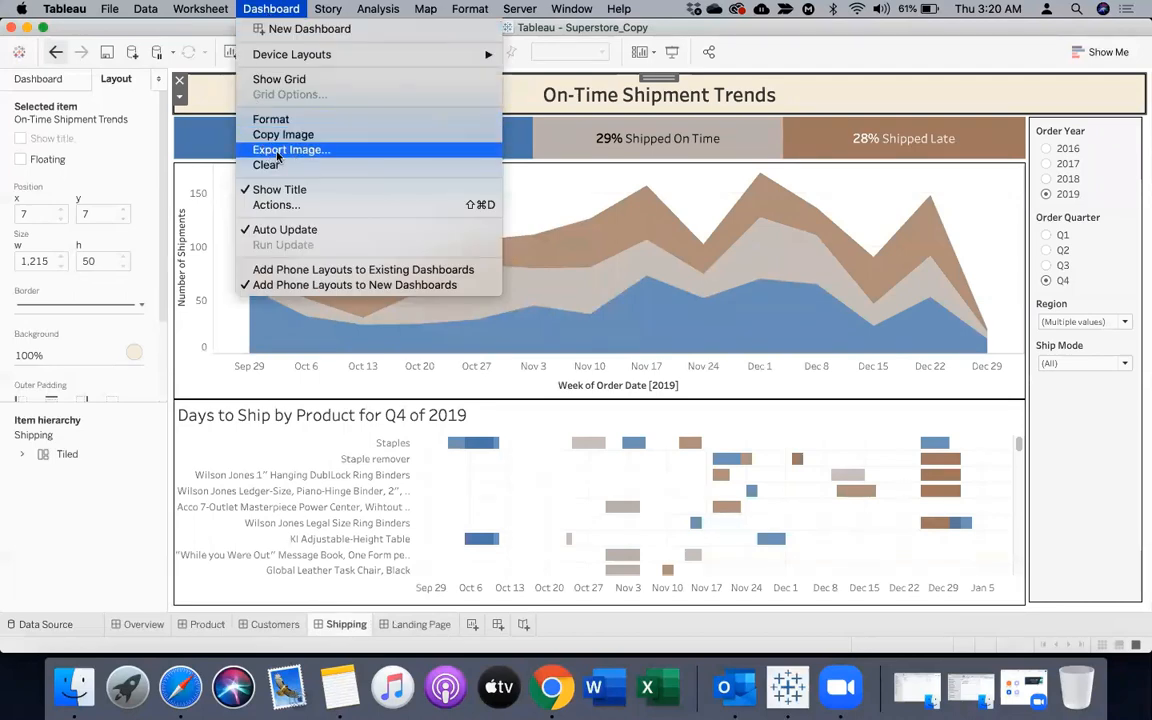
pyautogui.click(250, 624)
pyautogui.click(250, 624)
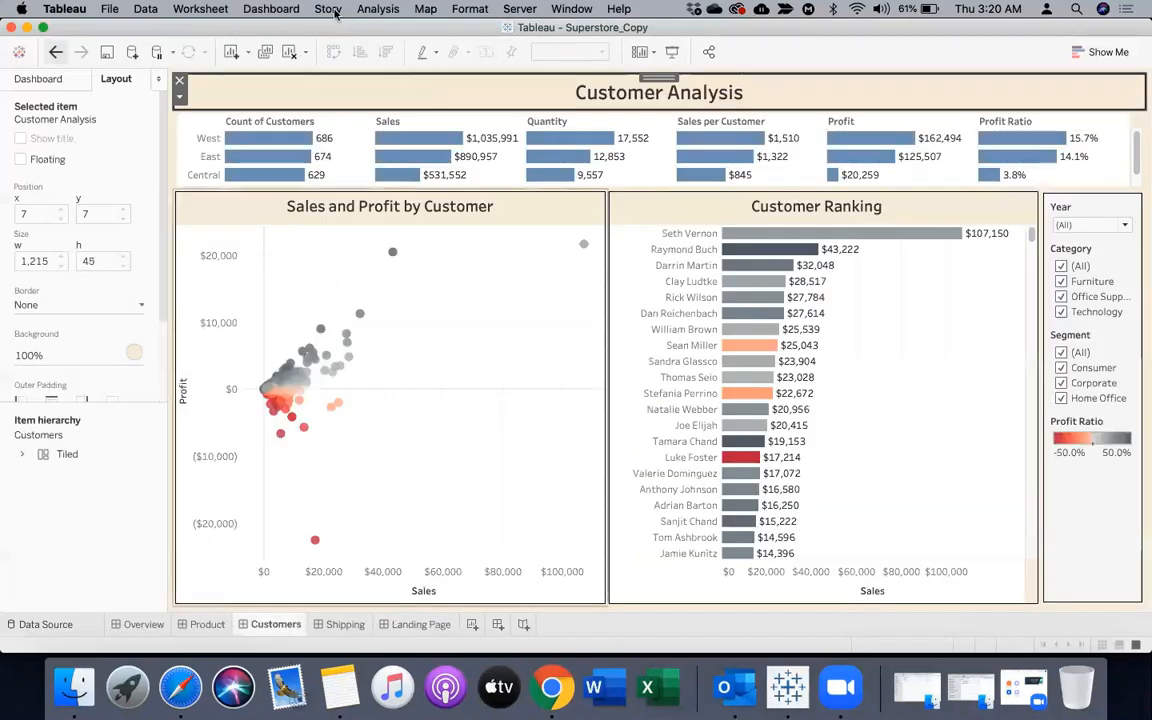
pyautogui.click(255, 10)
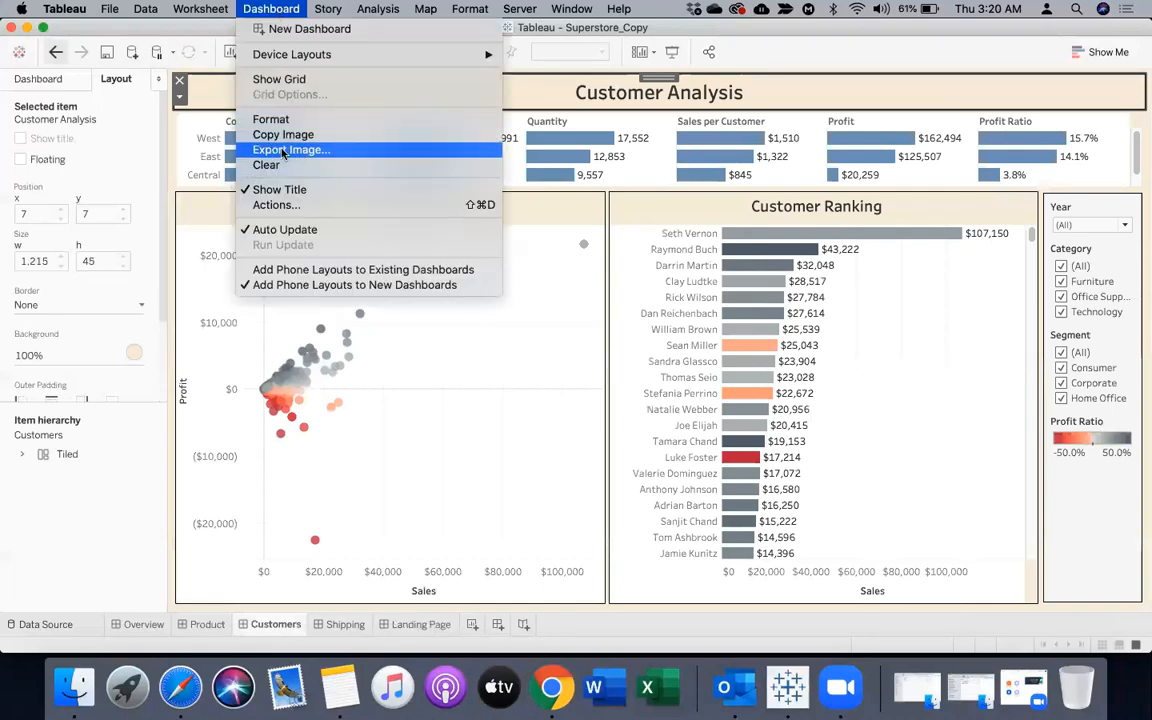
# Switch to Finder, view Customers.png, Overview.png and Product.png in the Sessions folder, and return to the Landing Page dashboard in Tableau
pyautogui.click(100, 694)
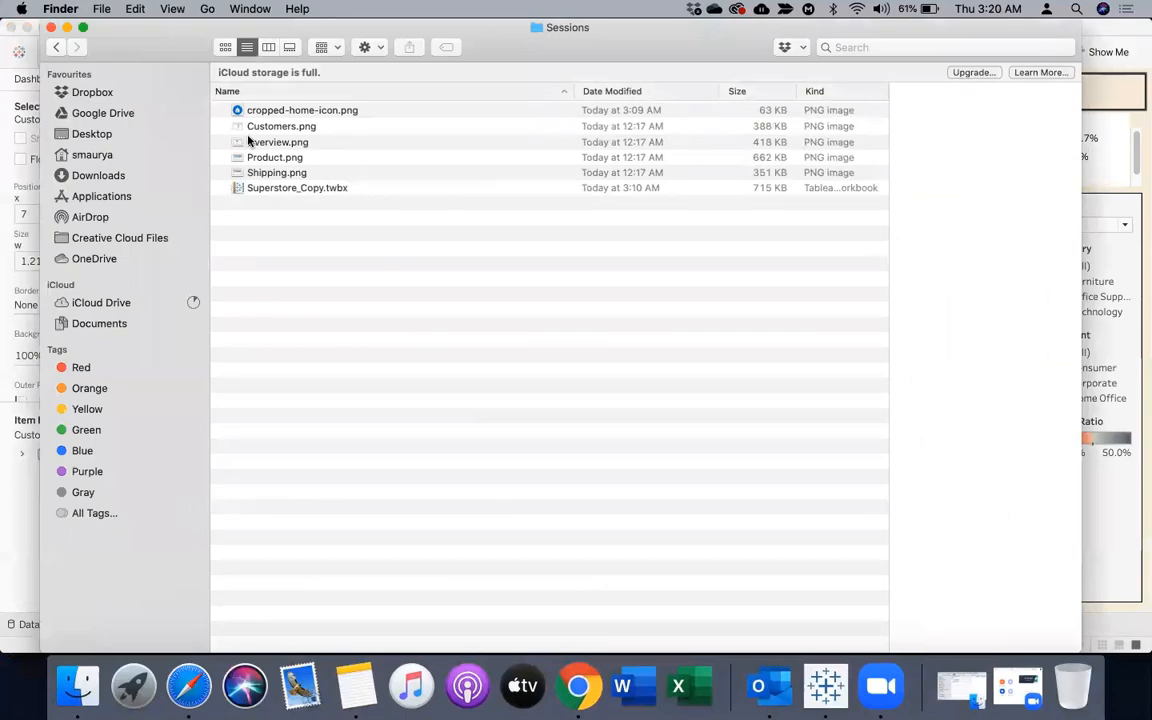
pyautogui.doubleClick(257, 127)
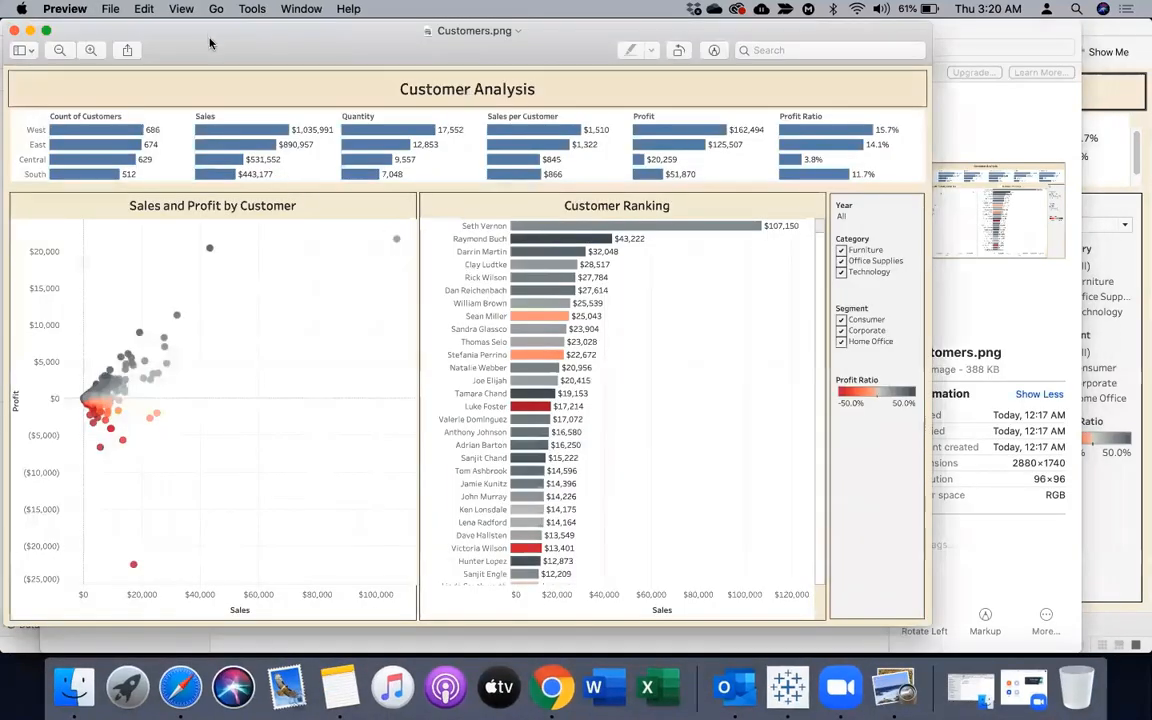
pyautogui.moveTo(186, 36); pyautogui.dragTo(288, 170)
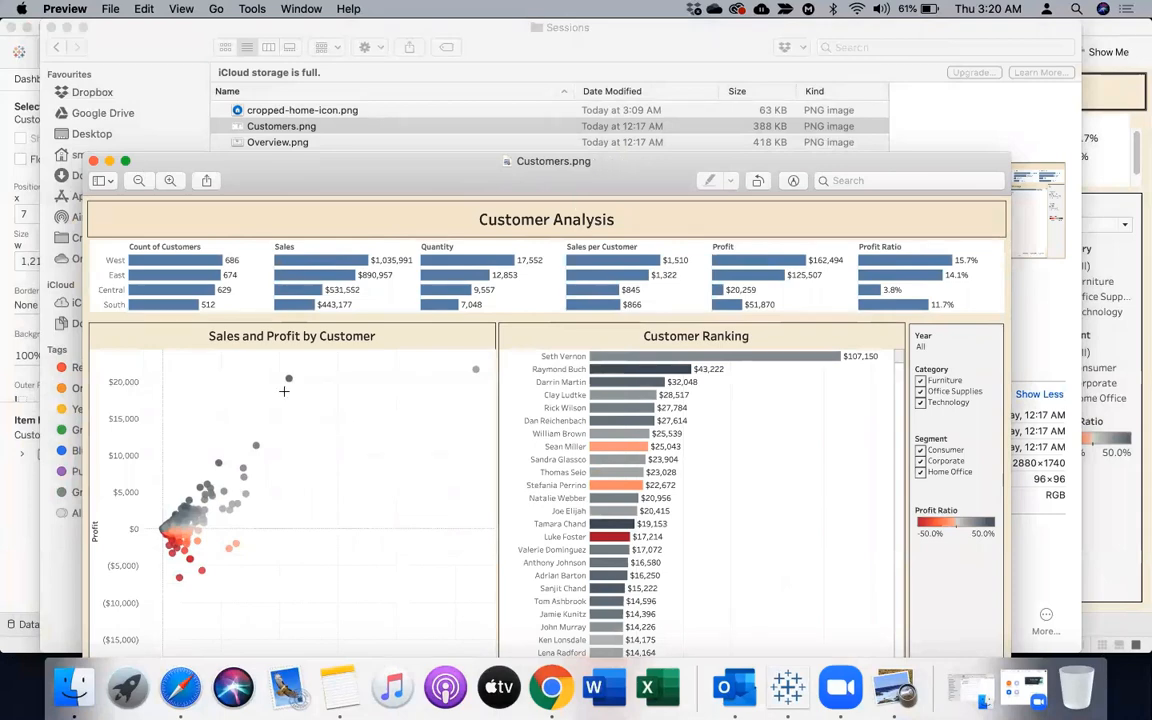
pyautogui.click(269, 146)
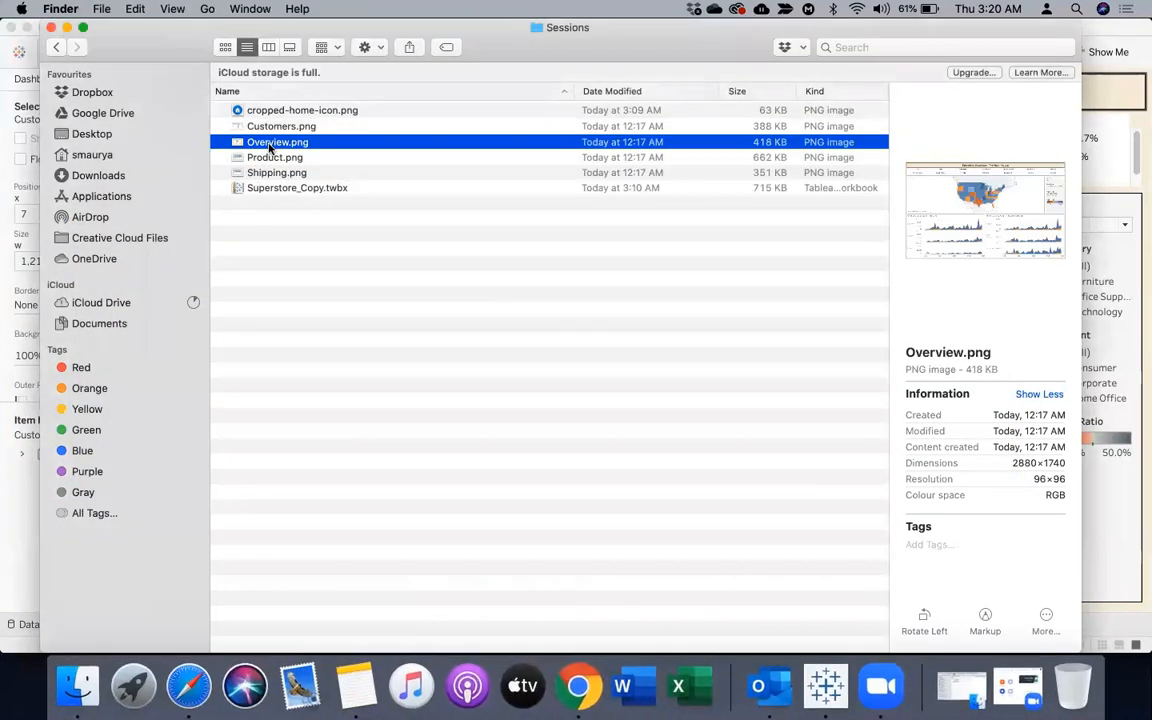
pyautogui.doubleClick(269, 146)
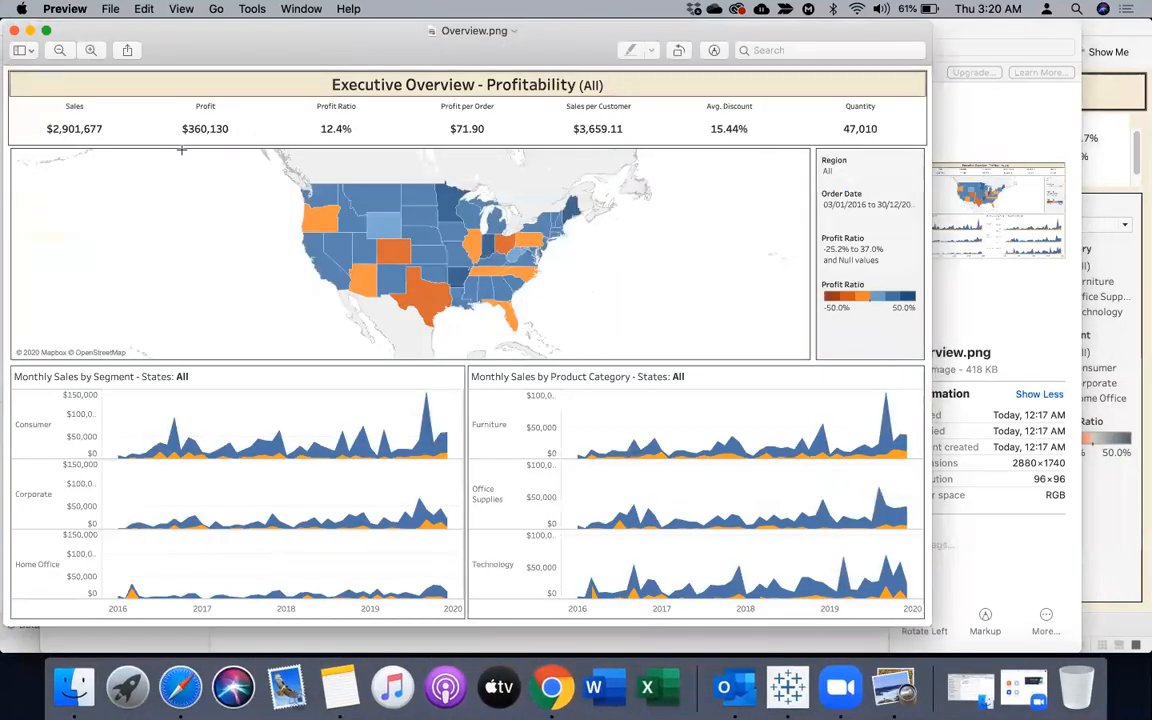
pyautogui.click(14, 31)
pyautogui.click(260, 162)
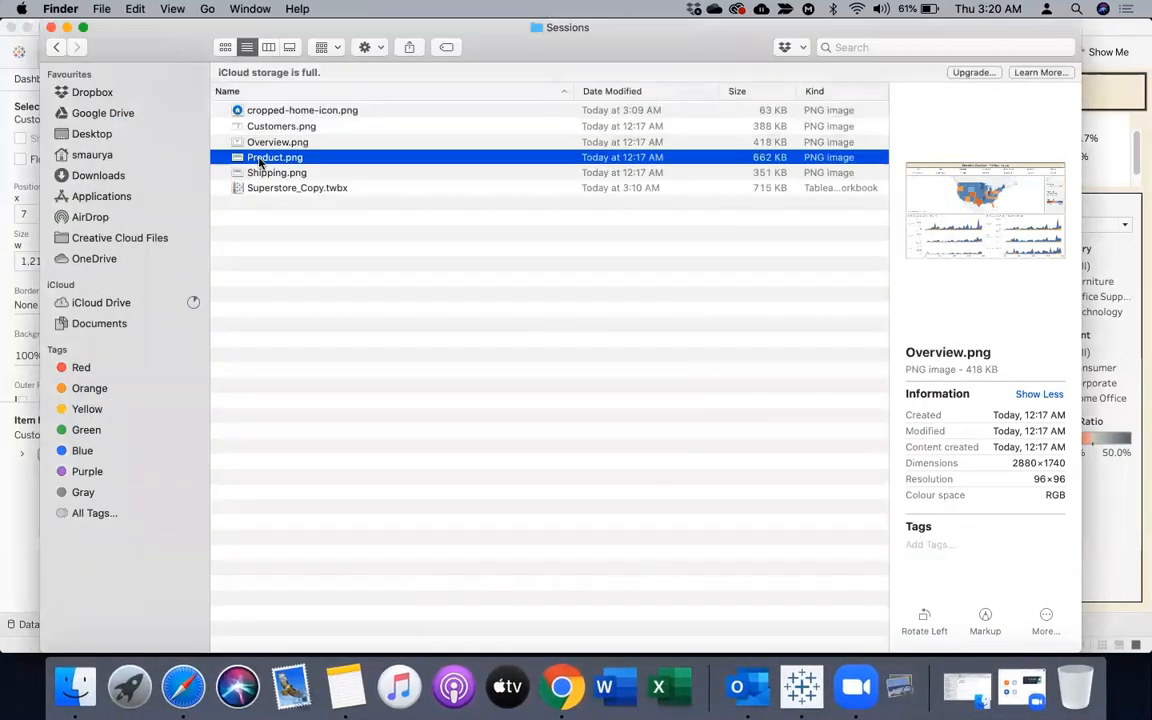
pyautogui.doubleClick(262, 159)
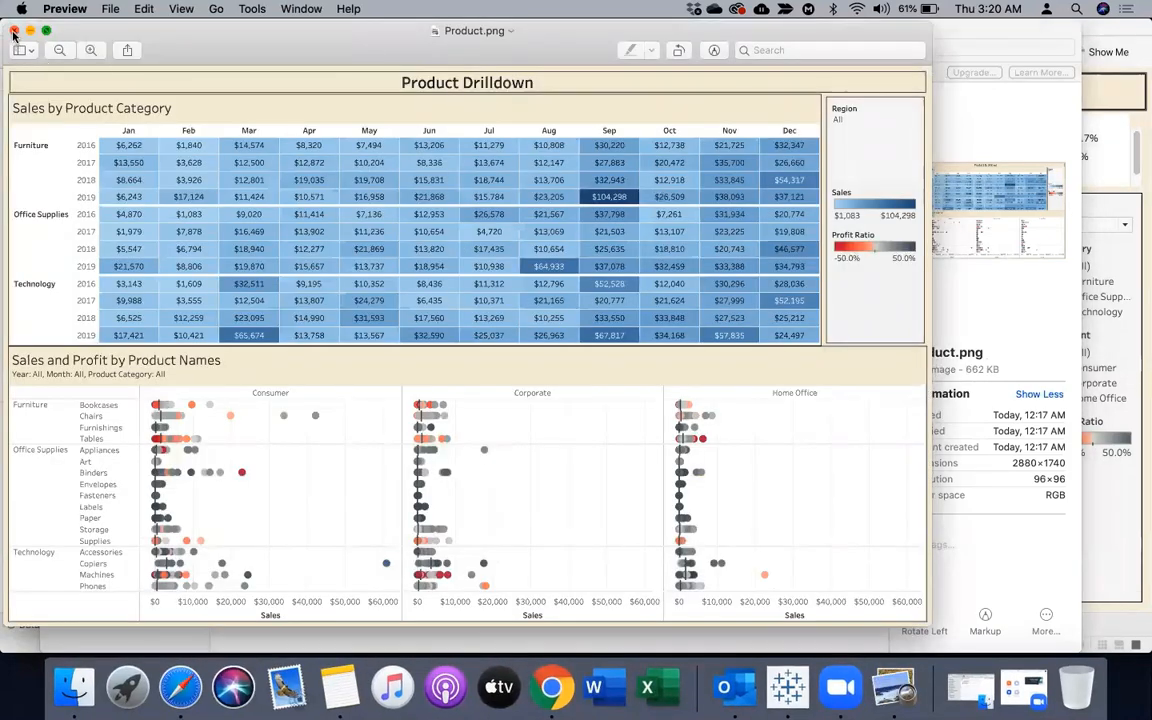
pyautogui.click(14, 31)
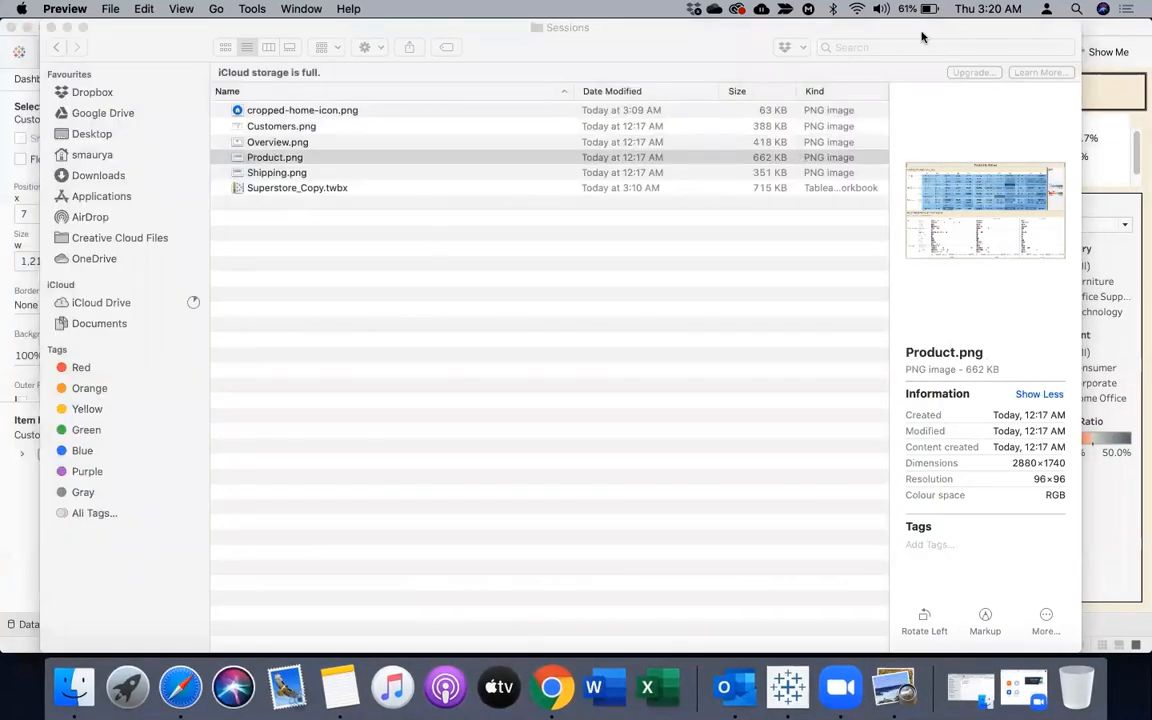
pyautogui.click(1120, 542)
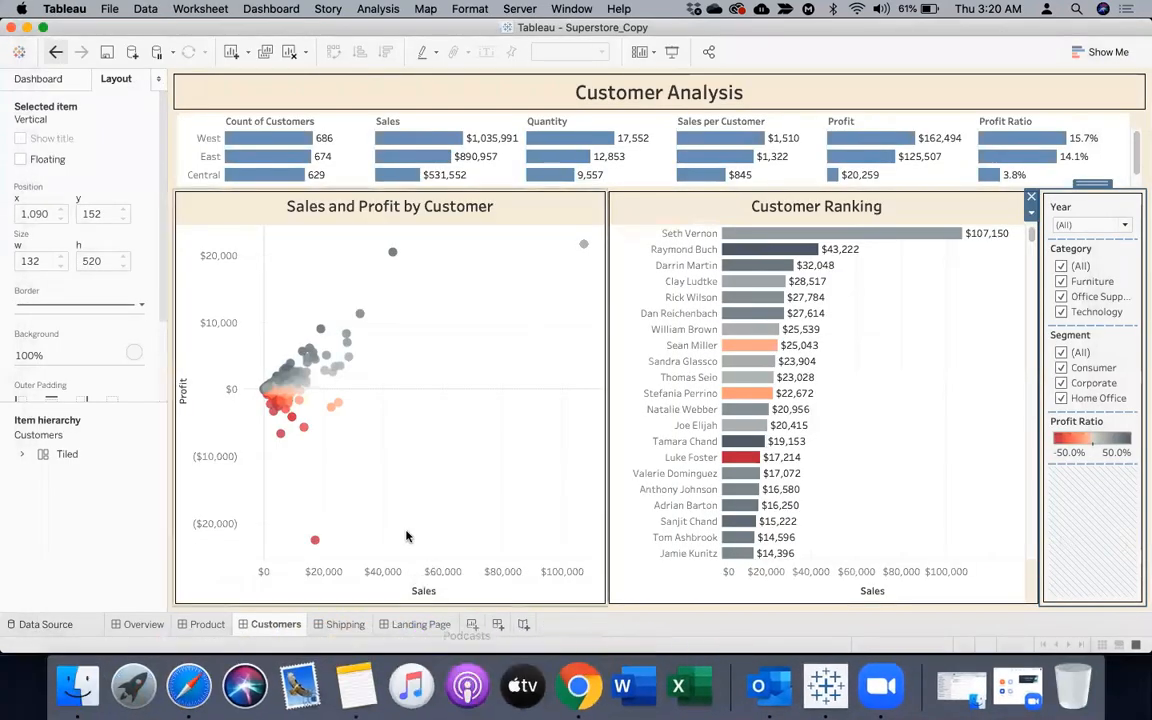
pyautogui.click(413, 624)
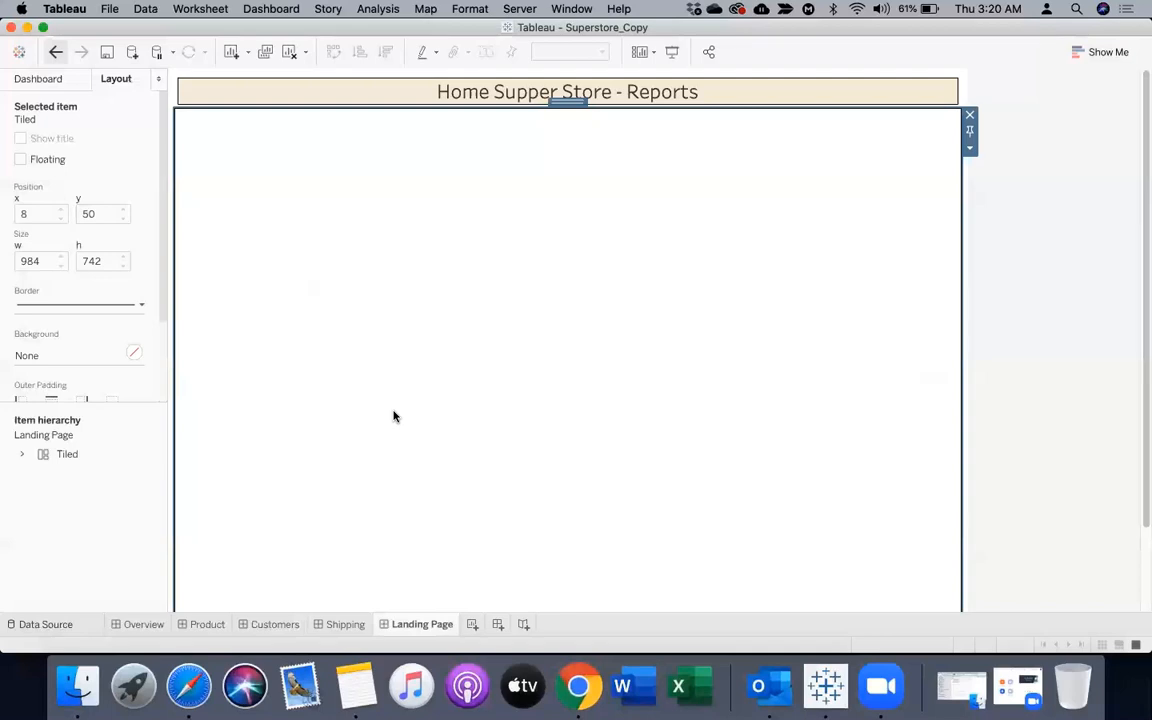
pyautogui.click(39, 80)
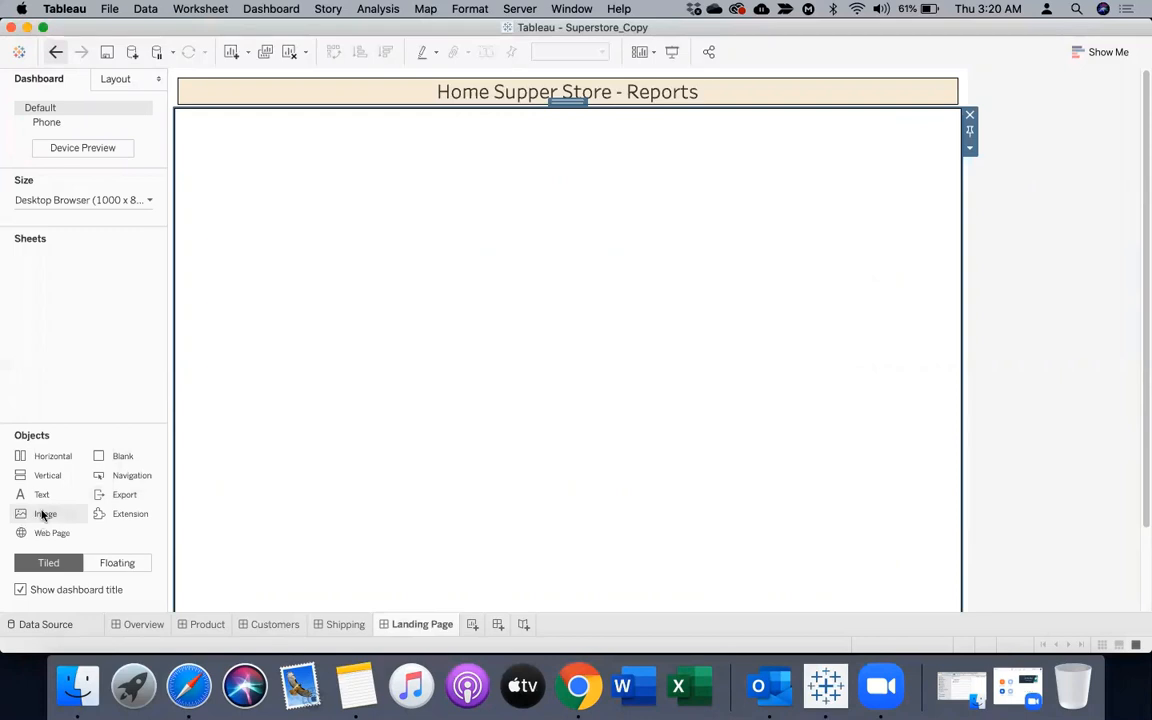
pyautogui.moveTo(43, 515); pyautogui.dragTo(273, 326)
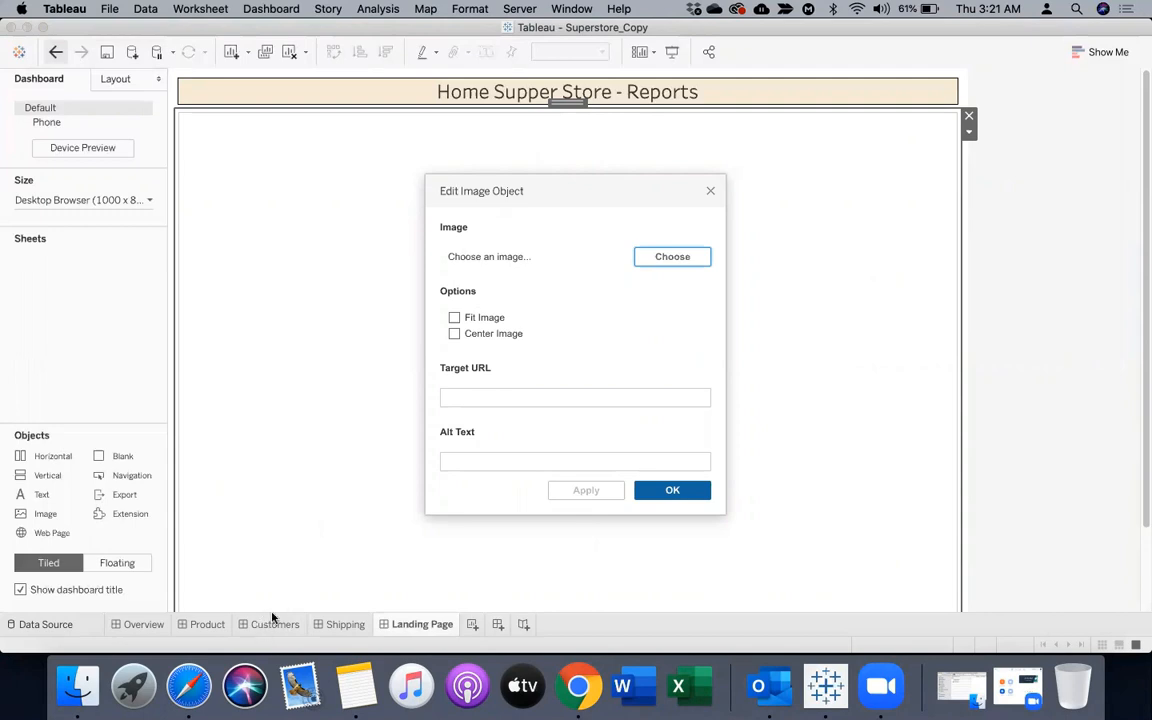
pyautogui.click(539, 399)
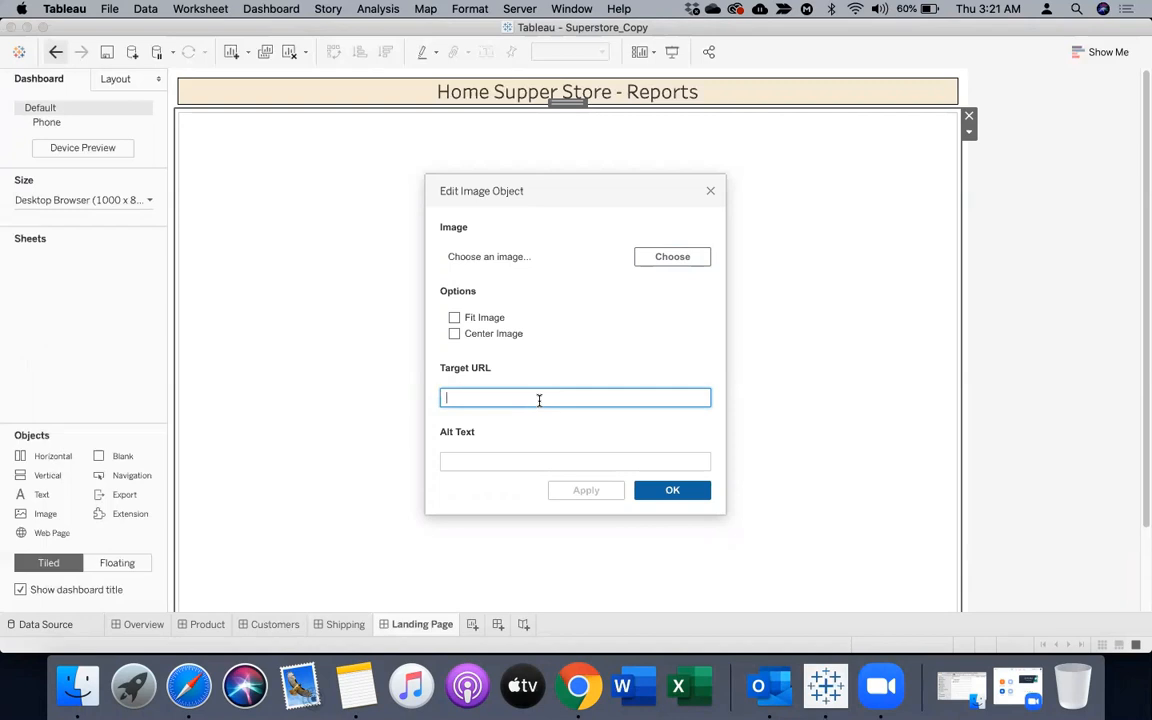
pyautogui.click(711, 192)
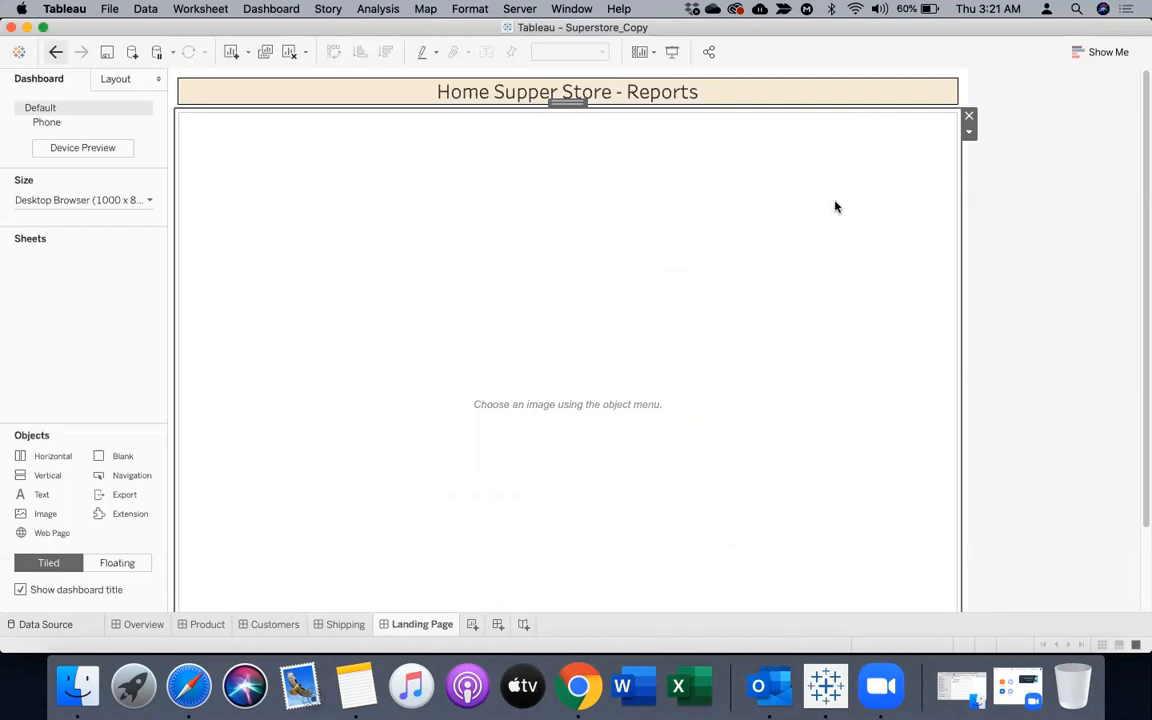
pyautogui.click(969, 117)
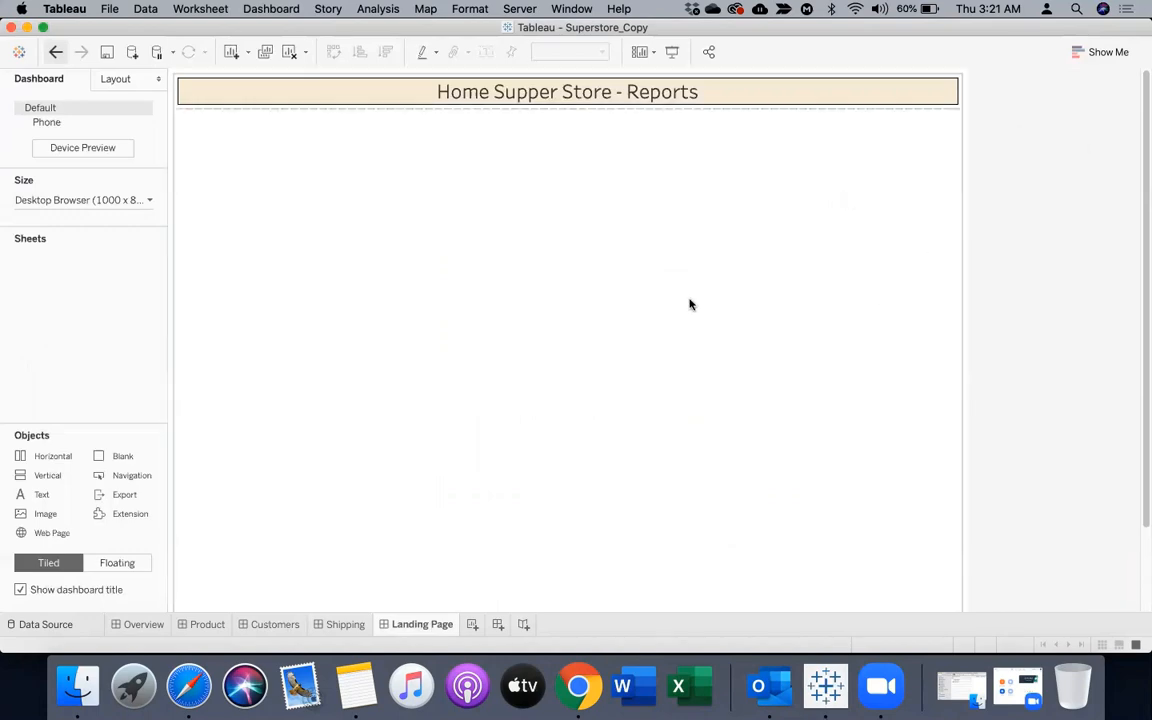
# Give the vertical container around the Landing Page dashboard's contents a solid black border
pyautogui.click(586, 368)
pyautogui.click(994, 349)
pyautogui.click(560, 363)
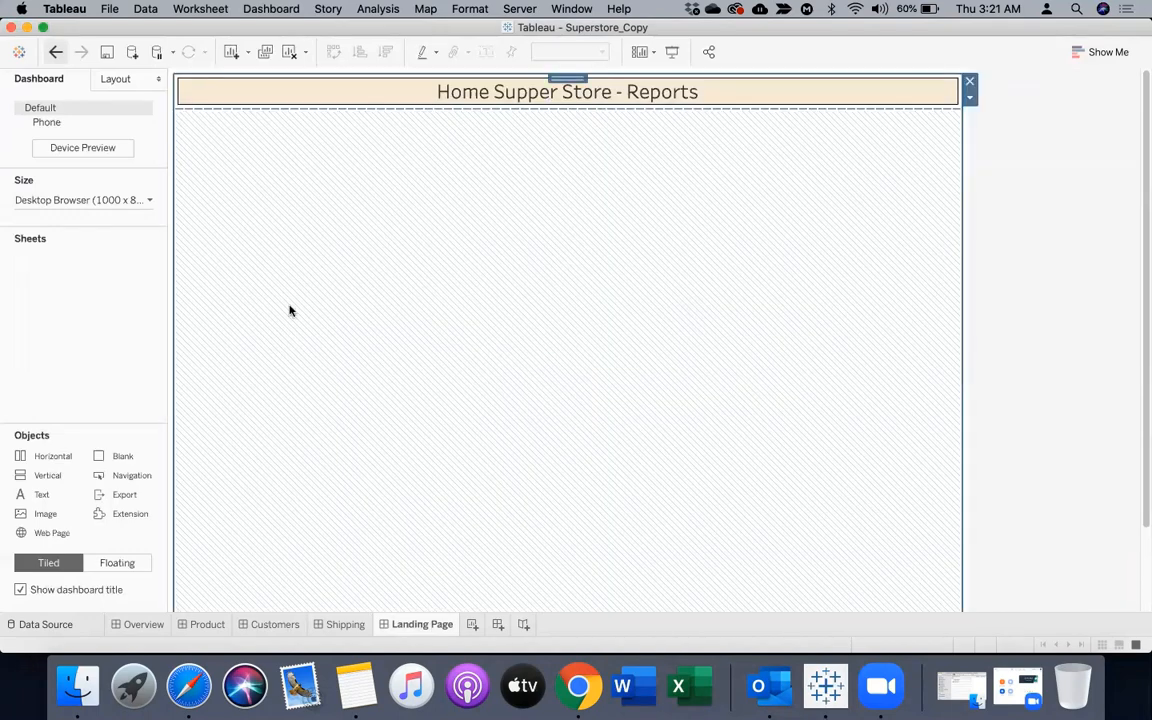
pyautogui.click(100, 80)
pyautogui.click(40, 302)
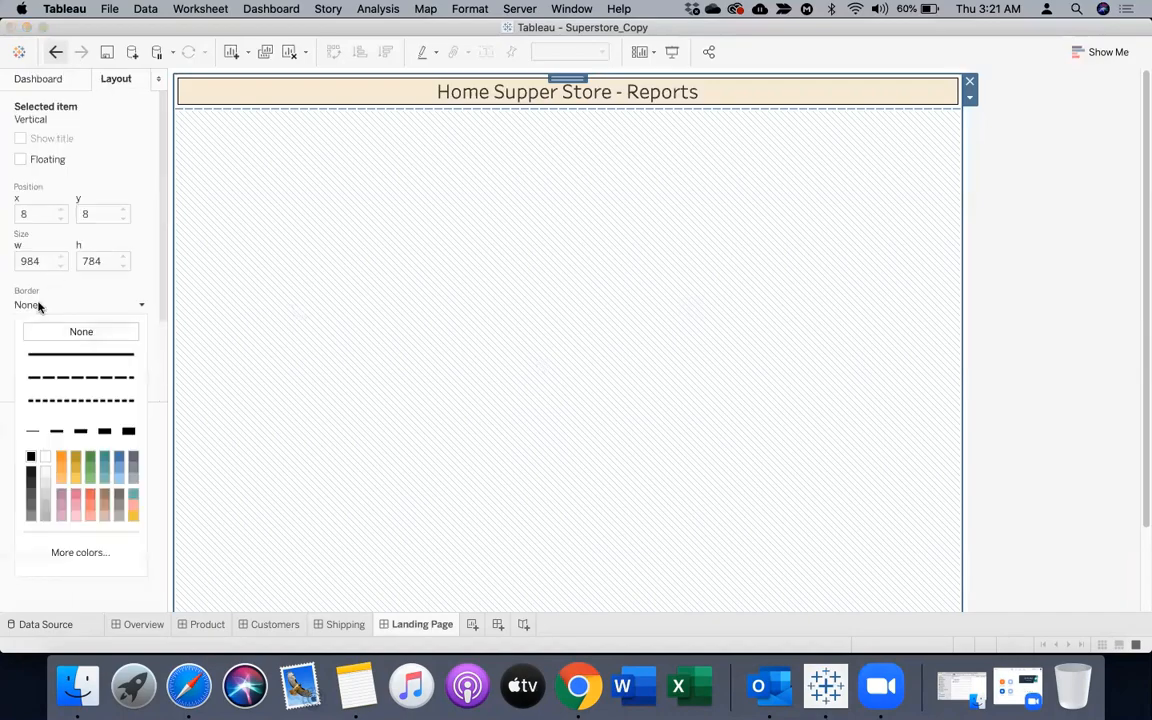
pyautogui.click(1062, 378)
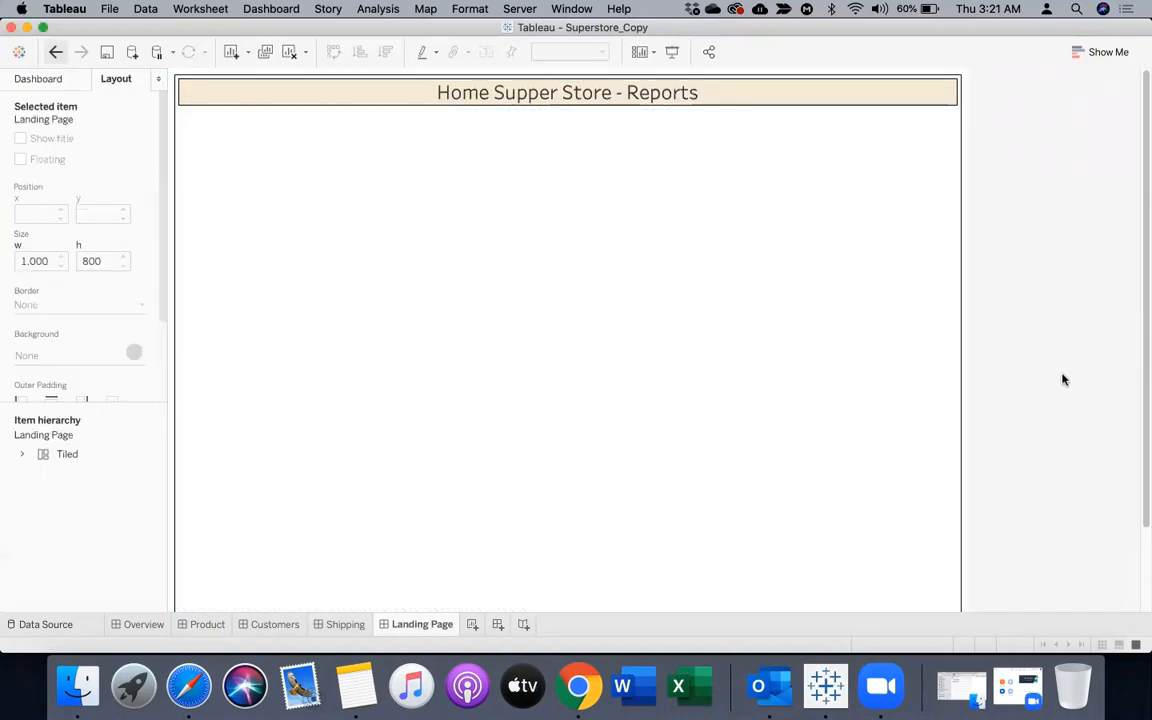
pyautogui.click(762, 379)
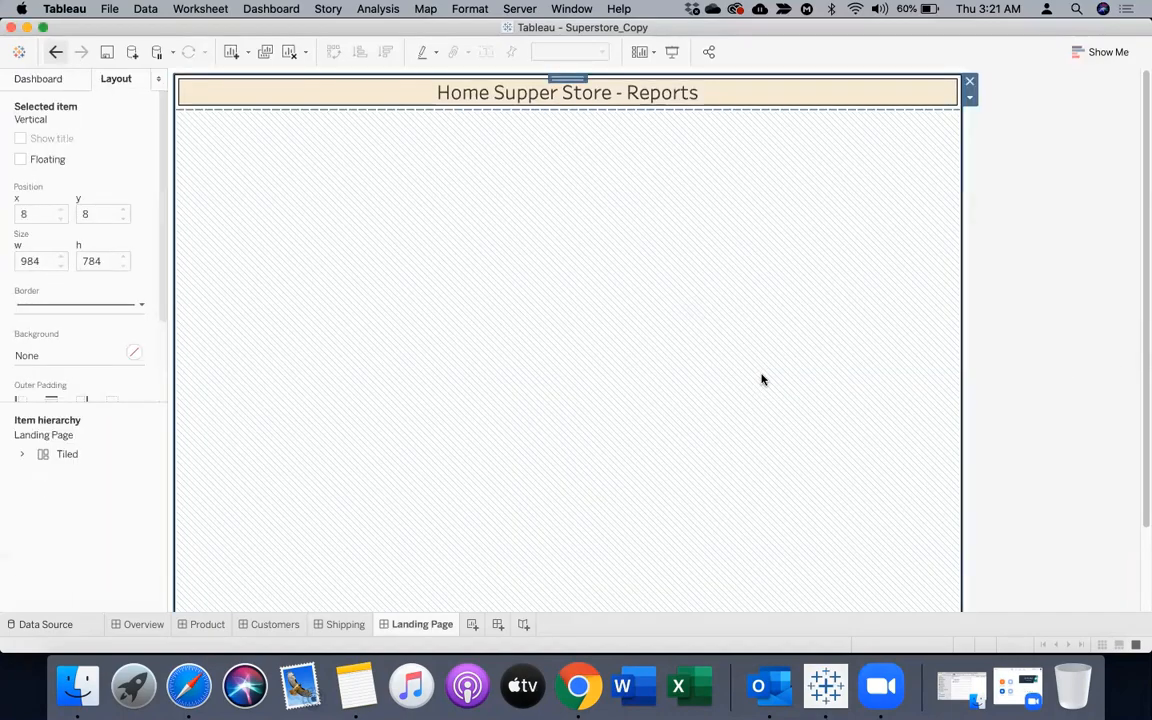
pyautogui.click(1061, 362)
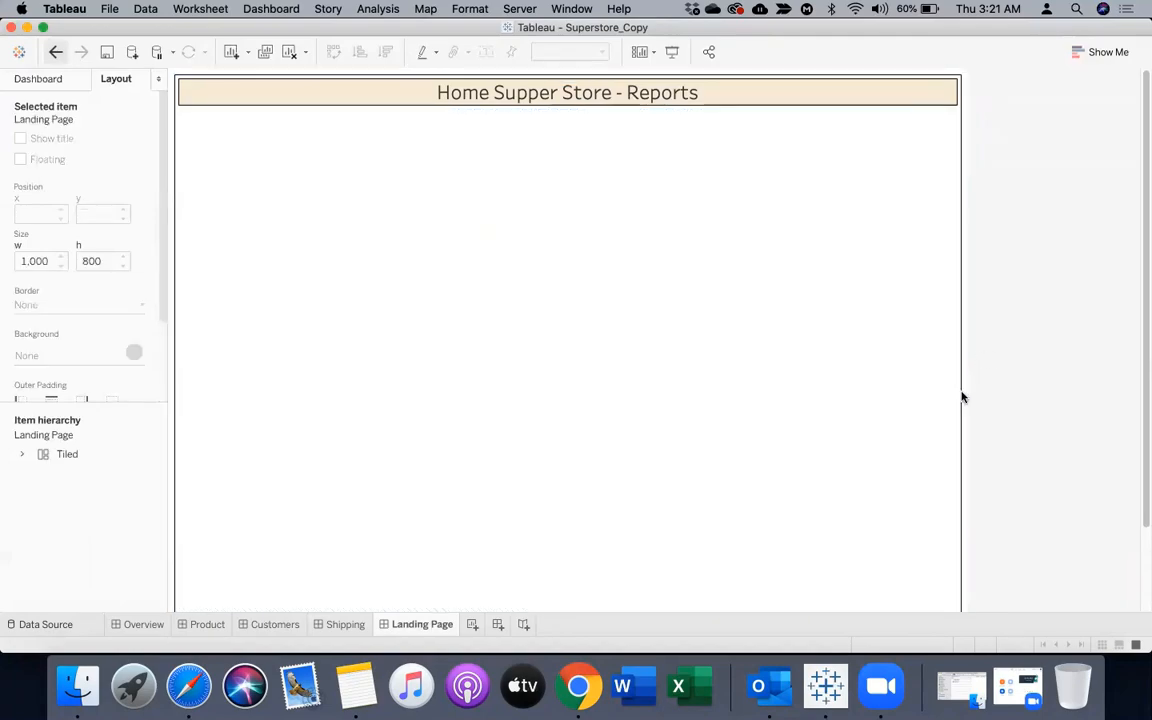
# Add a new worksheet after the Landing Page dashboard
pyautogui.click(473, 624)
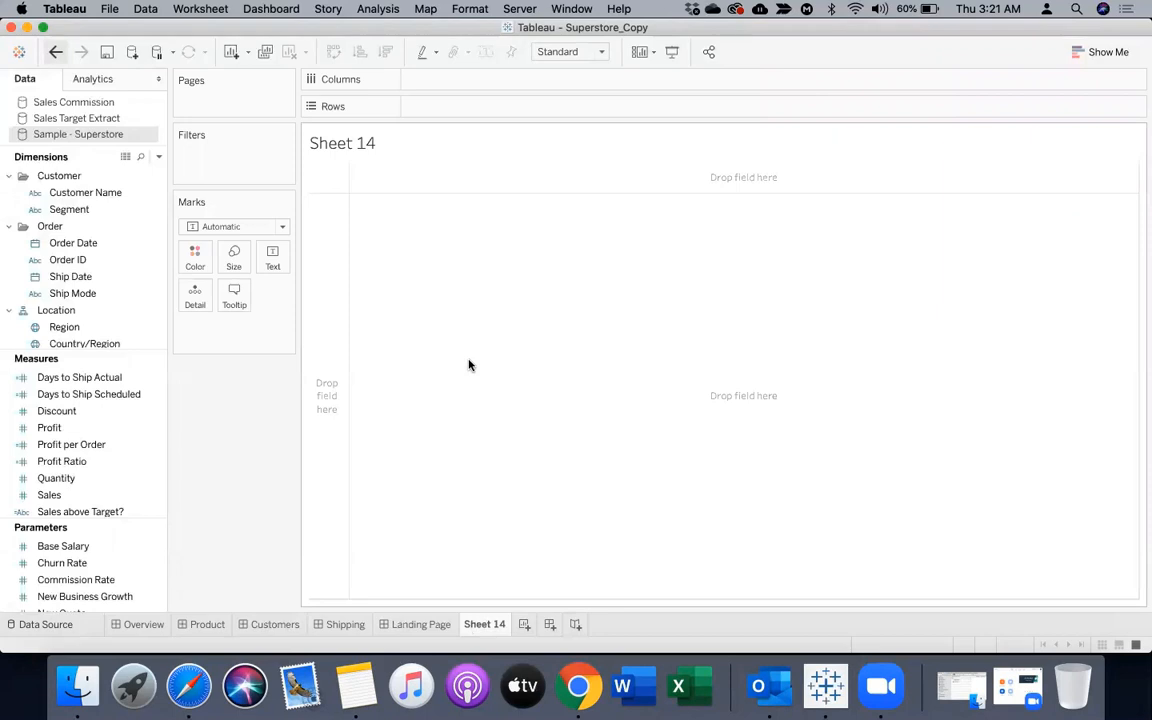
# Switch to Finder and preview the dashboard screenshots and home icon in the Sessions folder in gallery view, then minimize the window
pyautogui.click(82, 684)
pyautogui.click(290, 174)
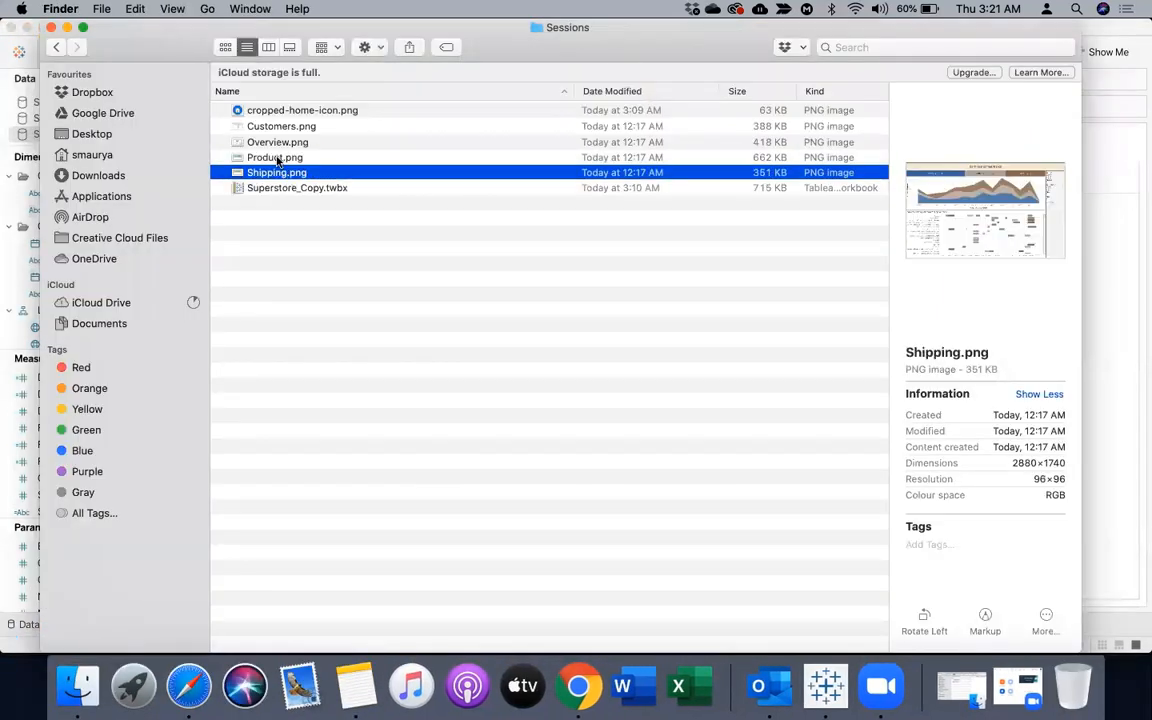
pyautogui.click(278, 158)
pyautogui.click(277, 143)
pyautogui.press('Up')
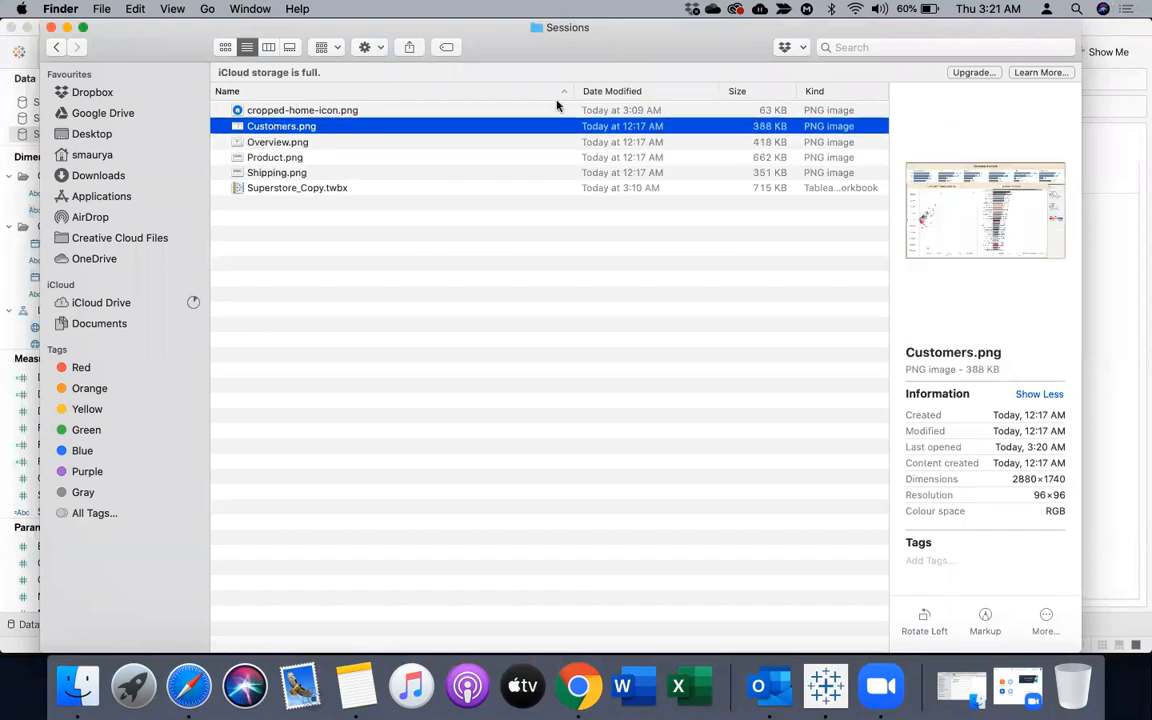
pyautogui.click(288, 48)
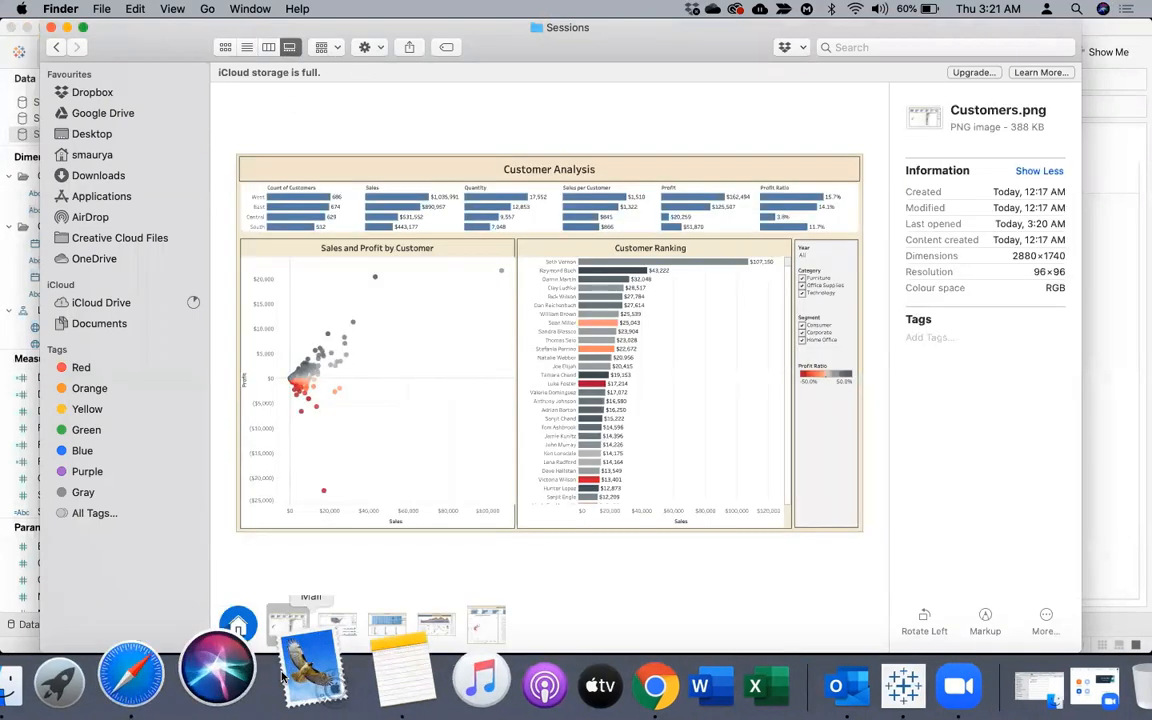
pyautogui.click(238, 625)
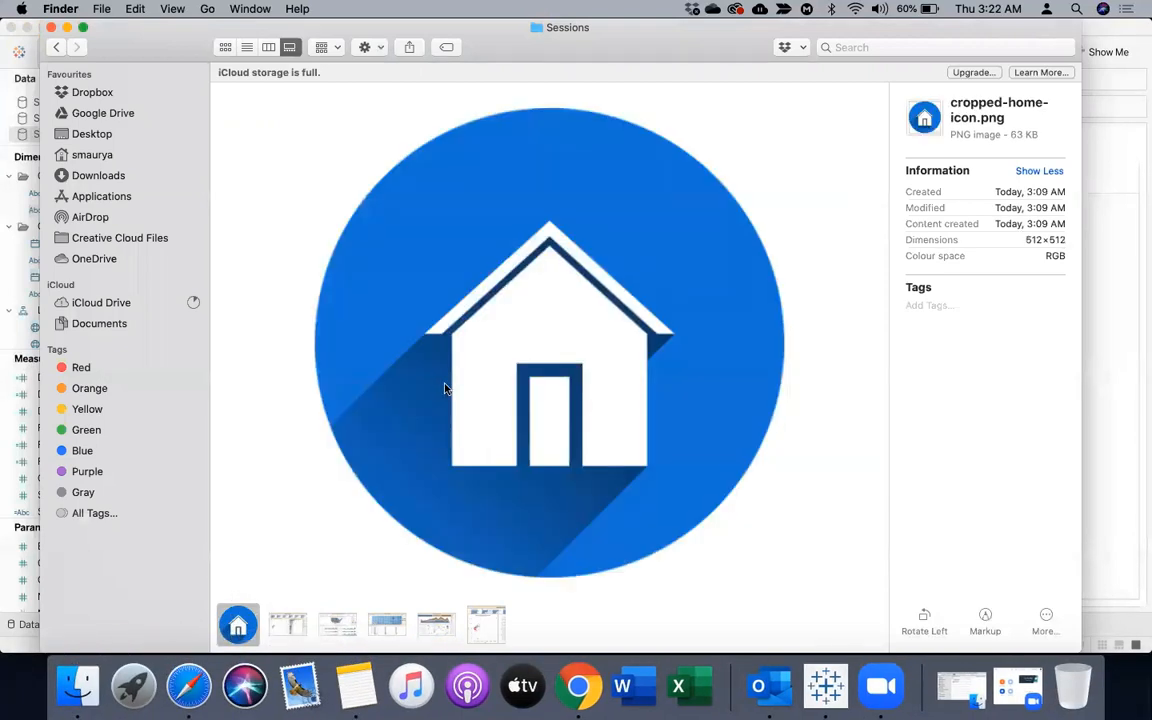
pyautogui.click(288, 625)
pyautogui.click(337, 625)
pyautogui.click(387, 625)
pyautogui.click(436, 625)
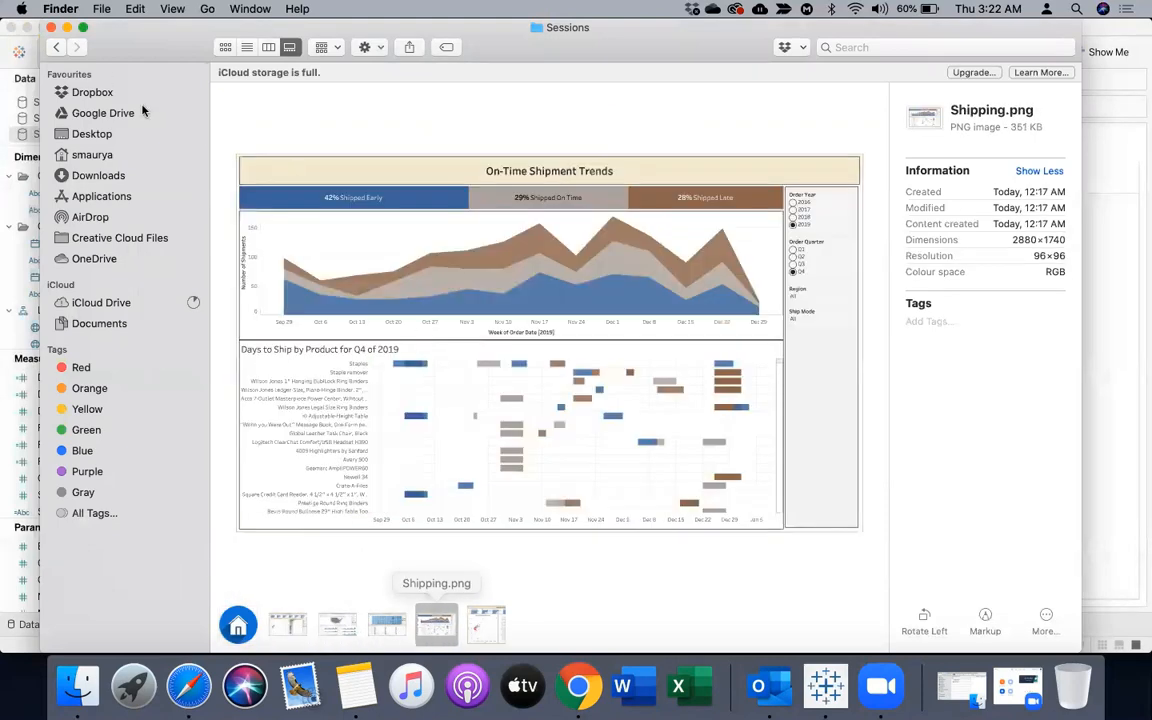
pyautogui.click(67, 27)
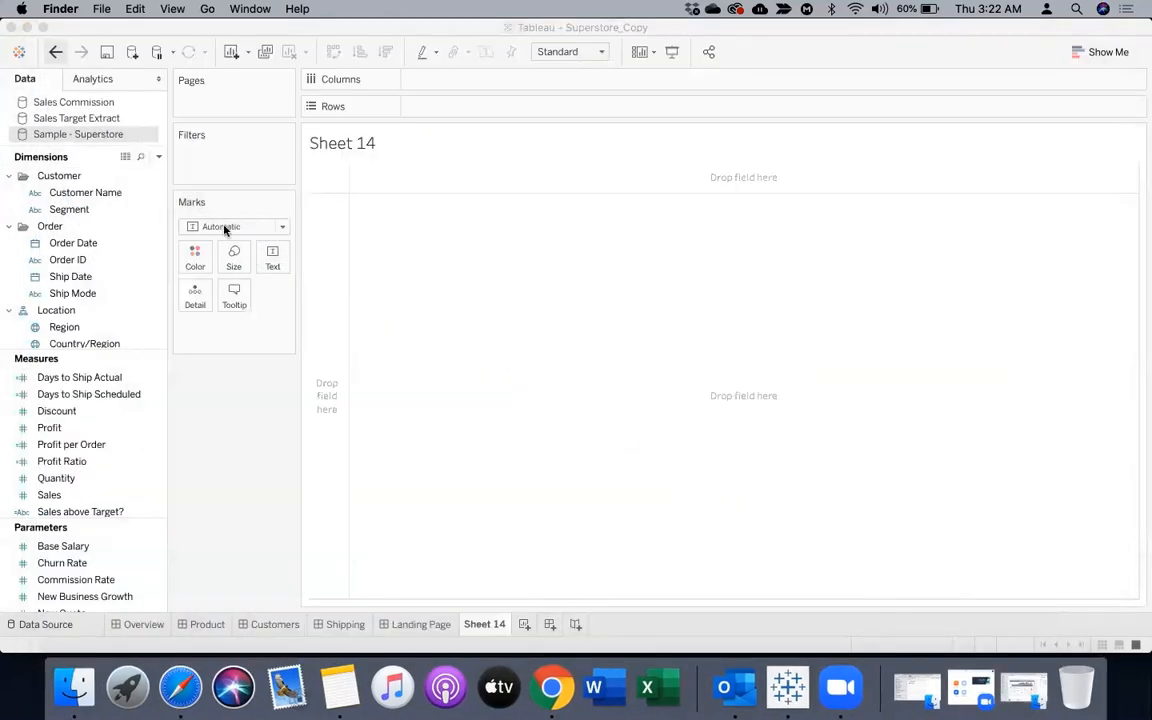
# Set the new worksheet's mark type to Shape, view the available shape palettes and cancel the shape editing
pyautogui.click(224, 227)
pyautogui.click(234, 352)
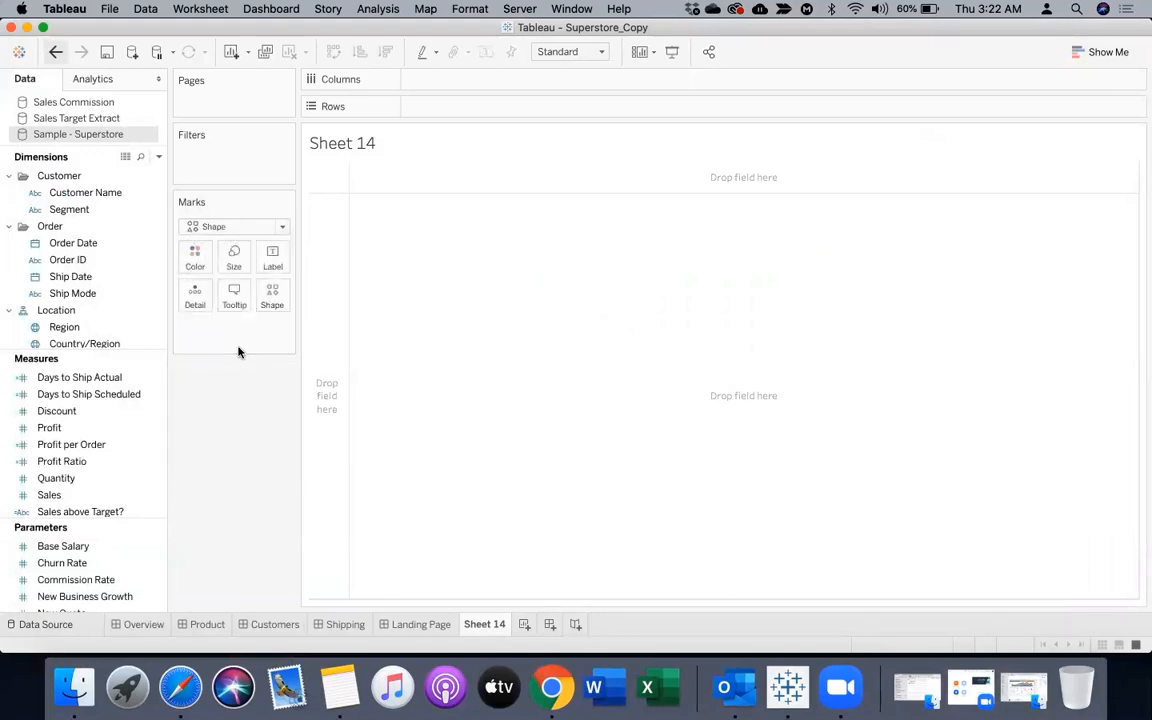
pyautogui.click(273, 298)
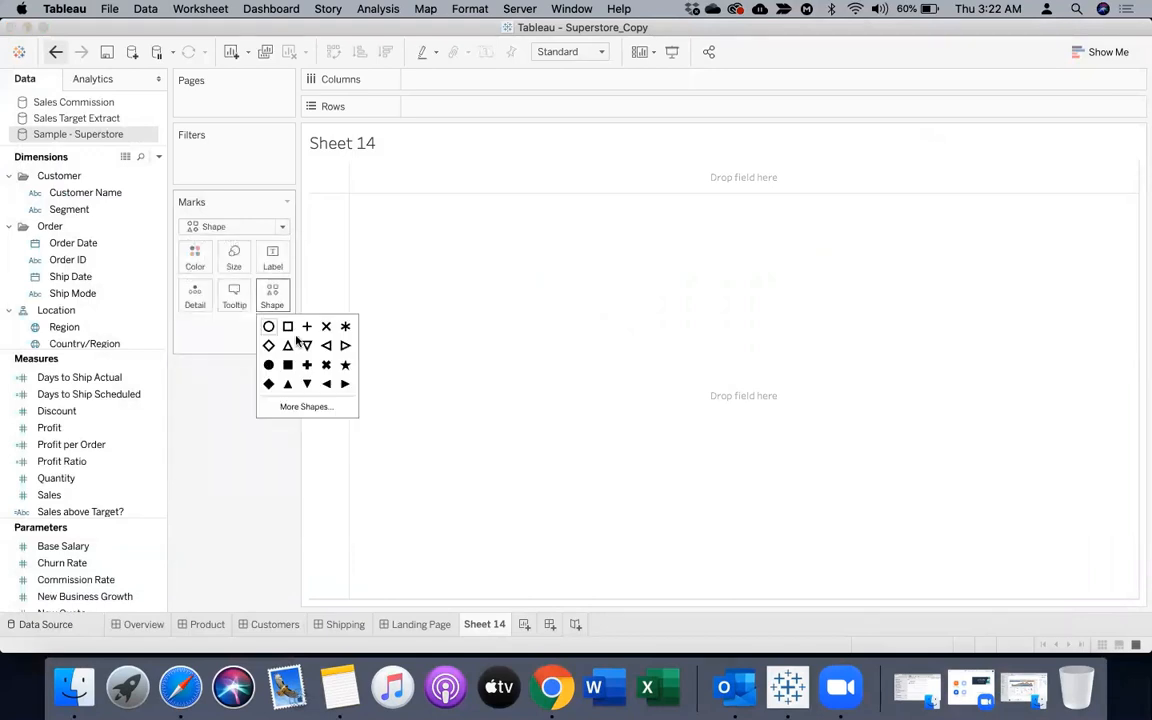
pyautogui.click(309, 407)
pyautogui.click(576, 221)
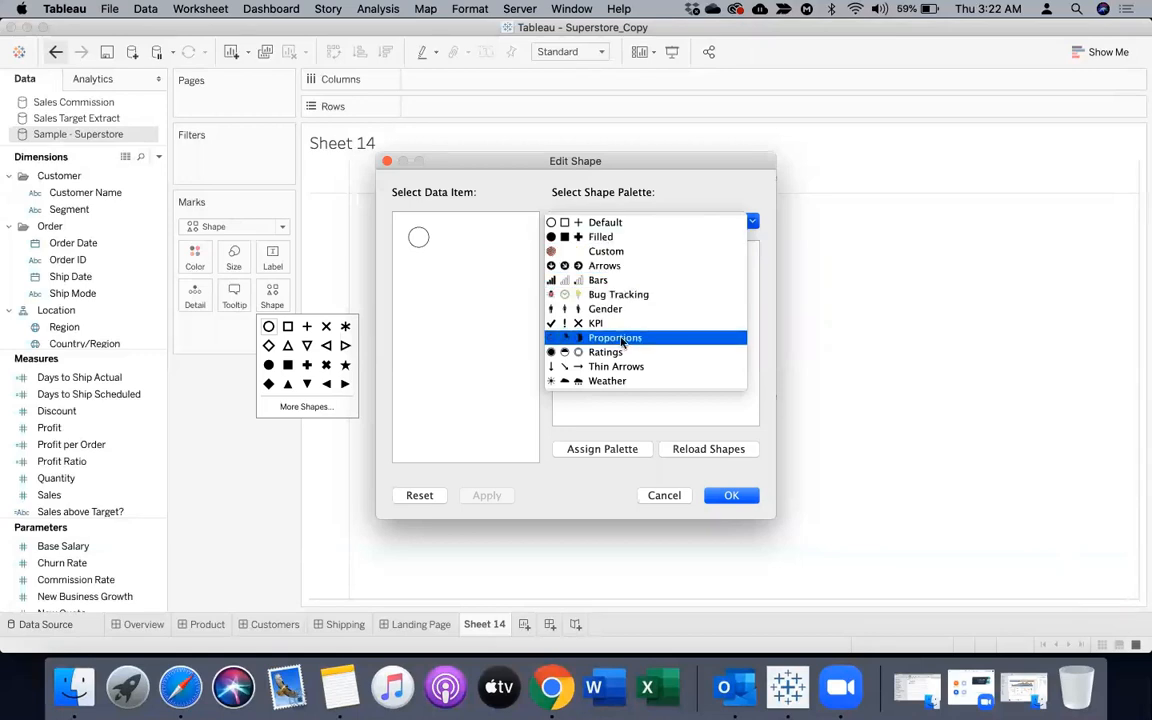
pyautogui.click(482, 421)
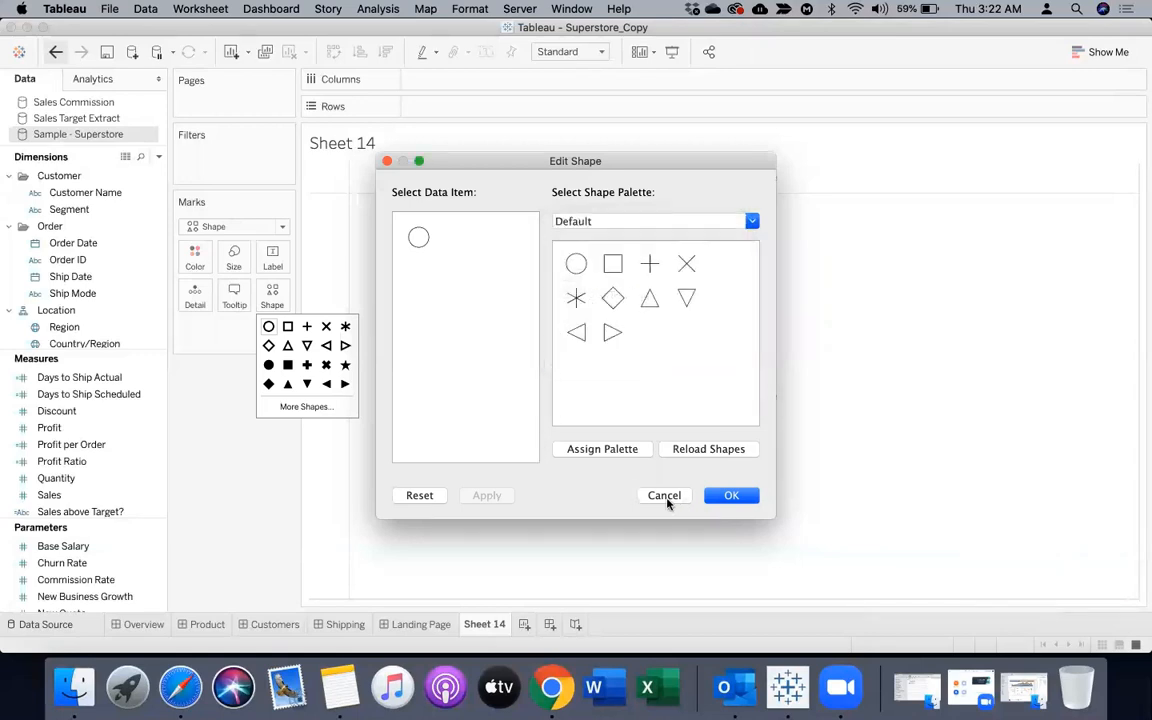
pyautogui.click(666, 498)
pyautogui.click(430, 358)
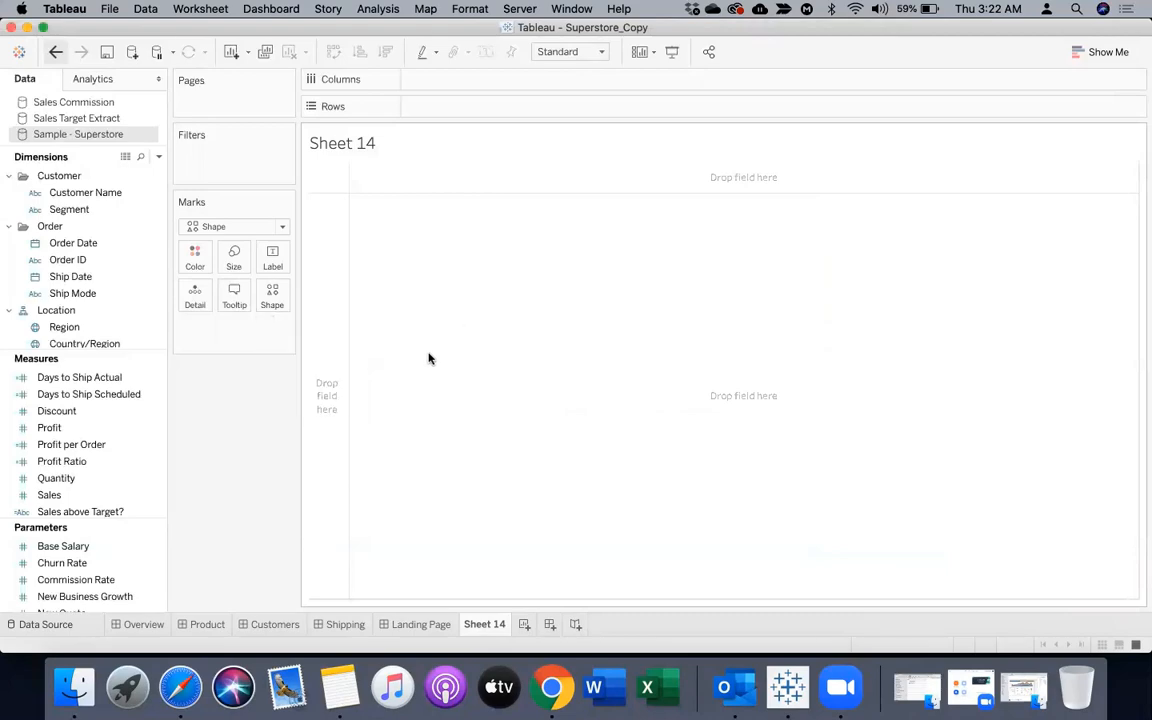
# Switch to Finder, move the Sessions window aside to uncover Tableau and show its files as a list
pyautogui.click(91, 672)
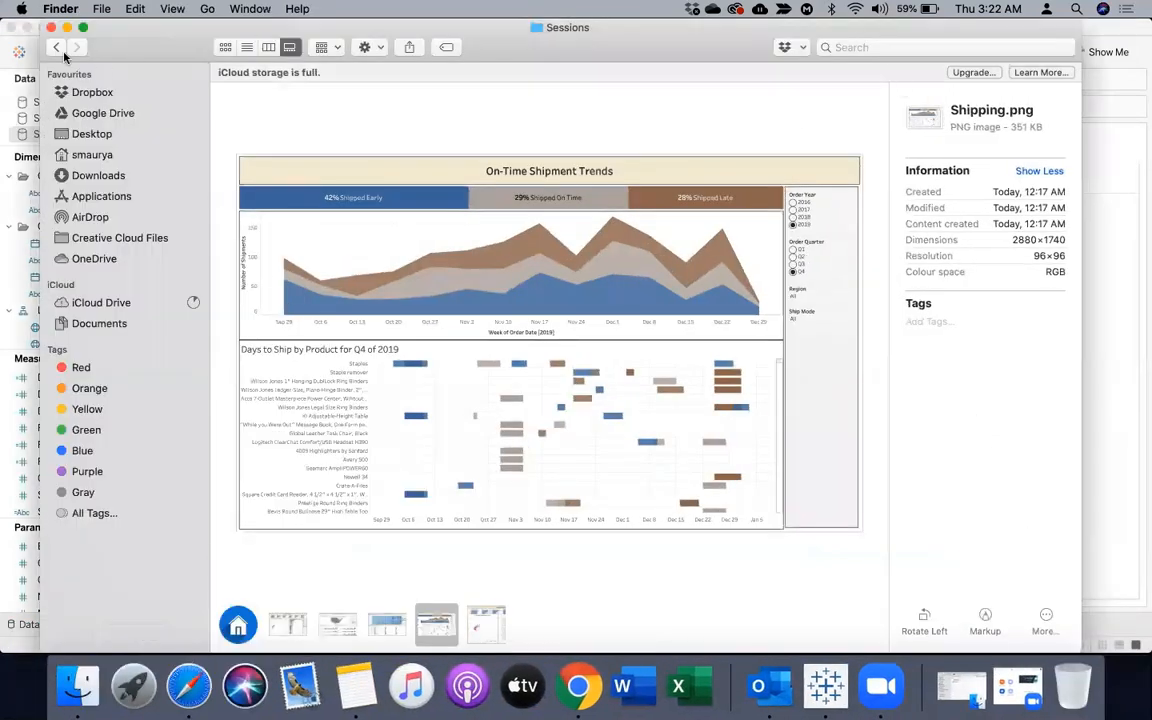
pyautogui.click(226, 47)
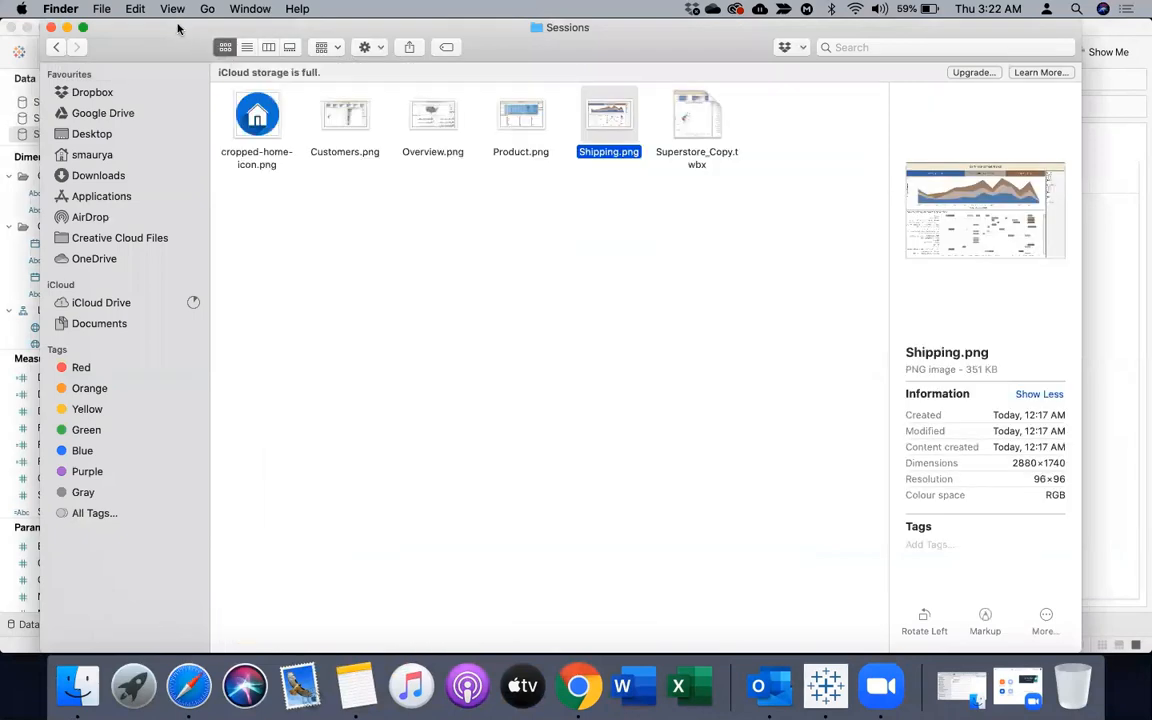
pyautogui.moveTo(202, 69); pyautogui.dragTo(610, 74)
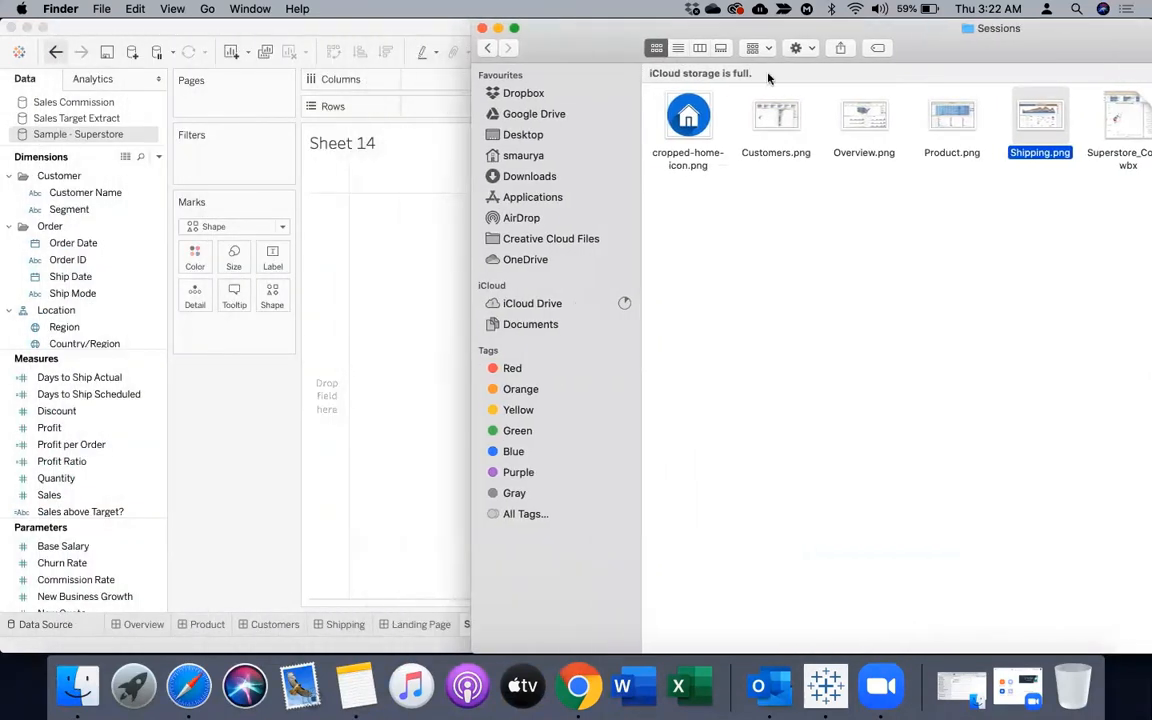
pyautogui.click(678, 47)
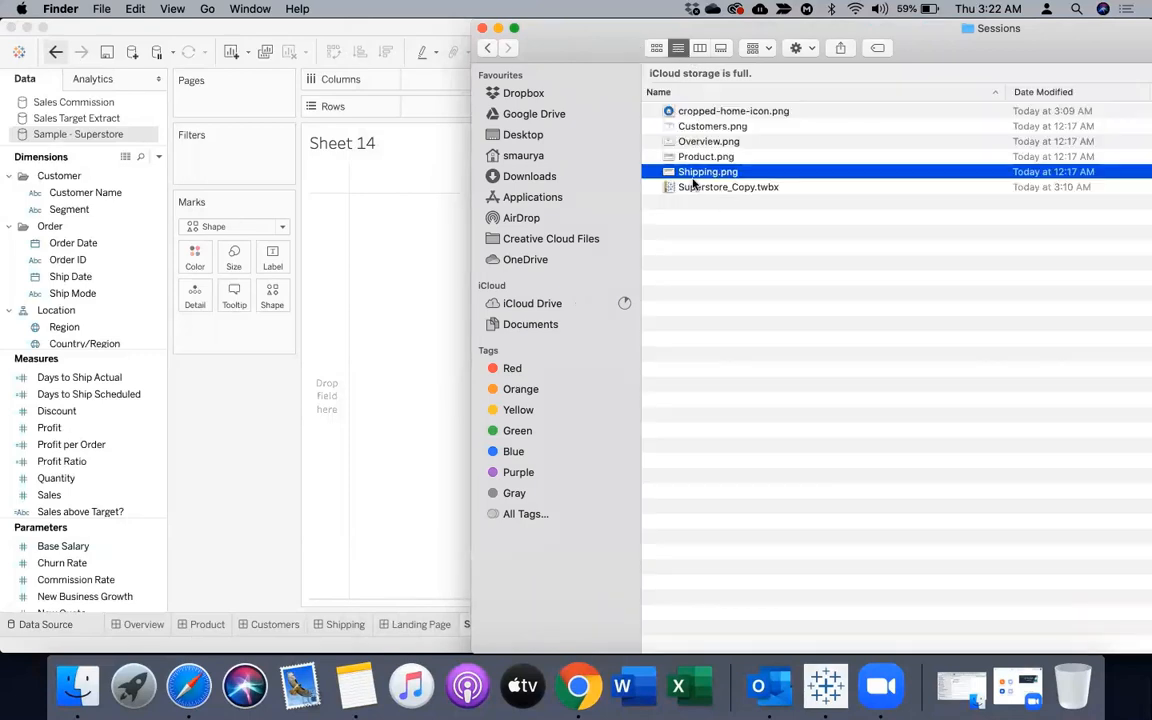
# Open a new Finder window and go to the Shapes folder inside My Tableau Repository in Documents
pyautogui.click(107, 10)
pyautogui.click(106, 30)
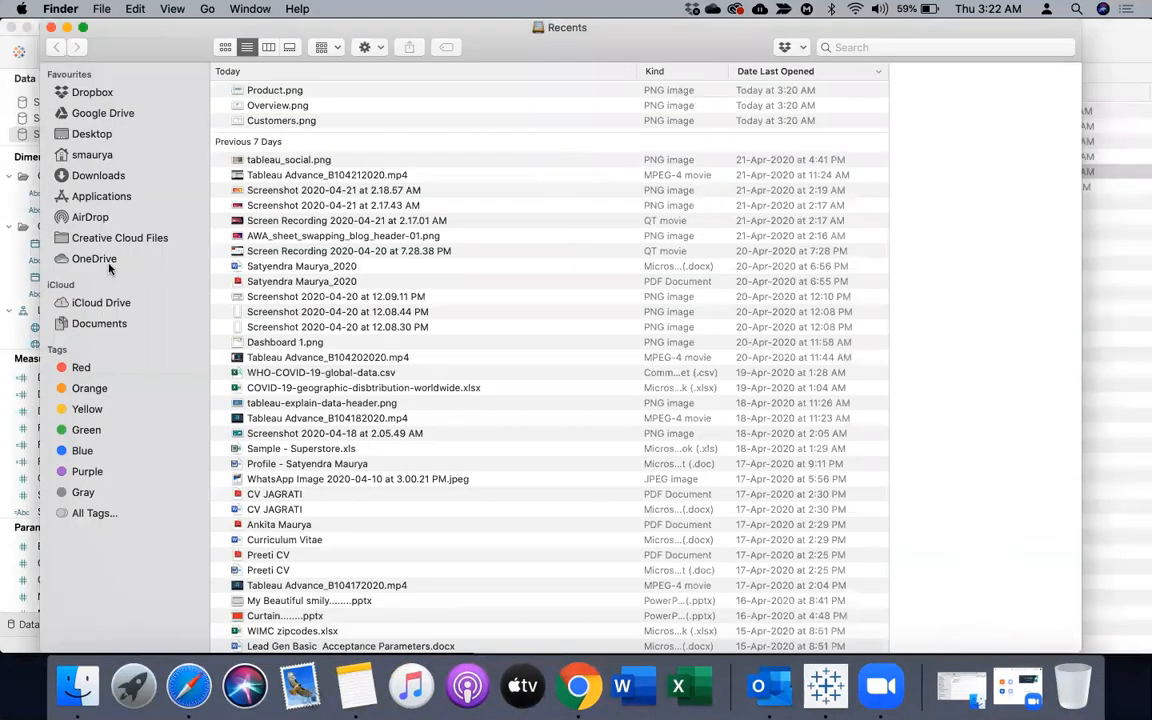
pyautogui.click(89, 326)
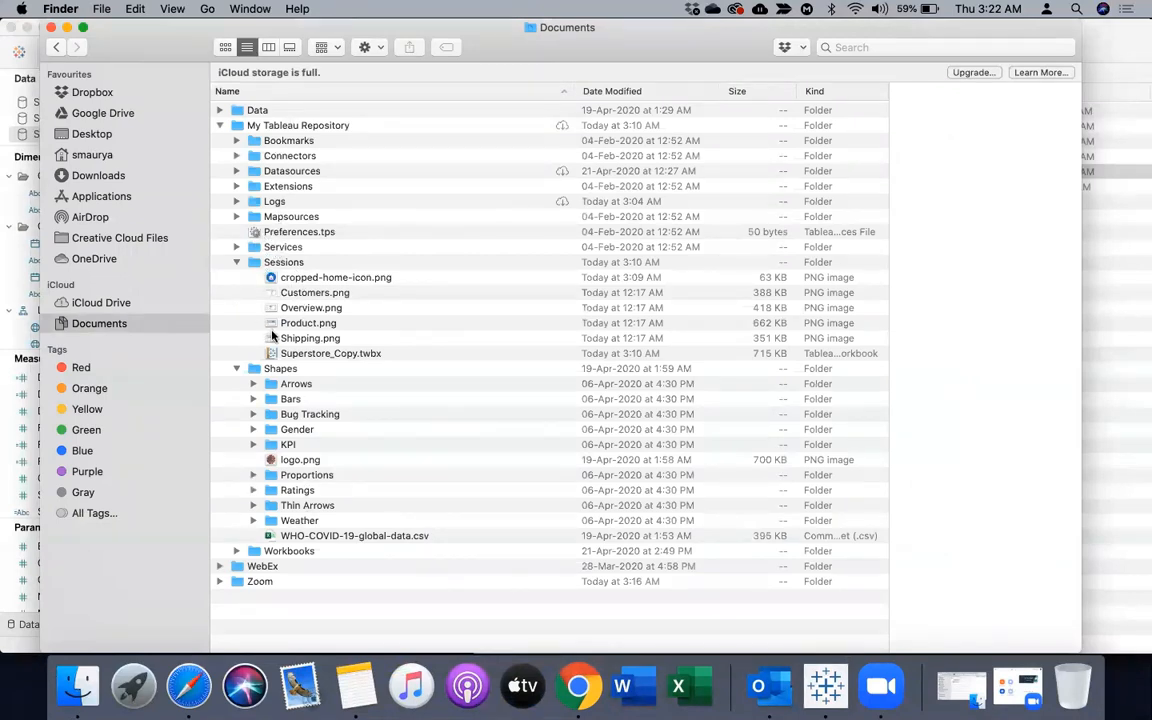
pyautogui.click(236, 262)
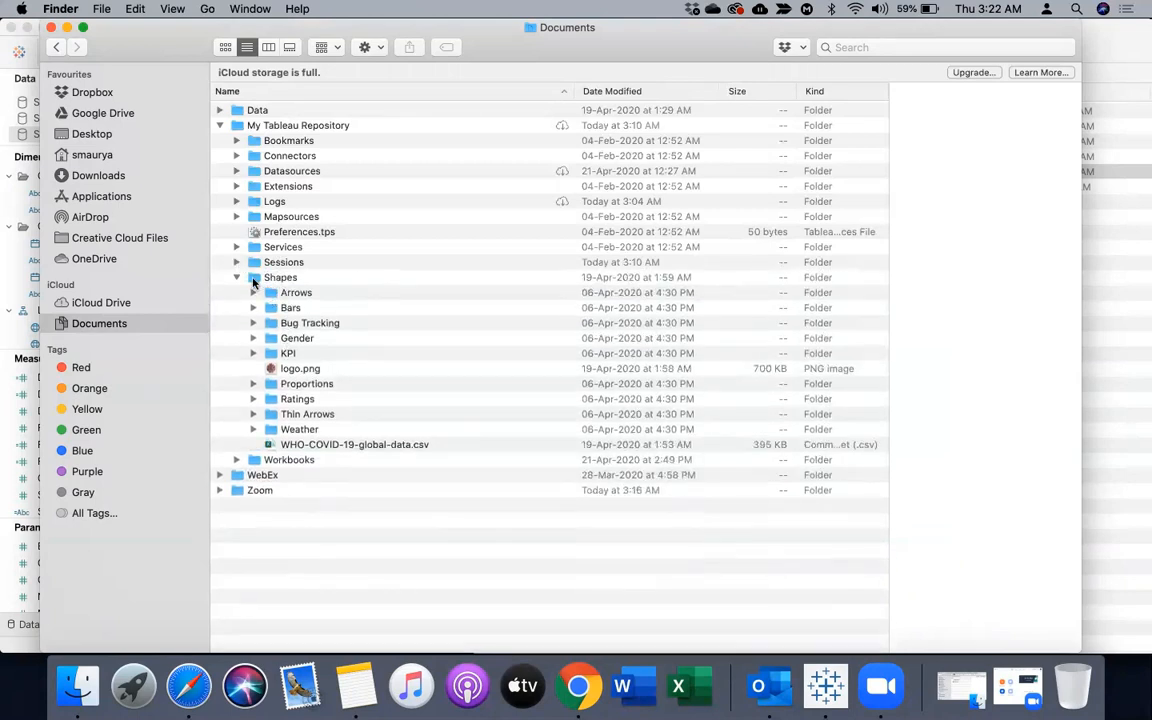
pyautogui.click(258, 278)
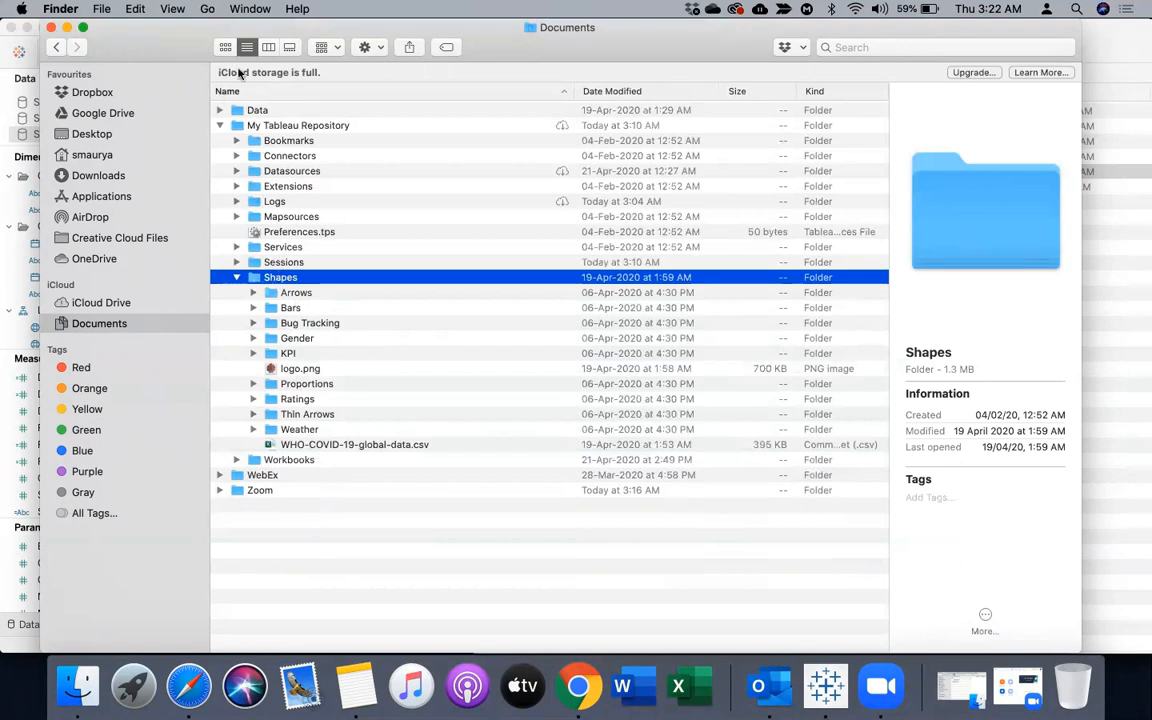
pyautogui.doubleClick(276, 280)
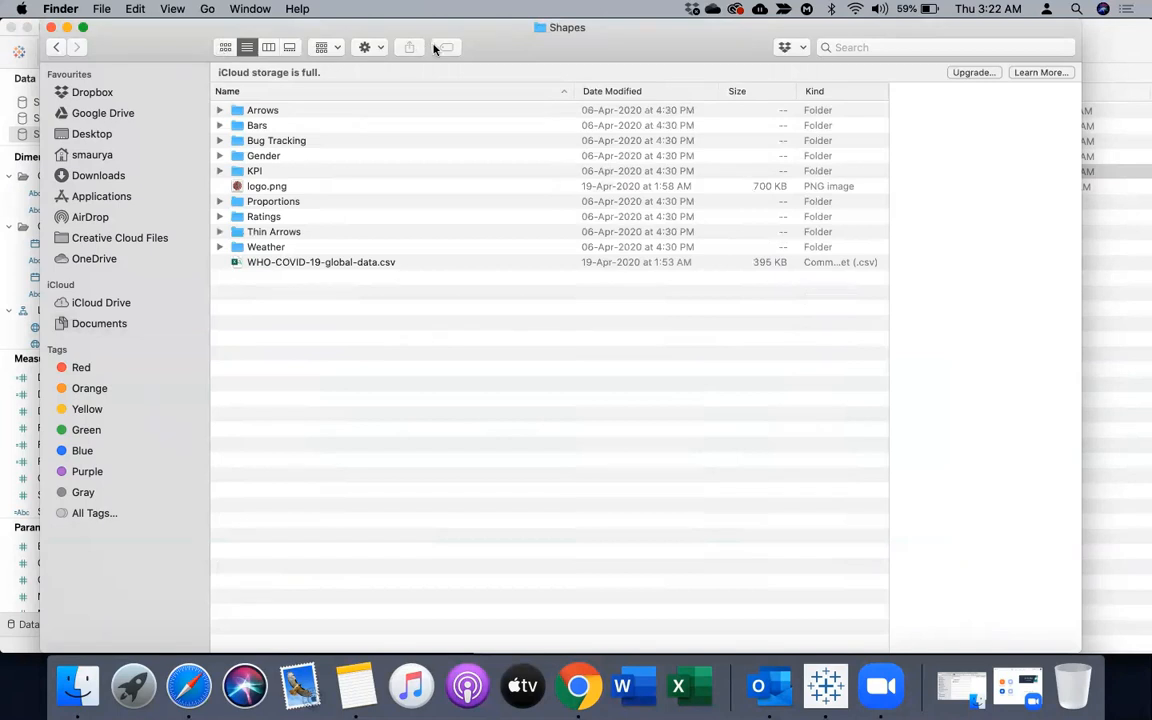
# Create a folder named MyImages in the Shapes folder
pyautogui.rightClick(286, 296)
pyautogui.click(310, 296)
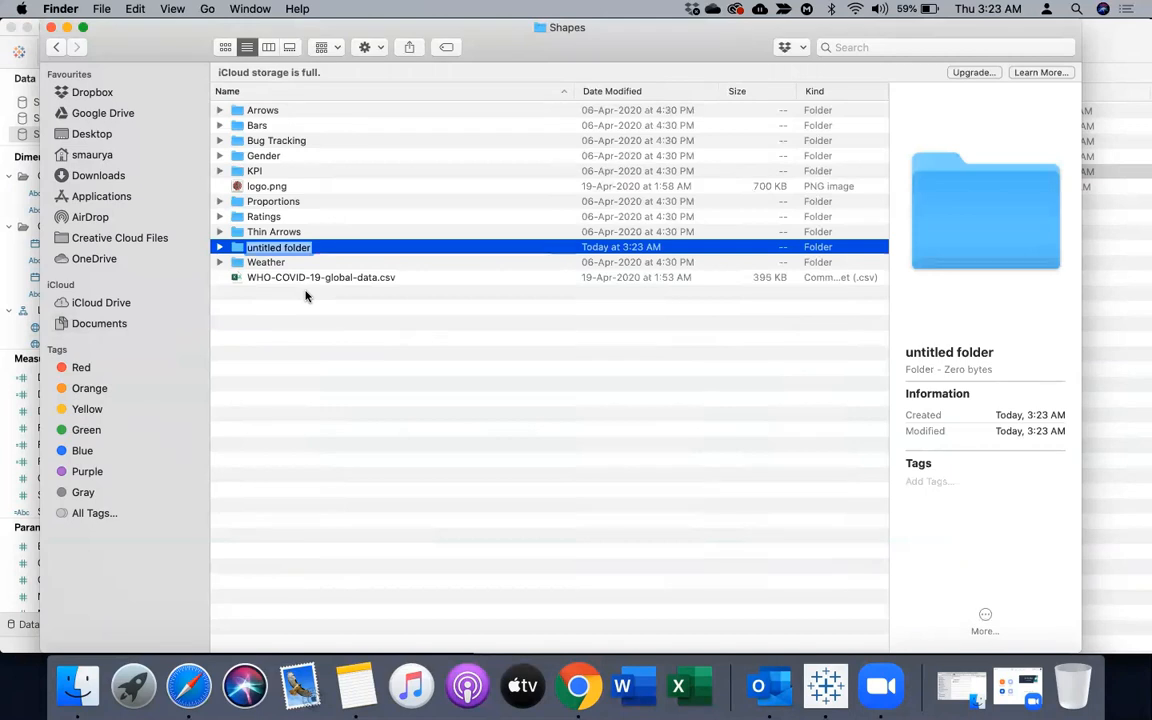
pyautogui.write('My')
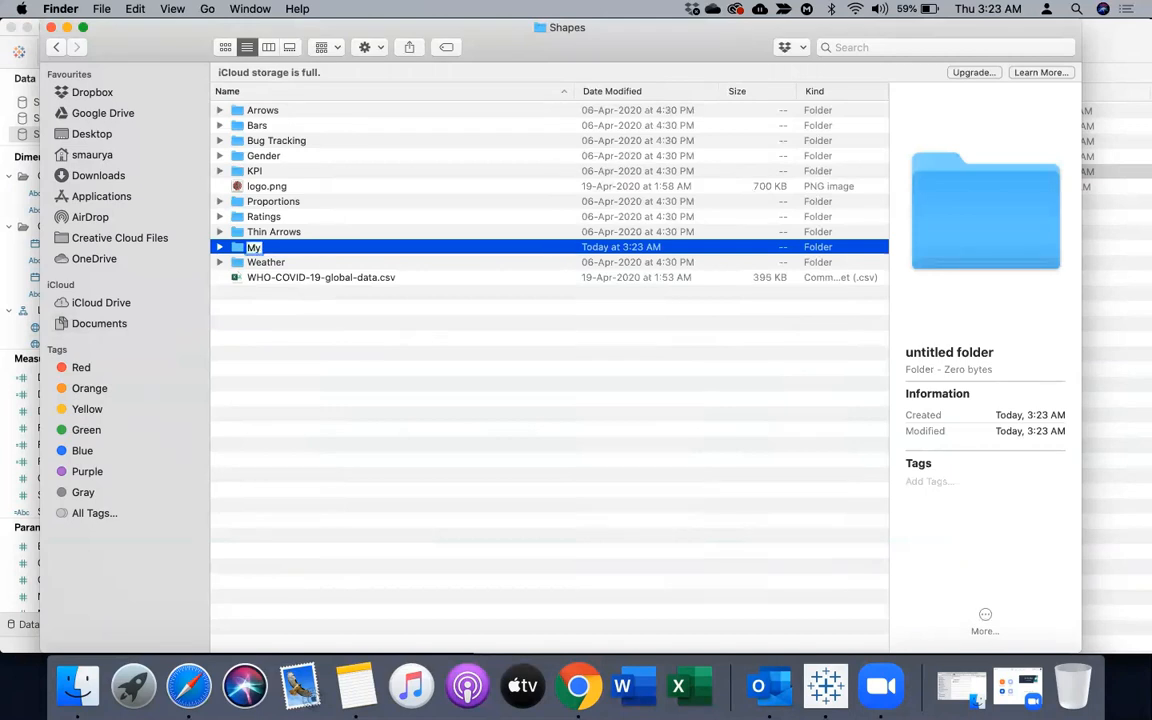
pyautogui.write('Images')
pyautogui.press('Return')
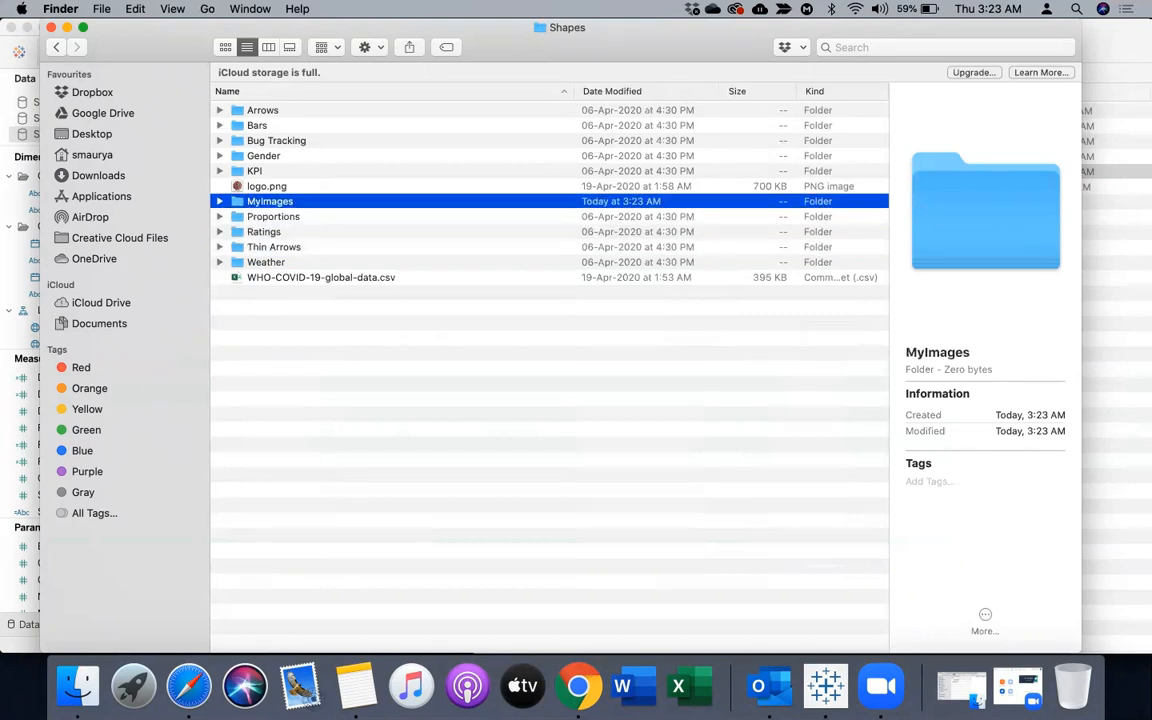
# Open MyImages beside the Sessions window and move the home icon, Customers, Overview, Product and Shipping PNG files into it
pyautogui.doubleClick(237, 203)
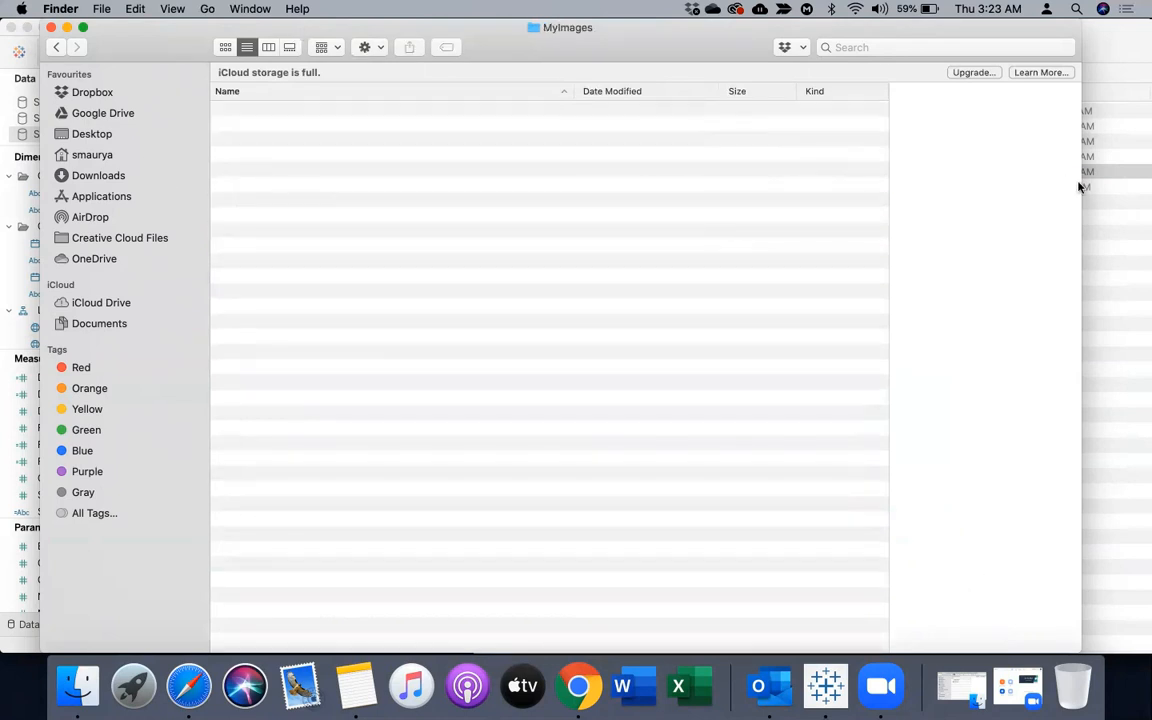
pyautogui.moveTo(959, 184); pyautogui.dragTo(681, 188)
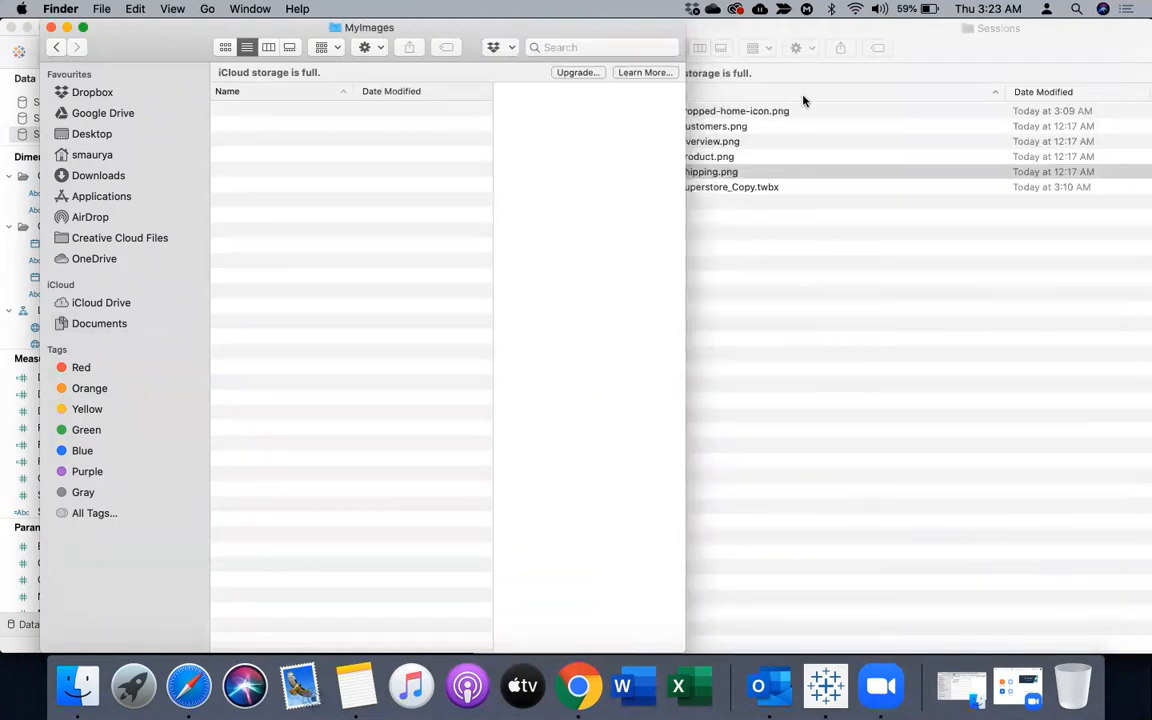
pyautogui.moveTo(766, 33); pyautogui.dragTo(897, 40)
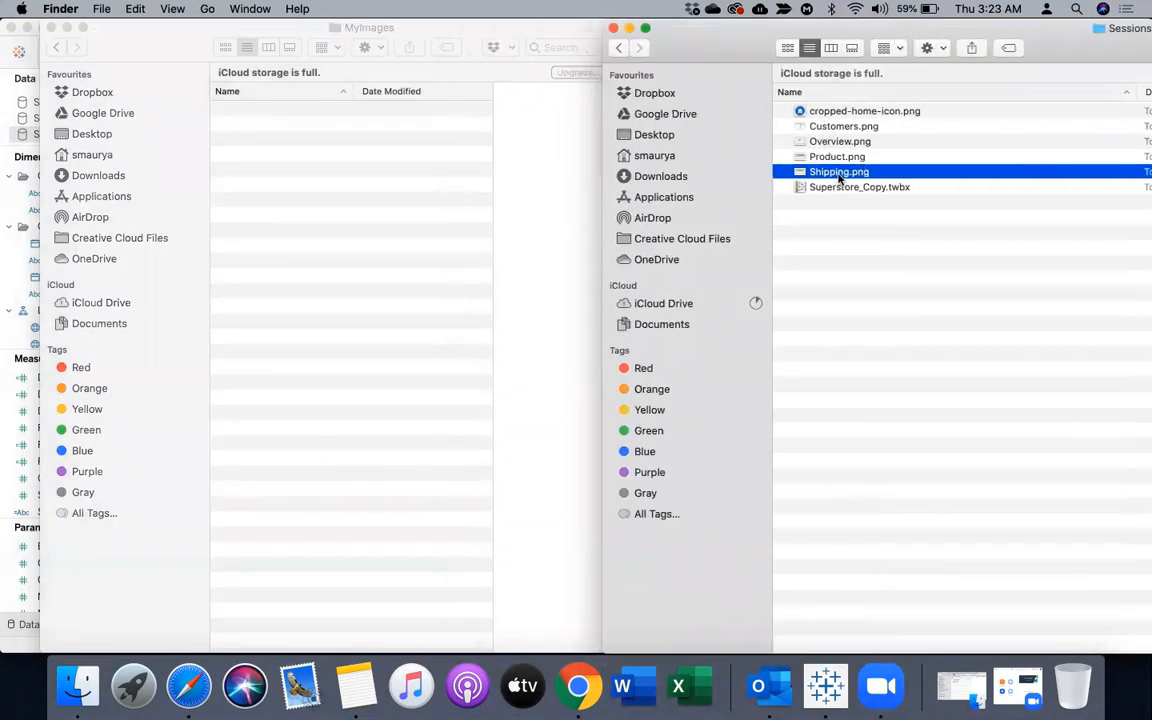
pyautogui.press('Up')
pyautogui.press('Up')
pyautogui.press('Up')
pyautogui.press('Up')
pyautogui.hotkey('shift', 'Down')
pyautogui.hotkey('shift', 'Down')
pyautogui.hotkey('shift', 'Down')
pyautogui.hotkey('shift', 'Down')
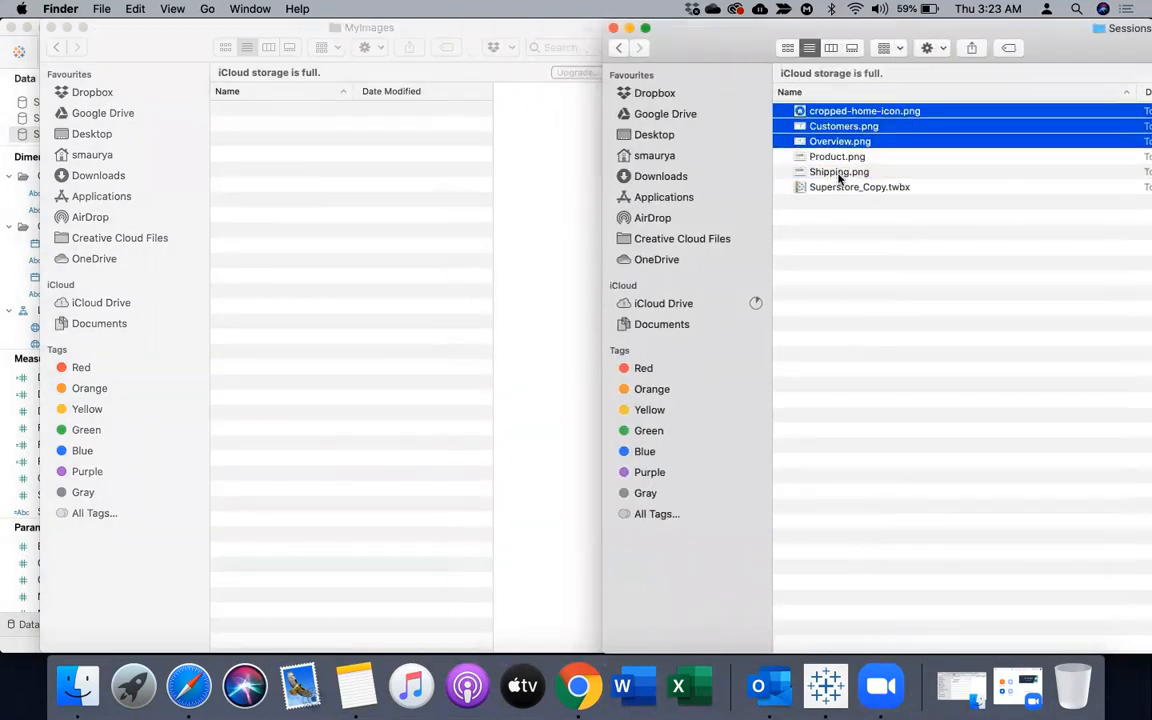
pyautogui.moveTo(853, 147); pyautogui.dragTo(355, 270)
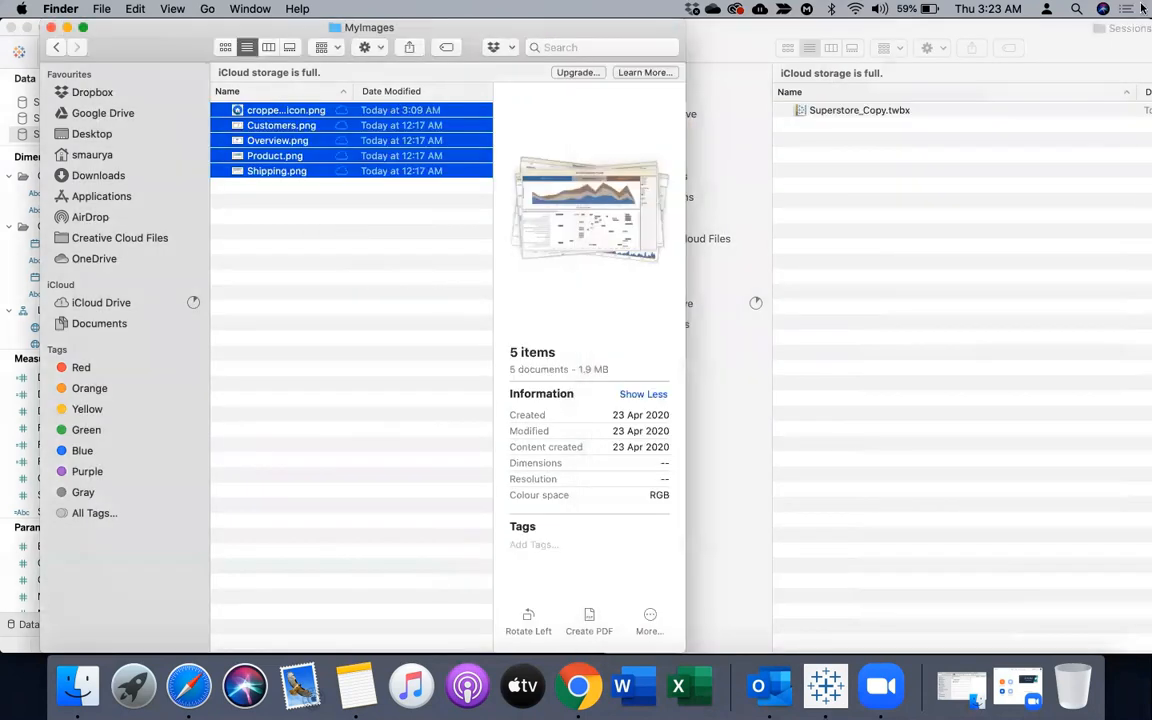
# Preview the images in the MyImages folder one by one, minimize the window and return to the worksheet in Tableau
pyautogui.click(238, 114)
pyautogui.click(241, 127)
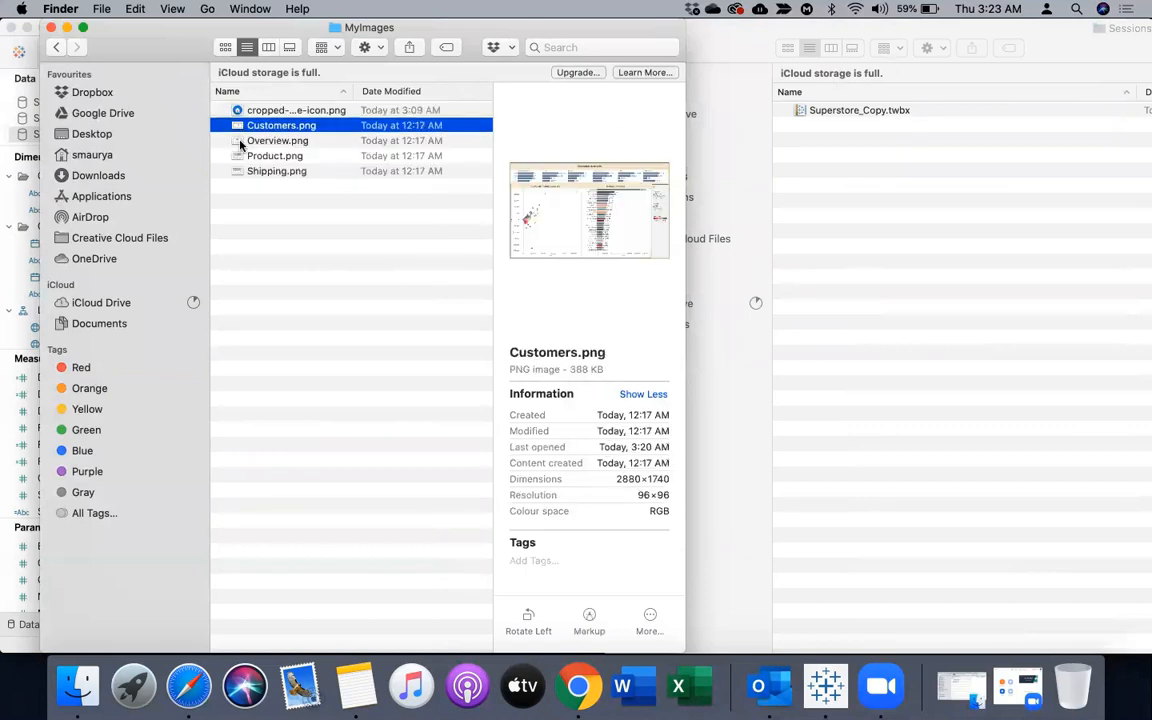
pyautogui.click(240, 141)
pyautogui.click(240, 156)
pyautogui.click(240, 174)
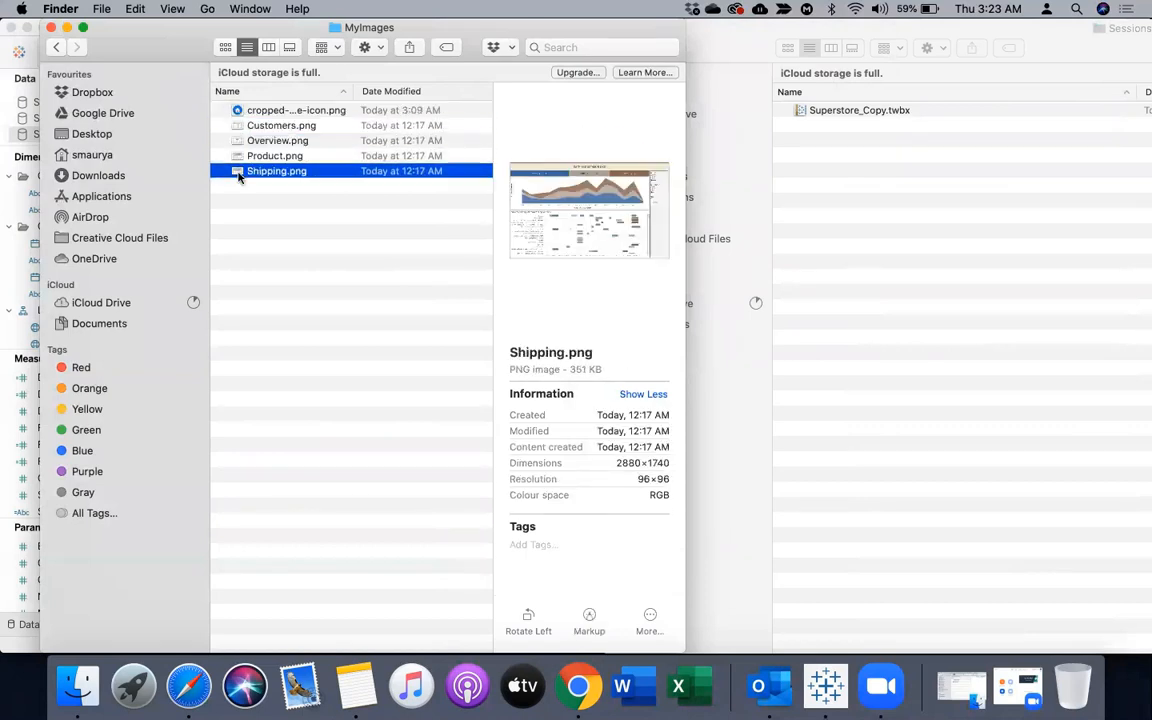
pyautogui.click(66, 27)
pyautogui.click(218, 326)
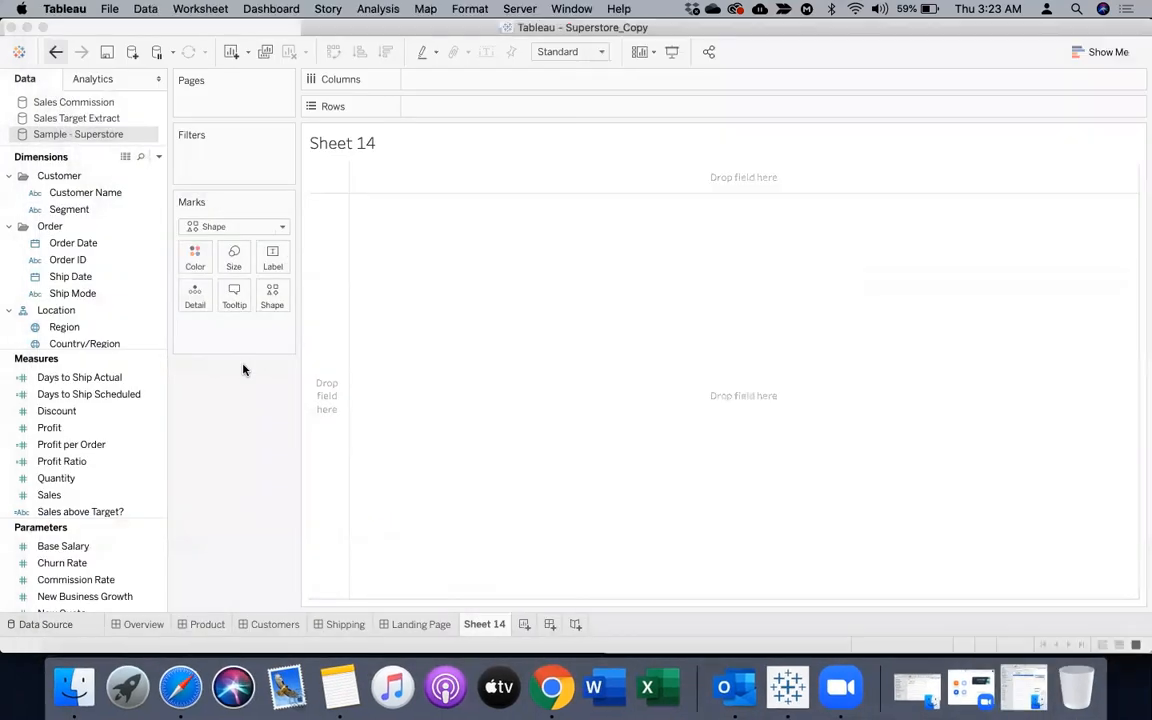
# Reload the worksheet's available shapes, view the MyImages palette and cancel without assigning a shape
pyautogui.click(272, 294)
pyautogui.click(307, 406)
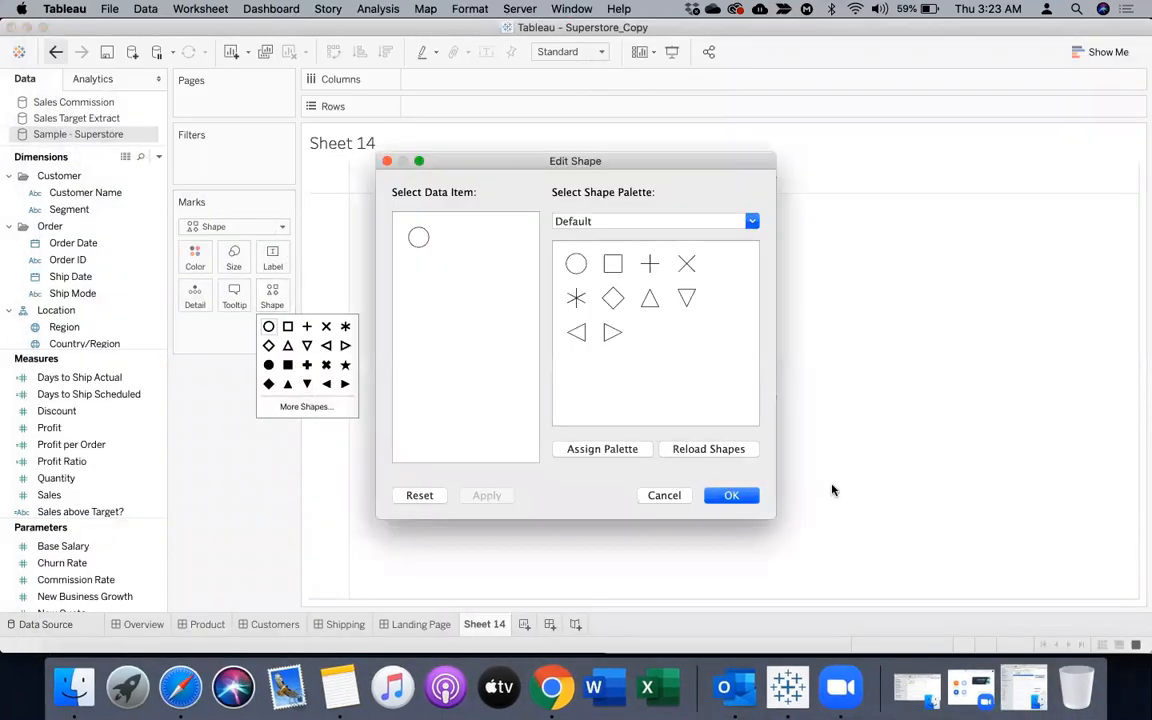
pyautogui.click(721, 452)
pyautogui.click(676, 220)
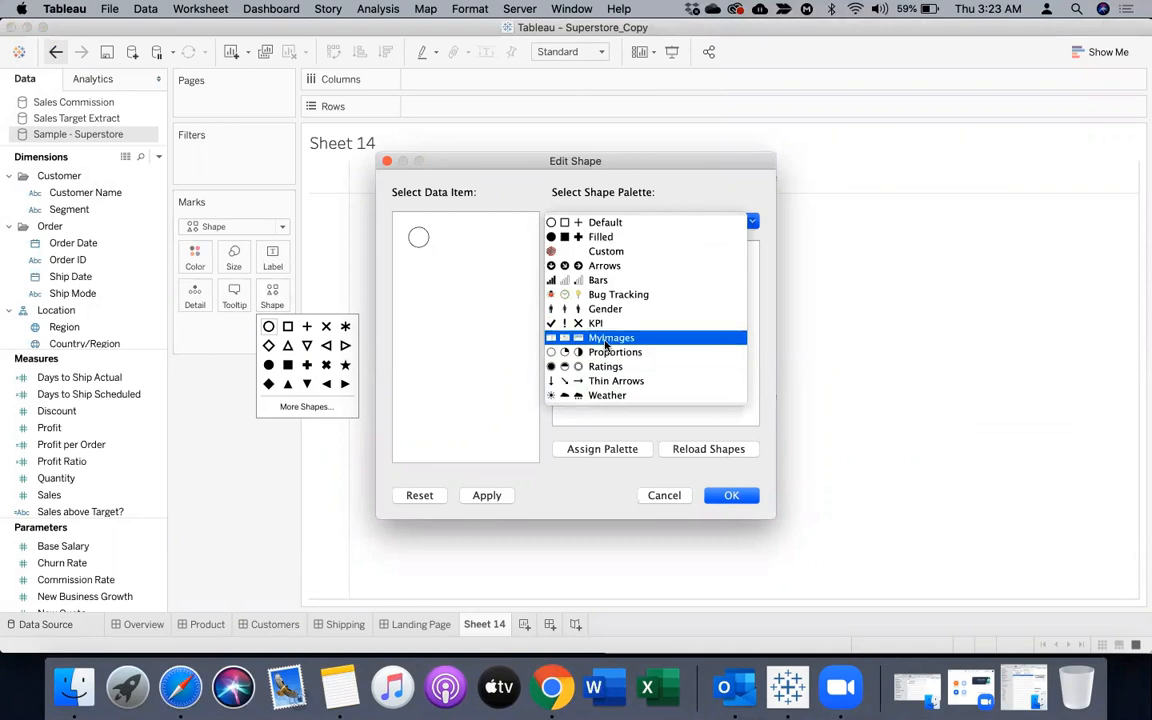
pyautogui.click(605, 338)
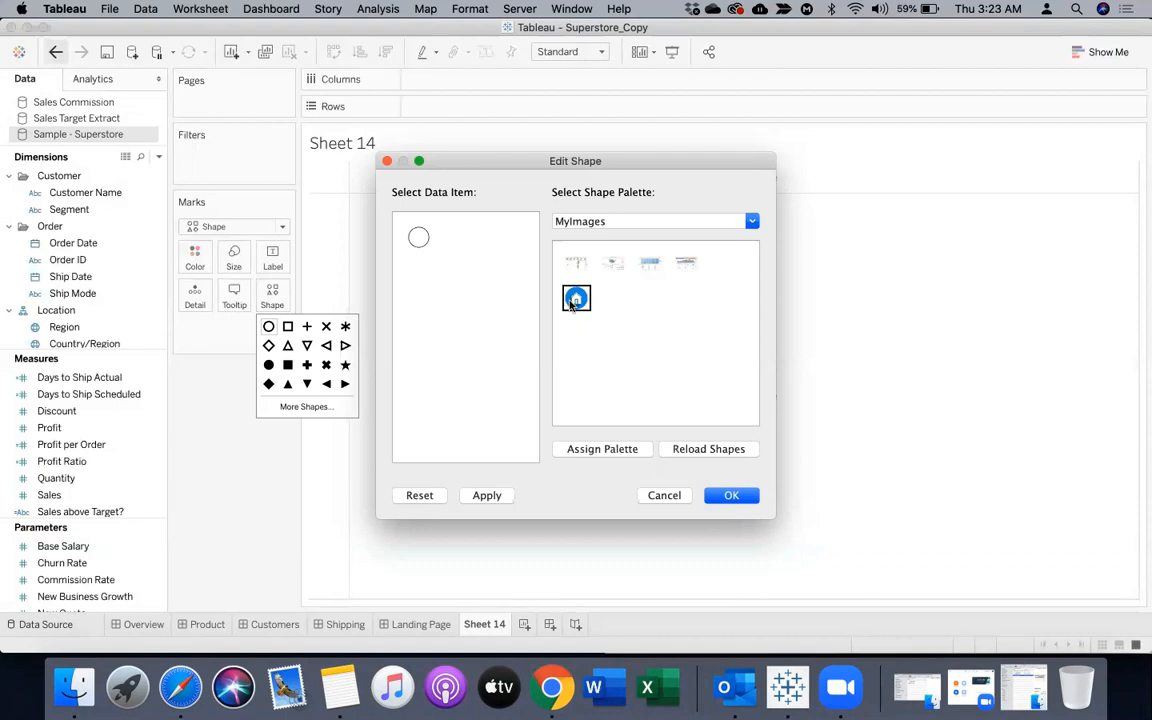
pyautogui.click(664, 496)
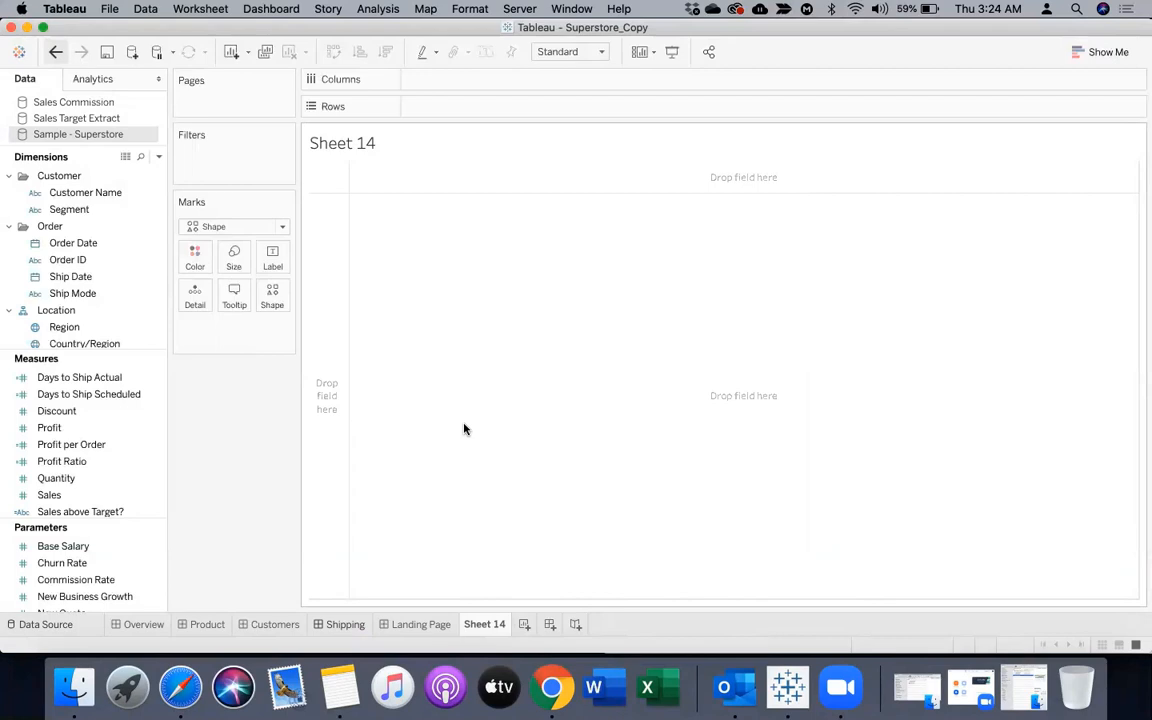
# Rename Sheet 14 as Overview_Sh
pyautogui.doubleClick(479, 625)
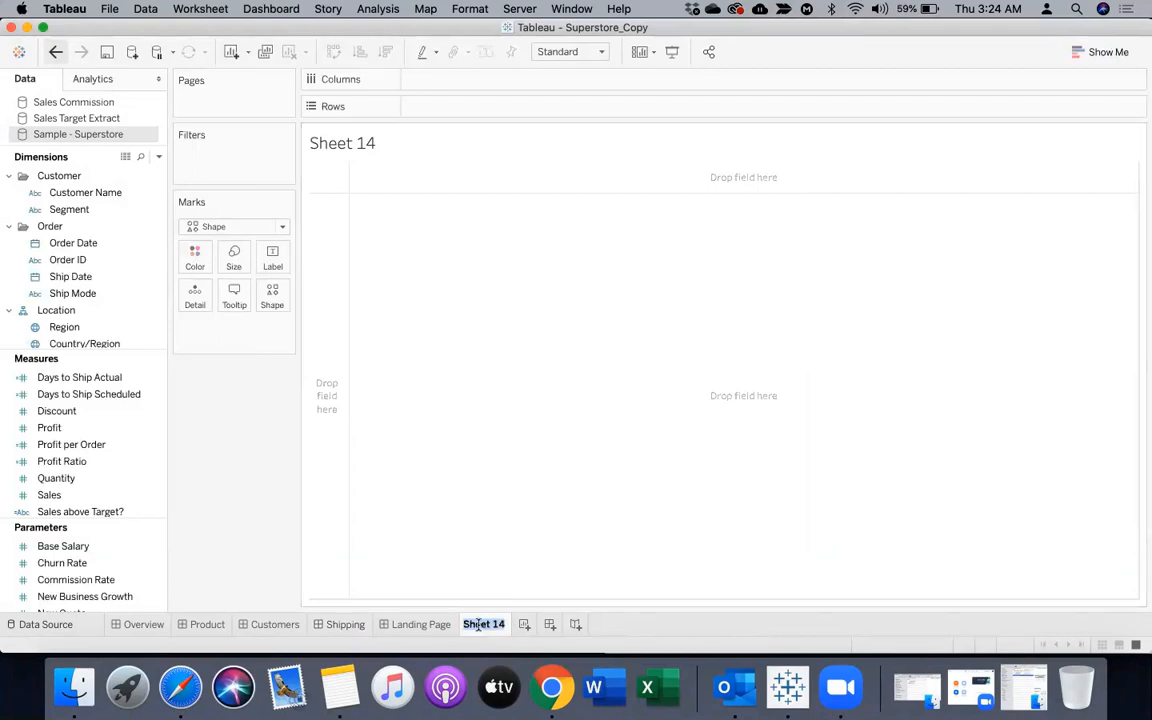
pyautogui.write('Overview')
pyautogui.press('Return')
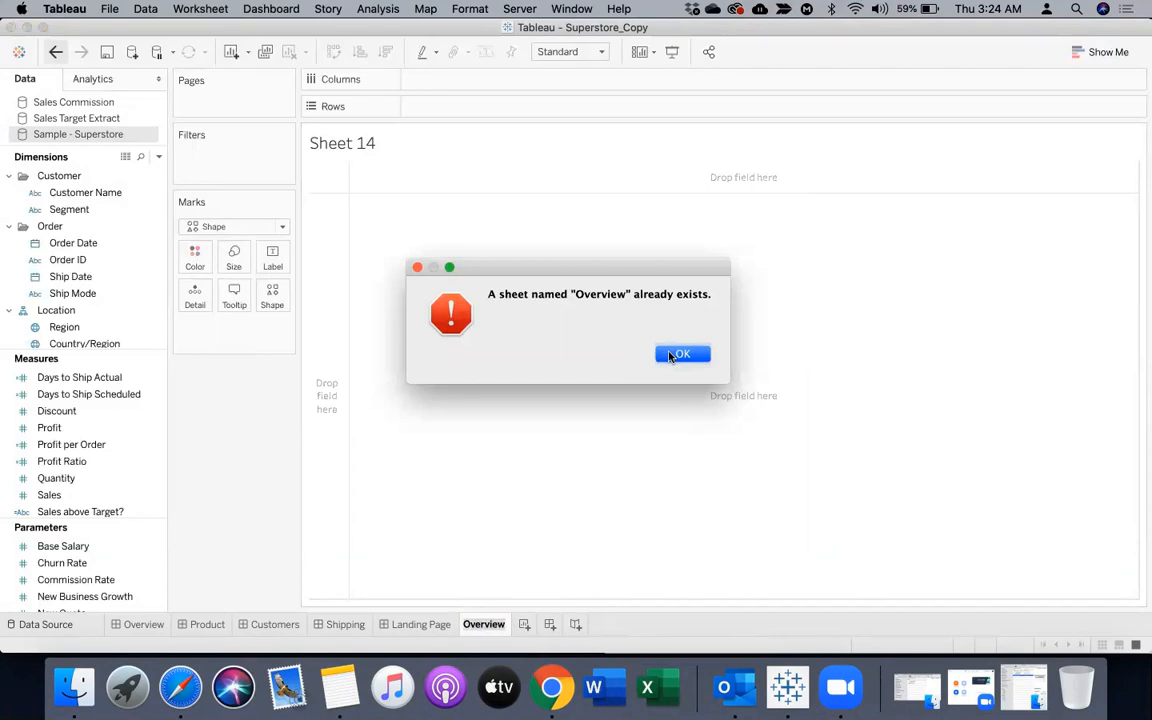
pyautogui.press('Return')
pyautogui.write('1')
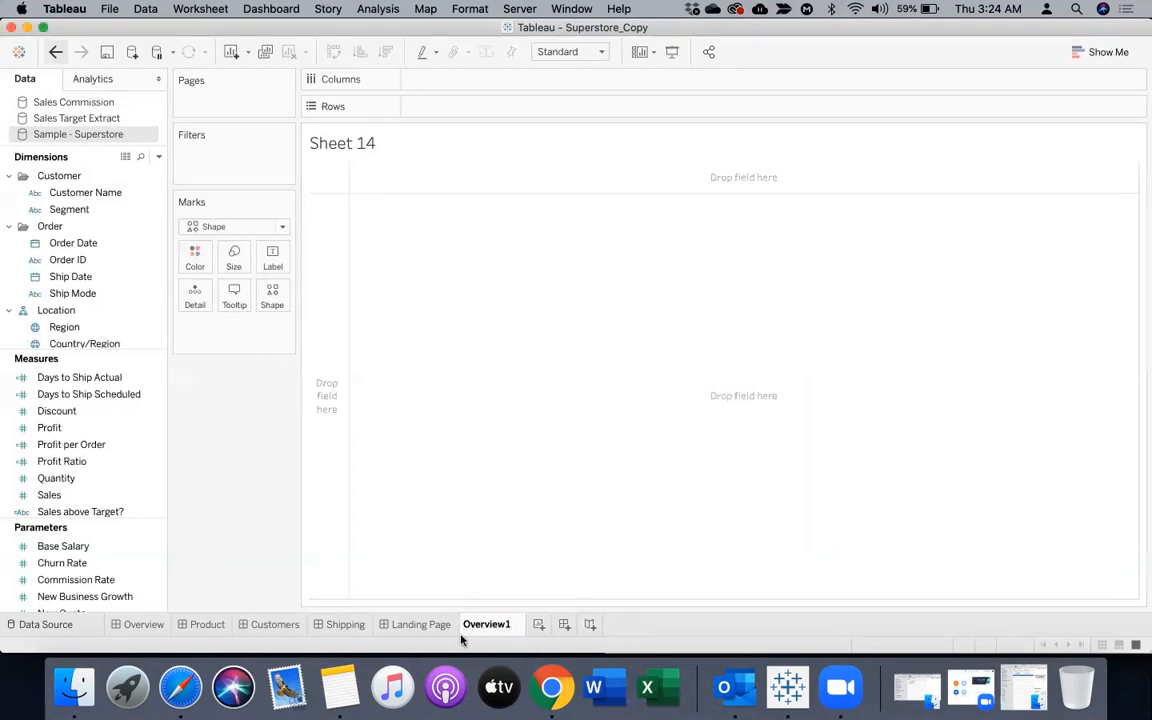
pyautogui.press('BackSpace')
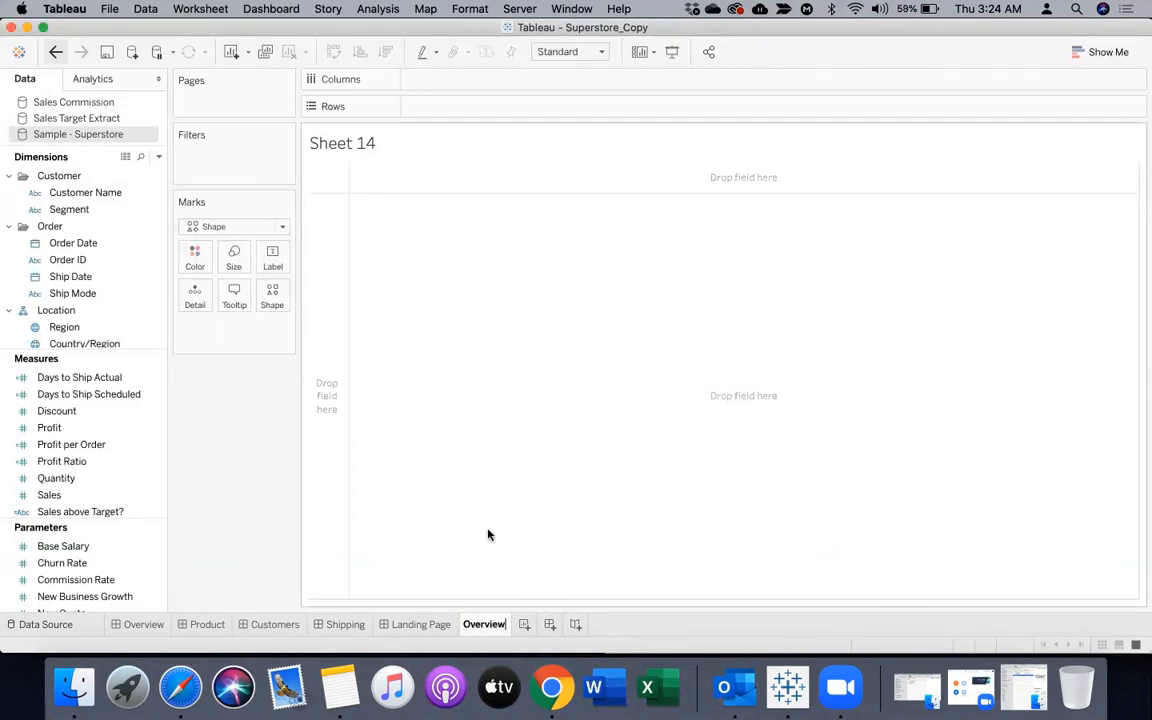
pyautogui.write('_')
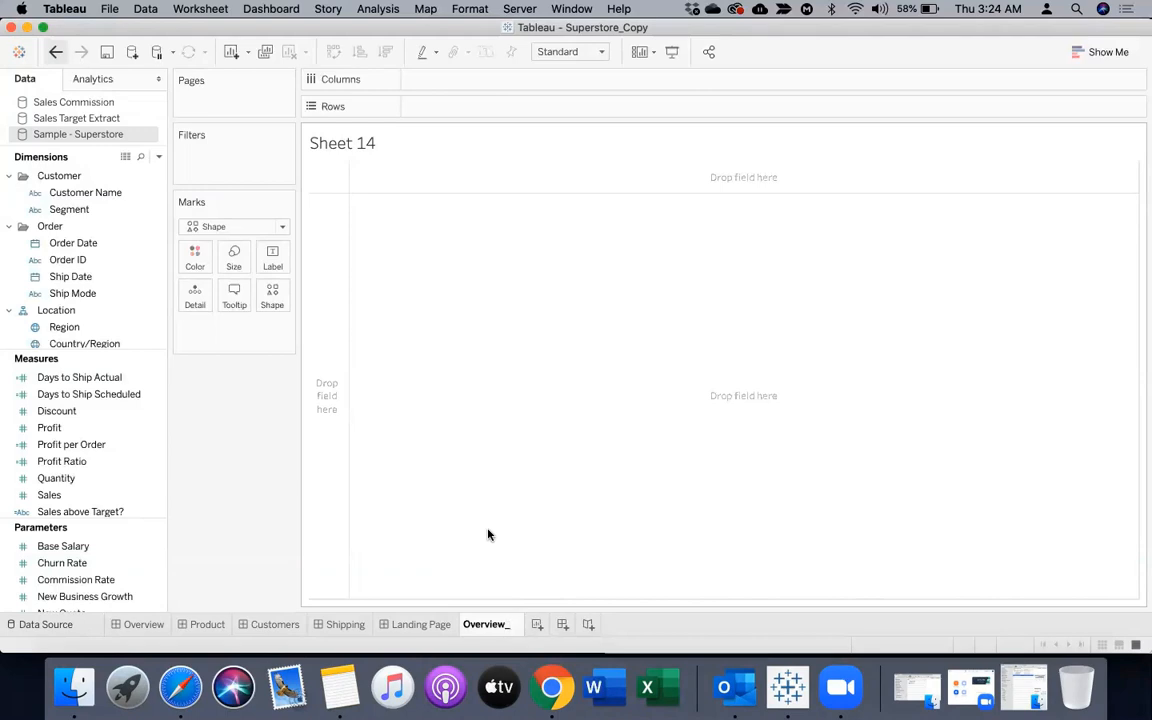
pyautogui.write('Sh')
pyautogui.press('Return')
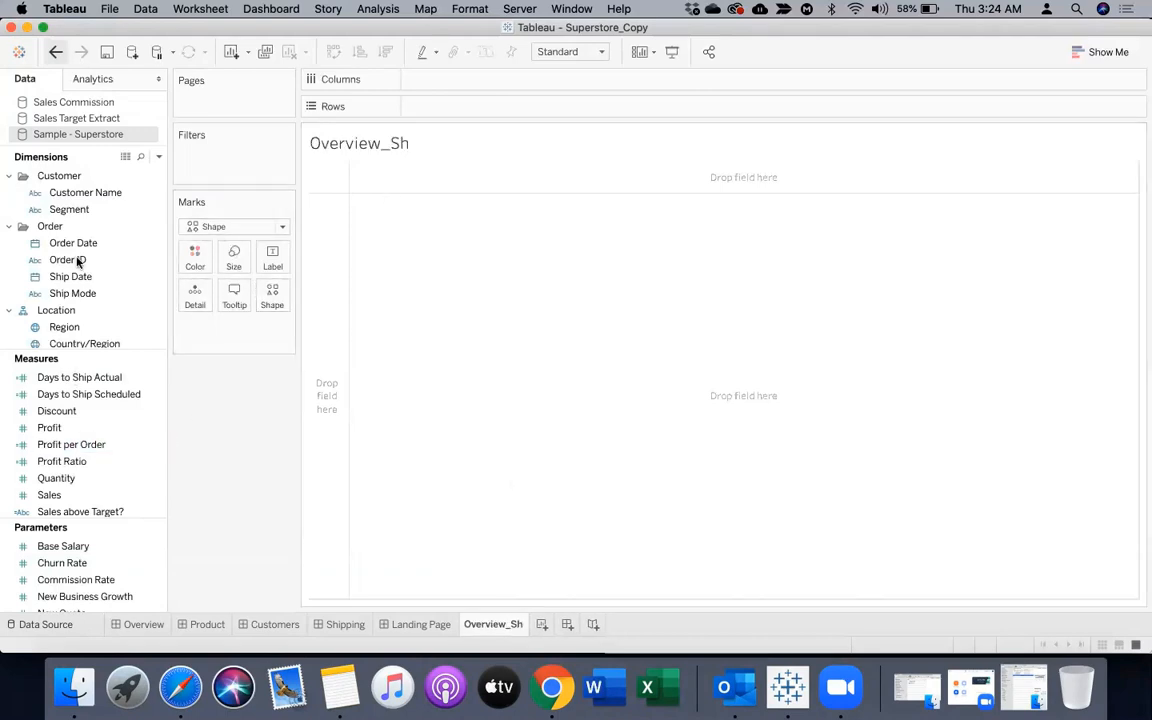
# Create a calculated field named Dummy with the formula 1 in the Sample - Superstore data source
pyautogui.click(158, 157)
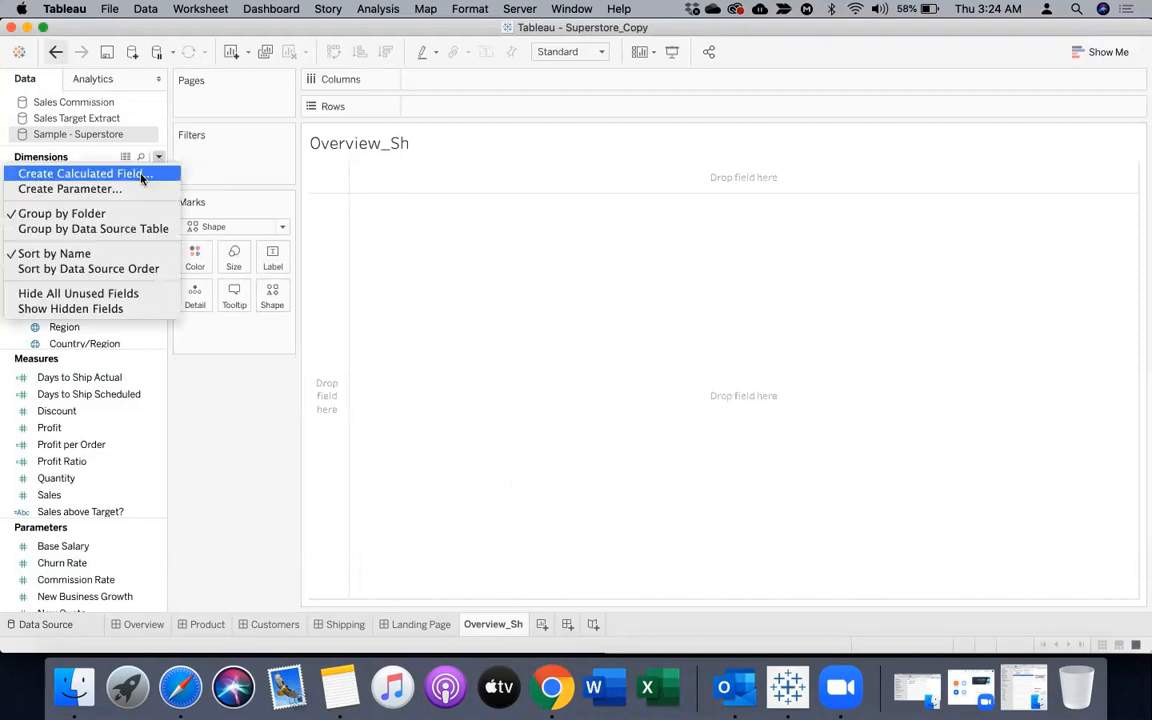
pyautogui.click(150, 172)
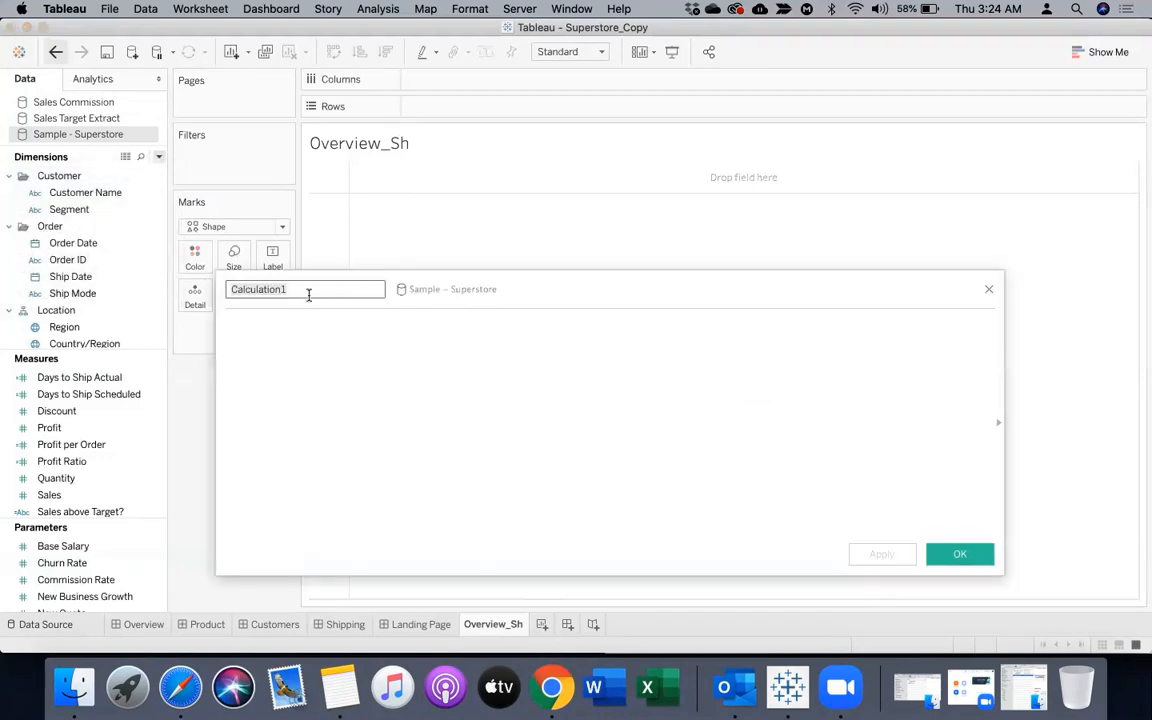
pyautogui.write('D')
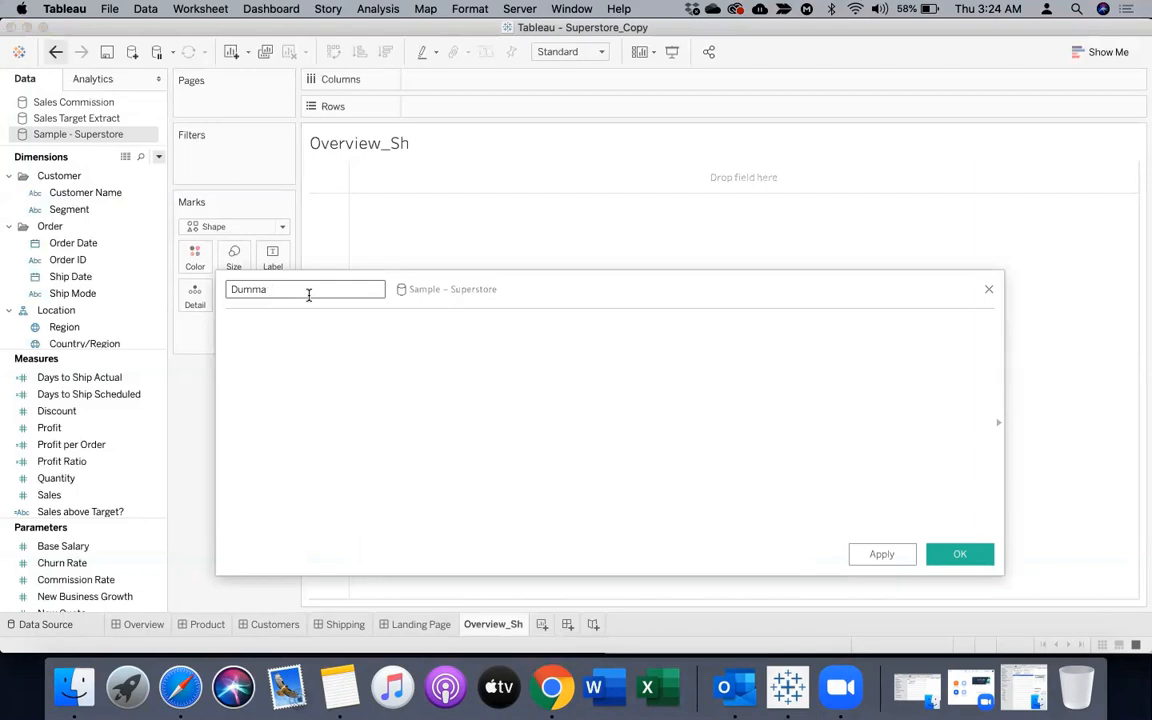
pyautogui.write('ummy')
pyautogui.click(311, 364)
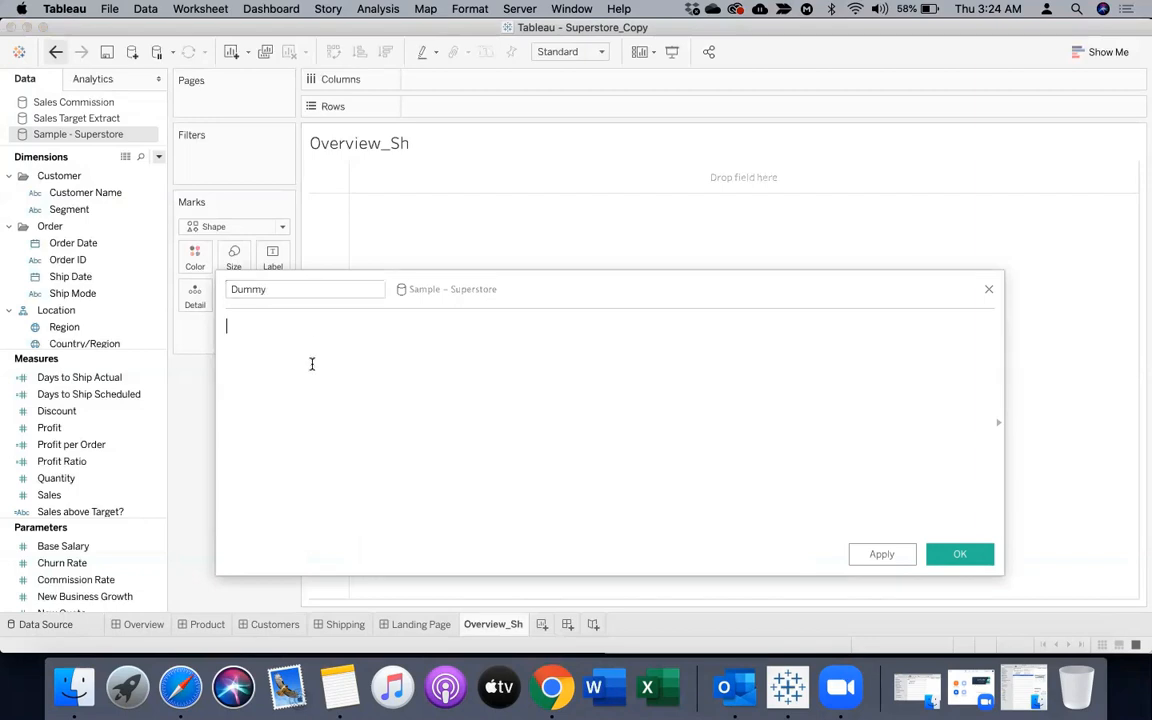
pyautogui.write('1')
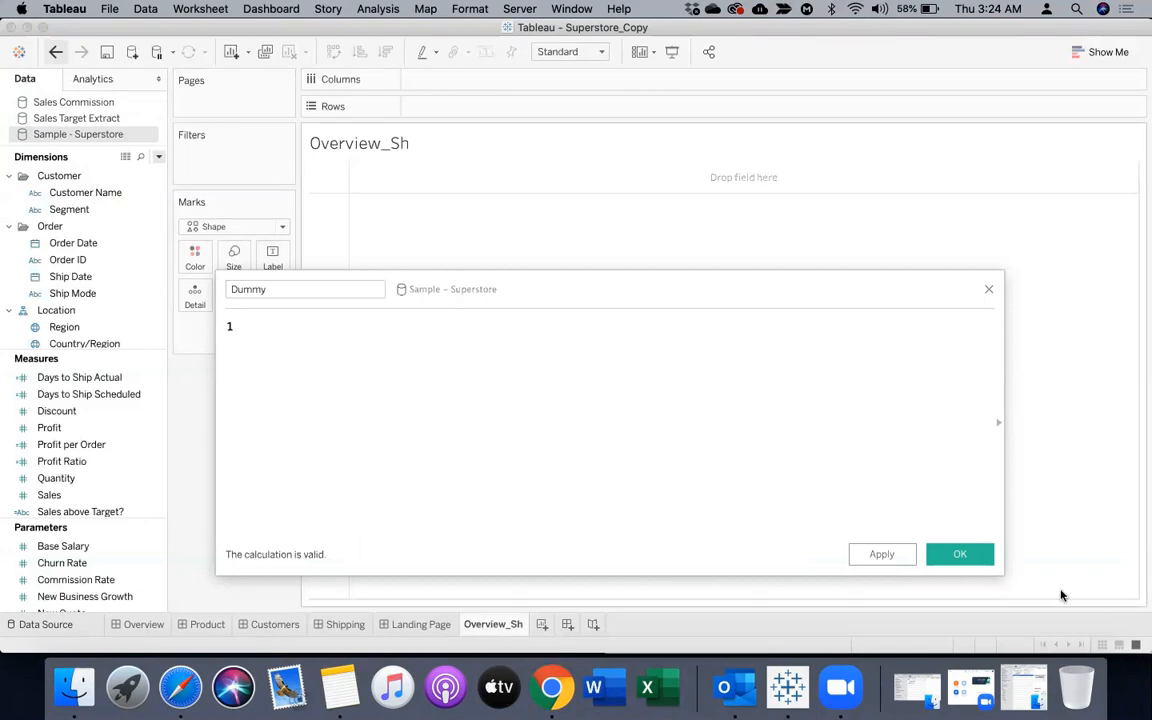
pyautogui.click(880, 553)
pyautogui.click(958, 553)
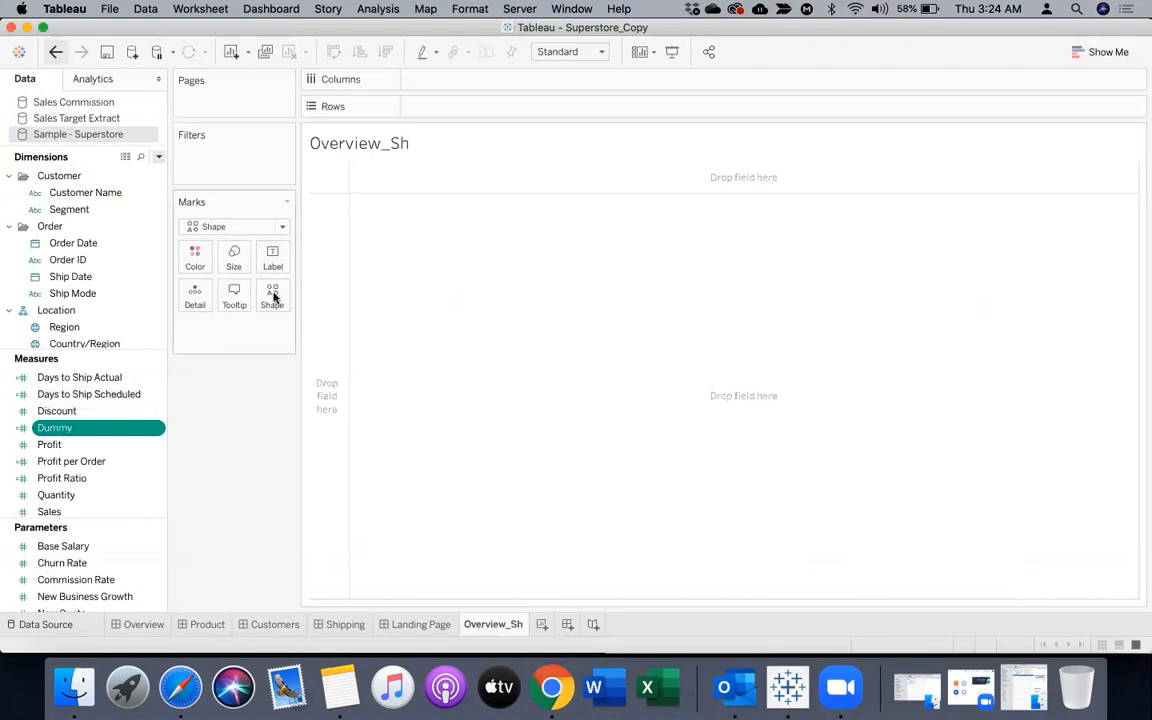
# Assign Dummy to Shape on the Overview_Sh worksheet and set its aggregation to Count (Distinct)
pyautogui.moveTo(79, 433); pyautogui.dragTo(273, 300)
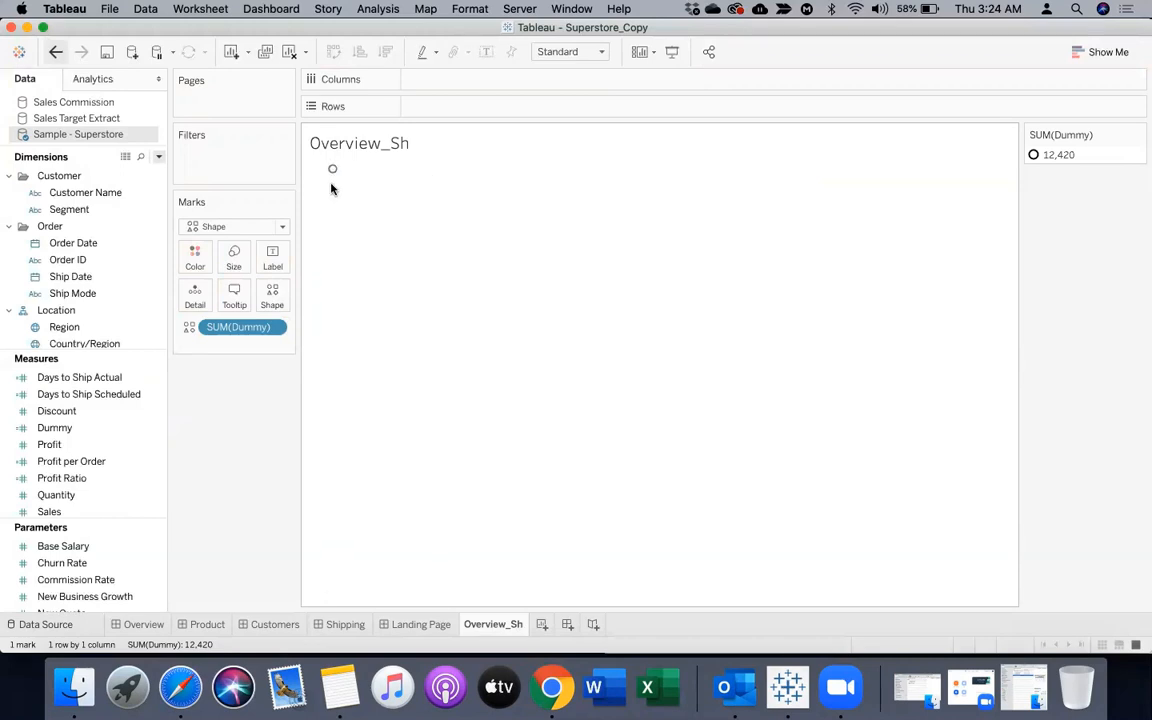
pyautogui.click(274, 329)
pyautogui.moveTo(330, 496)
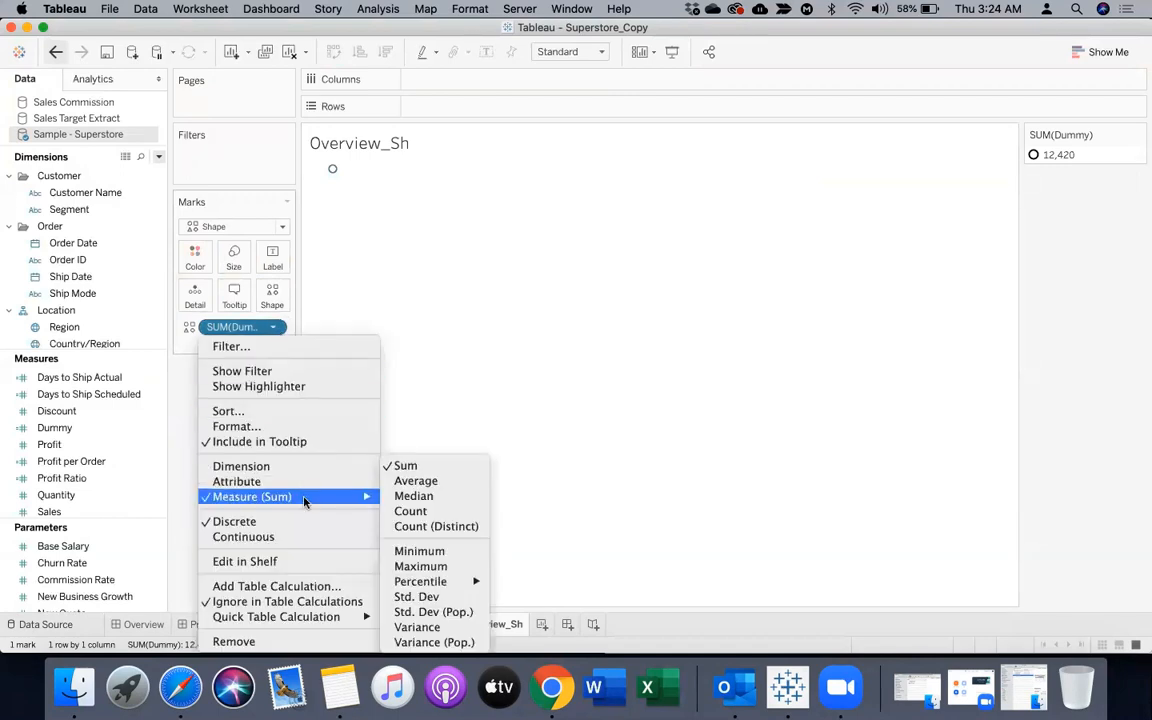
pyautogui.click(422, 530)
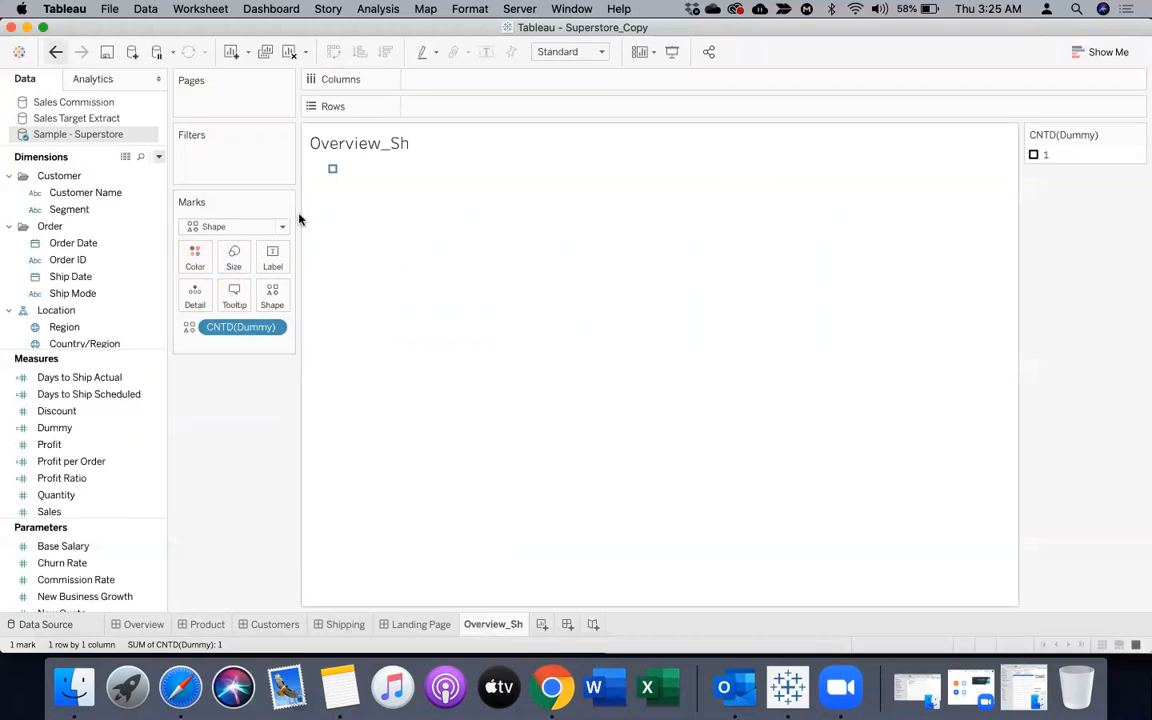
pyautogui.moveTo(333, 171)
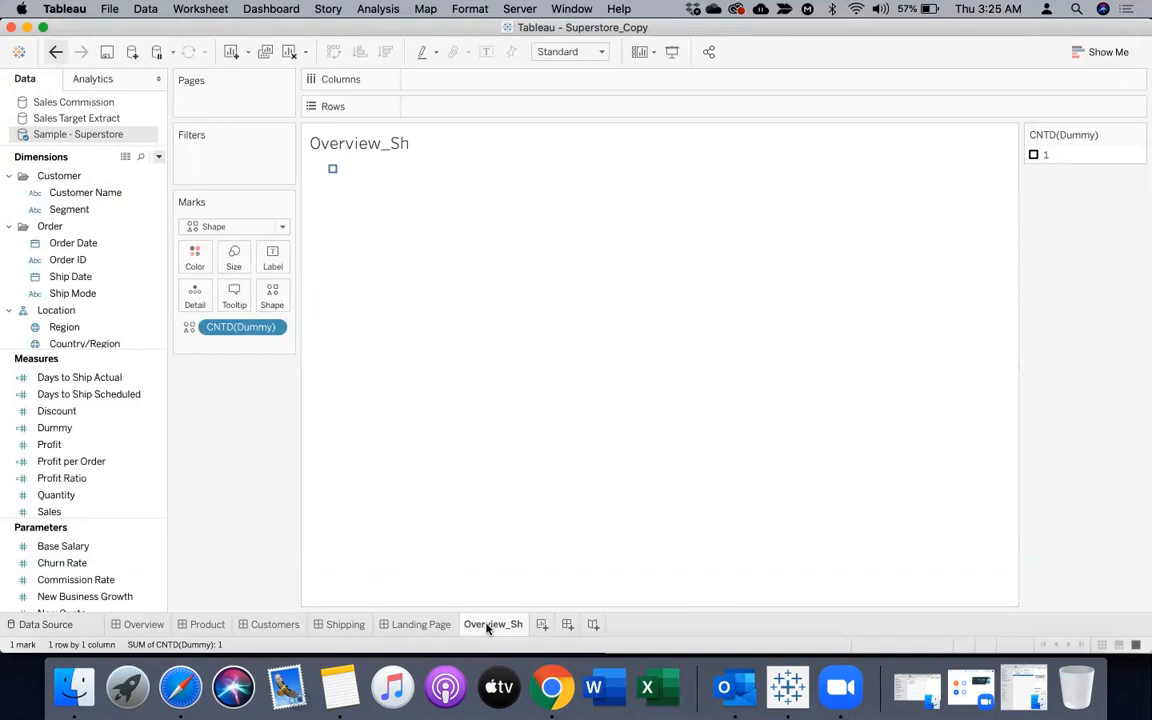
pyautogui.moveTo(488, 627)
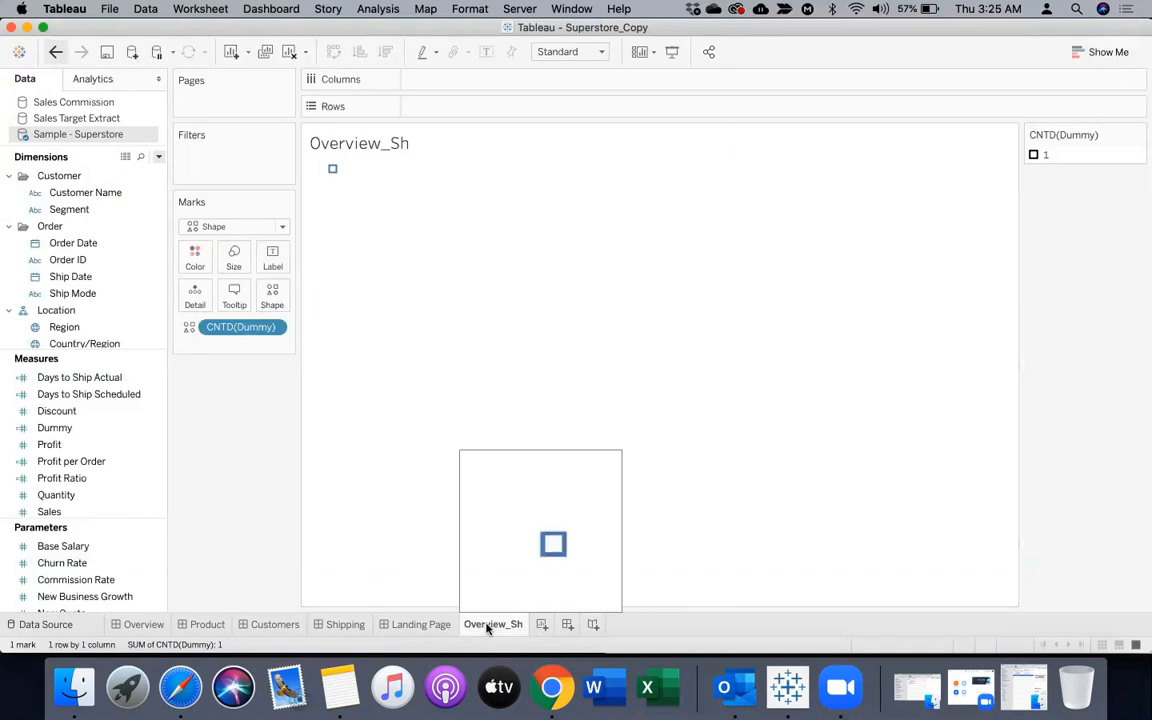
pyautogui.click(333, 170)
pyautogui.click(275, 294)
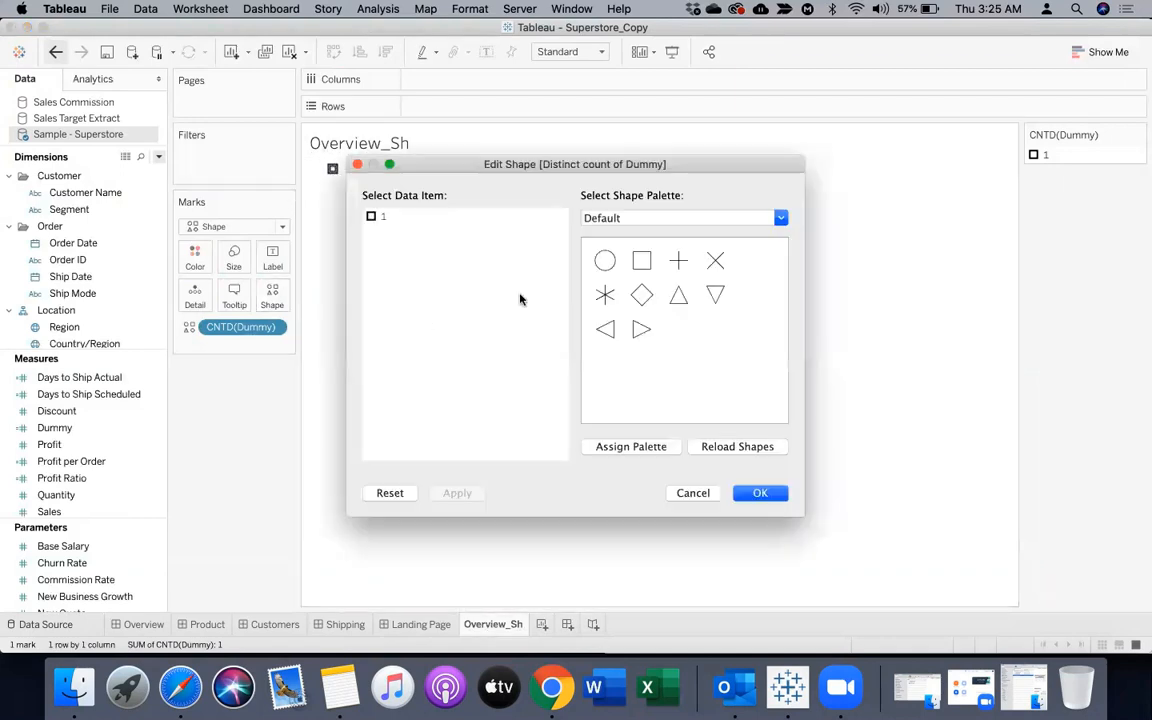
pyautogui.click(620, 218)
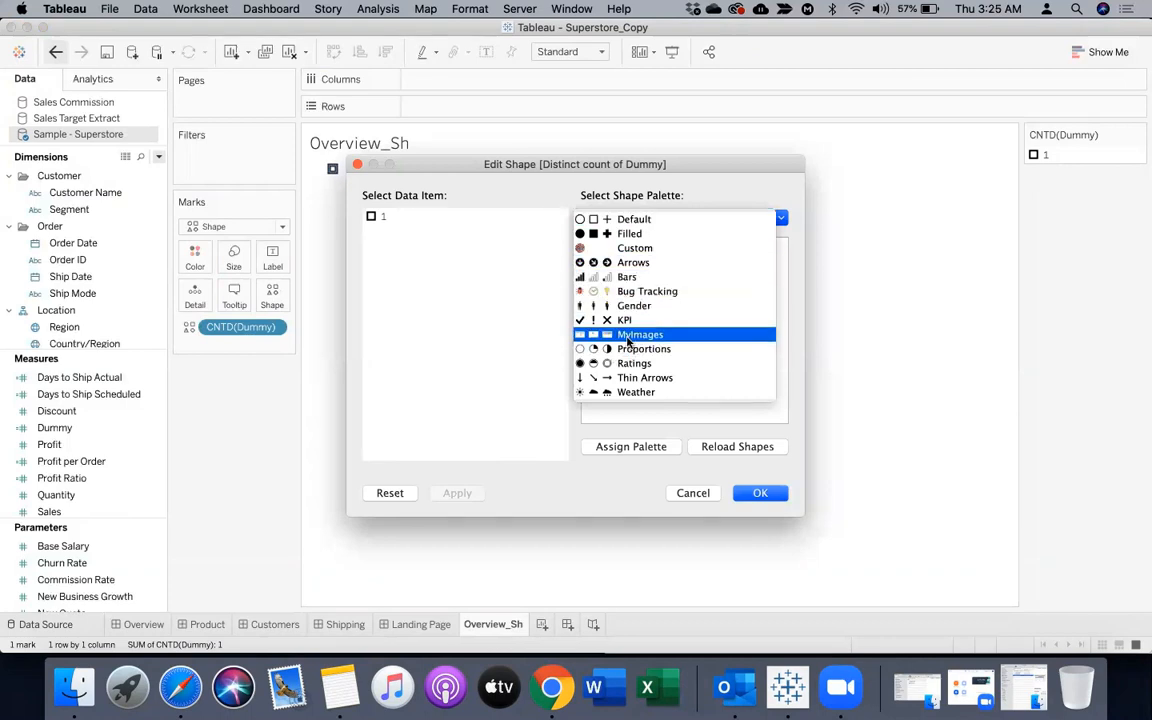
pyautogui.click(627, 342)
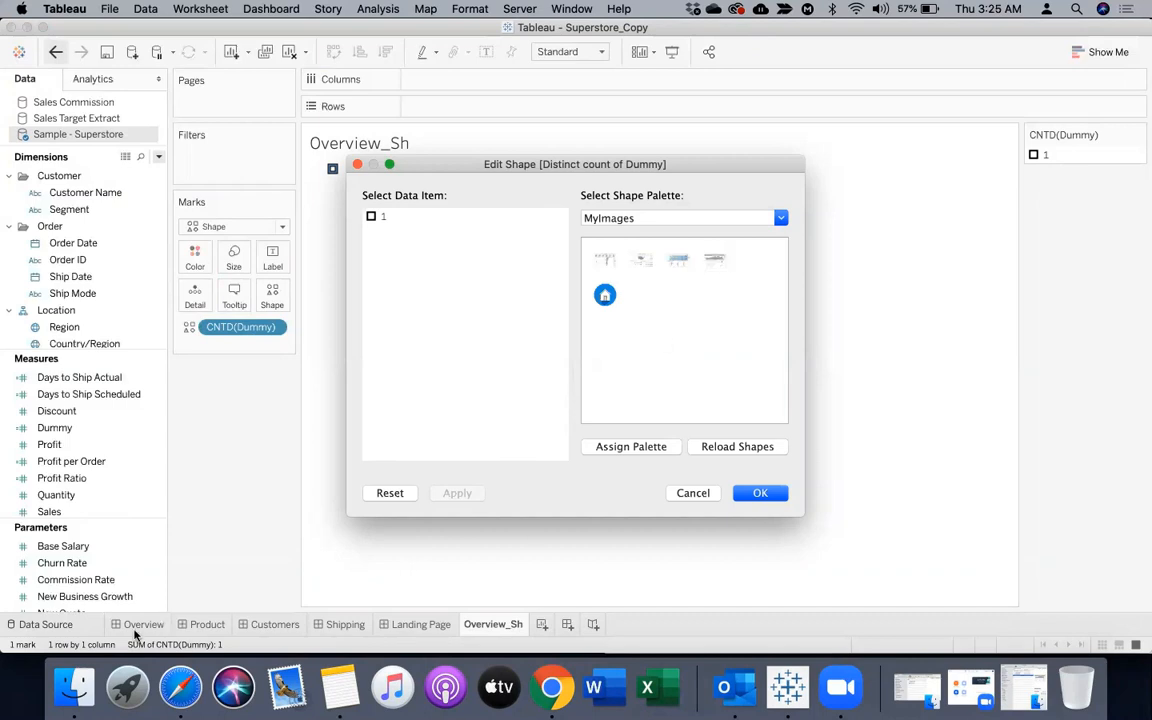
pyautogui.click(692, 492)
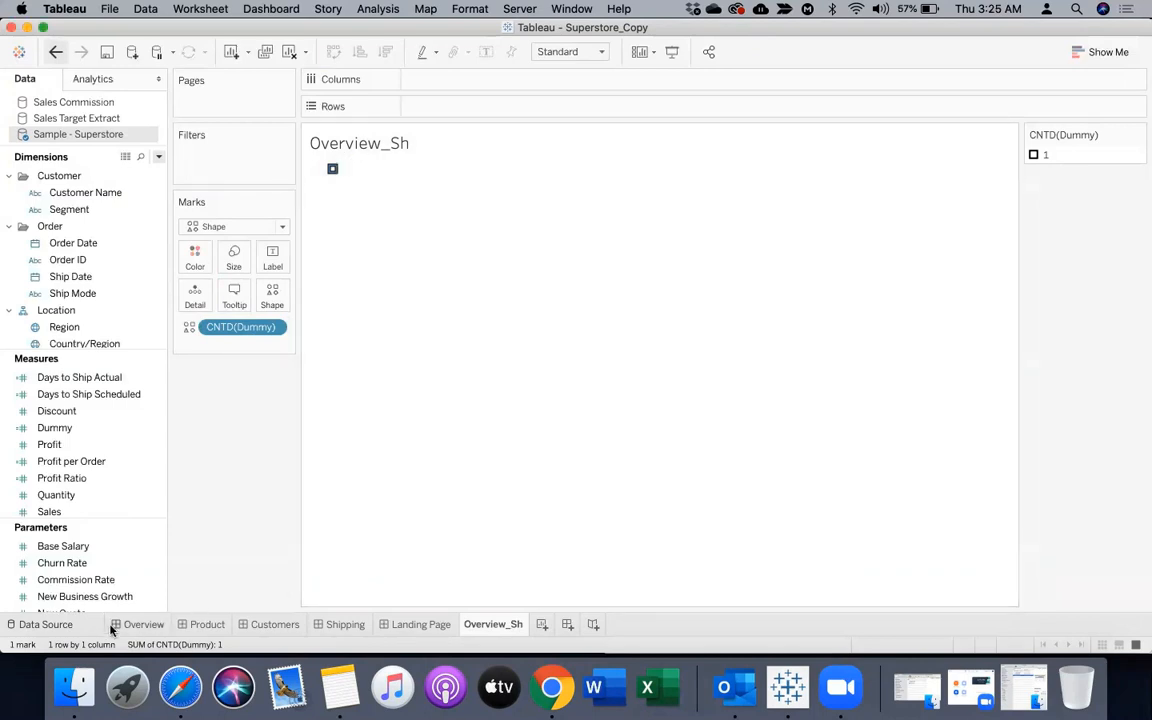
pyautogui.click(140, 624)
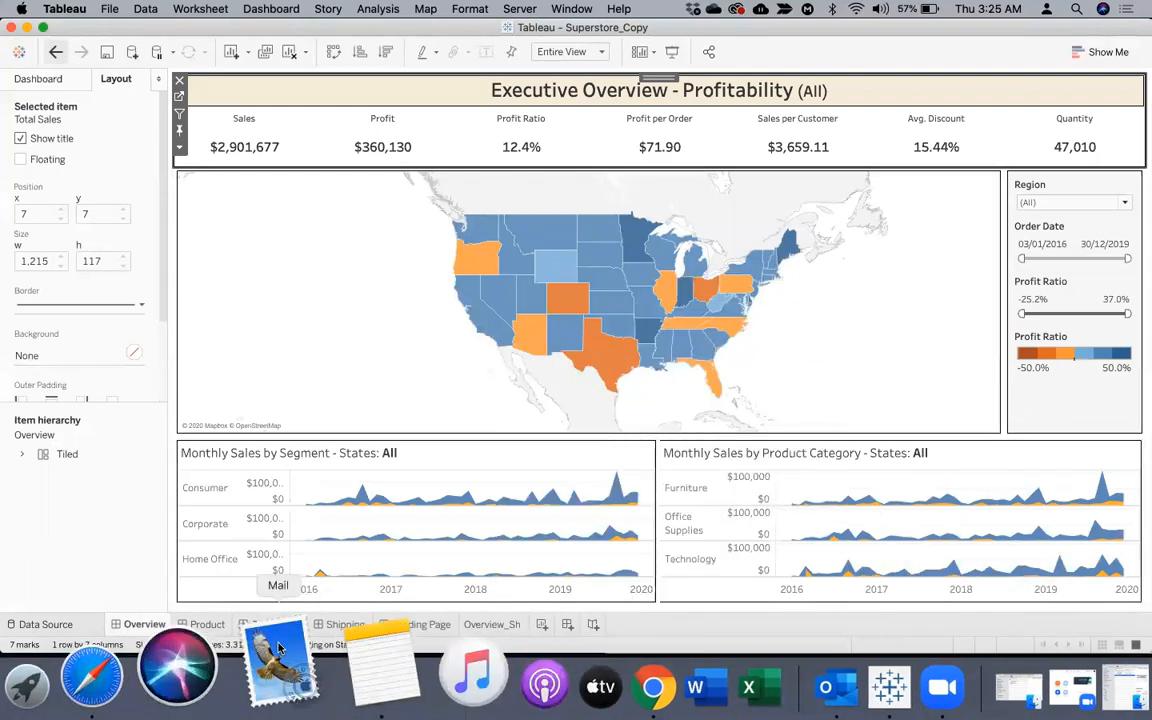
pyautogui.click(476, 623)
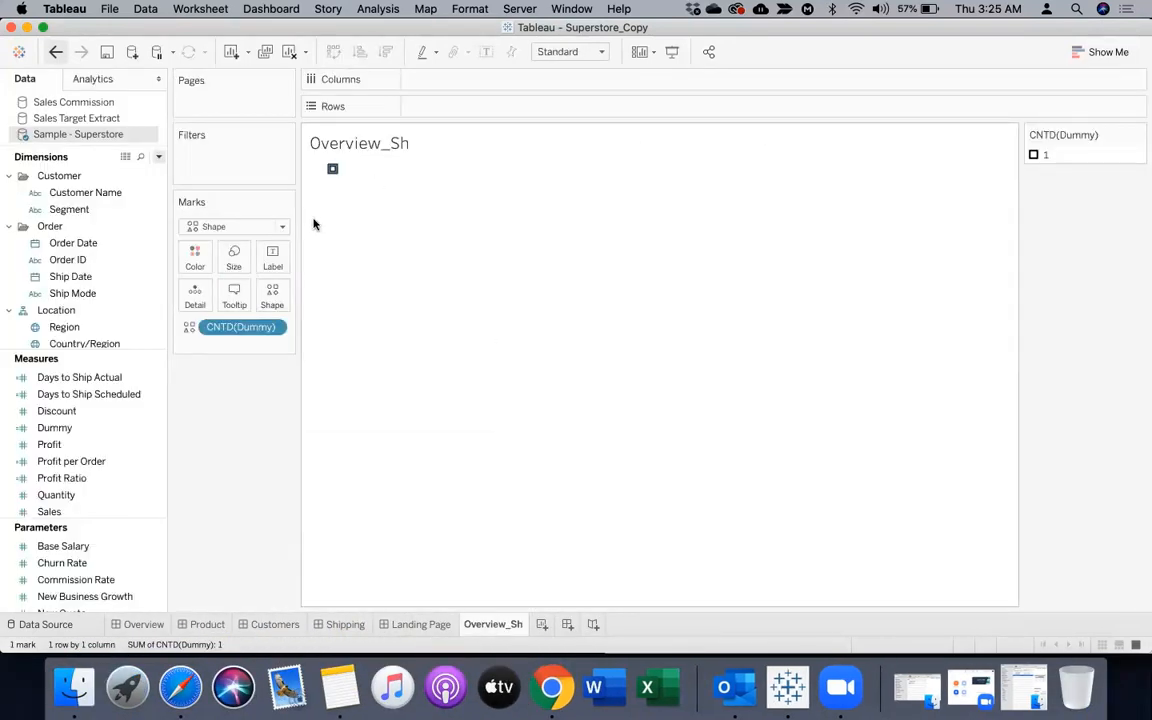
# Assign the Overview dashboard screenshot from the MyImages palette as the shape for data item 1
pyautogui.click(272, 296)
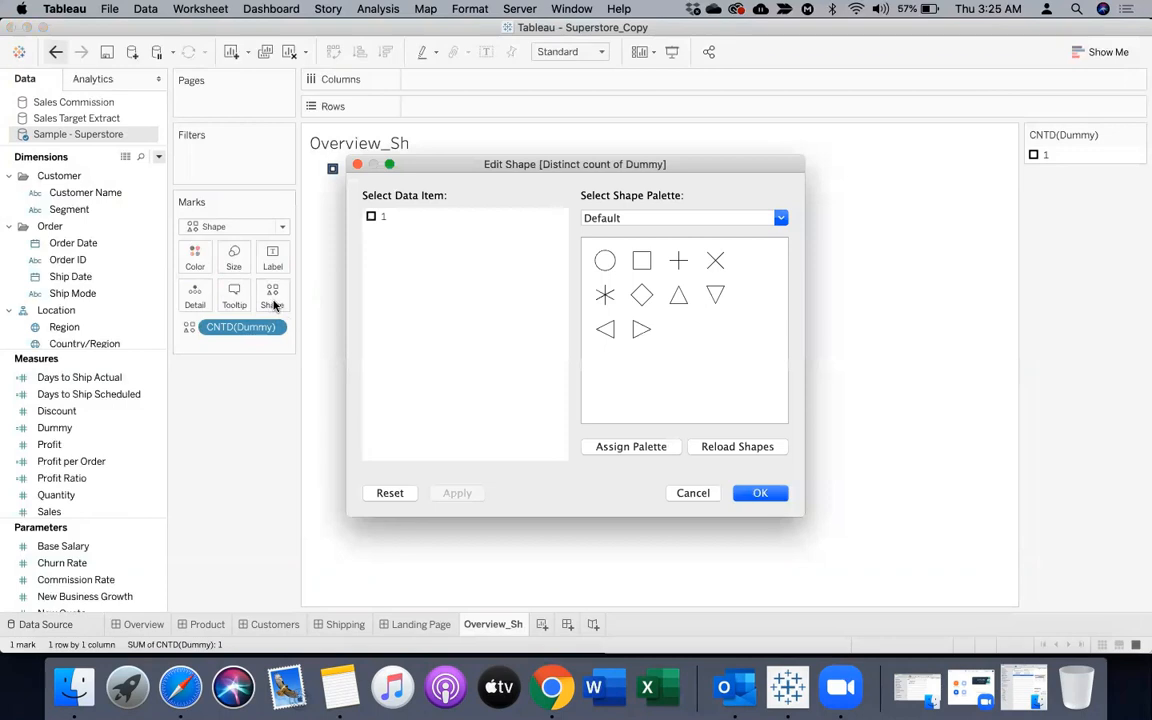
pyautogui.click(638, 219)
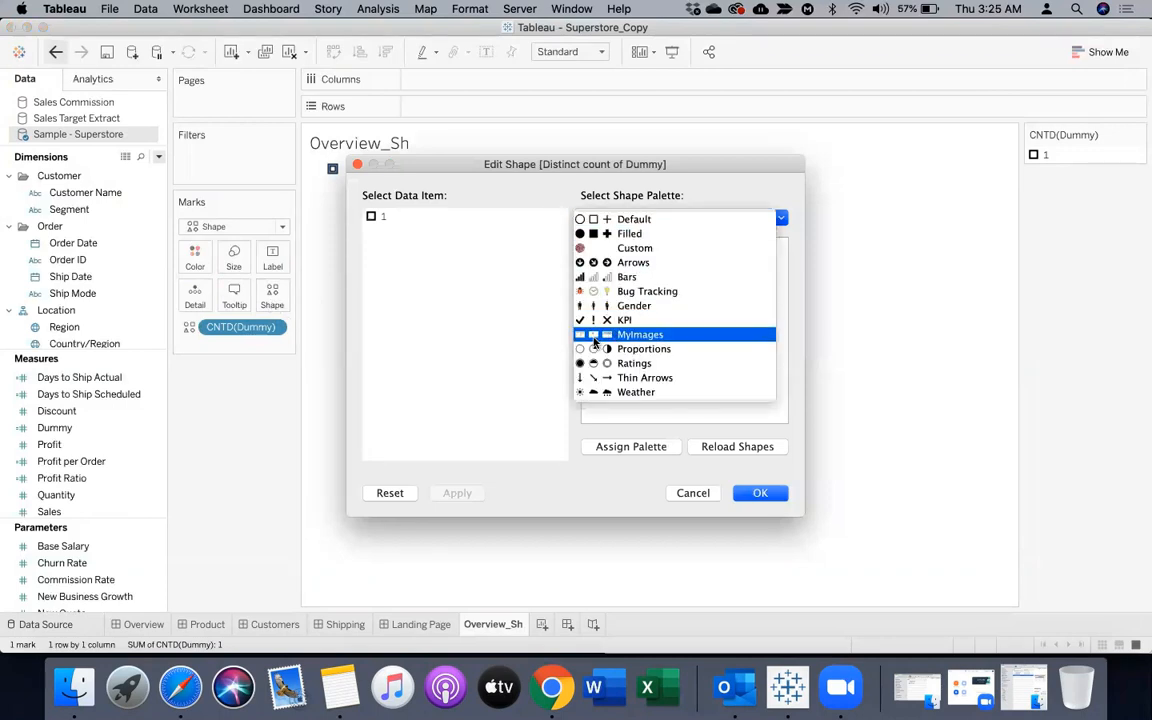
pyautogui.click(595, 338)
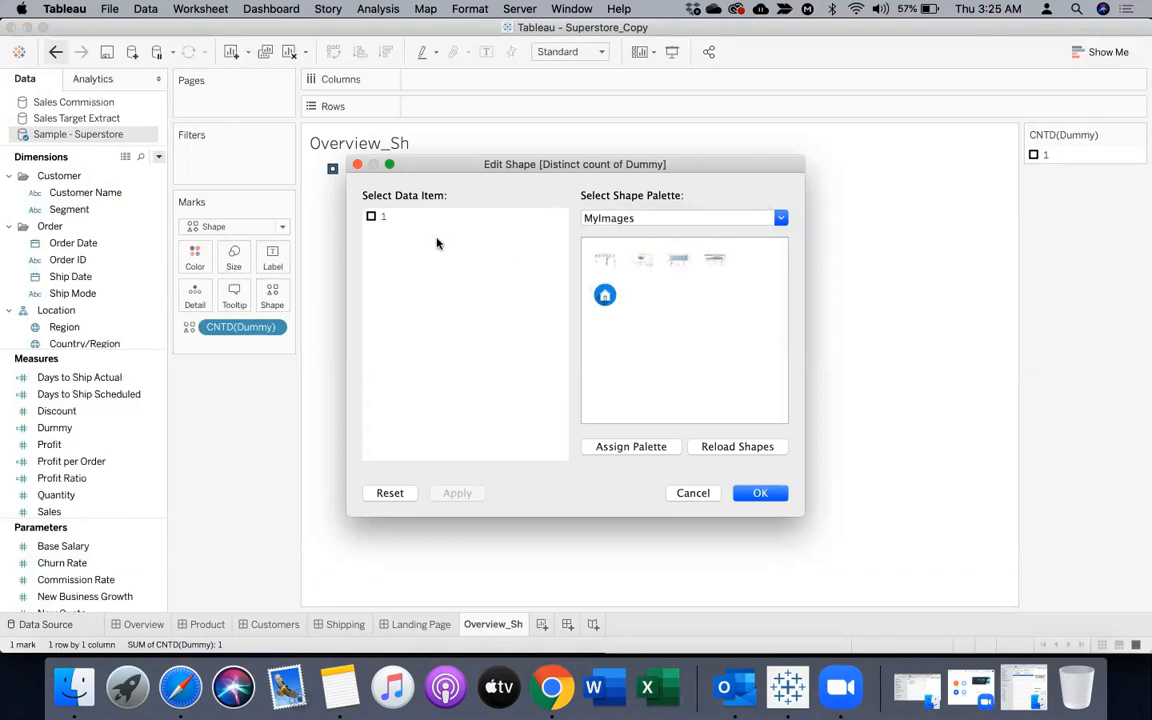
pyautogui.click(380, 217)
pyautogui.click(641, 262)
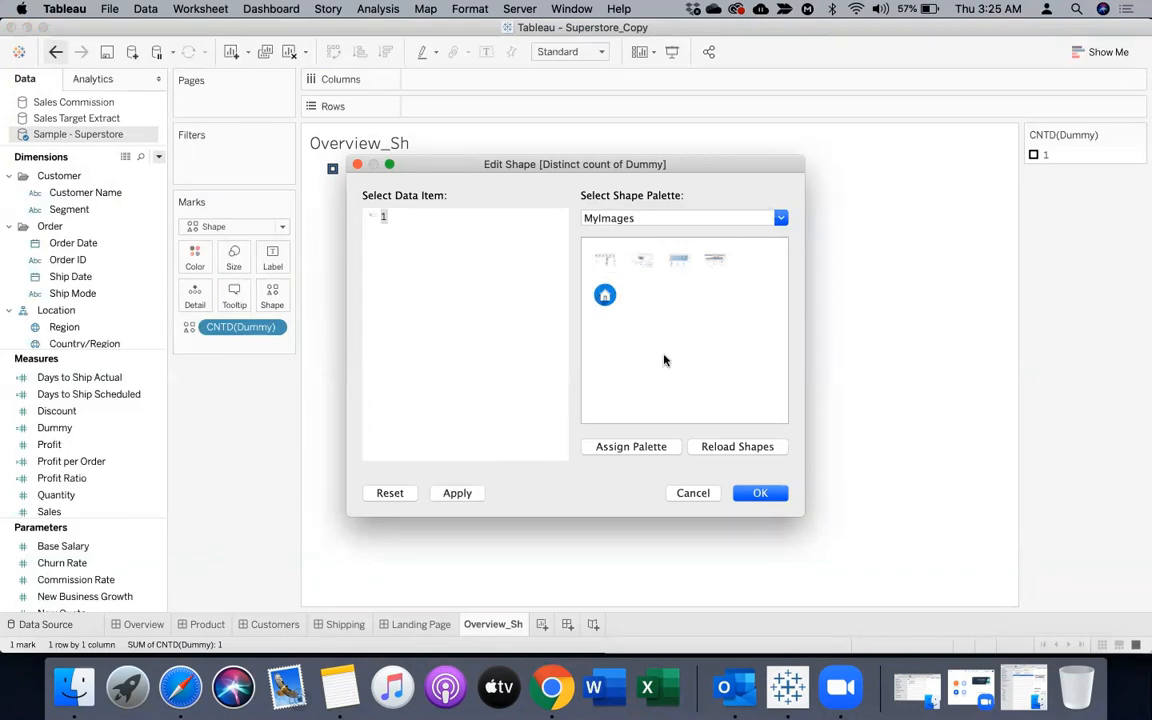
pyautogui.click(757, 494)
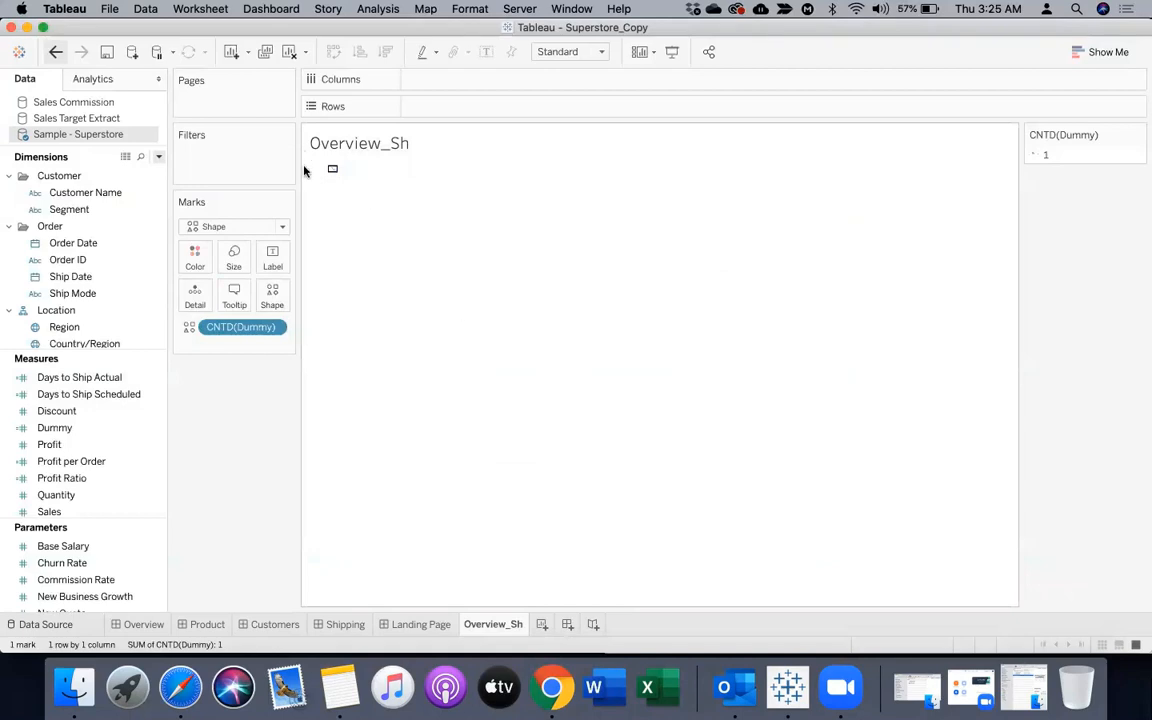
# Increase the row height and column width of the Overview_Sh view to enlarge the image
pyautogui.moveTo(334, 172)
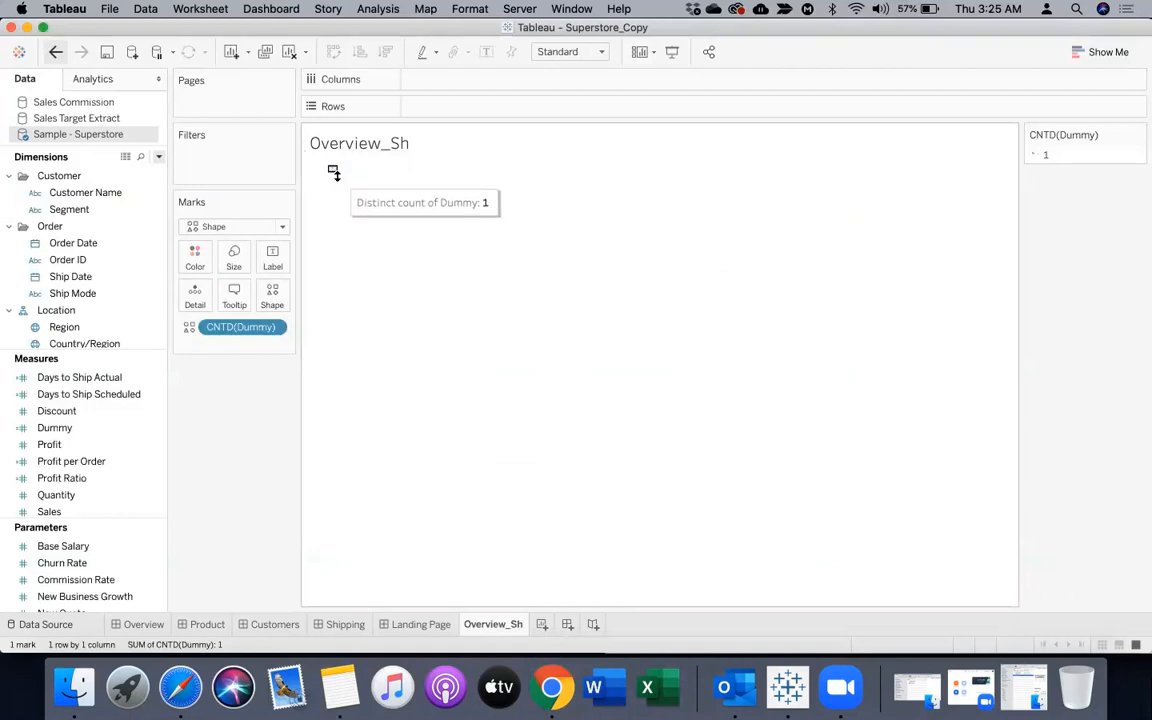
pyautogui.moveTo(334, 172); pyautogui.dragTo(337, 324)
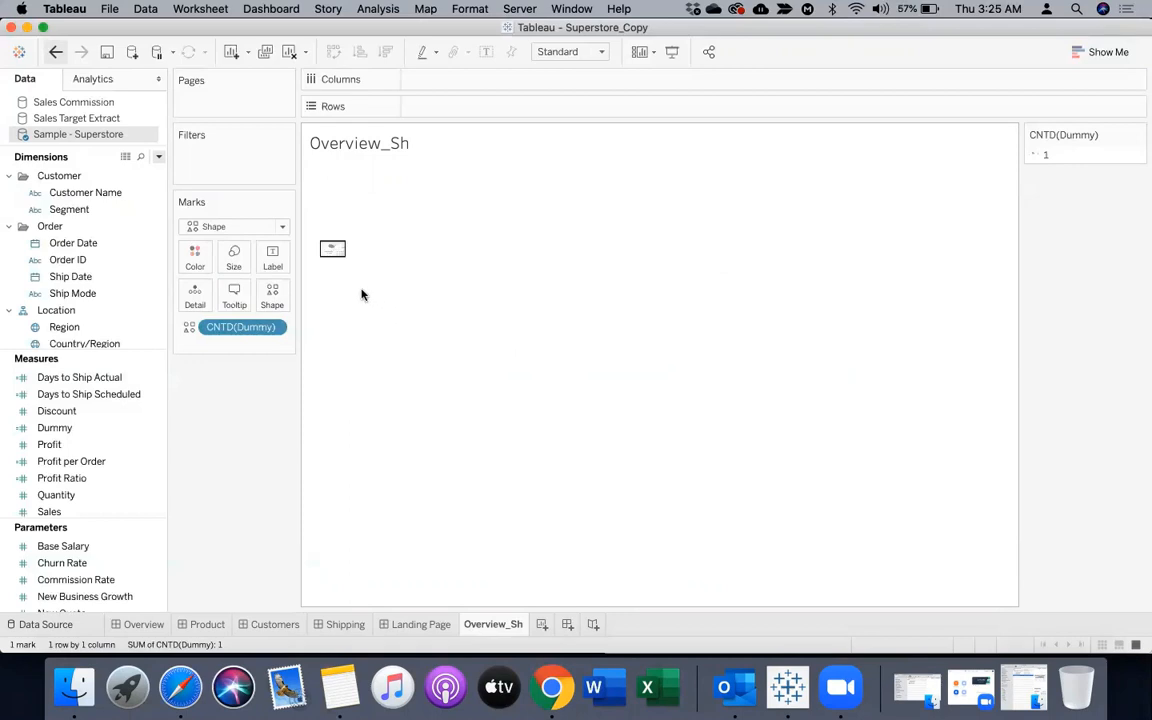
pyautogui.moveTo(354, 289); pyautogui.dragTo(609, 303)
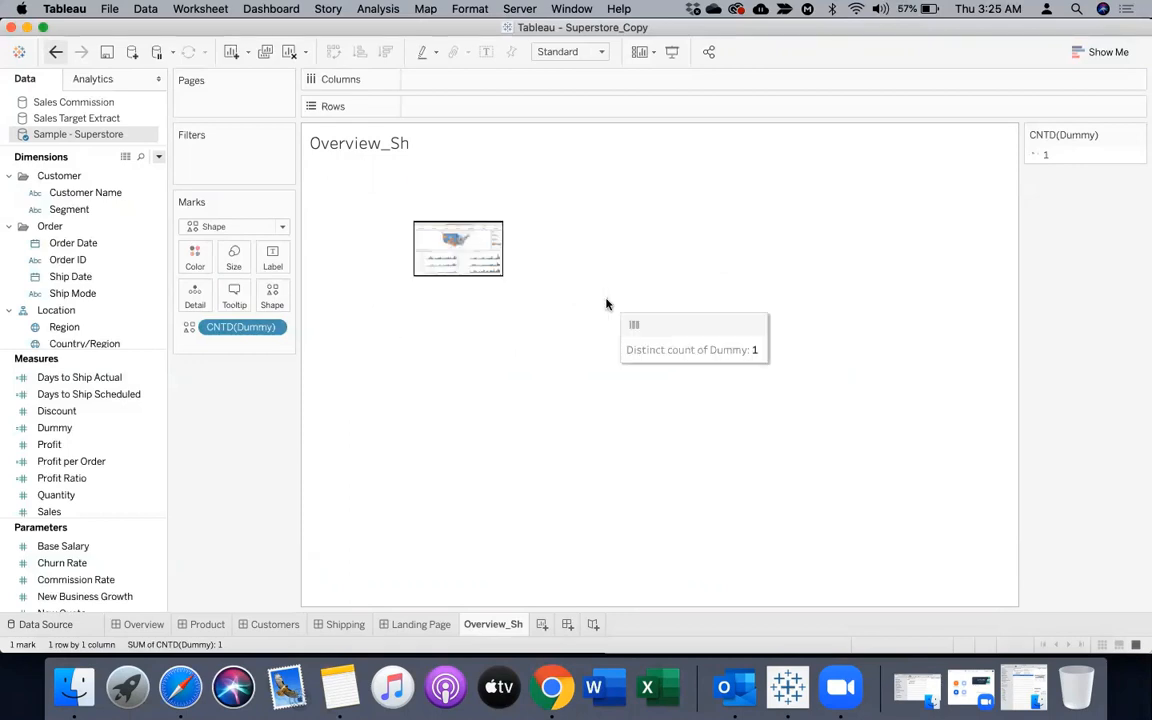
# Preview the Overview_Sh worksheet in presentation mode and return to editing
pyautogui.click(654, 51)
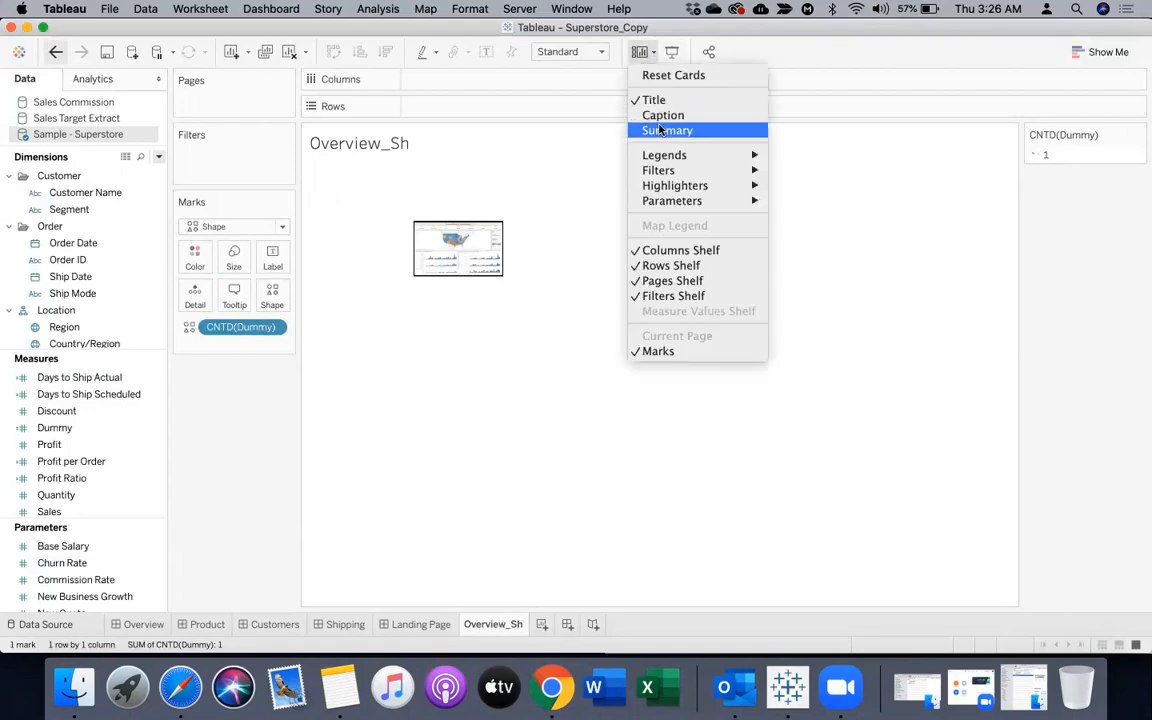
pyautogui.click(672, 55)
pyautogui.click(672, 55)
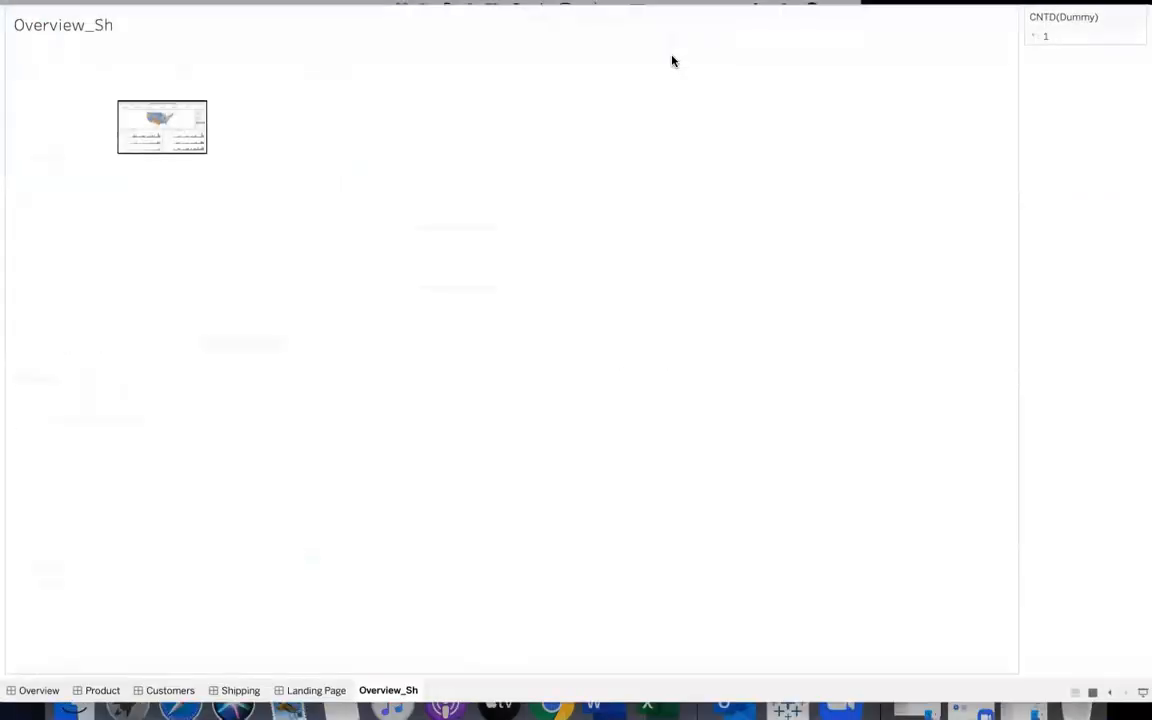
pyautogui.press('Escape')
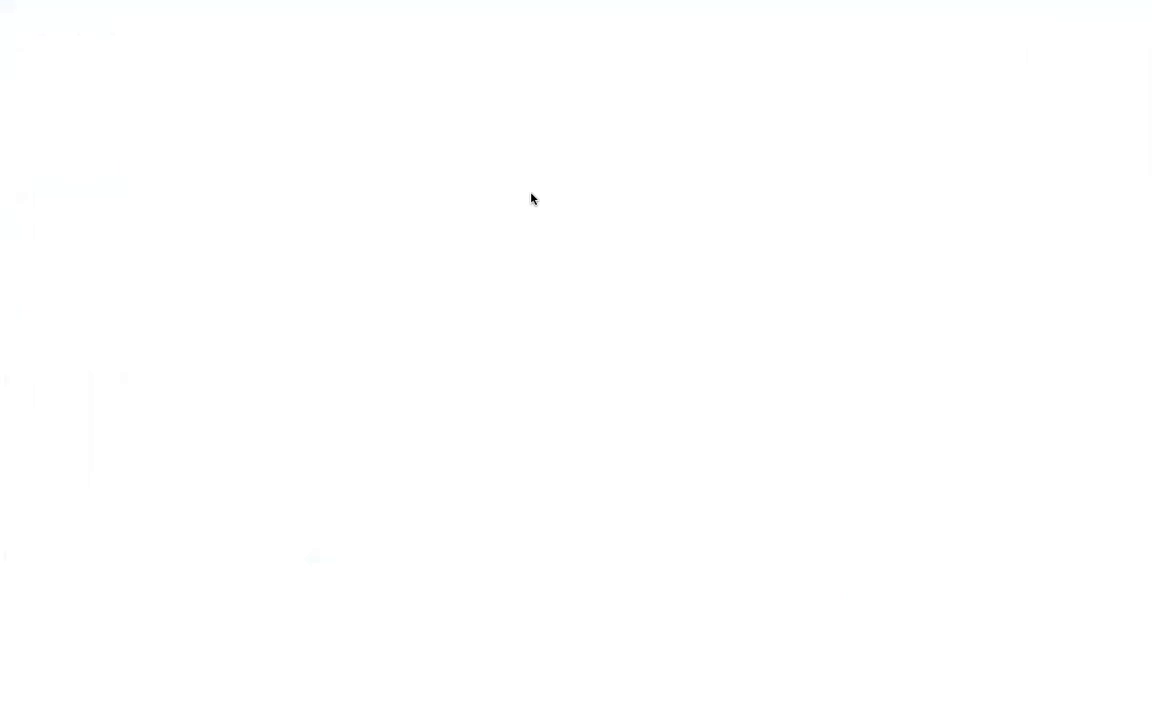
# Fit the Overview_Sh worksheet to Entire View and increase the shape's mark size to about the middle of its range
pyautogui.click(569, 52)
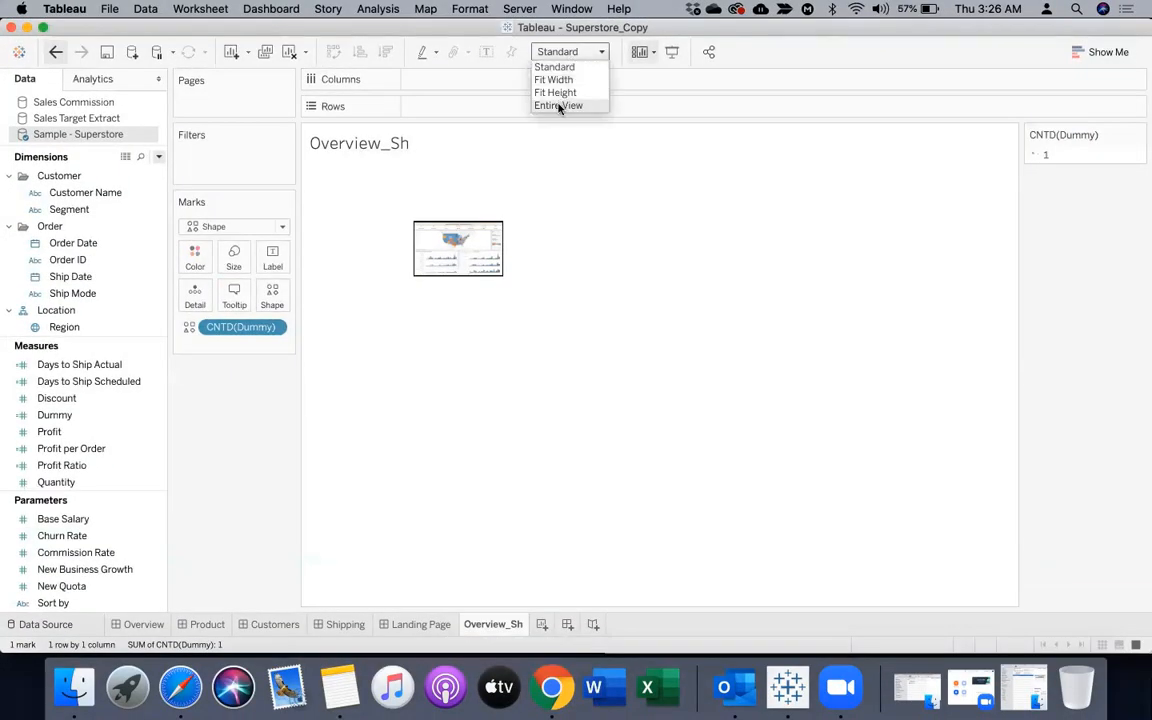
pyautogui.click(560, 105)
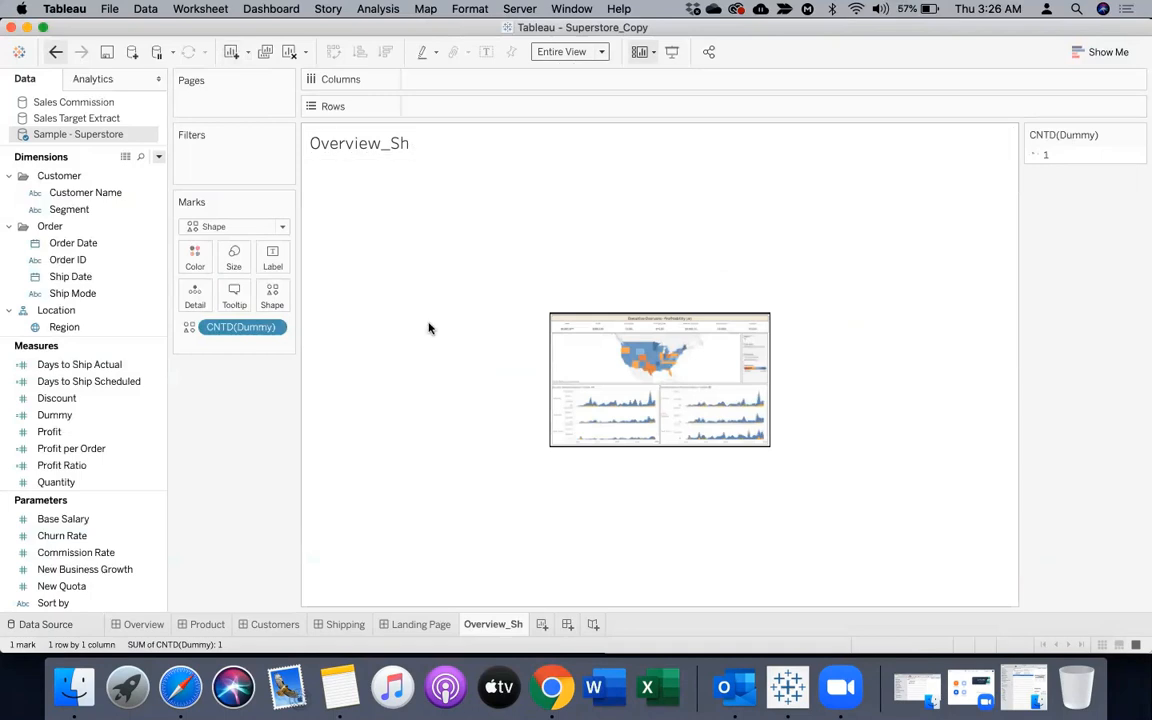
pyautogui.click(234, 258)
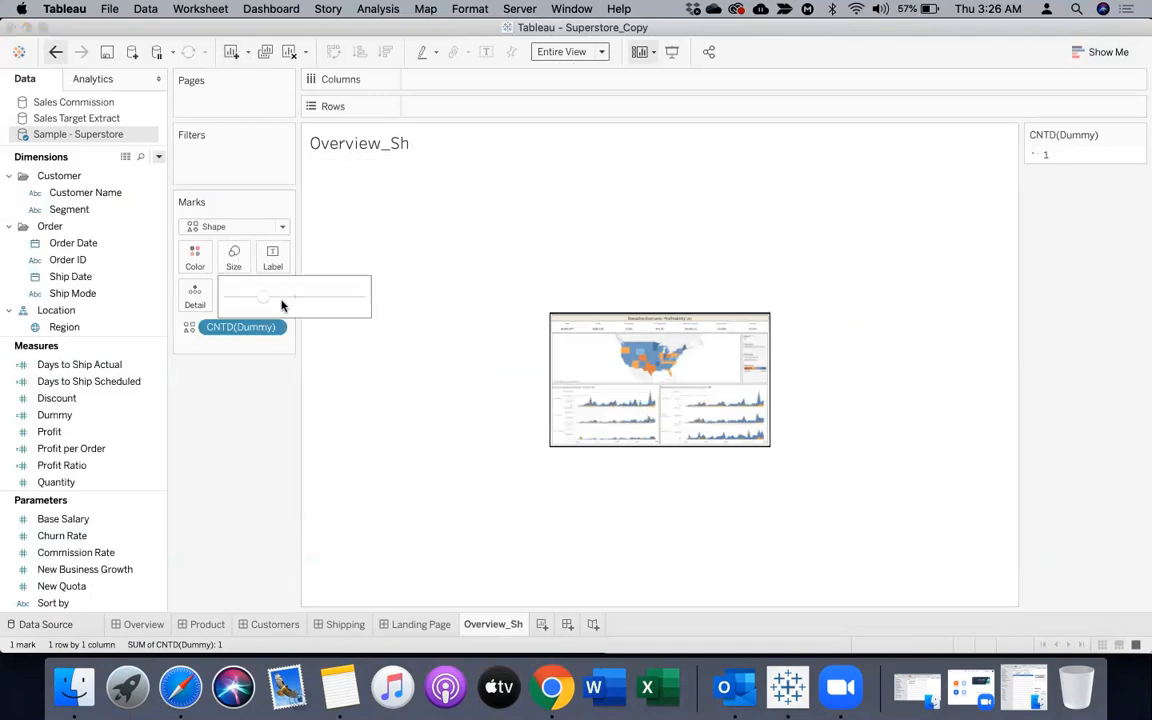
pyautogui.moveTo(262, 298); pyautogui.dragTo(296, 300)
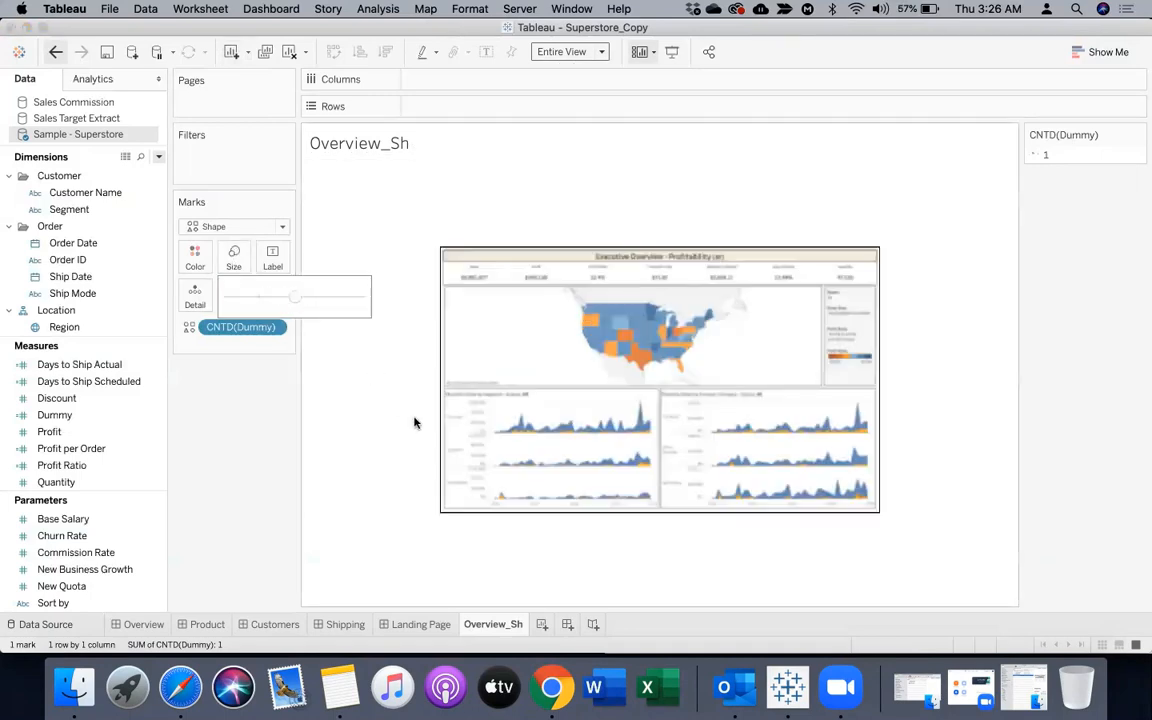
pyautogui.click(380, 427)
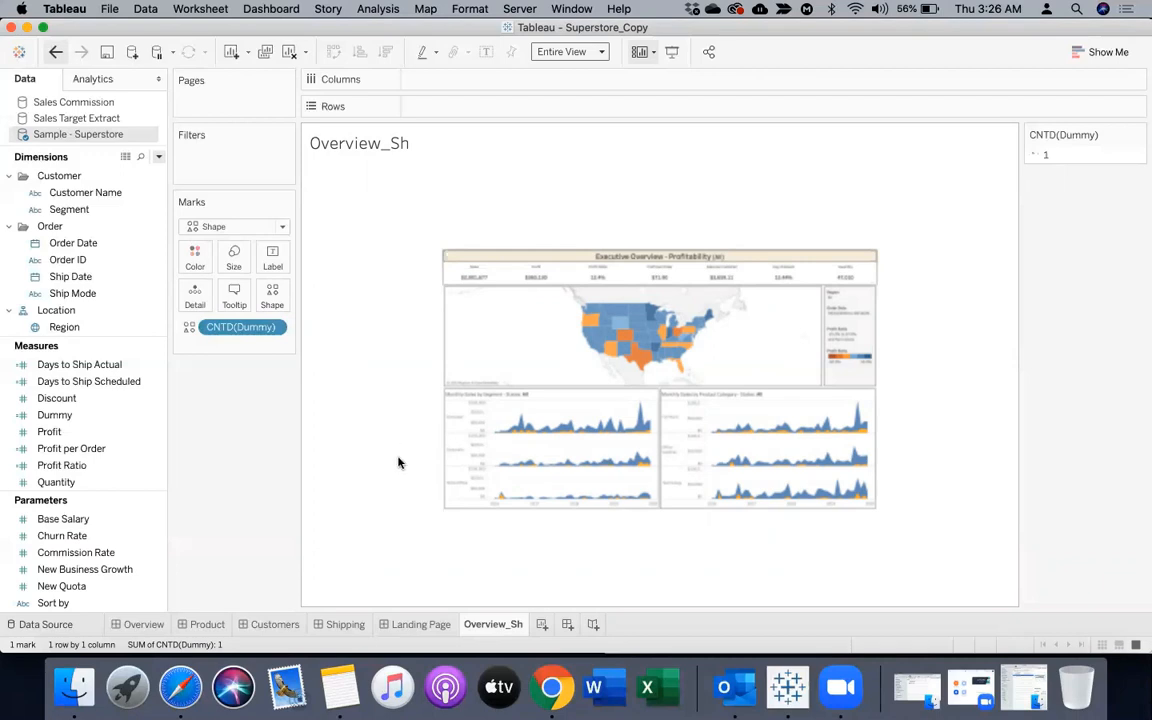
# Add the Overview_Sh sheet to the Landing Page dashboard as a floating object at about x 69, y 193
pyautogui.click(408, 631)
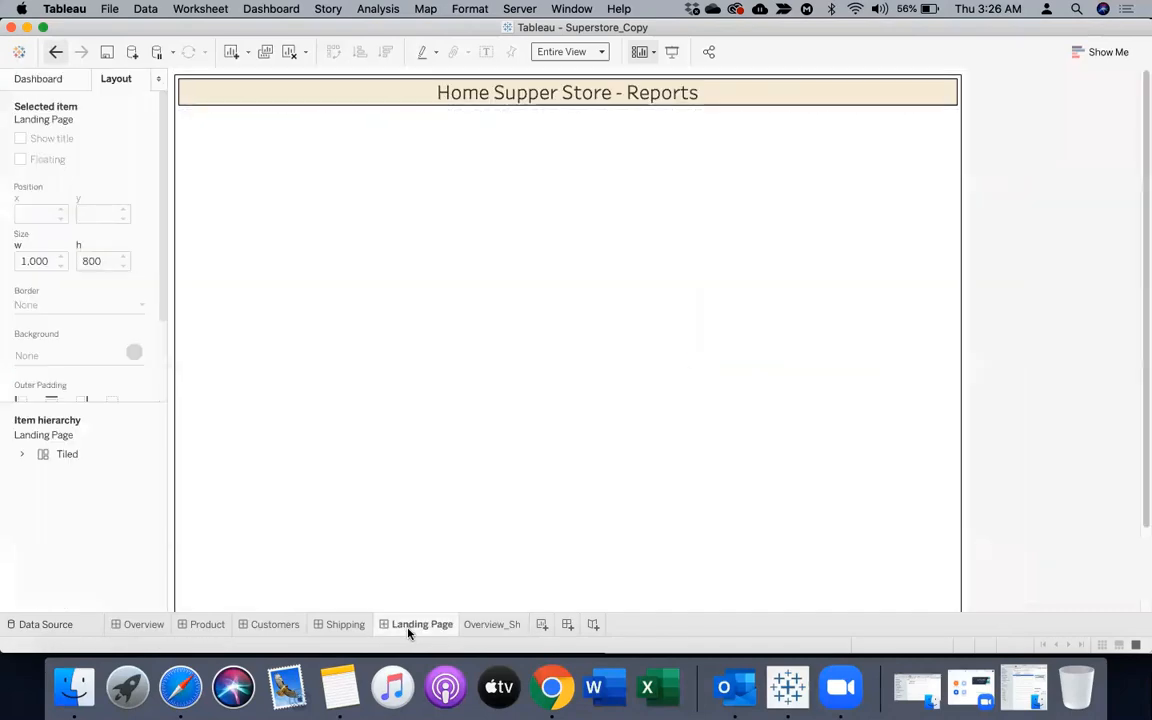
pyautogui.click(398, 327)
pyautogui.click(66, 79)
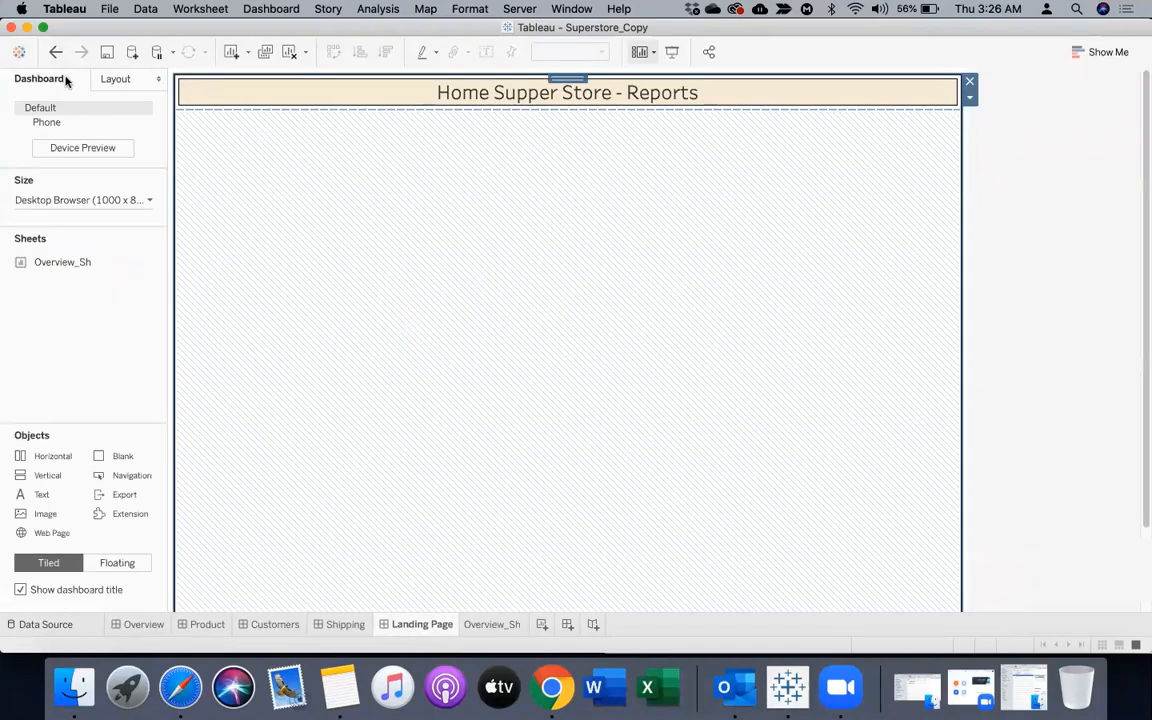
pyautogui.click(112, 563)
pyautogui.moveTo(57, 260); pyautogui.dragTo(222, 227)
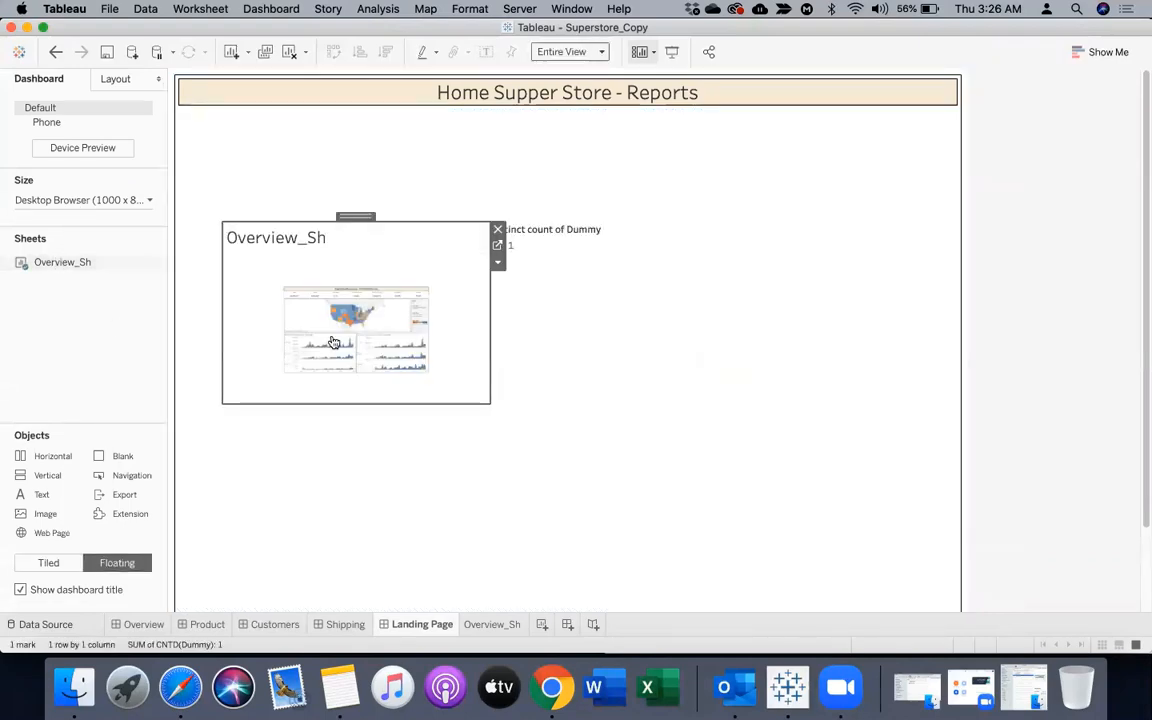
# Change the Overview_Sh sheet's title on the dashboard to "Overview", centered, bold and size 12
pyautogui.rightClick(339, 246)
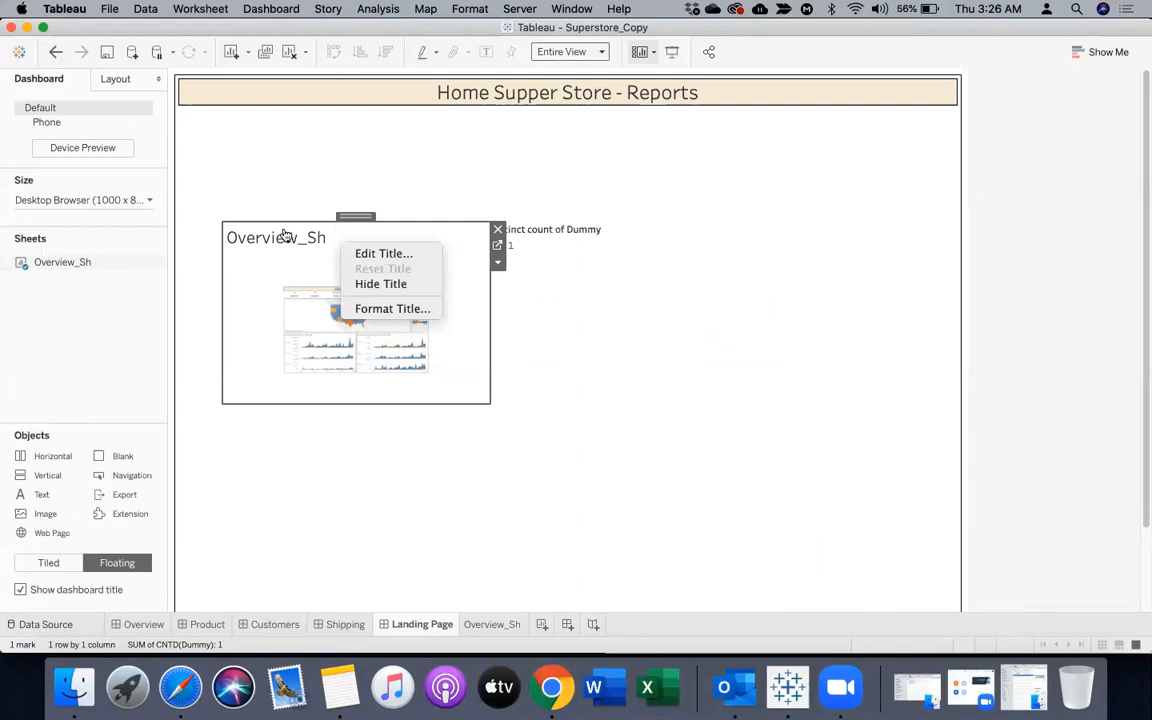
pyautogui.click(362, 256)
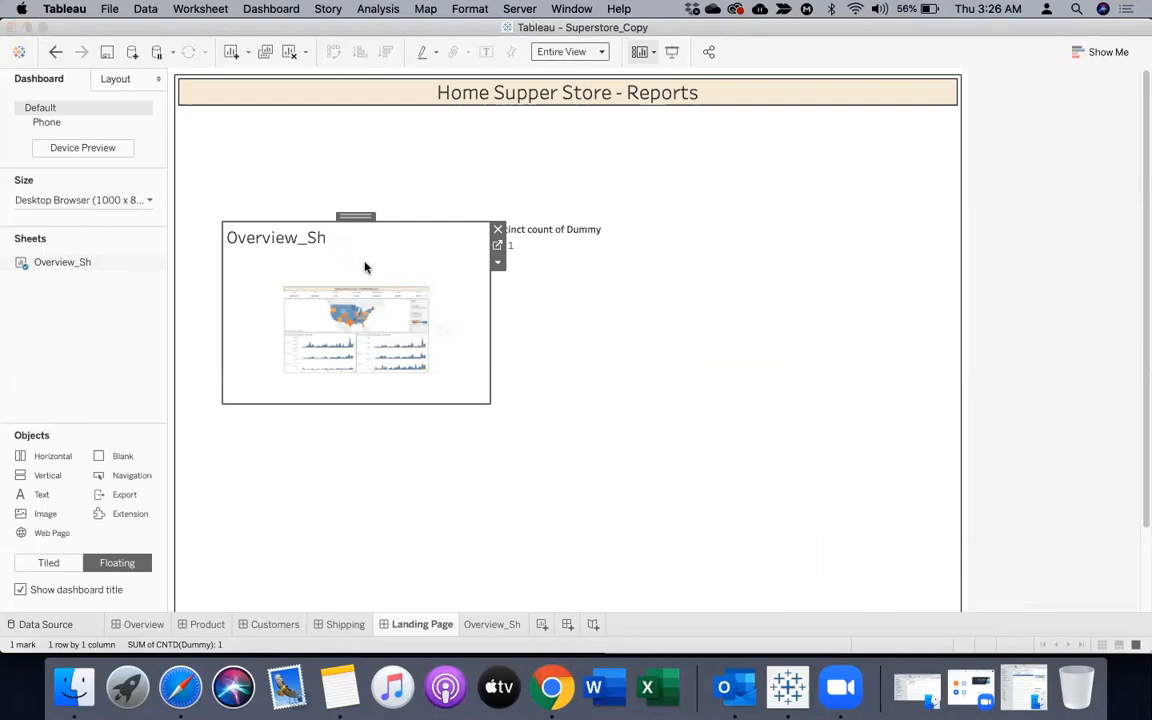
pyautogui.moveTo(406, 290); pyautogui.dragTo(208, 288)
pyautogui.press('BackSpace')
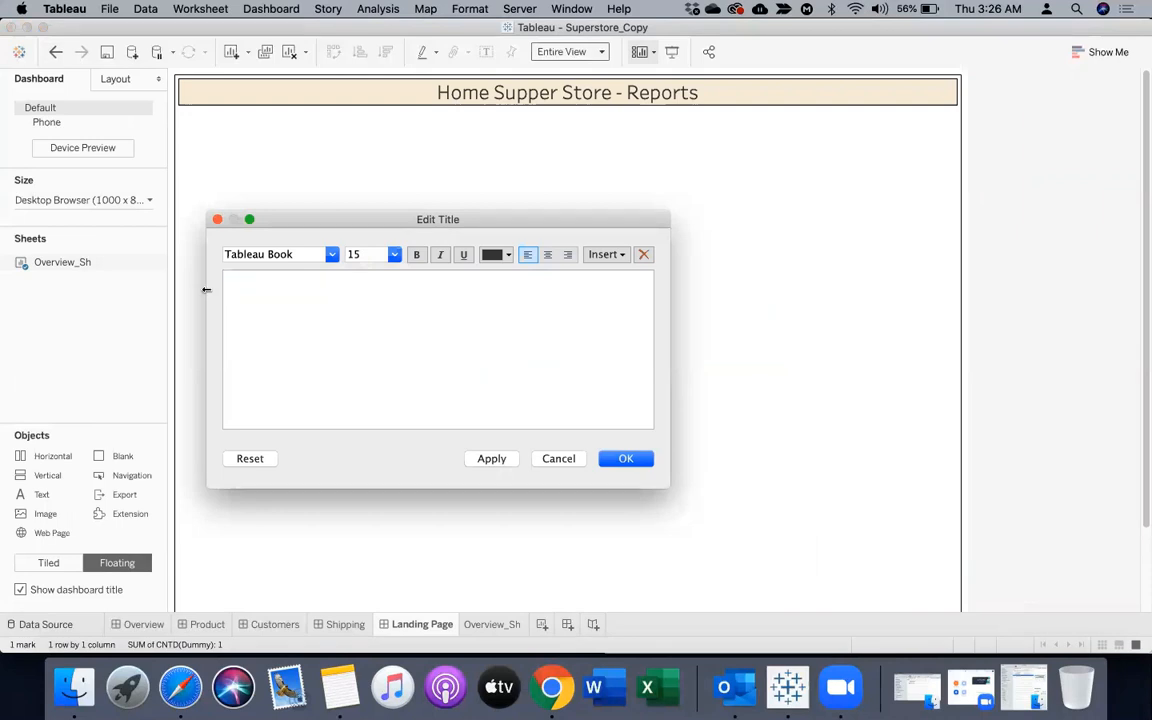
pyautogui.write('Overview')
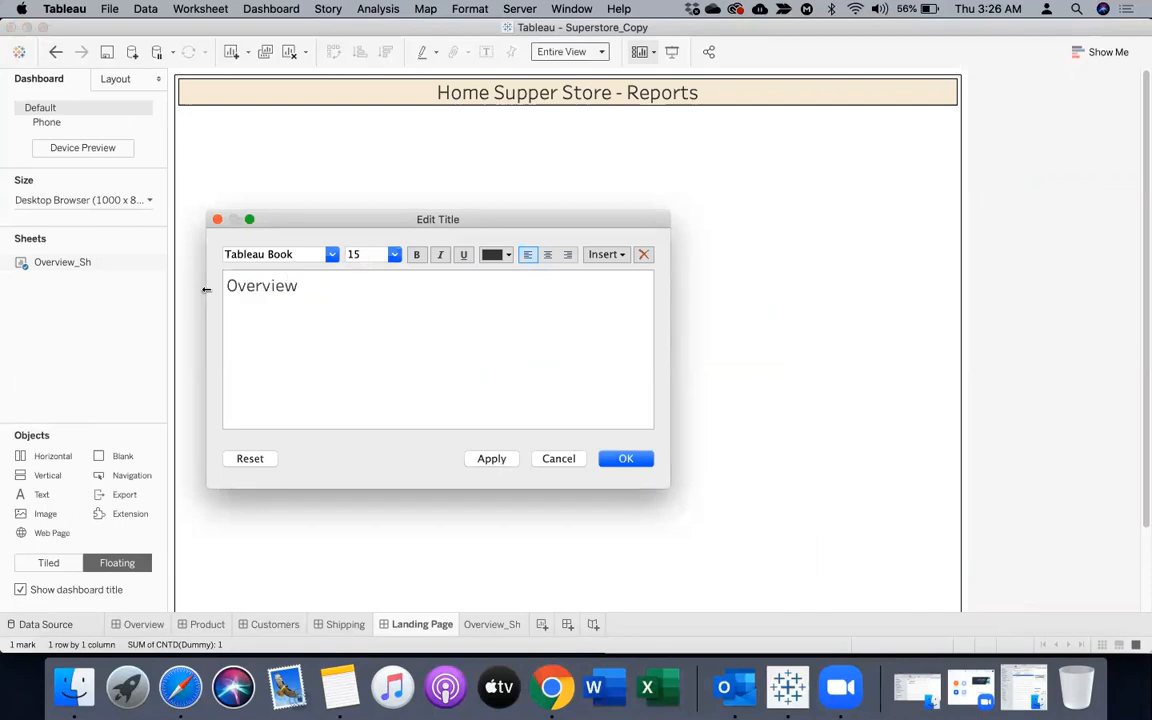
pyautogui.moveTo(314, 285); pyautogui.dragTo(224, 285)
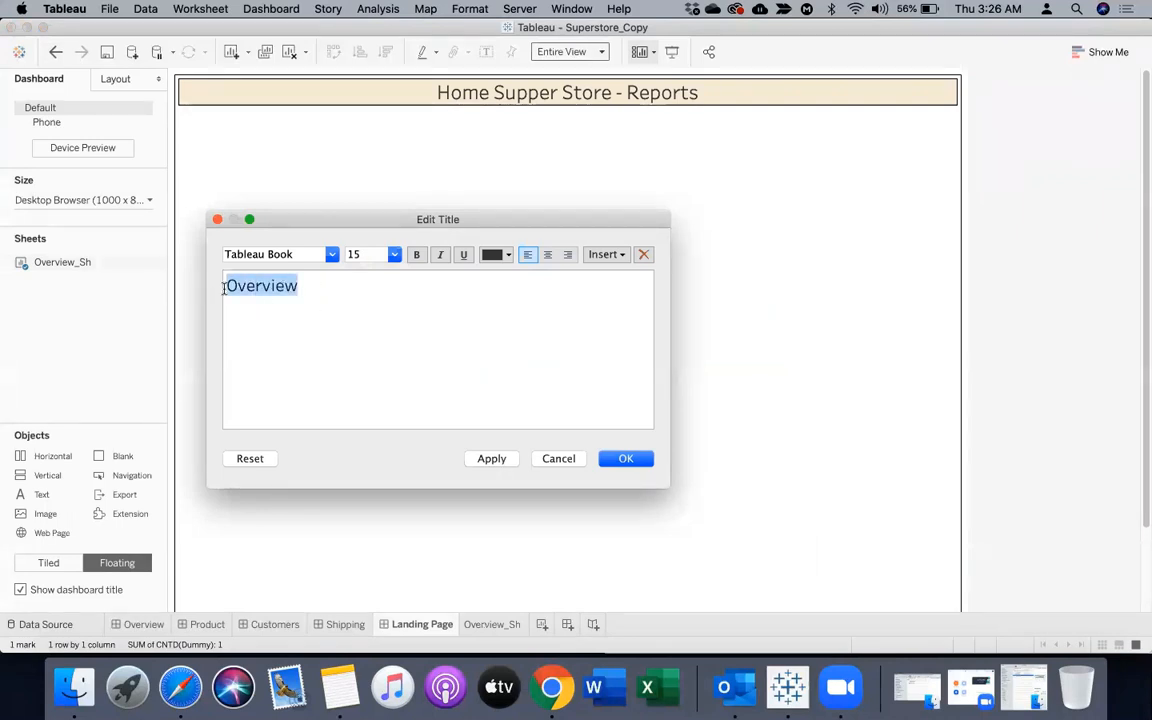
pyautogui.click(547, 256)
pyautogui.click(394, 255)
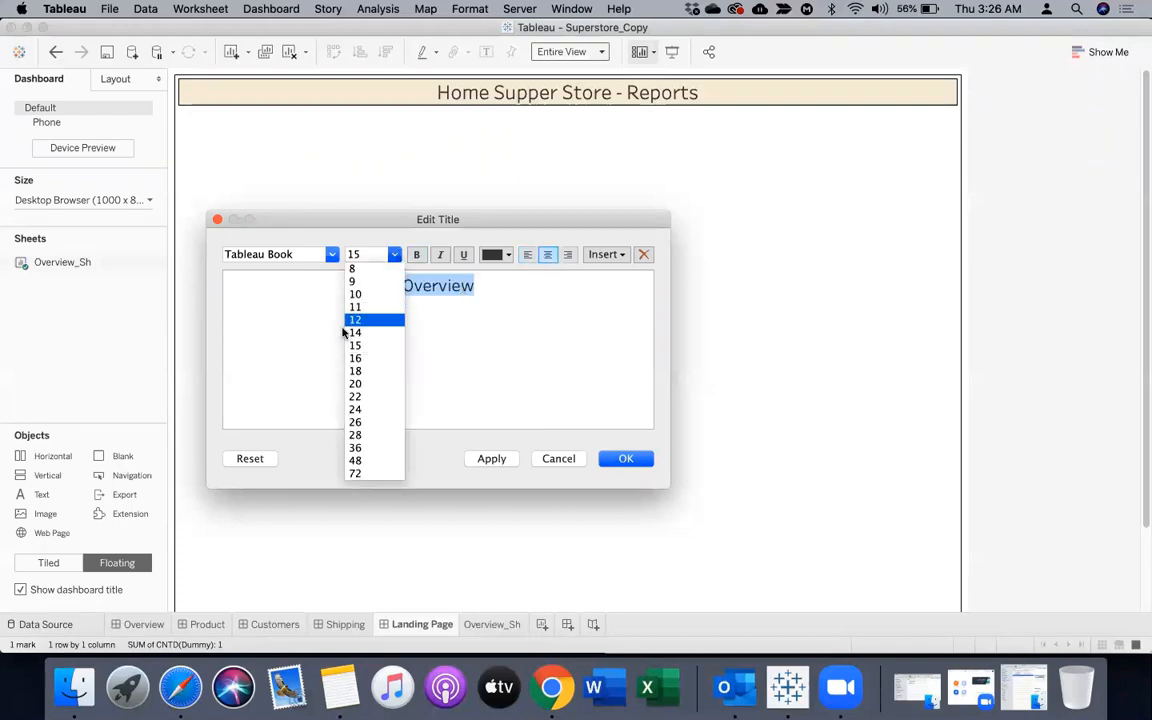
pyautogui.click(354, 320)
pyautogui.click(416, 256)
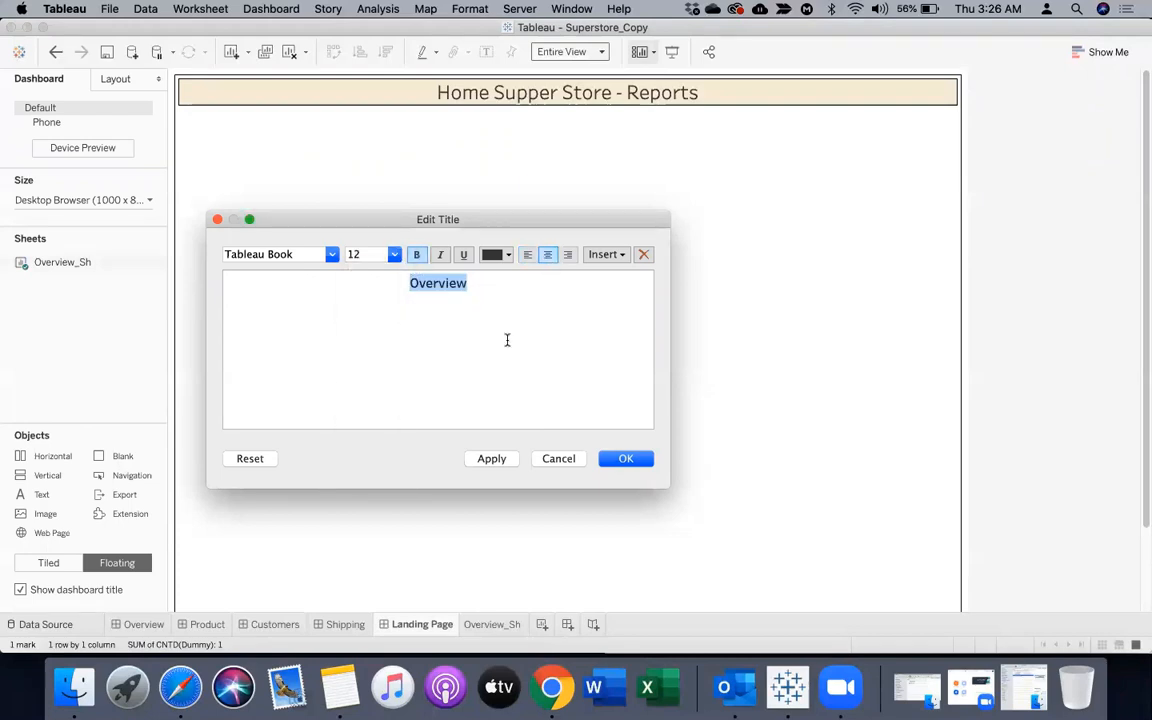
pyautogui.click(624, 458)
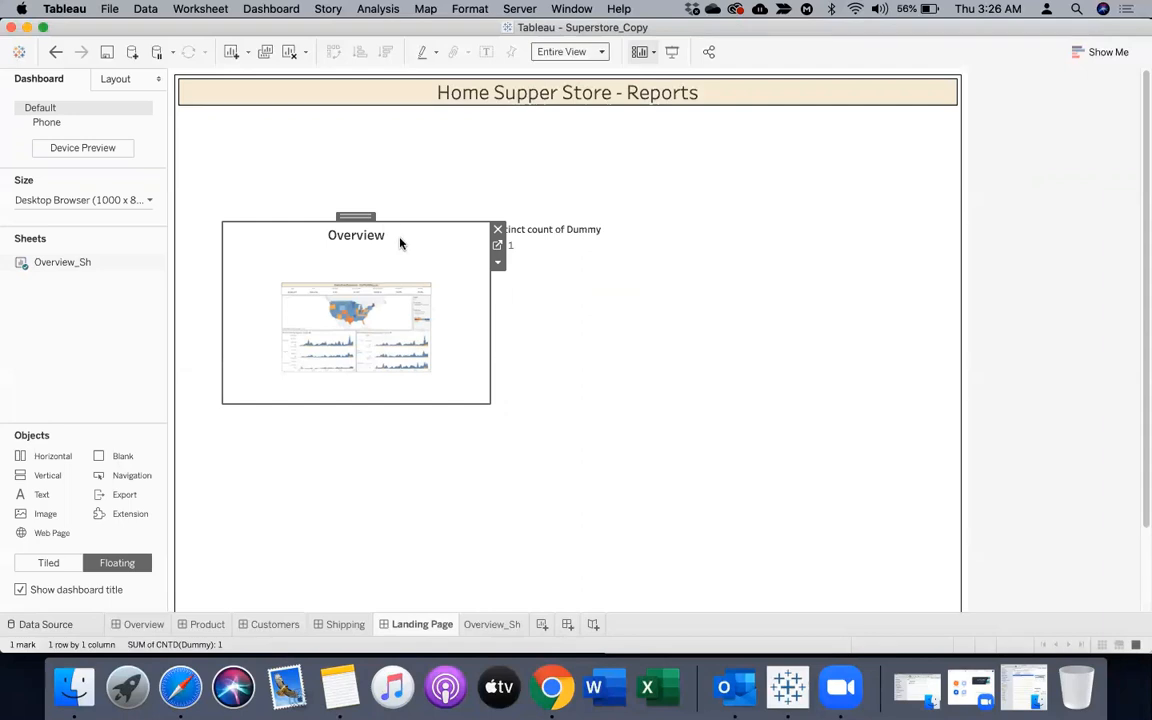
# Format the Overview title with a thin solid black border and light orange shading matching the dashboard title
pyautogui.rightClick(401, 242)
pyautogui.click(452, 305)
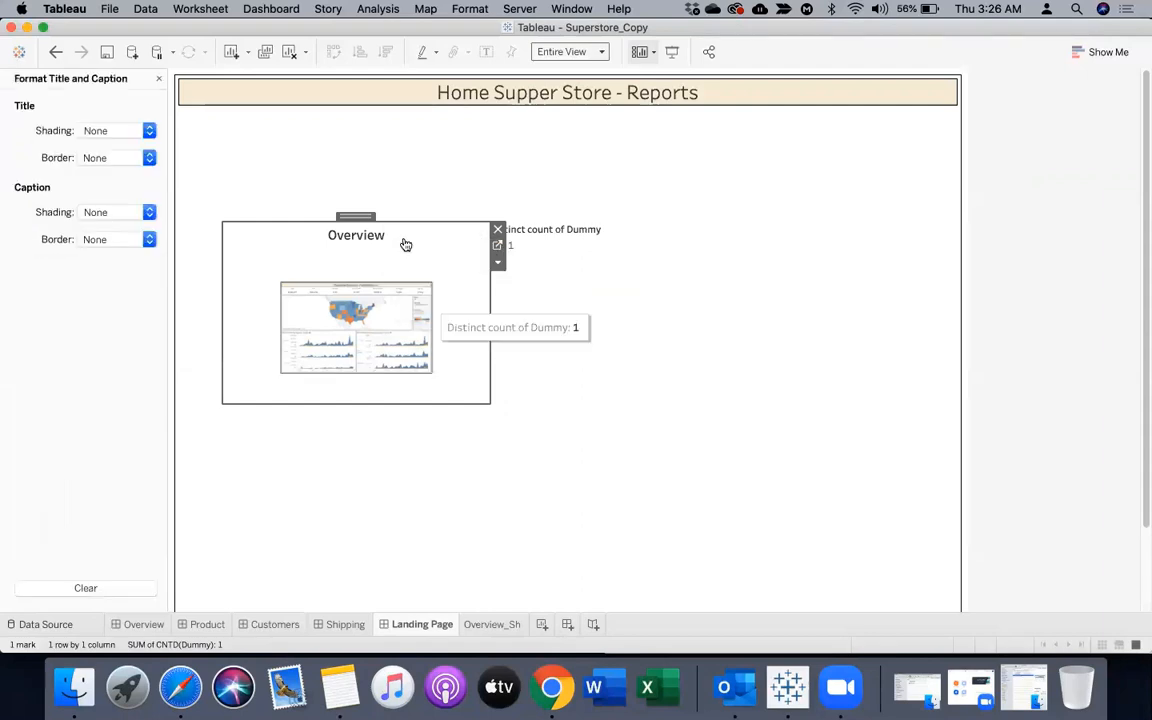
pyautogui.click(99, 162)
pyautogui.click(91, 262)
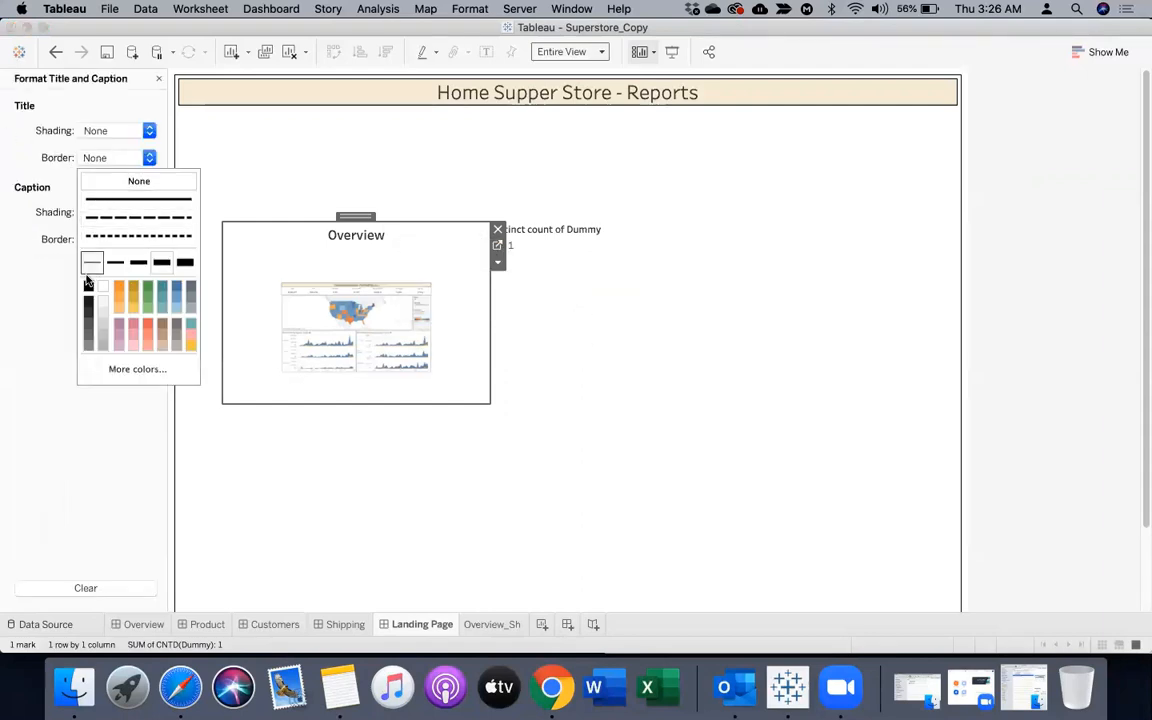
pyautogui.click(88, 288)
pyautogui.click(109, 131)
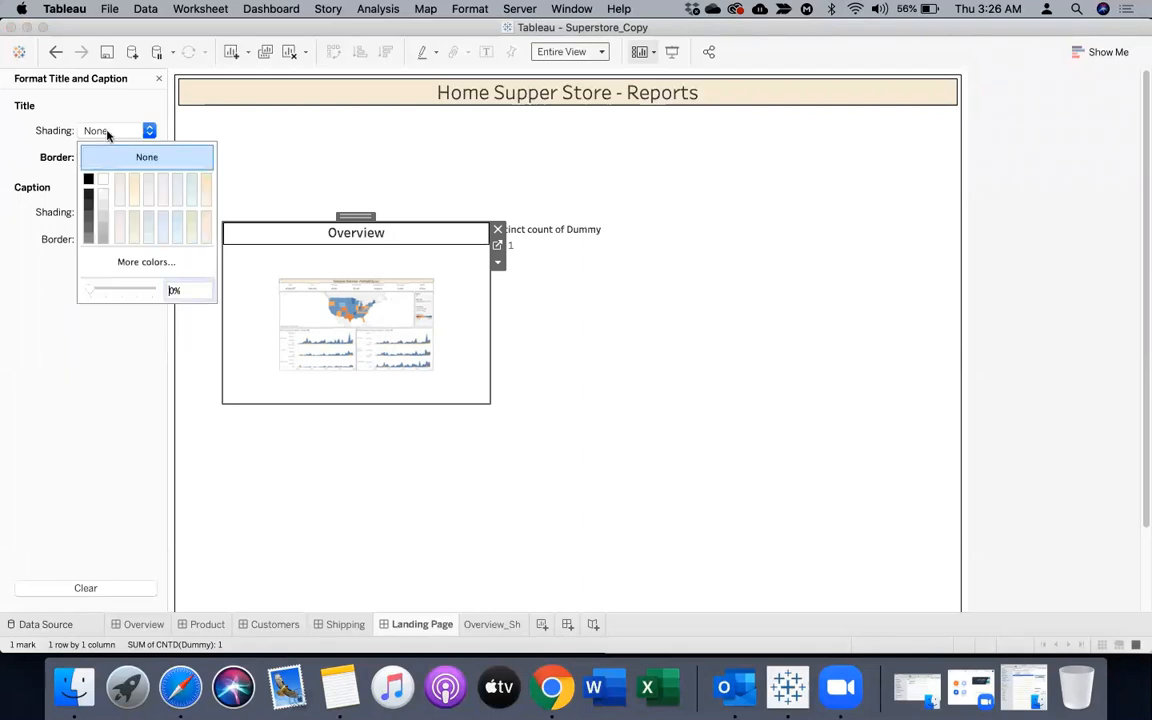
pyautogui.click(205, 185)
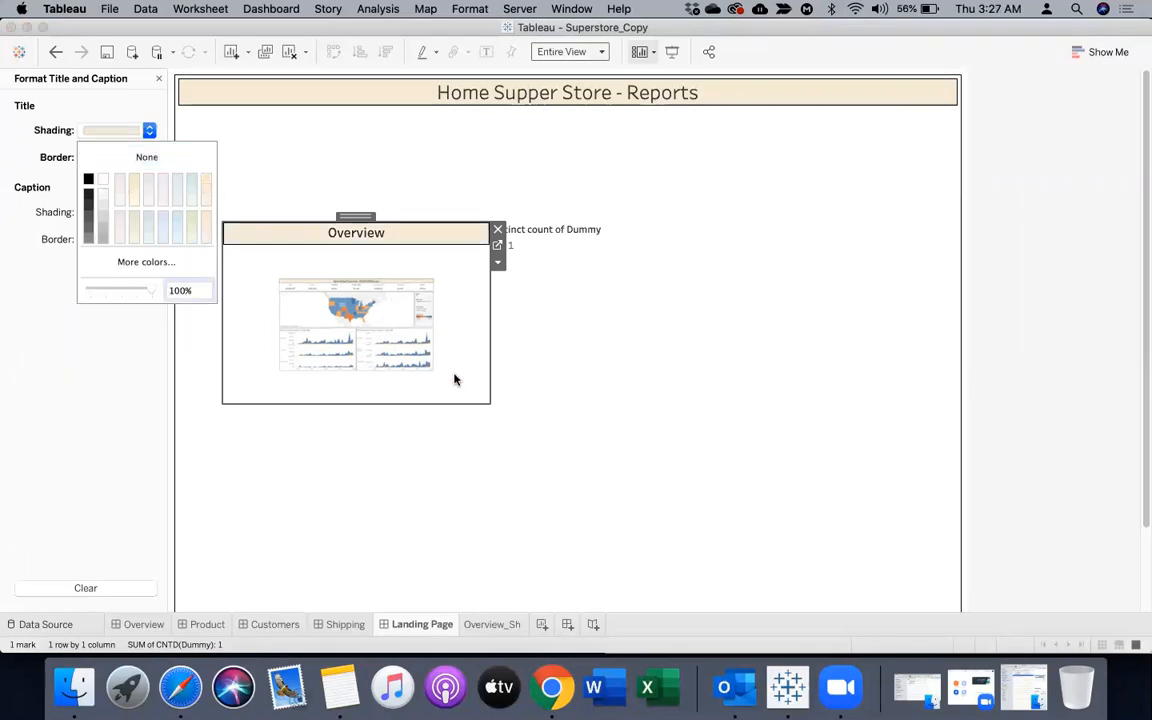
# Check the fit setting of the Overview sheet on the Landing Page
pyautogui.click(497, 261)
pyautogui.click(497, 261)
pyautogui.moveTo(600, 313)
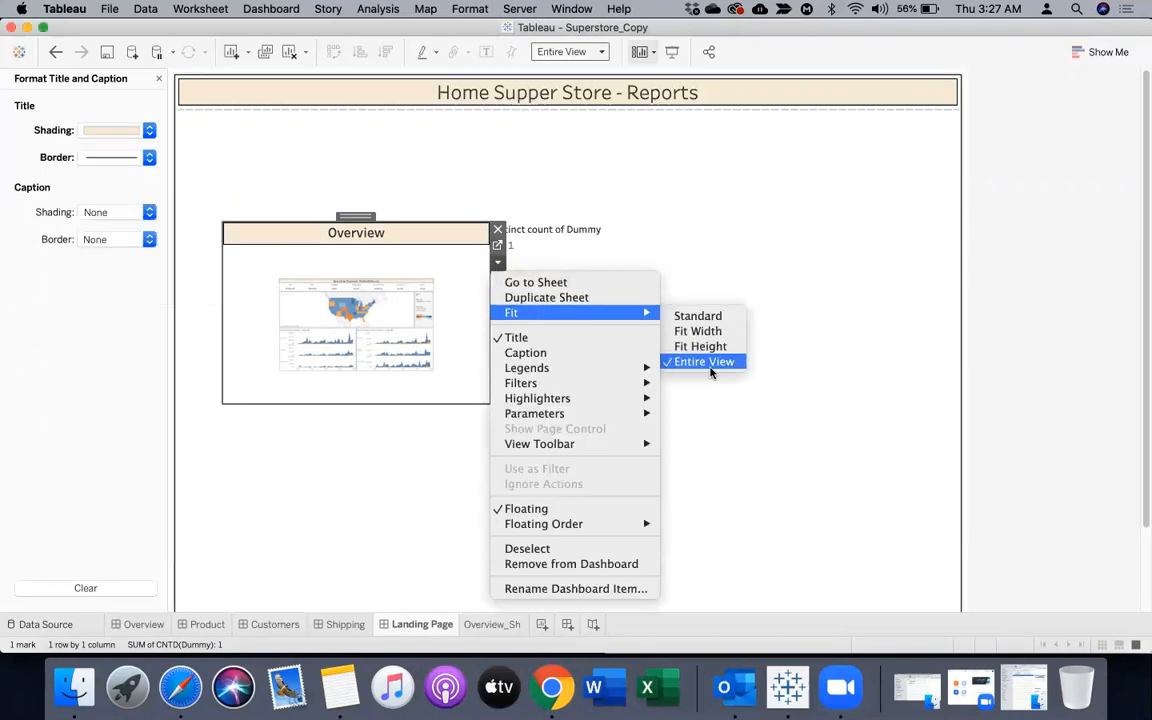
pyautogui.click(456, 308)
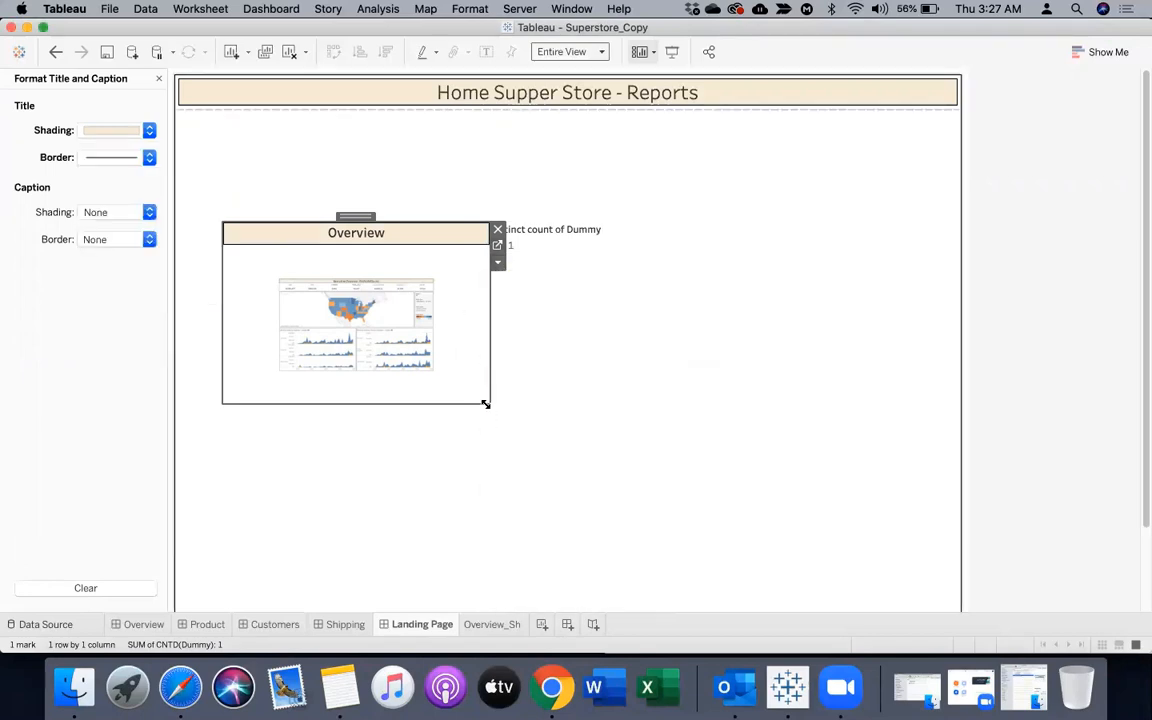
# Increase the Overview_Sh shape's mark size to near its maximum and check the result on the Landing Page
pyautogui.click(497, 245)
pyautogui.click(232, 260)
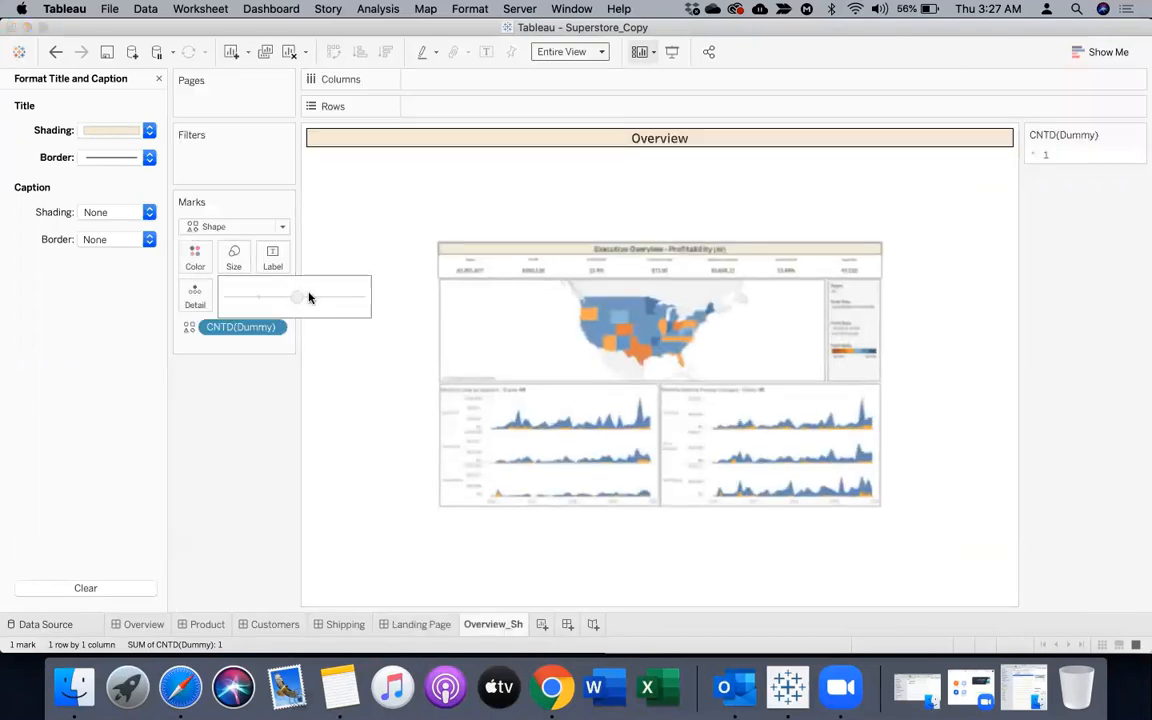
pyautogui.moveTo(309, 297); pyautogui.dragTo(348, 298)
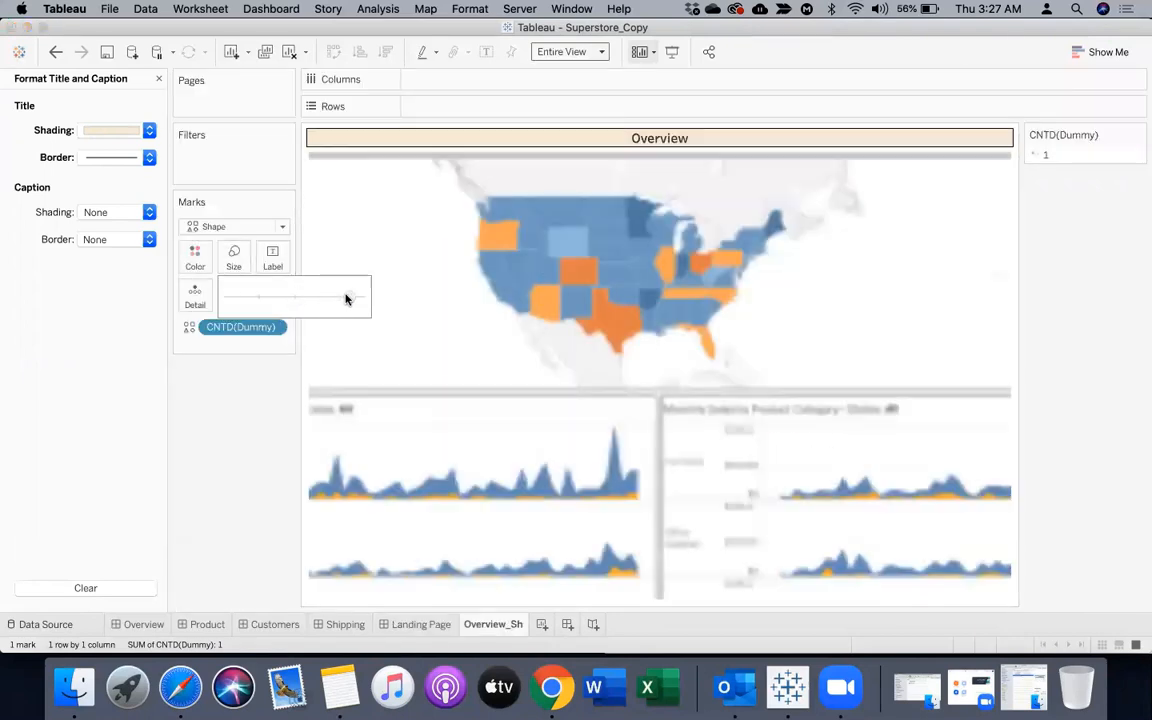
pyautogui.click(418, 624)
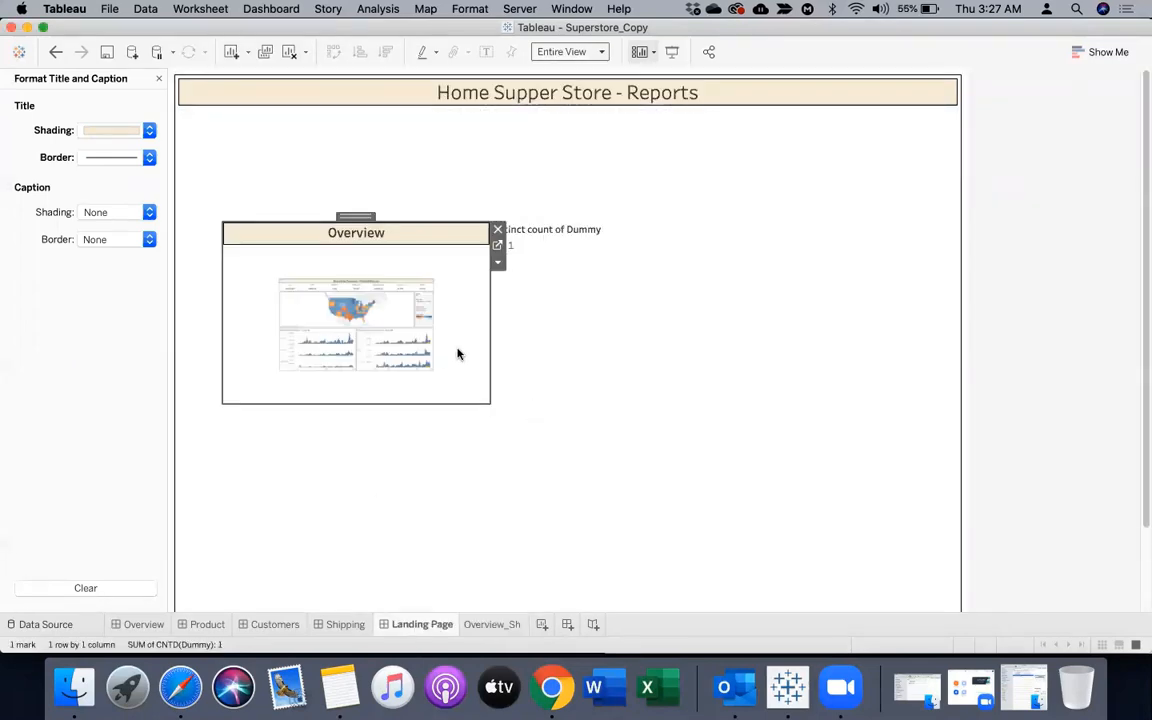
pyautogui.click(498, 262)
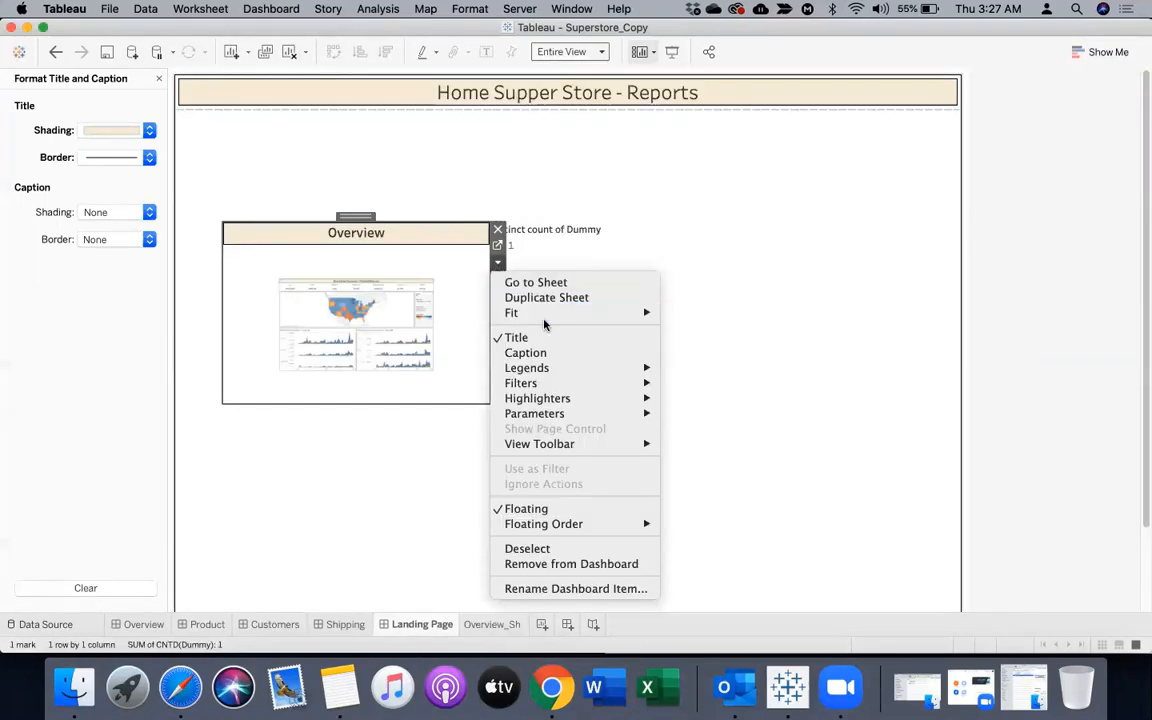
pyautogui.click(544, 321)
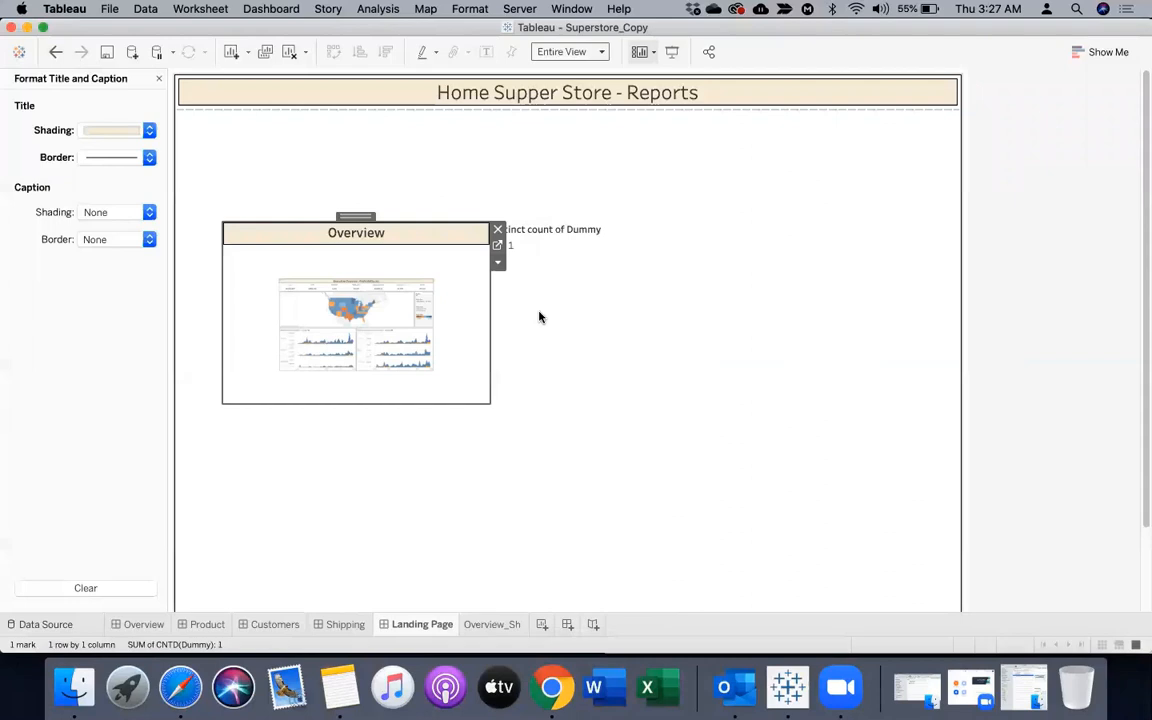
pyautogui.click(586, 356)
pyautogui.click(455, 323)
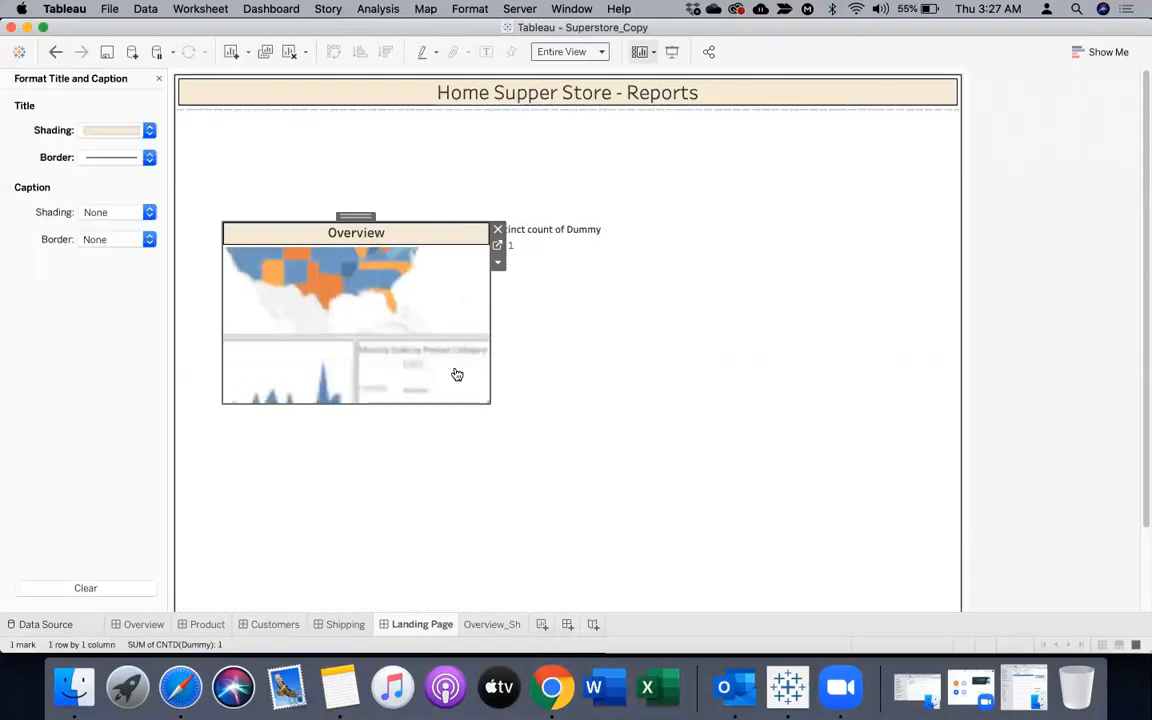
# Reduce the Overview_Sh shape's mark size to slightly above mid-range so the whole screenshot fits its frame on the Landing Page
pyautogui.click(497, 245)
pyautogui.click(234, 260)
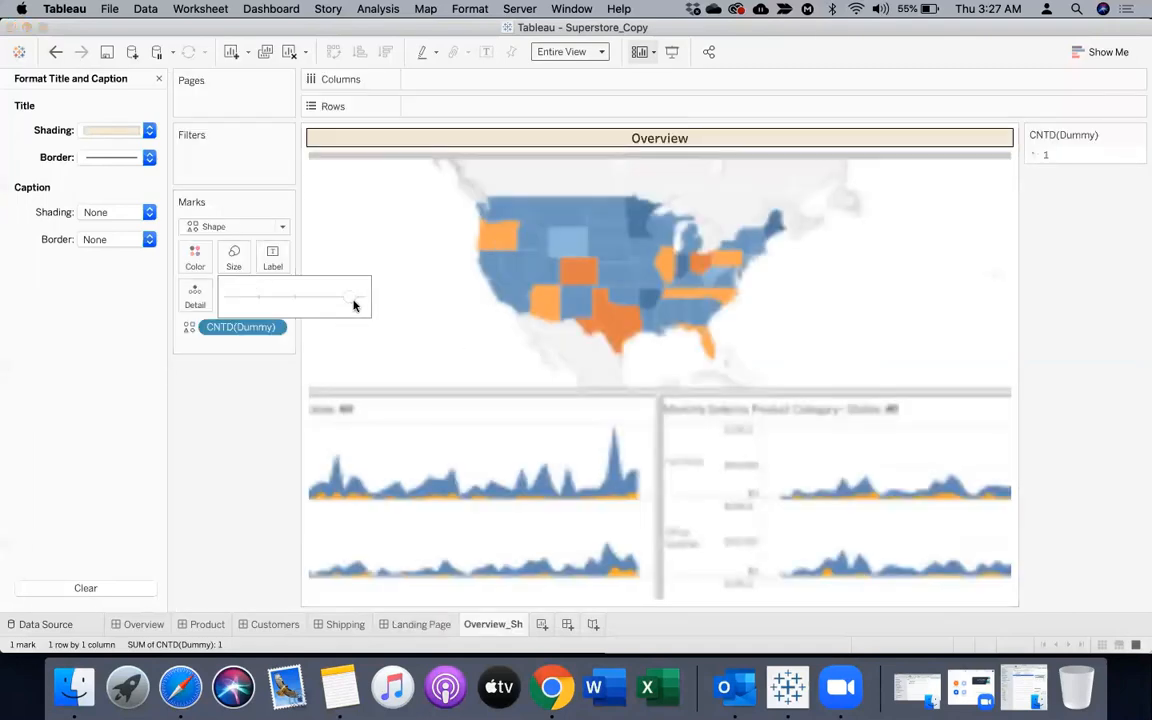
pyautogui.moveTo(349, 300); pyautogui.dragTo(334, 299)
pyautogui.click(427, 334)
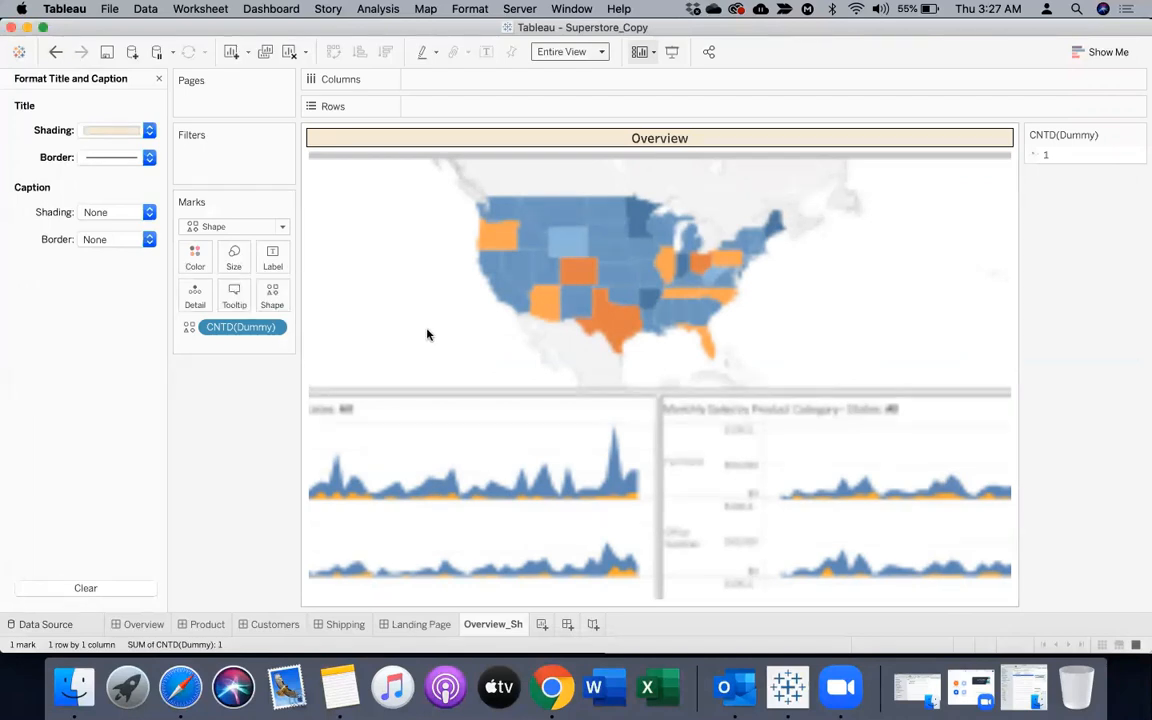
pyautogui.click(234, 256)
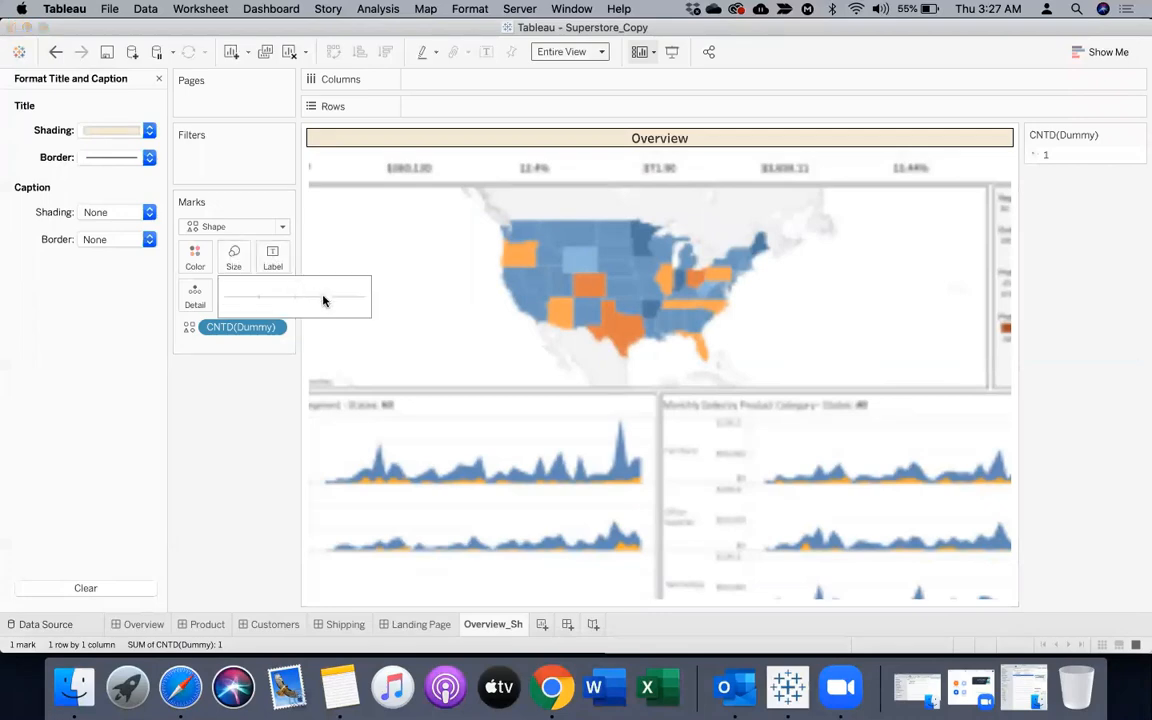
pyautogui.moveTo(323, 297); pyautogui.dragTo(299, 297)
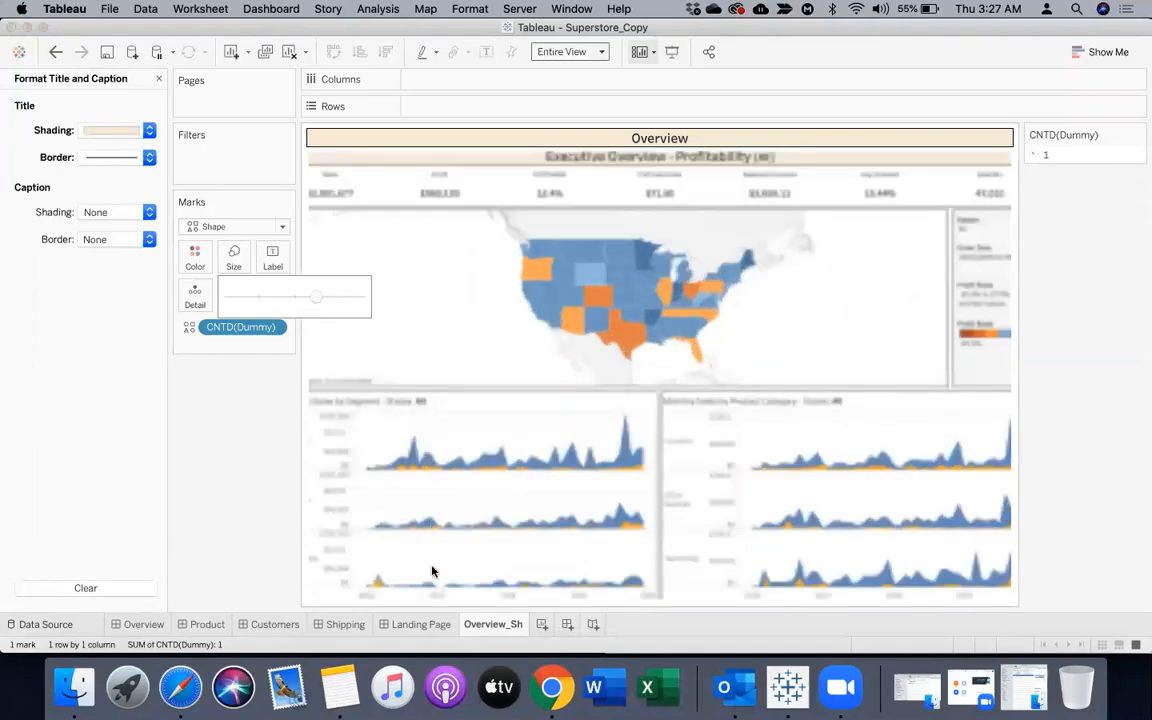
pyautogui.click(421, 626)
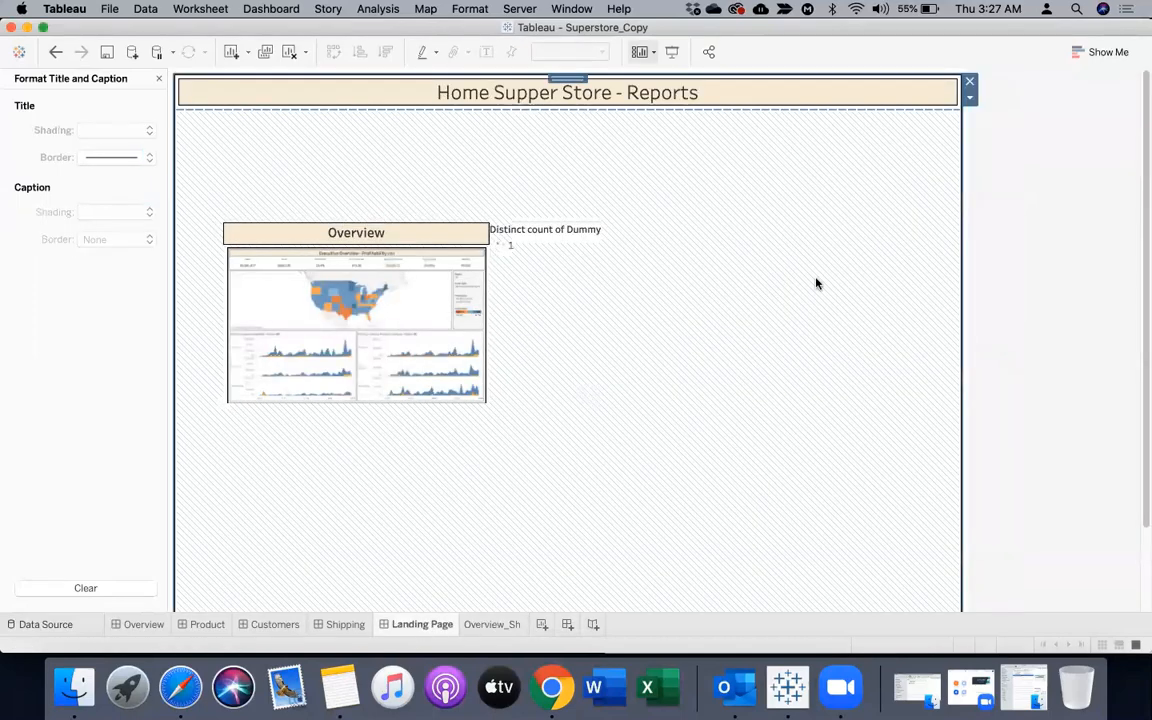
# Remove the Distinct count of Dummy legend from the Landing Page and recheck the Overview_Sh worksheet
pyautogui.click(517, 237)
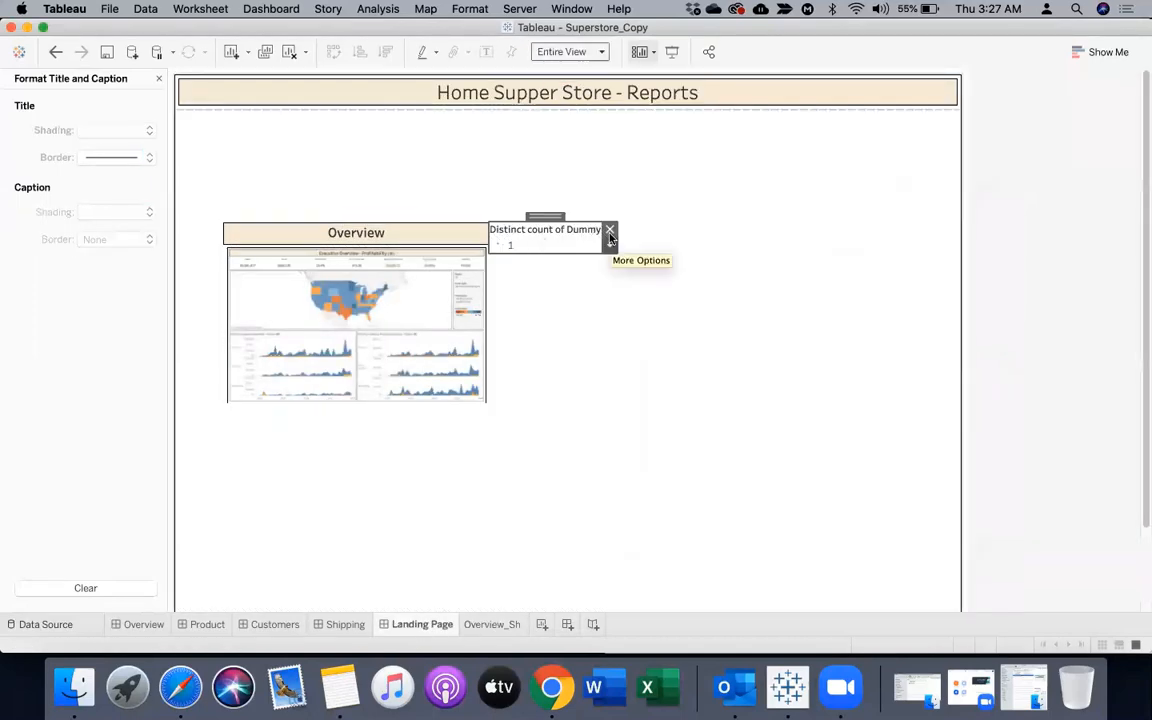
pyautogui.click(610, 232)
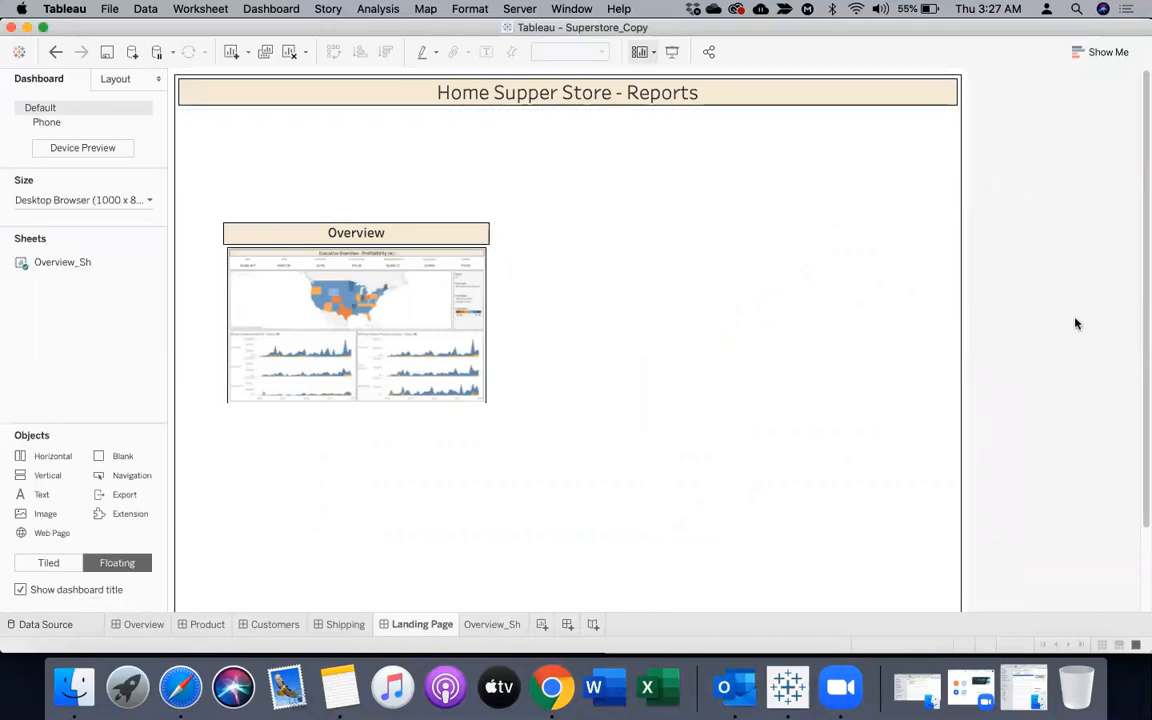
pyautogui.click(440, 287)
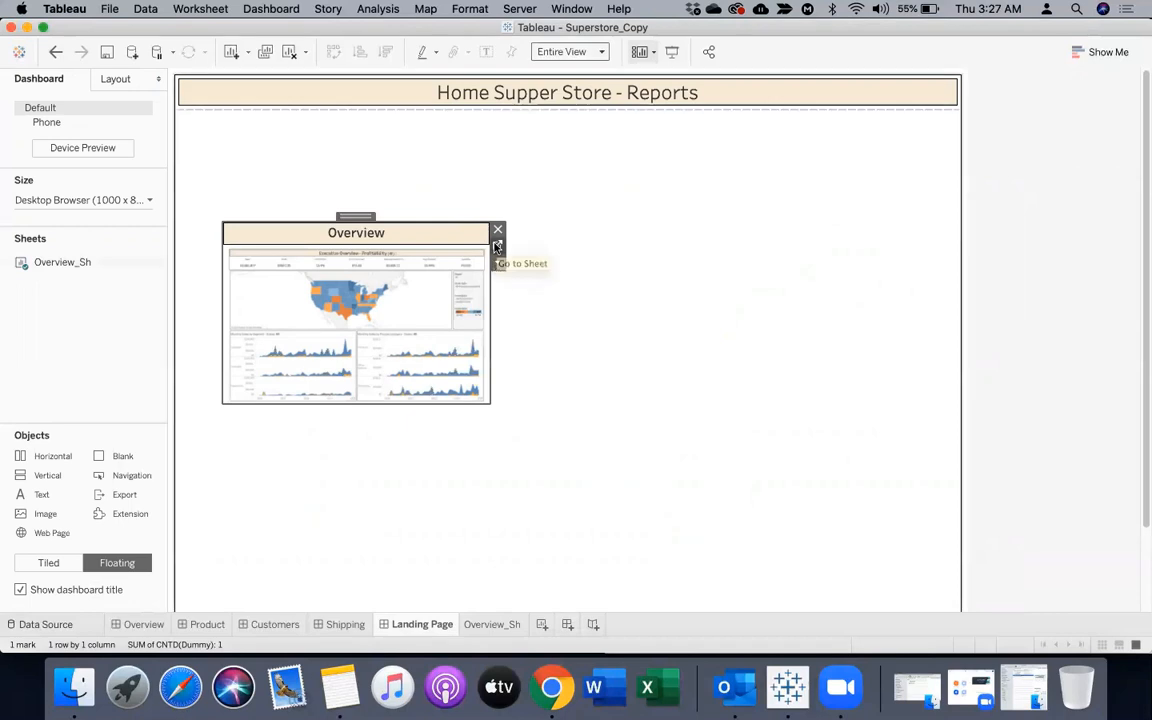
pyautogui.click(497, 247)
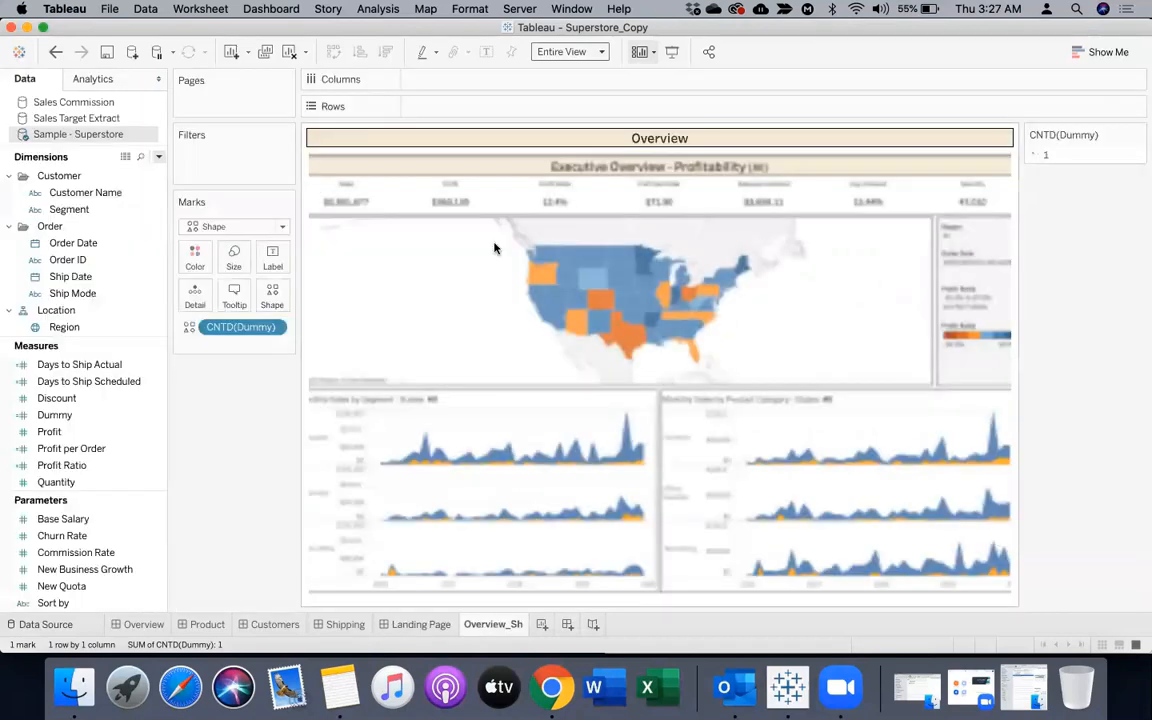
pyautogui.click(431, 627)
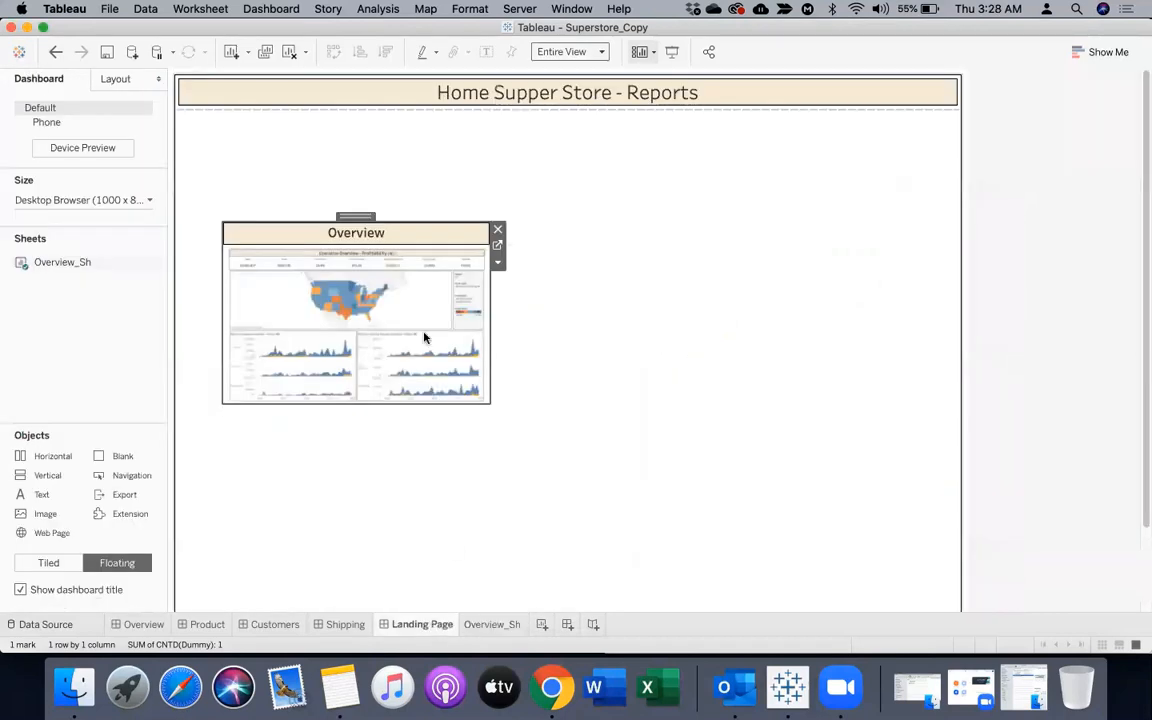
# Give the floating Overview_Sh object on the Landing Page a thin solid black border
pyautogui.click(112, 80)
pyautogui.click(90, 302)
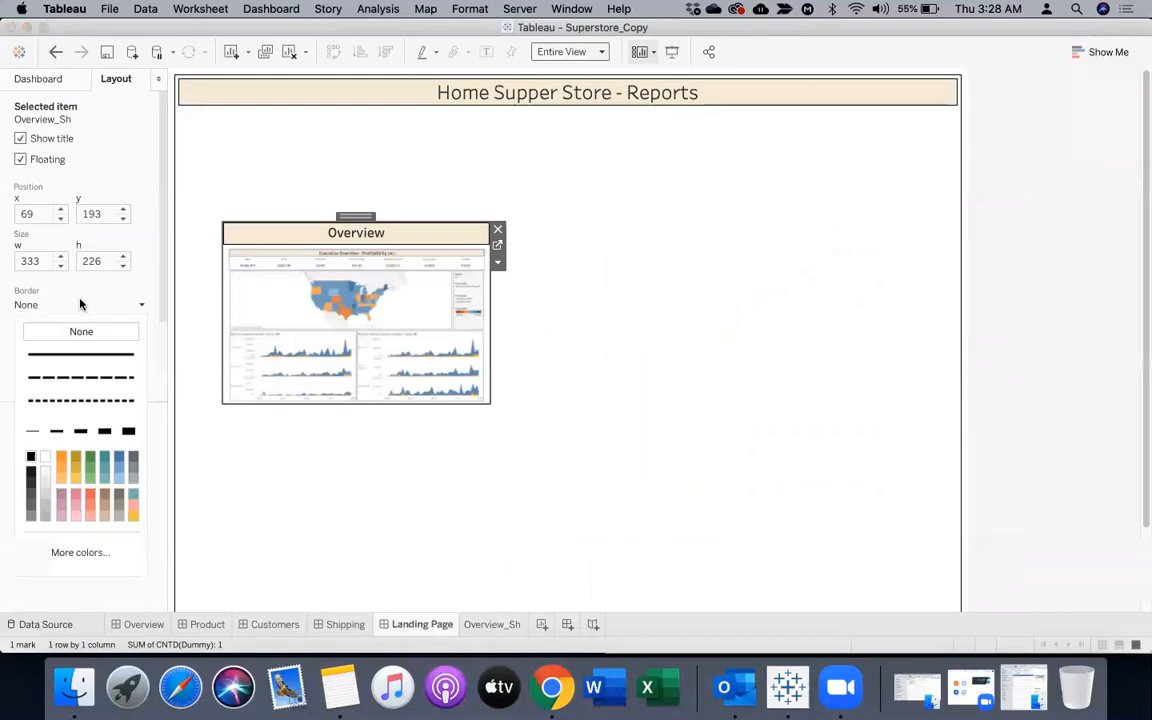
pyautogui.click(677, 403)
pyautogui.click(1015, 334)
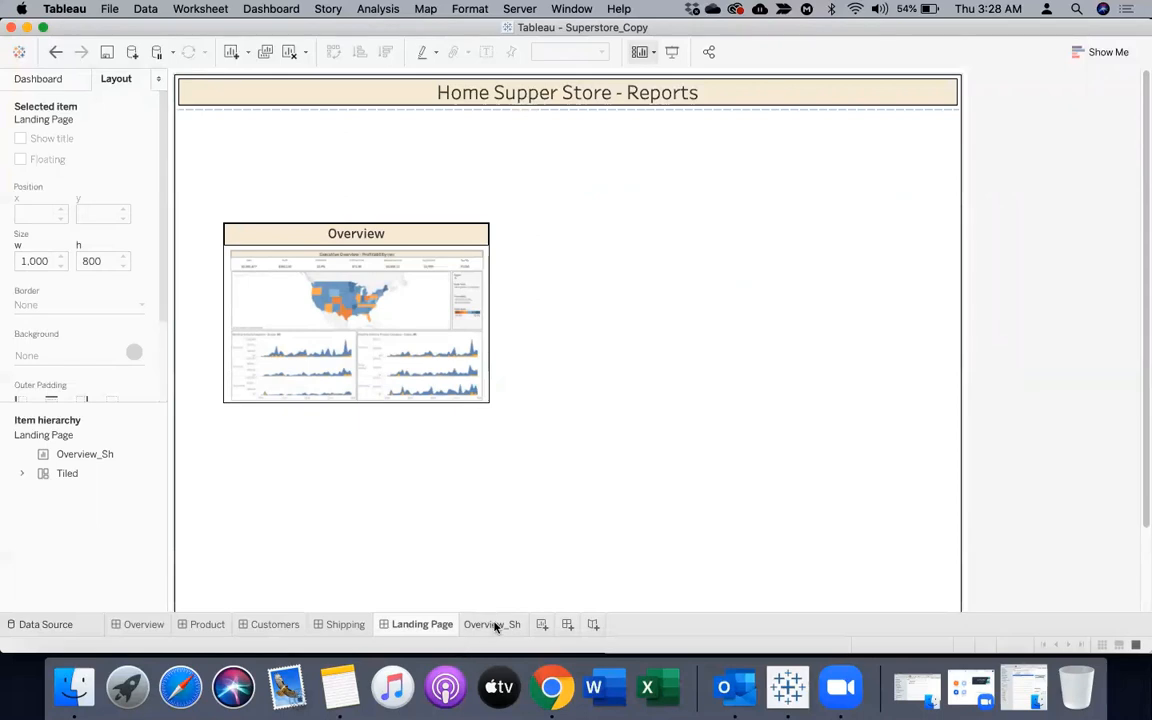
# Add three new blank worksheets after Overview_Sh and rename the first one Product_sh
pyautogui.click(541, 624)
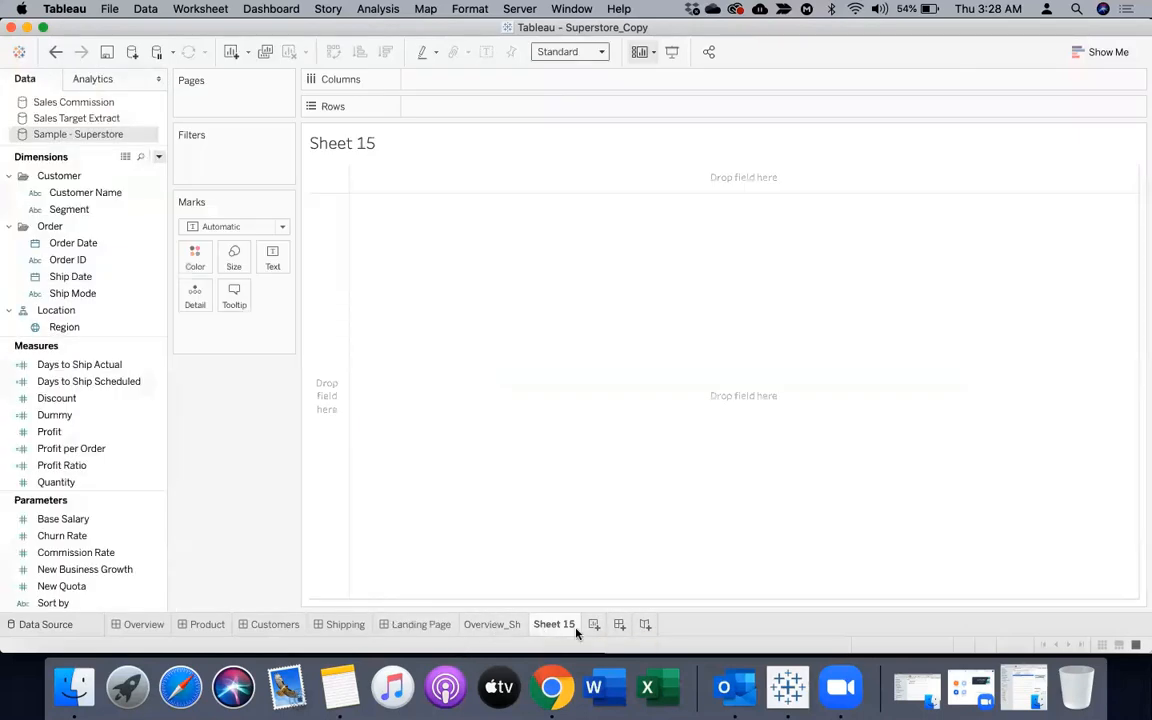
pyautogui.click(594, 625)
pyautogui.click(647, 626)
pyautogui.doubleClick(551, 624)
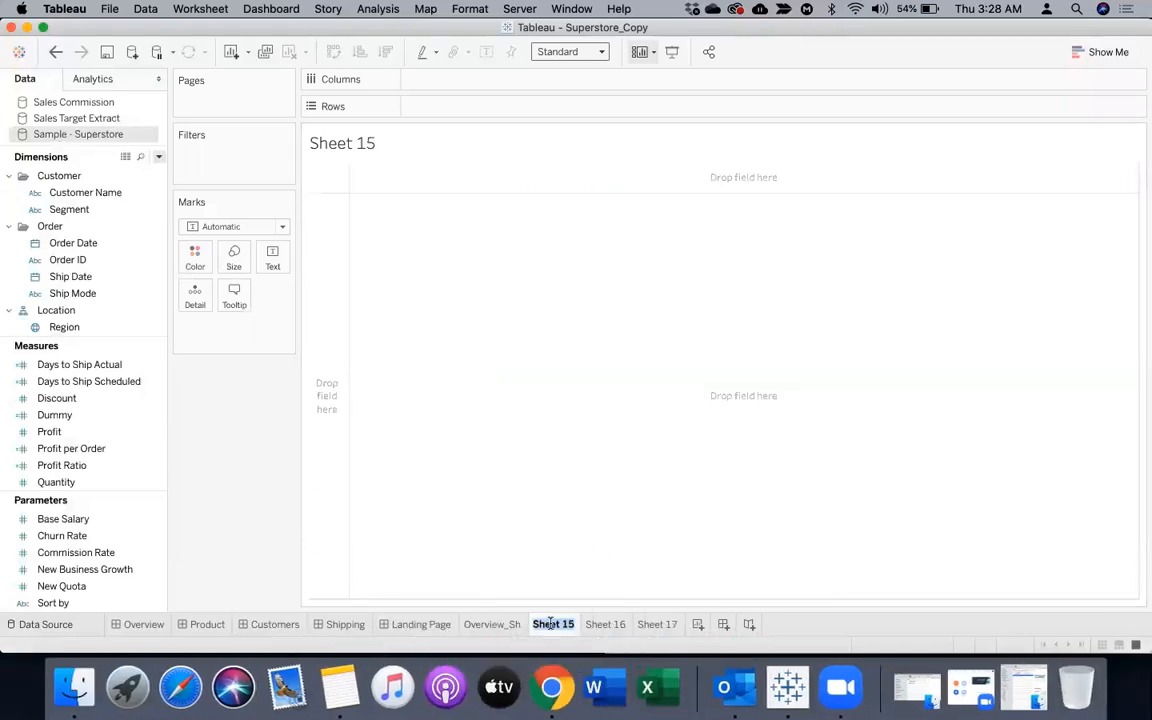
pyautogui.write('Product_sh')
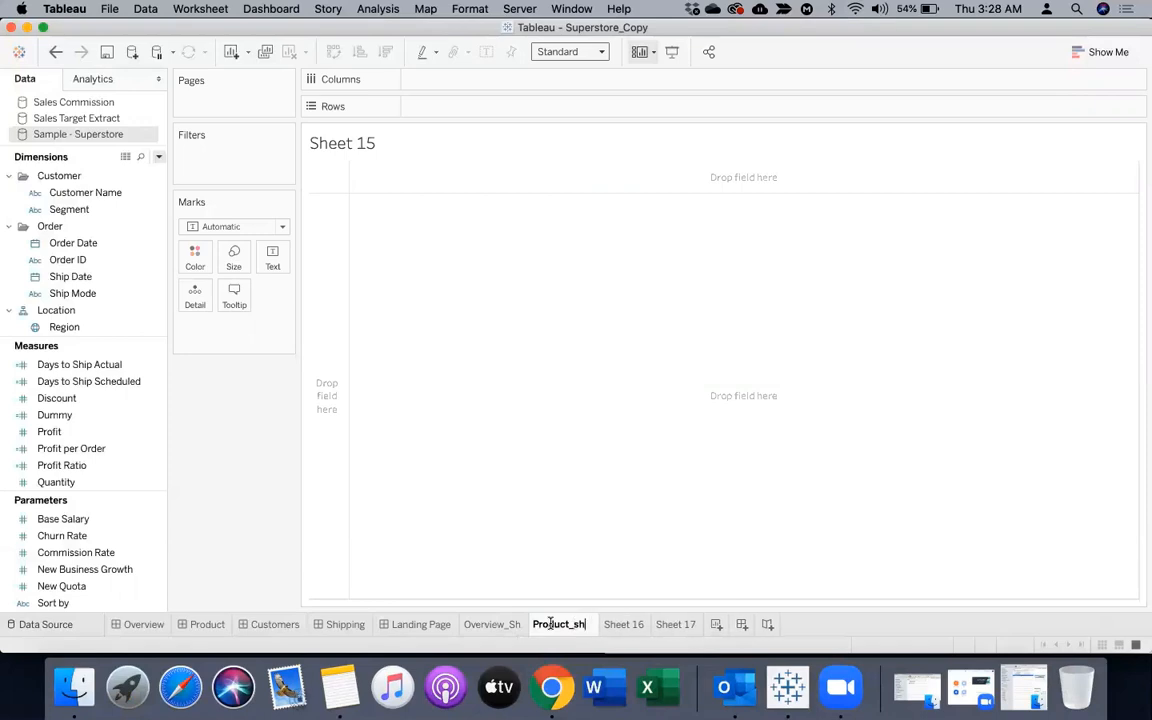
pyautogui.press('Return')
# Rename the second new worksheet, Sheet 16, as Customers_sh
pyautogui.click(614, 625)
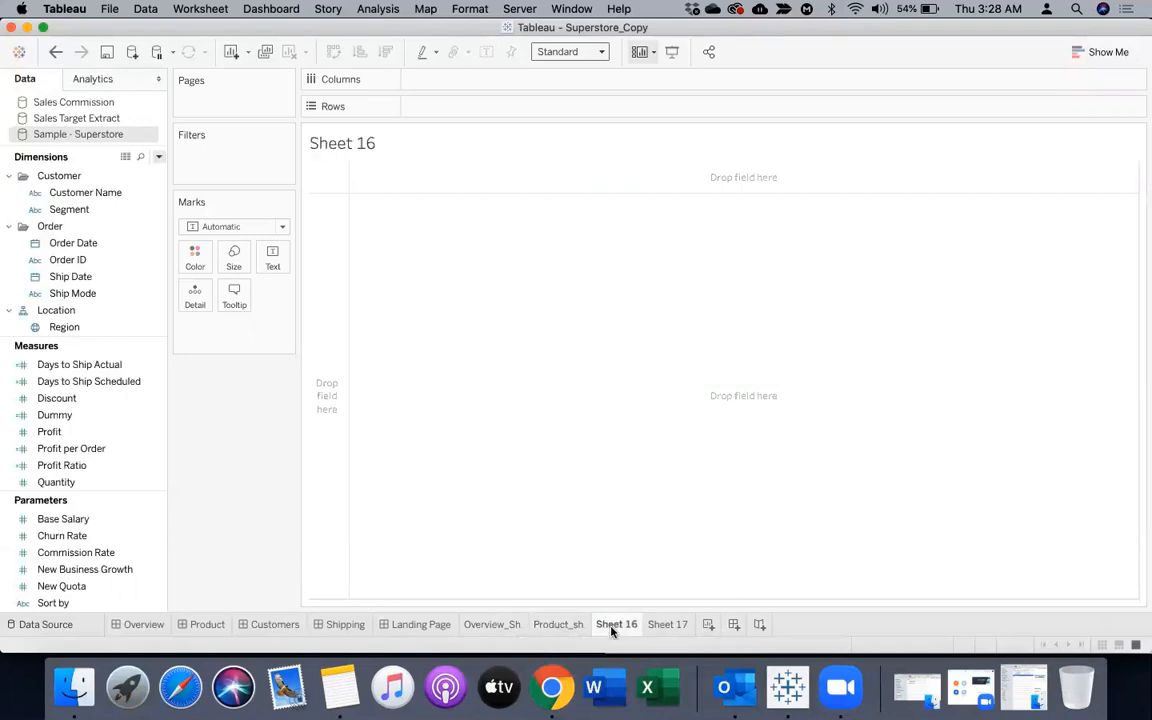
pyautogui.write('Customers_dh')
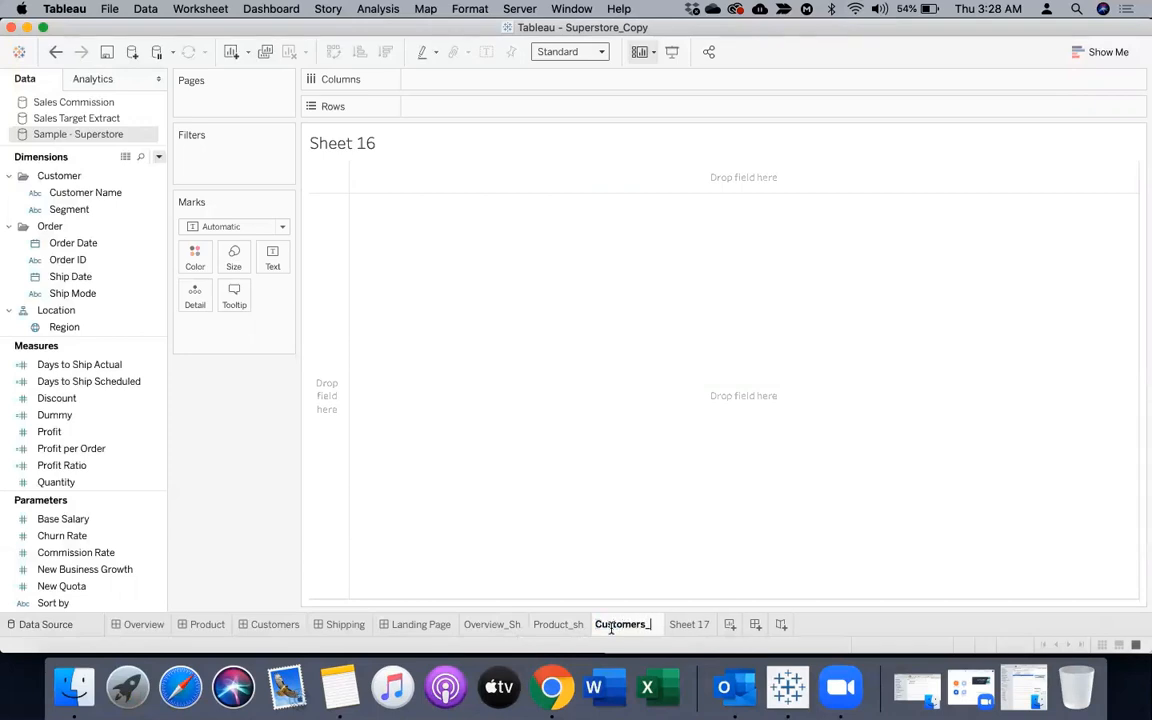
pyautogui.press('BackSpace')
pyautogui.press('BackSpace')
pyautogui.write('sh')
pyautogui.press('Return')
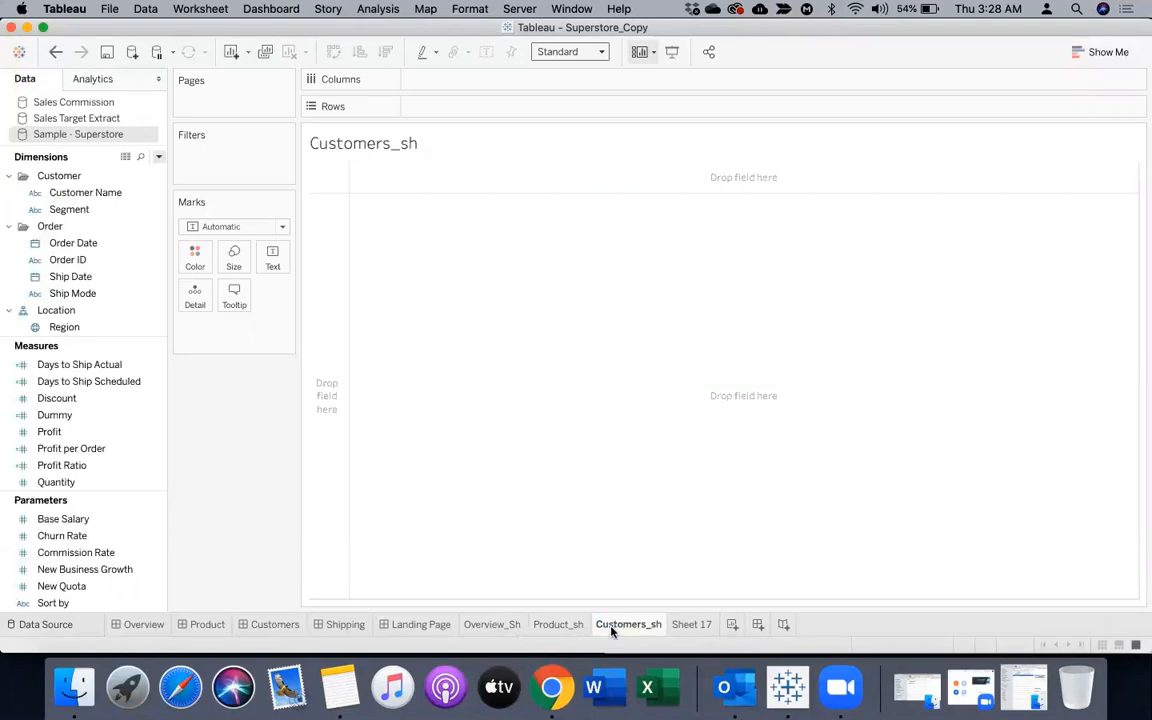
# Rename the last new worksheet, Sheet 17, as Shipping_sh
pyautogui.doubleClick(700, 625)
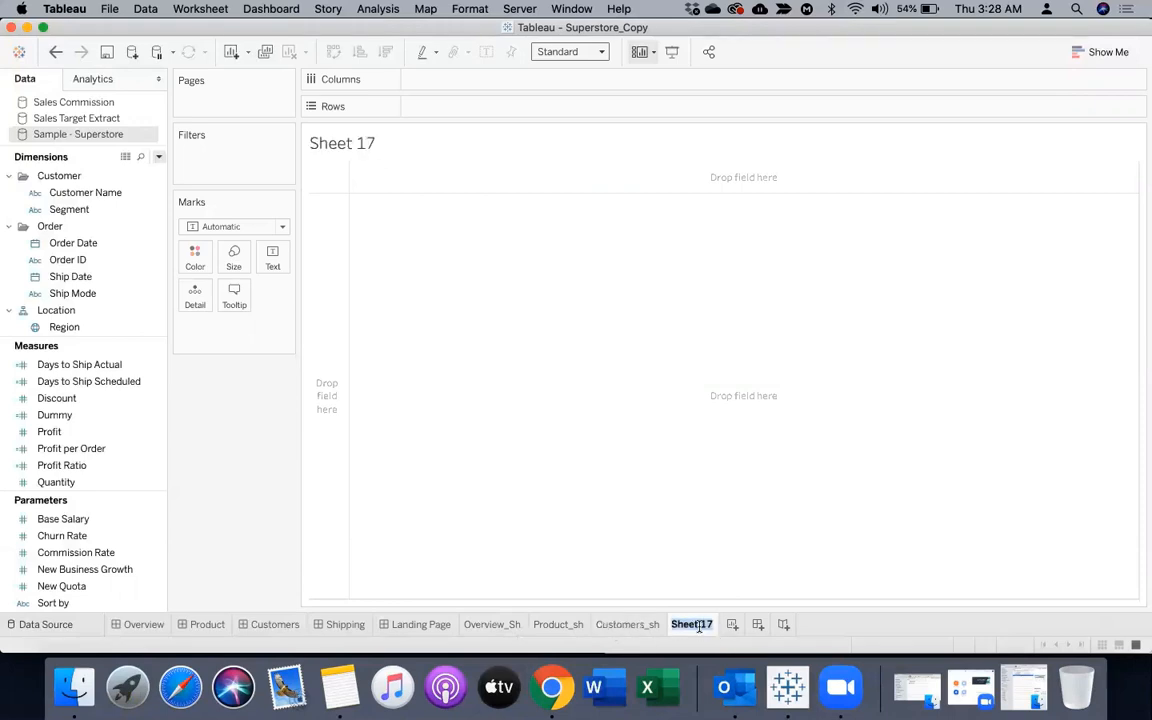
pyautogui.write('Shipping_sh')
pyautogui.press('Return')
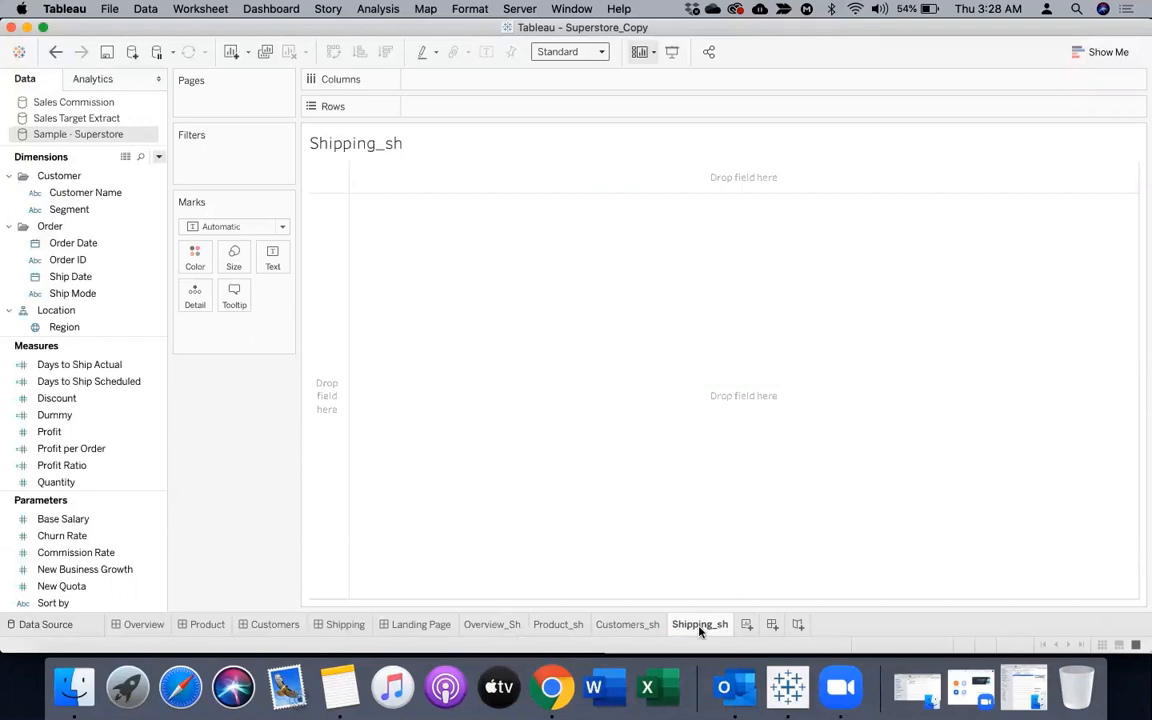
# Duplicate the Dummy measure, its copy and the copy of that copy to get three extra dummy measures
pyautogui.click(76, 415)
pyautogui.rightClick(76, 415)
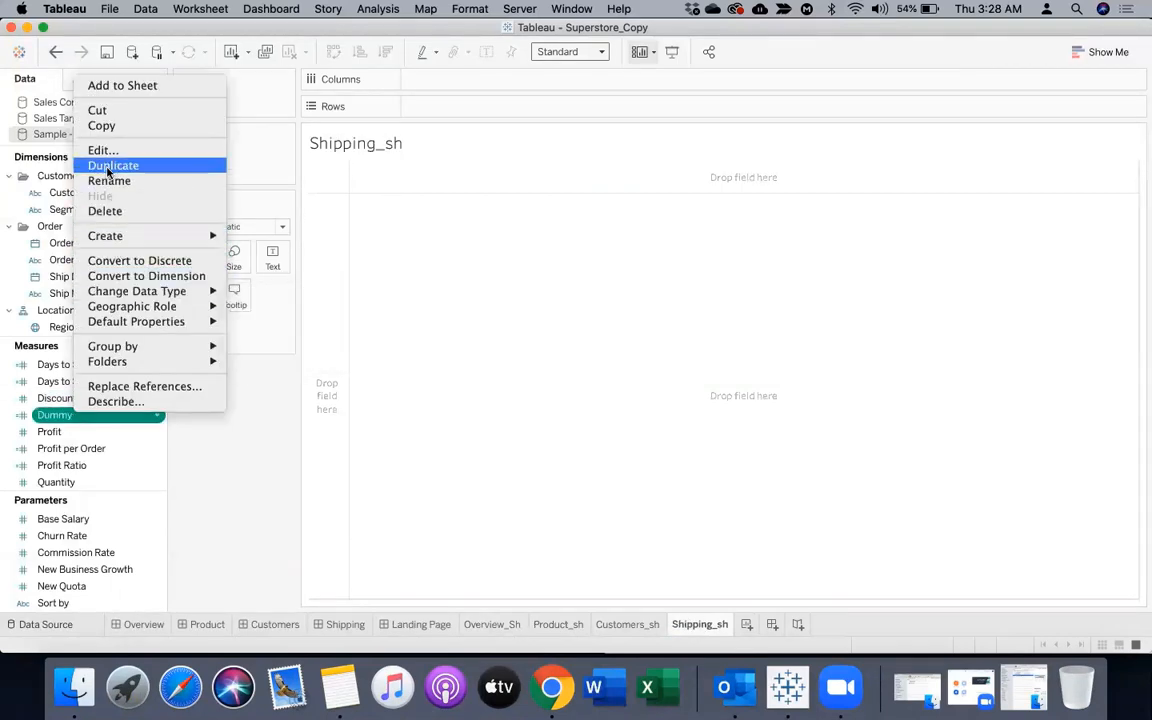
pyautogui.click(113, 165)
pyautogui.rightClick(70, 431)
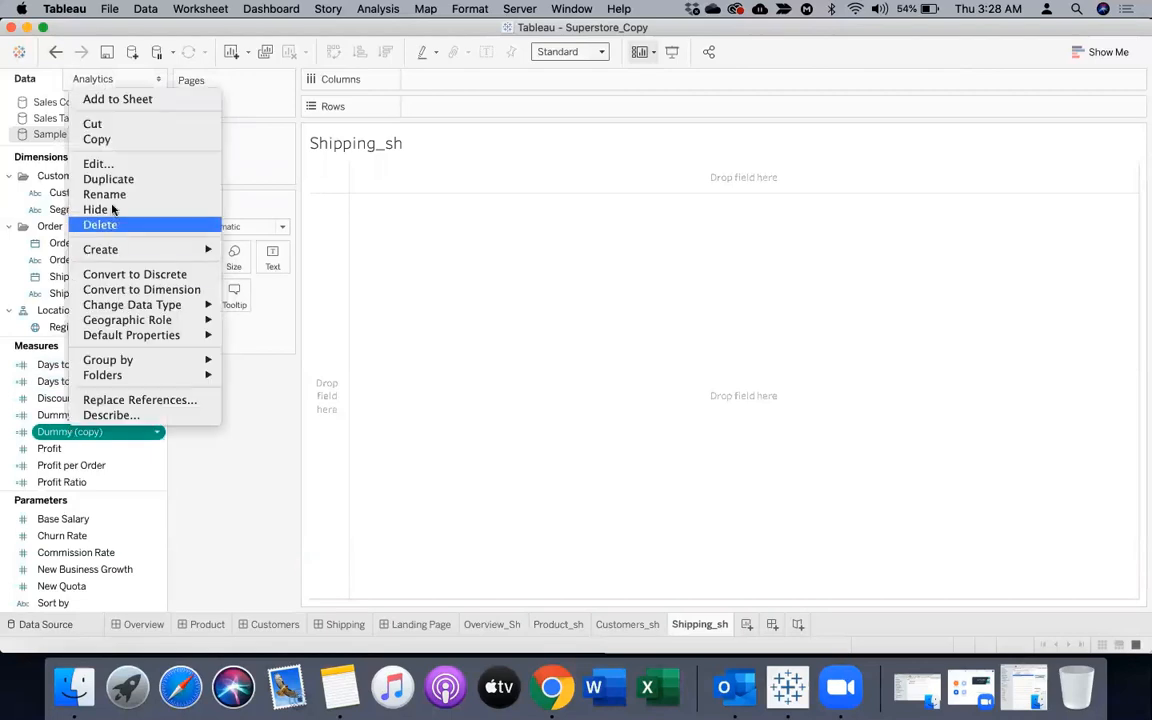
pyautogui.click(112, 182)
pyautogui.rightClick(72, 448)
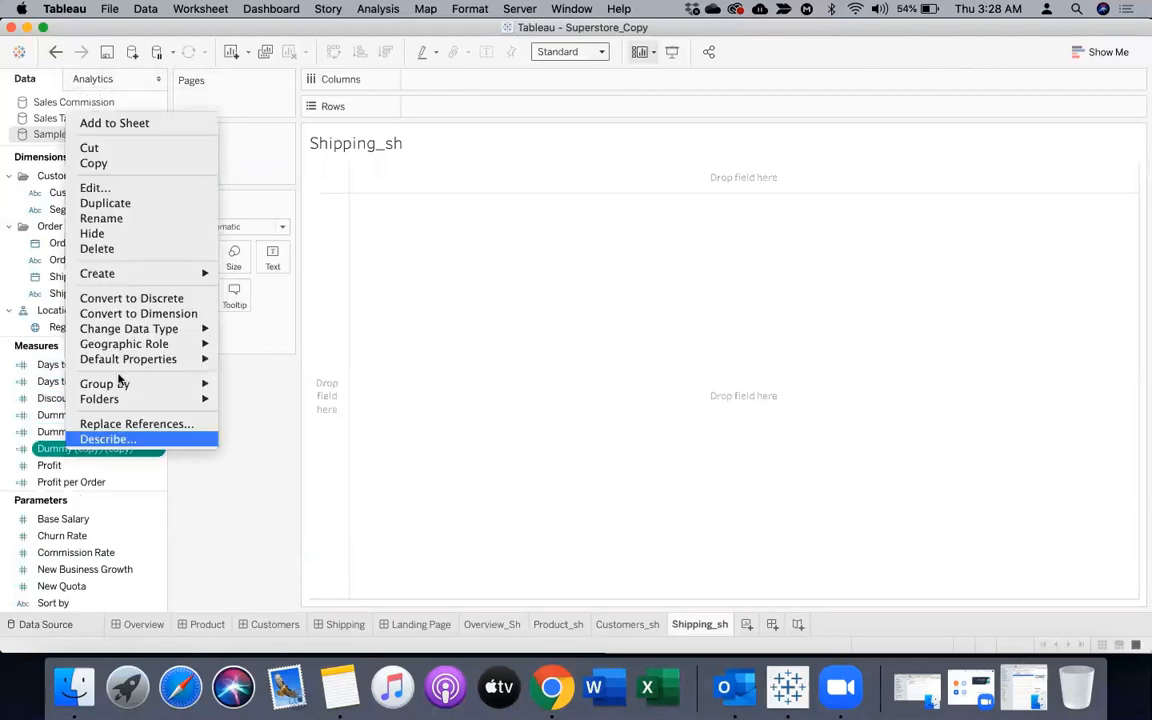
pyautogui.click(126, 205)
# Rename the Dummy (copy) measure as Dummy1
pyautogui.rightClick(70, 431)
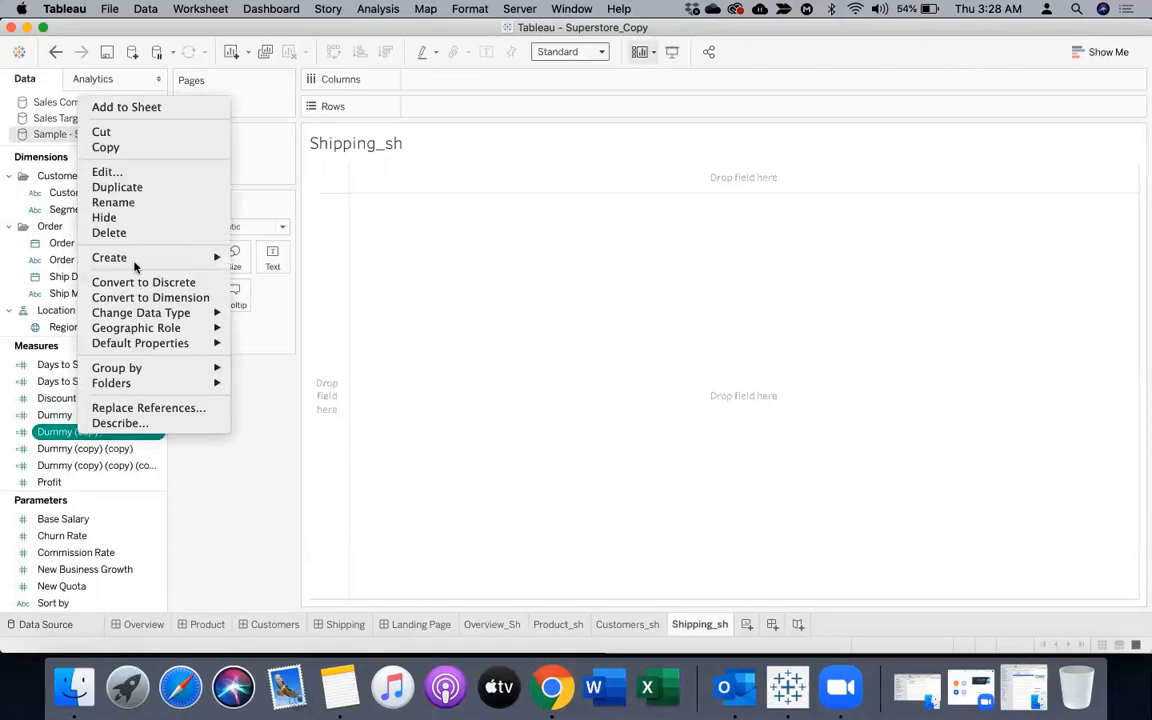
pyautogui.click(150, 202)
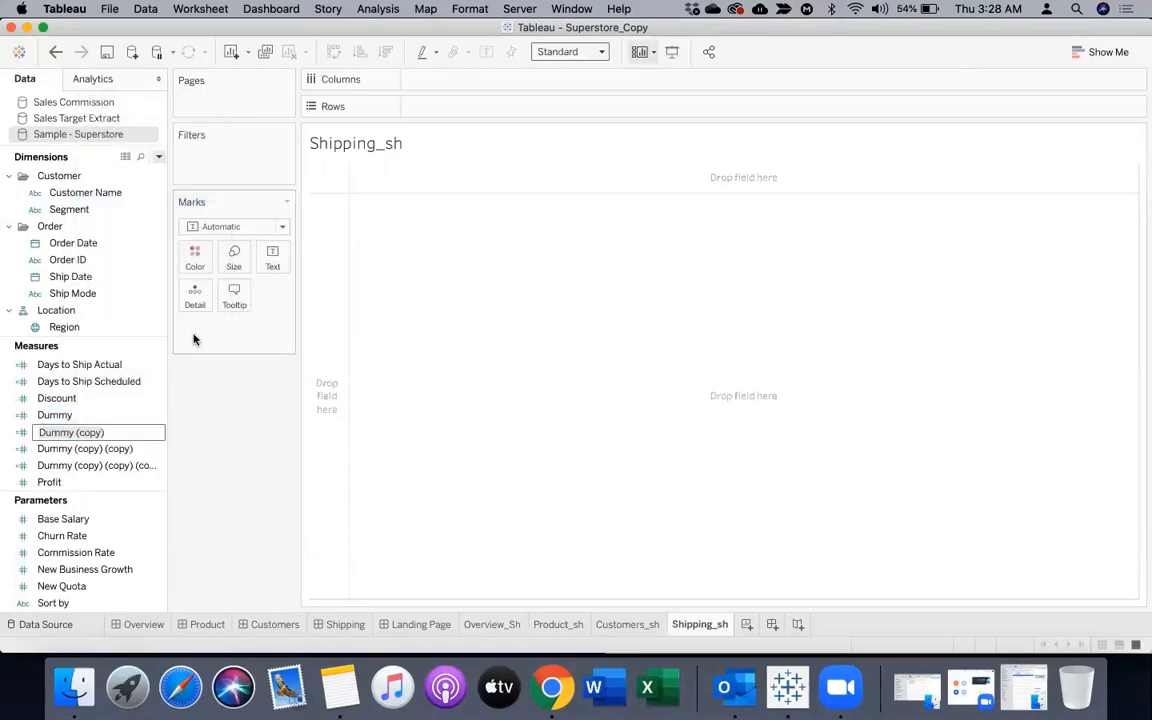
pyautogui.press('Right')
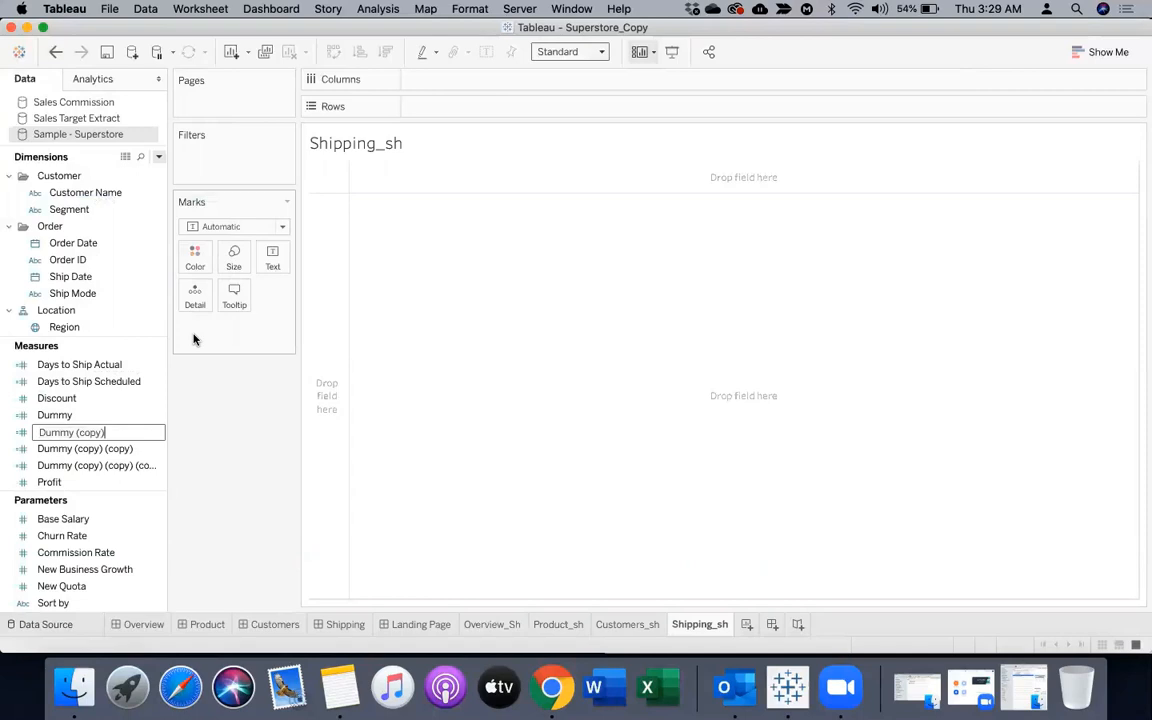
pyautogui.write('1')
pyautogui.press('Return')
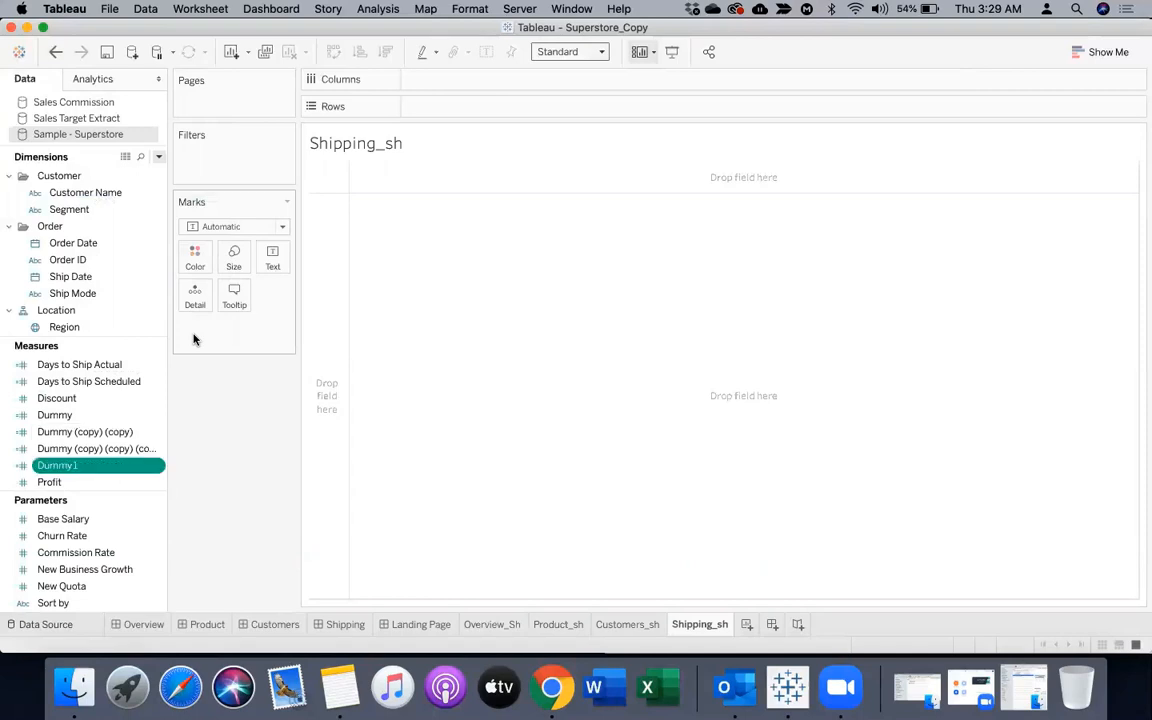
# Rename the Dummy (copy) (copy) (copy) measure as Dummy2
pyautogui.rightClick(100, 448)
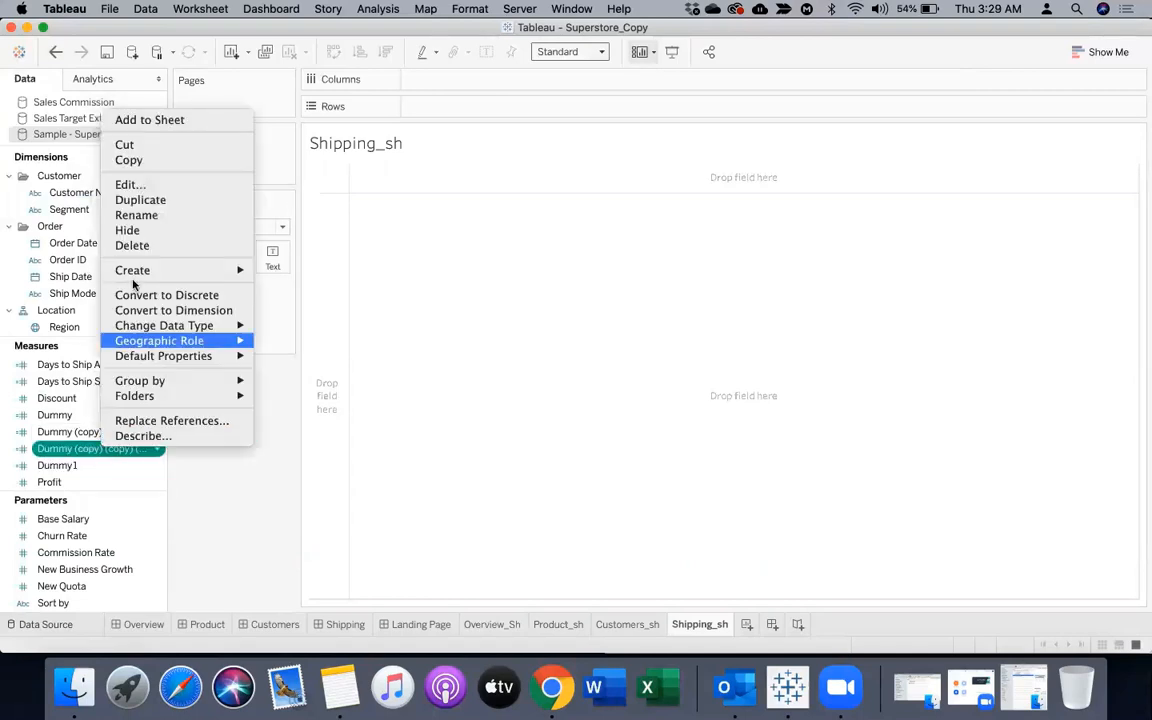
pyautogui.click(135, 215)
pyautogui.press('Right')
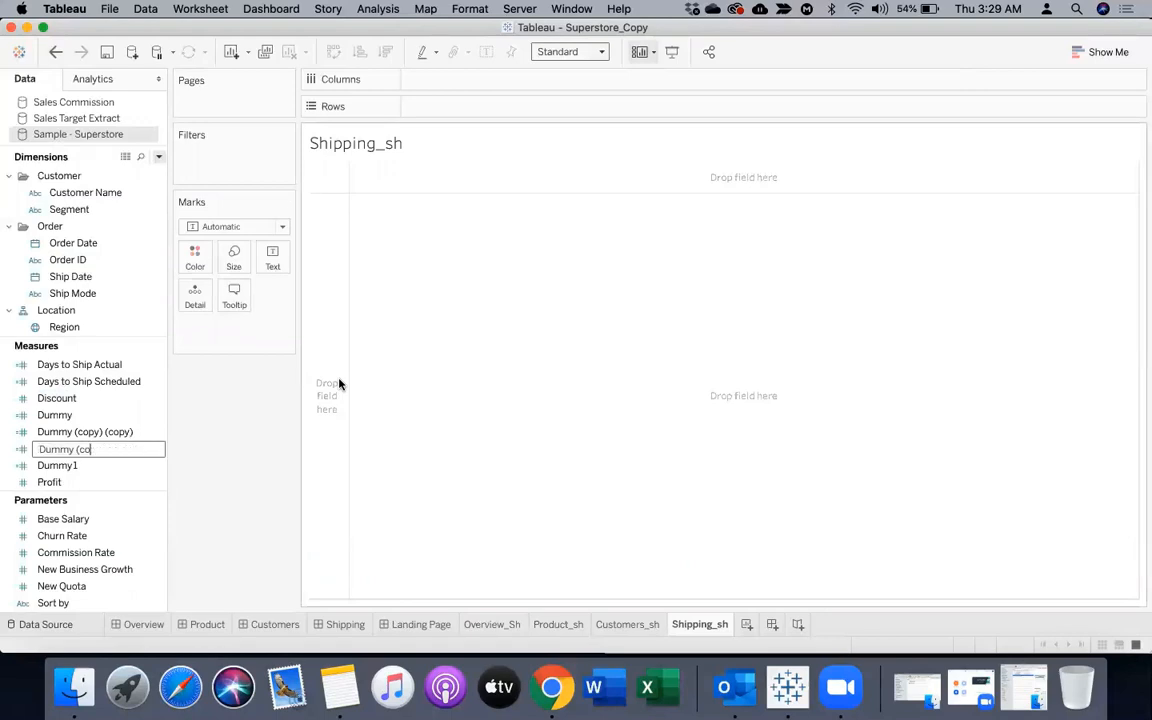
pyautogui.write('Dummy2')
pyautogui.press('Return')
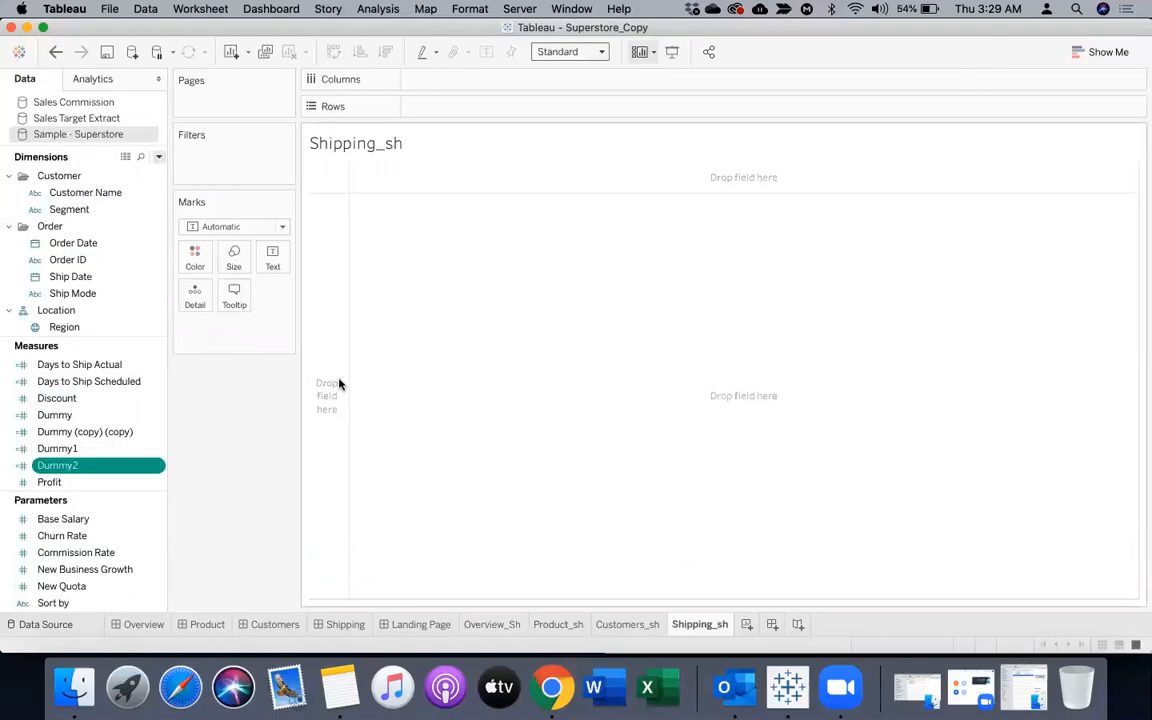
# Rename the remaining Dummy (copy) (copy) measure as Dummy3
pyautogui.rightClick(90, 432)
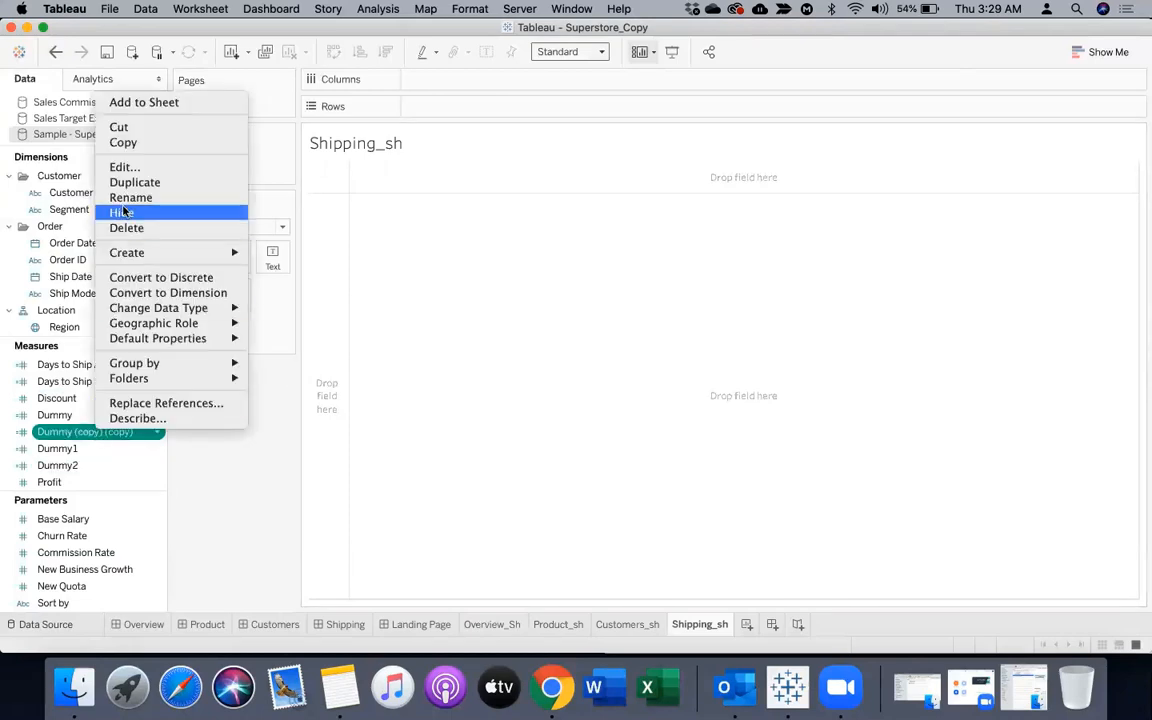
pyautogui.click(130, 197)
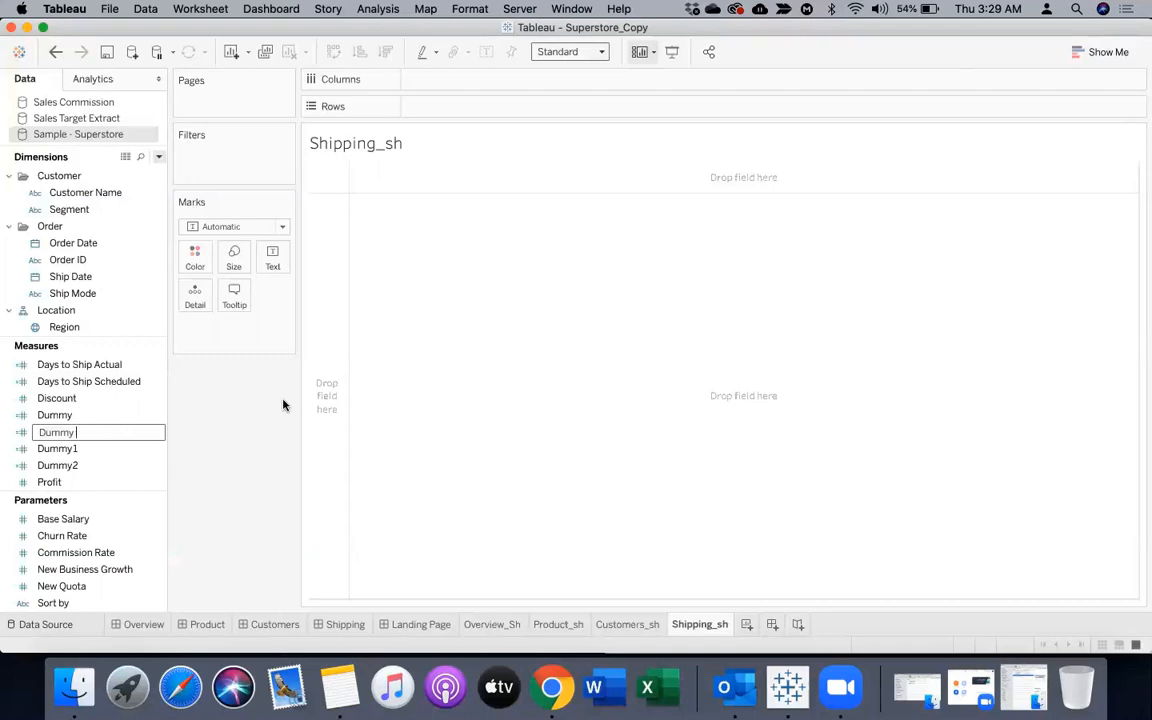
pyautogui.write('3')
pyautogui.press('Return')
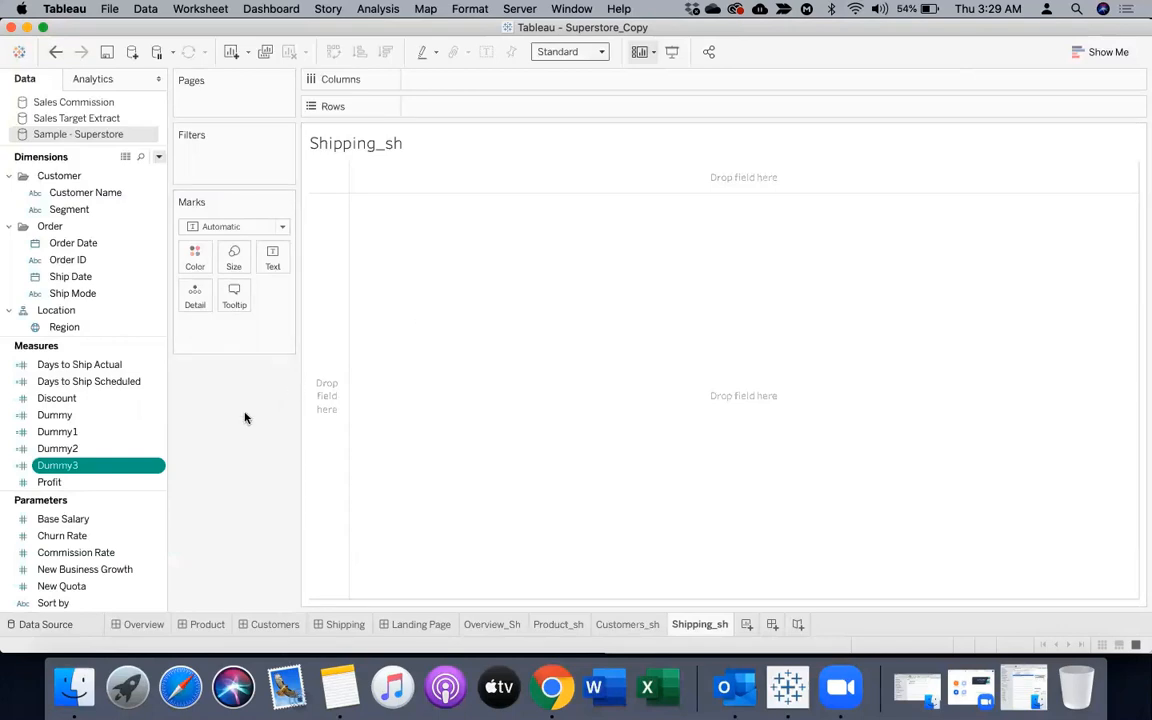
# Set the Shipping_sh mark type to Shape and assign Dummy1 to the shape encoding
pyautogui.click(257, 228)
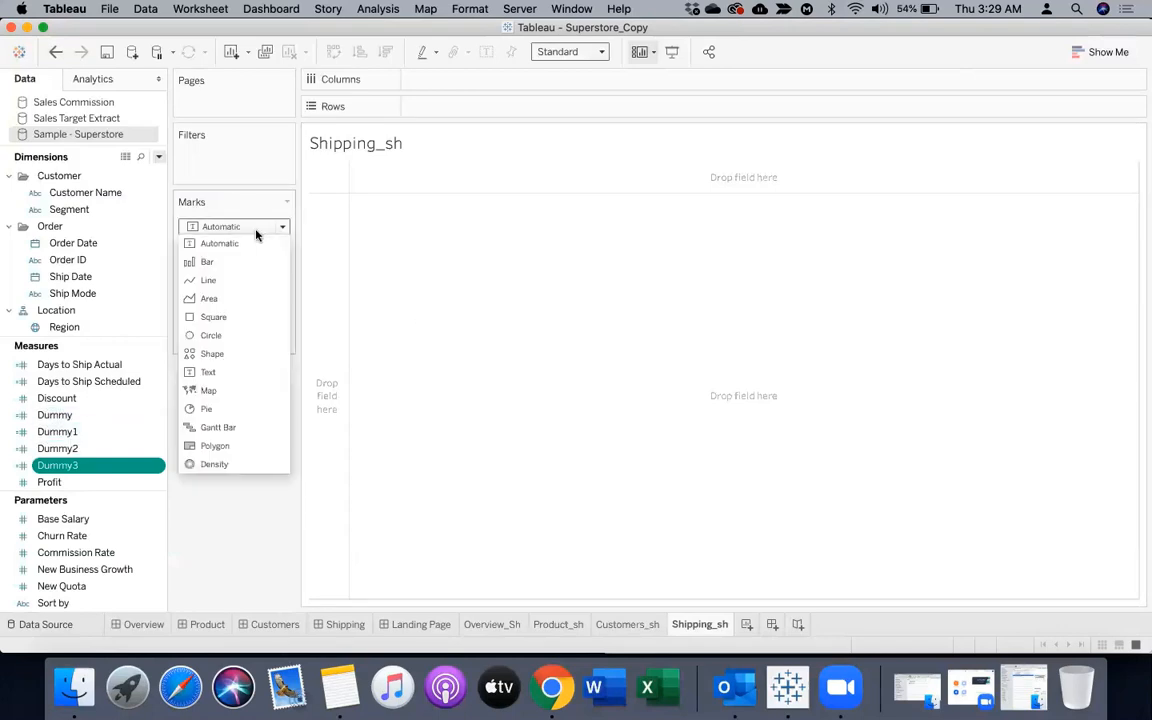
pyautogui.click(214, 353)
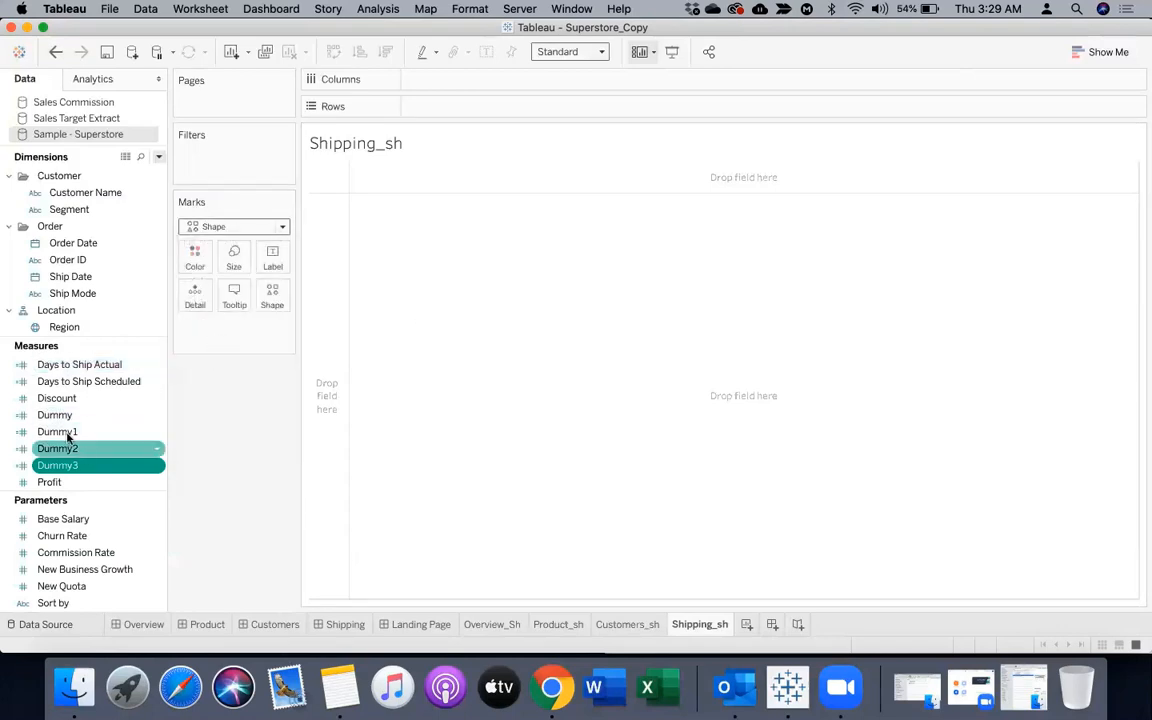
pyautogui.moveTo(67, 433); pyautogui.dragTo(270, 288)
pyautogui.click(252, 227)
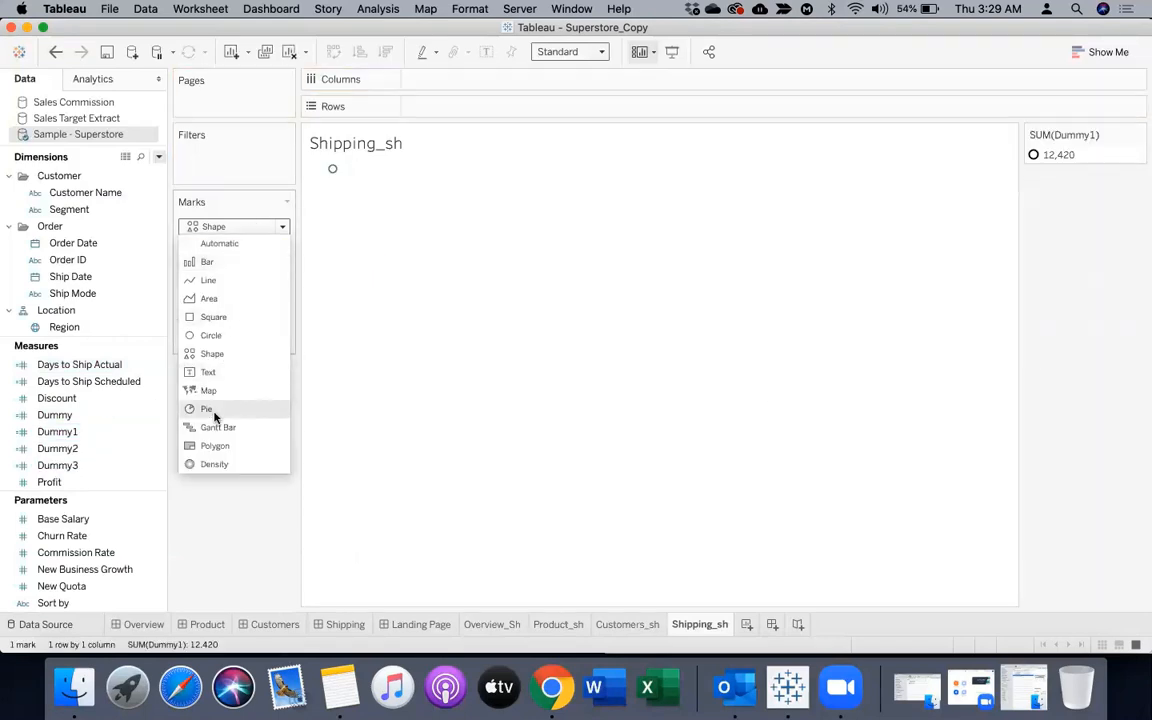
# Assign the first image of the MyImages shape palette to the Dummy1 mark on Shipping_sh
pyautogui.click(272, 296)
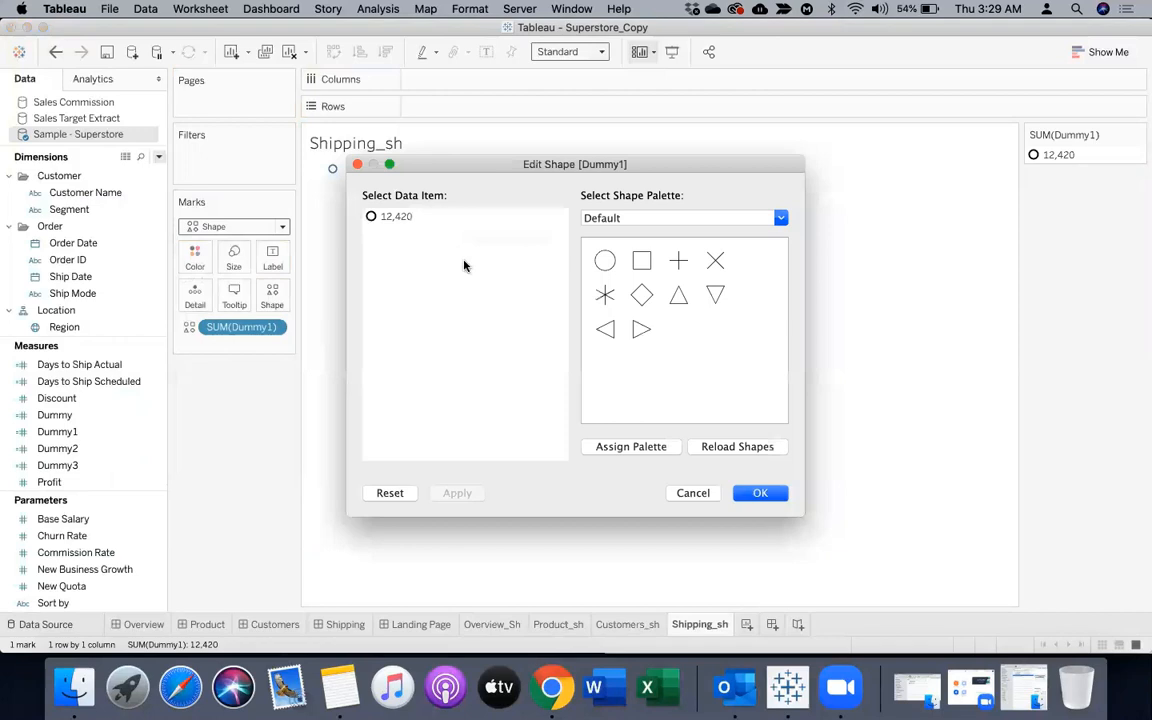
pyautogui.click(683, 219)
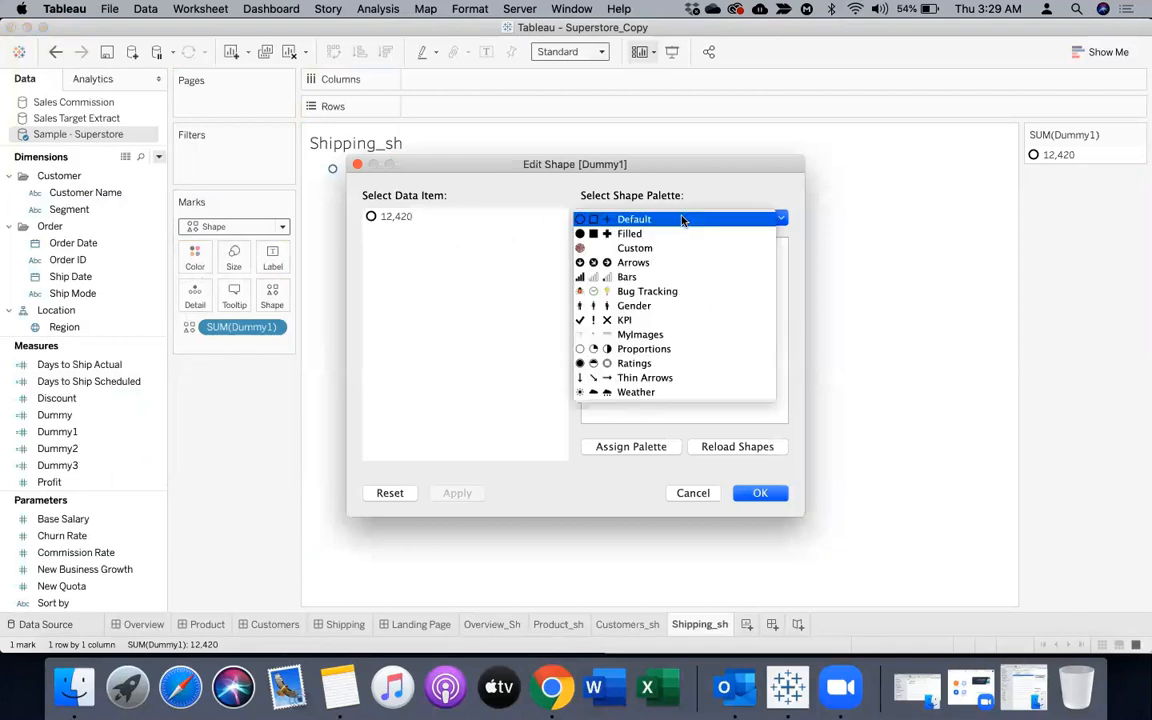
pyautogui.click(638, 334)
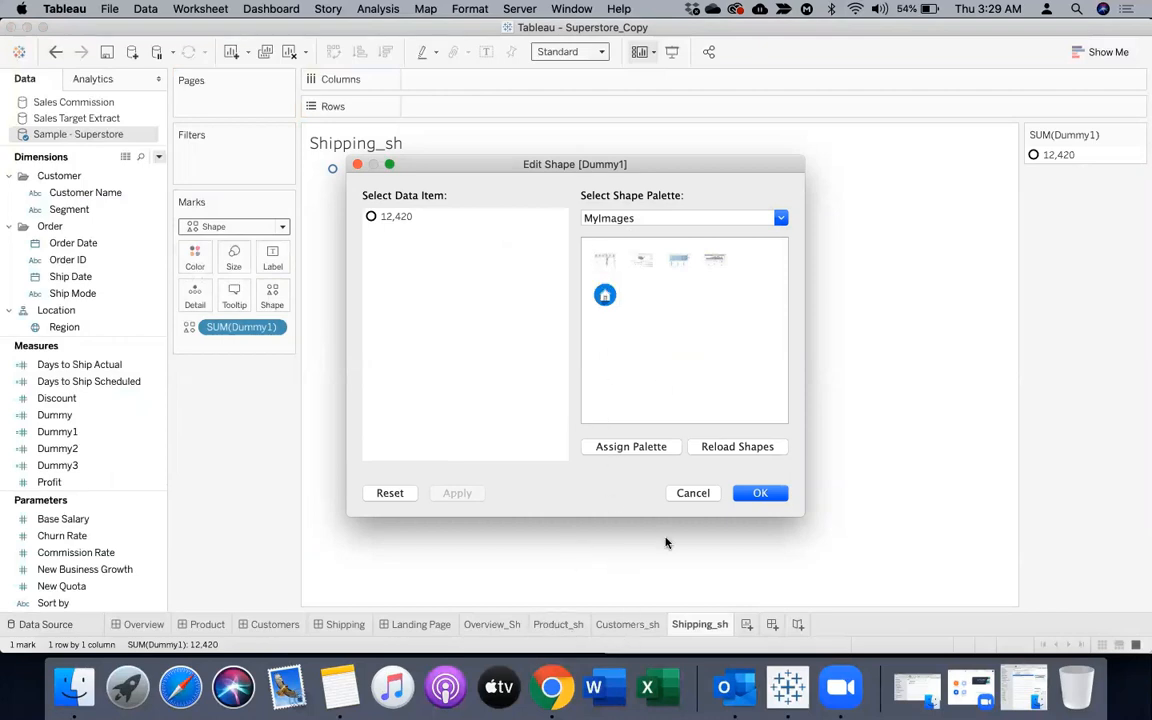
pyautogui.click(606, 257)
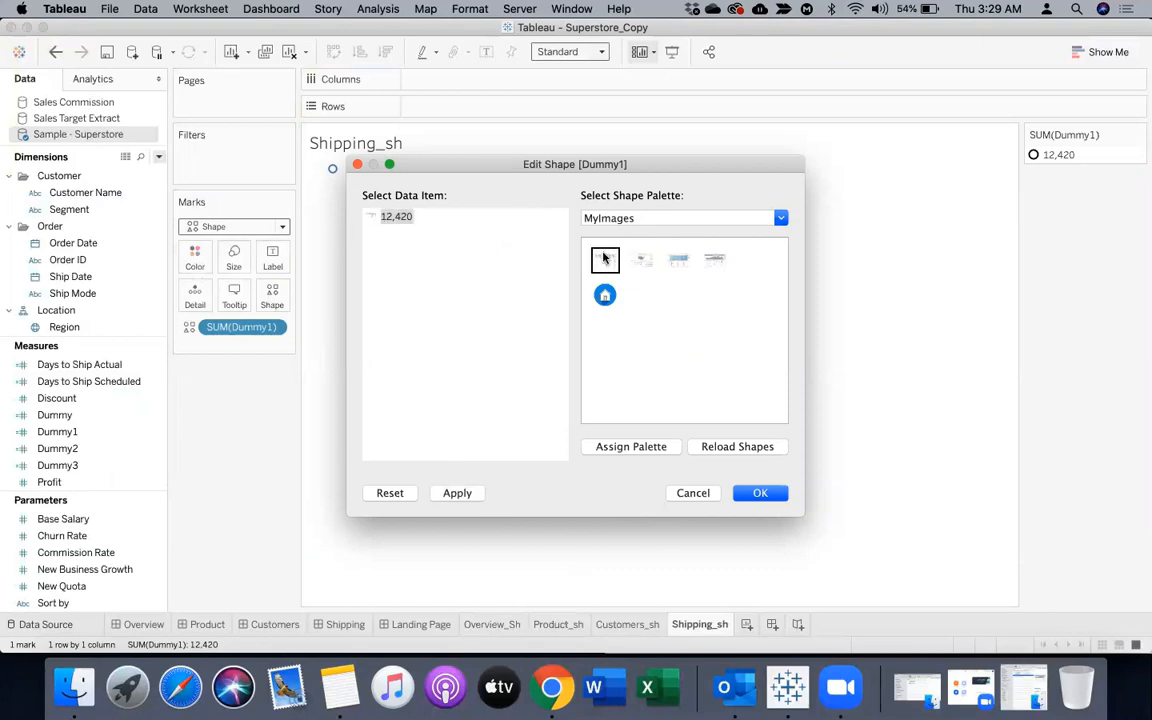
pyautogui.click(760, 493)
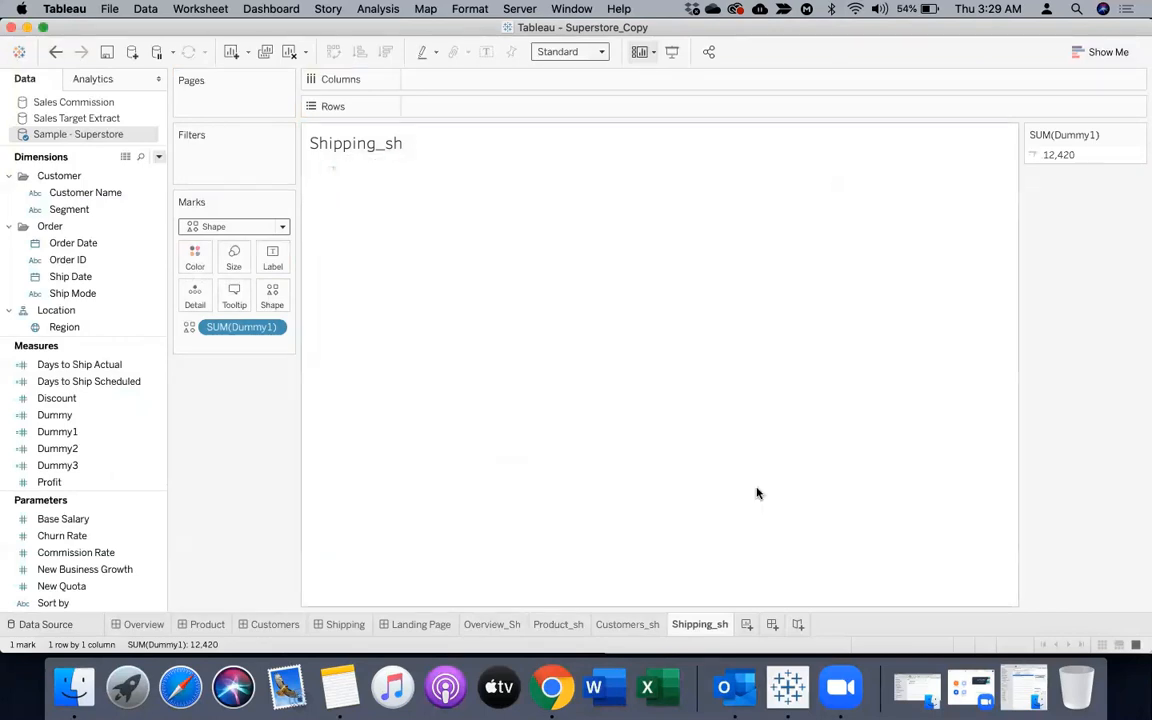
# Stretch the Shipping_sh view to enlarge the image and set the worksheet's fit to Entire View
pyautogui.moveTo(335, 175)
pyautogui.moveTo(335, 175); pyautogui.dragTo(388, 378)
pyautogui.moveTo(354, 330); pyautogui.dragTo(751, 350)
pyautogui.click(573, 52)
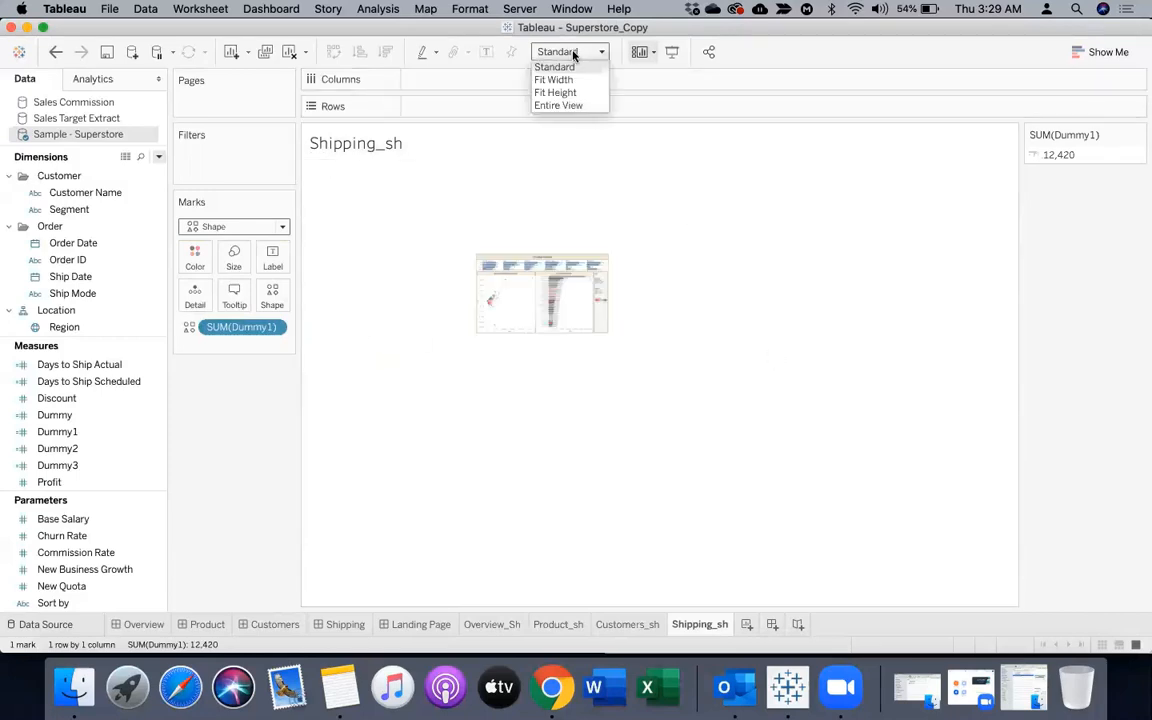
pyautogui.click(557, 105)
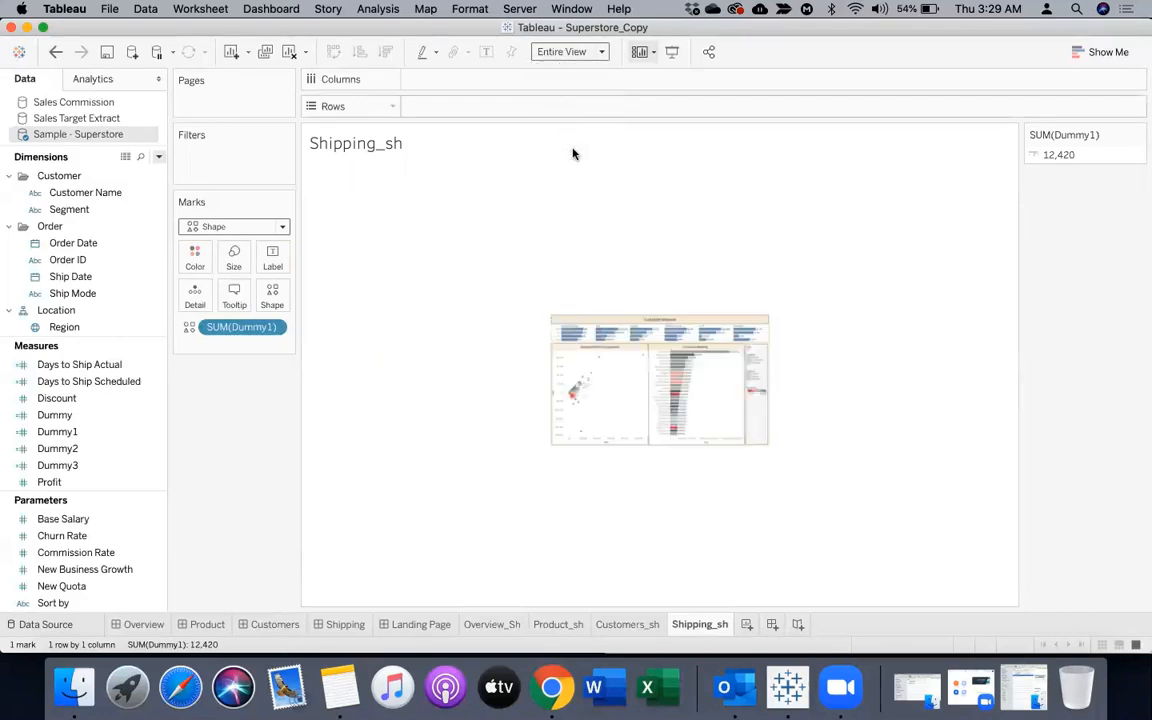
# Assign the fourth image of the MyImages shape palette, the Shipping dashboard screenshot, to the Dummy1 mark on Shipping_sh
pyautogui.click(346, 625)
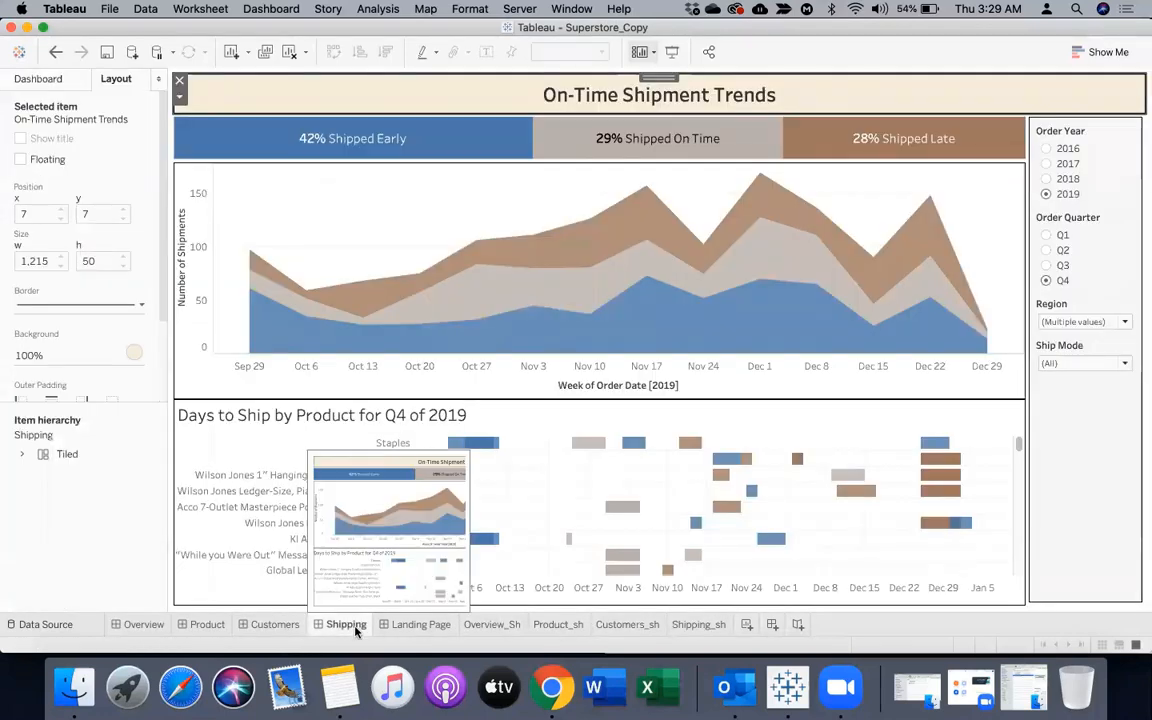
pyautogui.click(688, 626)
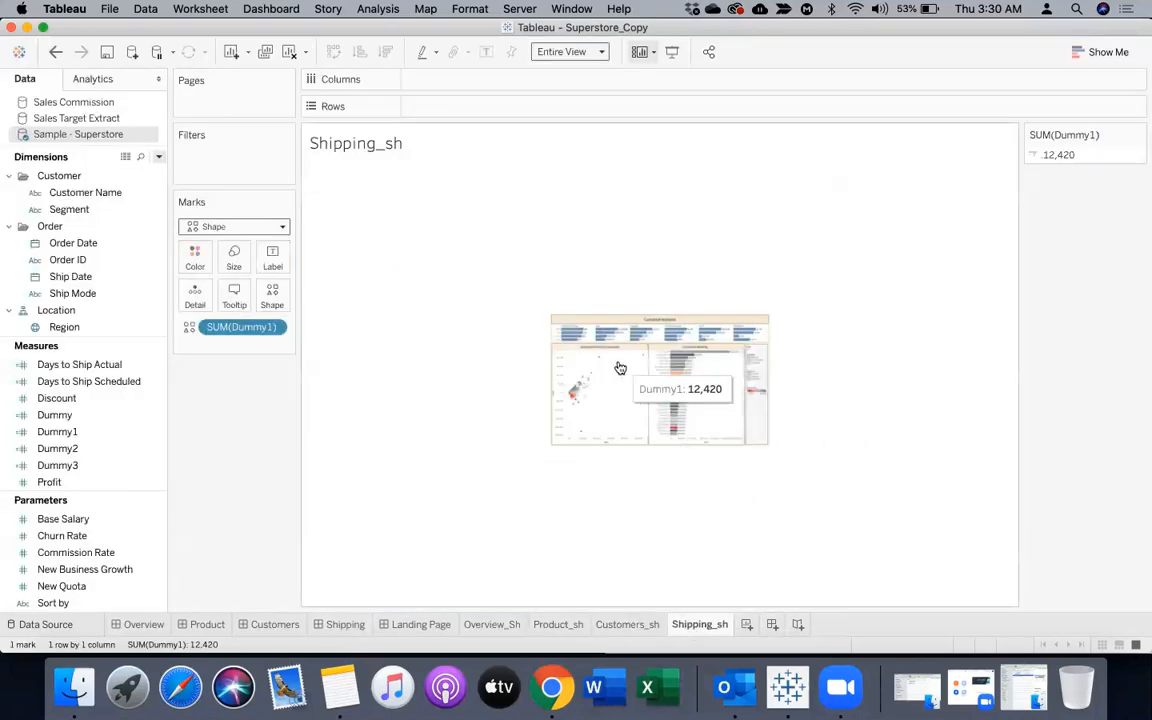
pyautogui.click(270, 297)
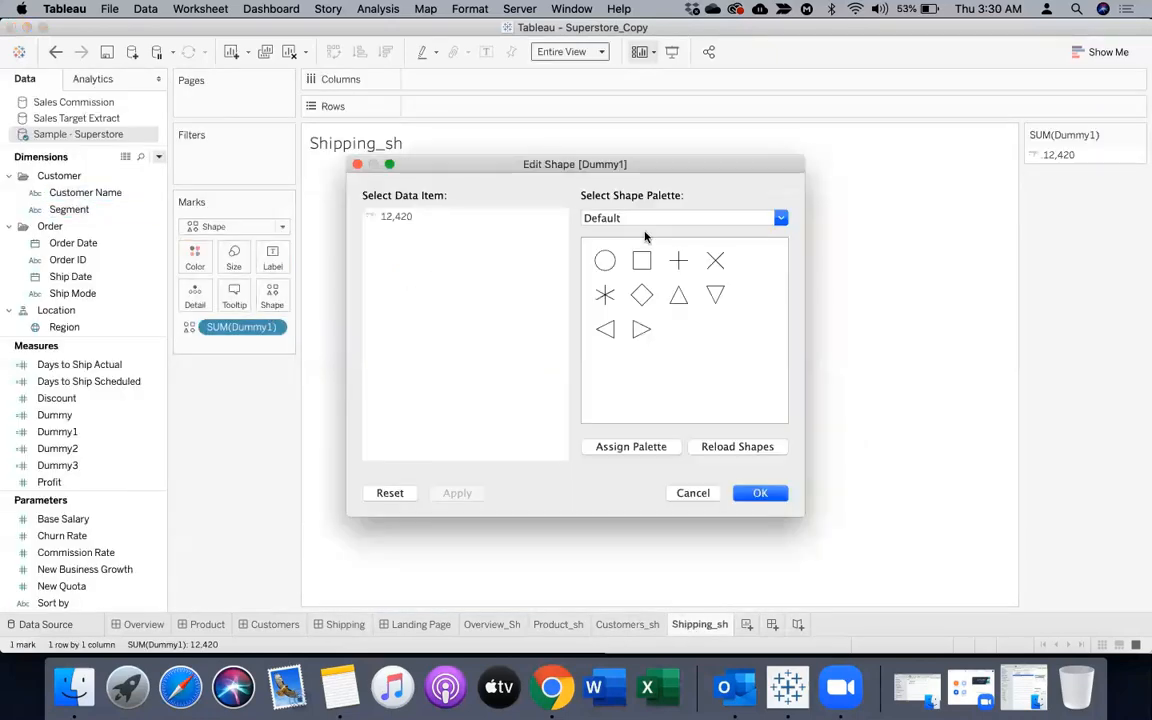
pyautogui.click(650, 218)
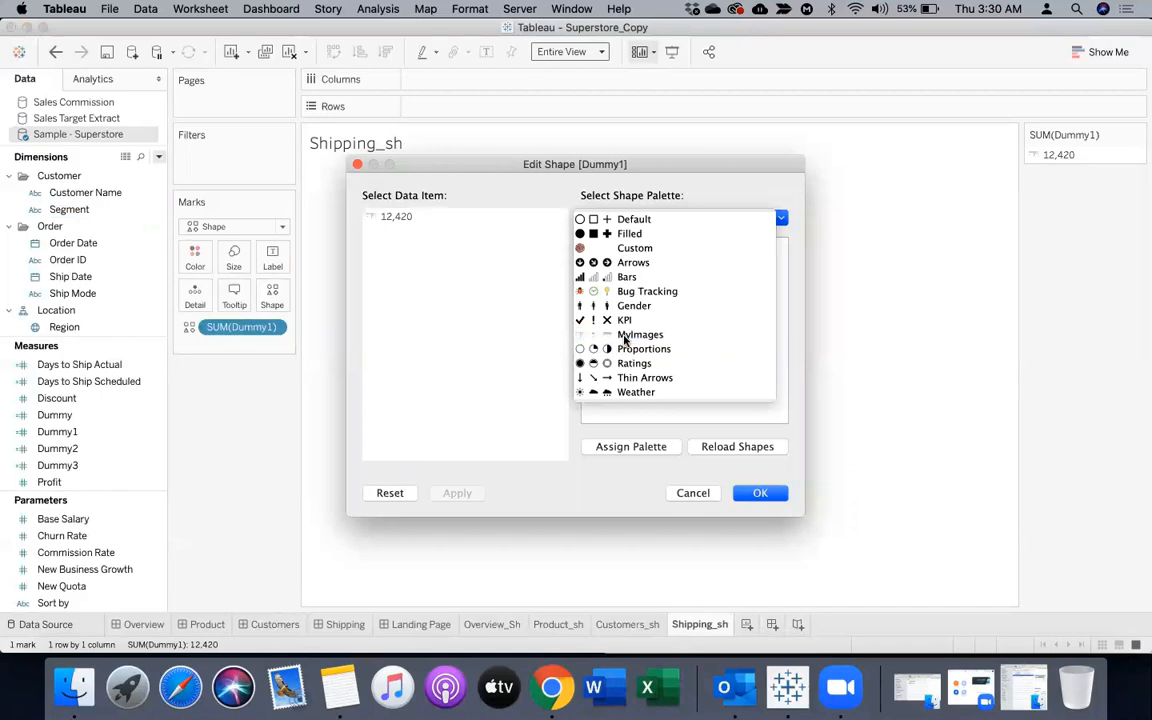
pyautogui.click(621, 334)
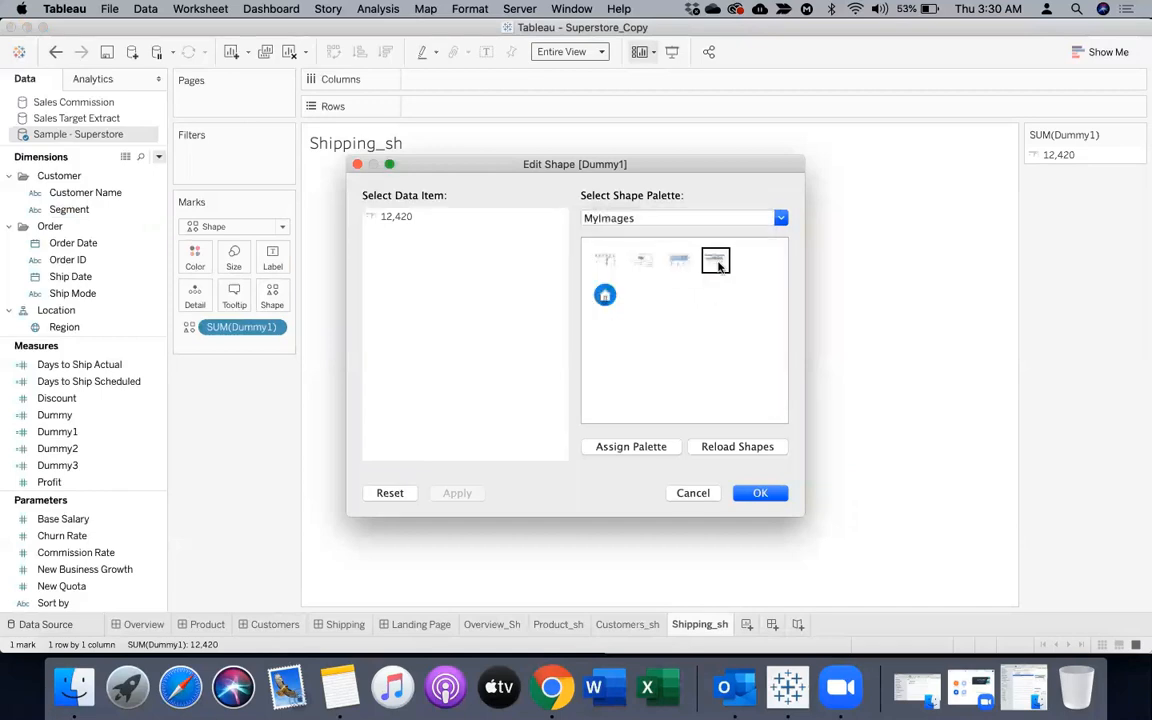
pyautogui.click(385, 216)
pyautogui.click(715, 261)
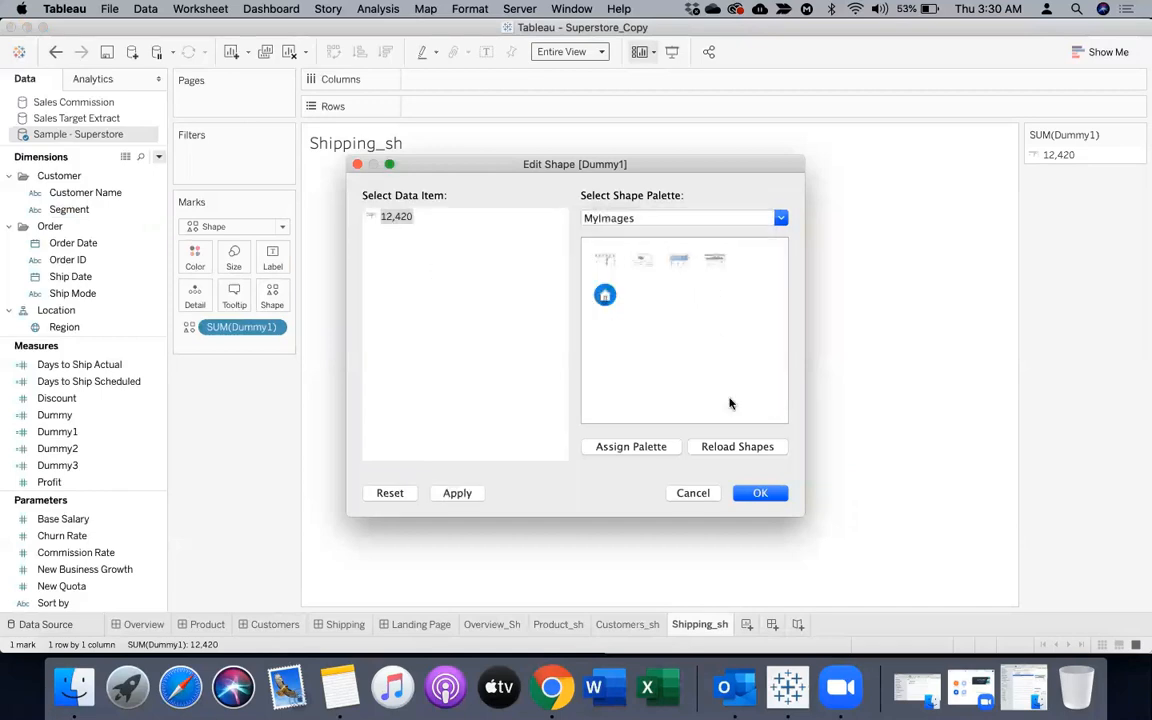
pyautogui.click(755, 492)
# Change the aggregation of Dummy1 on the Shipping_sh shape encoding to Count (Distinct)
pyautogui.click(275, 328)
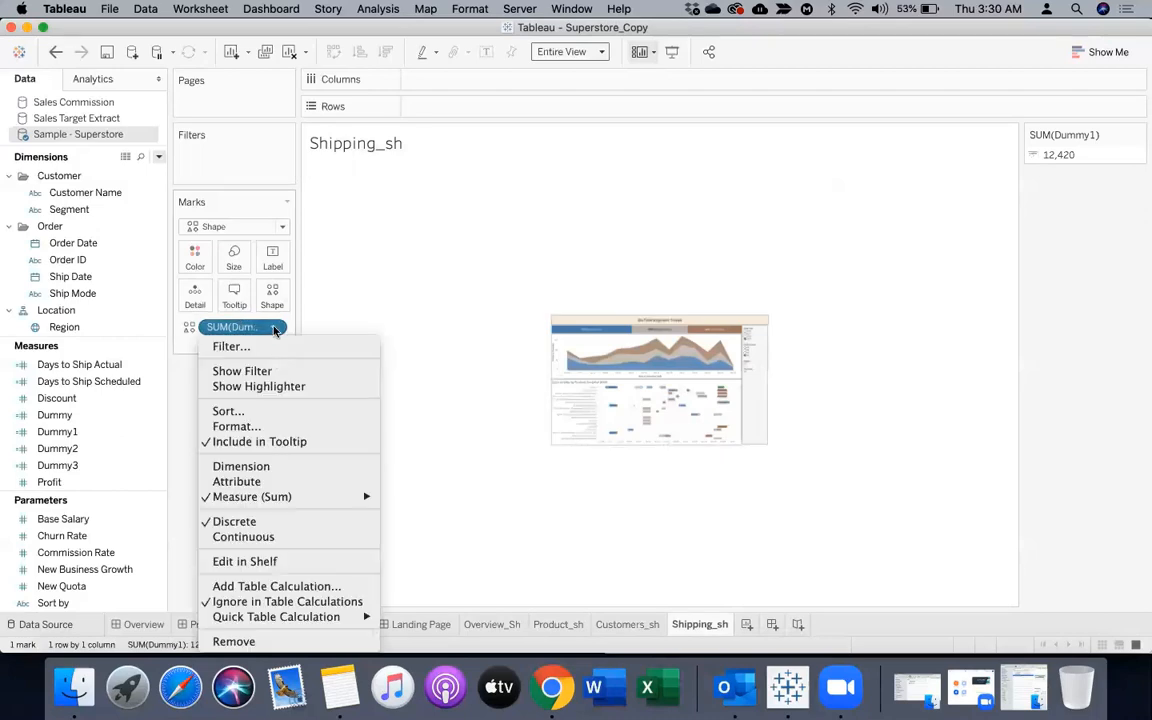
pyautogui.moveTo(337, 496)
pyautogui.click(420, 527)
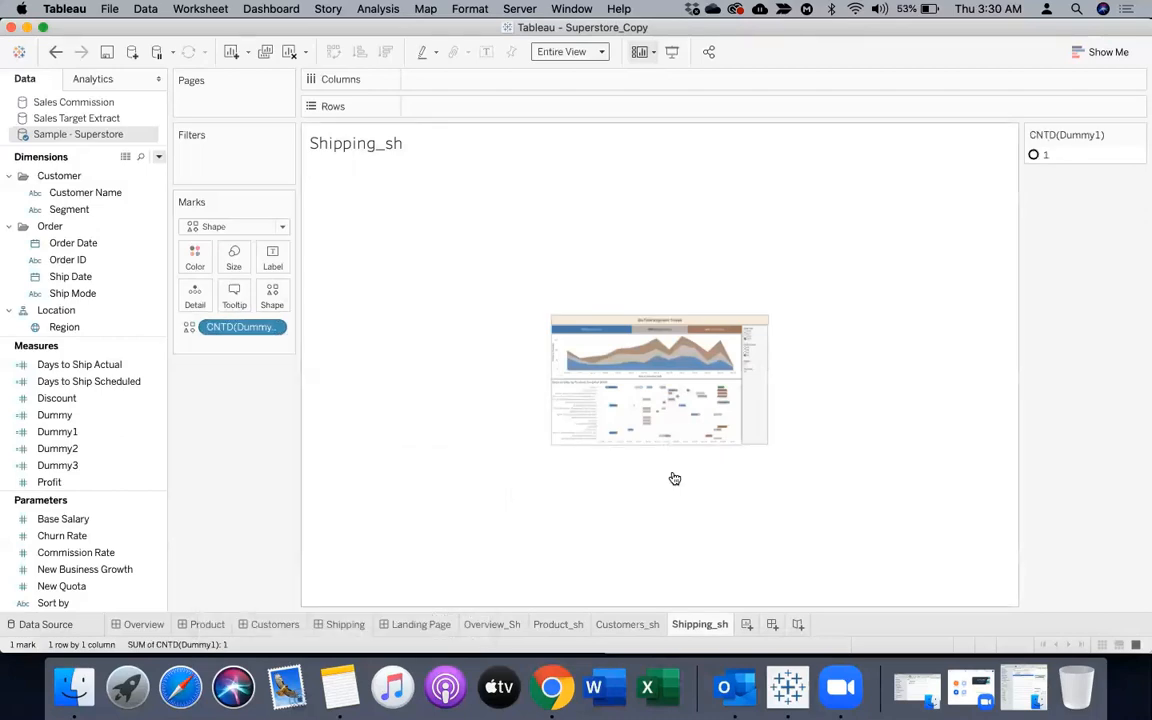
# Assign the fourth image of the MyImages shape palette to the distinct count of Dummy1 on Shipping_sh
pyautogui.click(269, 300)
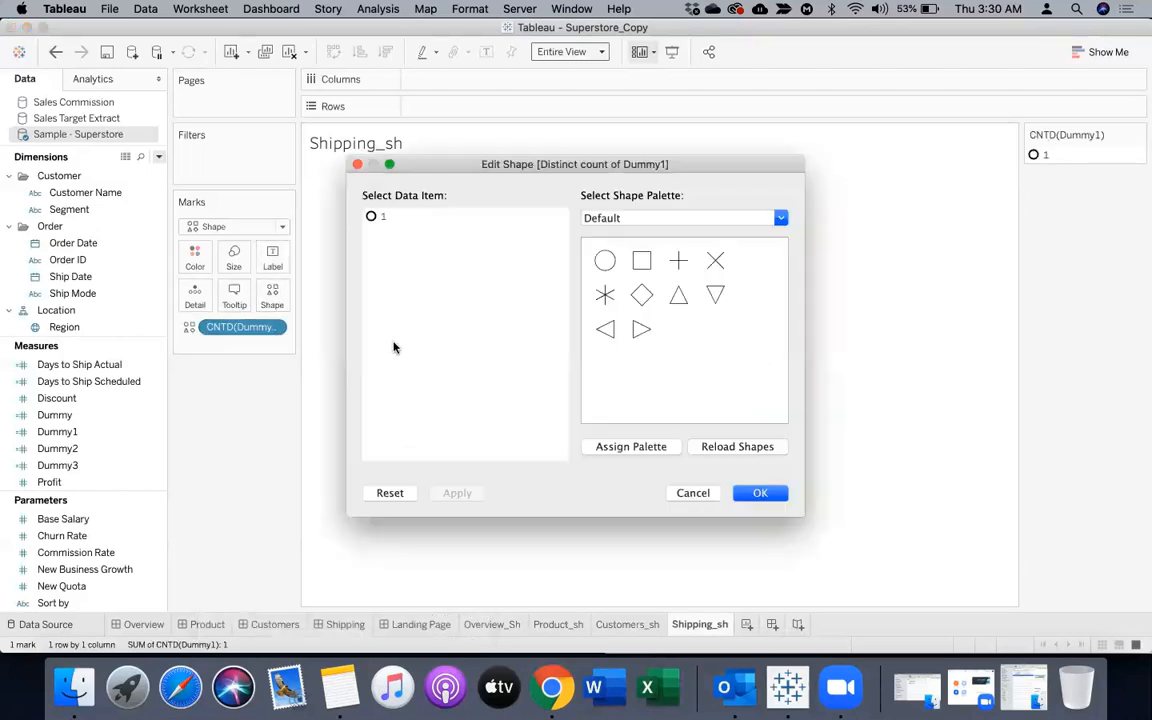
pyautogui.click(620, 219)
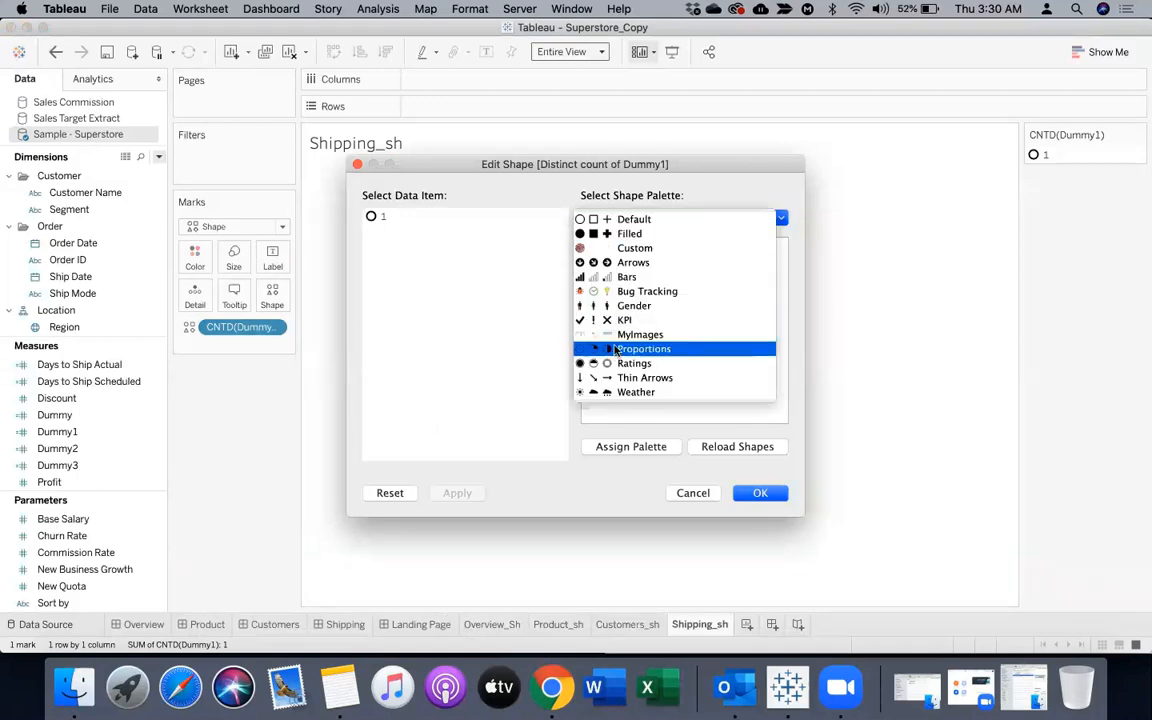
pyautogui.click(640, 334)
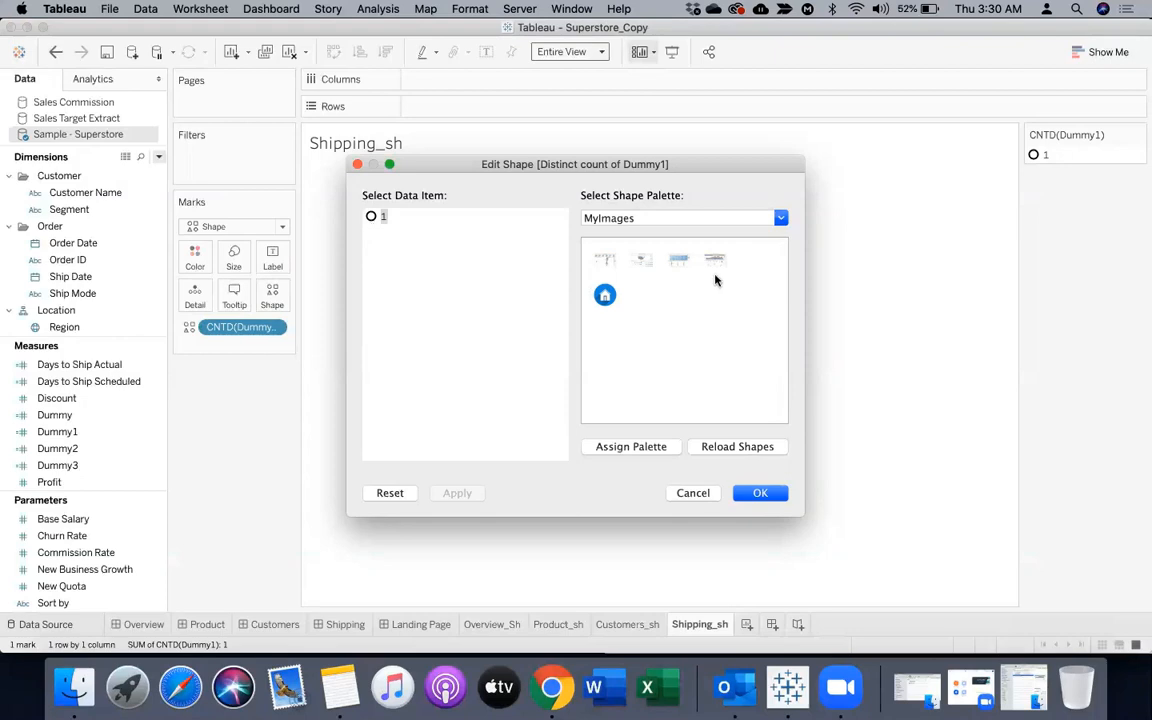
pyautogui.click(714, 259)
pyautogui.click(758, 492)
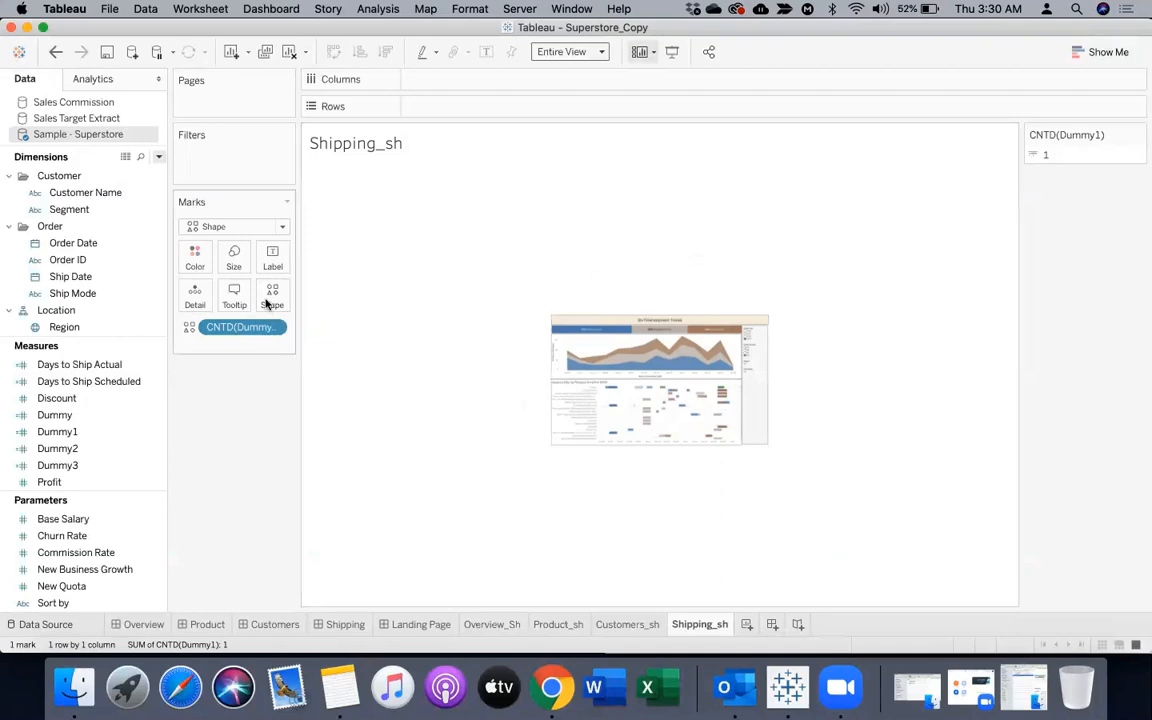
# Increase the mark size on Shipping_sh until the dashboard image nearly fills the view without being cropped
pyautogui.click(234, 256)
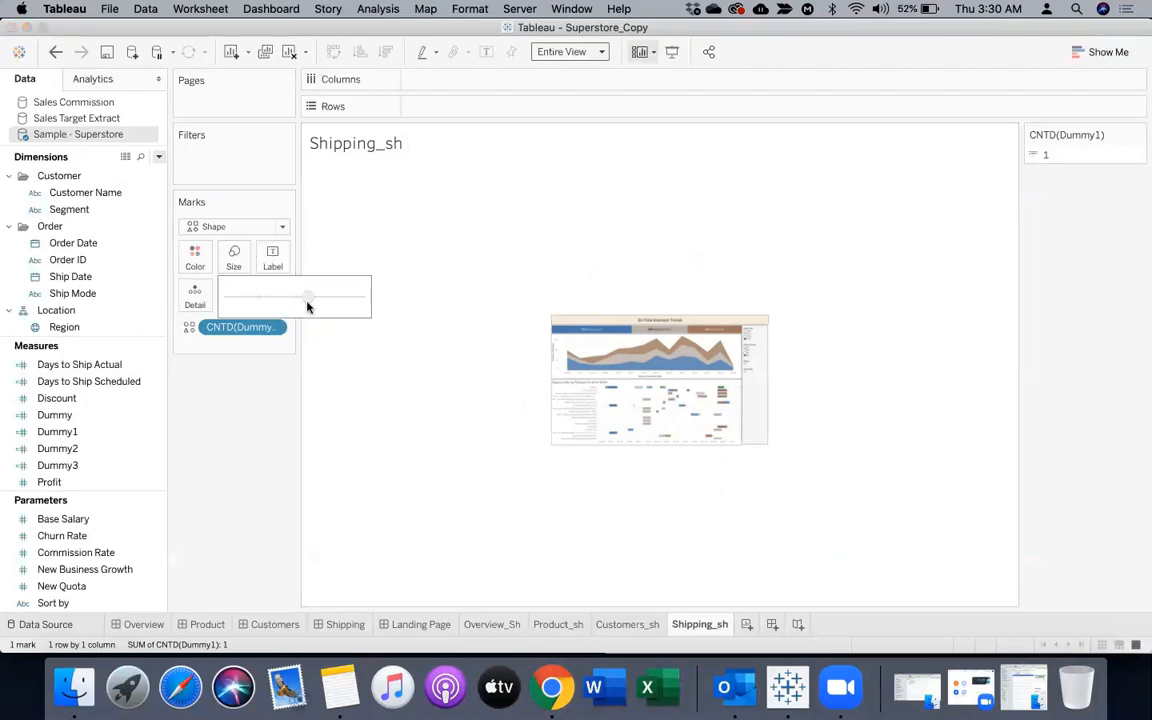
pyautogui.moveTo(307, 301); pyautogui.dragTo(313, 301)
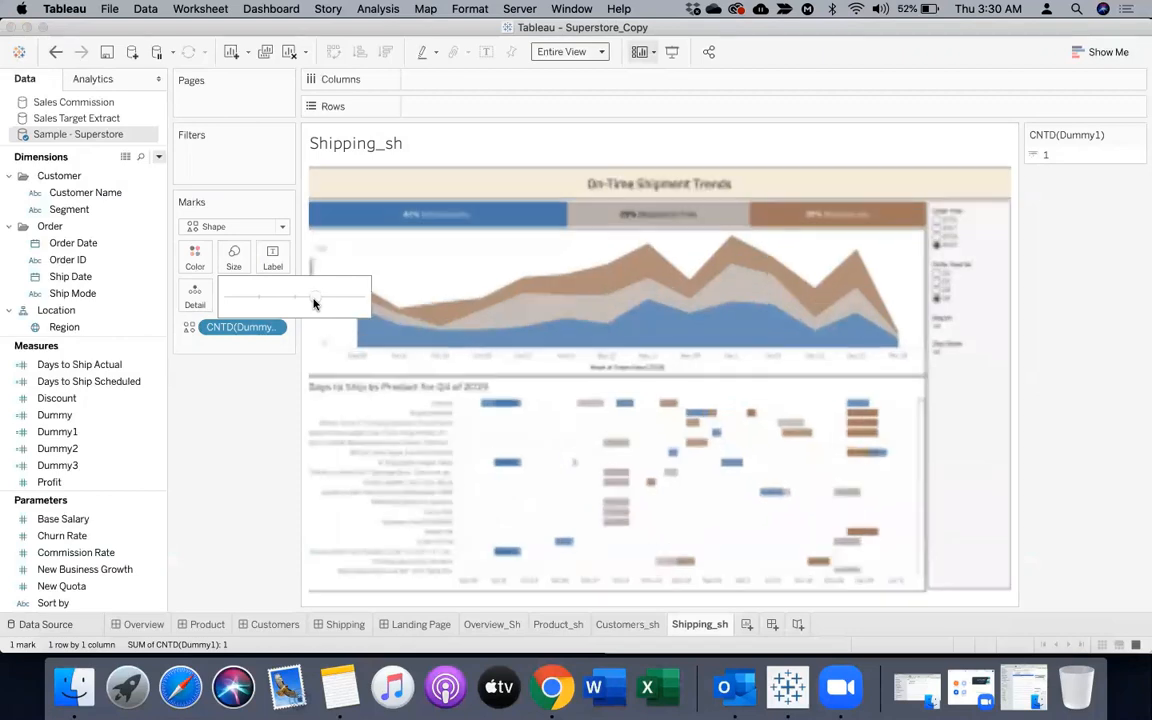
pyautogui.moveTo(313, 301); pyautogui.dragTo(310, 301)
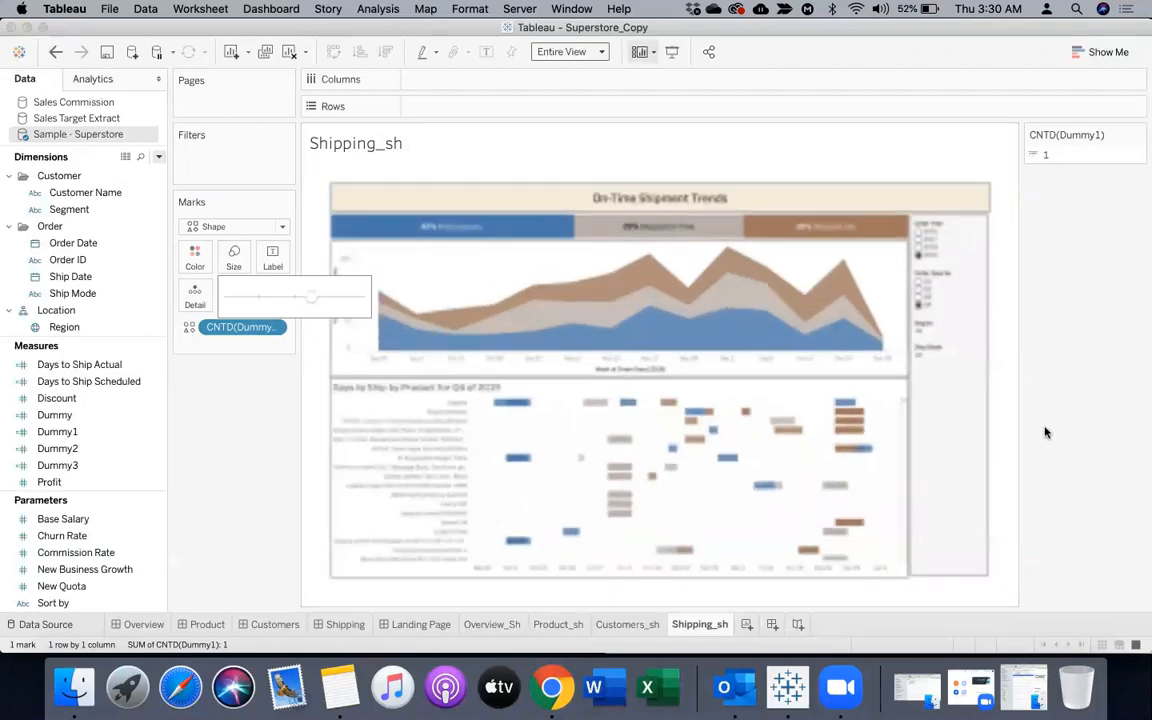
pyautogui.click(461, 178)
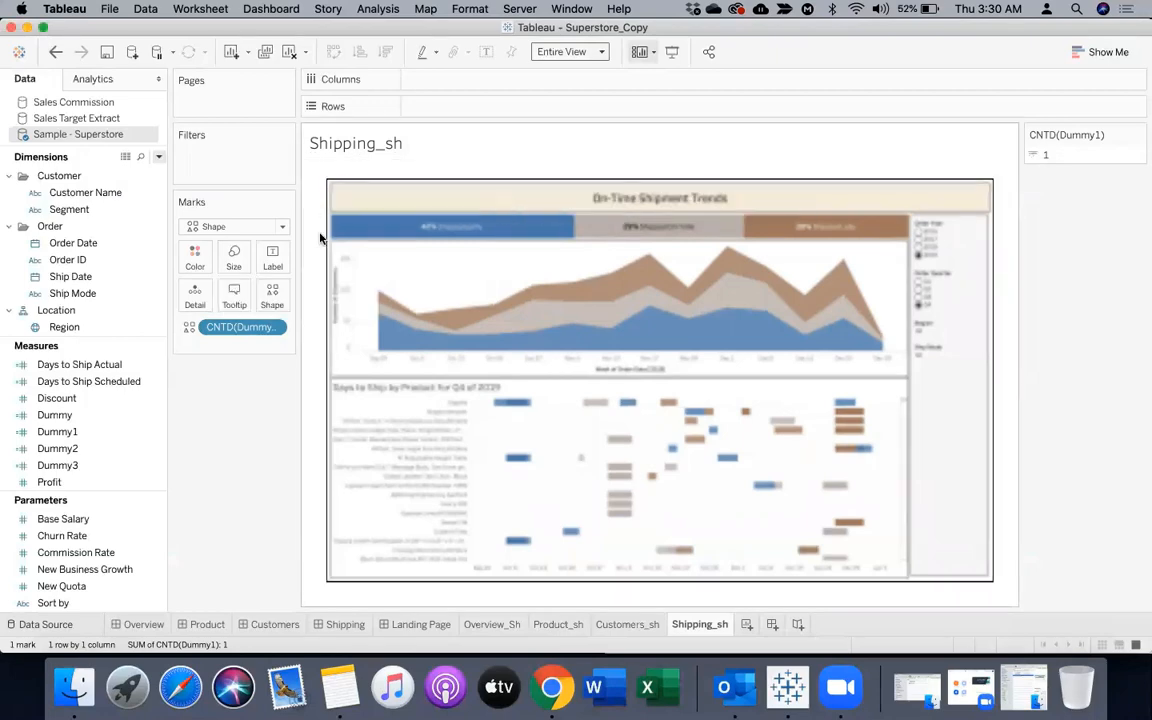
# Place Shipping_sh as a floating sheet beside Overview on the Landing Page, at about x 527, y 192, and remove its Dummy1 legend
pyautogui.click(398, 625)
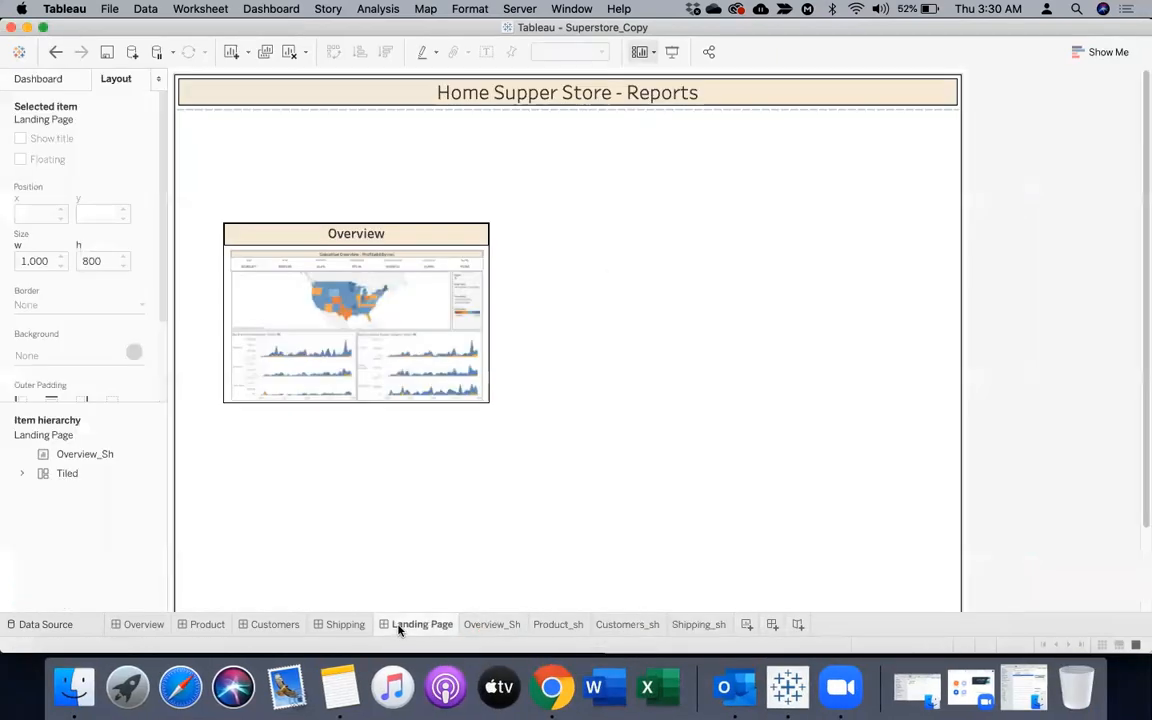
pyautogui.click(70, 80)
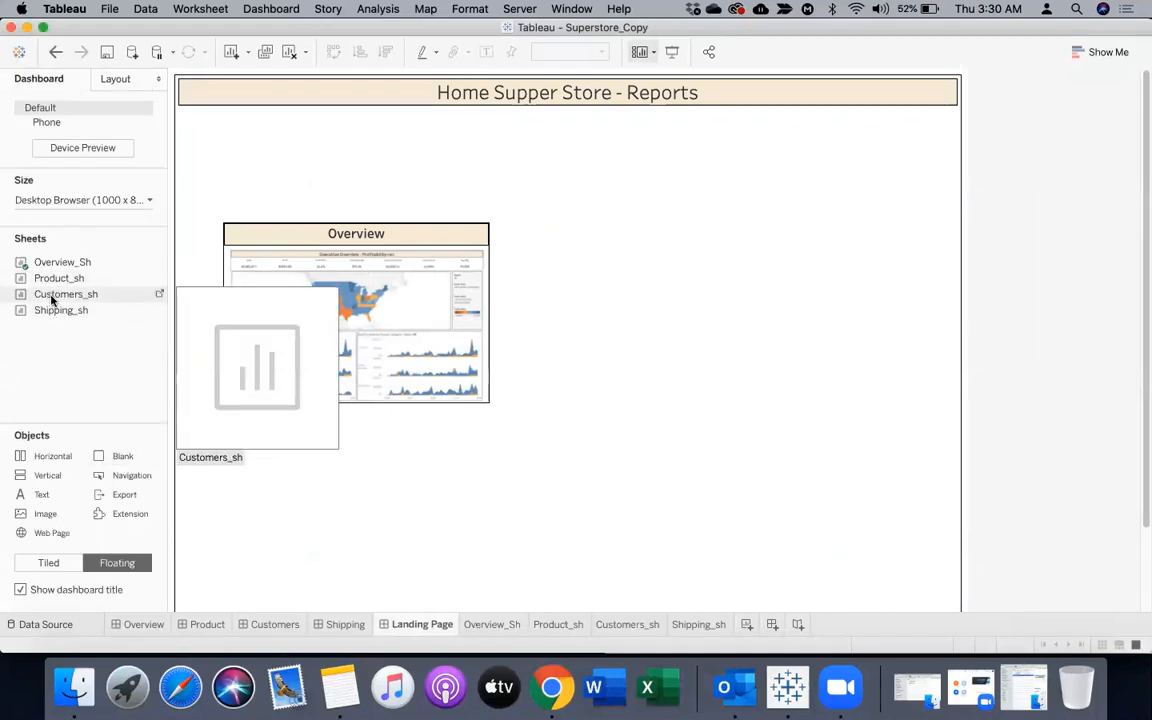
pyautogui.moveTo(60, 310); pyautogui.dragTo(588, 221)
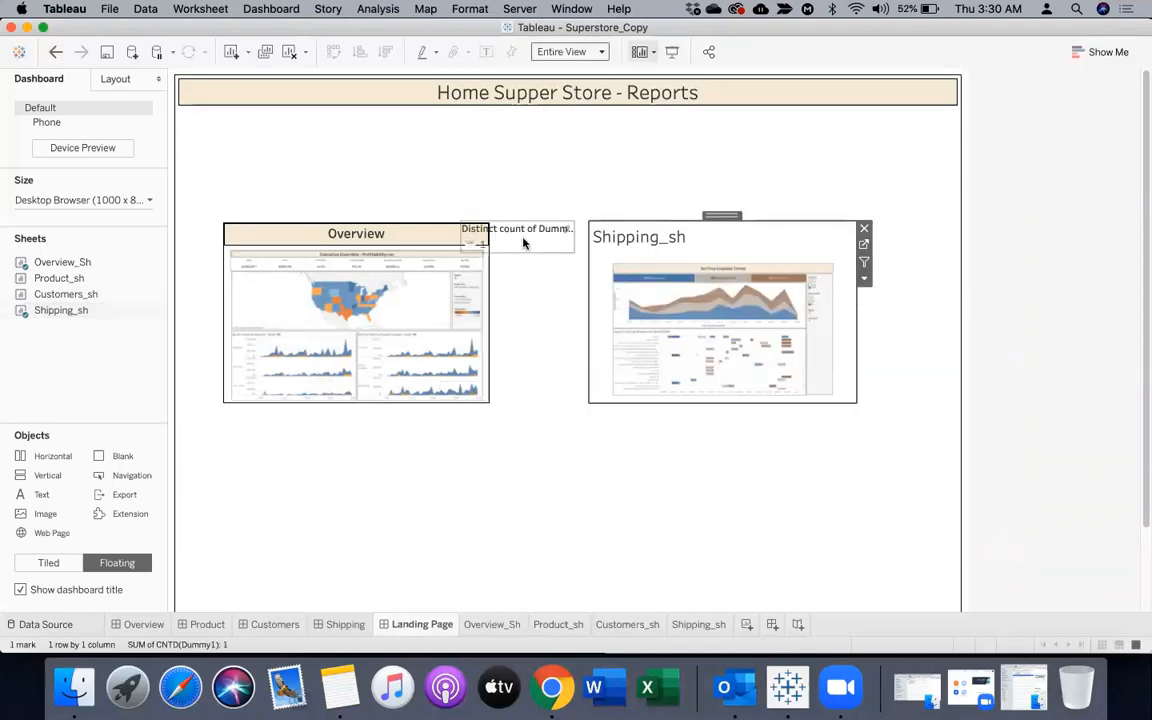
pyautogui.click(524, 238)
pyautogui.click(580, 230)
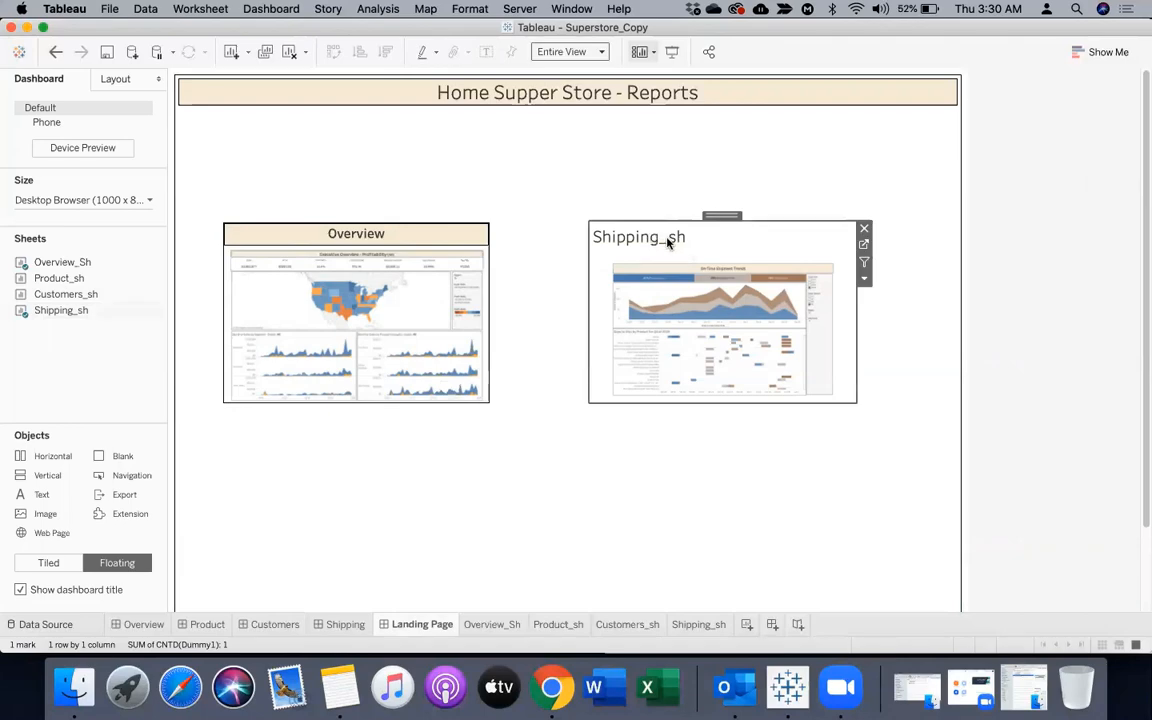
# Replace the Shipping_sh title on the Landing Page with Shipping, formatted bold, centred and size 12
pyautogui.doubleClick(650, 237)
pyautogui.moveTo(248, 286); pyautogui.dragTo(201, 281)
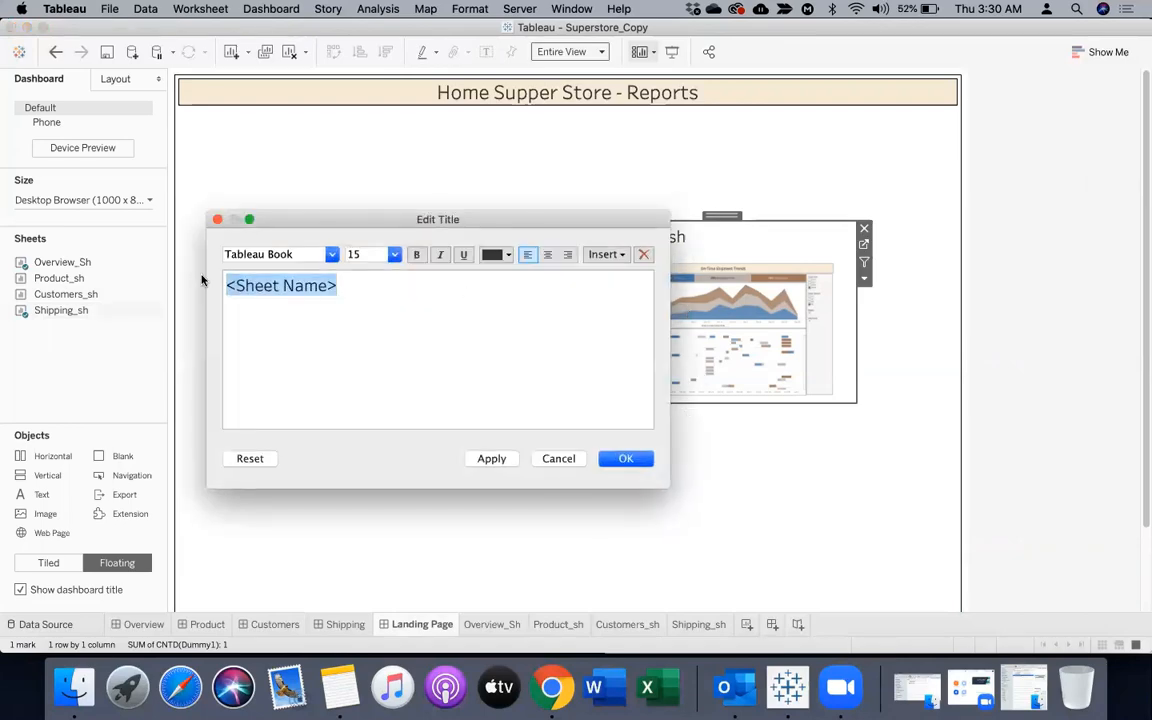
pyautogui.write('Shippin')
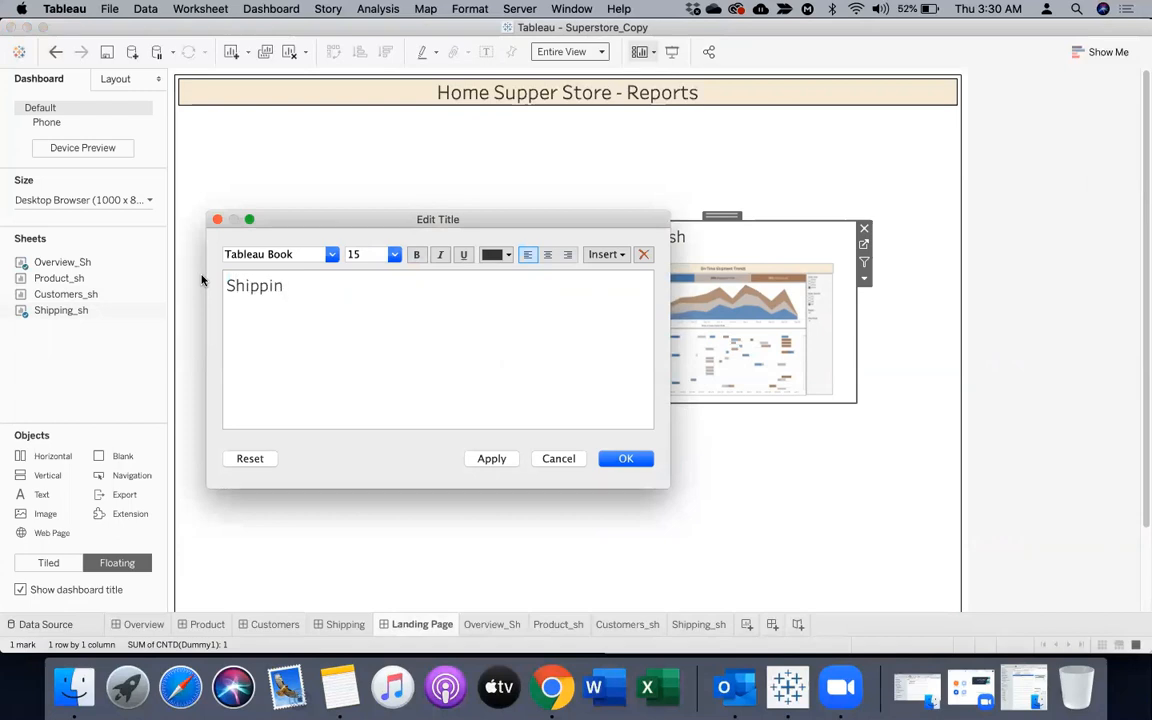
pyautogui.write('g')
pyautogui.moveTo(324, 293); pyautogui.dragTo(152, 284)
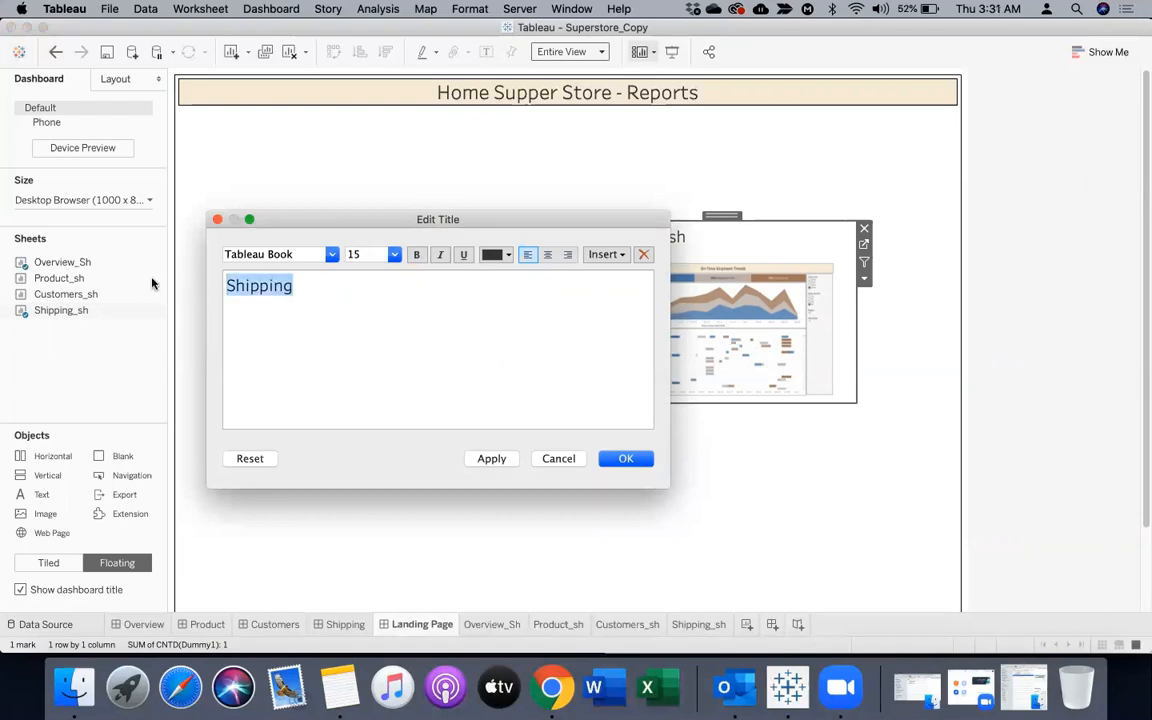
pyautogui.click(391, 256)
pyautogui.click(352, 331)
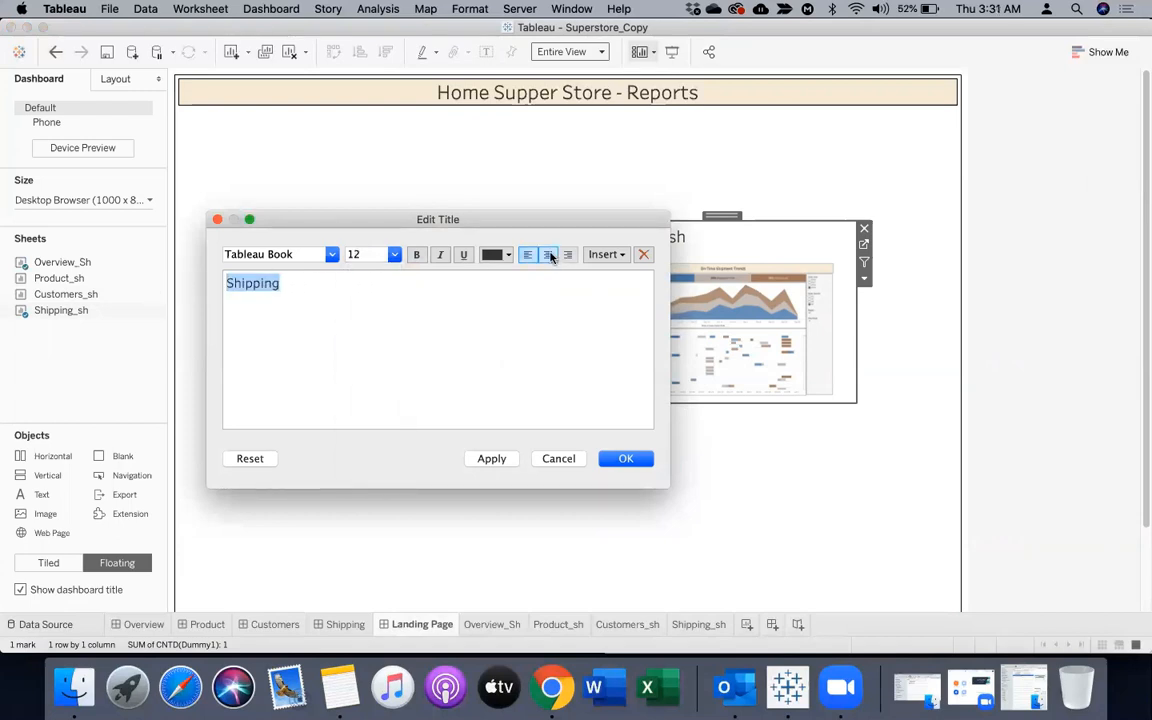
pyautogui.click(548, 255)
pyautogui.click(416, 256)
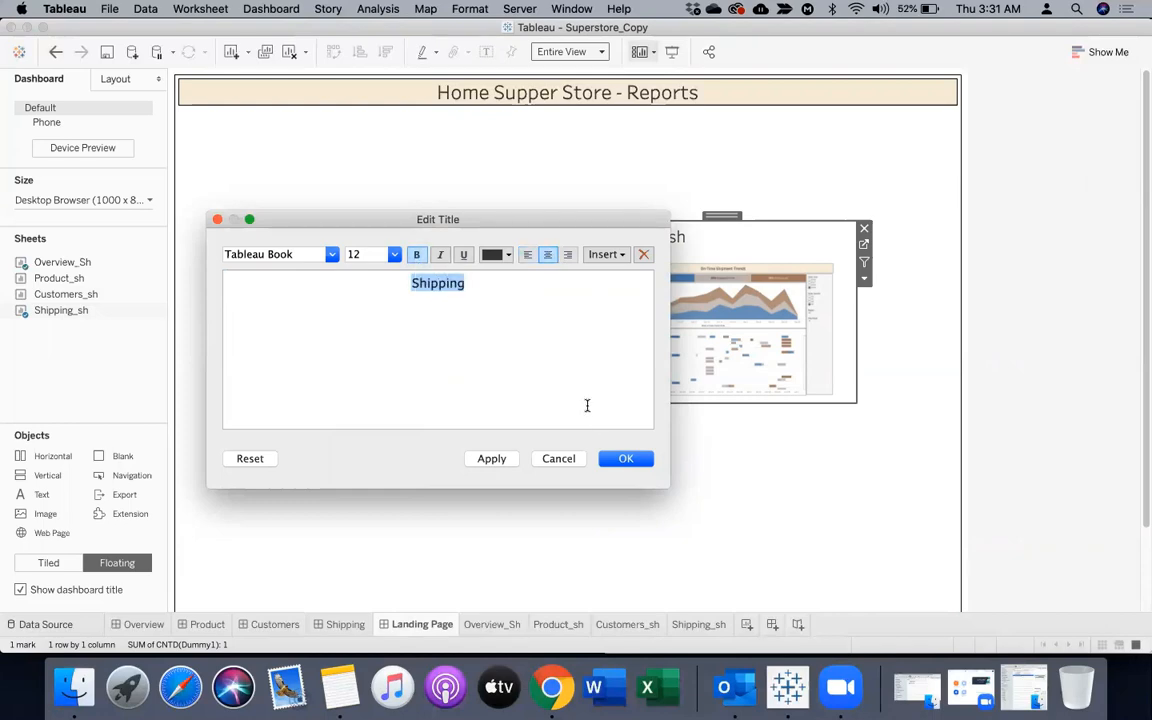
pyautogui.click(624, 460)
# Format the Shipping title with light beige shading and a thin solid border, matching the Overview title
pyautogui.rightClick(797, 230)
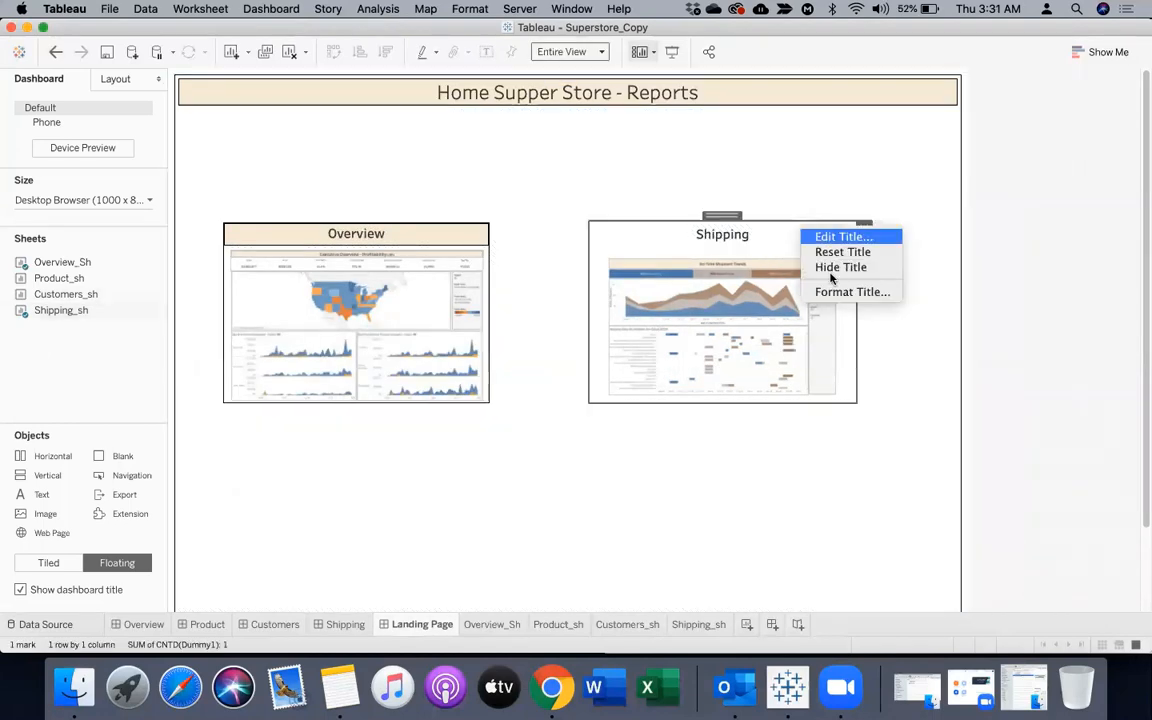
pyautogui.click(822, 292)
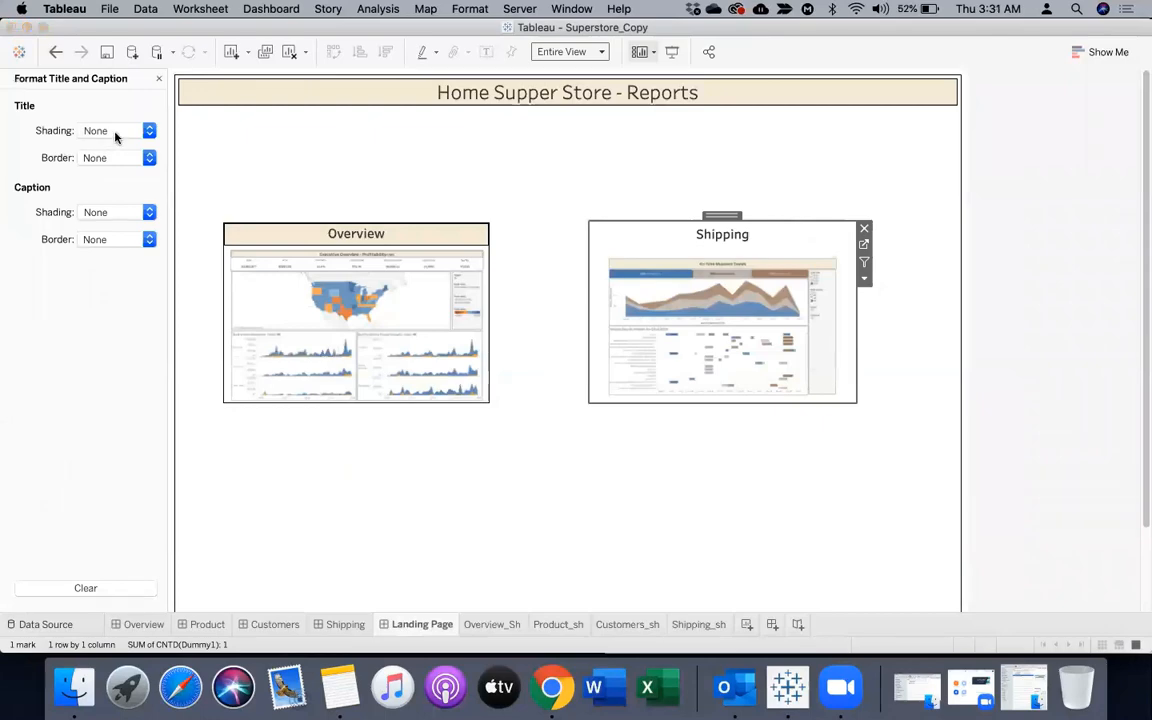
pyautogui.click(115, 131)
pyautogui.click(185, 162)
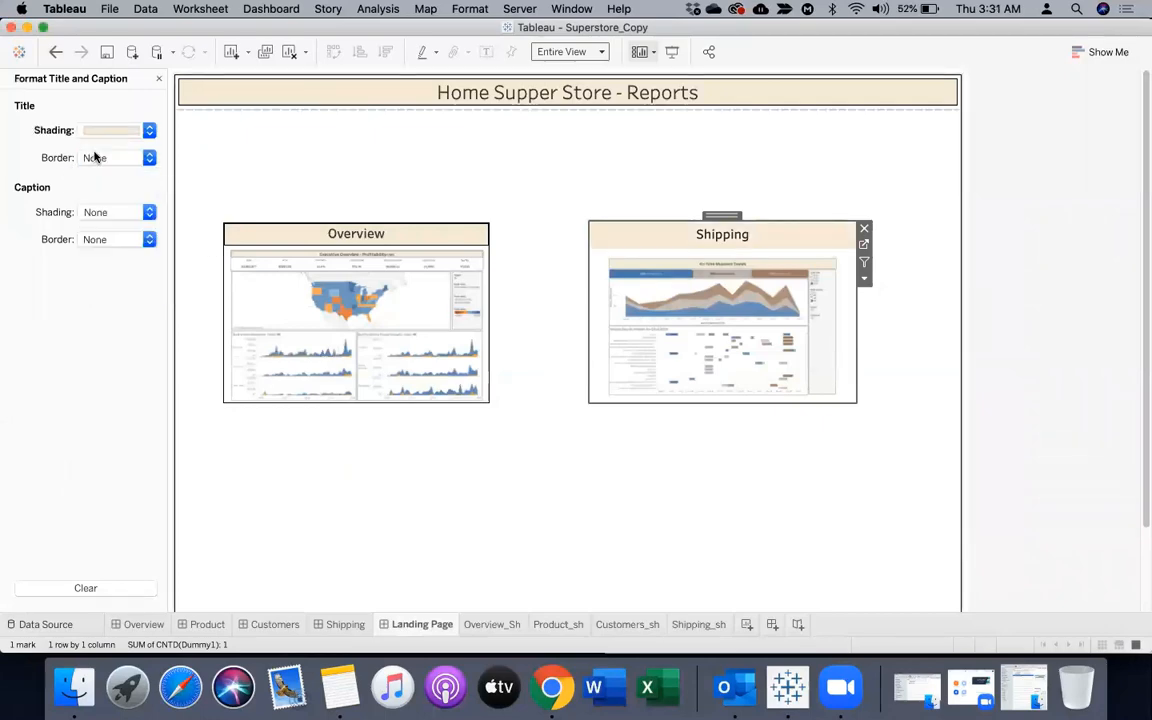
pyautogui.click(95, 157)
pyautogui.click(91, 262)
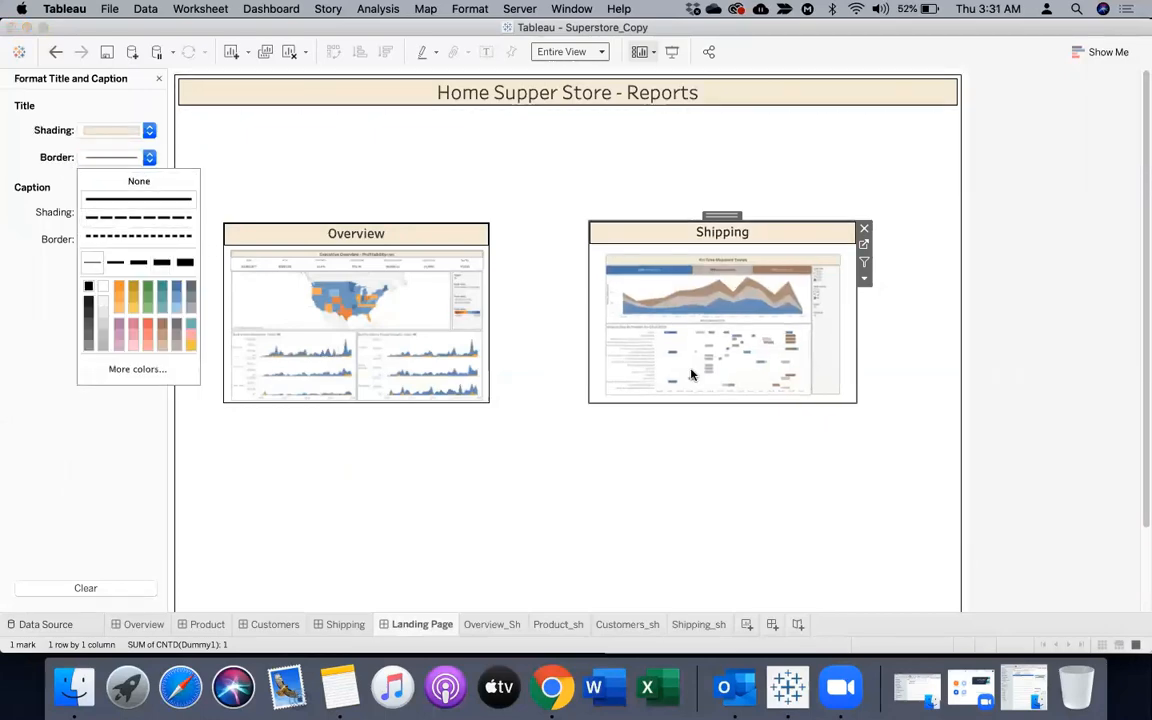
pyautogui.click(121, 82)
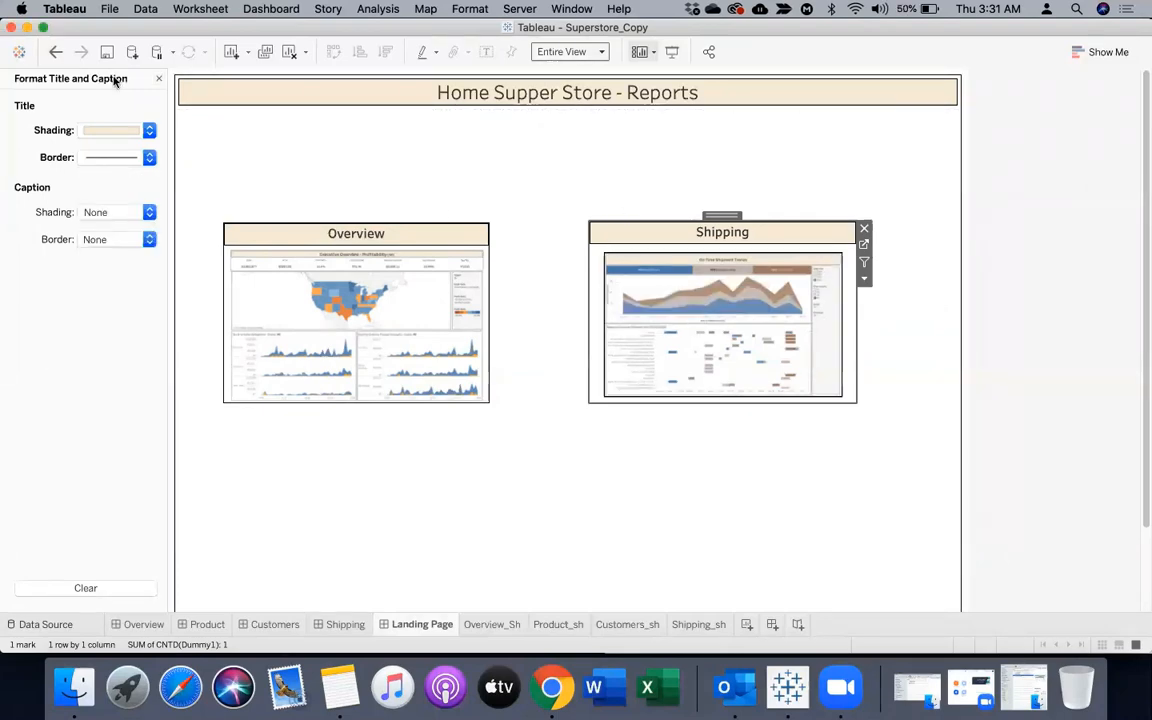
pyautogui.click(158, 78)
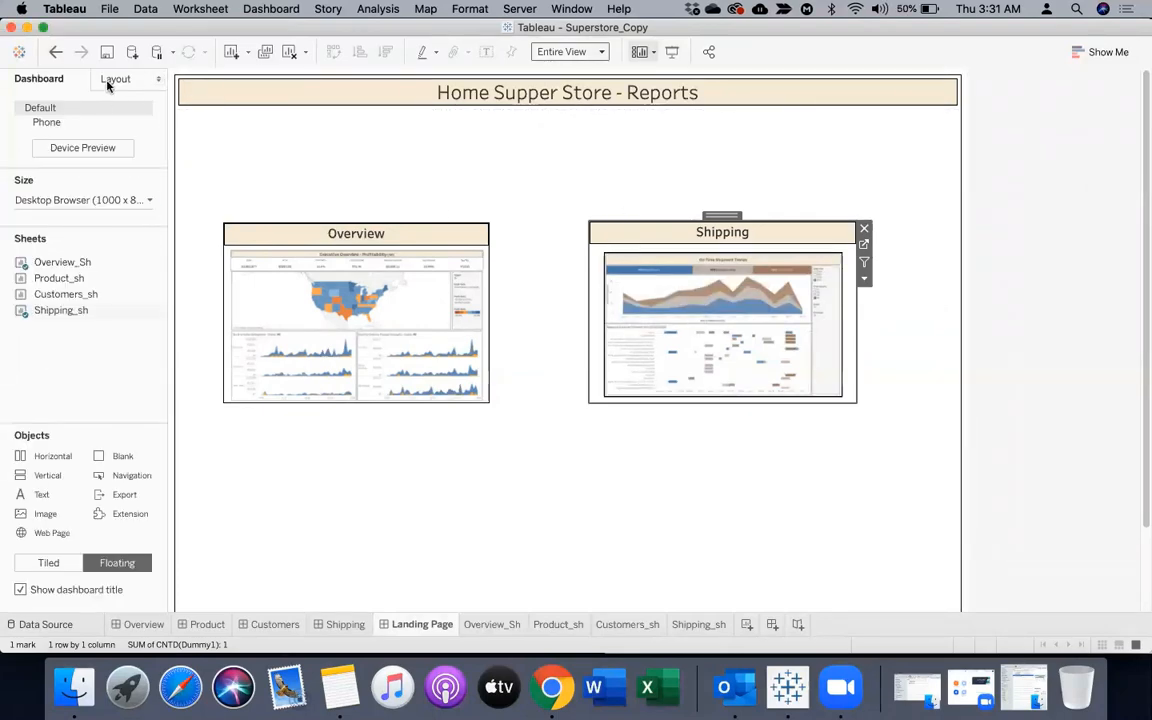
# Give the floating Shipping_sh item on the Landing Page a thin solid black border and keep it selected
pyautogui.click(108, 80)
pyautogui.click(80, 305)
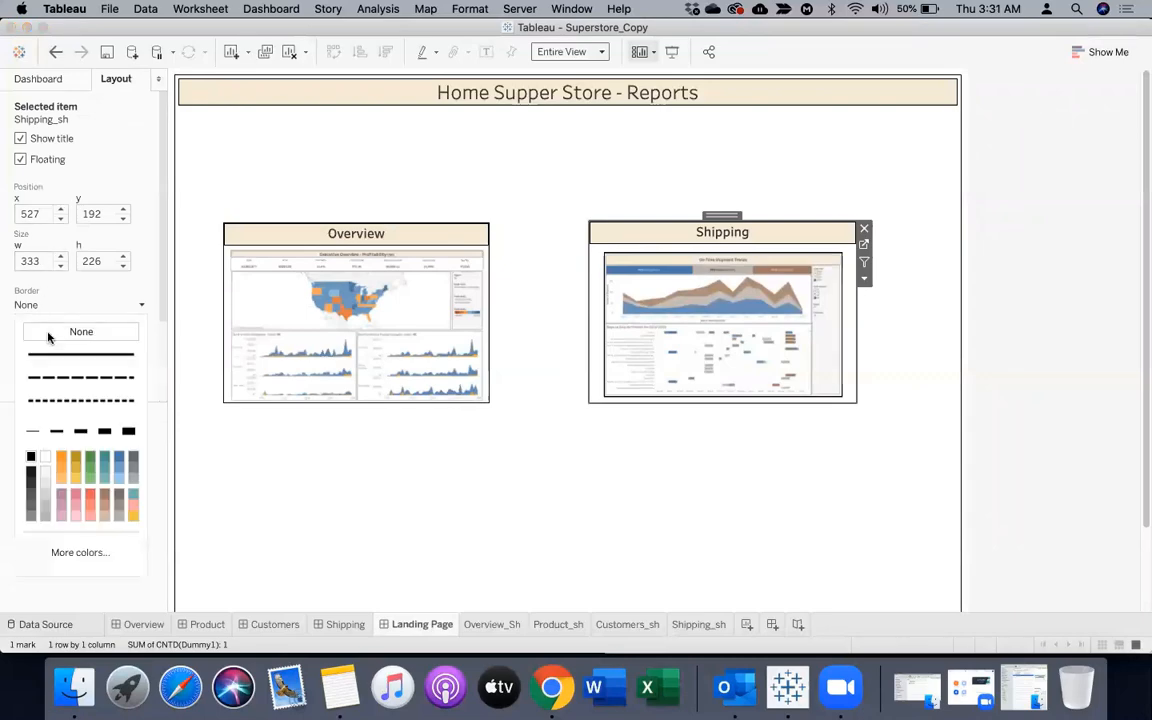
pyautogui.click(30, 457)
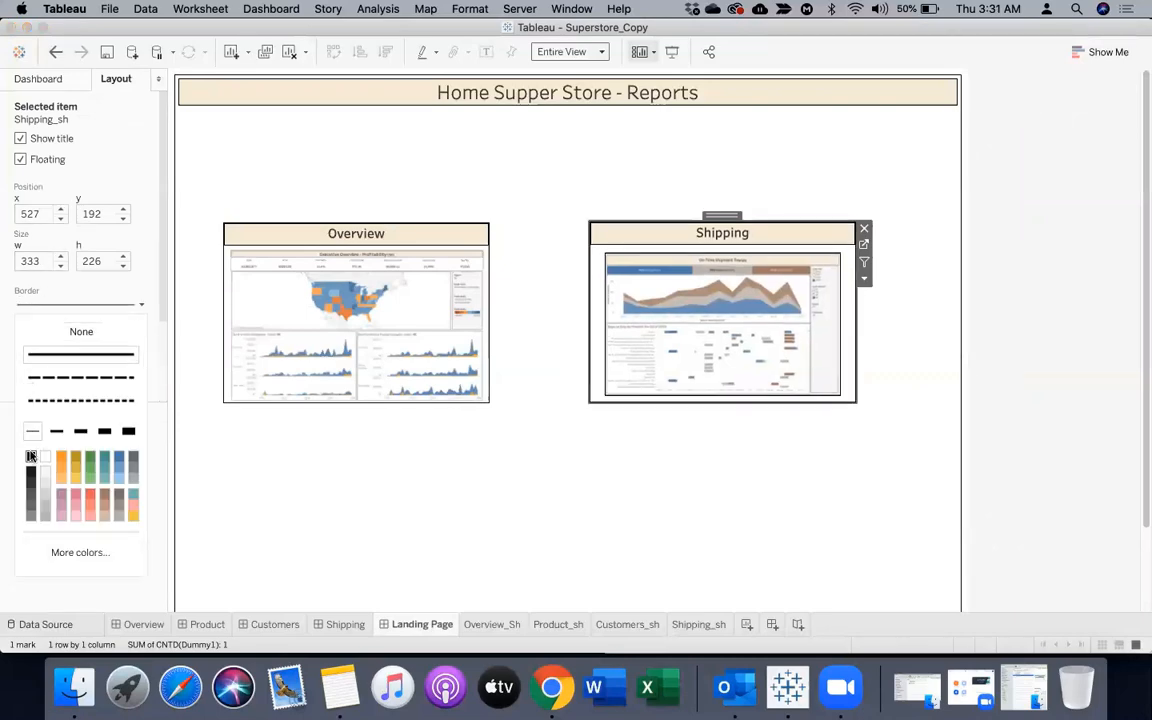
pyautogui.click(709, 573)
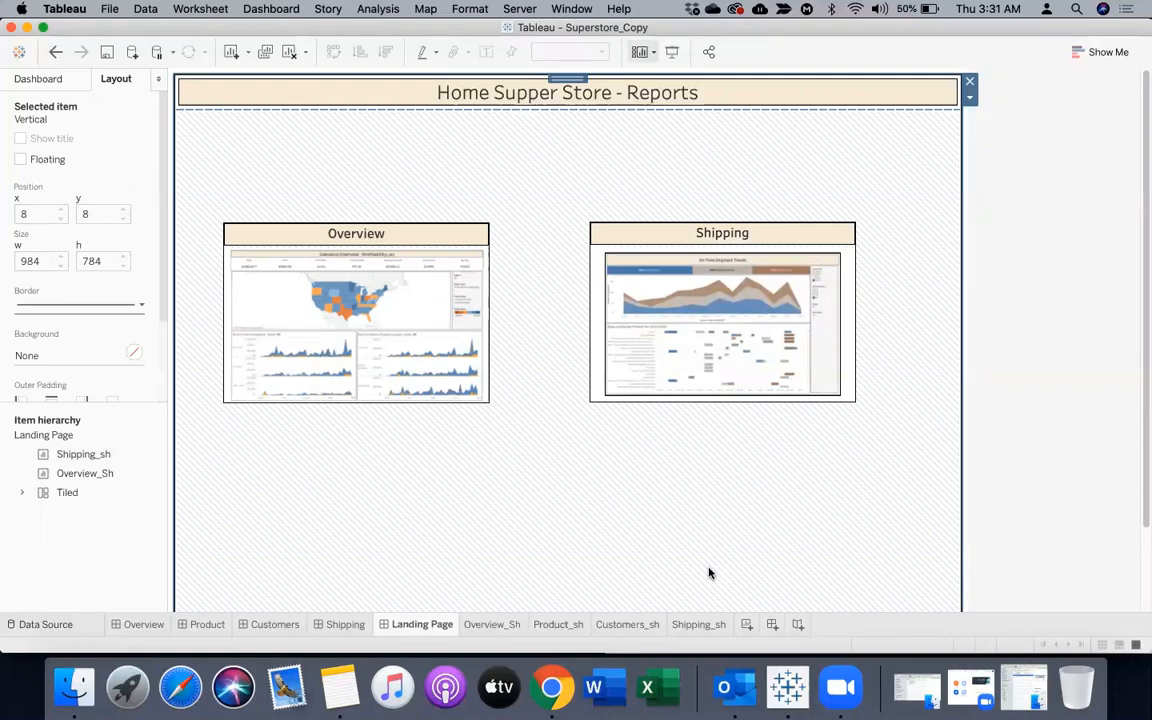
pyautogui.click(768, 231)
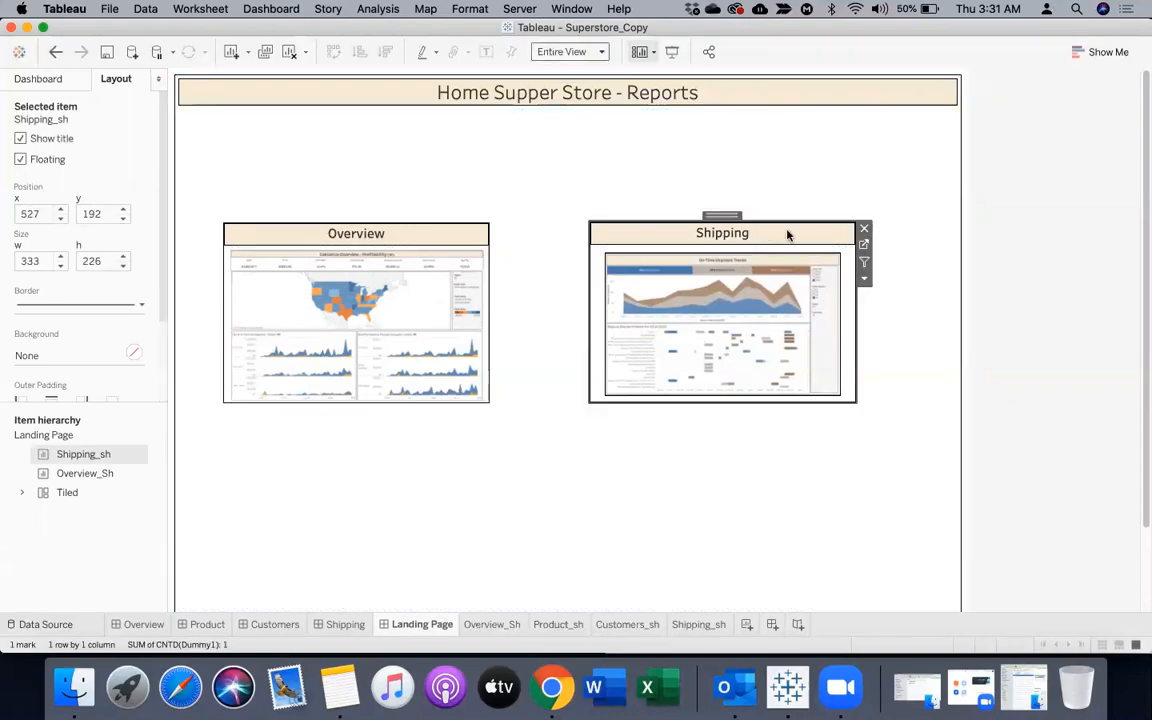
# Enlarge the shape mark on Shipping_sh so the screenshot fills its frame, and return to the Landing Page
pyautogui.click(863, 246)
pyautogui.click(234, 257)
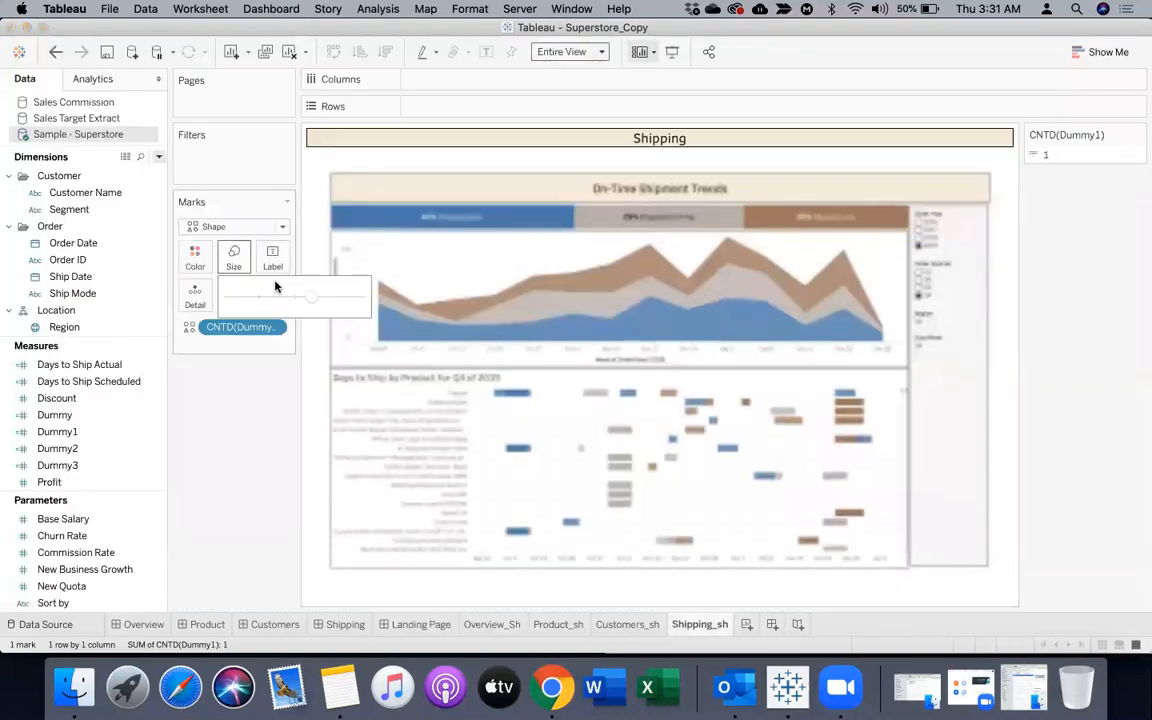
pyautogui.moveTo(306, 298); pyautogui.dragTo(322, 298)
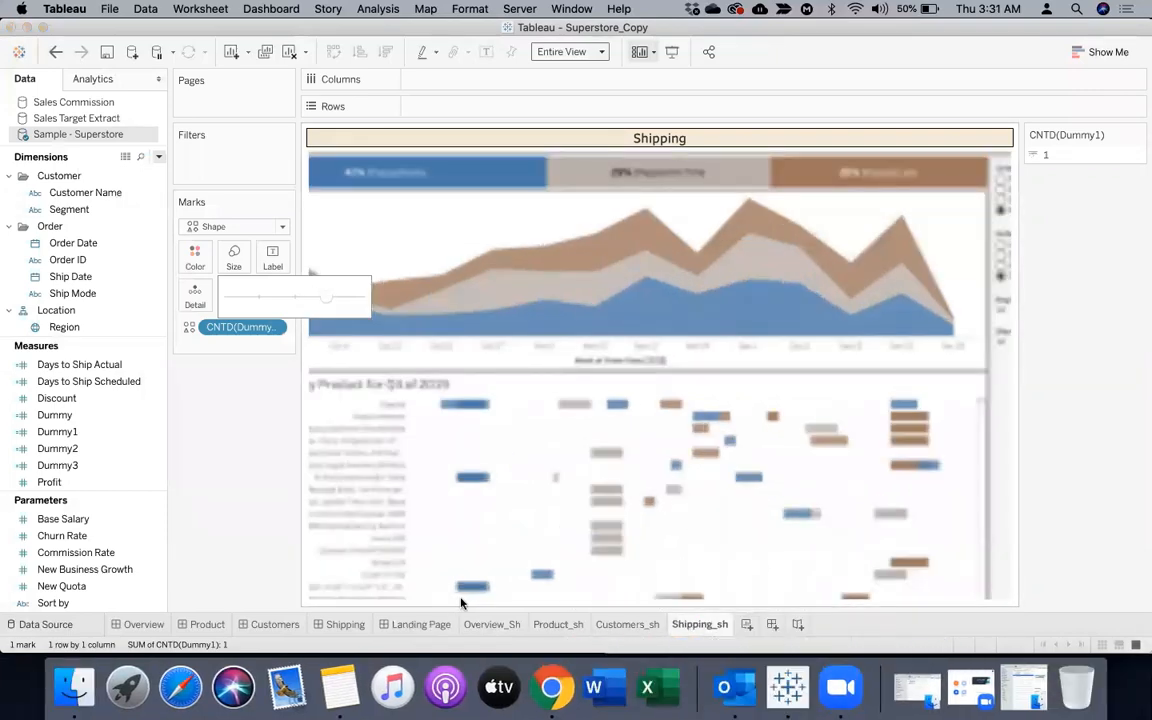
pyautogui.click(408, 628)
pyautogui.click(1005, 422)
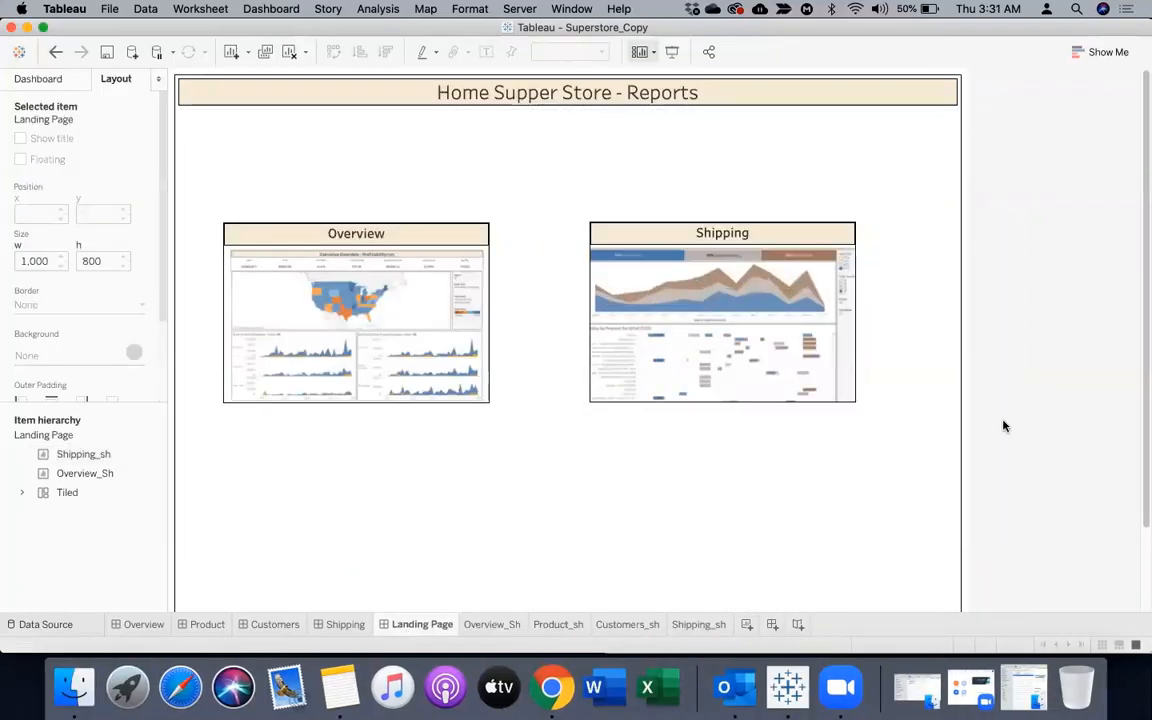
pyautogui.scroll(-3, 1142, 327)
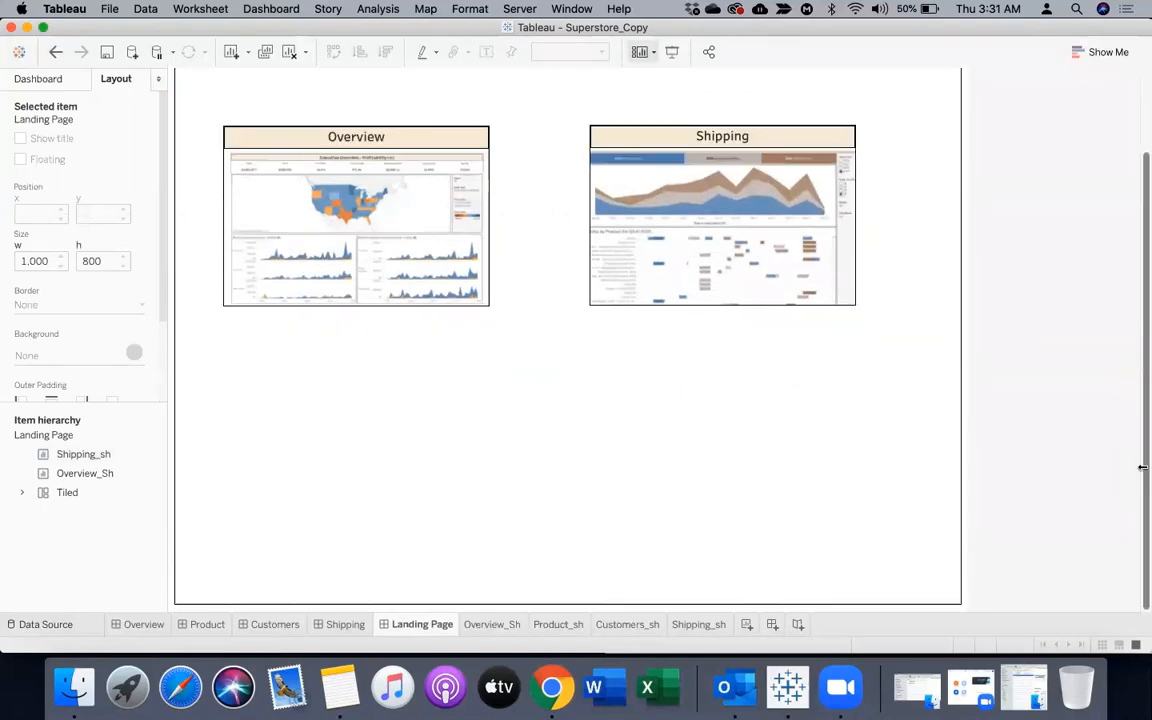
pyautogui.click(512, 460)
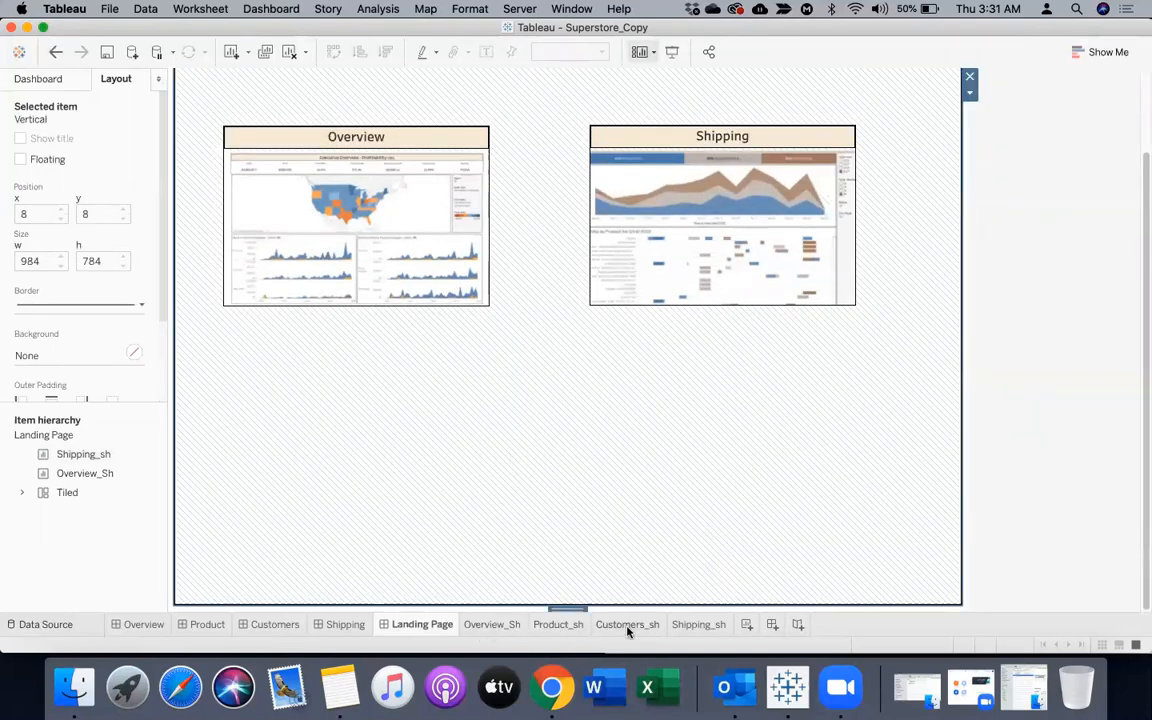
# On the Customers_sh worksheet, set the mark type to Shape and assign Dummy2 to Shape
pyautogui.click(275, 624)
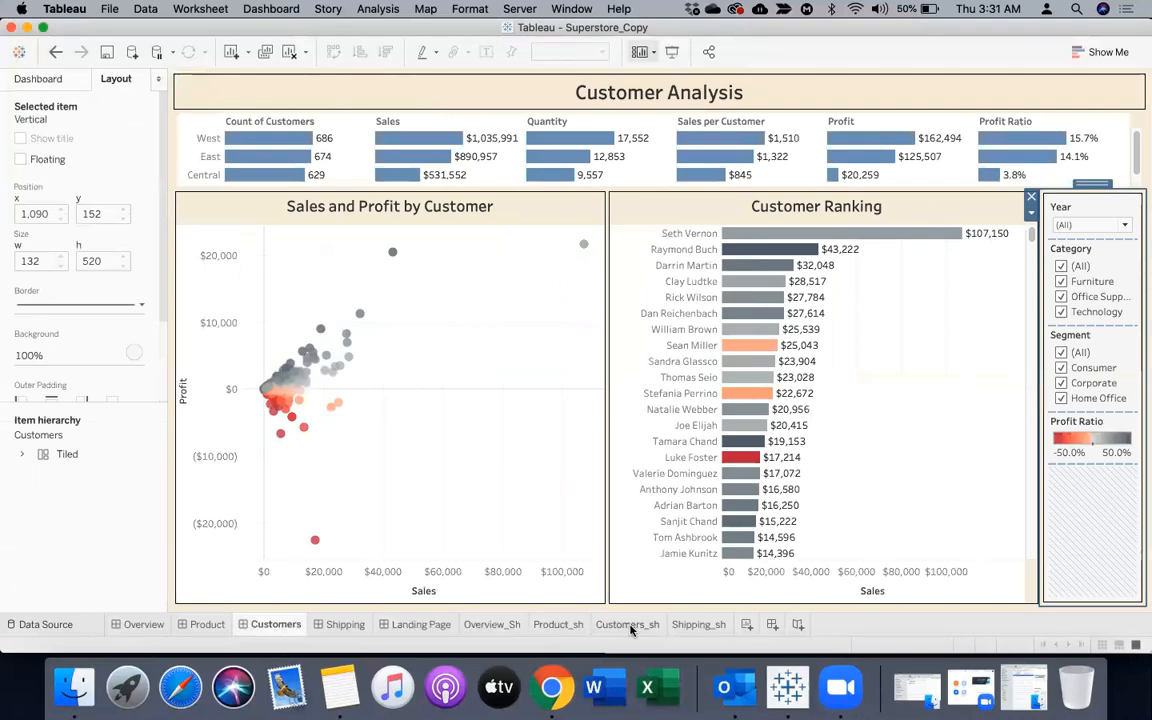
pyautogui.click(627, 624)
pyautogui.moveTo(62, 449)
pyautogui.mouseDown()
pyautogui.moveTo(165, 388)
pyautogui.moveTo(291, 237)
pyautogui.moveTo(67, 458)
pyautogui.moveTo(52, 448)
pyautogui.mouseUp()
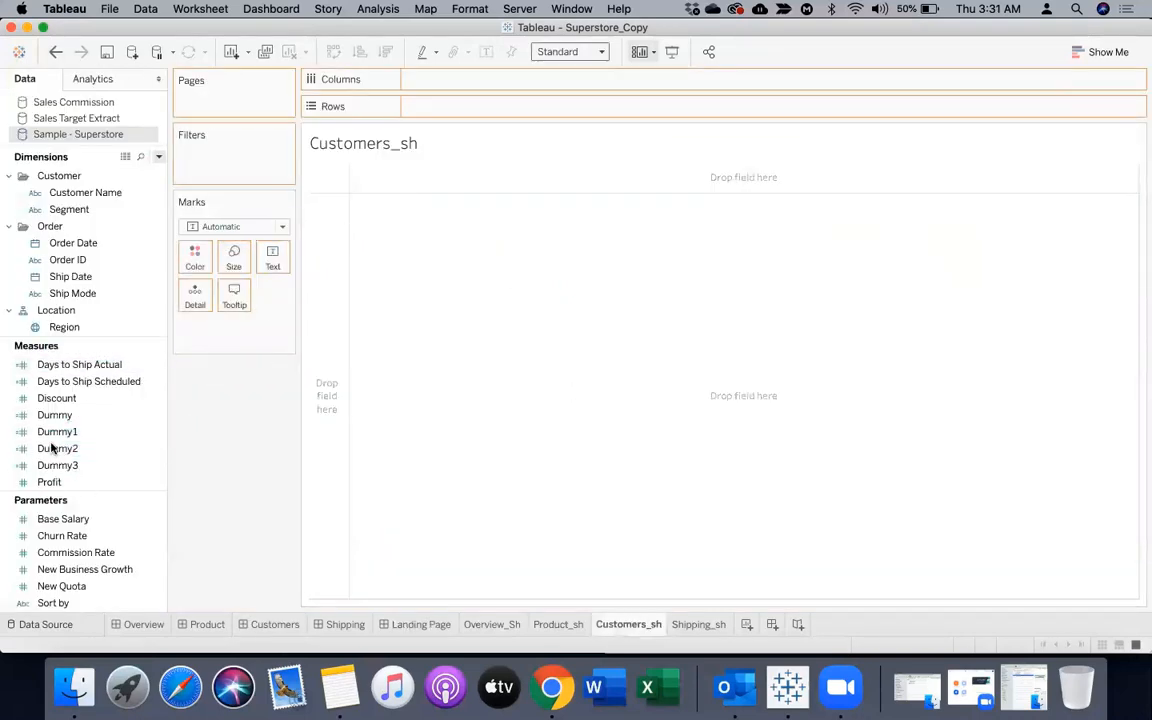
pyautogui.click(214, 227)
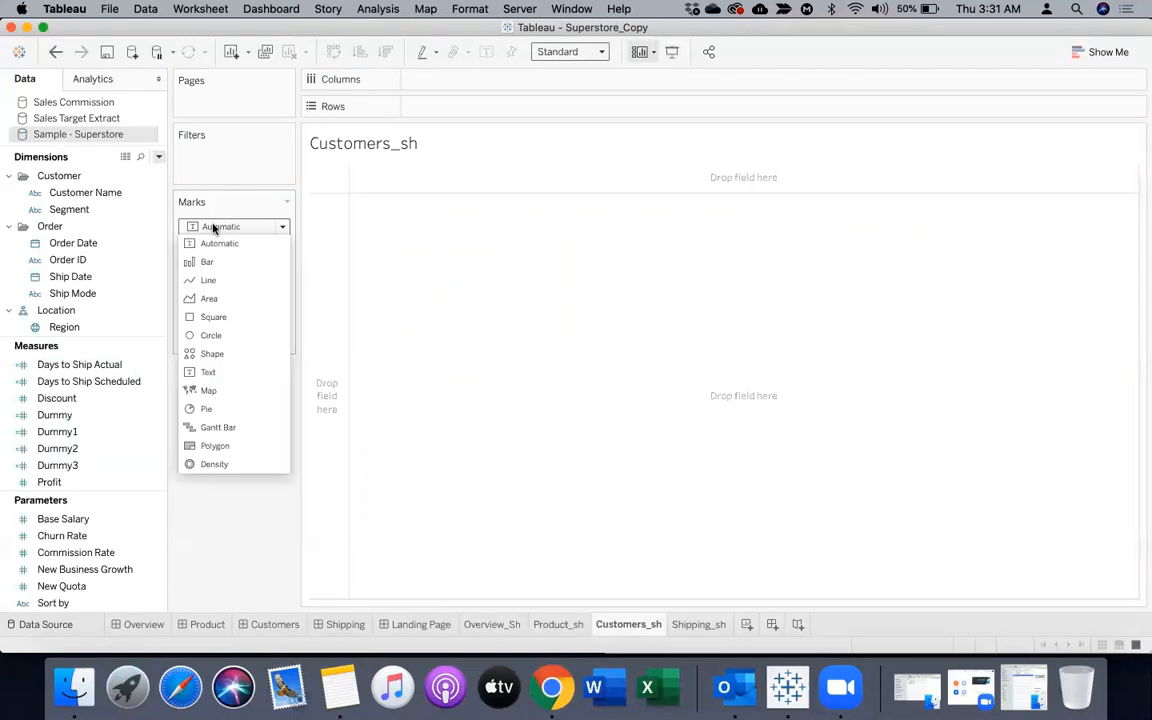
pyautogui.click(208, 349)
pyautogui.moveTo(60, 448); pyautogui.dragTo(272, 298)
pyautogui.click(276, 298)
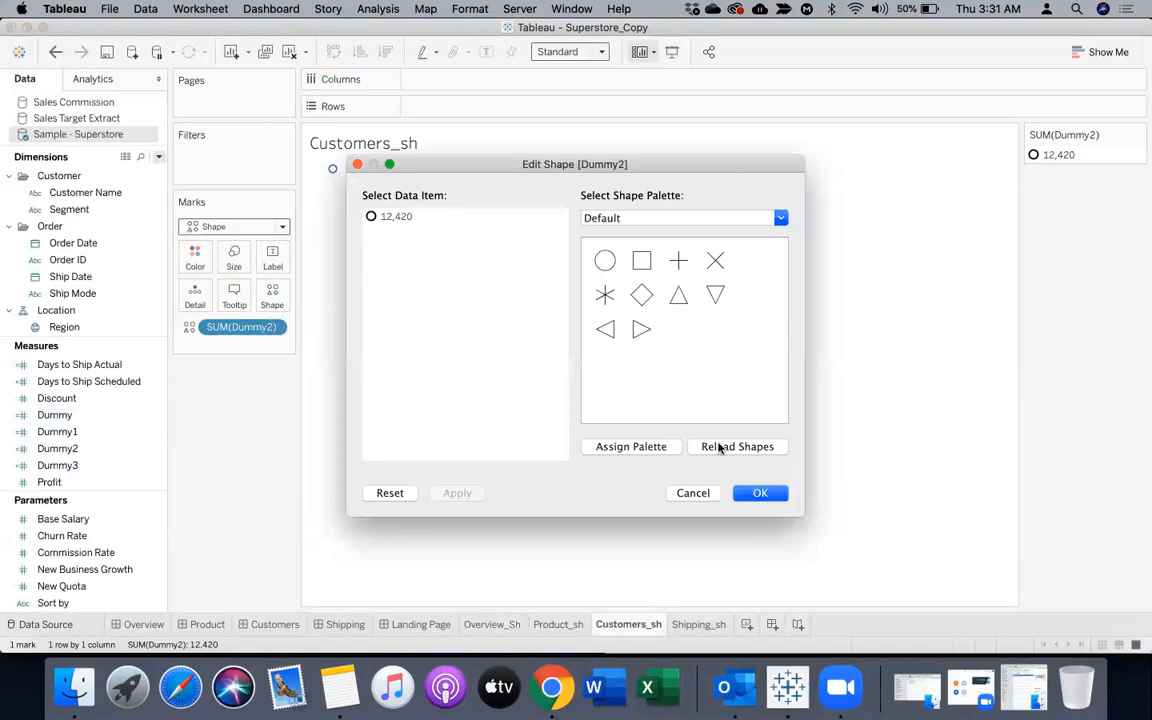
pyautogui.click(694, 492)
# Change the aggregation of Dummy2 on Customers_sh from sum to distinct count
pyautogui.click(276, 328)
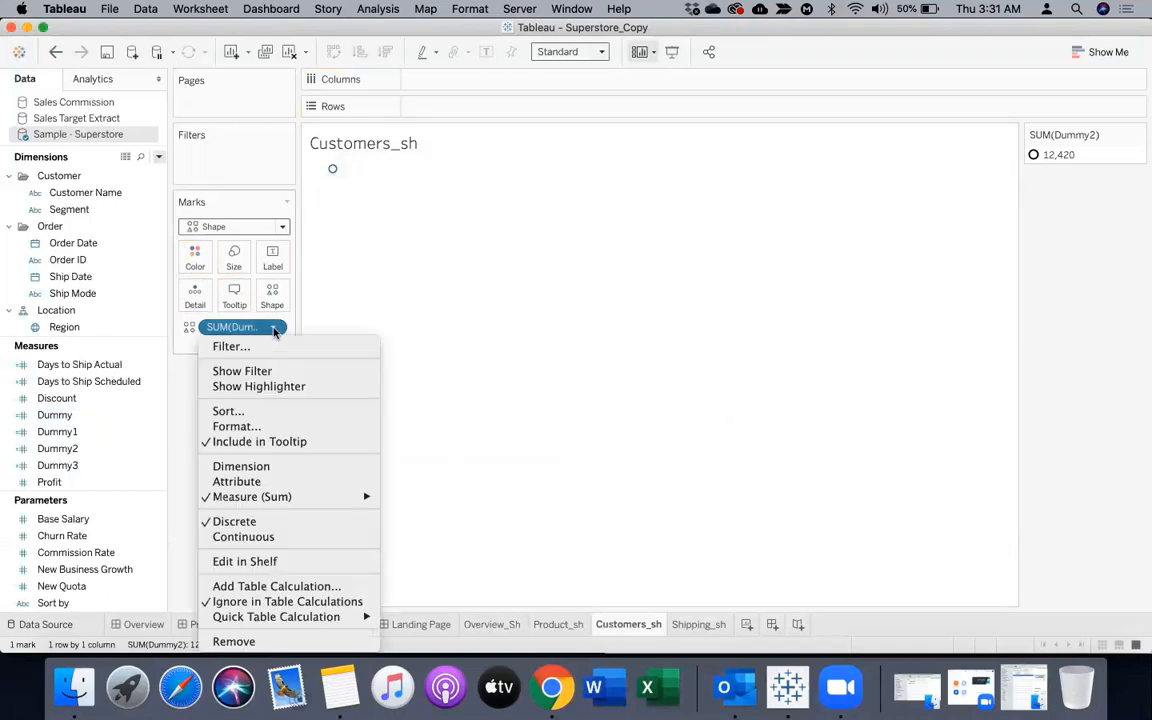
pyautogui.click(322, 516)
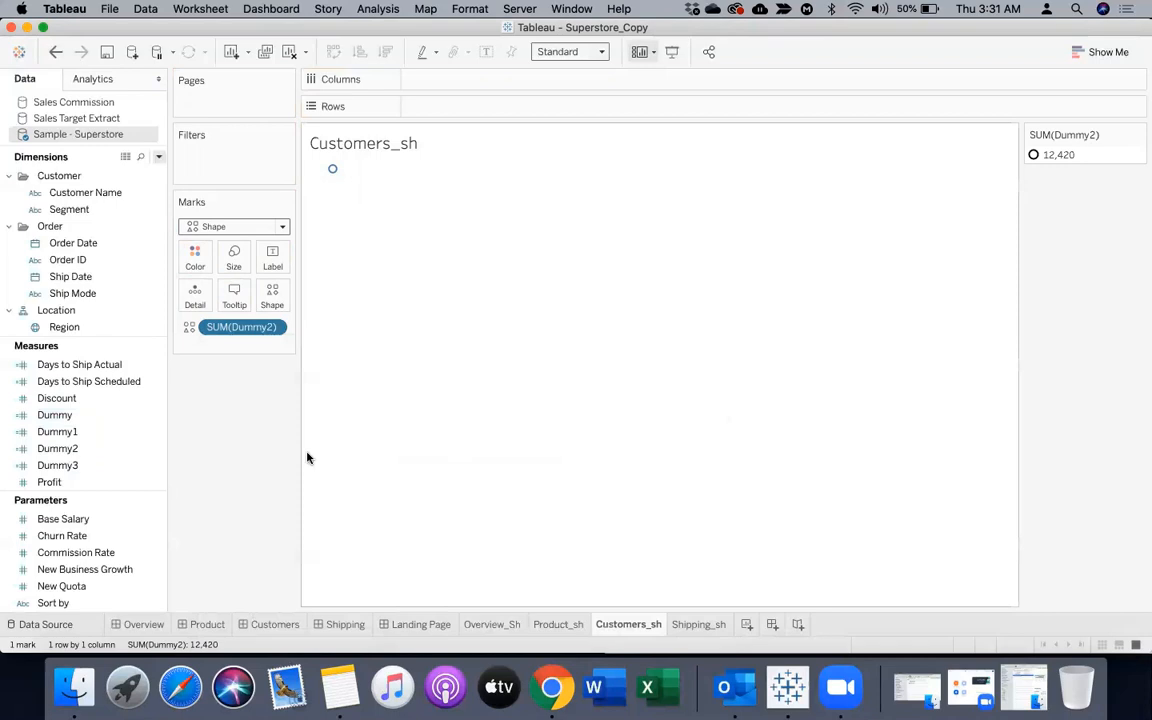
pyautogui.click(275, 328)
pyautogui.moveTo(325, 500)
pyautogui.click(432, 525)
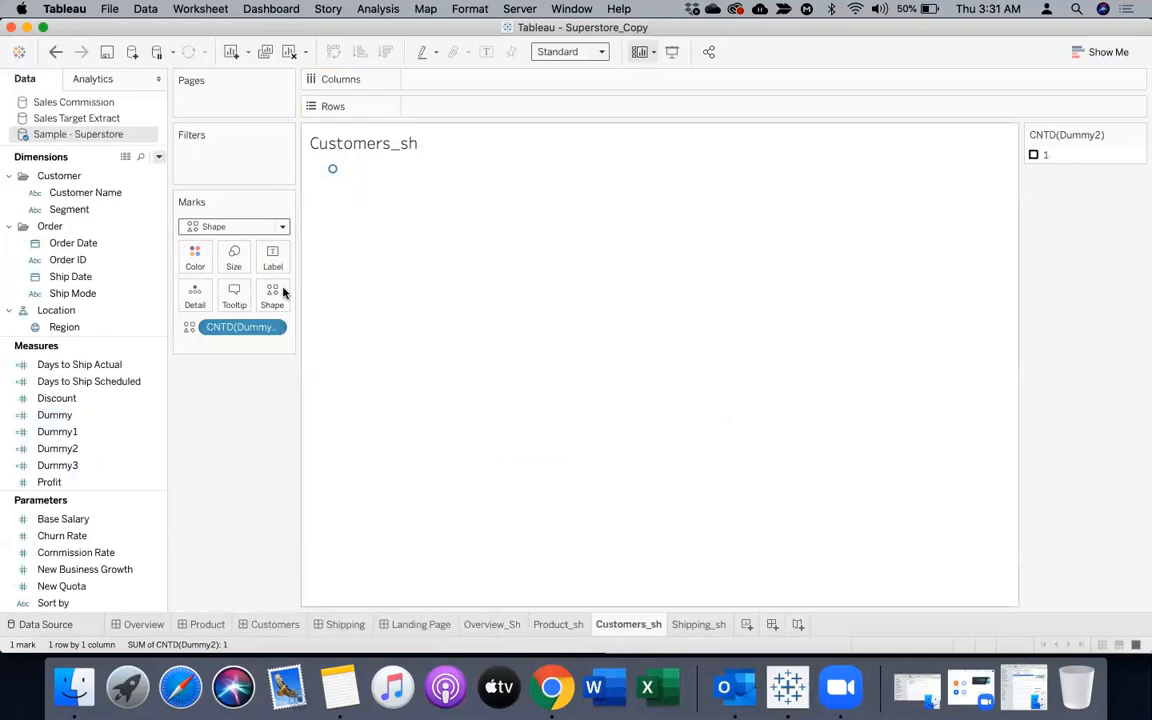
# Assign the first picture of the MyImages shape palette to the Dummy2 distinct count item on Customers_sh
pyautogui.click(286, 297)
pyautogui.click(600, 218)
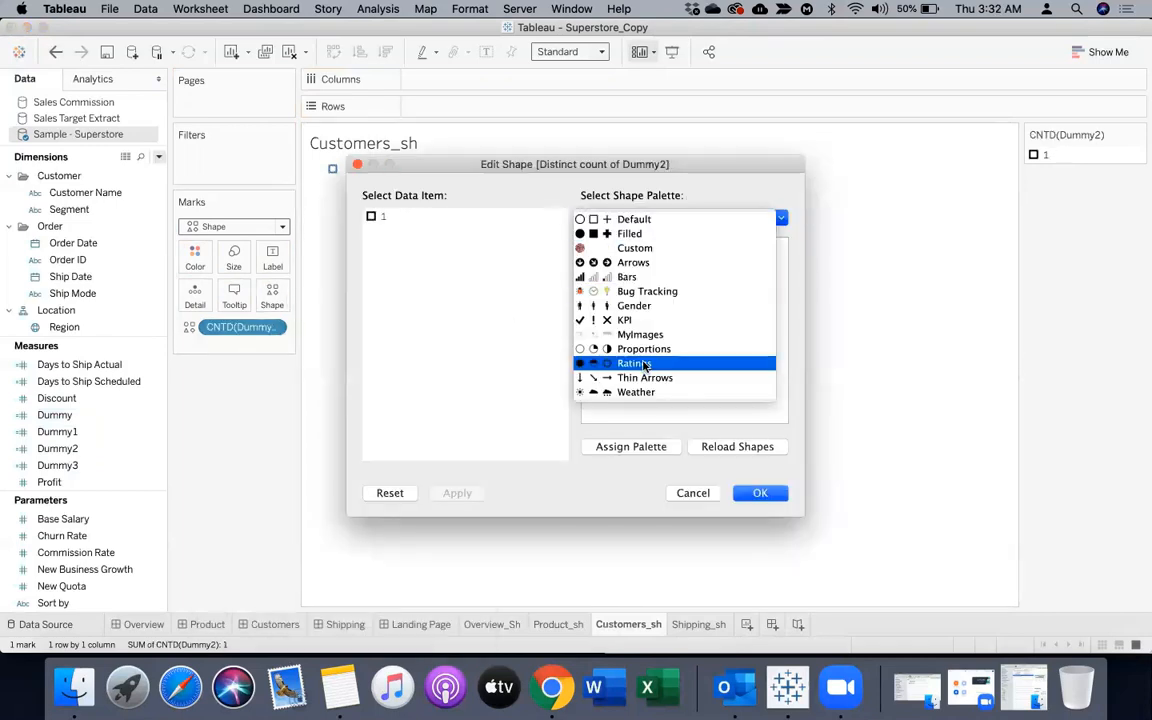
pyautogui.click(636, 336)
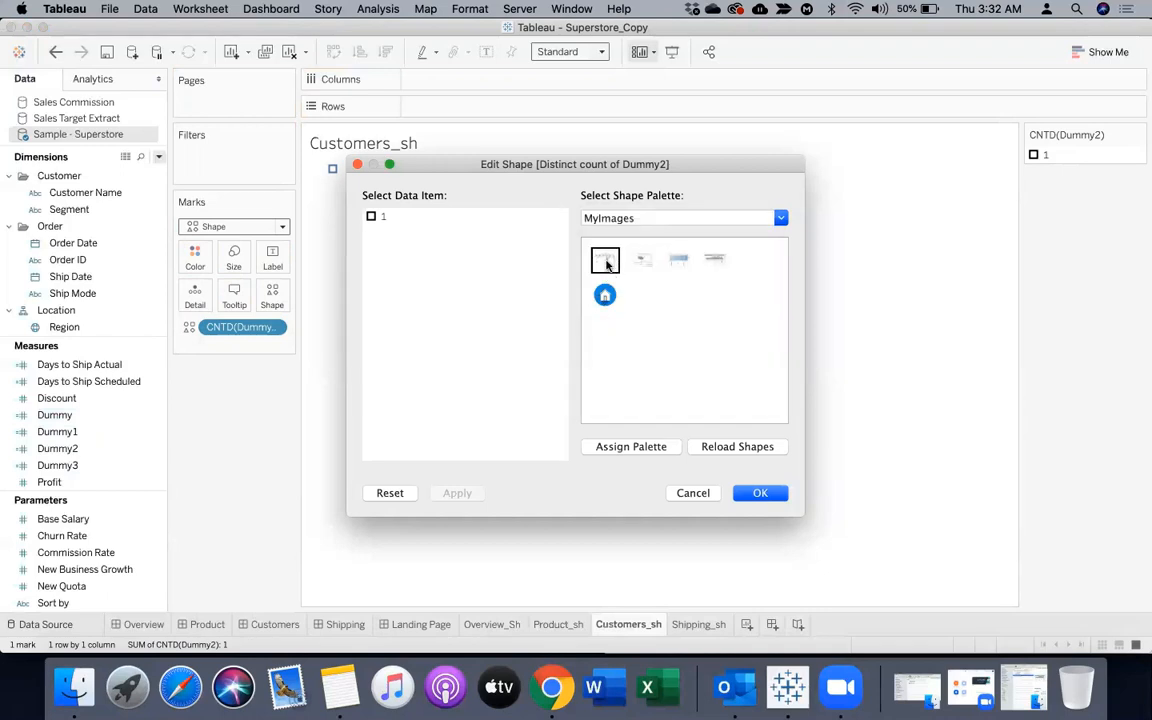
pyautogui.click(604, 259)
pyautogui.click(758, 493)
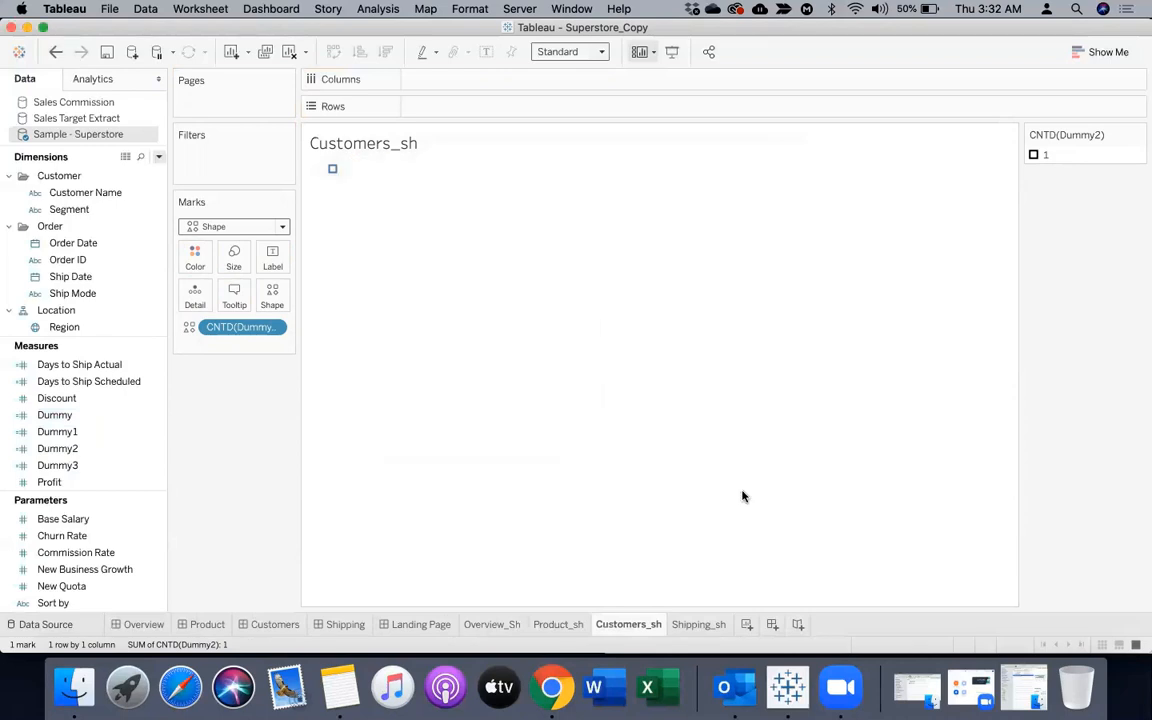
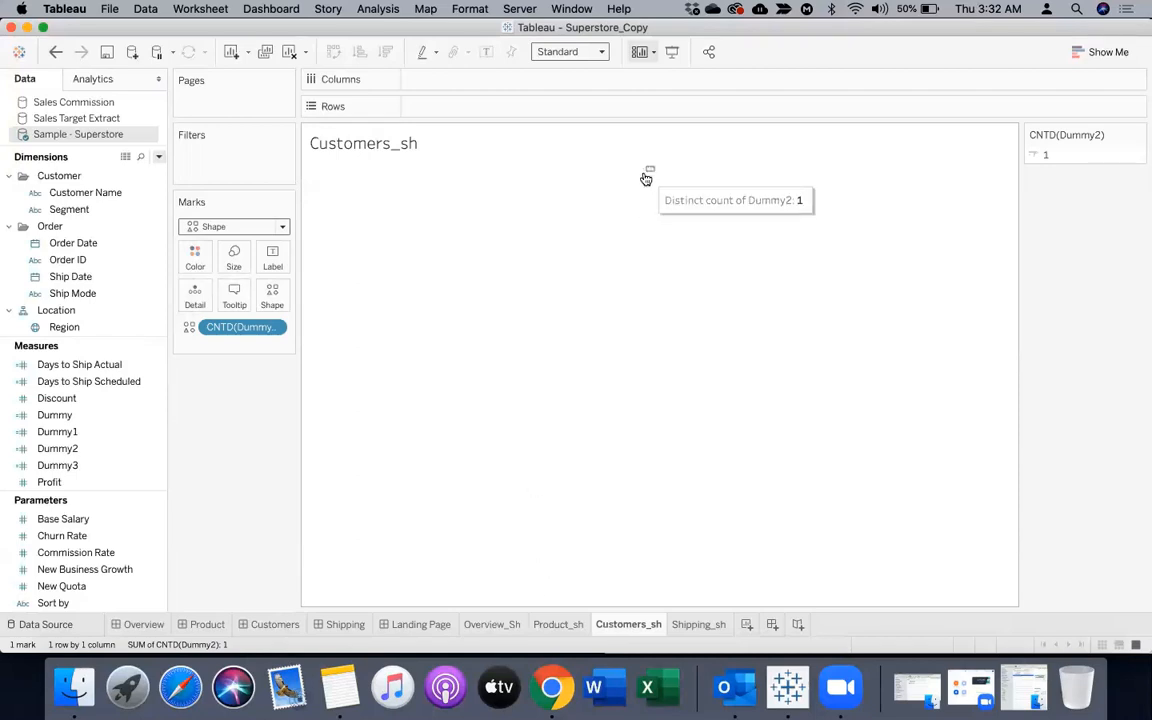
# Enlarge the shape mark on Customers_sh so the customer dashboard screenshot fills the view
pyautogui.moveTo(650, 183); pyautogui.dragTo(677, 520)
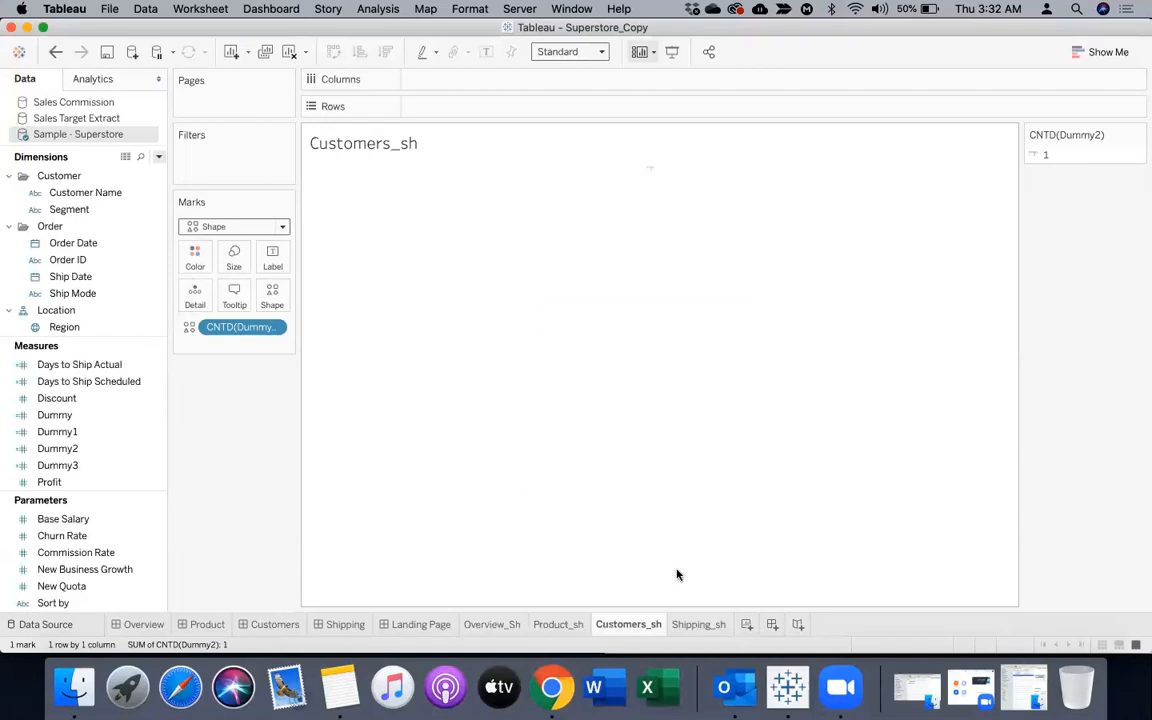
pyautogui.click(228, 262)
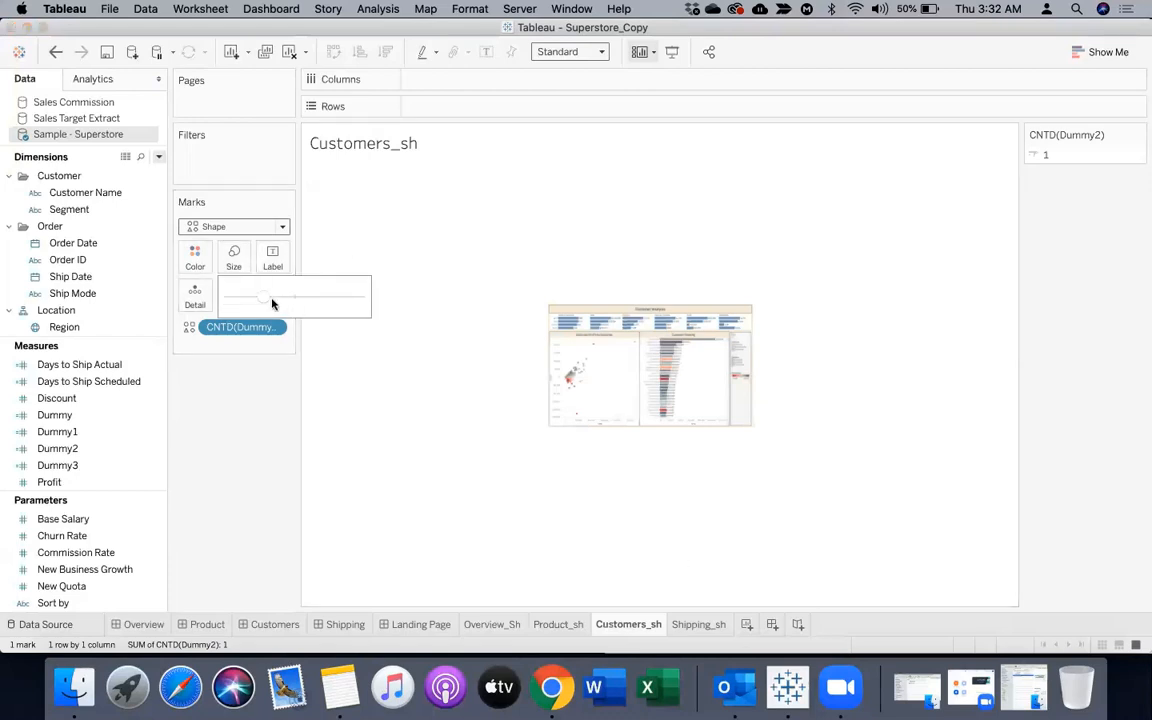
pyautogui.moveTo(276, 300); pyautogui.dragTo(320, 298)
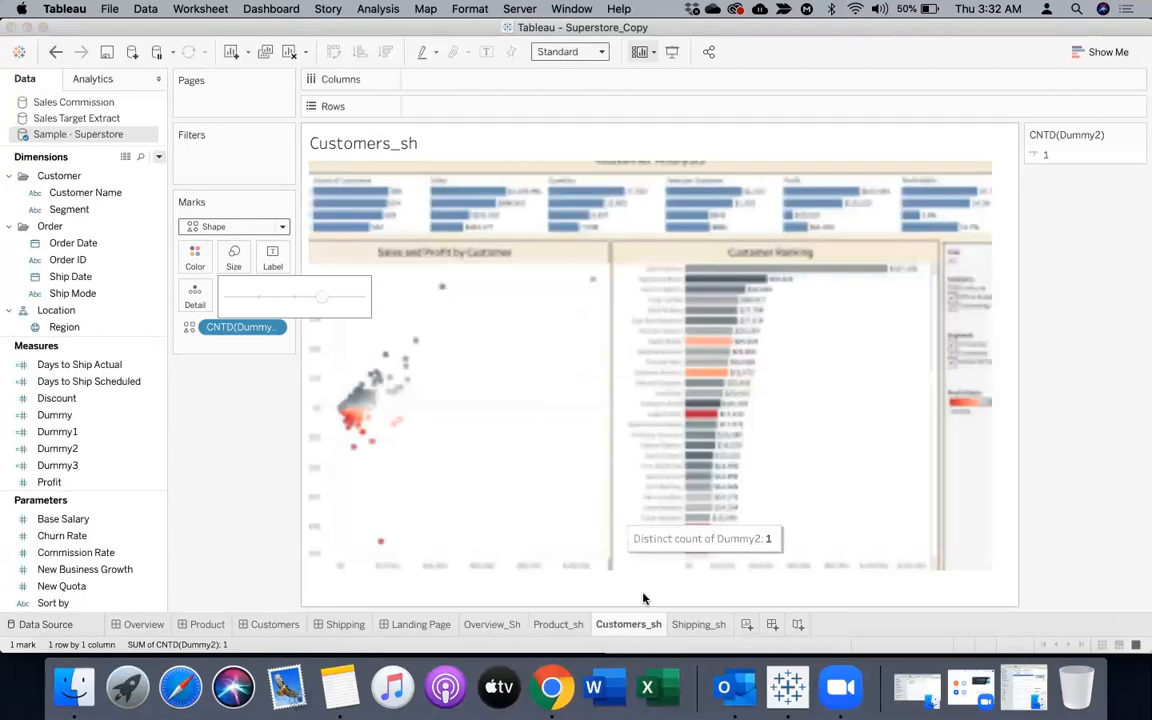
# Add Customers_sh to the Landing Page dashboard as a floating sheet directly below the Overview sheet
pyautogui.click(413, 622)
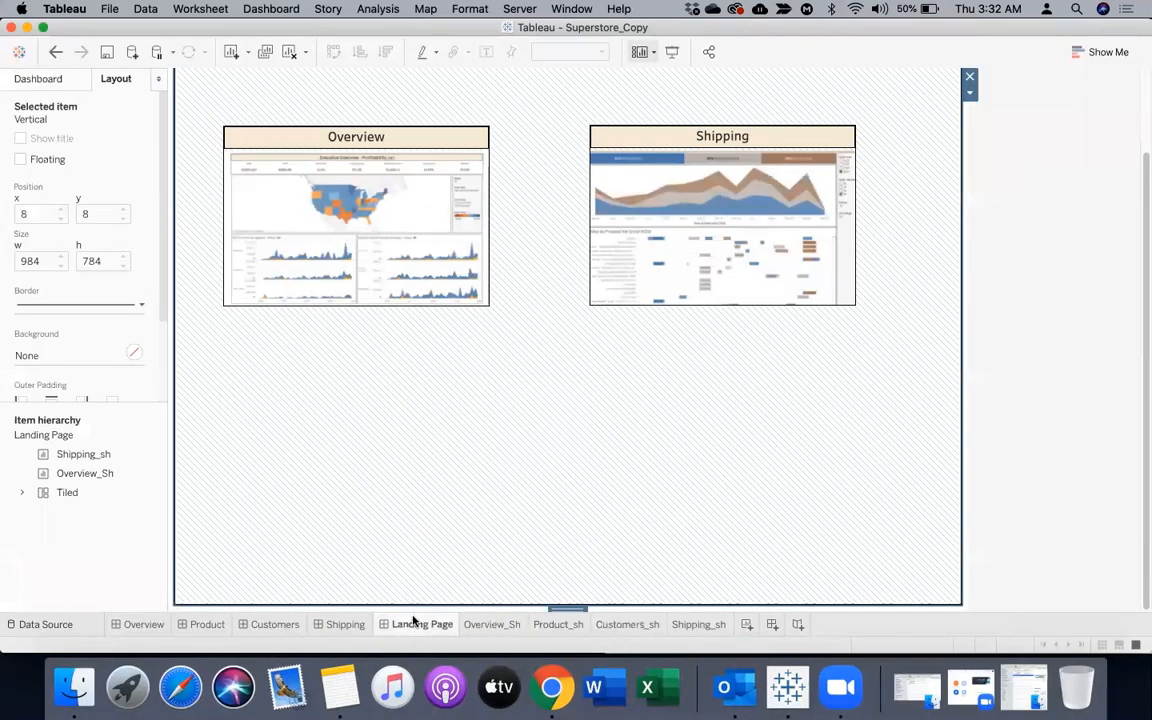
pyautogui.click(77, 81)
pyautogui.moveTo(44, 297); pyautogui.dragTo(221, 337)
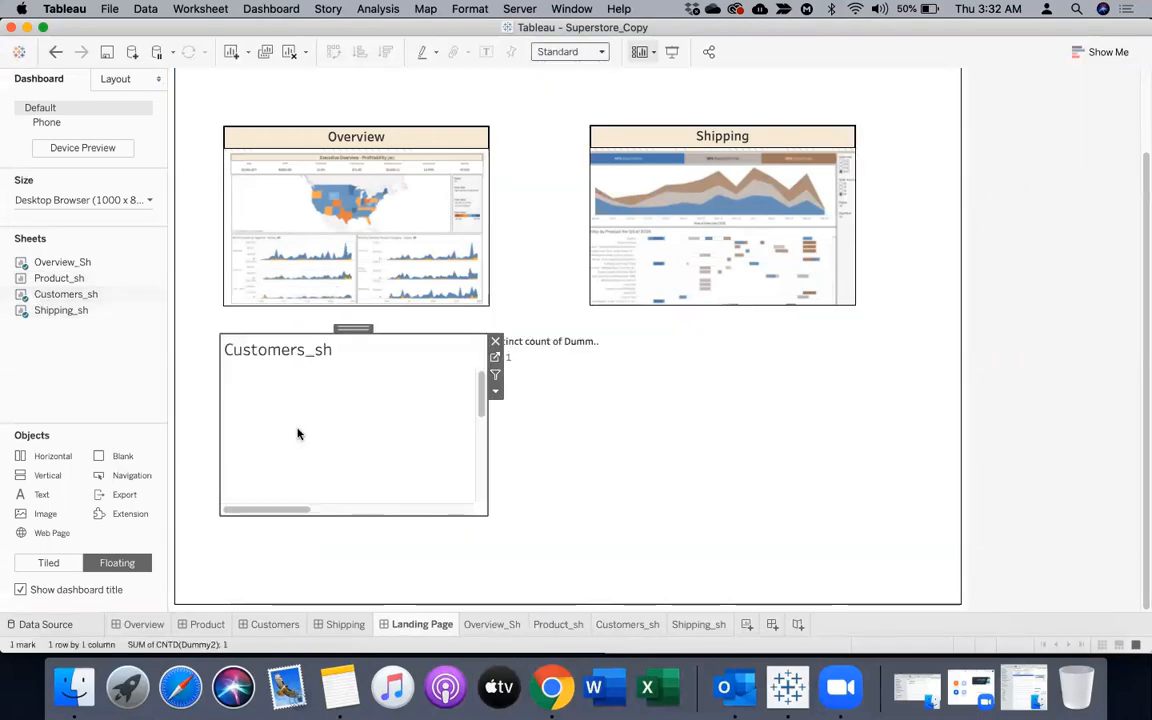
# Change the Customers_sh title on the Landing Page to "Customers", centered, bold and size 12
pyautogui.doubleClick(328, 351)
pyautogui.moveTo(403, 281); pyautogui.dragTo(201, 291)
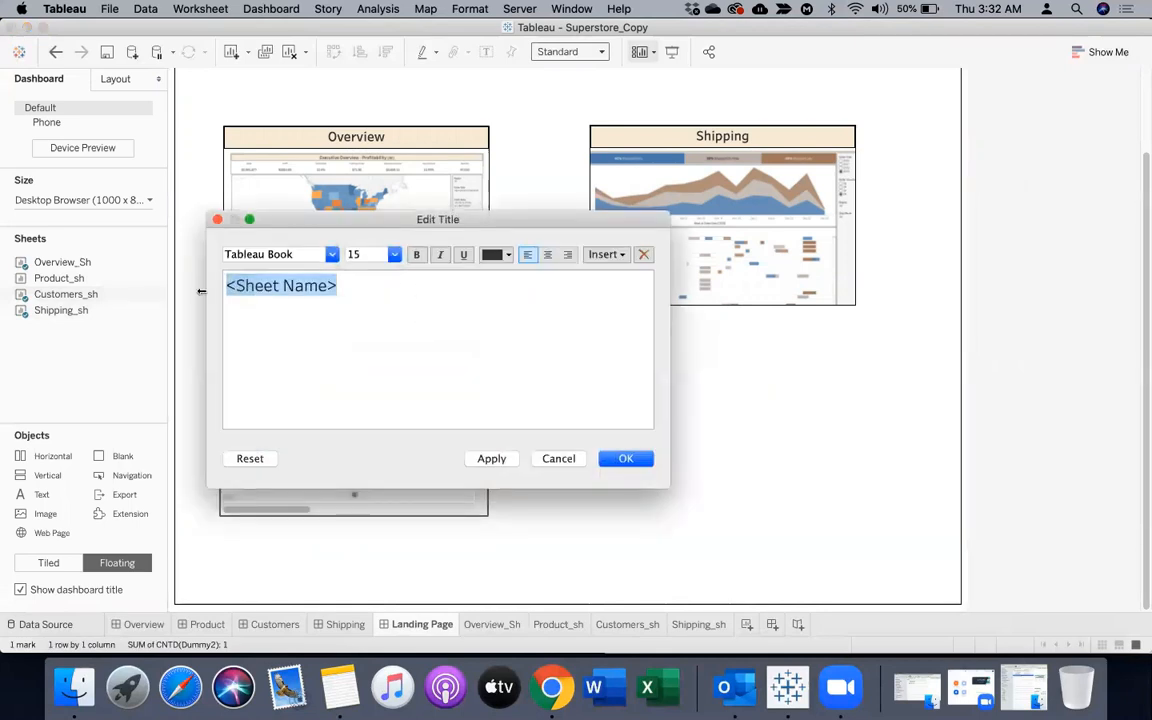
pyautogui.write('Custo')
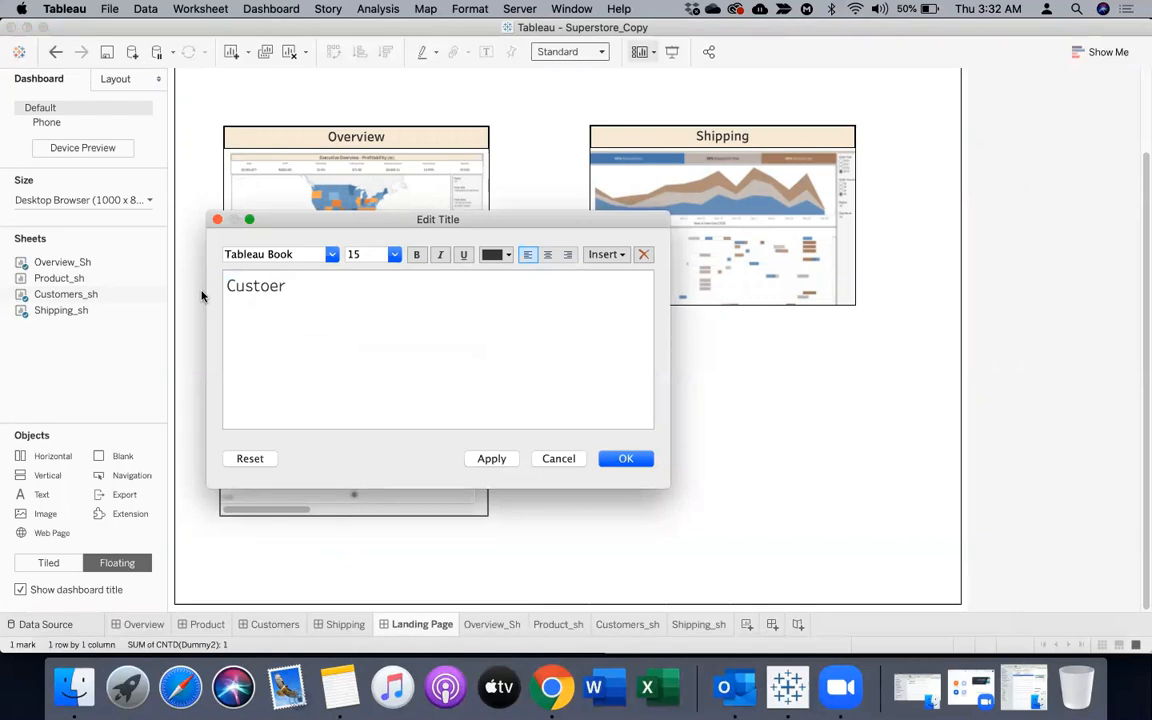
pyautogui.write('mers')
pyautogui.doubleClick(257, 285)
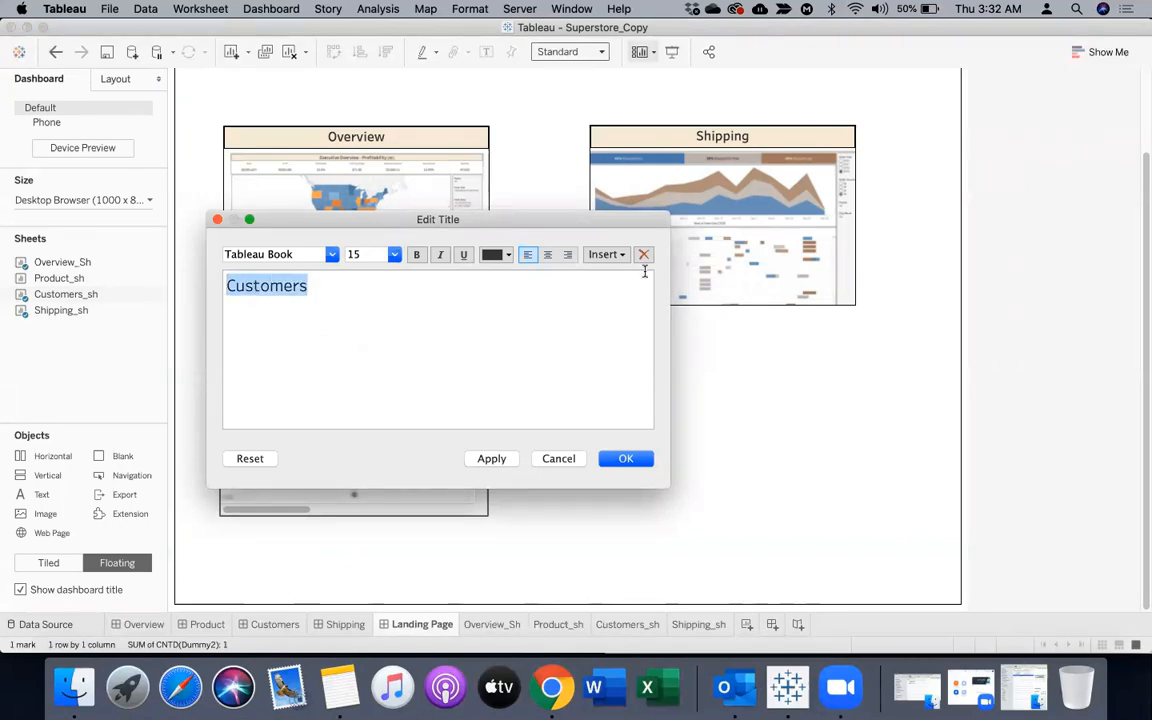
pyautogui.click(549, 257)
pyautogui.click(416, 254)
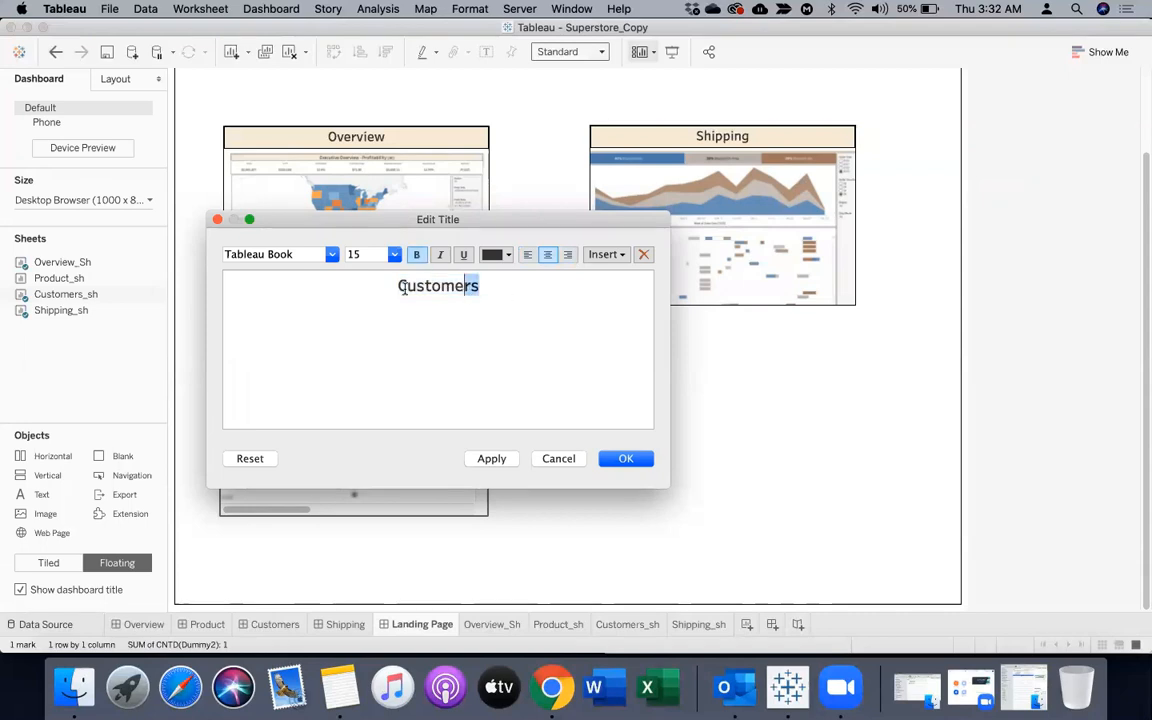
pyautogui.click(394, 254)
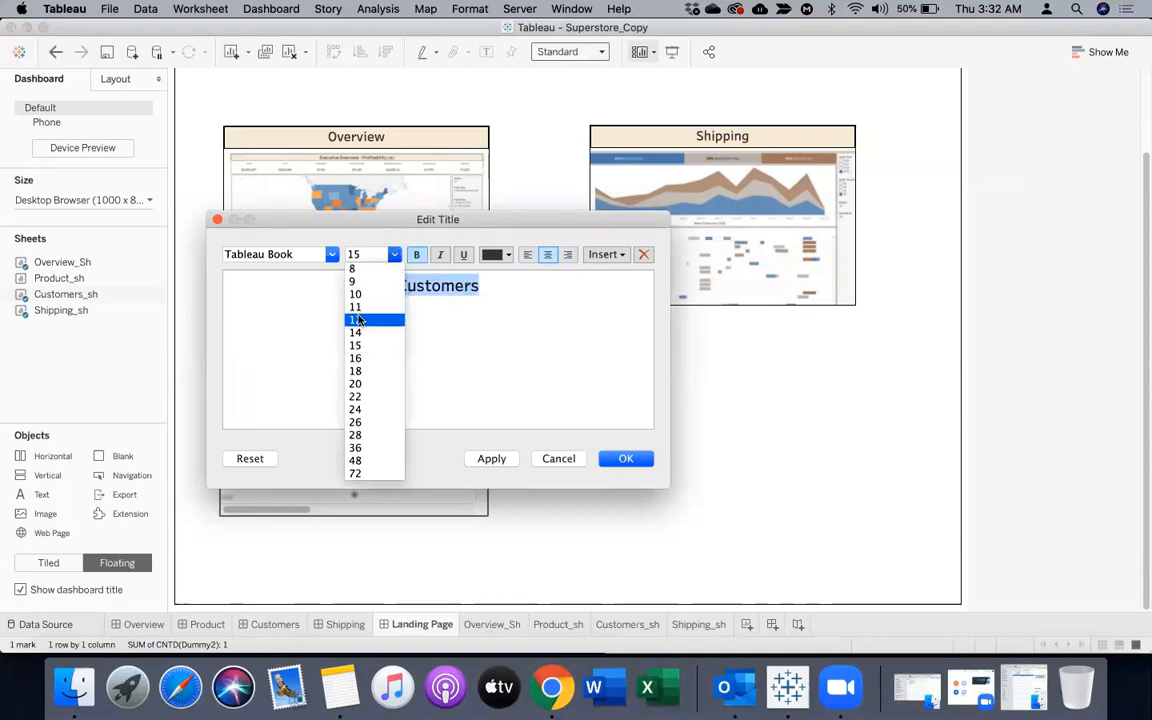
pyautogui.click(358, 319)
pyautogui.click(621, 459)
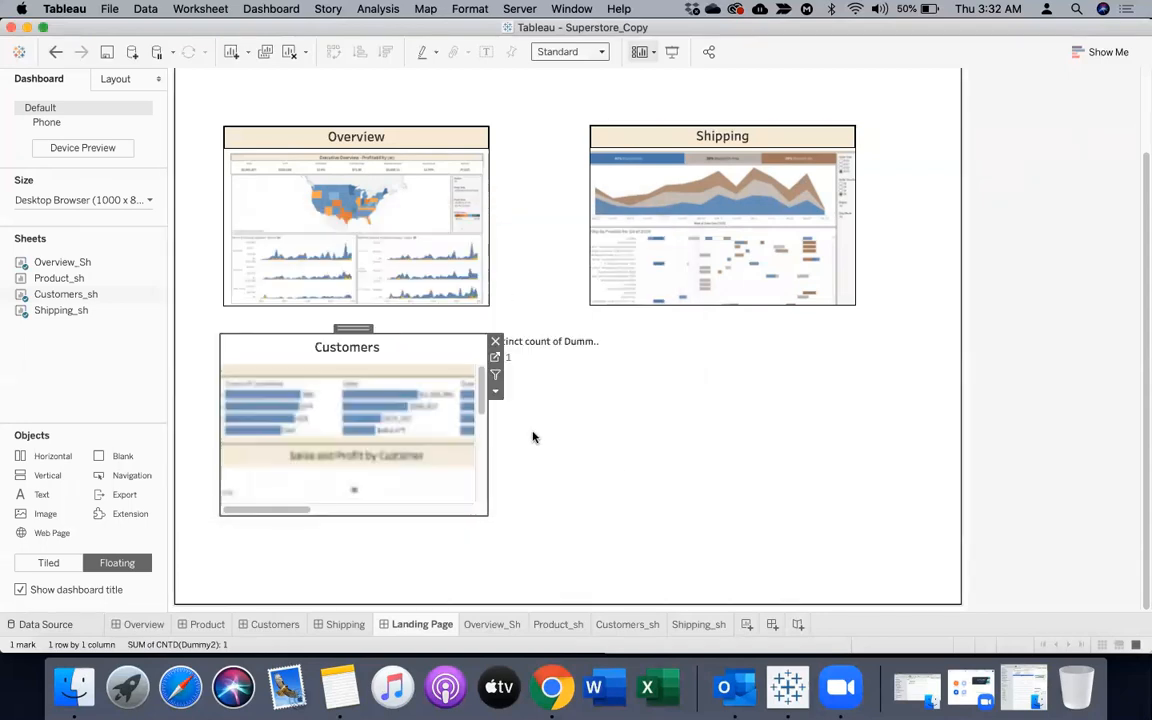
# Format the Customers title with a thin black border and light beige shading to match the other titles
pyautogui.rightClick(422, 350)
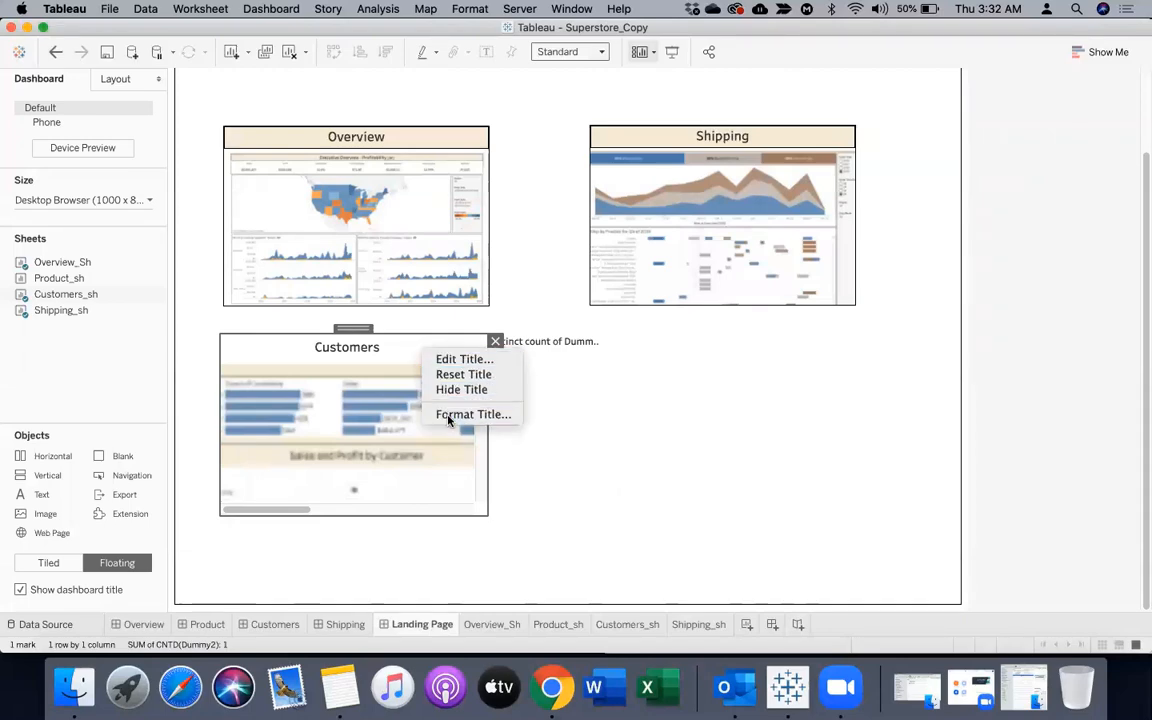
pyautogui.click(470, 413)
pyautogui.click(97, 161)
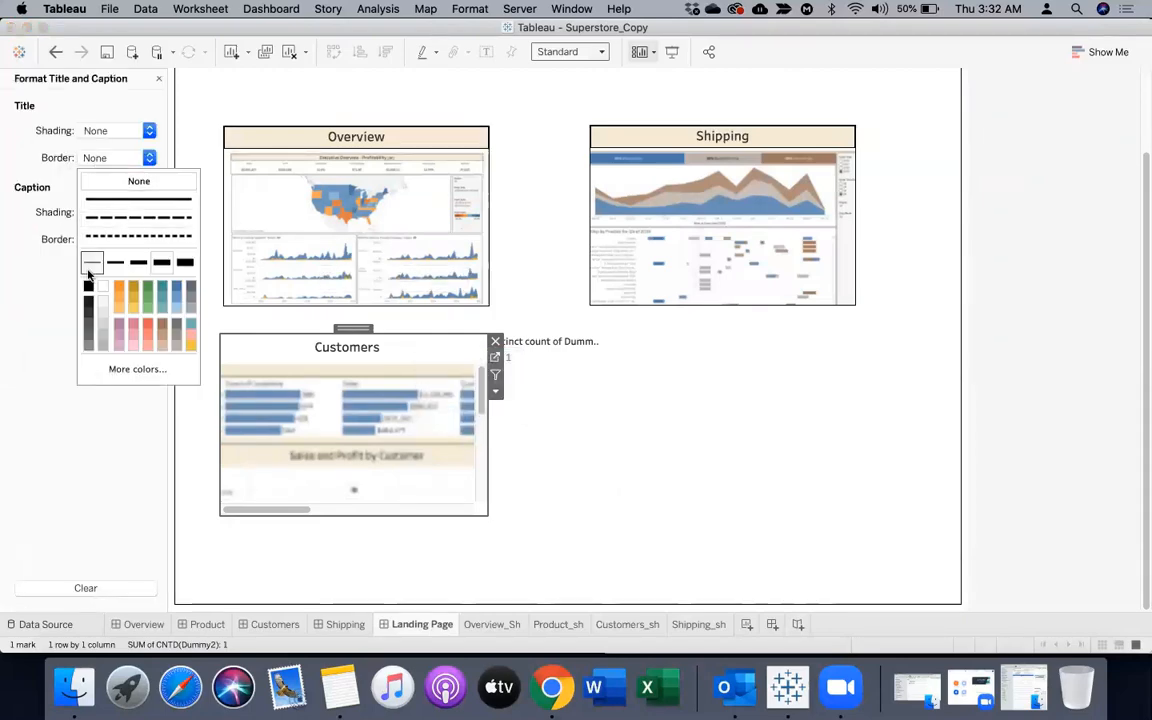
pyautogui.click(92, 262)
pyautogui.click(112, 183)
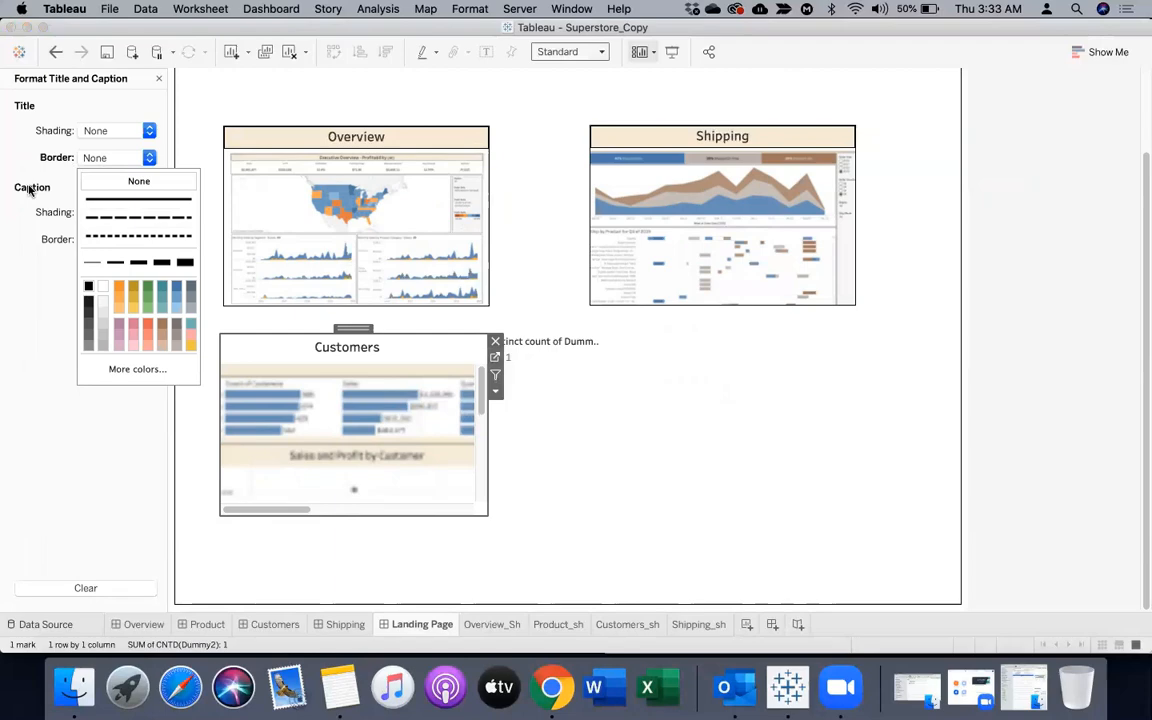
pyautogui.click(88, 288)
pyautogui.click(27, 258)
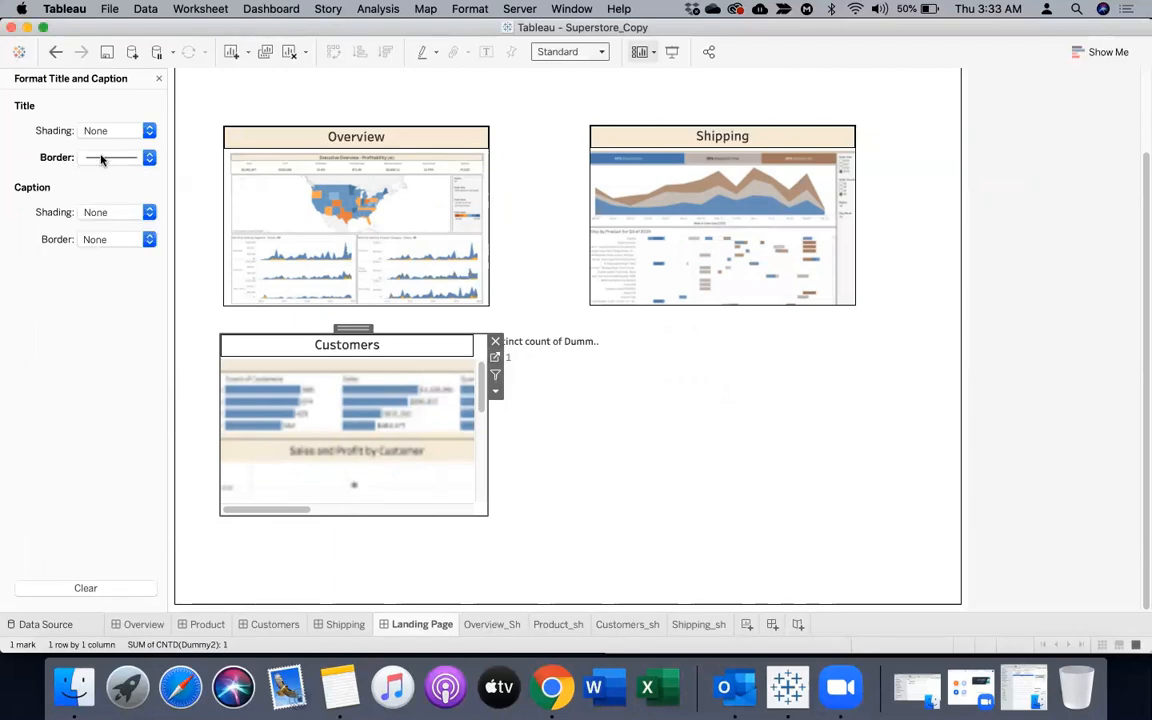
pyautogui.click(97, 125)
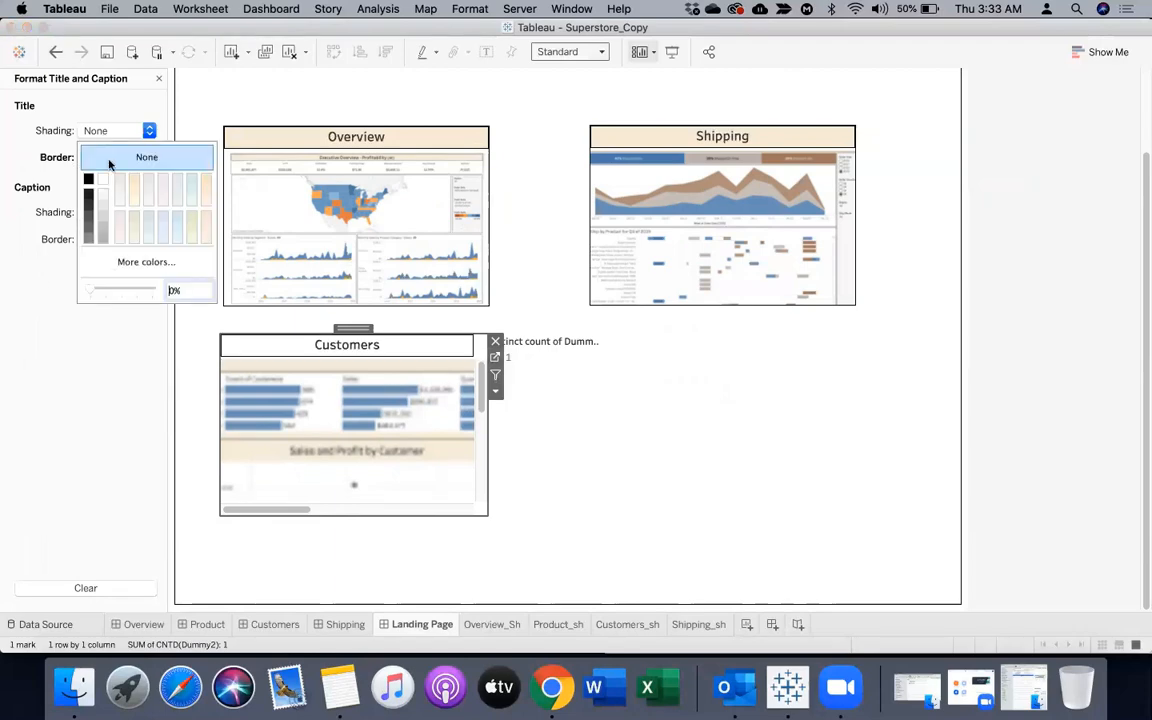
pyautogui.click(561, 432)
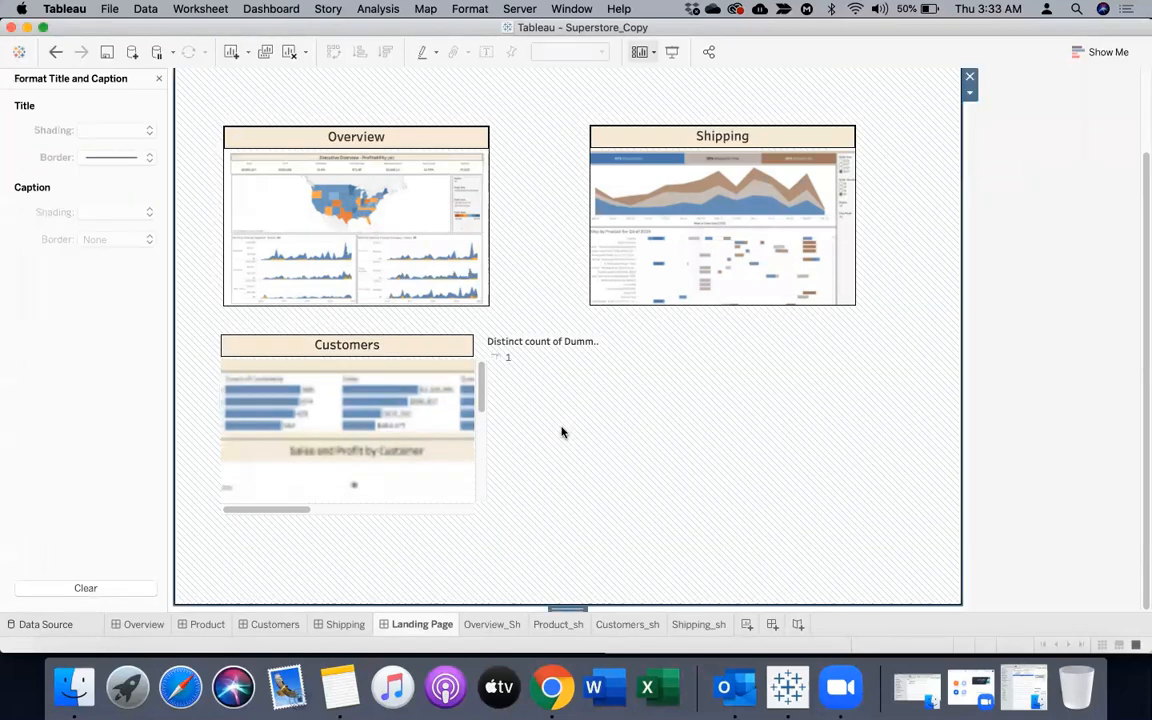
# Set the fit of the Customers sheet on the Landing Page to Entire View
pyautogui.click(382, 486)
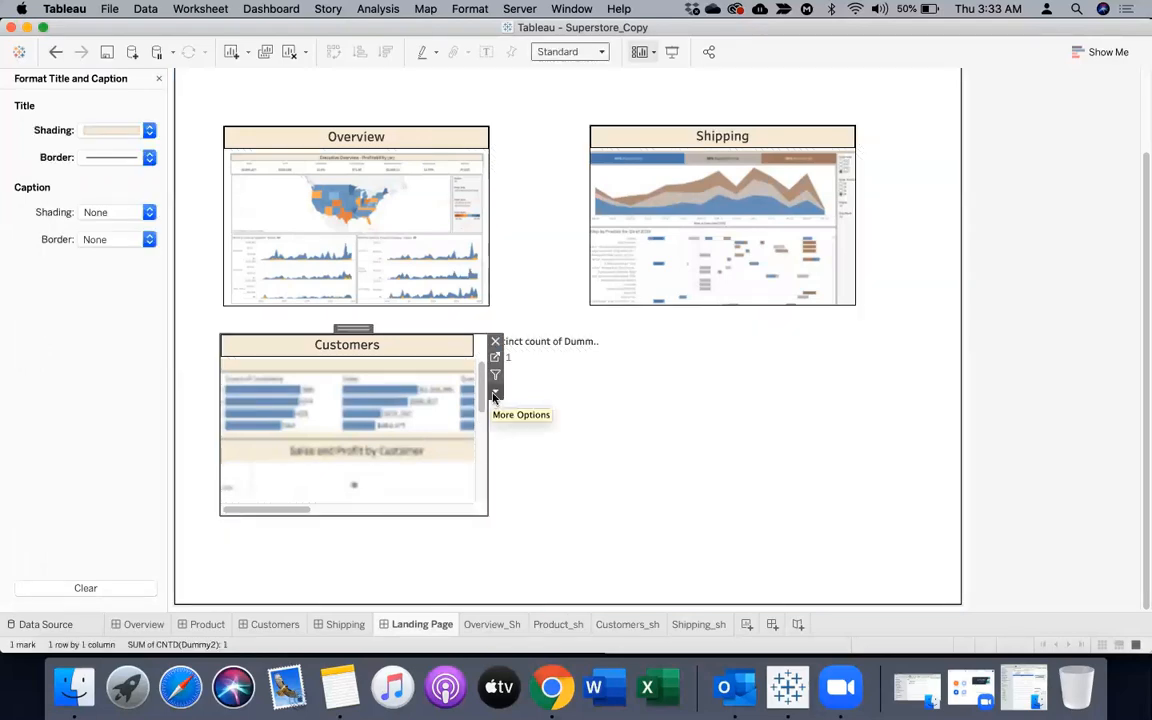
pyautogui.click(494, 396)
pyautogui.moveTo(617, 366)
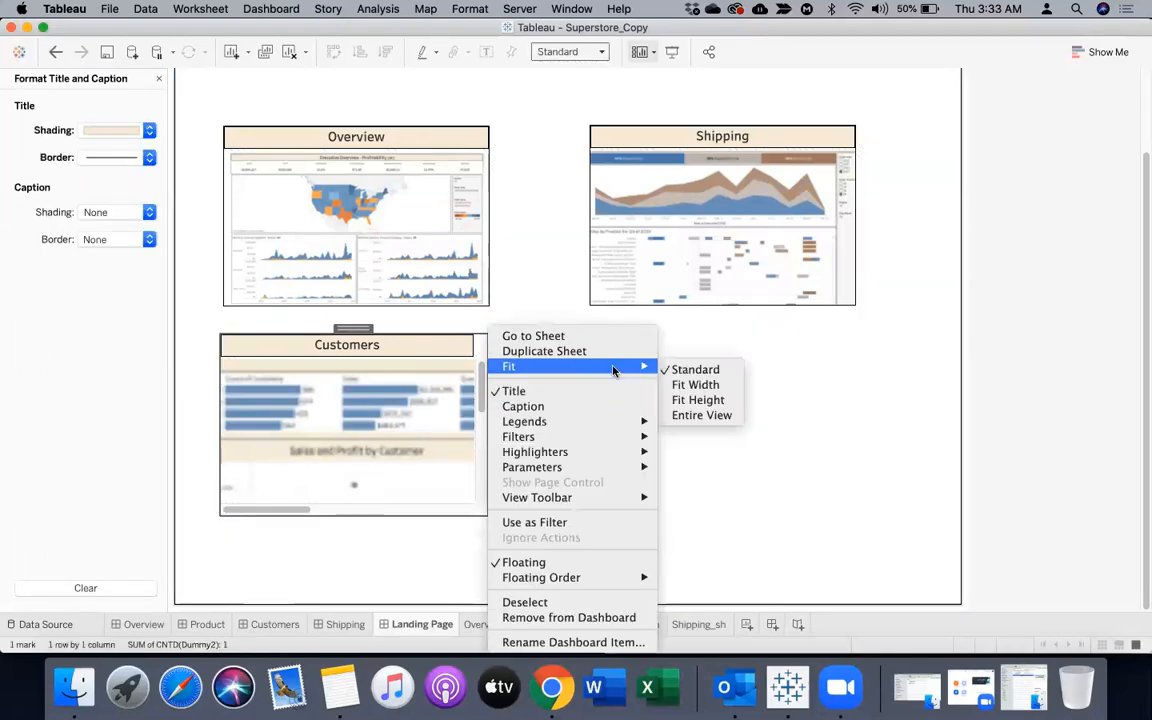
pyautogui.click(697, 416)
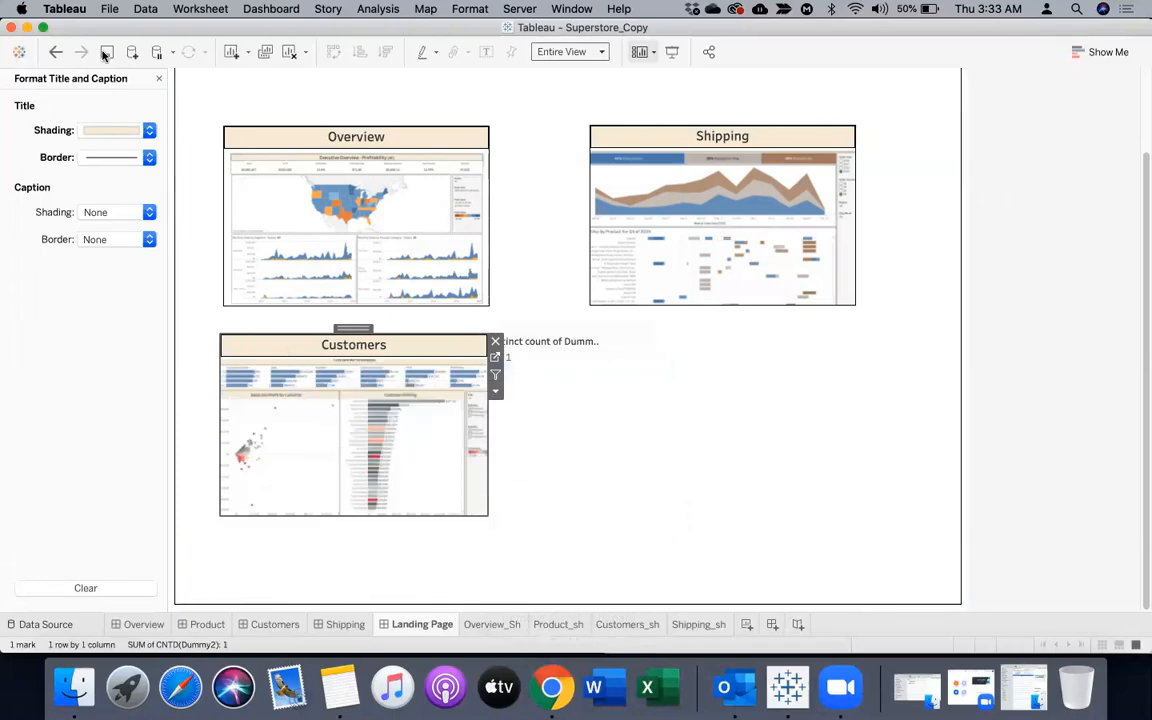
# Add a thin solid black border around the Customers_sh item on the Landing Page
pyautogui.click(160, 80)
pyautogui.click(120, 79)
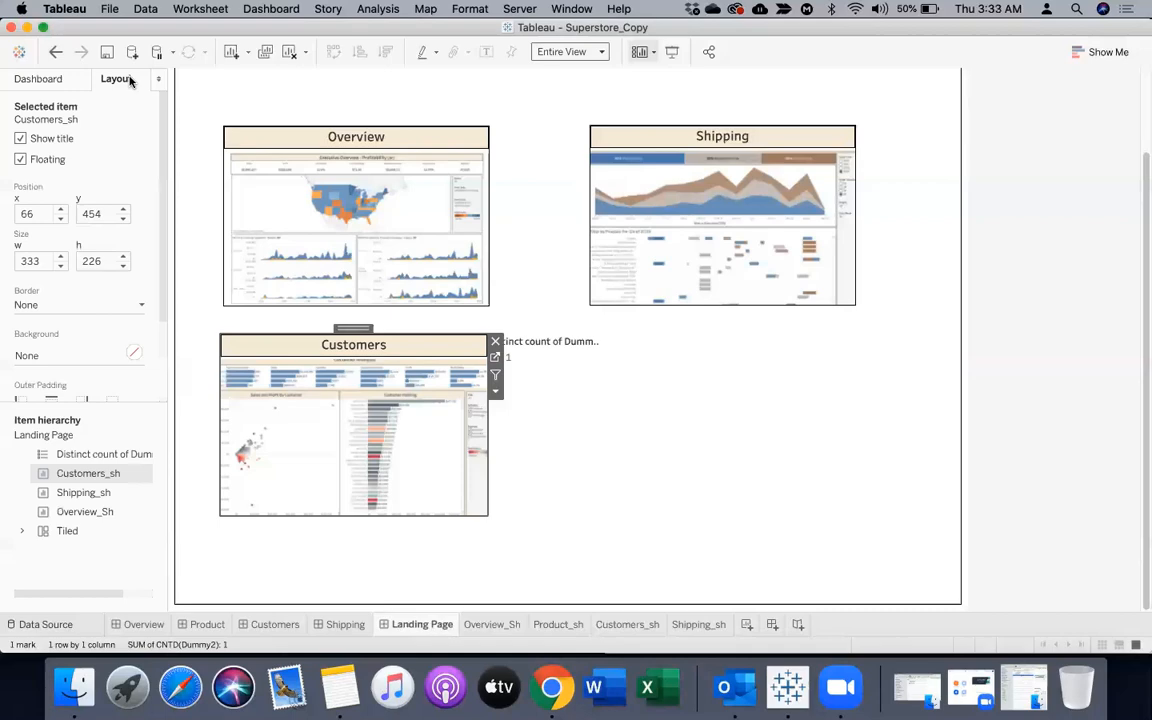
pyautogui.click(38, 305)
pyautogui.click(37, 366)
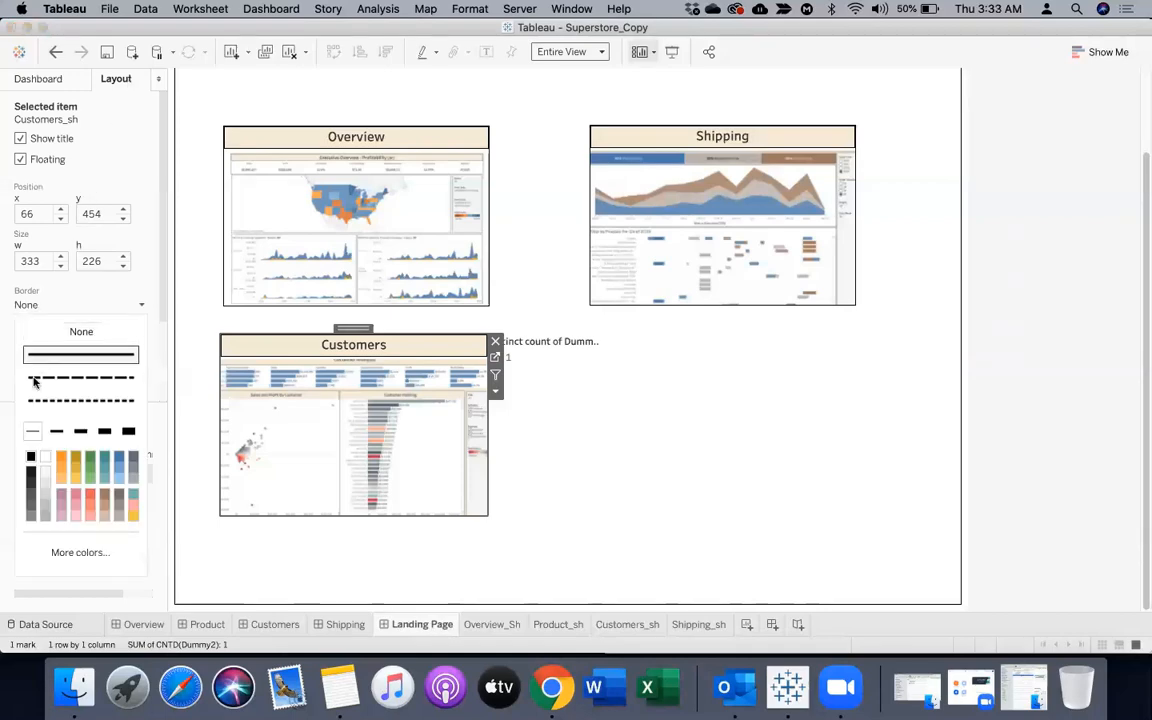
pyautogui.click(613, 504)
# Remove the Distinct count of Dummy2 legend from the Landing Page
pyautogui.click(979, 384)
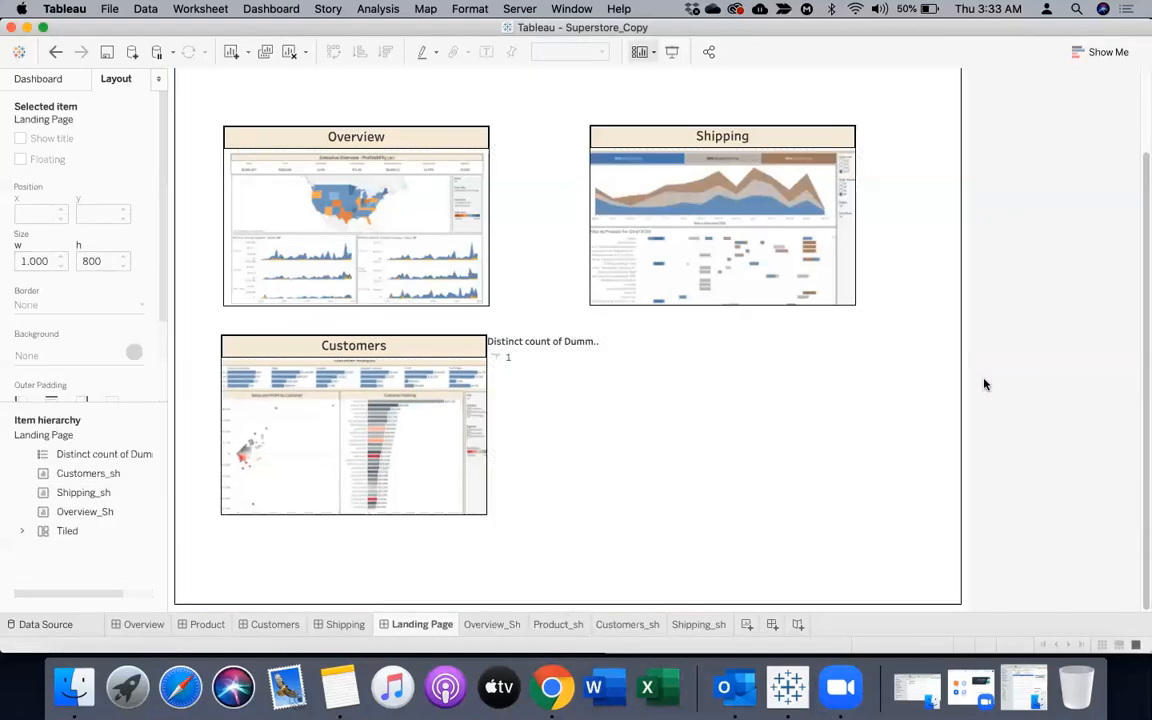
pyautogui.click(563, 345)
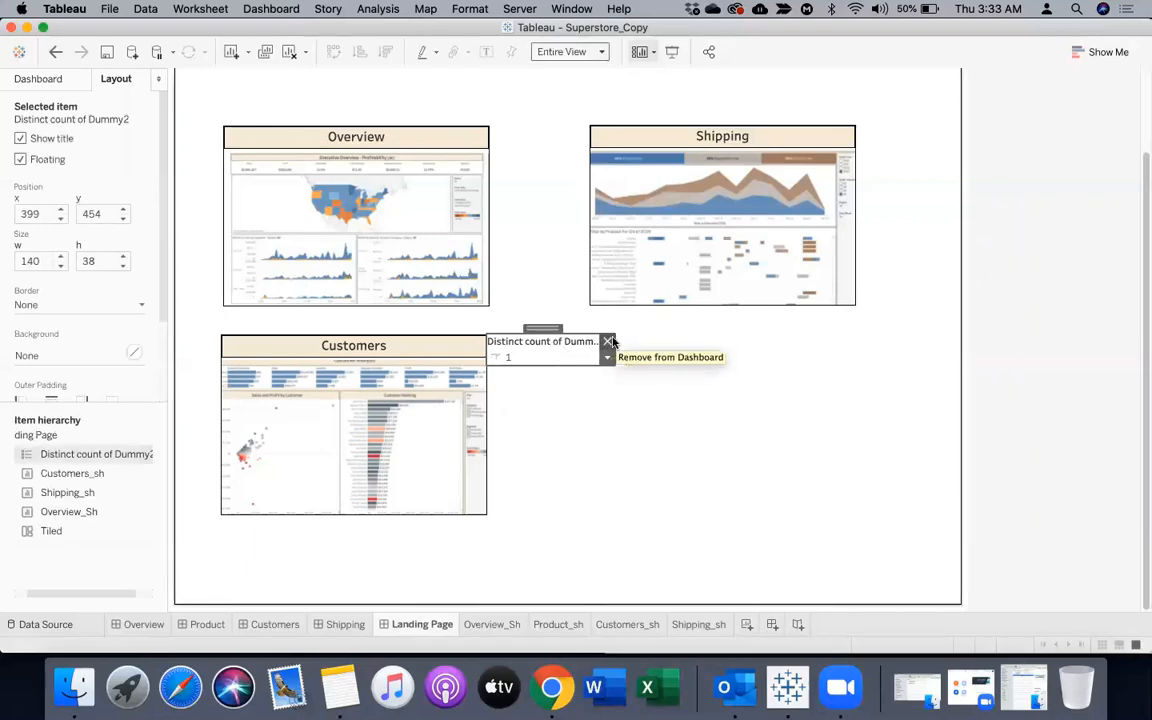
pyautogui.click(607, 342)
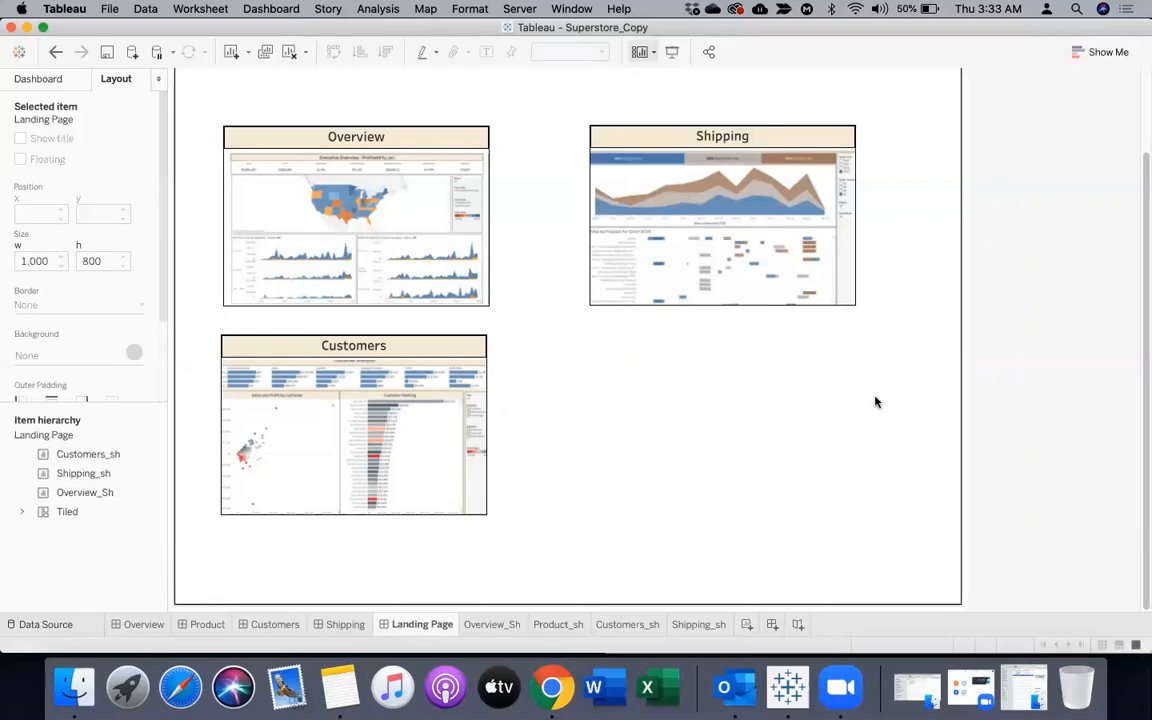
# Enlarge the shape mark on Overview_Sh so the screenshot fills its frame, and return to the Landing Page
pyautogui.click(429, 142)
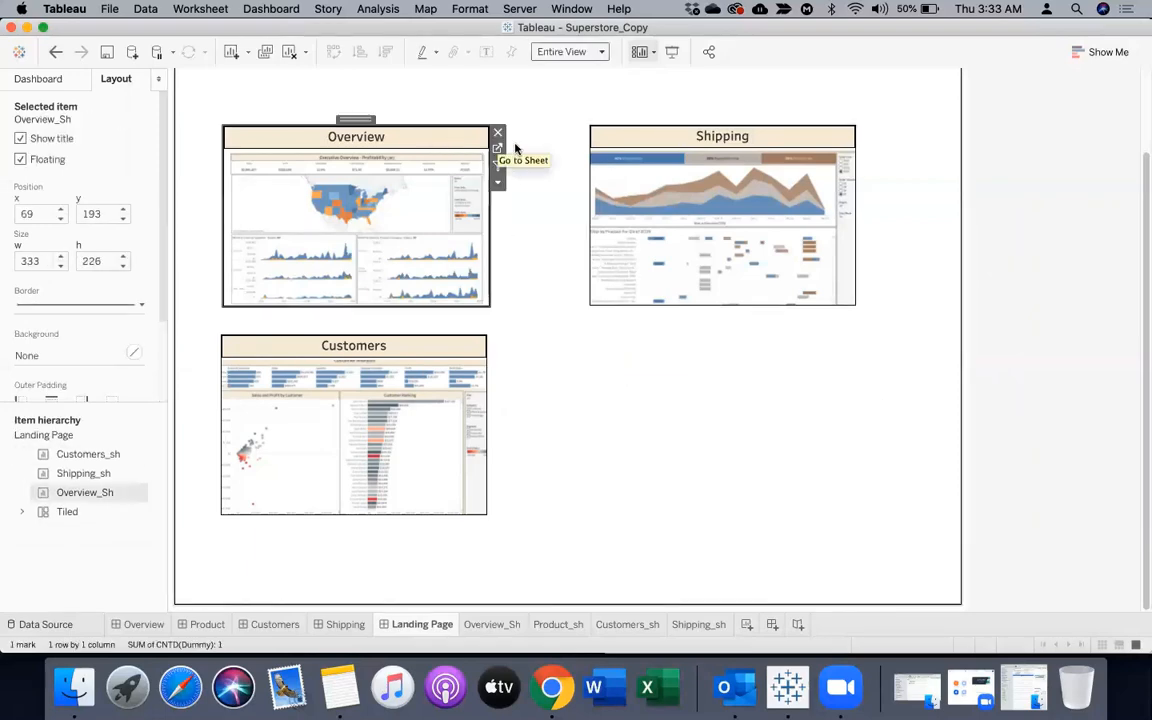
pyautogui.click(497, 158)
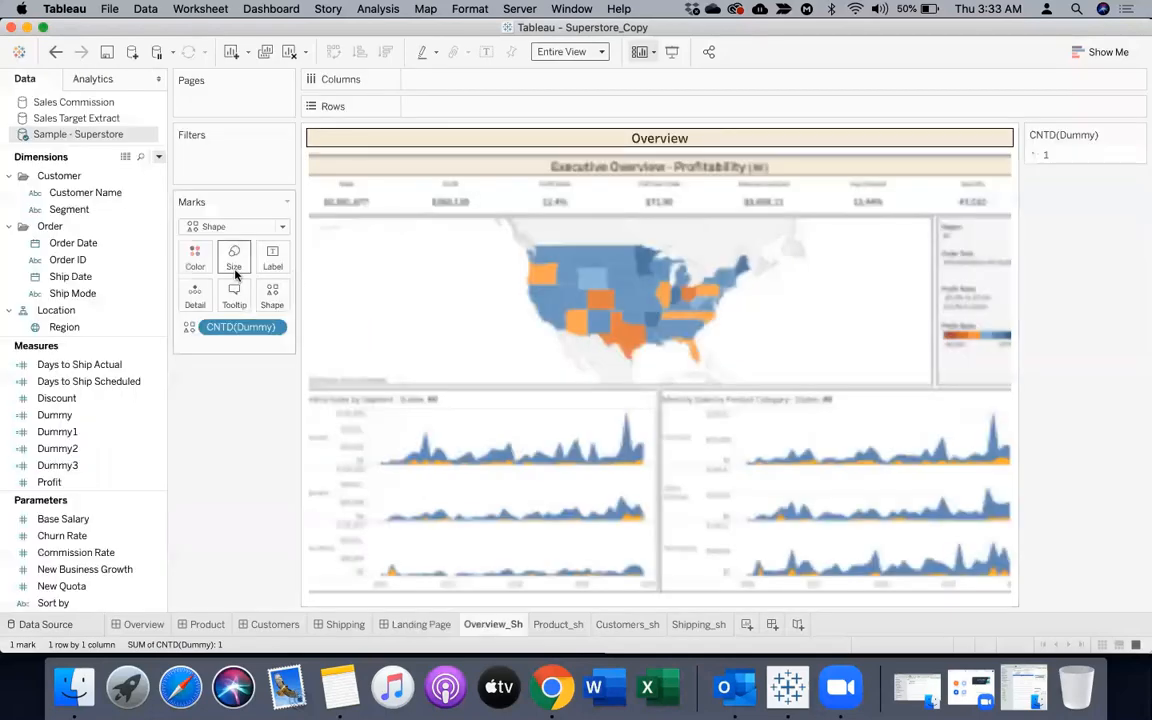
pyautogui.click(234, 258)
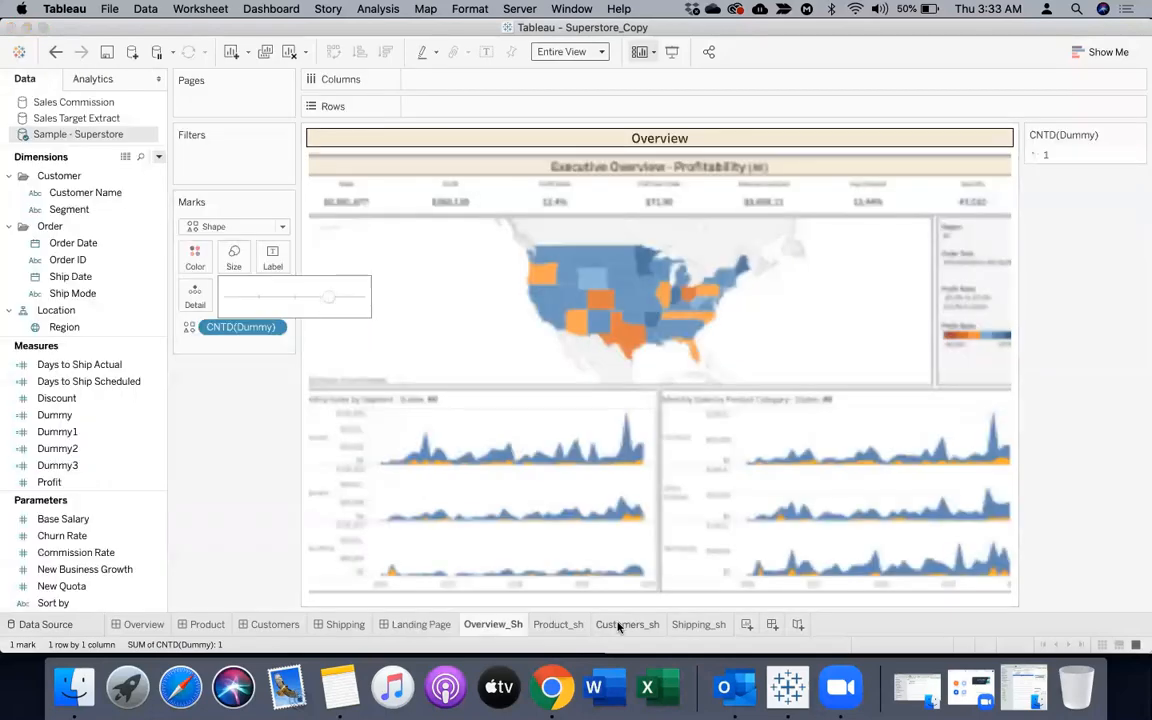
pyautogui.click(428, 625)
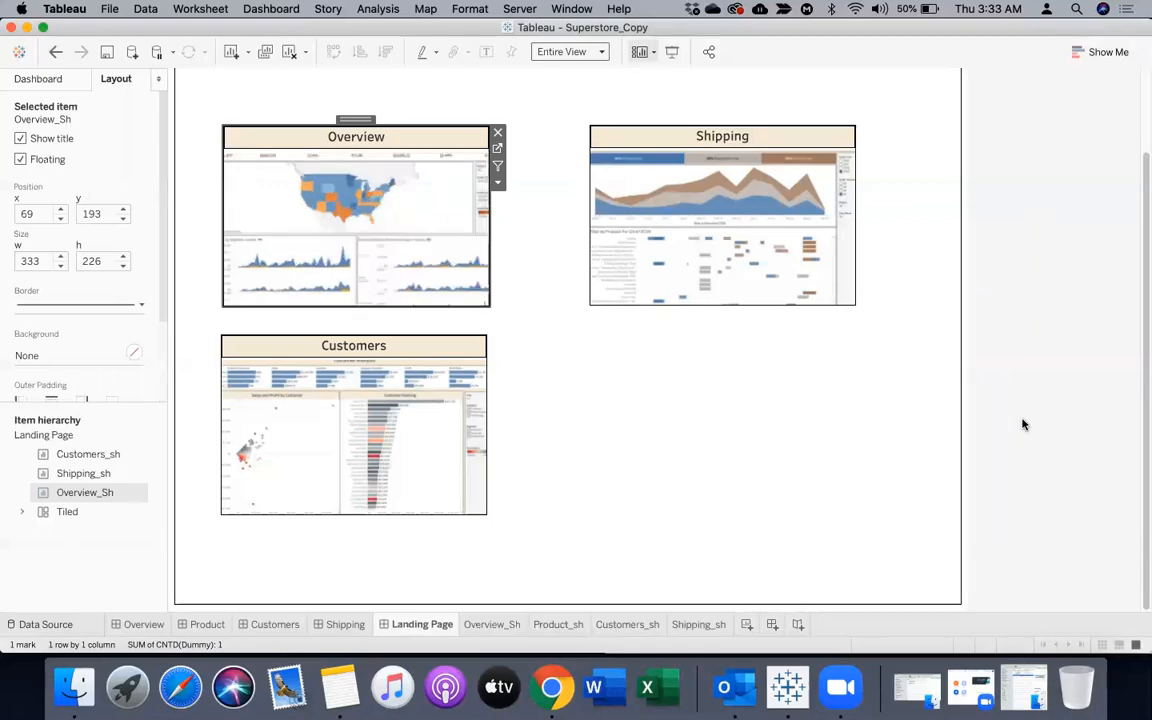
pyautogui.click(904, 452)
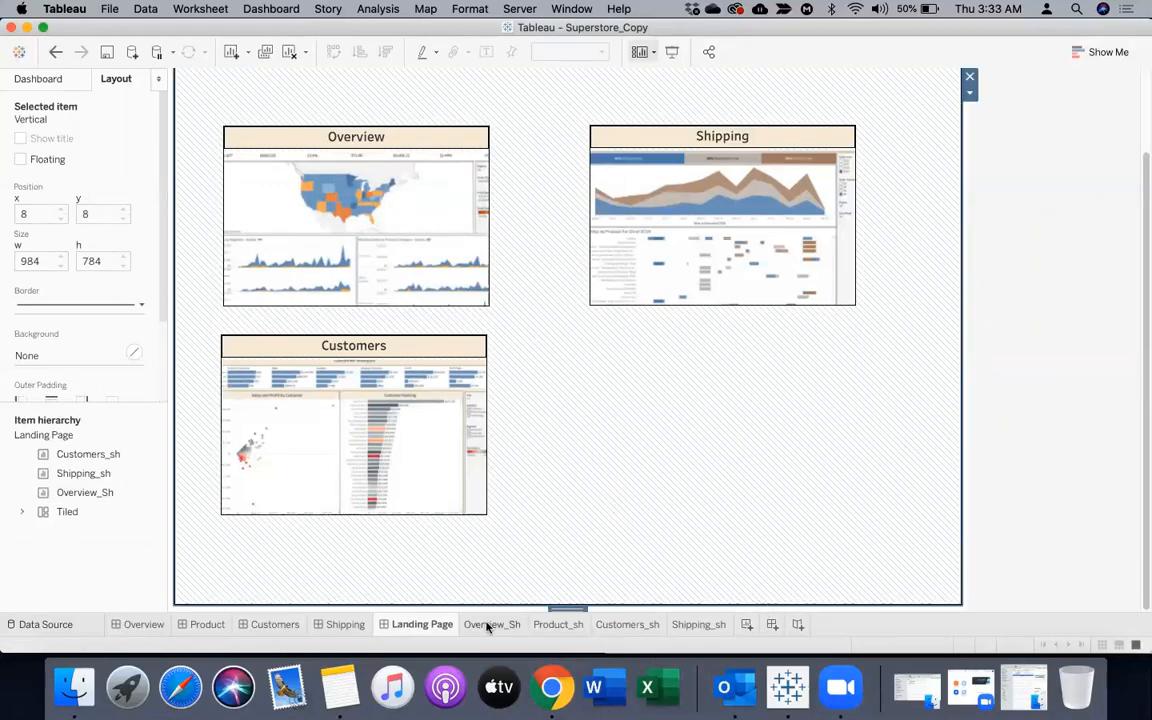
# On the Product_sh worksheet, set the mark type to Shape and assign Dummy3 to Shape
pyautogui.click(563, 625)
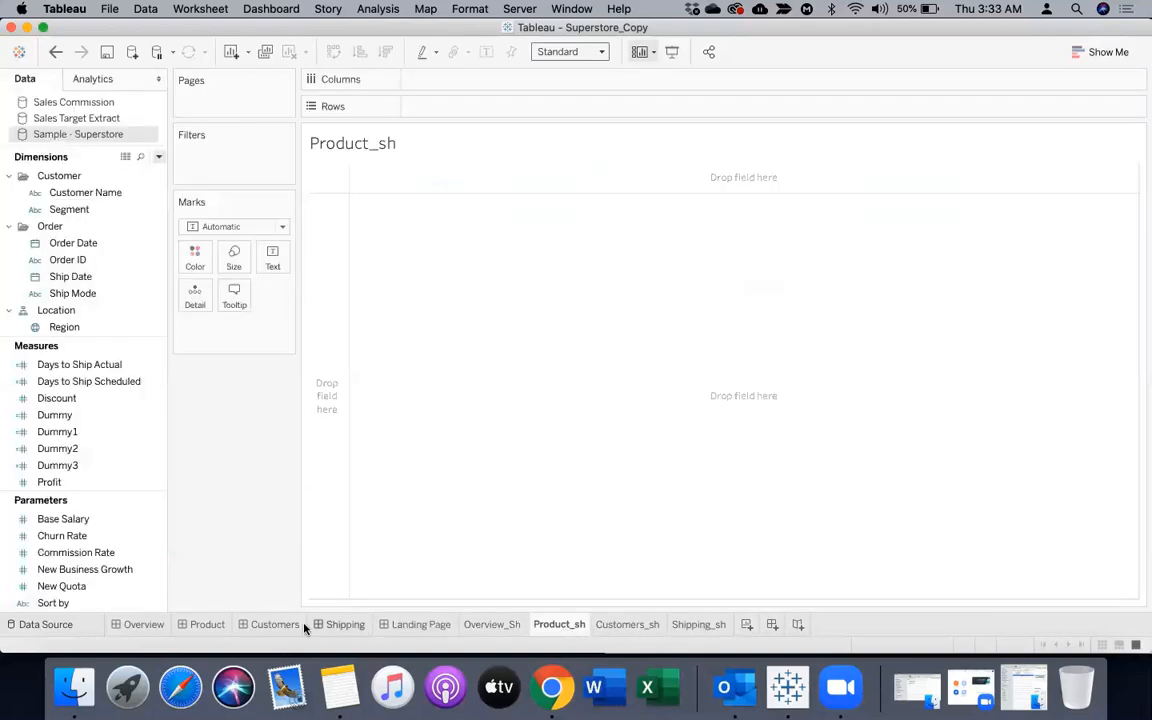
pyautogui.click(208, 625)
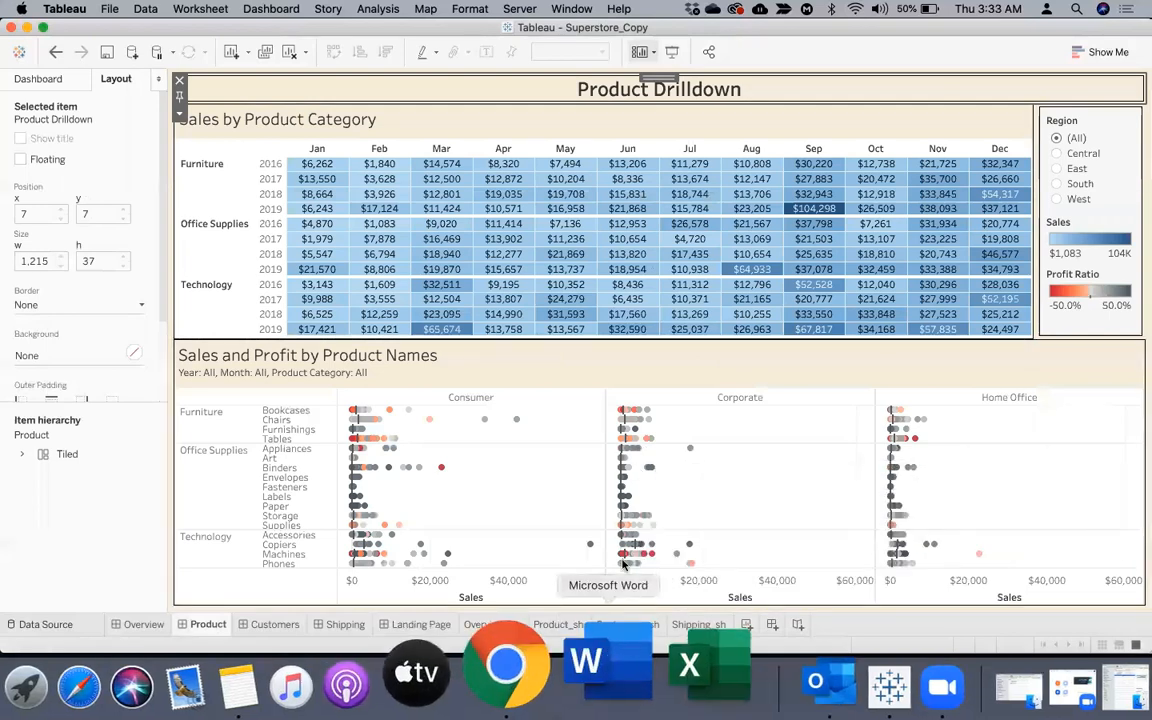
pyautogui.click(559, 624)
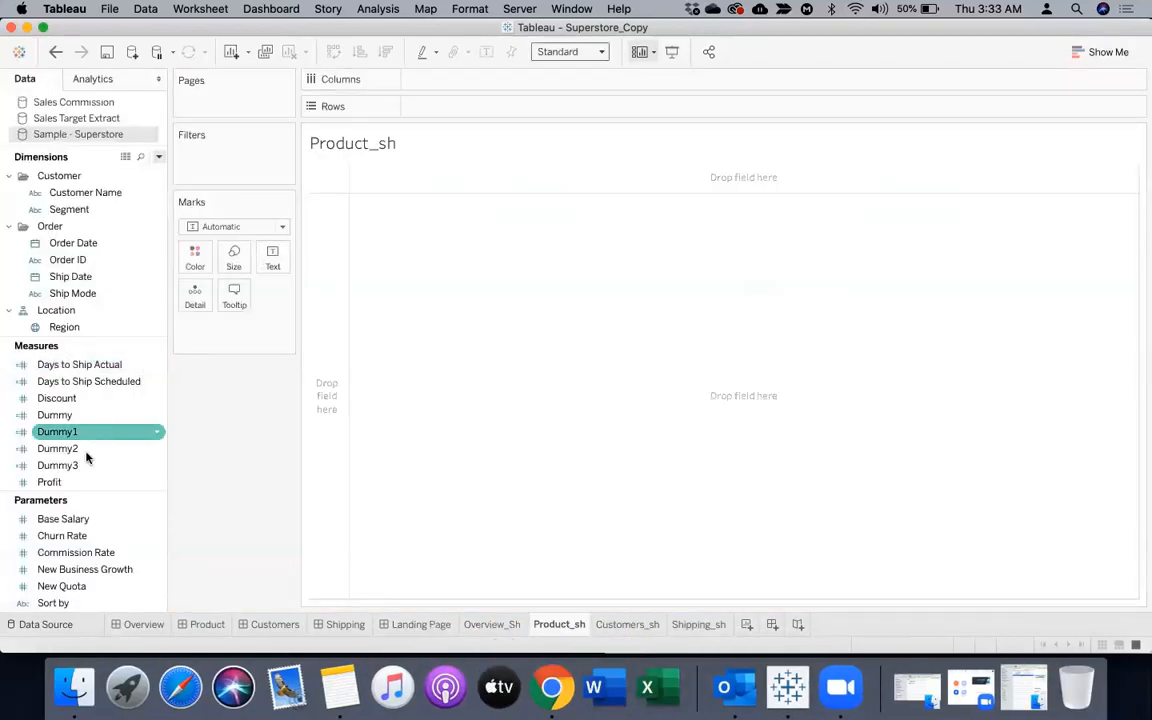
pyautogui.click(245, 231)
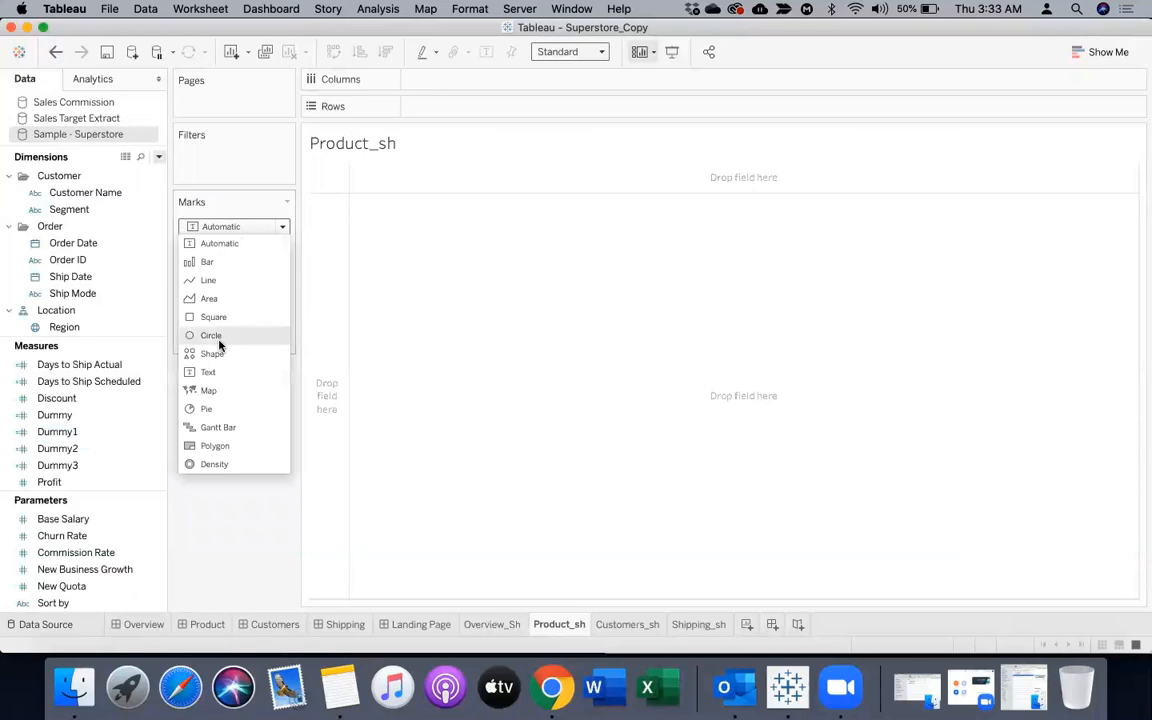
pyautogui.click(218, 352)
pyautogui.moveTo(40, 465); pyautogui.dragTo(272, 305)
# Change the Dummy3 shape field on Product_sh to a Count (Distinct) measure
pyautogui.click(273, 327)
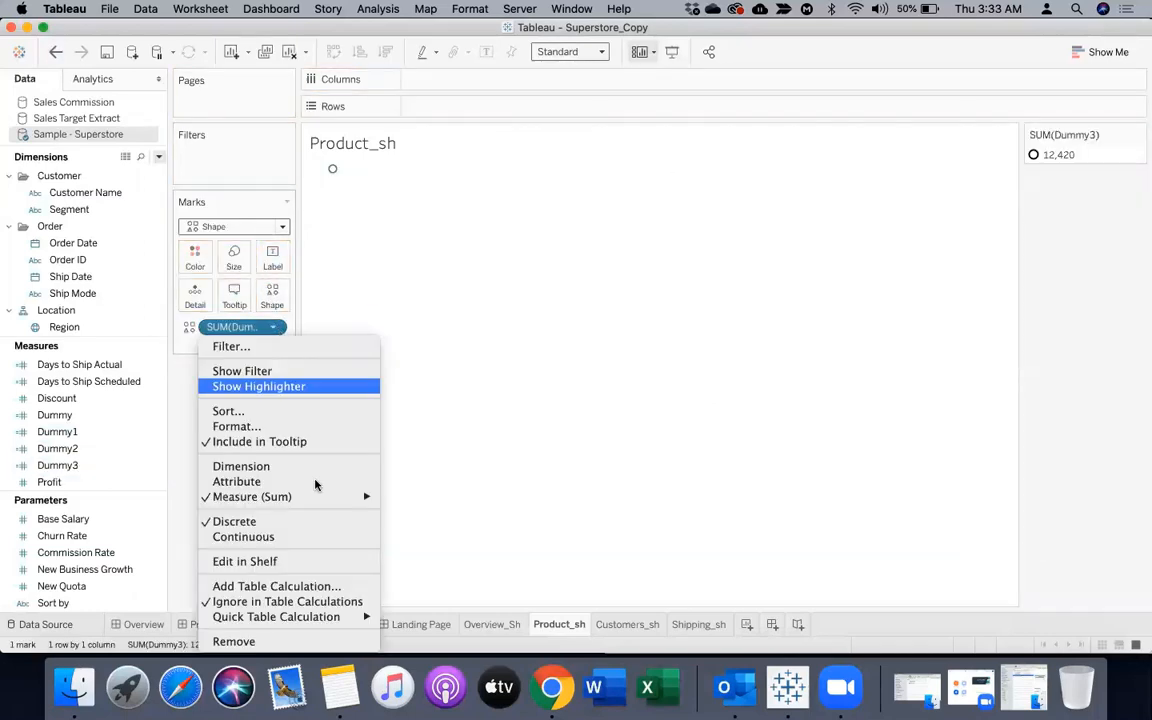
pyautogui.moveTo(321, 497)
pyautogui.click(430, 528)
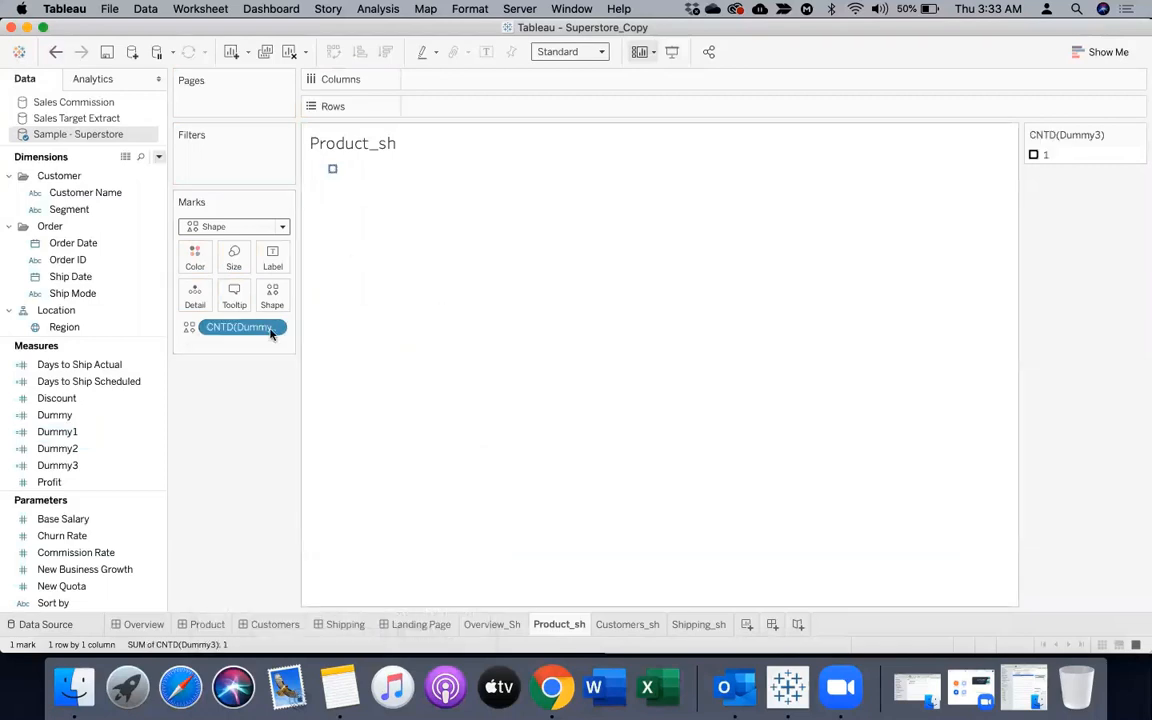
# Assign the Product dashboard screenshot, the third image in the MyImages shape palette, to the Dummy3 mark
pyautogui.click(271, 300)
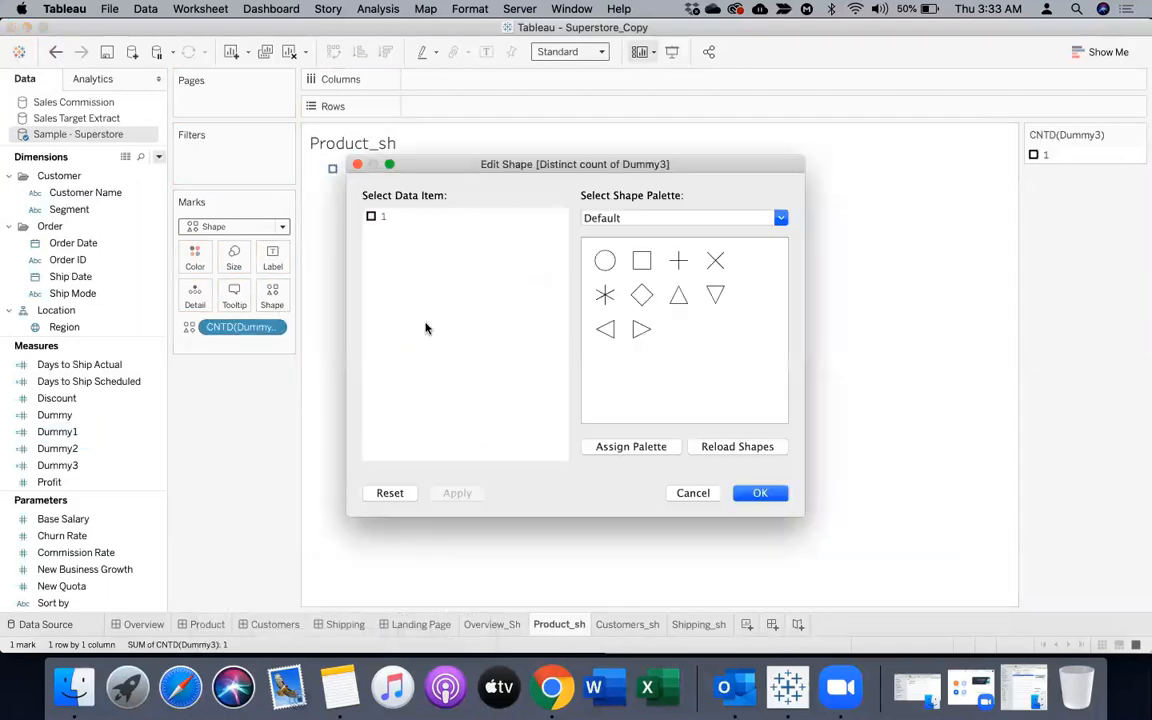
pyautogui.click(654, 224)
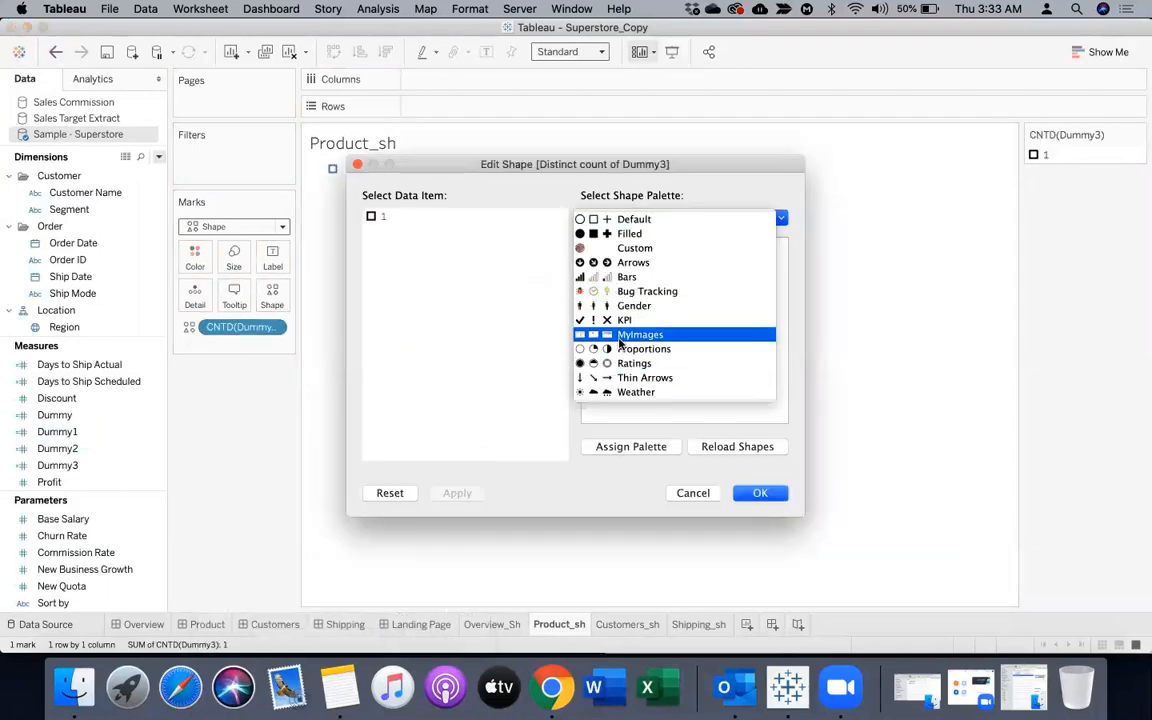
pyautogui.click(630, 335)
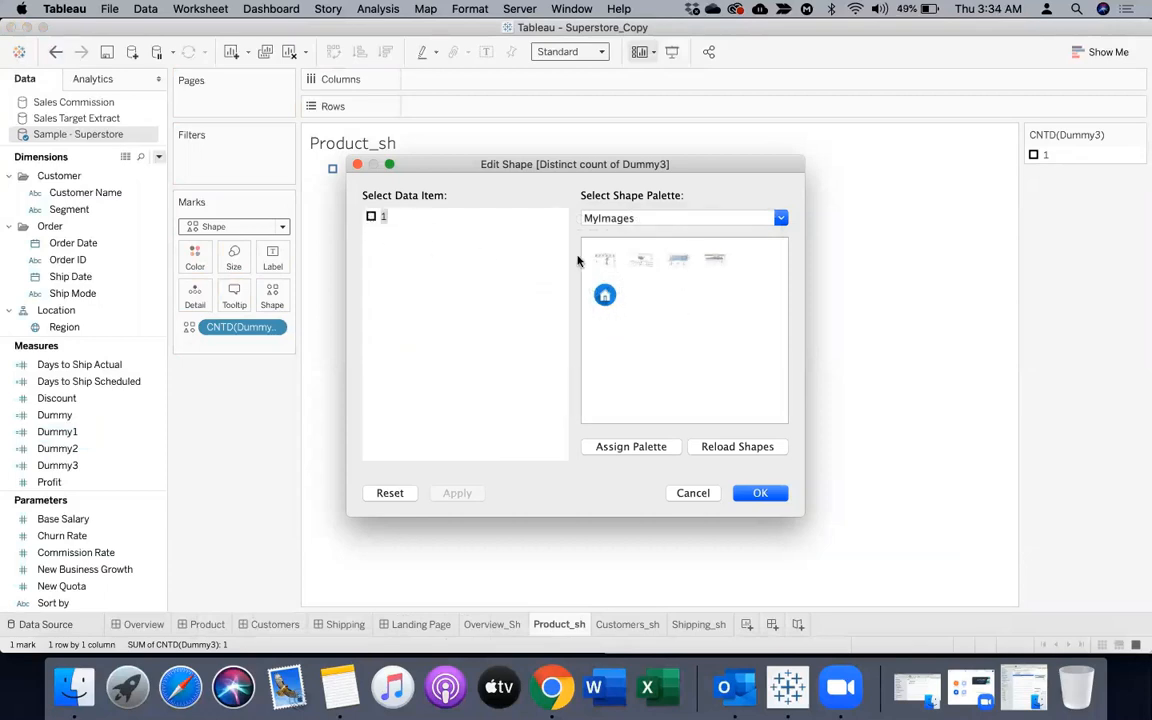
pyautogui.click(677, 261)
pyautogui.click(757, 495)
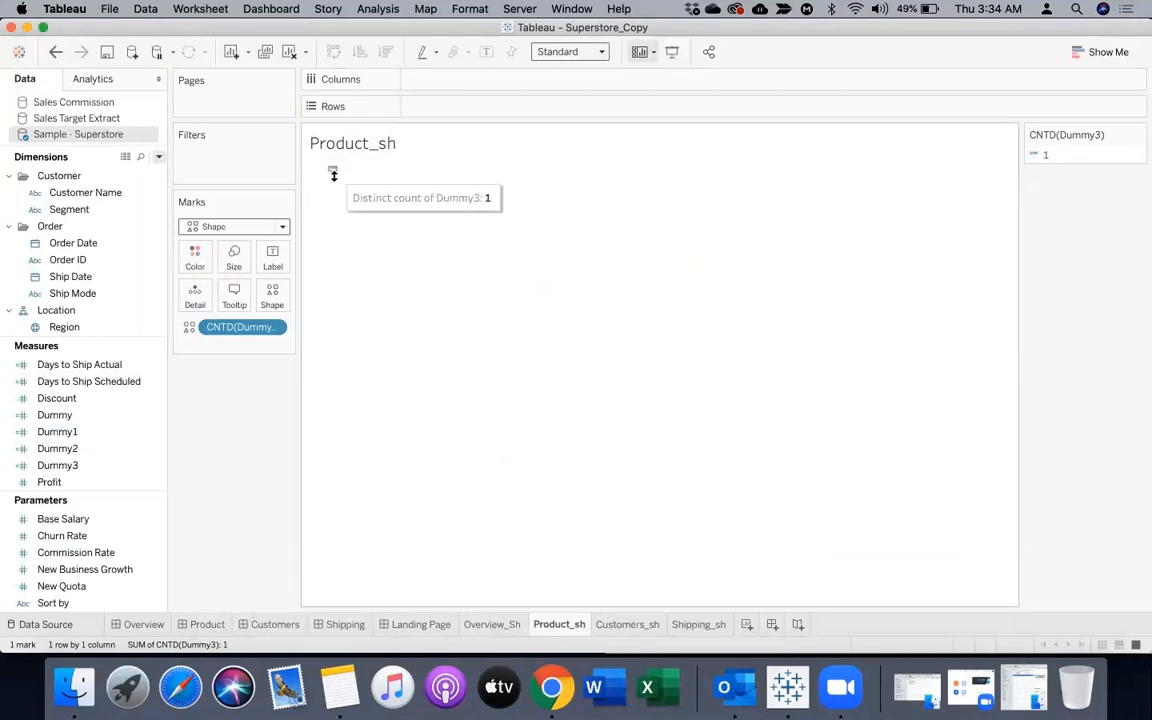
# Widen and heighten the Product_sh view cell to nearly fill the sheet, and enlarge the shape mark so the screenshot fills it
pyautogui.moveTo(333, 178)
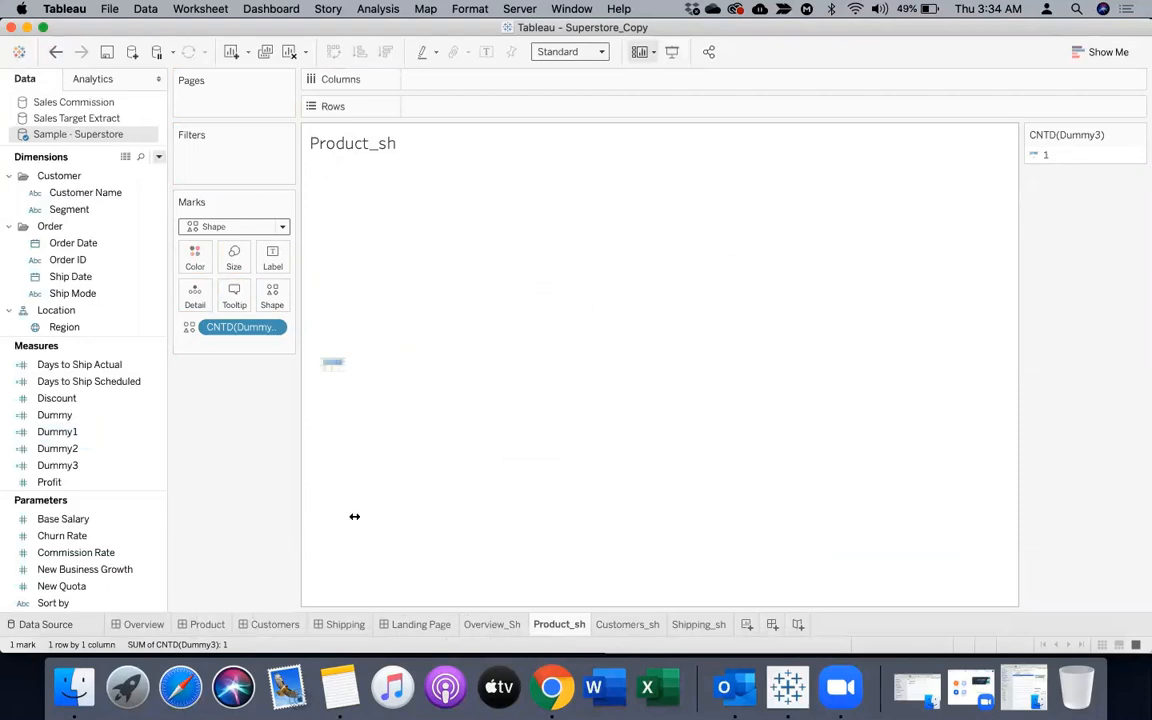
pyautogui.moveTo(354, 516); pyautogui.dragTo(962, 496)
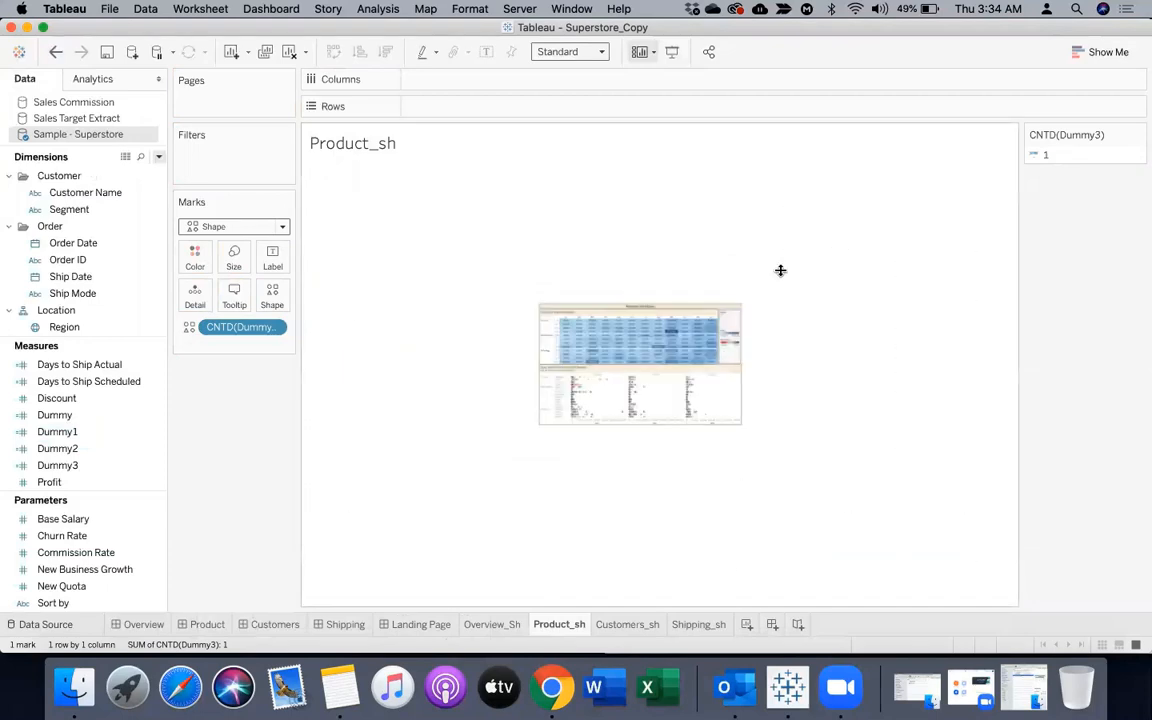
pyautogui.click(233, 258)
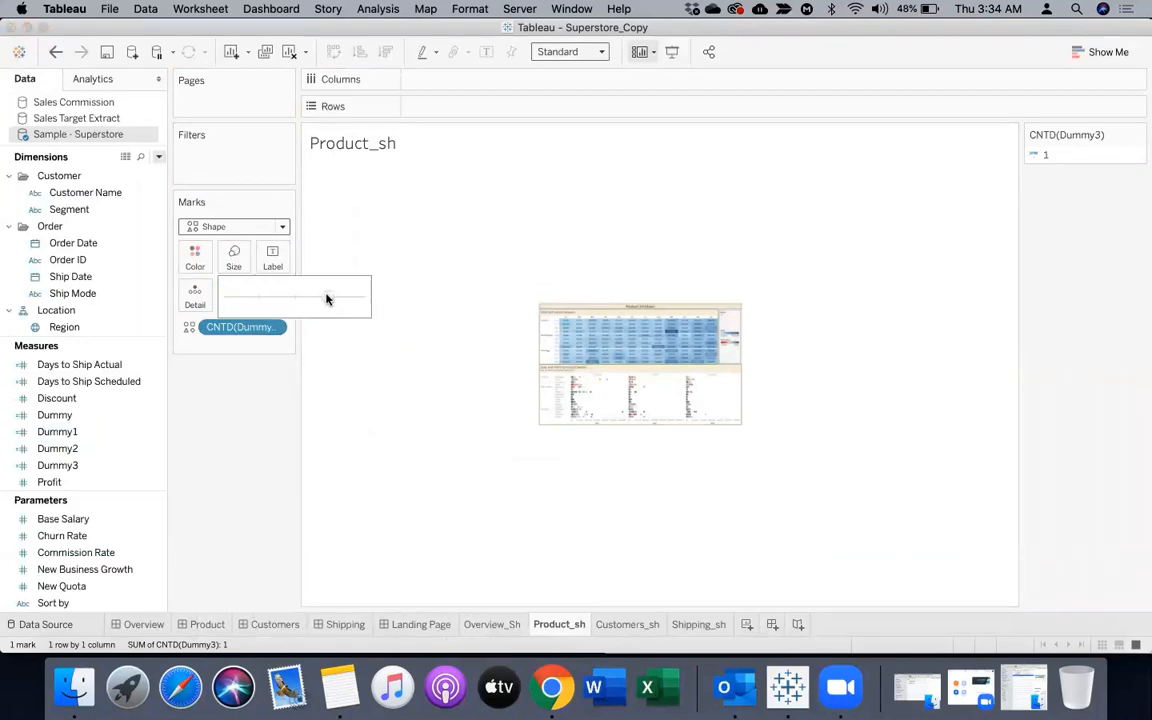
pyautogui.click(326, 298)
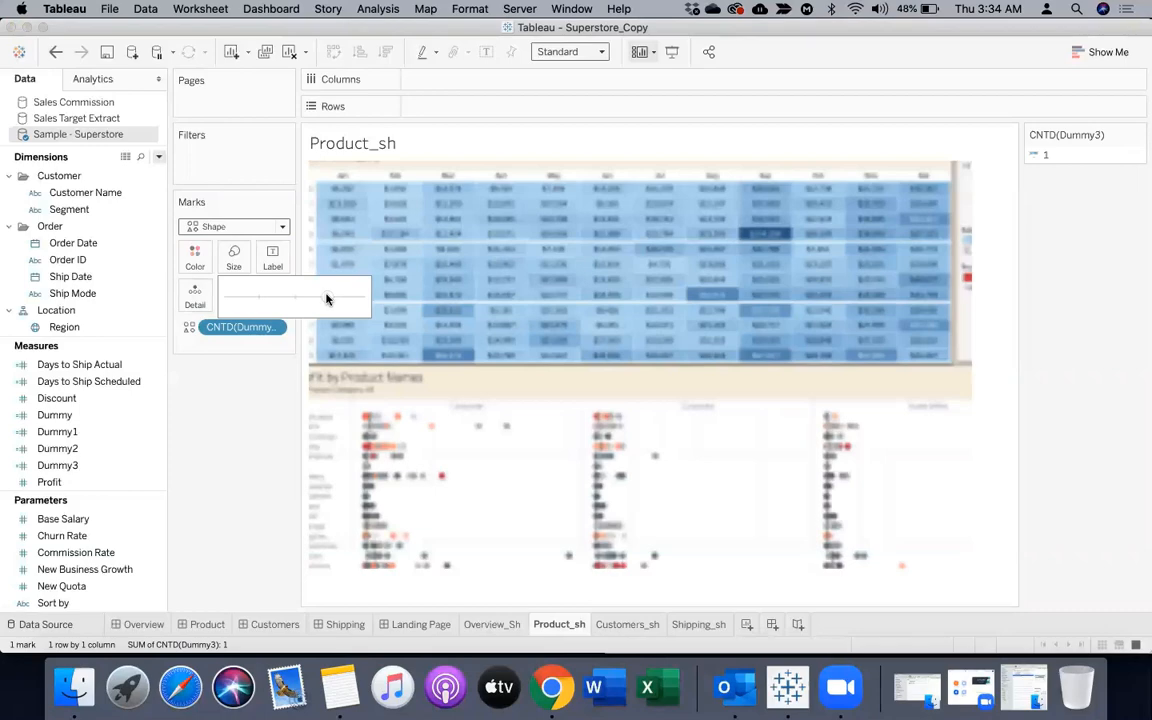
# Add Product_sh to the Landing Page as a floating sheet below Shipping and beside Customers
pyautogui.click(421, 624)
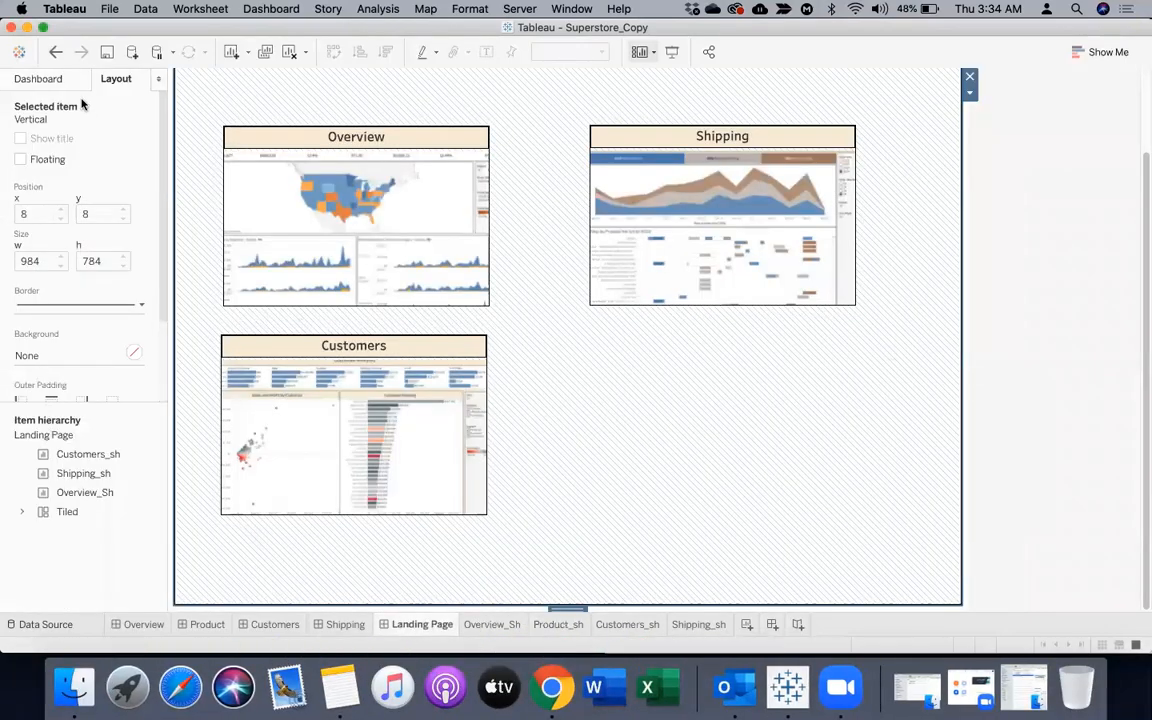
pyautogui.click(40, 79)
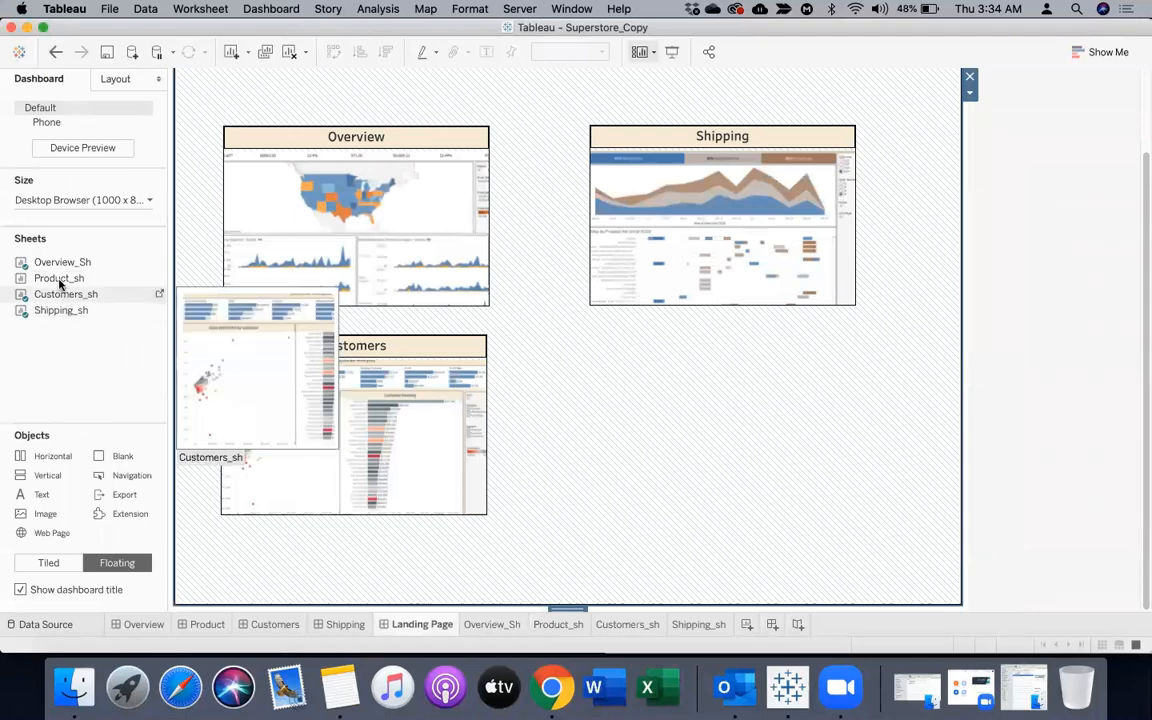
pyautogui.moveTo(58, 280); pyautogui.dragTo(591, 342)
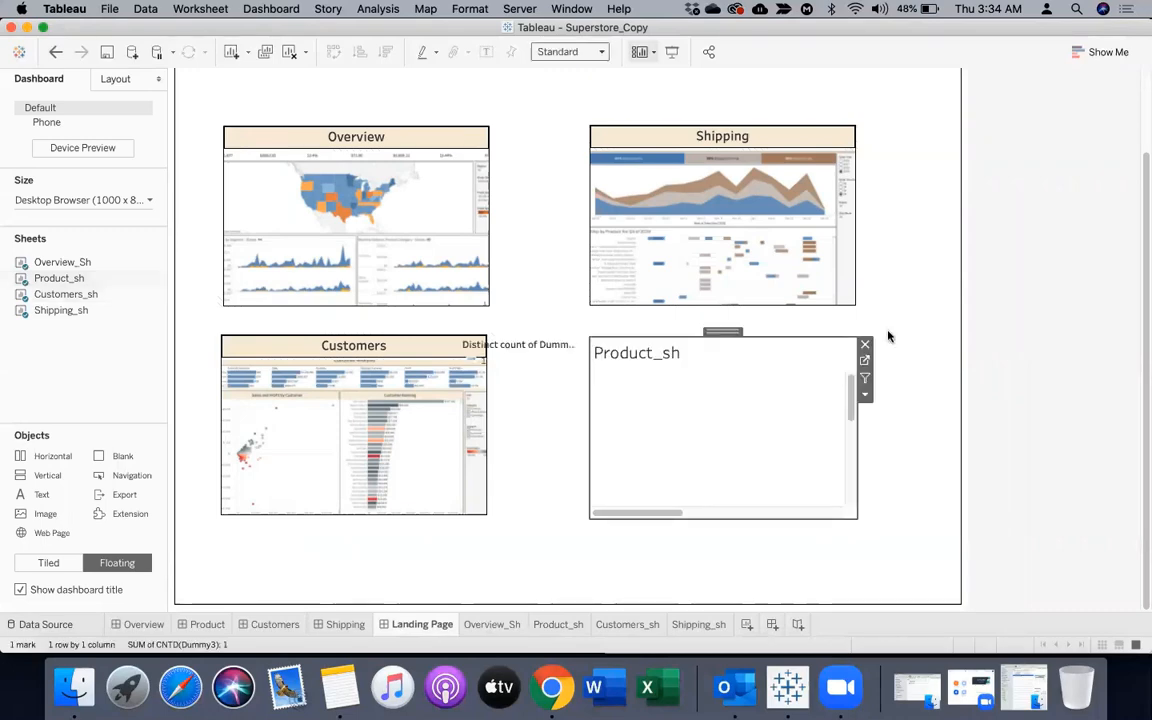
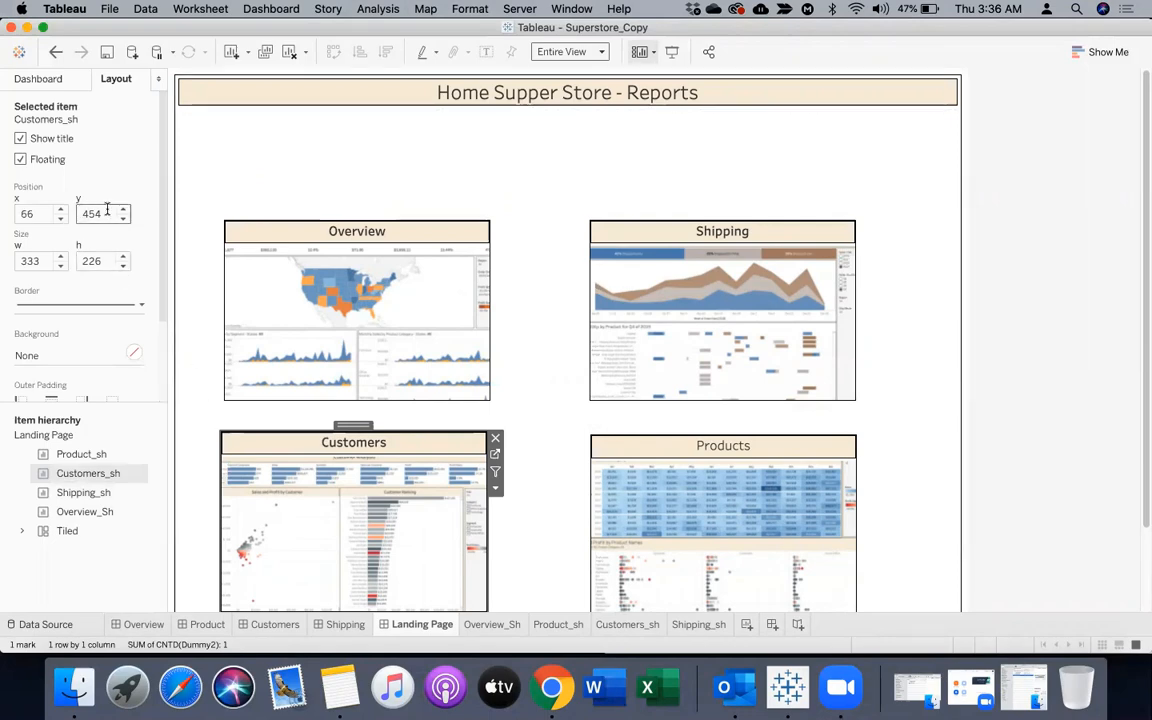
# Set Customers_sh's x position to 70 to match Overview_Sh, and set Product_sh's y position to 455
pyautogui.click(228, 237)
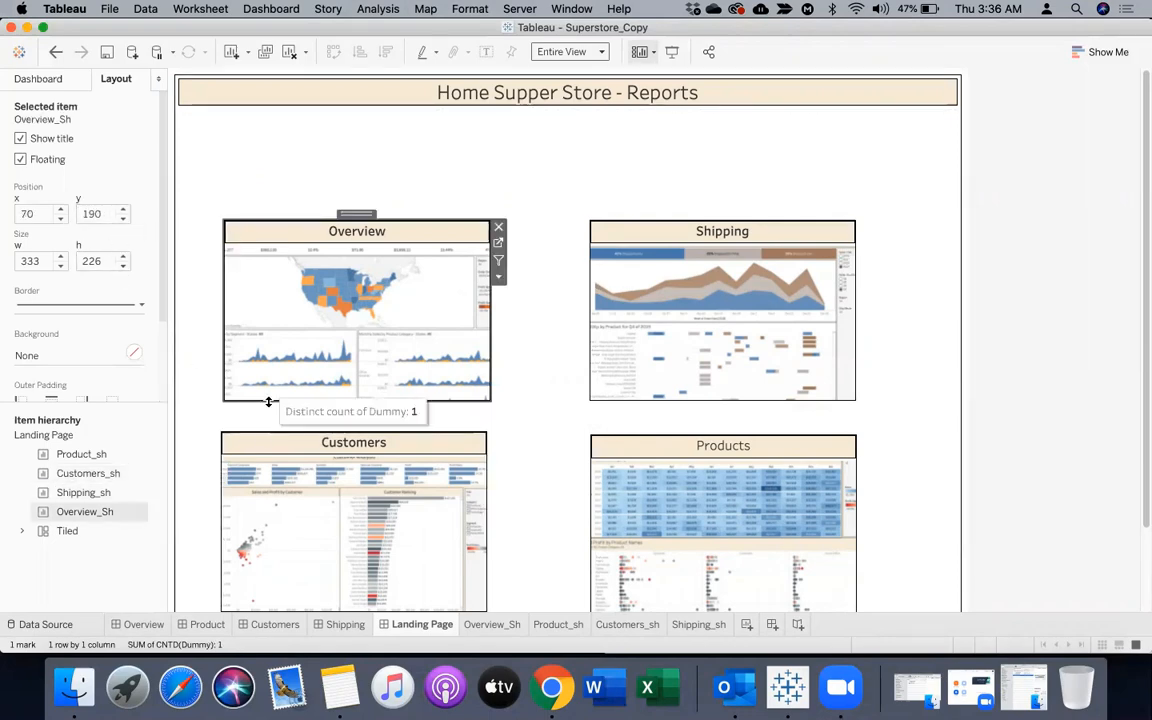
pyautogui.click(256, 446)
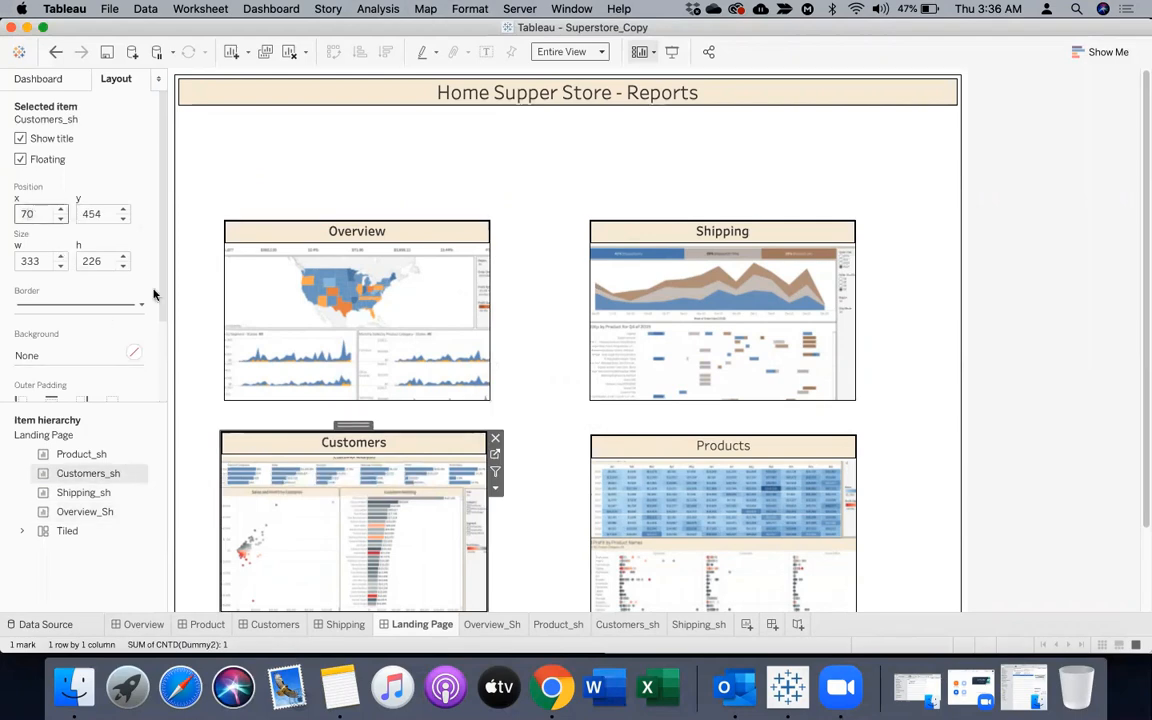
pyautogui.click(612, 442)
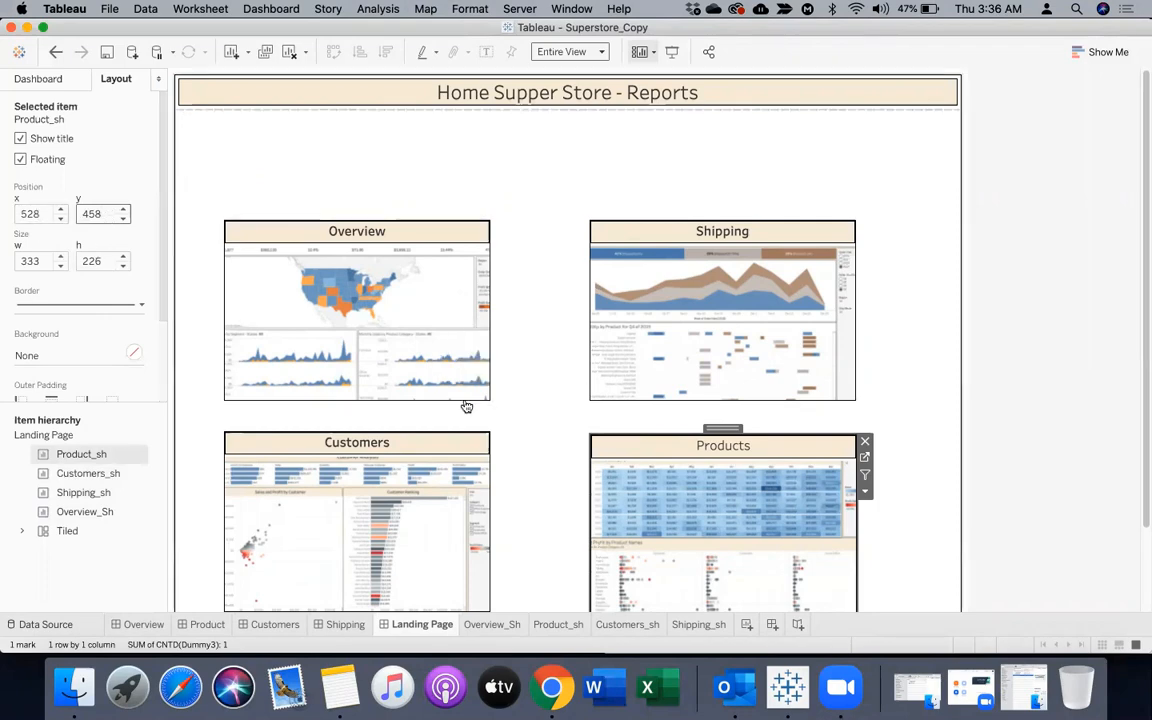
pyautogui.click(430, 446)
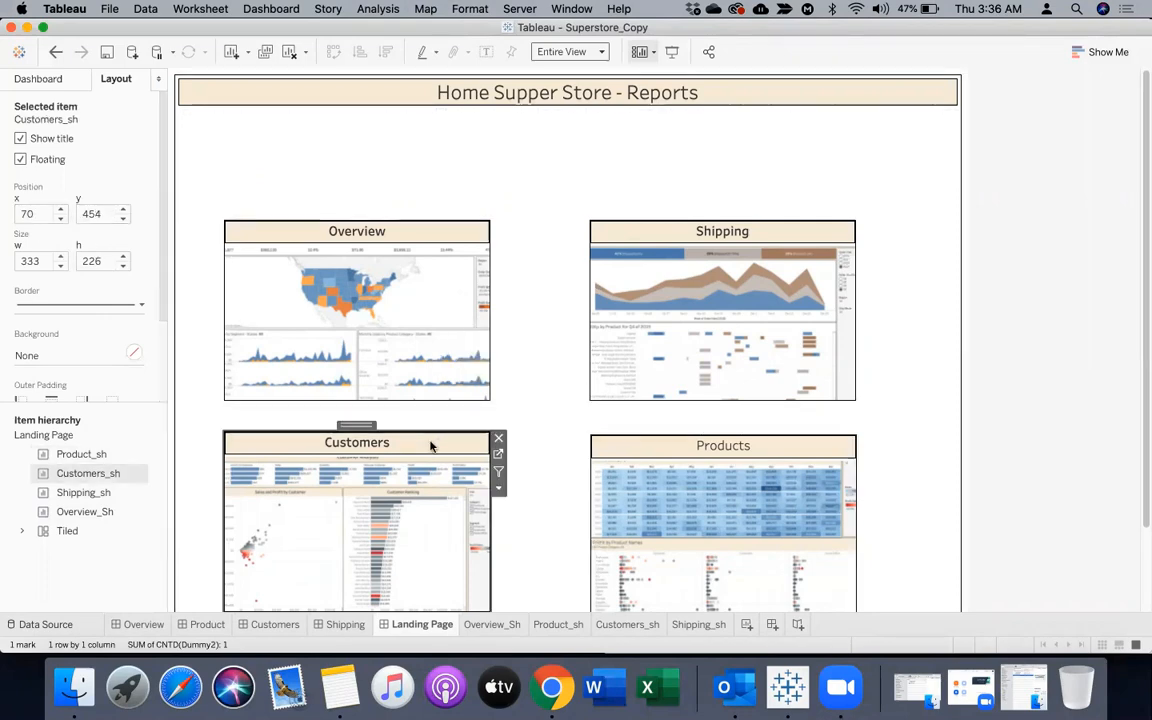
pyautogui.click(647, 446)
pyautogui.click(105, 214)
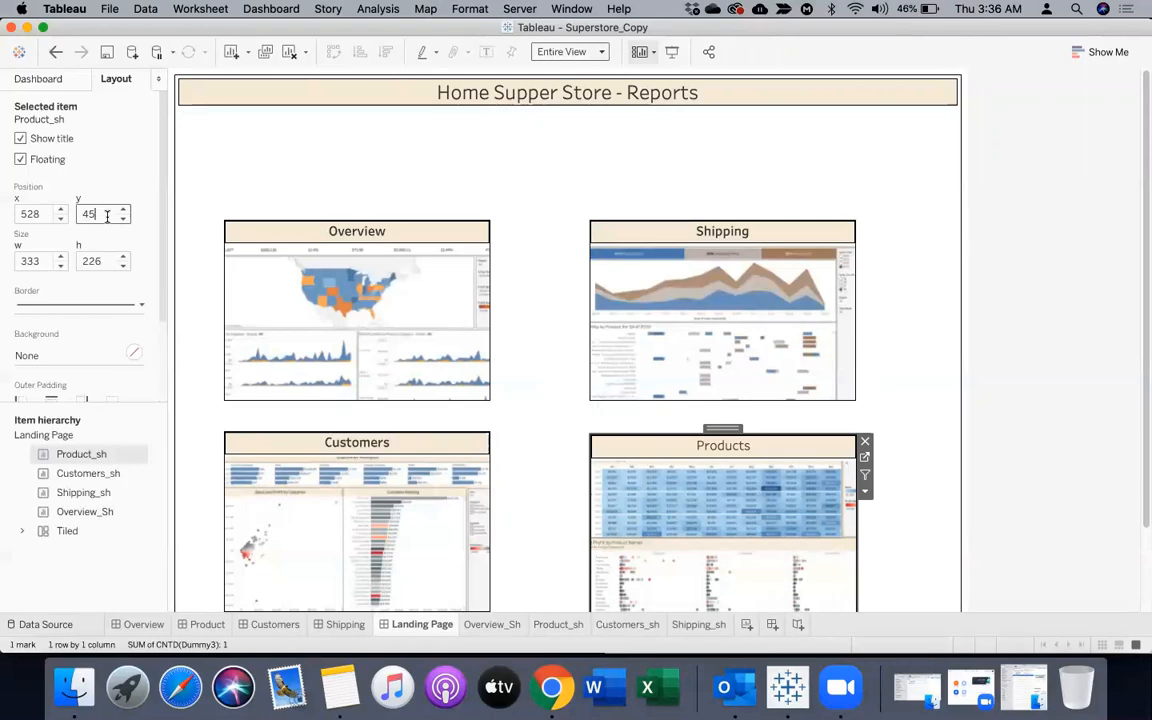
pyautogui.press('Return')
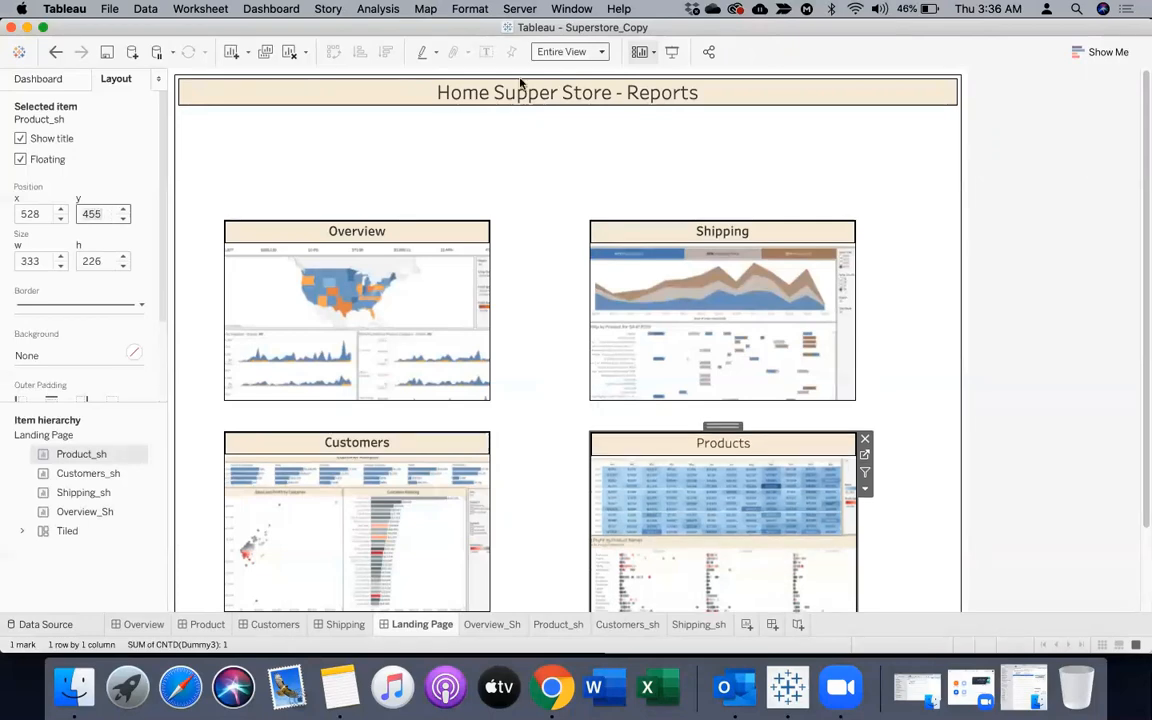
pyautogui.click(1119, 338)
# Move Shipping_sh to x position 600, and then bring it back to x position 580
pyautogui.click(419, 233)
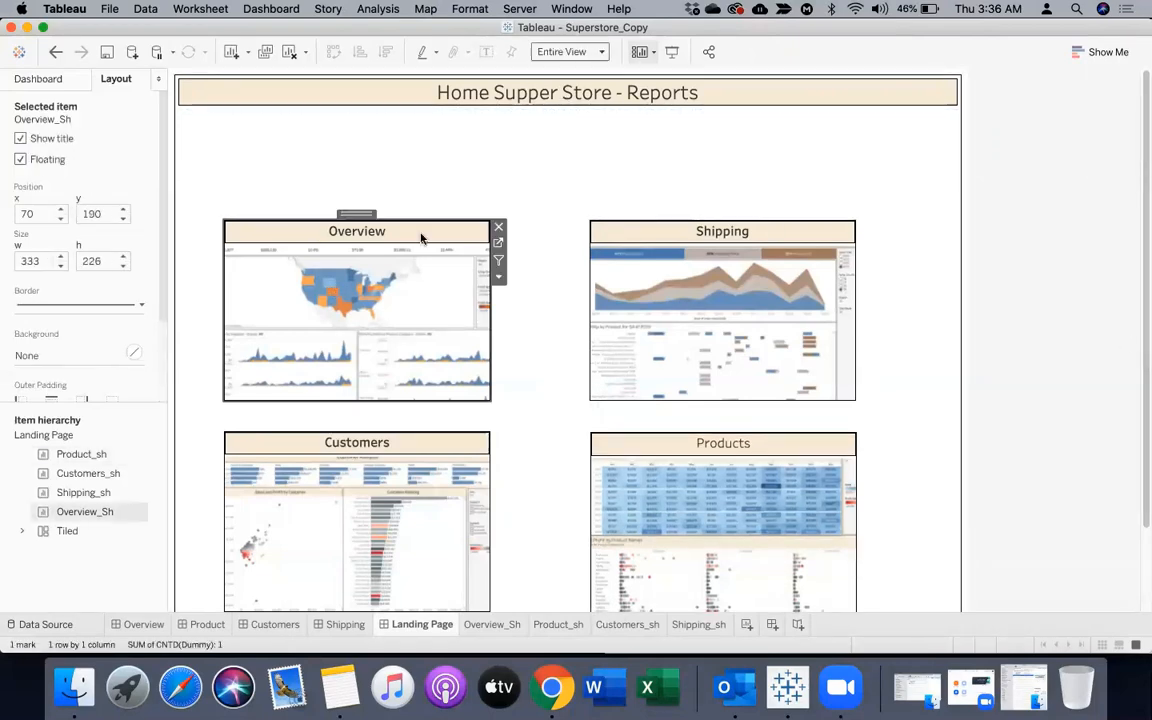
pyautogui.click(643, 234)
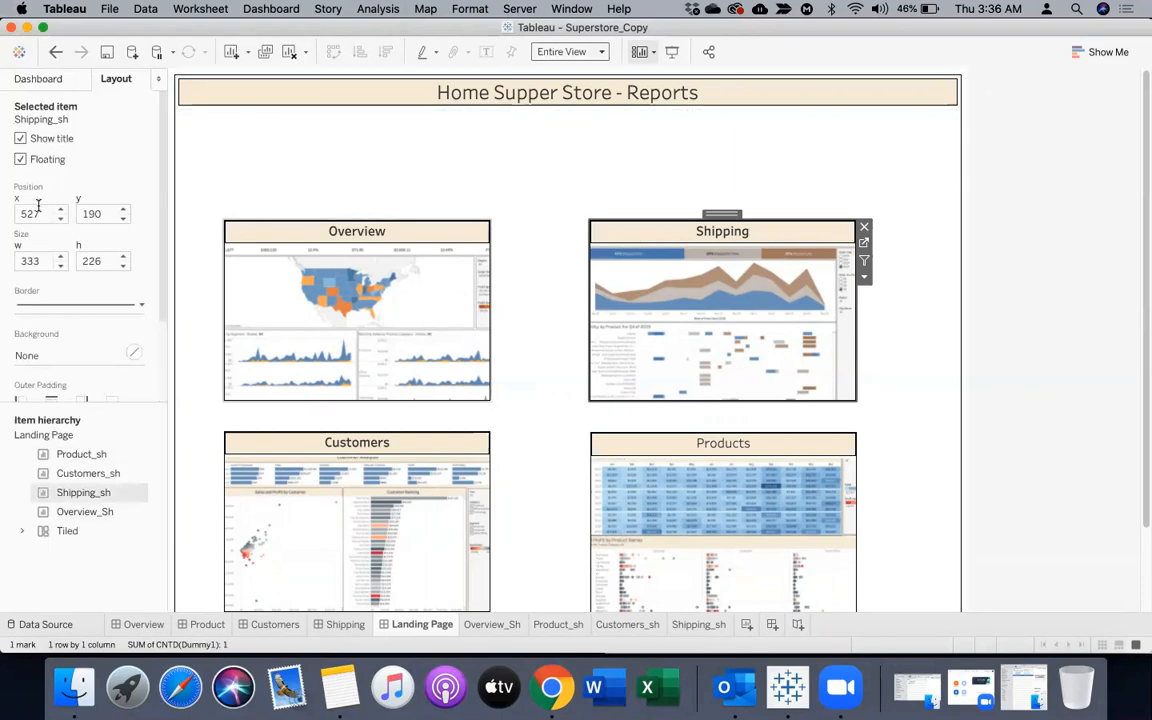
pyautogui.doubleClick(112, 212)
pyautogui.press('BackSpace')
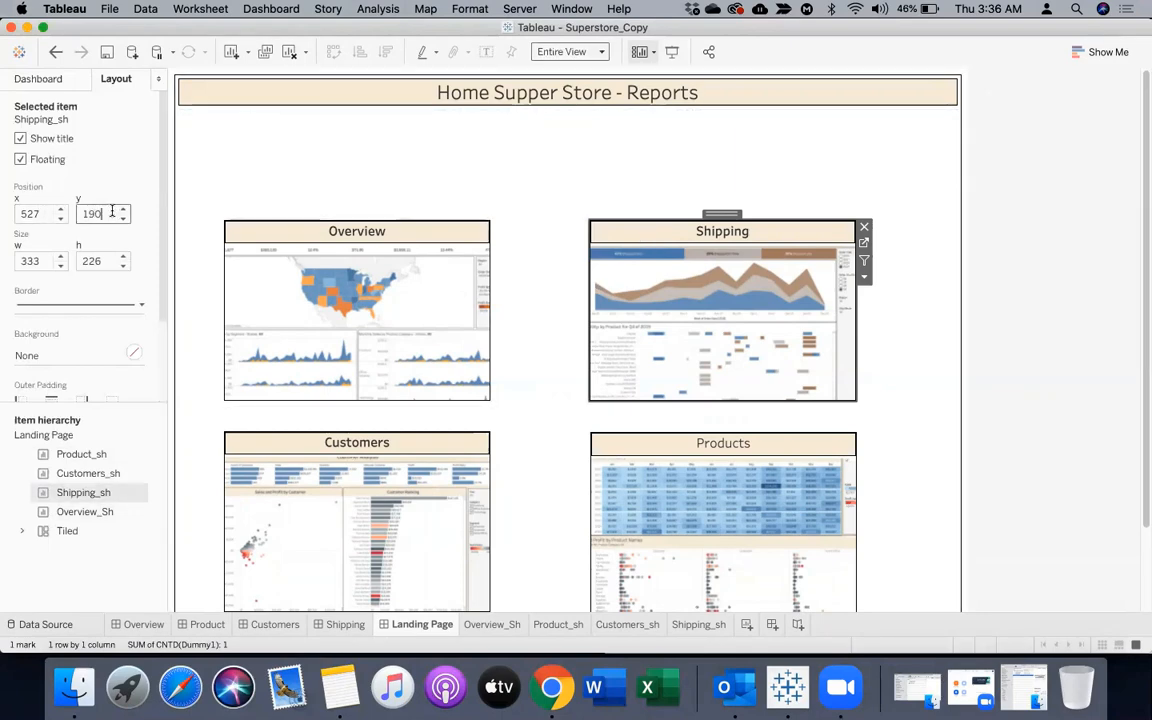
pyautogui.click(40, 214)
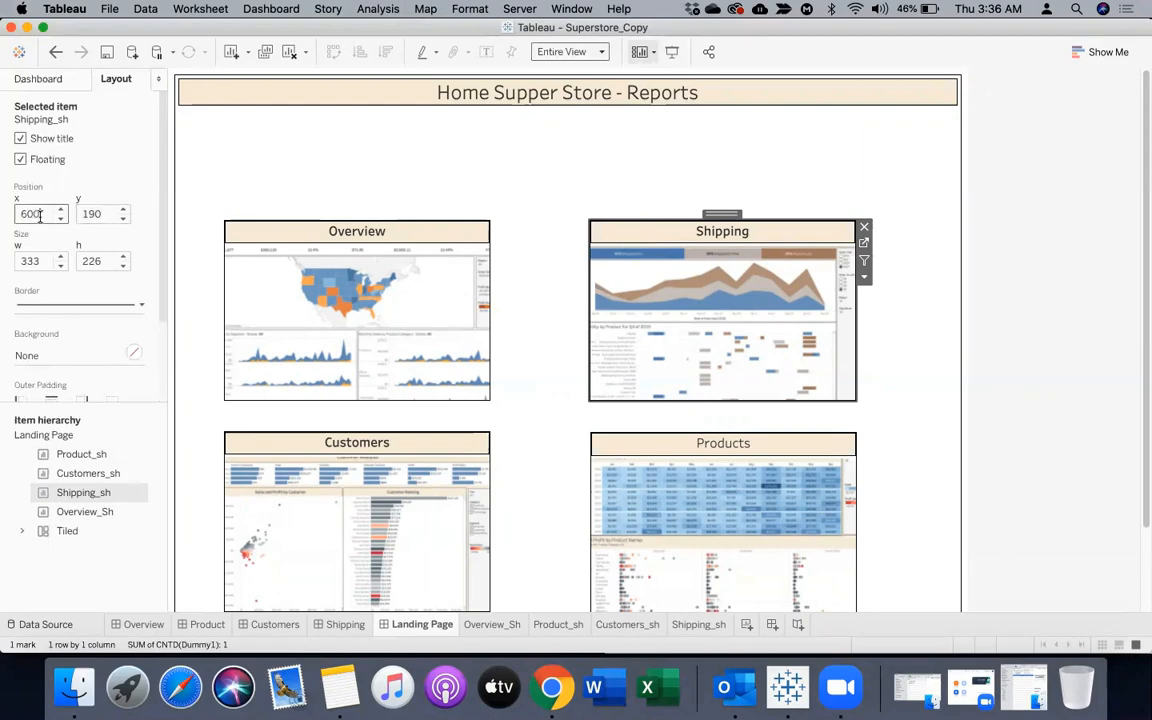
pyautogui.write('600')
pyautogui.press('Return')
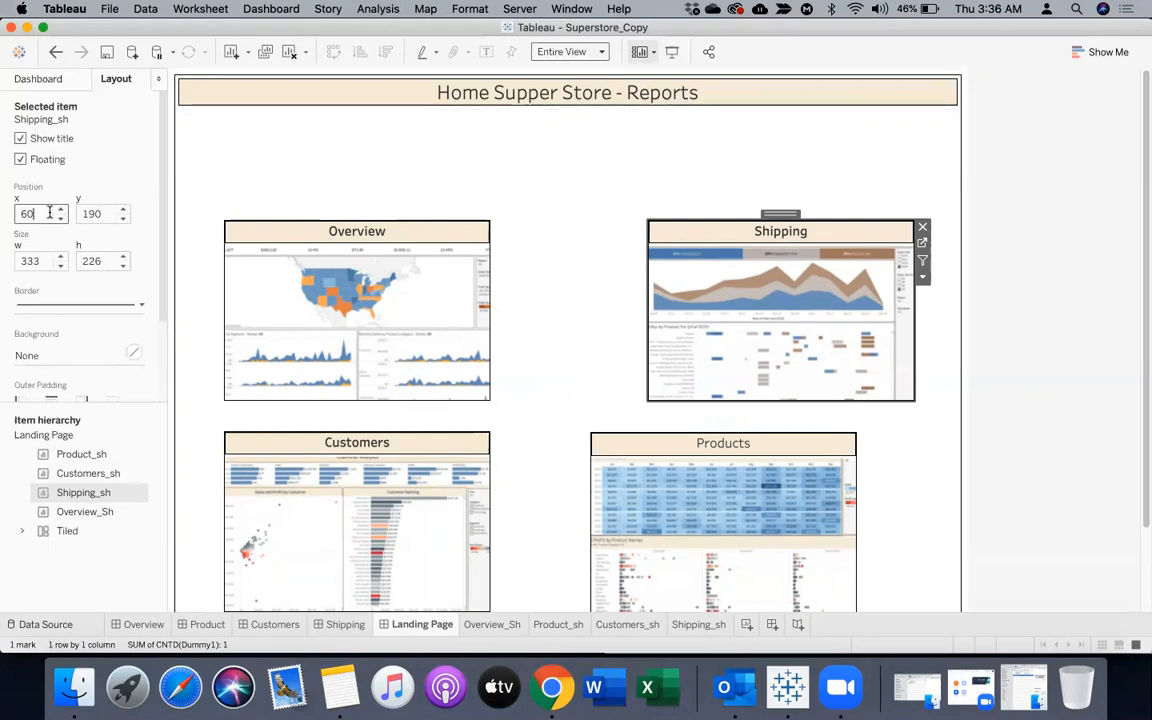
pyautogui.write('580')
pyautogui.press('Return')
# Set Product_sh's x position to 580 to line it up under Shipping
pyautogui.click(602, 445)
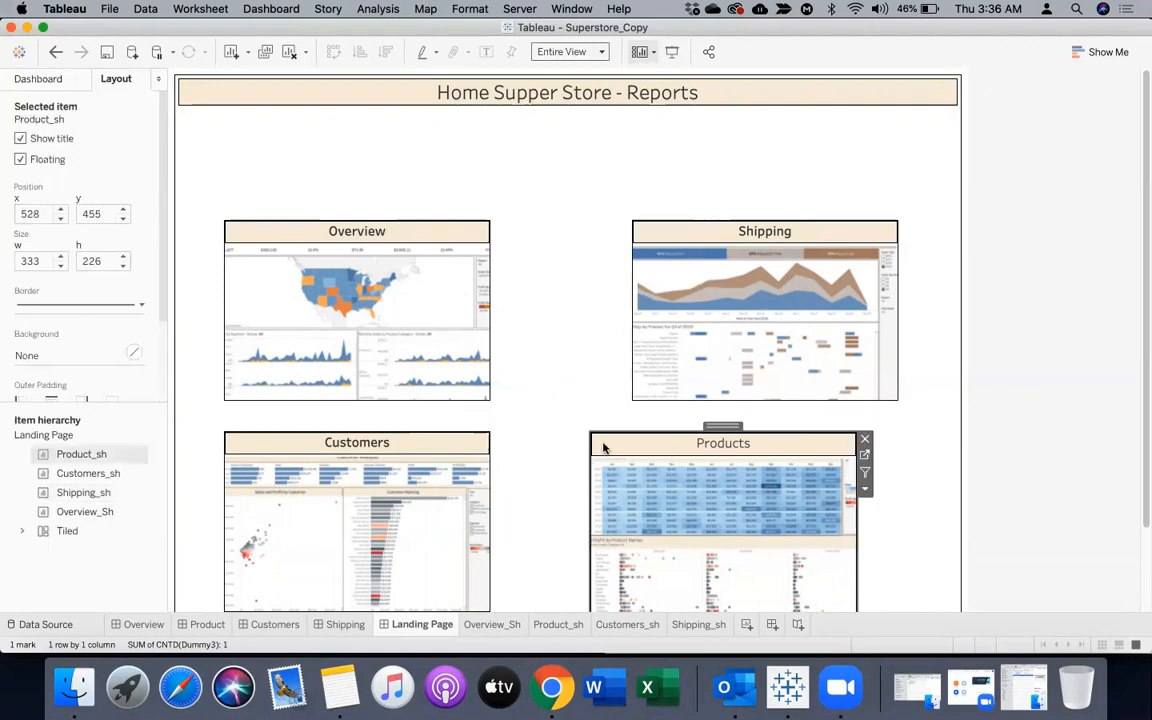
pyautogui.click(34, 212)
pyautogui.write('580')
pyautogui.press('Return')
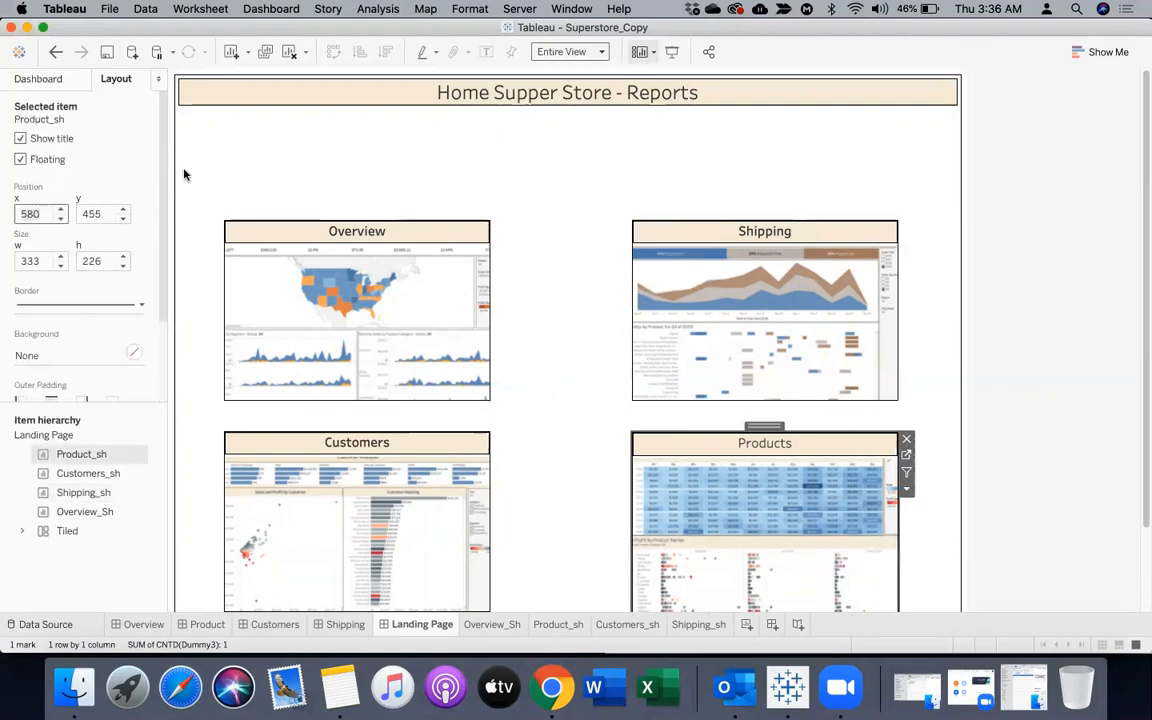
# Set Overview_Sh's x position to 100, and then increase it to 120
pyautogui.click(275, 231)
pyautogui.moveTo(44, 213); pyautogui.dragTo(9, 213)
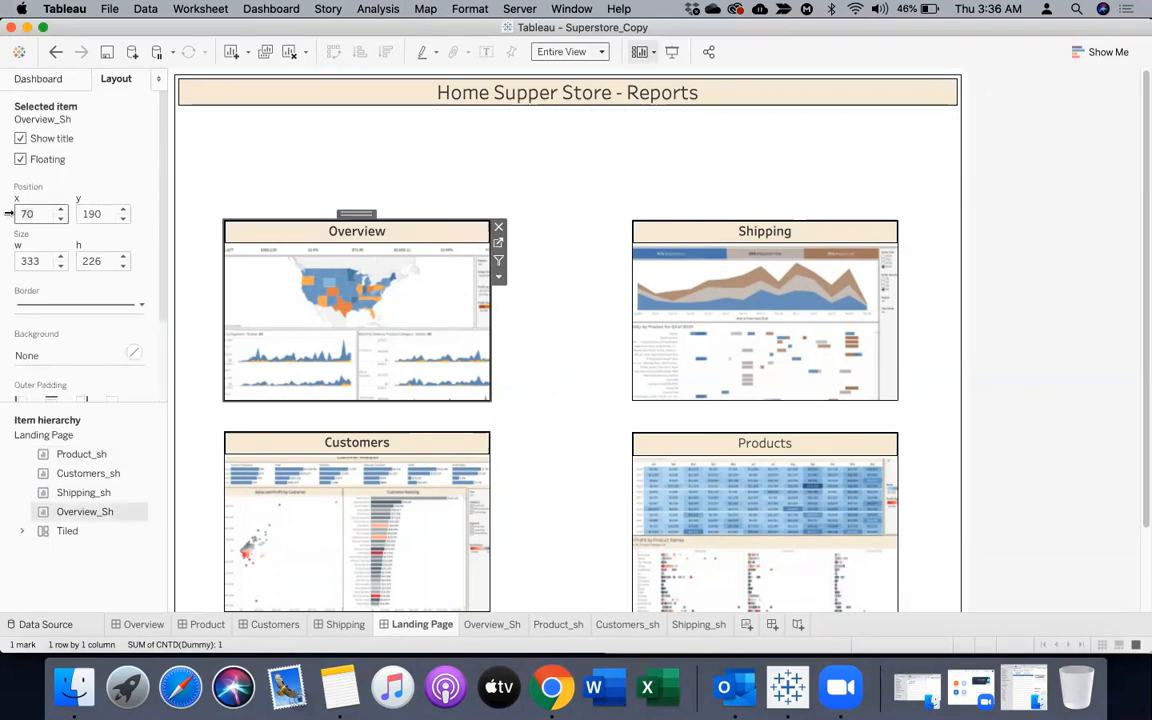
pyautogui.write('100')
pyautogui.press('Return')
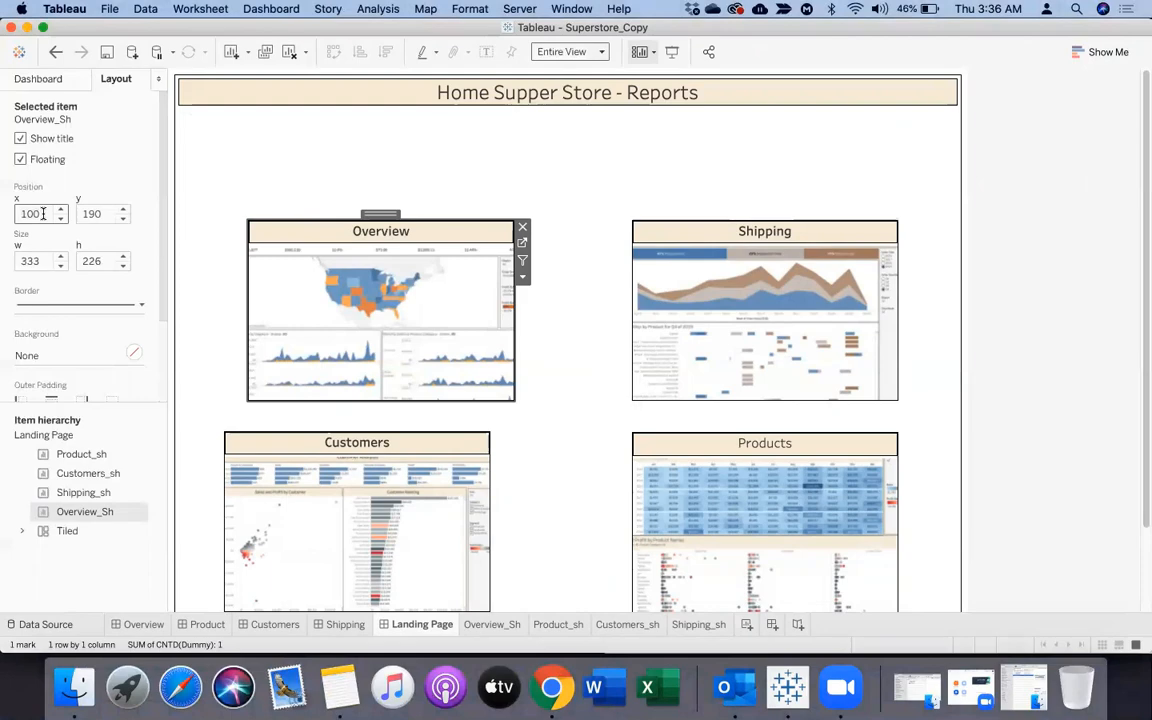
pyautogui.write('0')
pyautogui.press('Return')
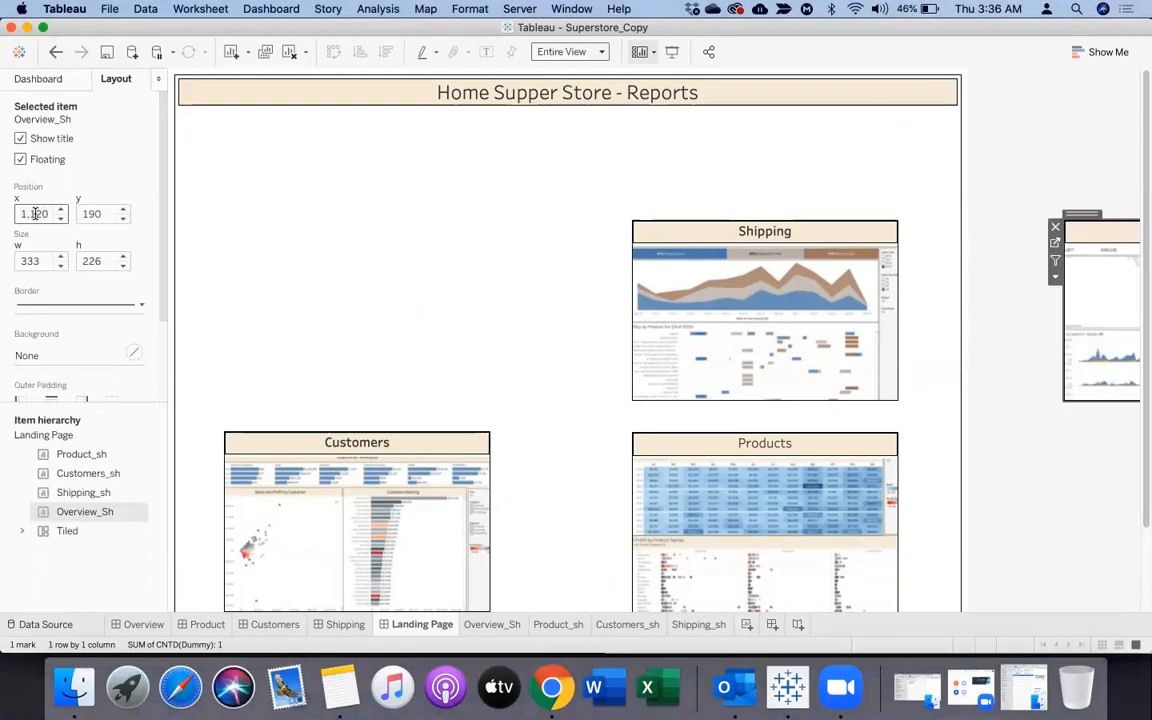
pyautogui.press('Return')
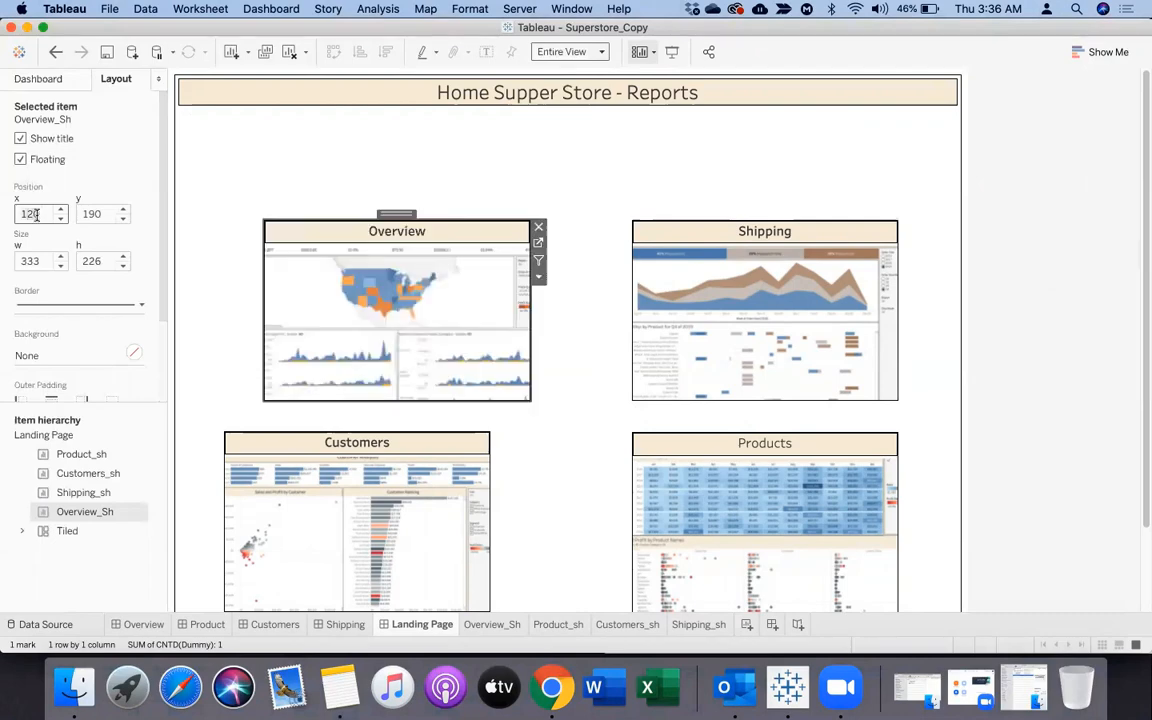
# Set Customers_sh's x position to 120 to line it up under Overview
pyautogui.click(327, 442)
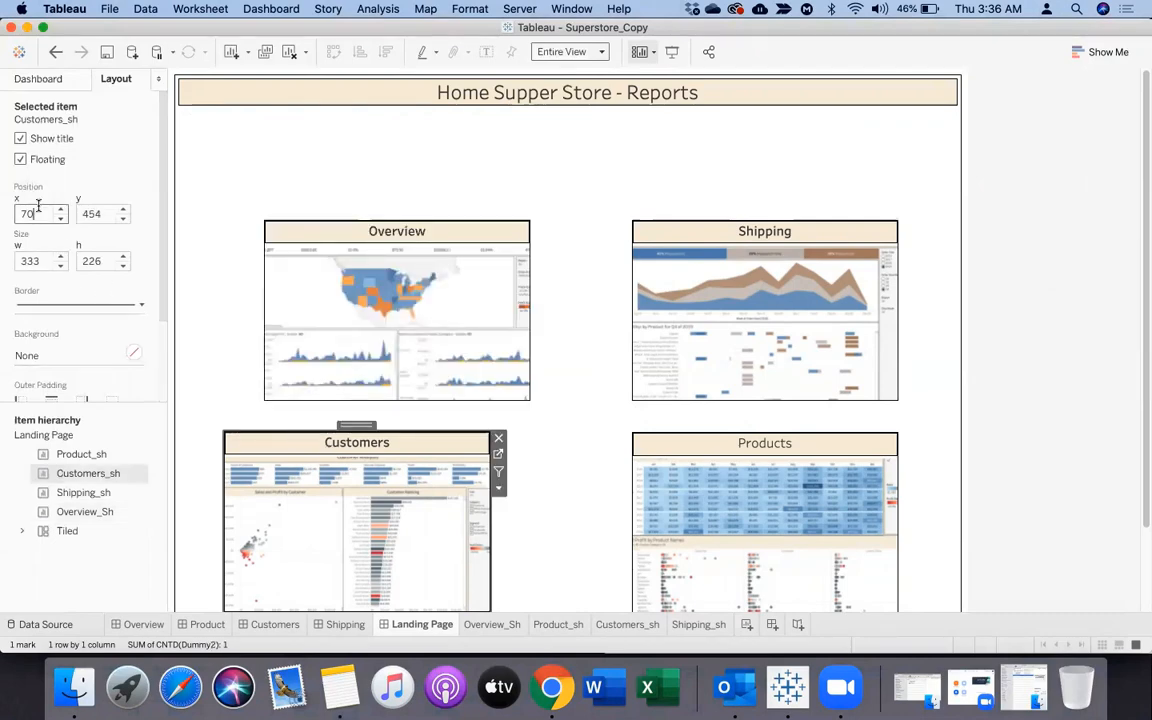
pyautogui.write('120')
pyautogui.press('Return')
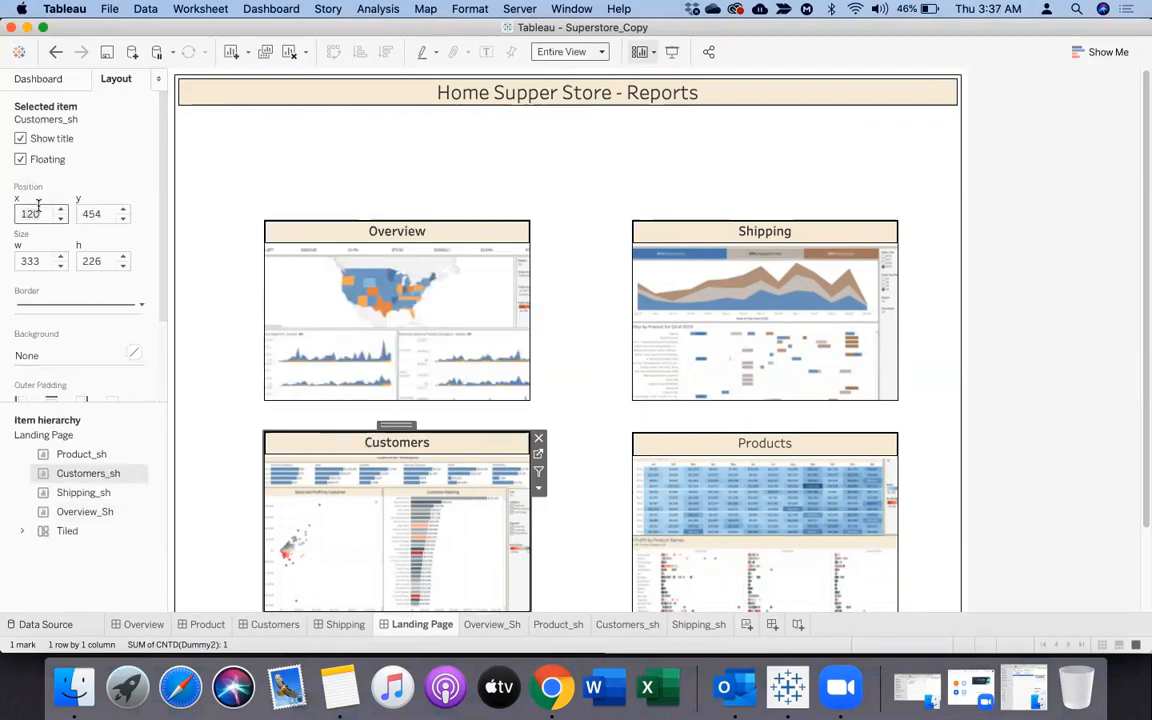
# Preview the Landing Page layout in presentation mode and return to editing
pyautogui.click(846, 136)
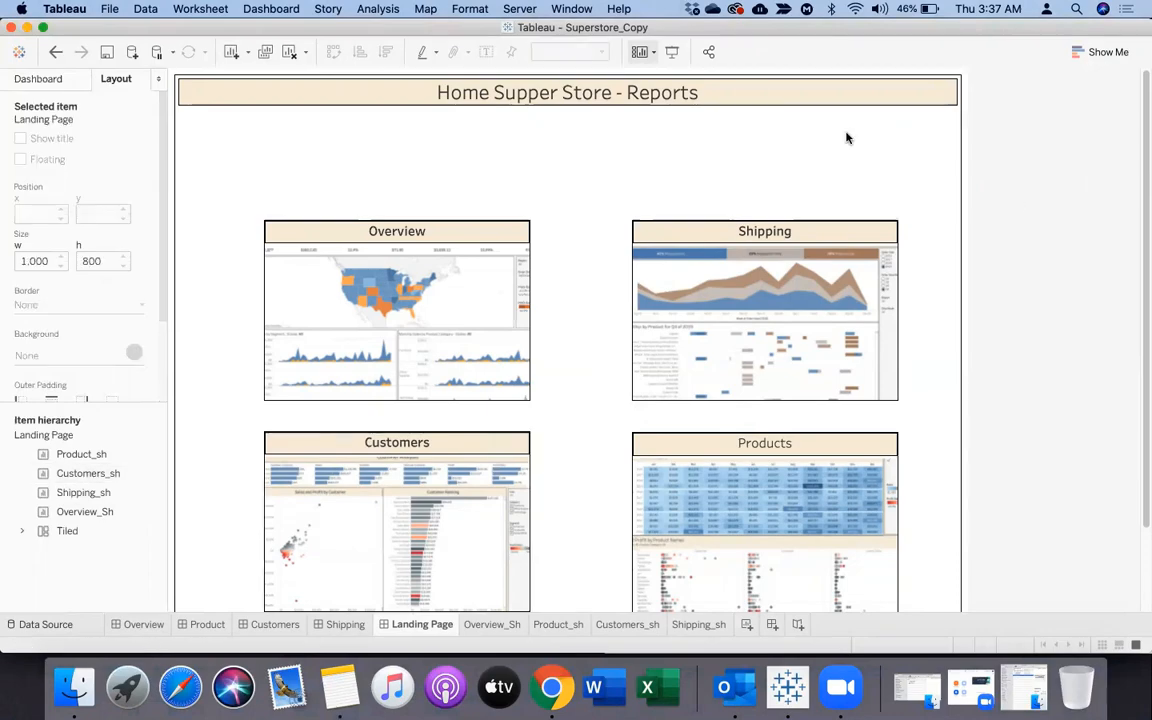
pyautogui.click(670, 51)
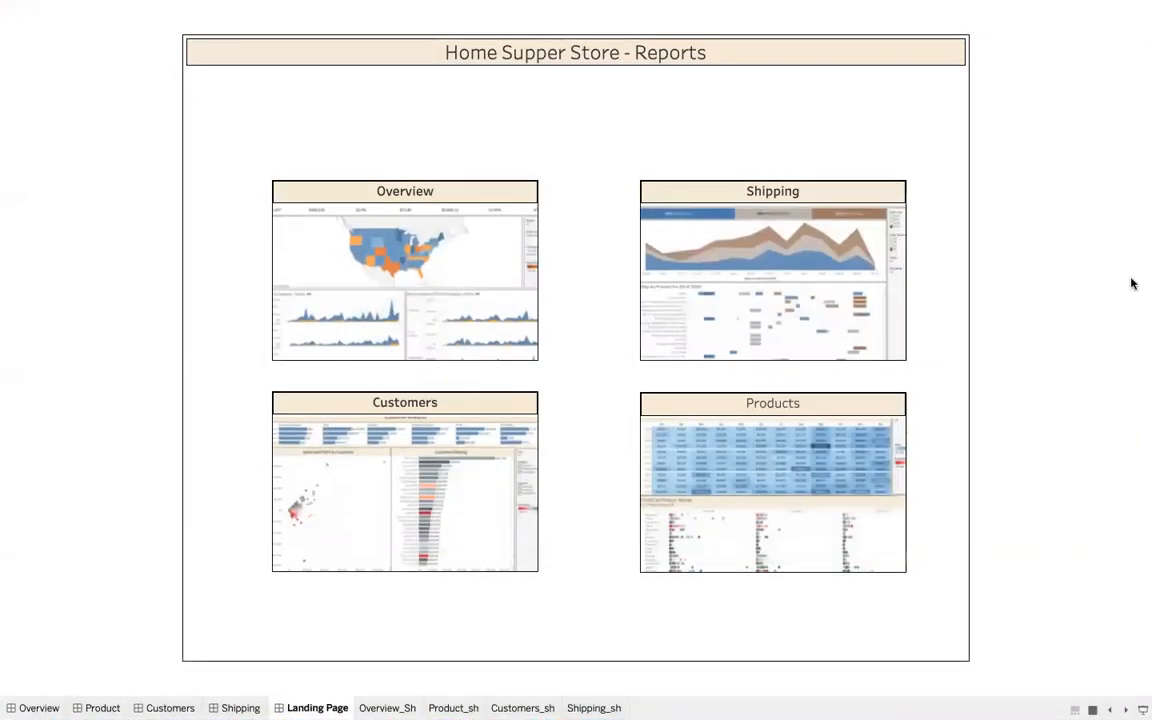
pyautogui.press('Escape')
# Raise Overview_Sh on the dashboard by setting its y position to 130
pyautogui.click(342, 234)
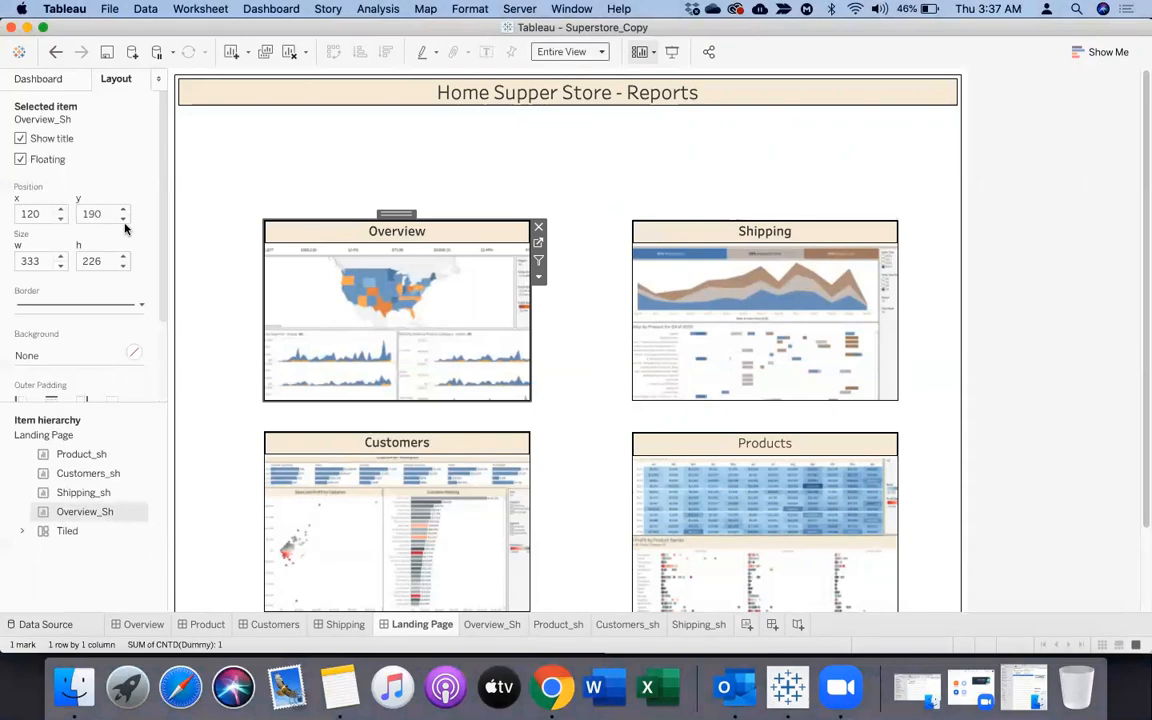
pyautogui.press('BackSpace')
pyautogui.press('BackSpace')
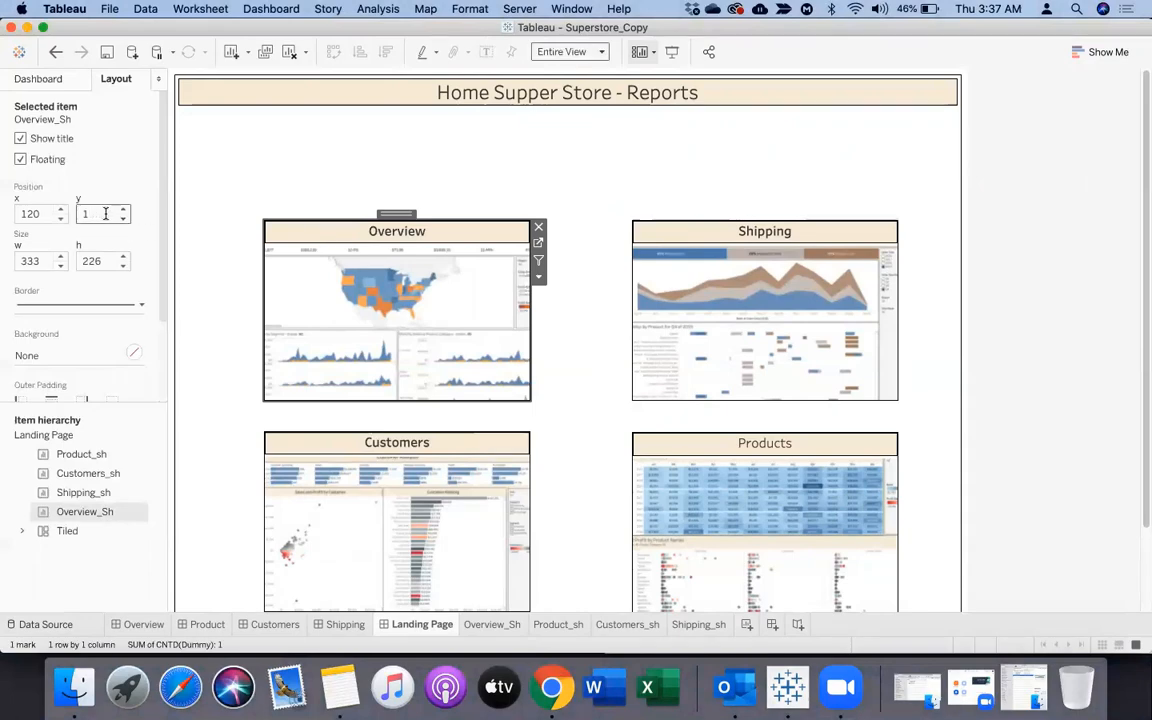
pyautogui.press('Return')
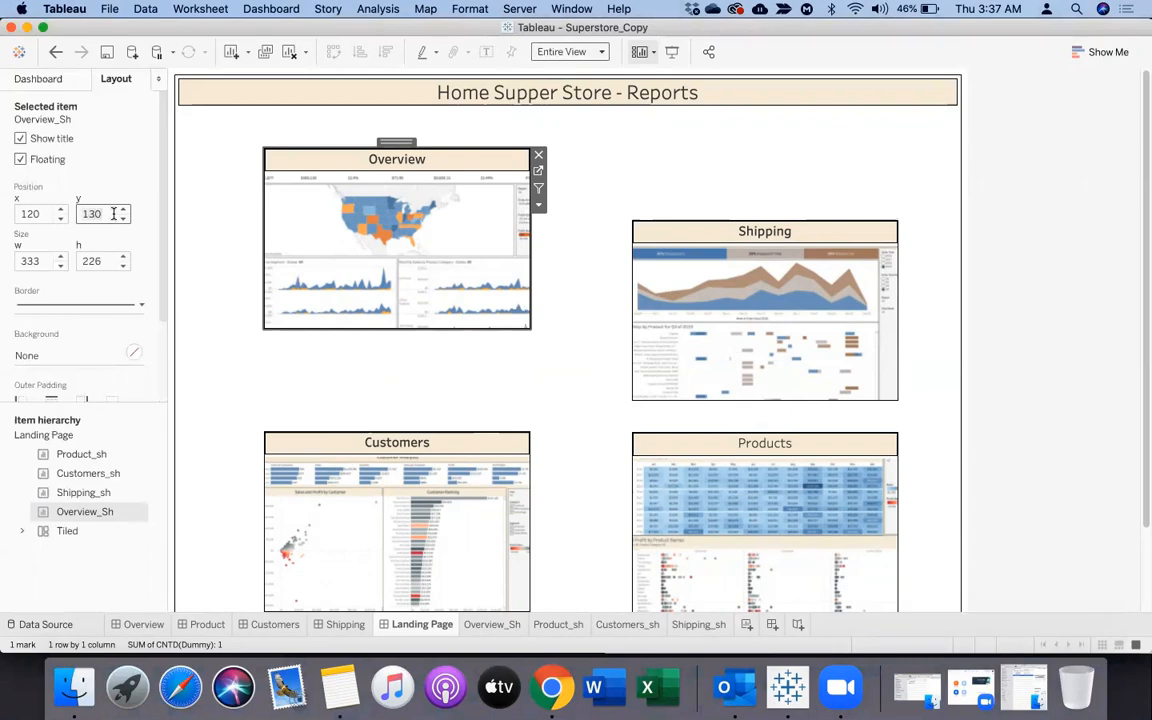
pyautogui.press('Return')
# Set Shipping_sh's y position to 130 and check the Landing Page in presentation mode
pyautogui.click(645, 243)
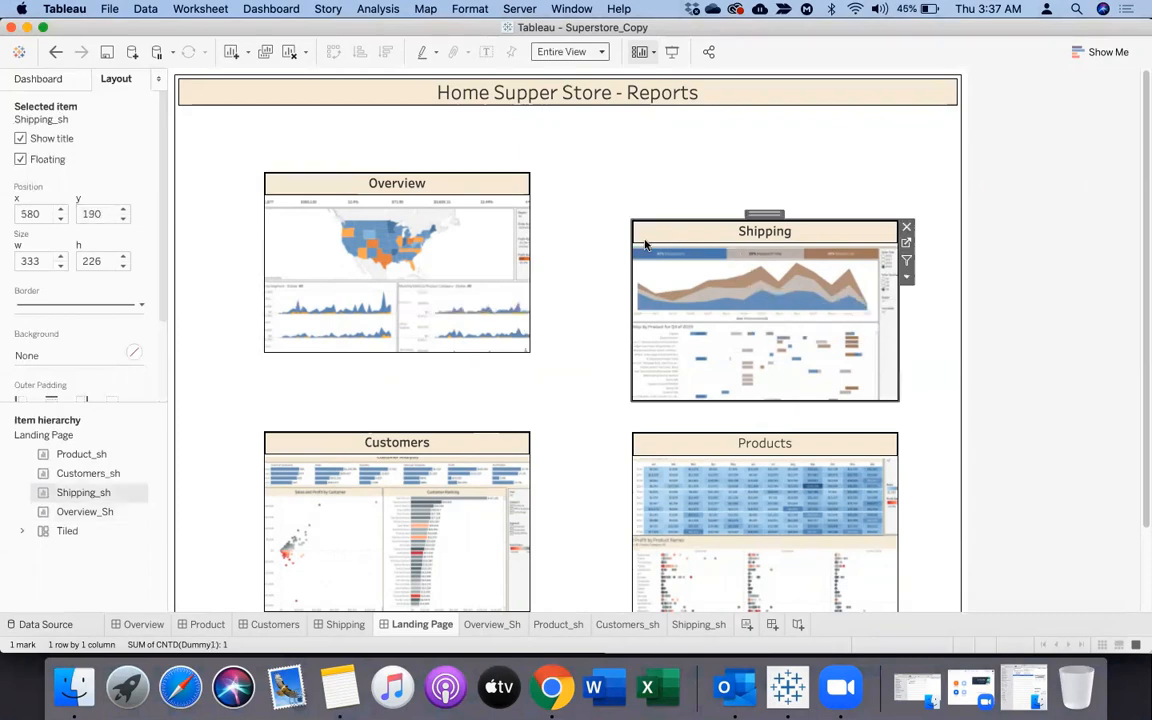
pyautogui.click(112, 213)
pyautogui.write('130')
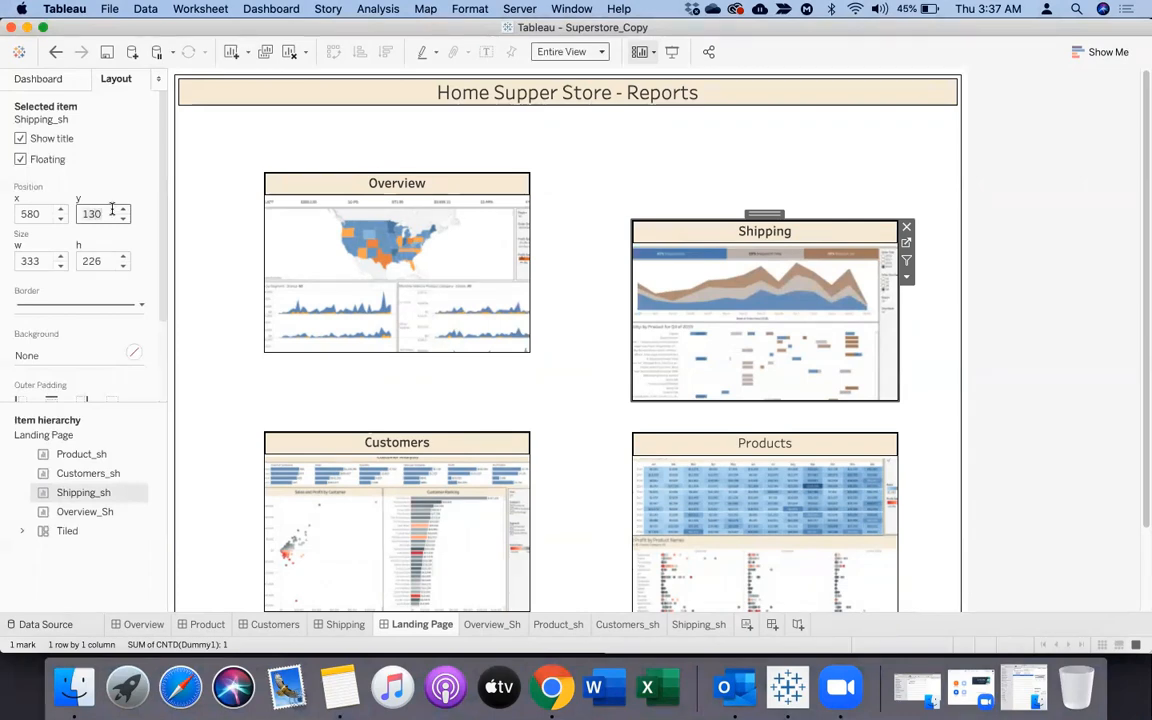
pyautogui.press('Return')
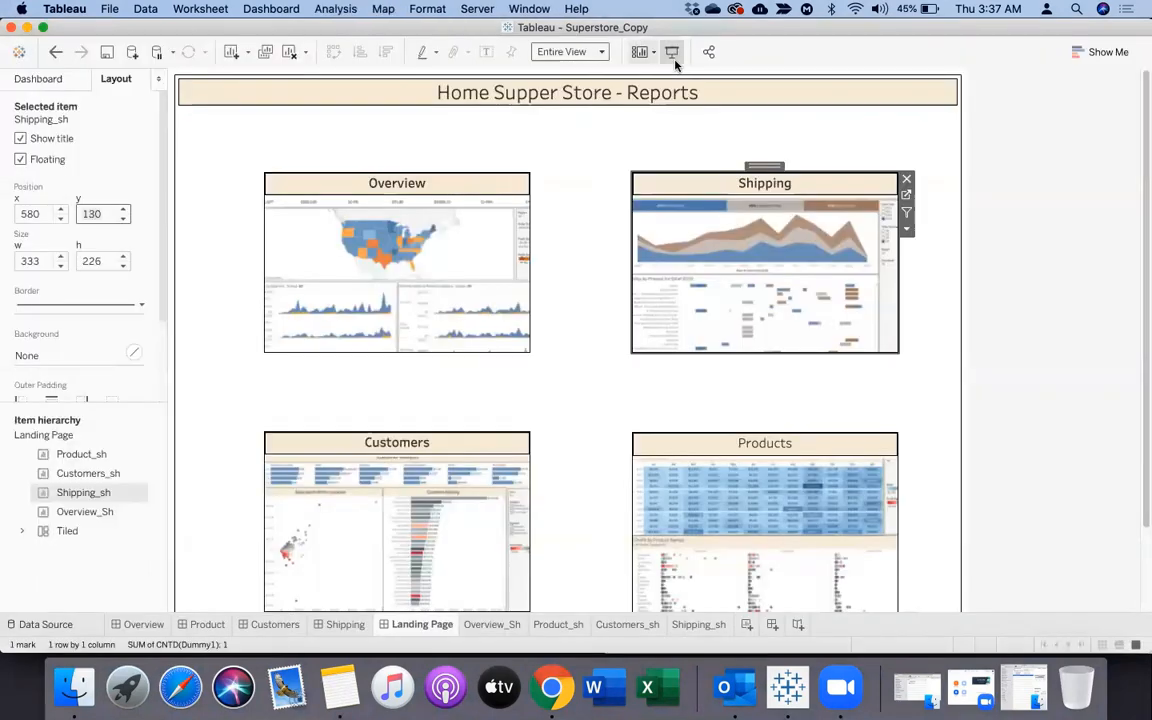
pyautogui.click(673, 55)
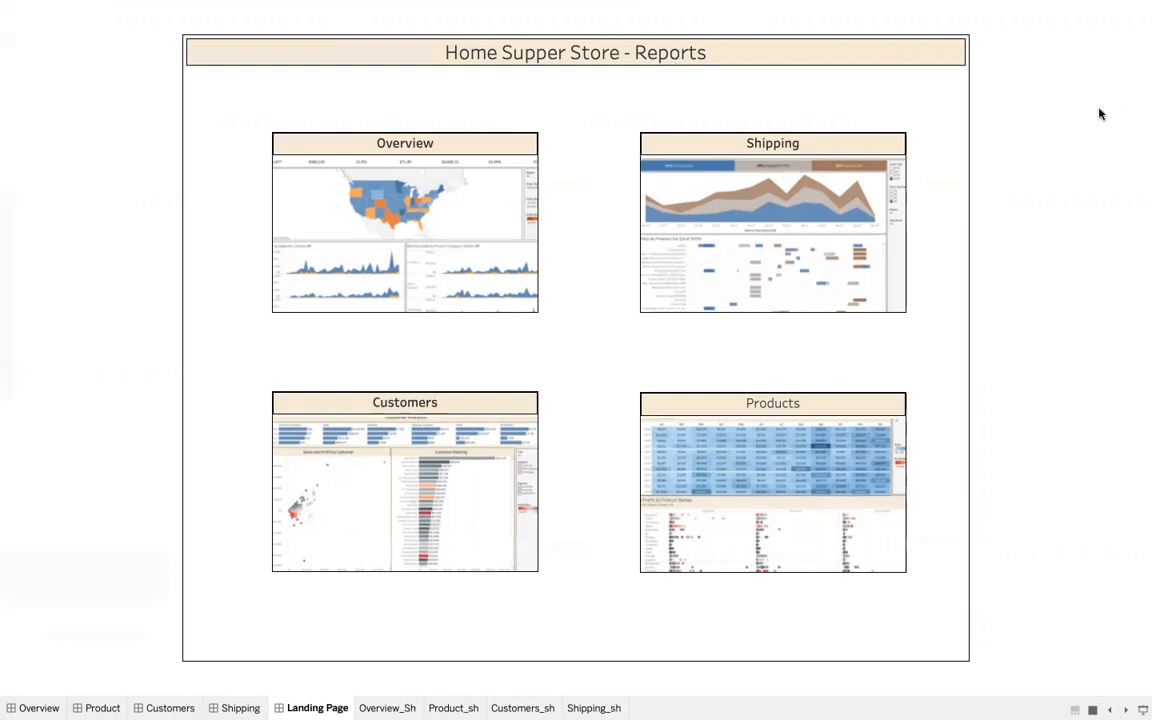
pyautogui.press('Escape')
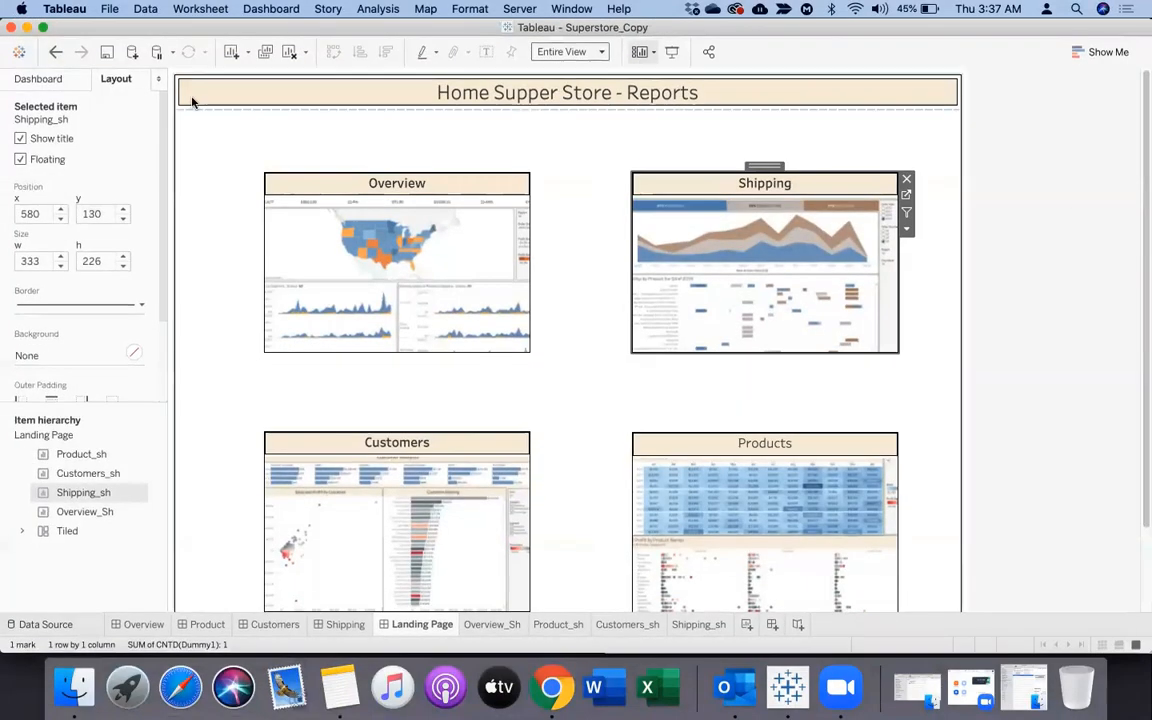
# Add a Go to Sheet action on the Landing Page with only Customers_sh as source and the Customers dashboard as target
pyautogui.click(268, 9)
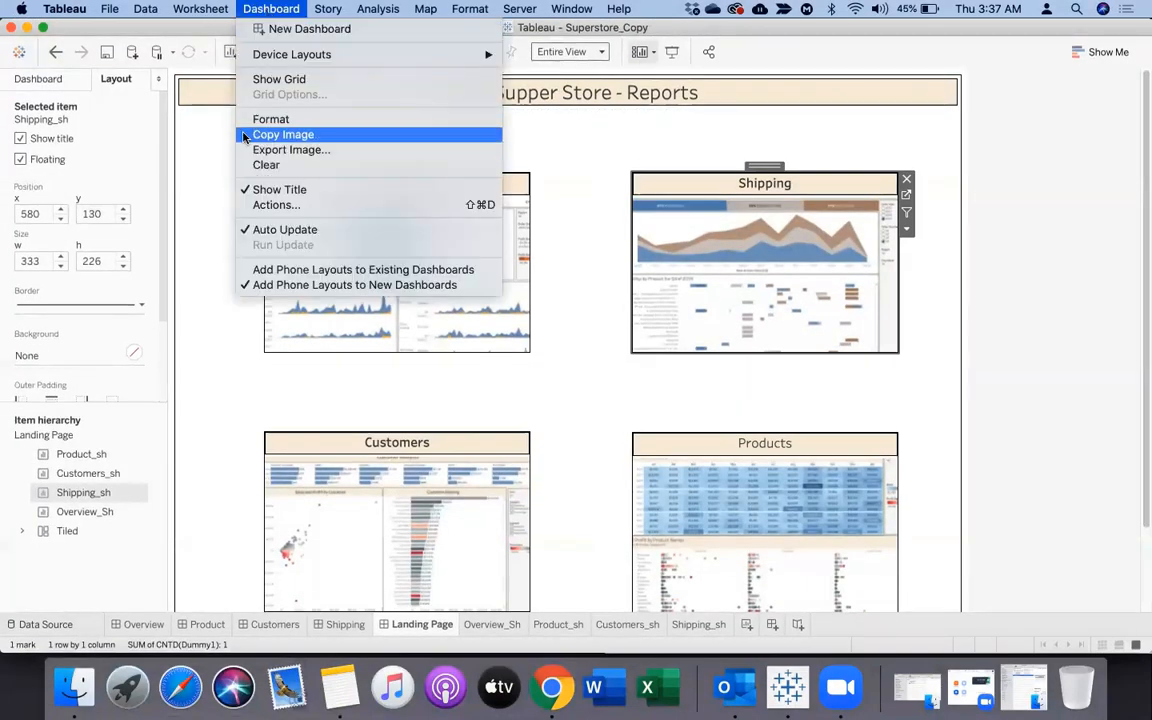
pyautogui.click(268, 206)
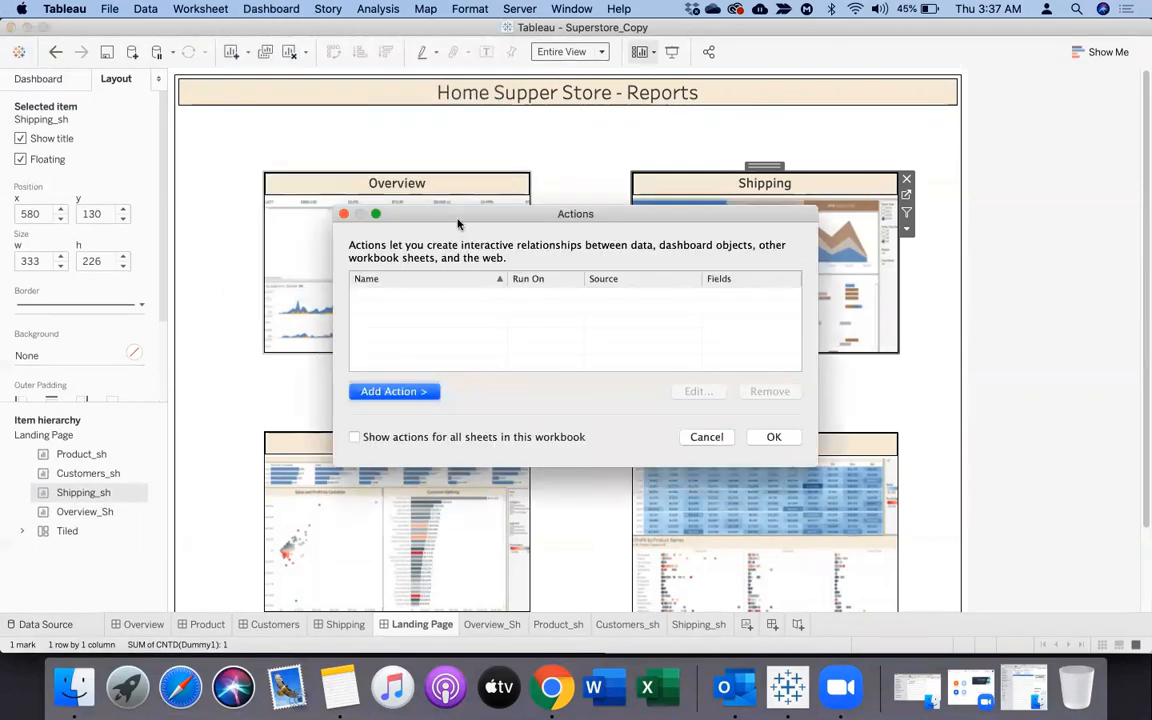
pyautogui.moveTo(456, 220); pyautogui.dragTo(670, 151)
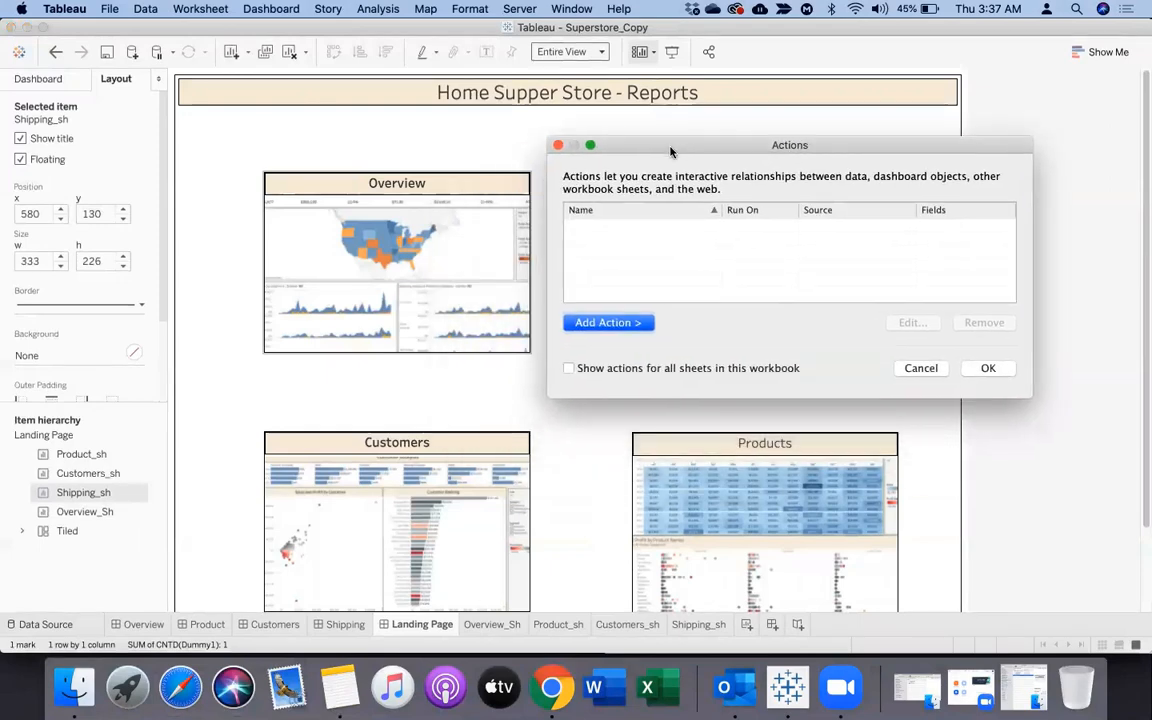
pyautogui.click(634, 323)
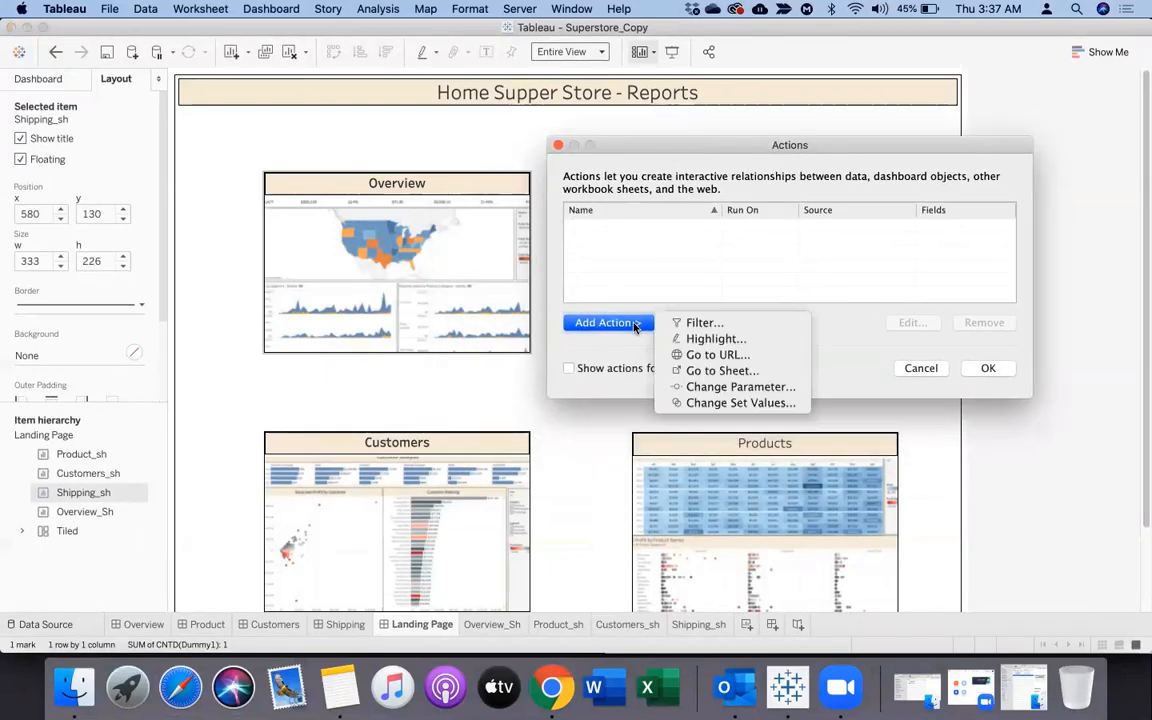
pyautogui.click(734, 371)
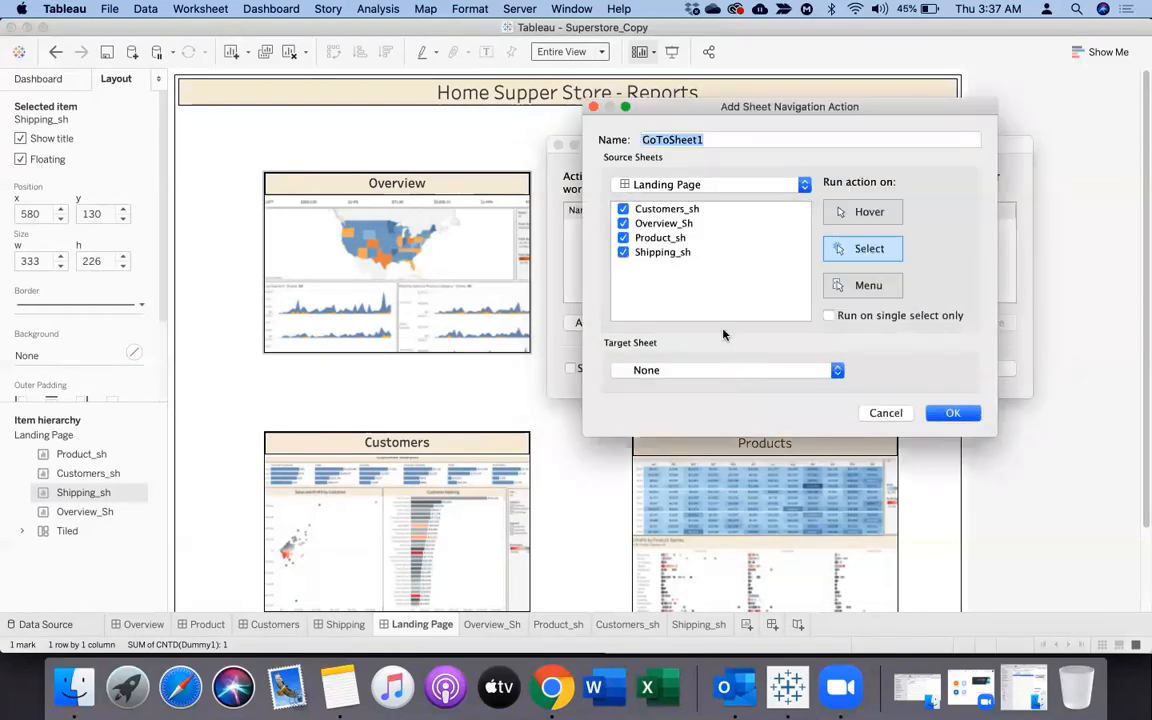
pyautogui.click(623, 223)
pyautogui.click(623, 238)
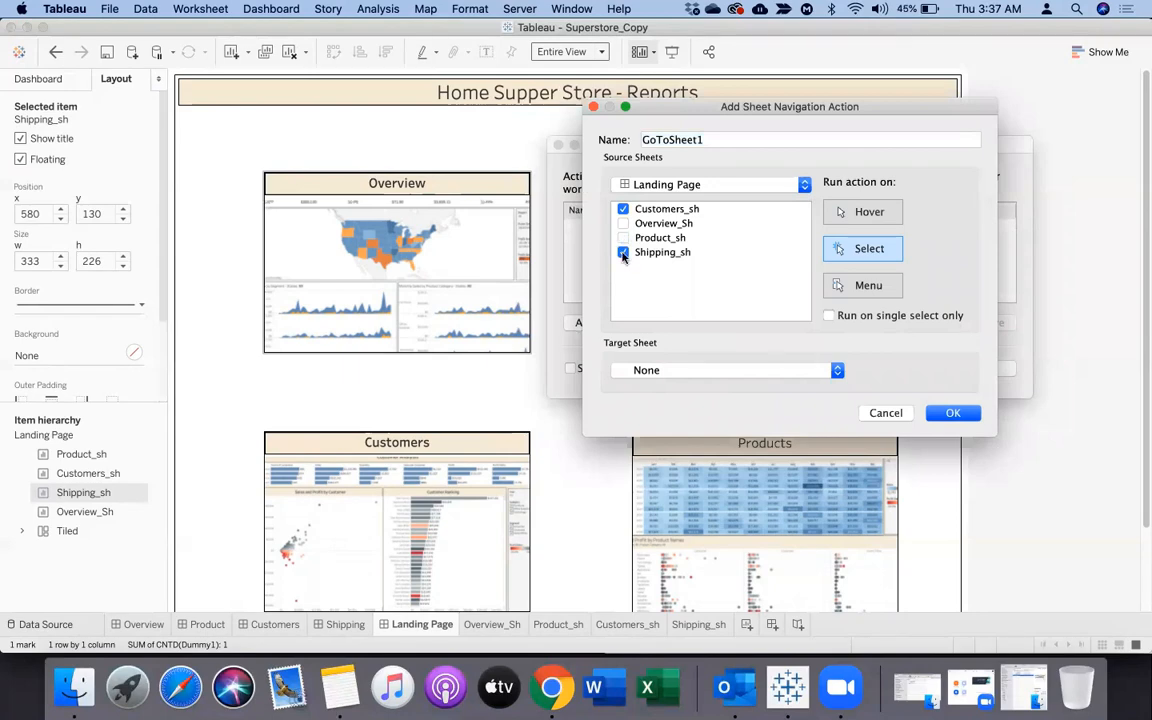
pyautogui.click(623, 252)
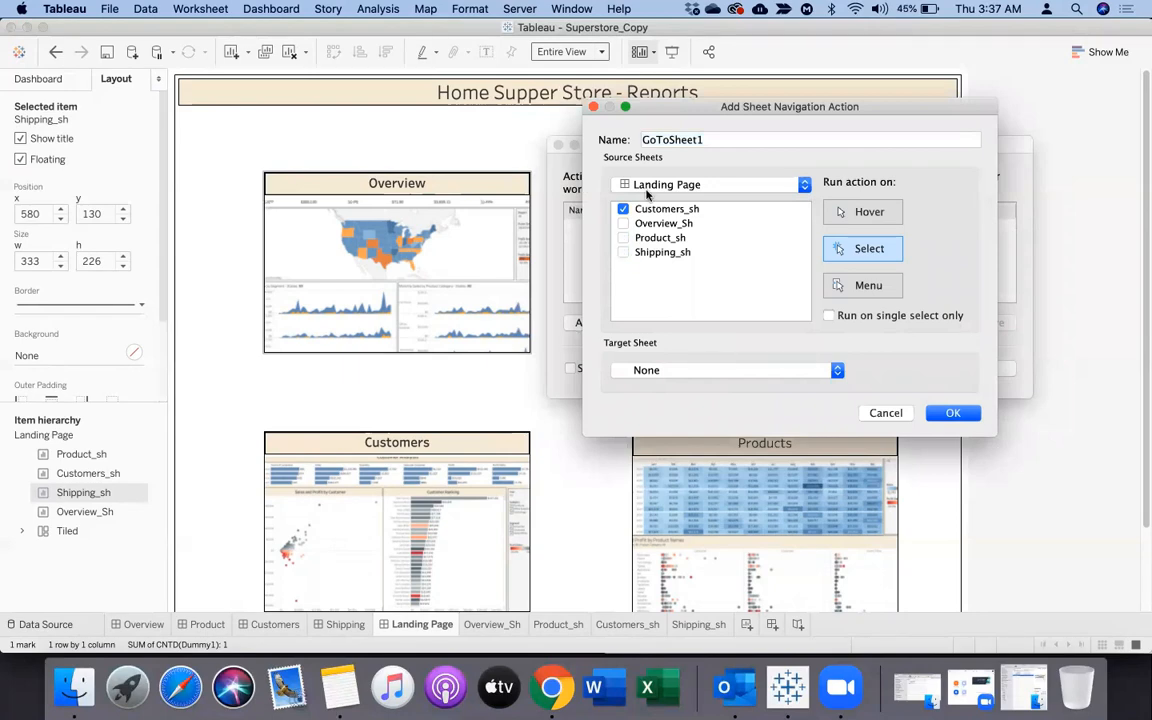
pyautogui.click(709, 372)
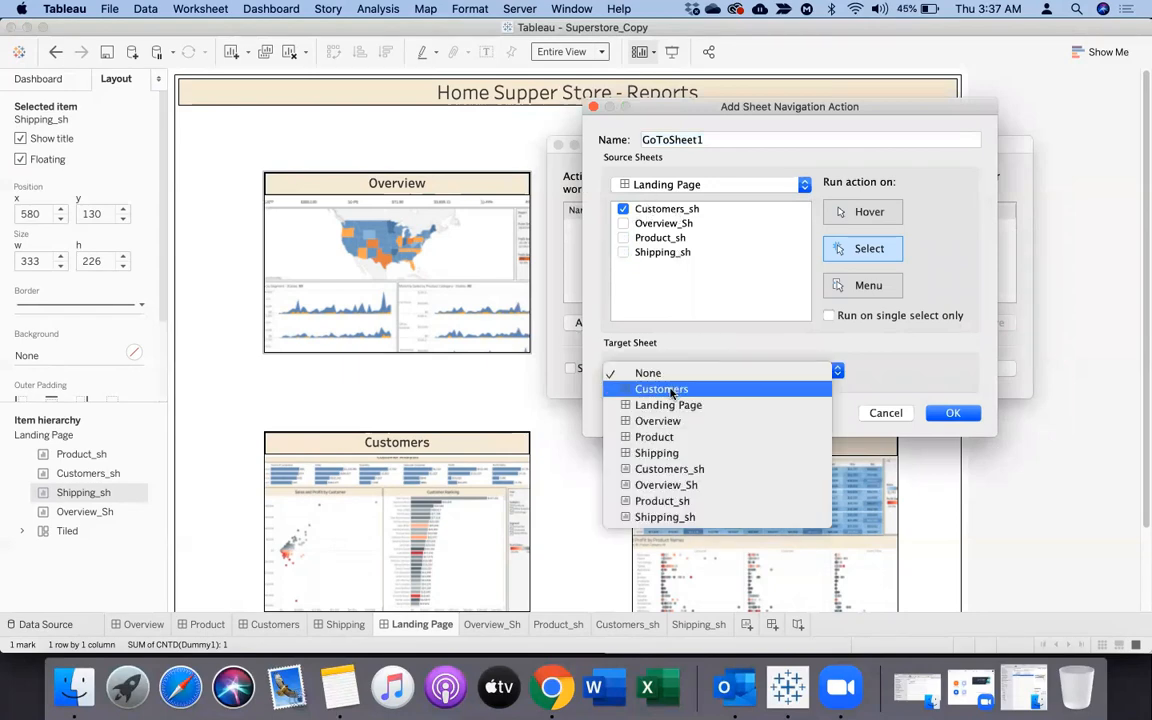
pyautogui.click(671, 390)
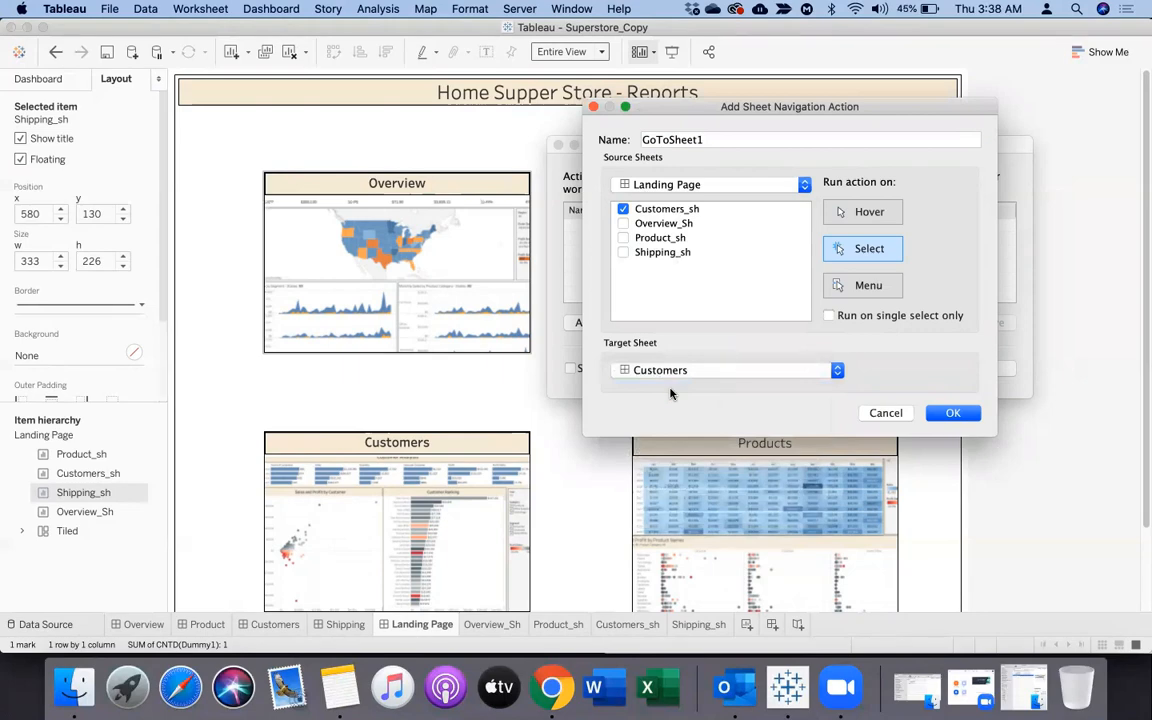
pyautogui.click(954, 414)
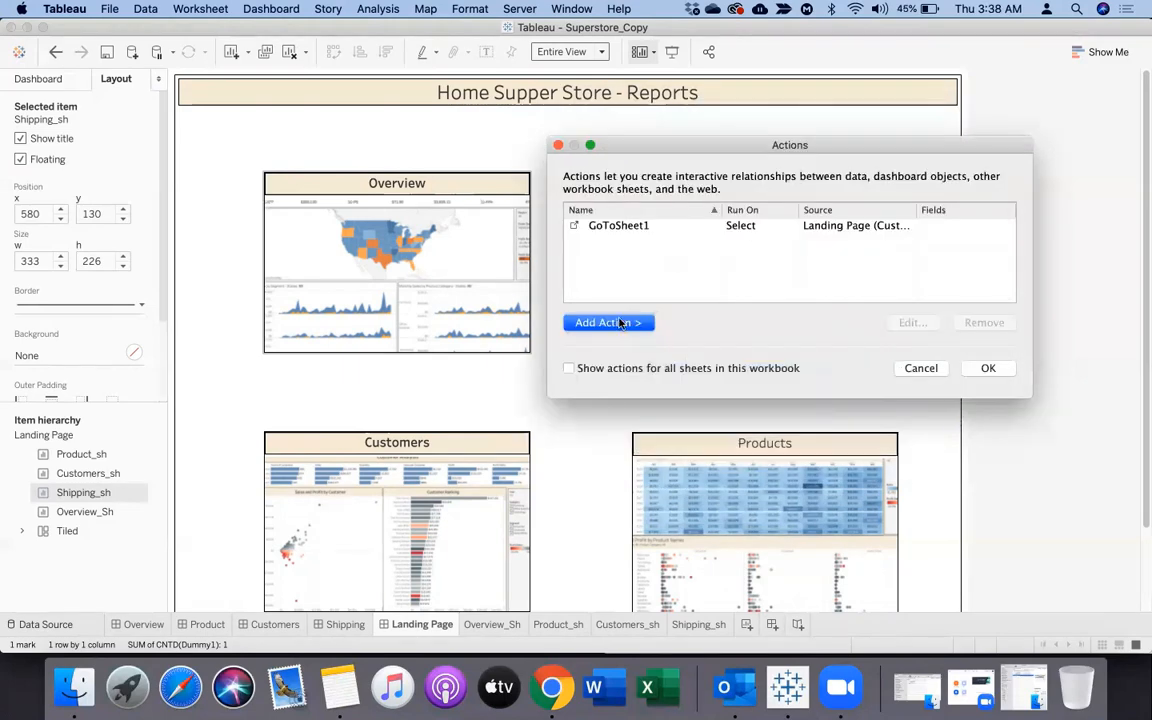
# Add a Go to Sheet action with only Overview_Sh as source and the Overview dashboard as target
pyautogui.click(608, 322)
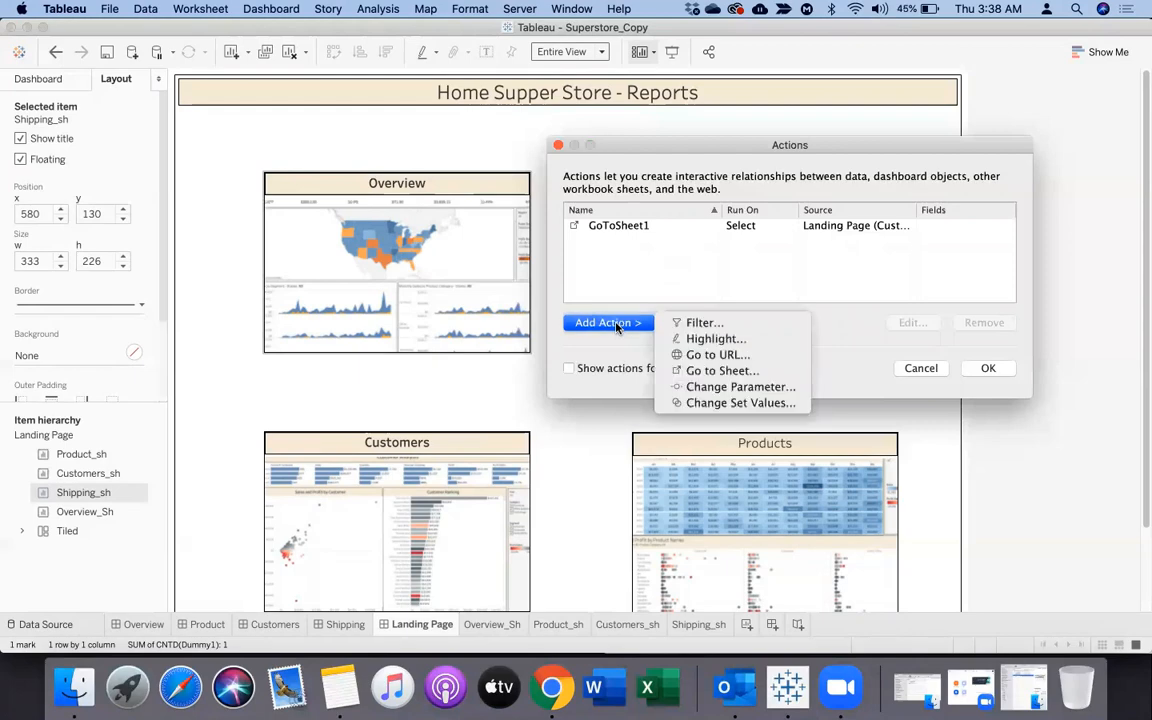
pyautogui.click(713, 371)
pyautogui.click(623, 209)
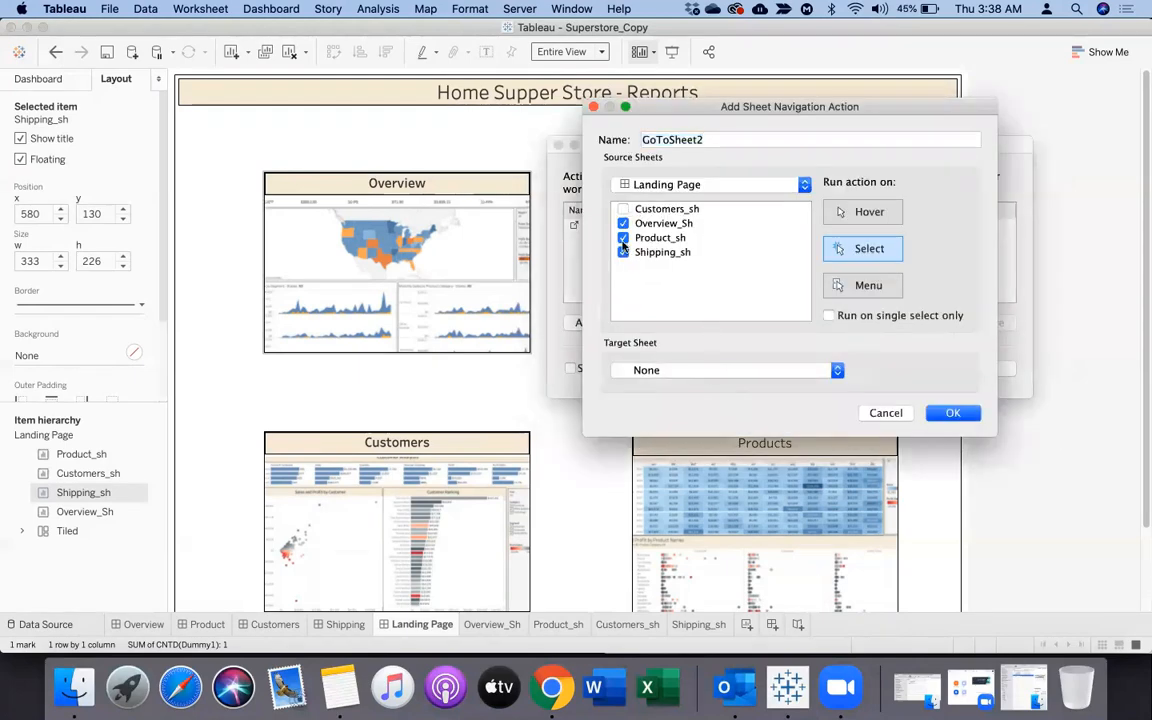
pyautogui.click(623, 238)
pyautogui.click(623, 252)
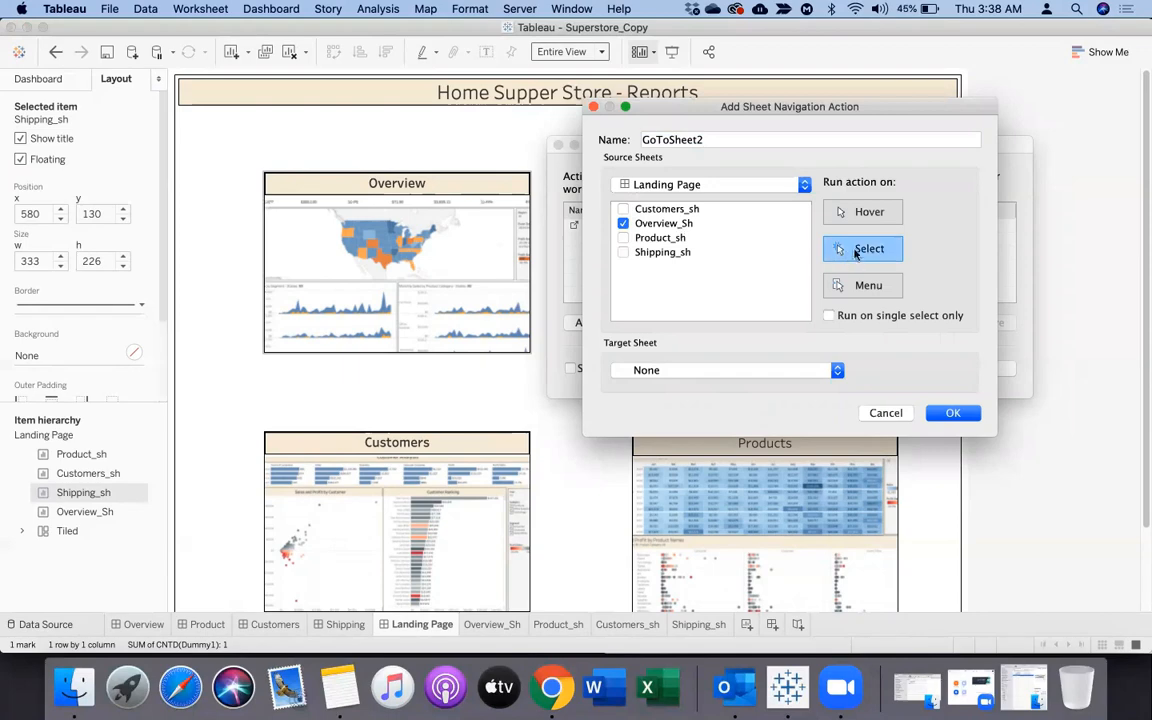
pyautogui.click(695, 370)
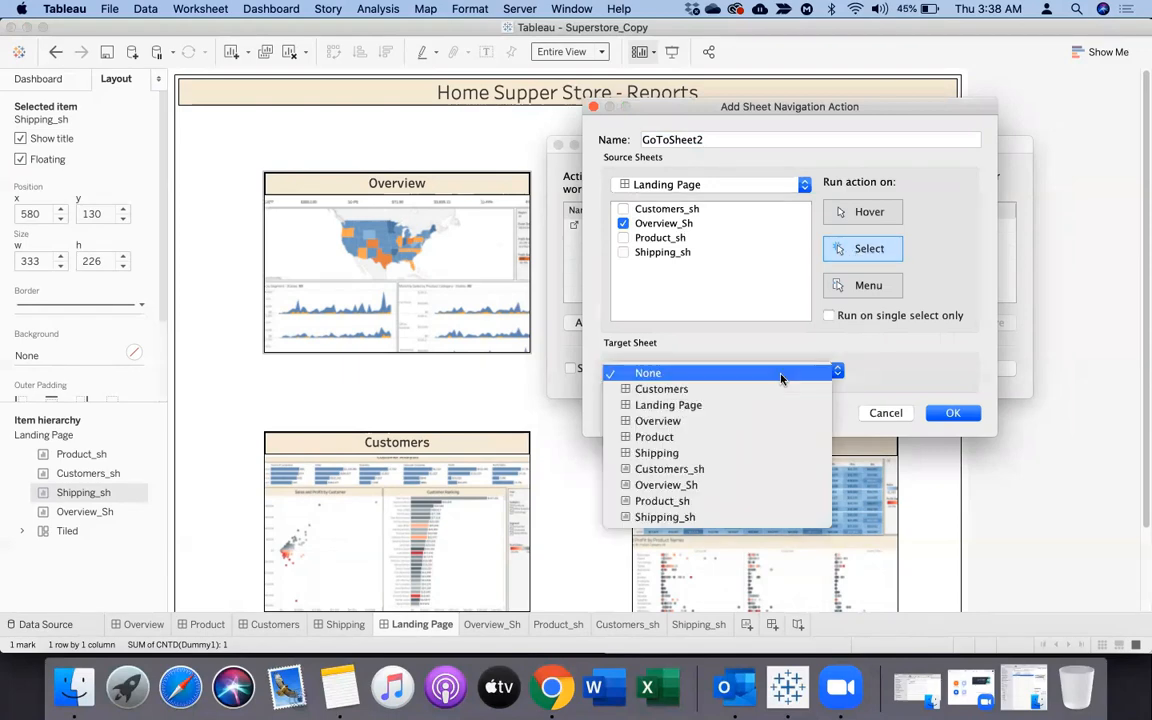
pyautogui.click(665, 424)
pyautogui.click(950, 413)
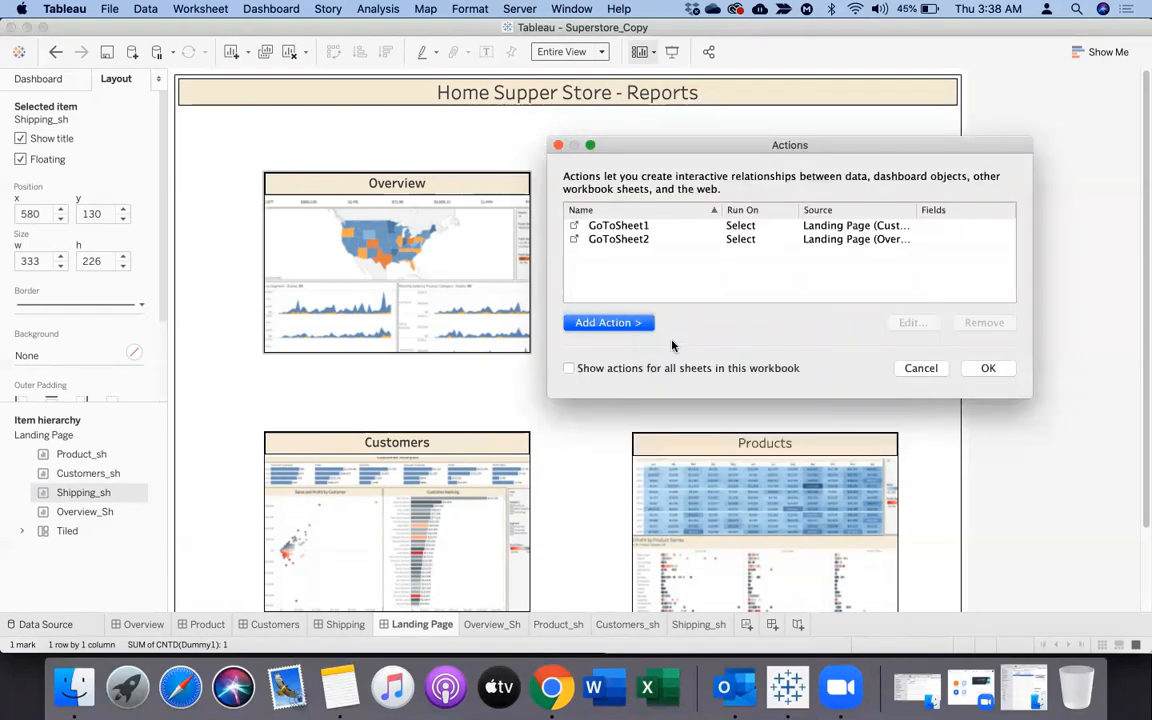
# Add a Go to Sheet action with only Product_sh as source and the Product dashboard as target
pyautogui.click(630, 323)
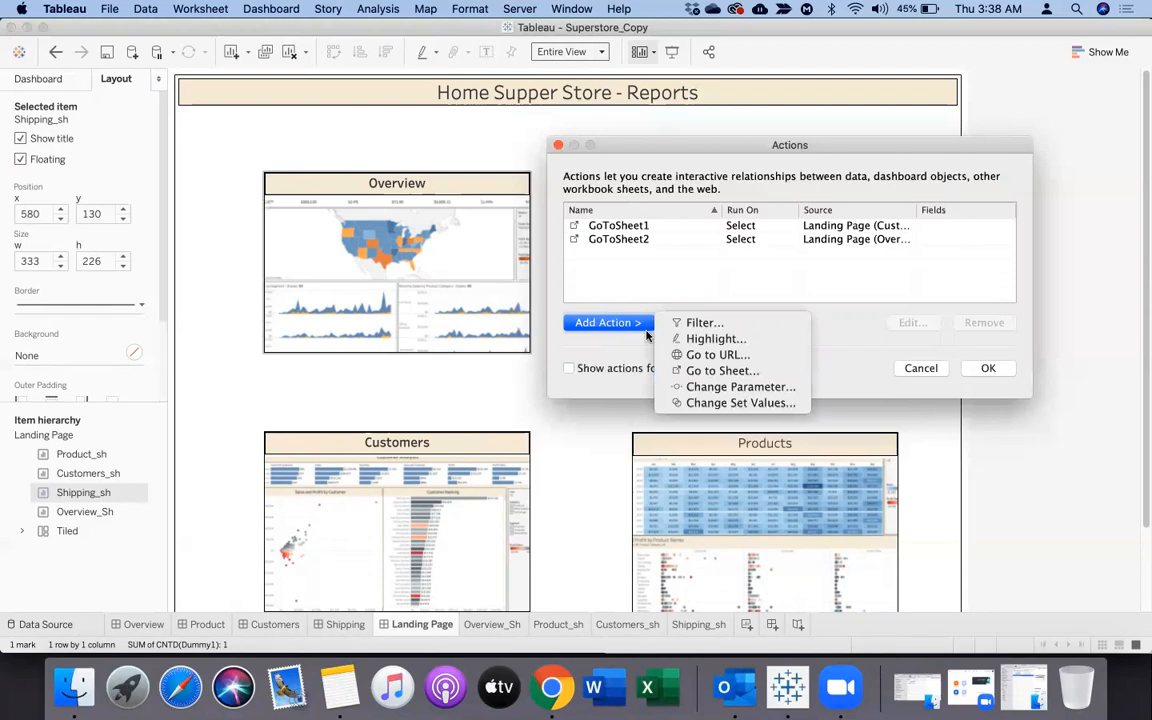
pyautogui.click(705, 371)
pyautogui.click(624, 223)
pyautogui.click(623, 209)
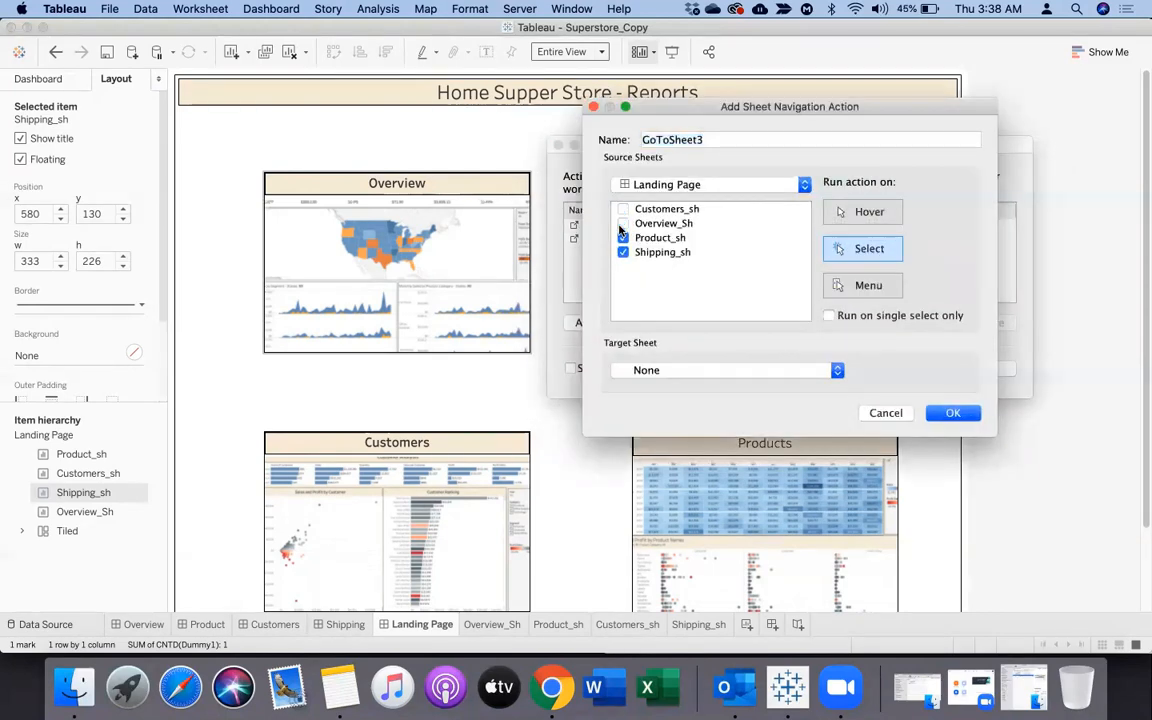
pyautogui.click(623, 252)
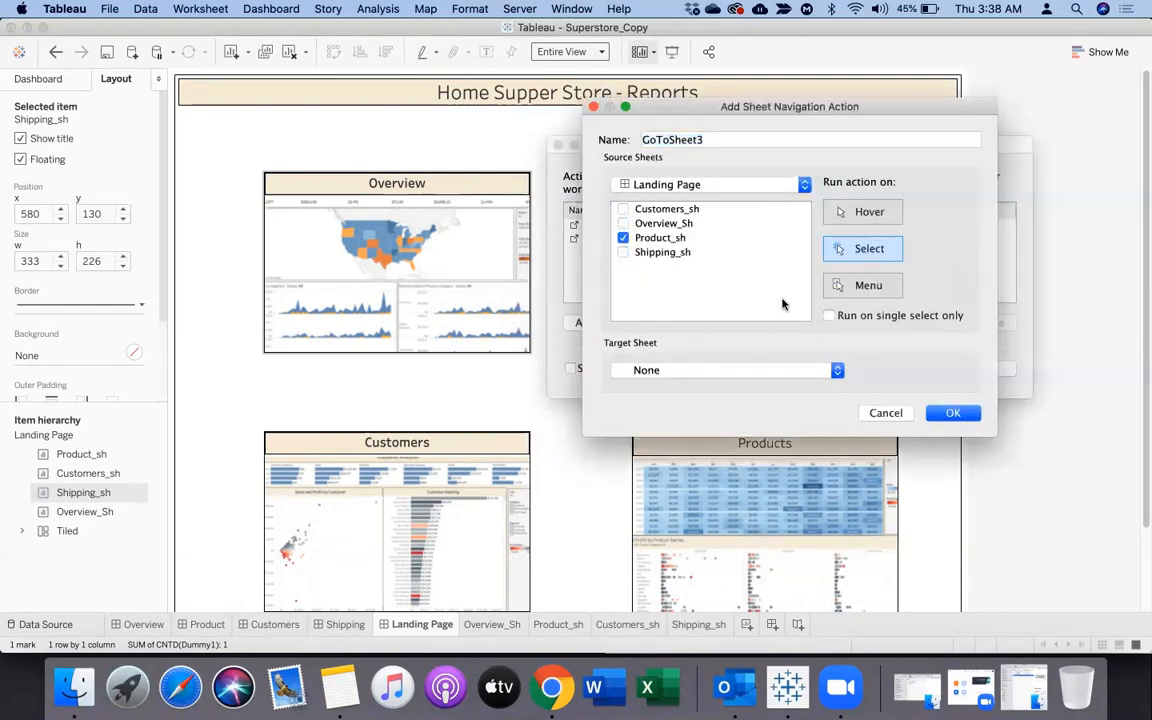
pyautogui.click(757, 371)
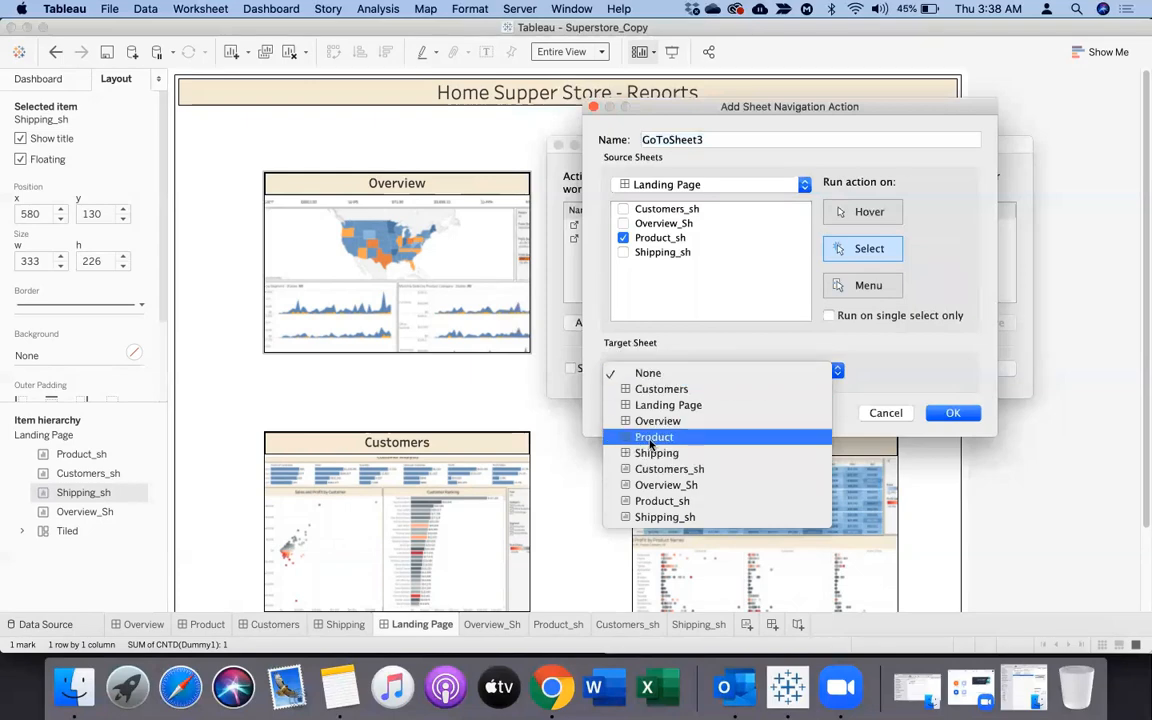
pyautogui.click(651, 440)
pyautogui.click(953, 412)
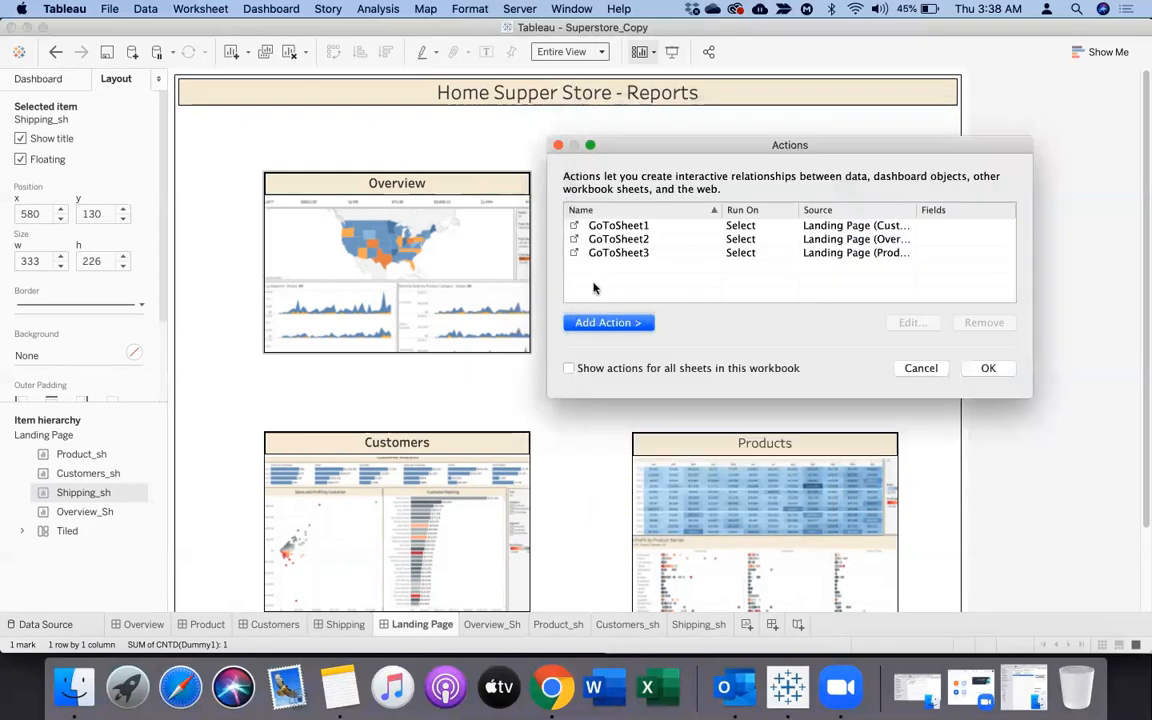
# Add a Go to Sheet action from Shipping_sh only to the Shipping dashboard, and apply all the dashboard actions
pyautogui.click(605, 322)
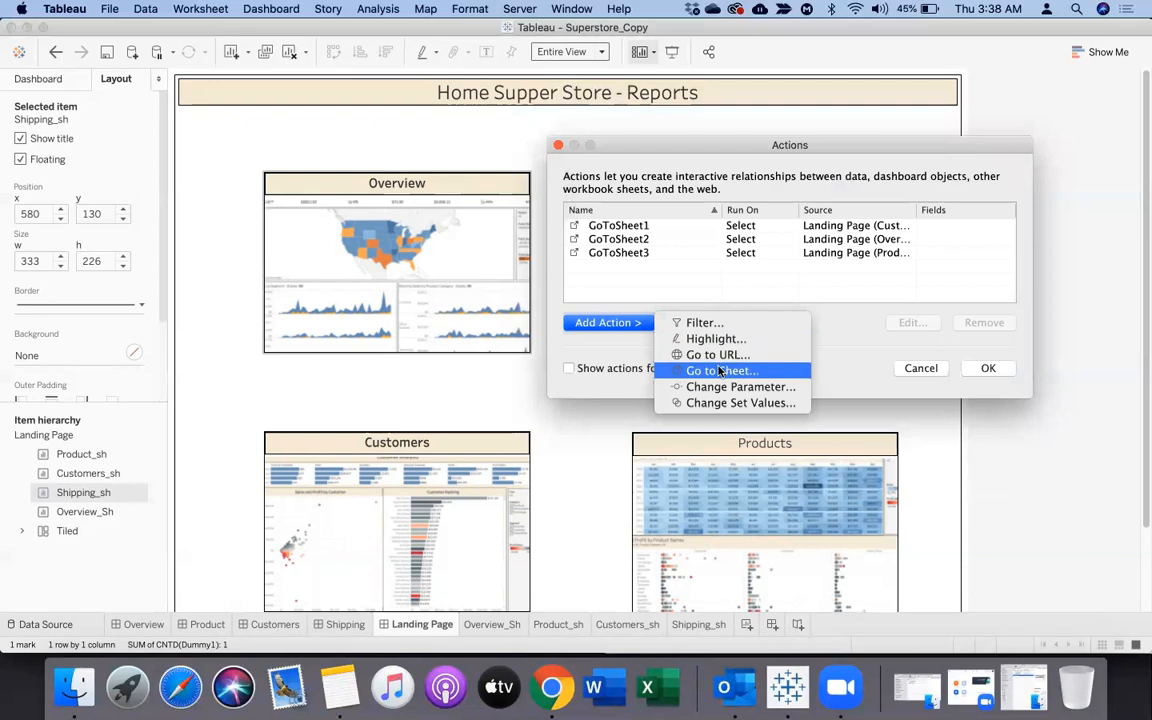
pyautogui.click(720, 371)
pyautogui.click(623, 209)
pyautogui.click(624, 224)
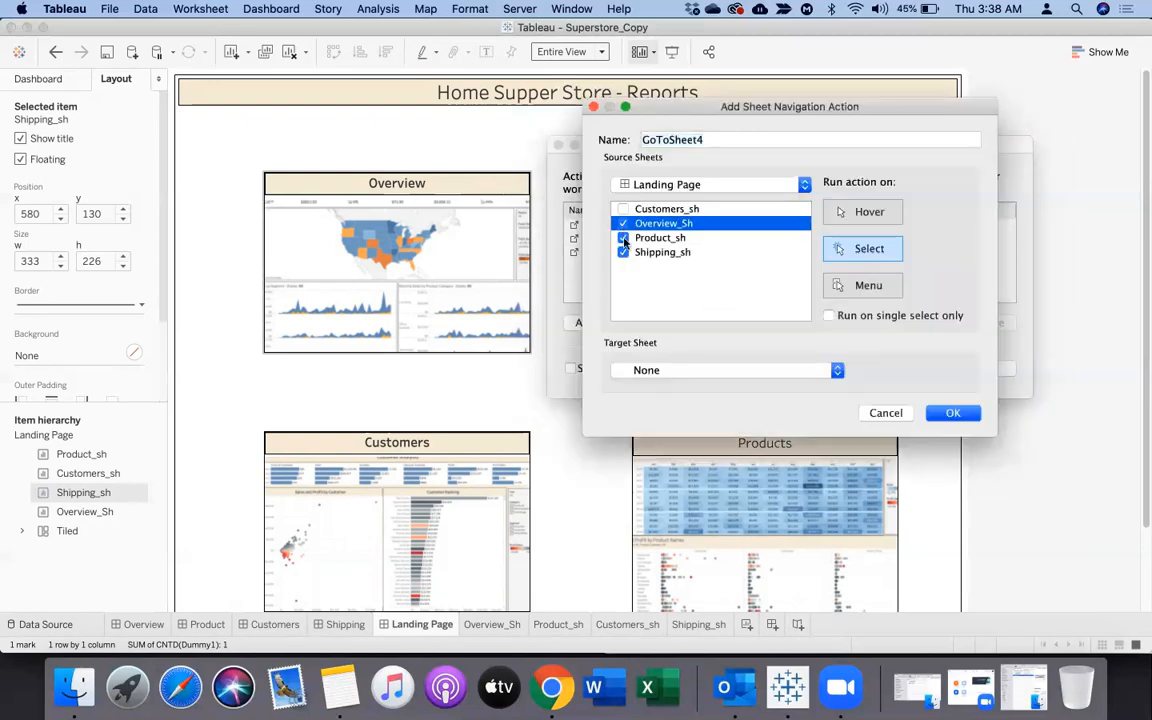
pyautogui.click(624, 239)
pyautogui.click(623, 223)
pyautogui.click(659, 379)
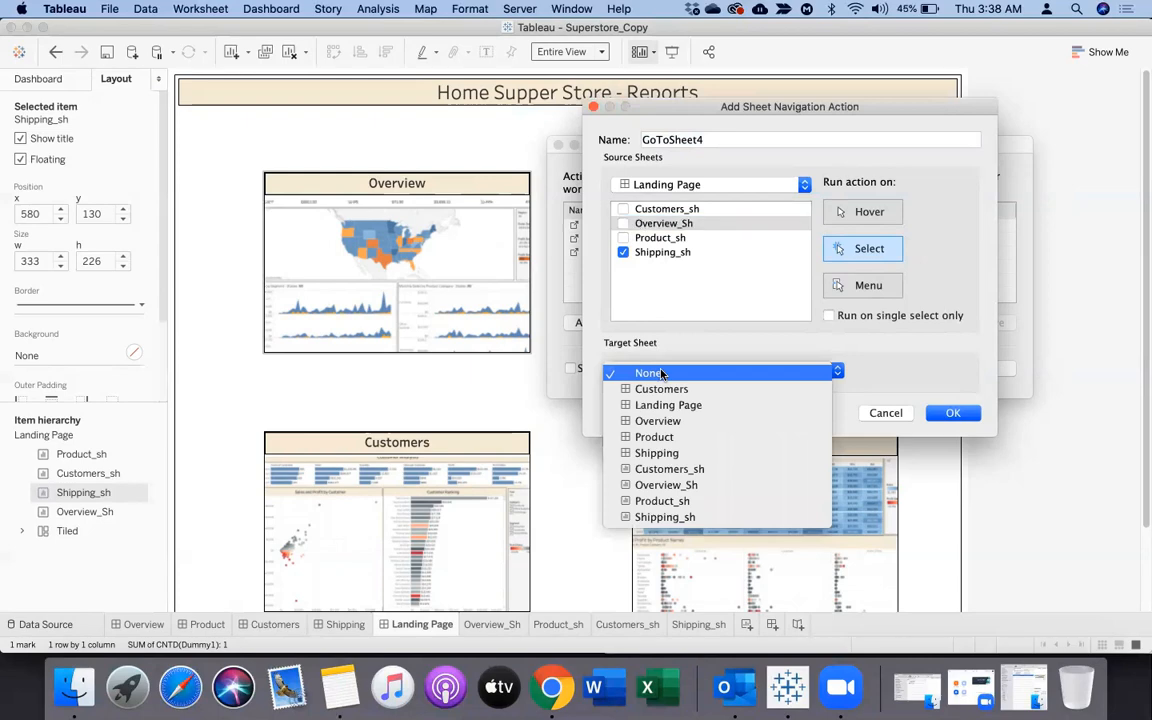
pyautogui.click(665, 451)
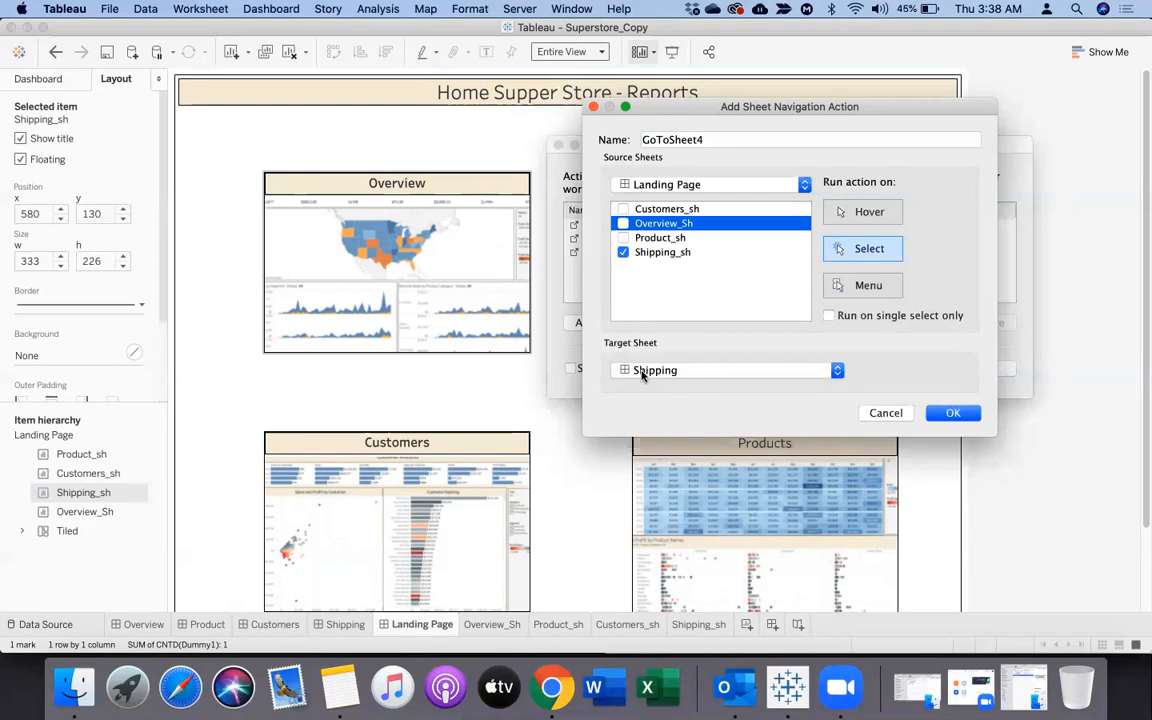
pyautogui.click(957, 415)
pyautogui.click(982, 368)
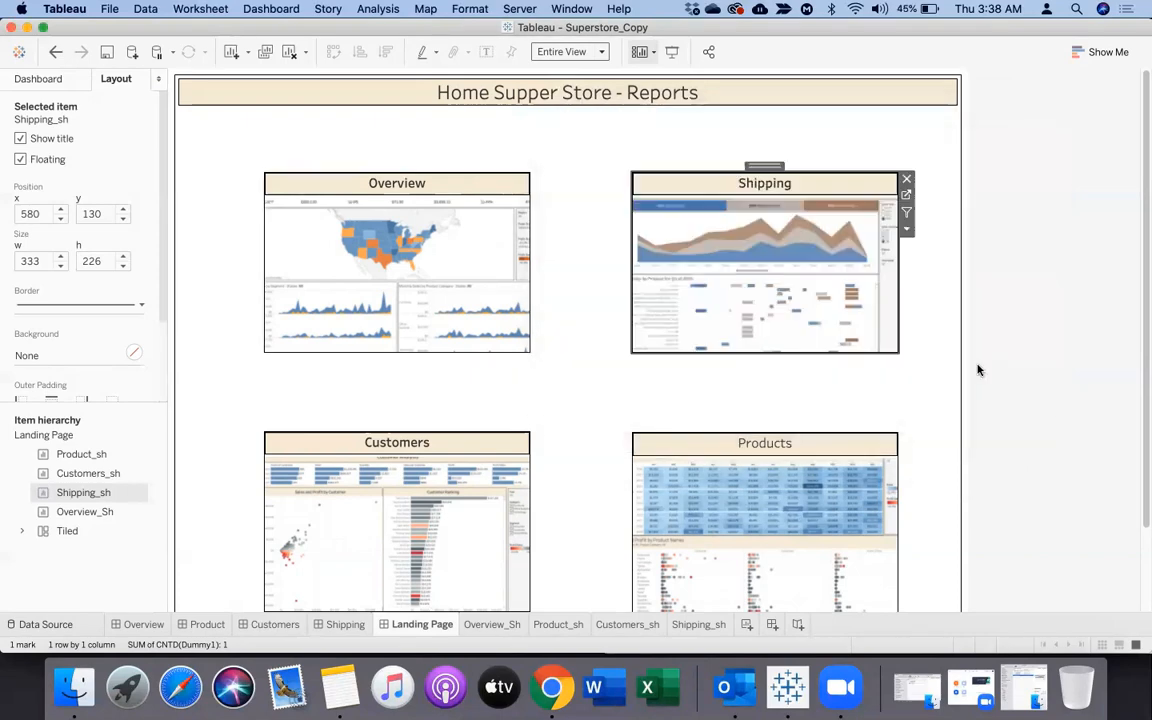
# Test the Overview thumbnail's navigation in presentation mode, then return to editing and view the Overview dashboard's available sheets and objects
pyautogui.click(672, 52)
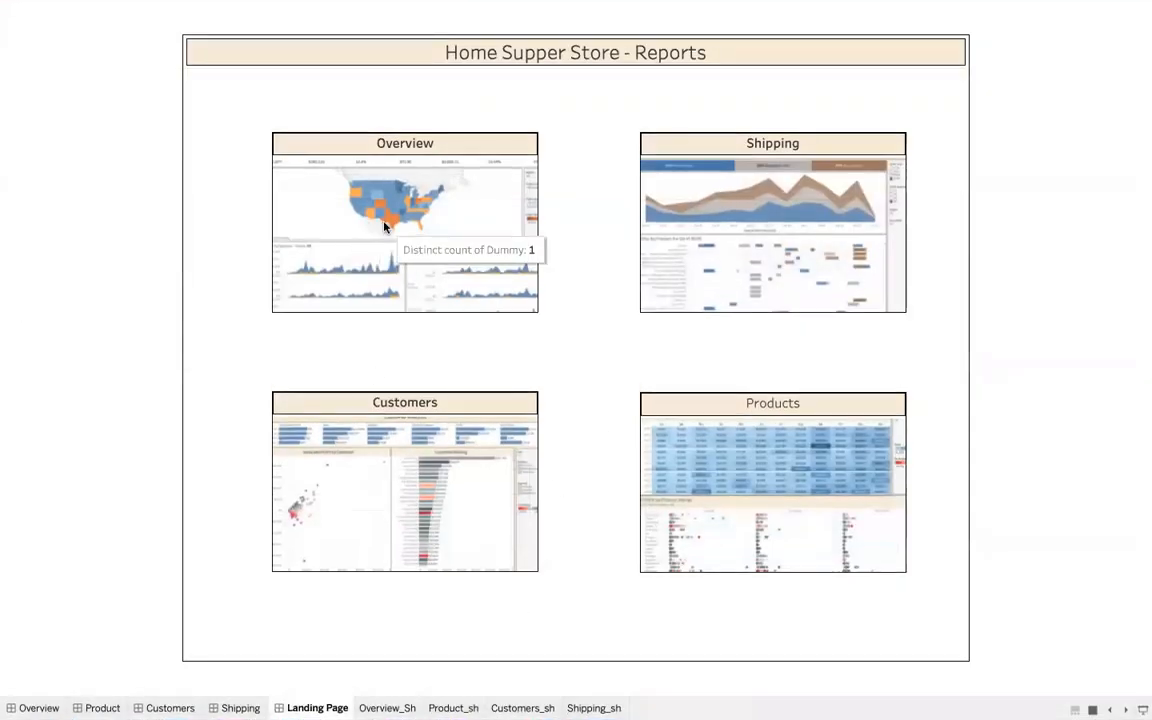
pyautogui.click(347, 200)
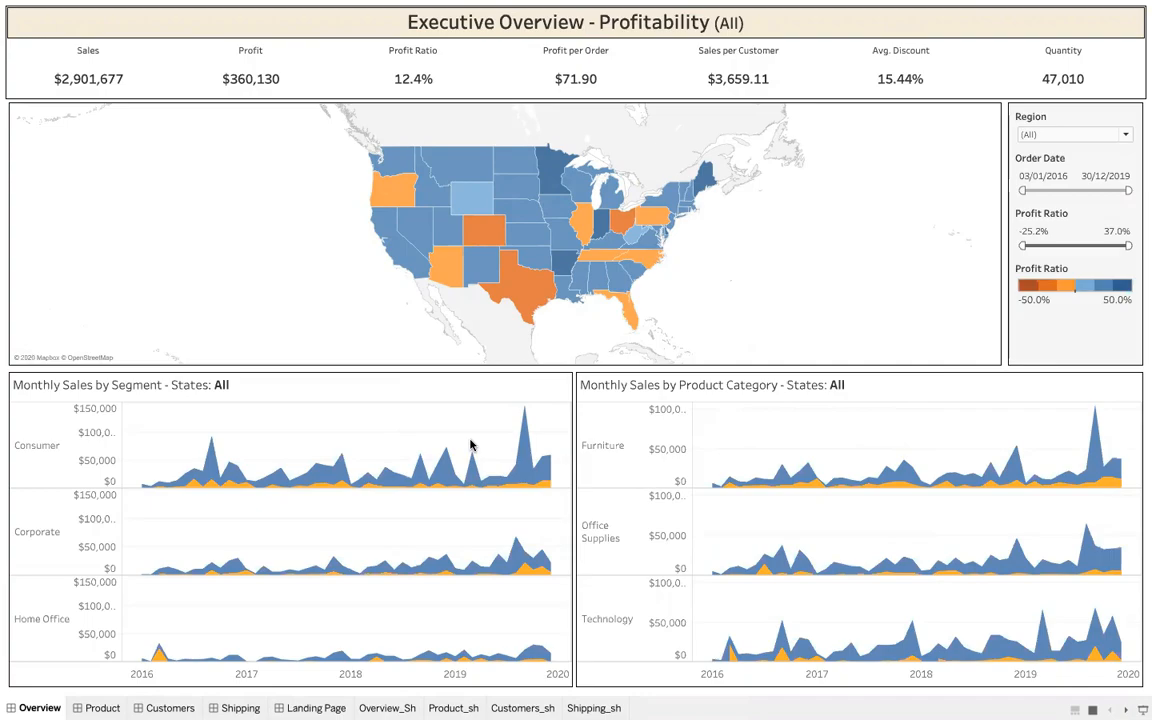
pyautogui.press('Escape')
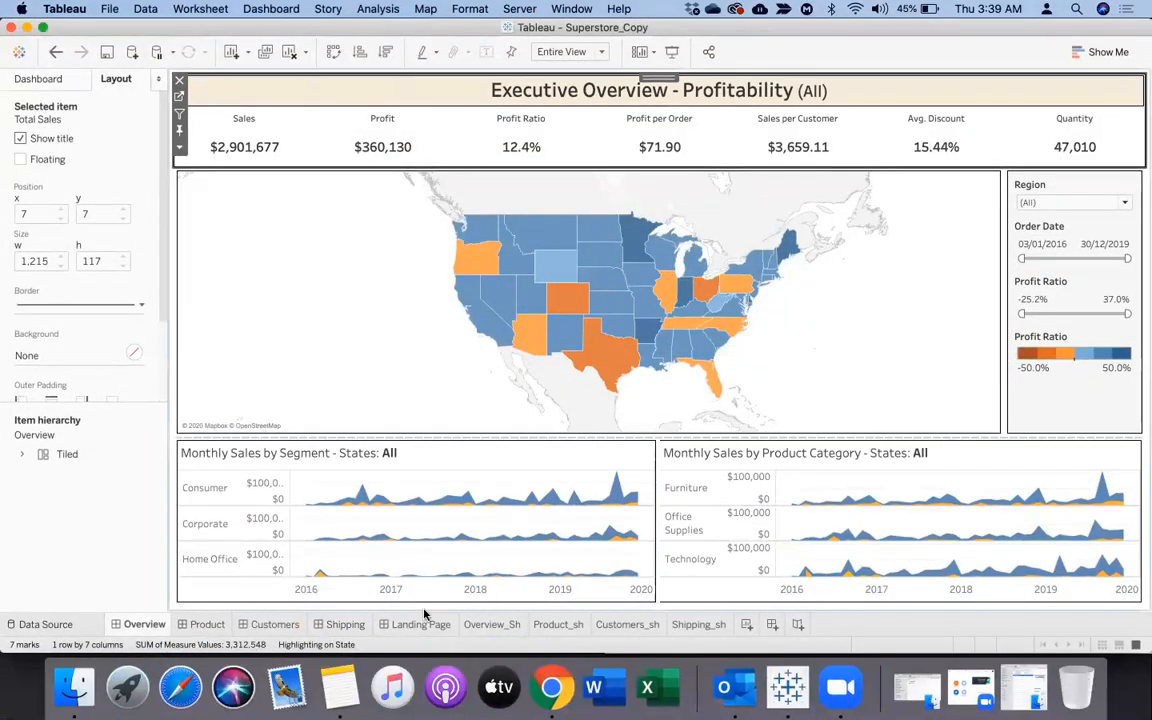
pyautogui.moveTo(418, 627)
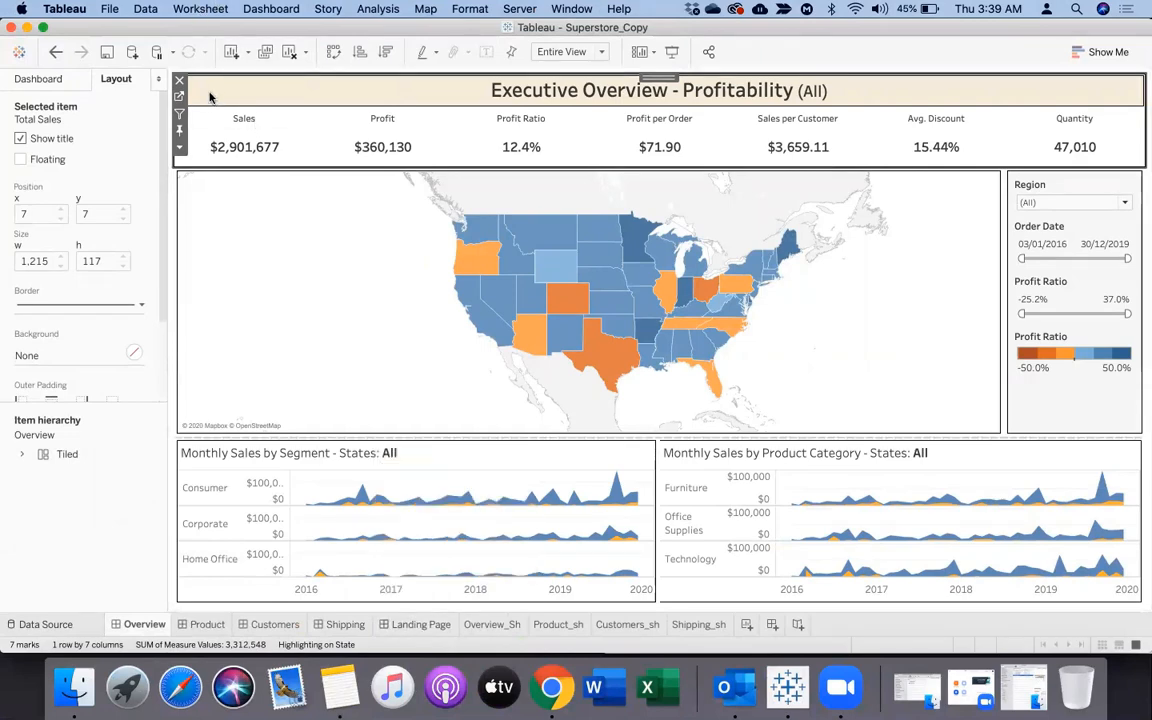
pyautogui.click(73, 84)
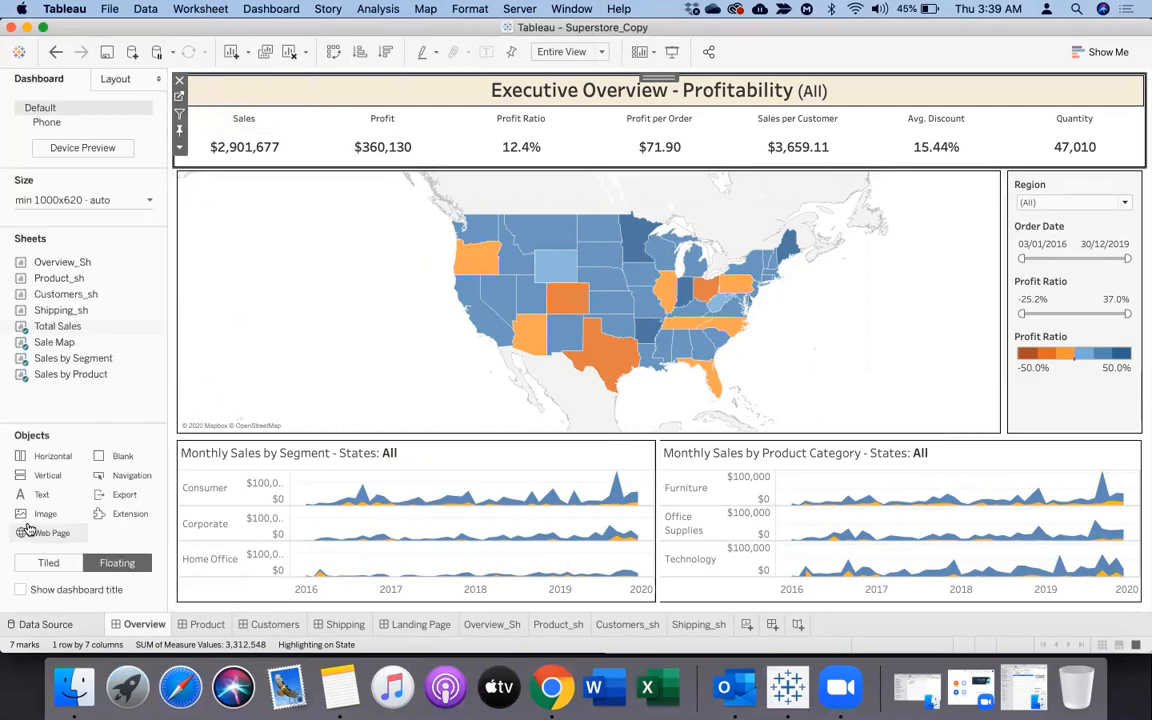
# Create a new worksheet after Shipping_sh and name it Home
pyautogui.click(747, 624)
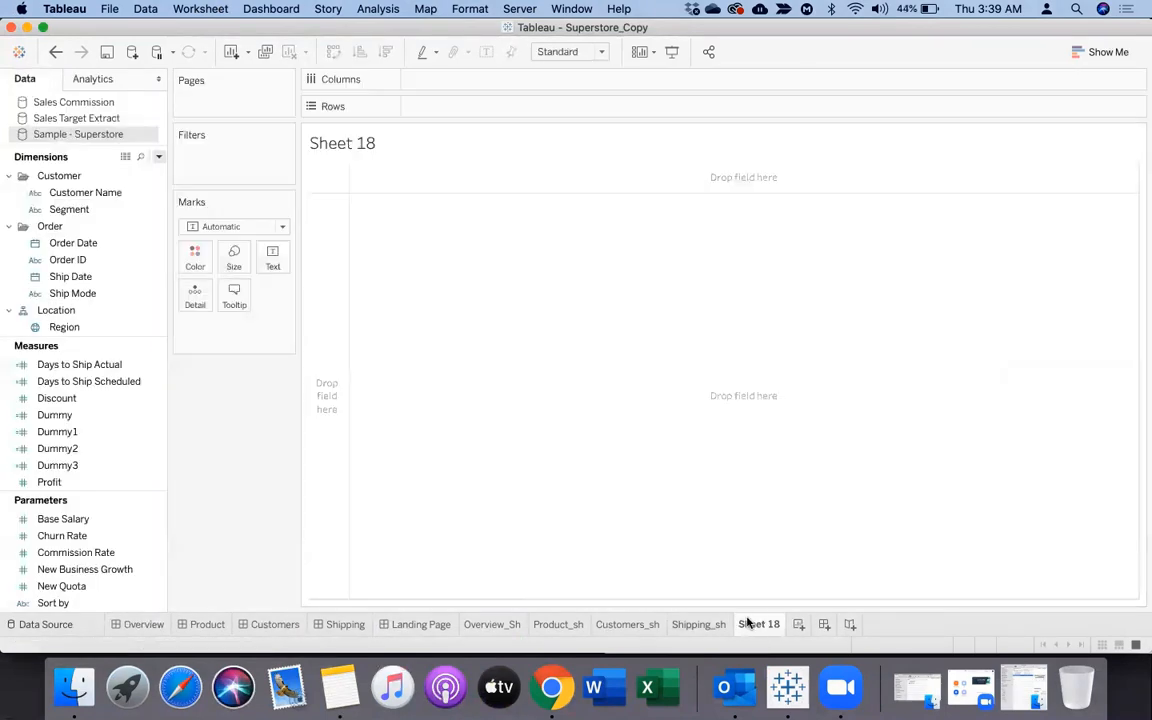
pyautogui.doubleClick(747, 624)
pyautogui.write('Home')
pyautogui.press('Return')
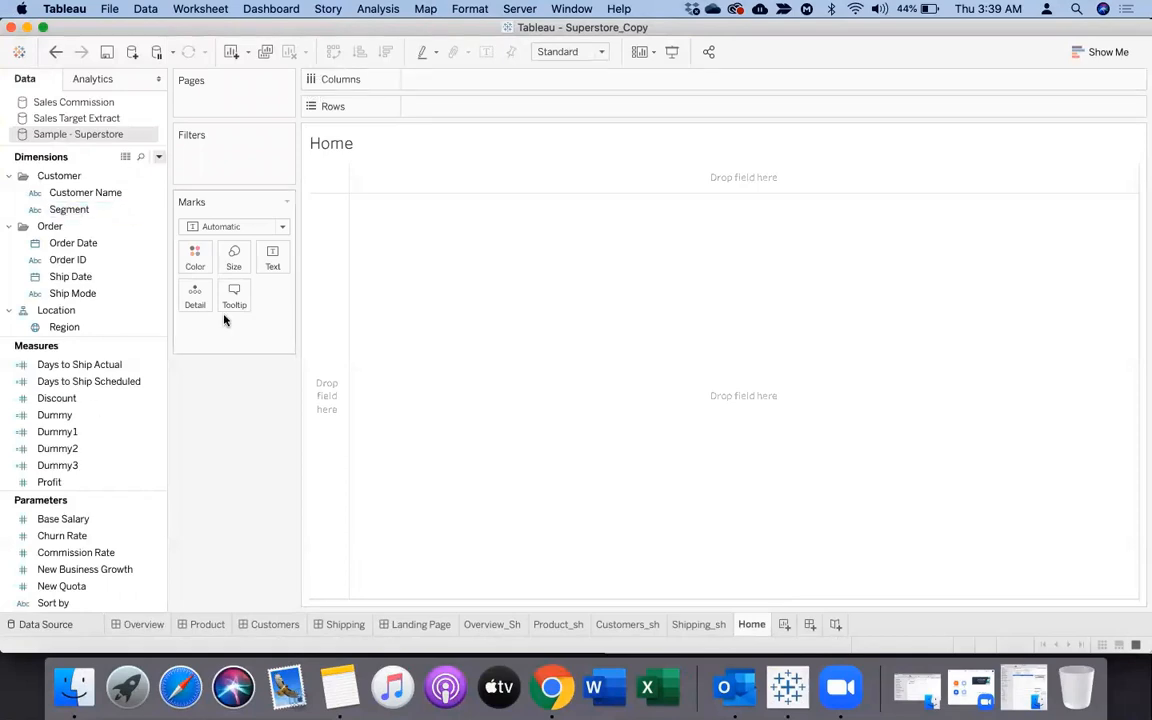
# Create a calculated field named Home with the formula 1 in the Sample - Superstore data source
pyautogui.click(158, 157)
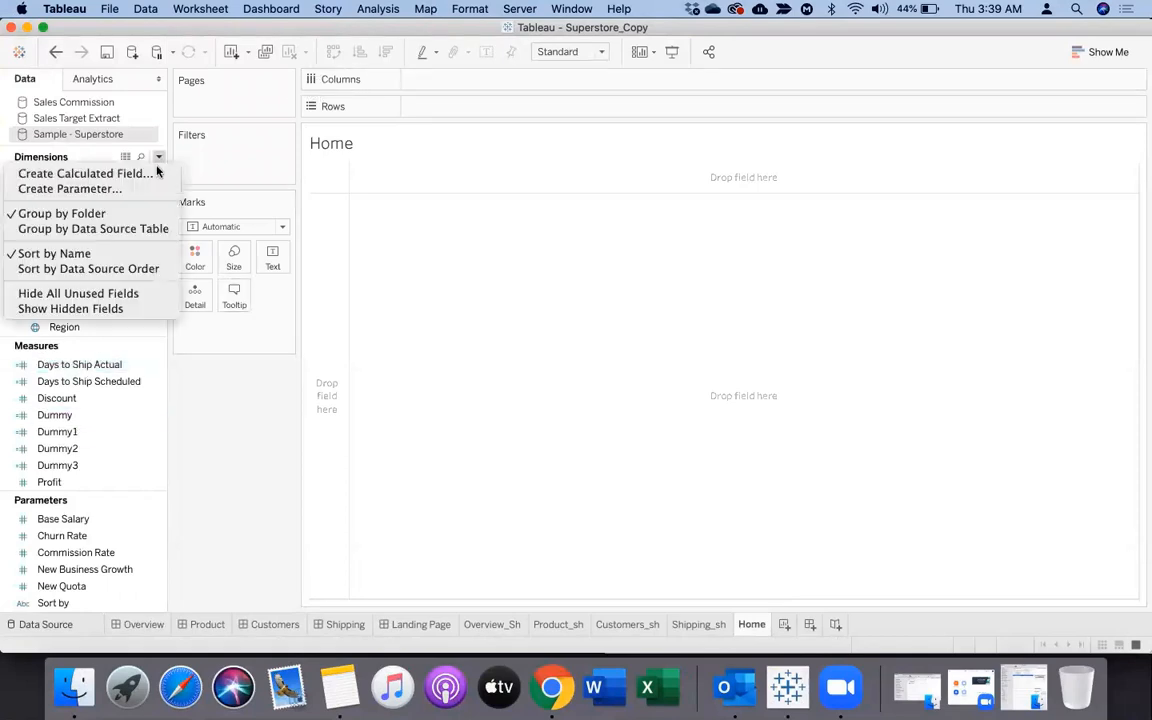
pyautogui.click(150, 172)
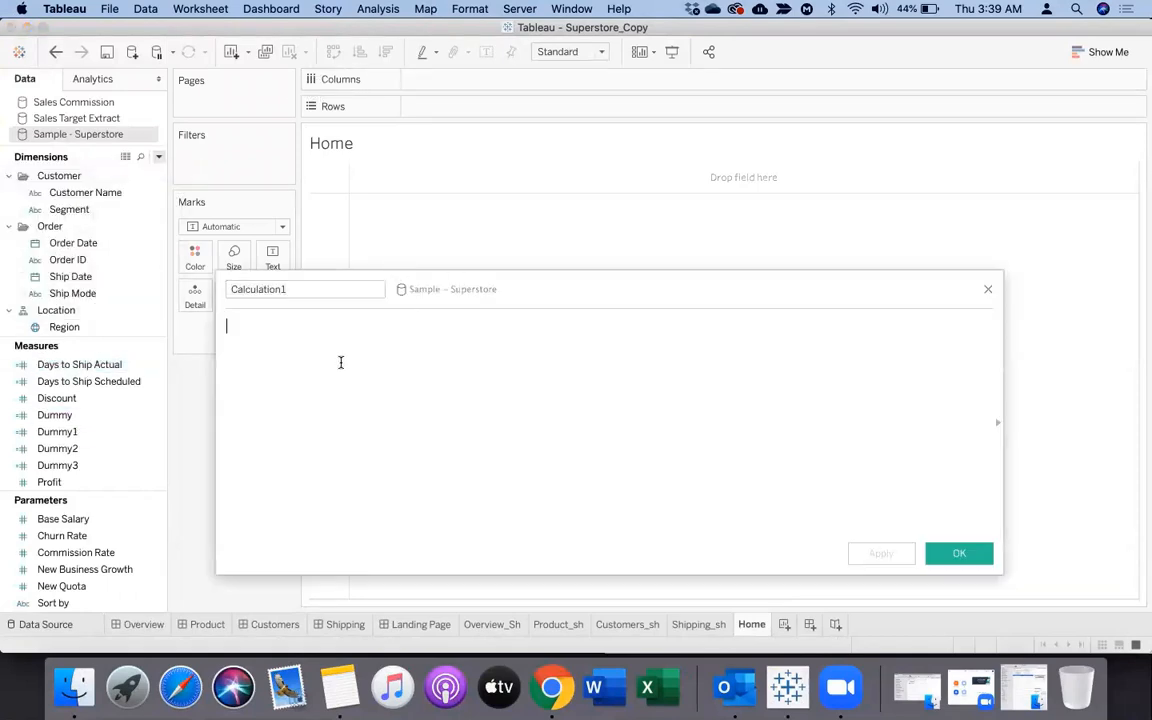
pyautogui.write('1')
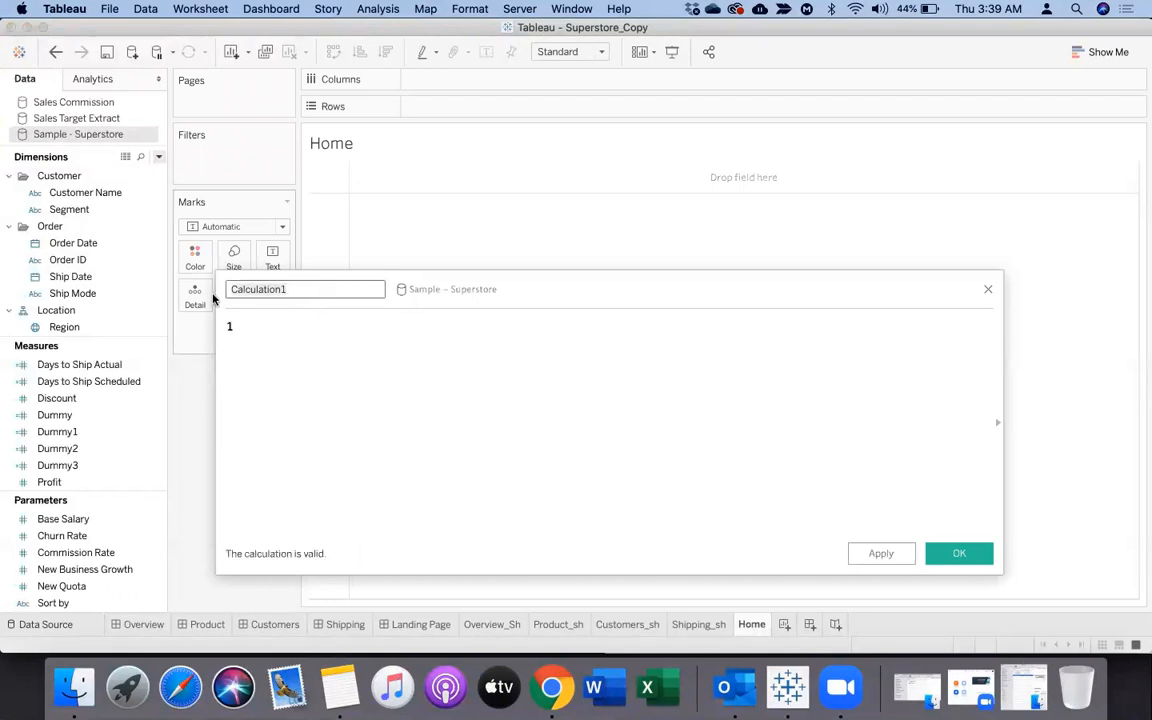
pyautogui.write('Home')
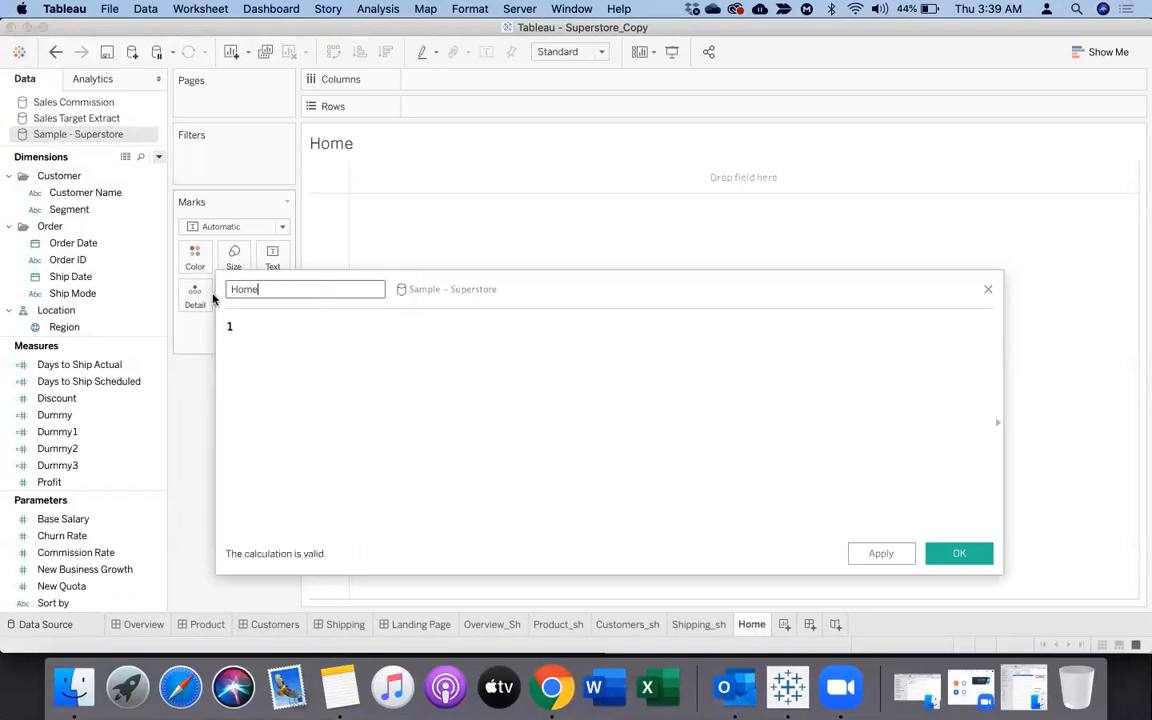
pyautogui.click(870, 556)
pyautogui.click(958, 554)
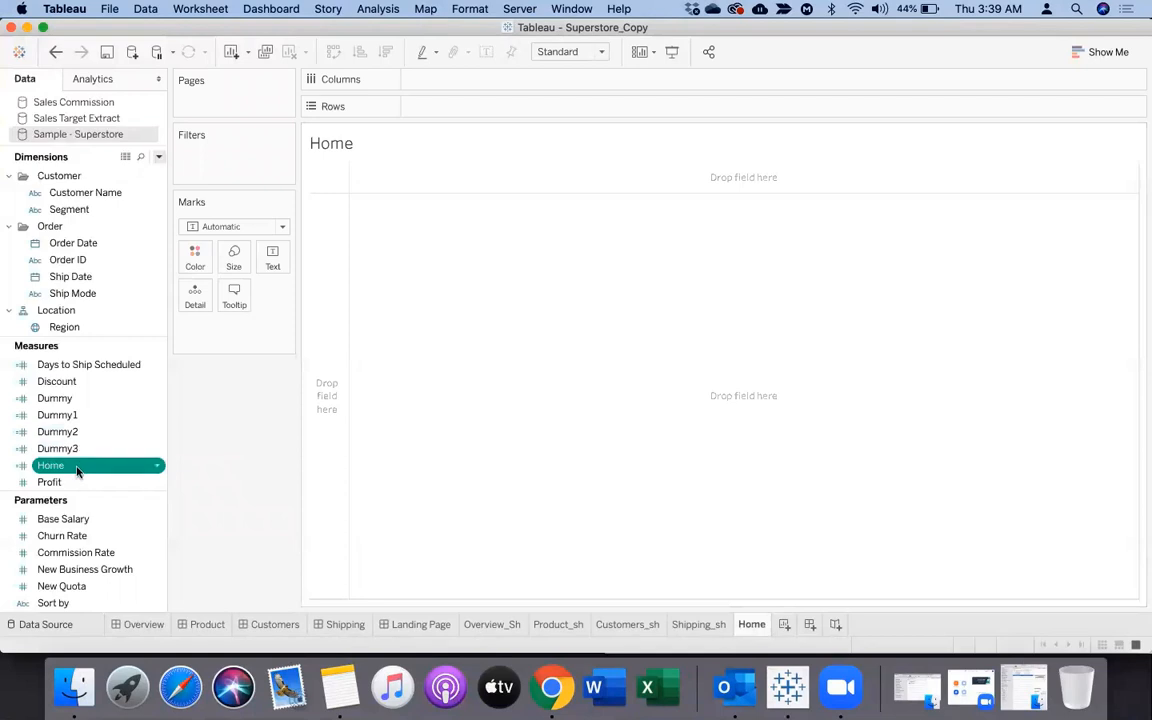
# Set the Home worksheet's mark type to Shape and encode shape with the Home measure aggregated as Count (Distinct)
pyautogui.click(236, 228)
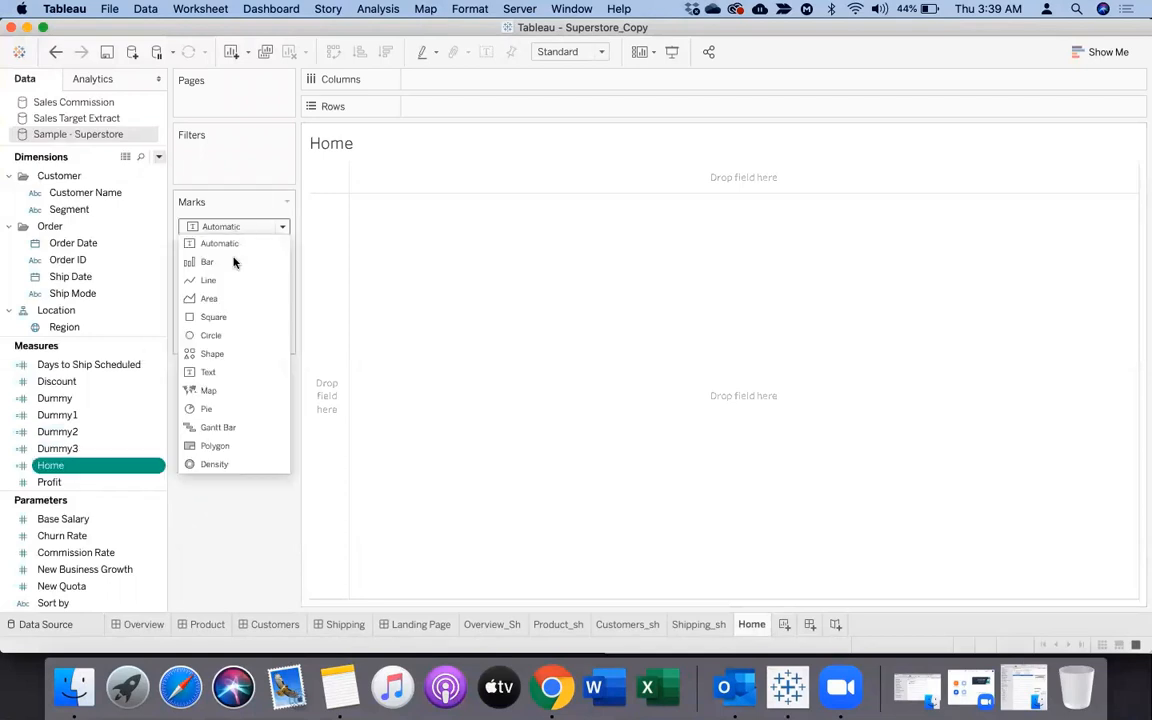
pyautogui.click(216, 354)
pyautogui.moveTo(90, 465); pyautogui.dragTo(268, 302)
pyautogui.click(273, 327)
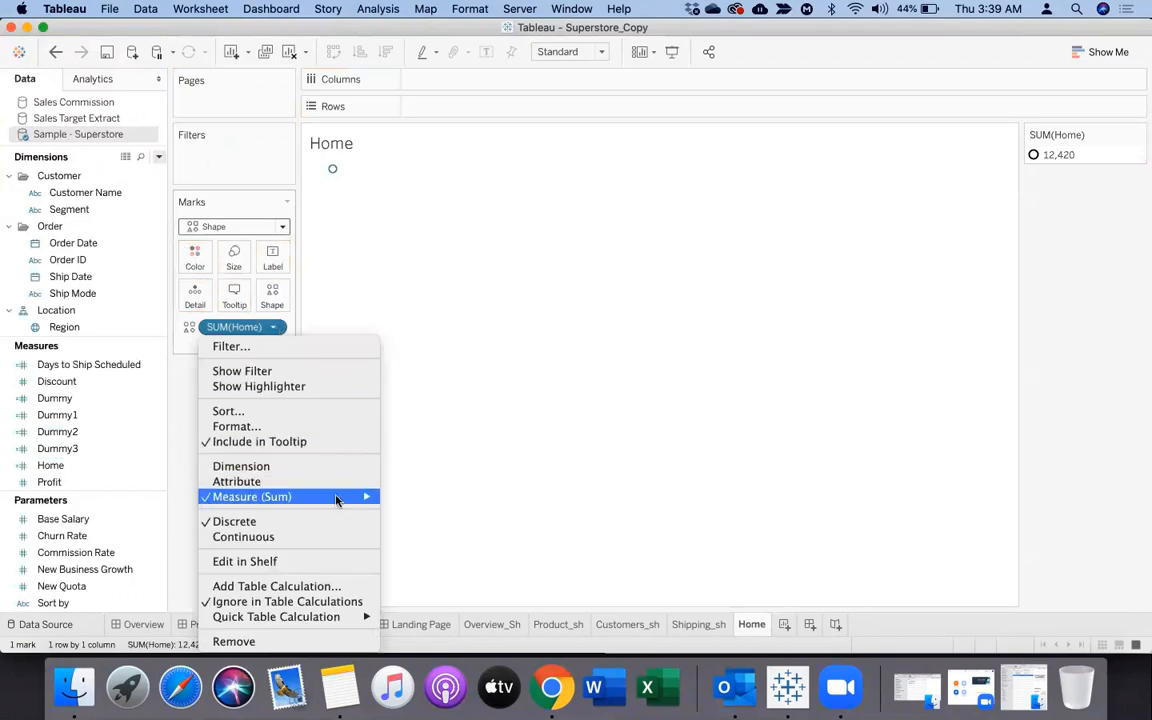
pyautogui.moveTo(337, 496)
pyautogui.click(440, 526)
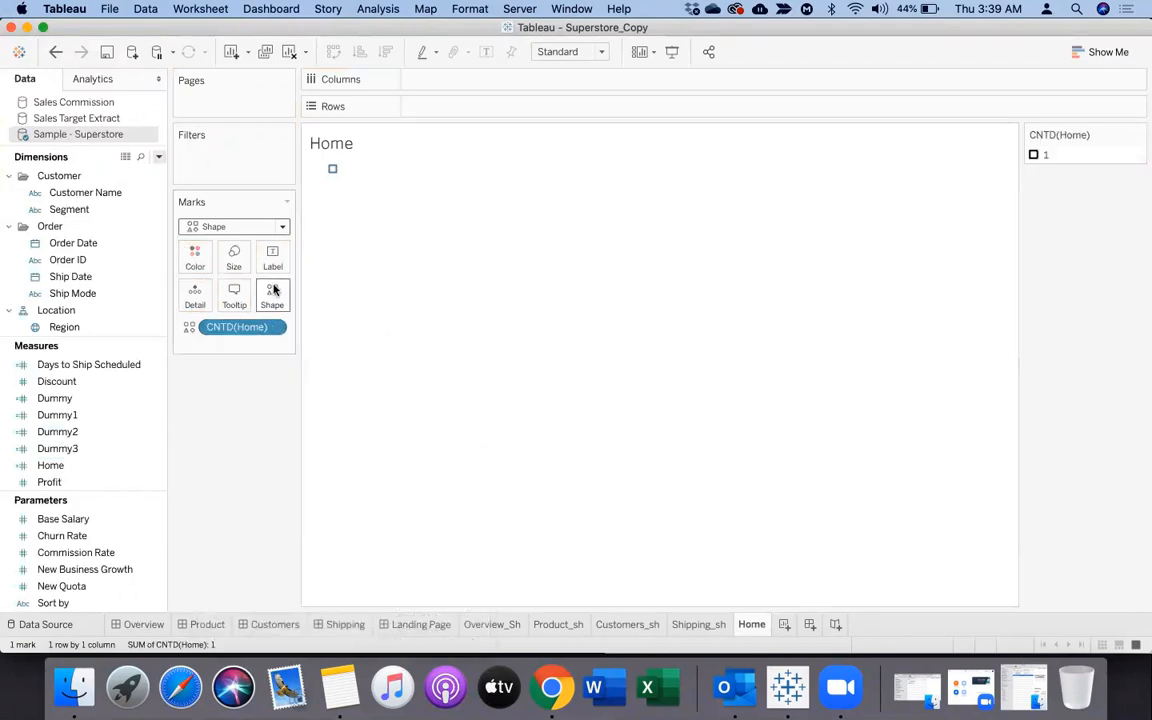
# Assign the blue house icon from the MyImages shape palette to data item 1
pyautogui.click(273, 292)
pyautogui.click(600, 218)
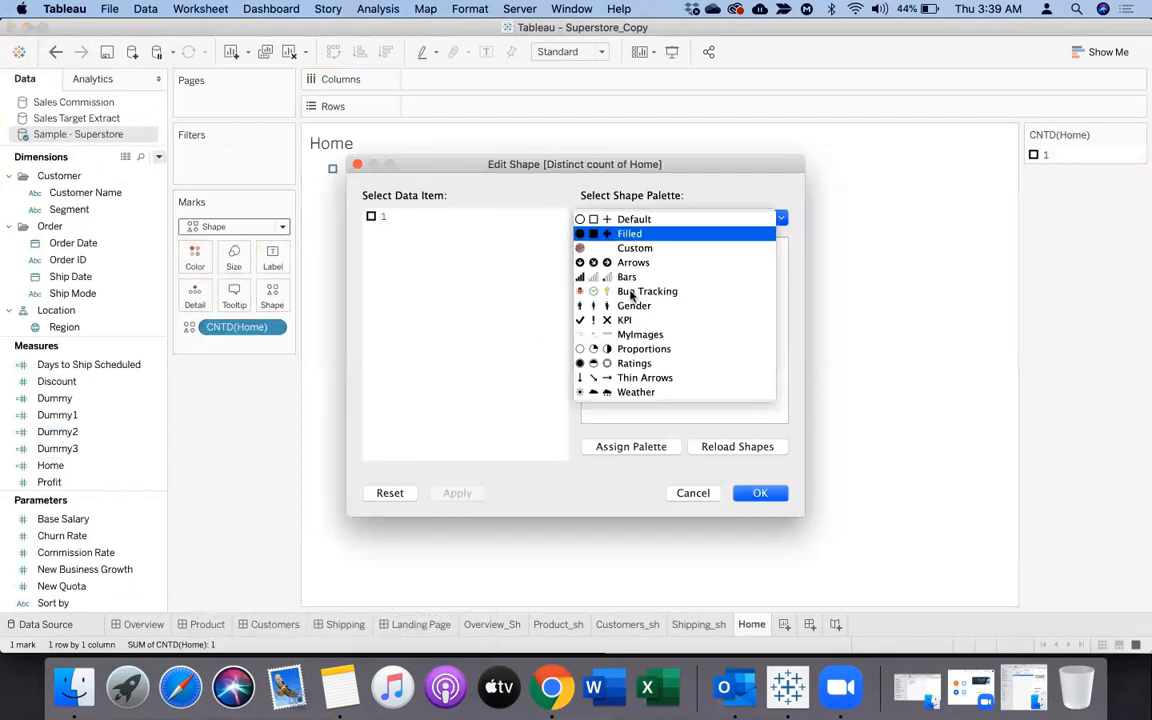
pyautogui.click(610, 334)
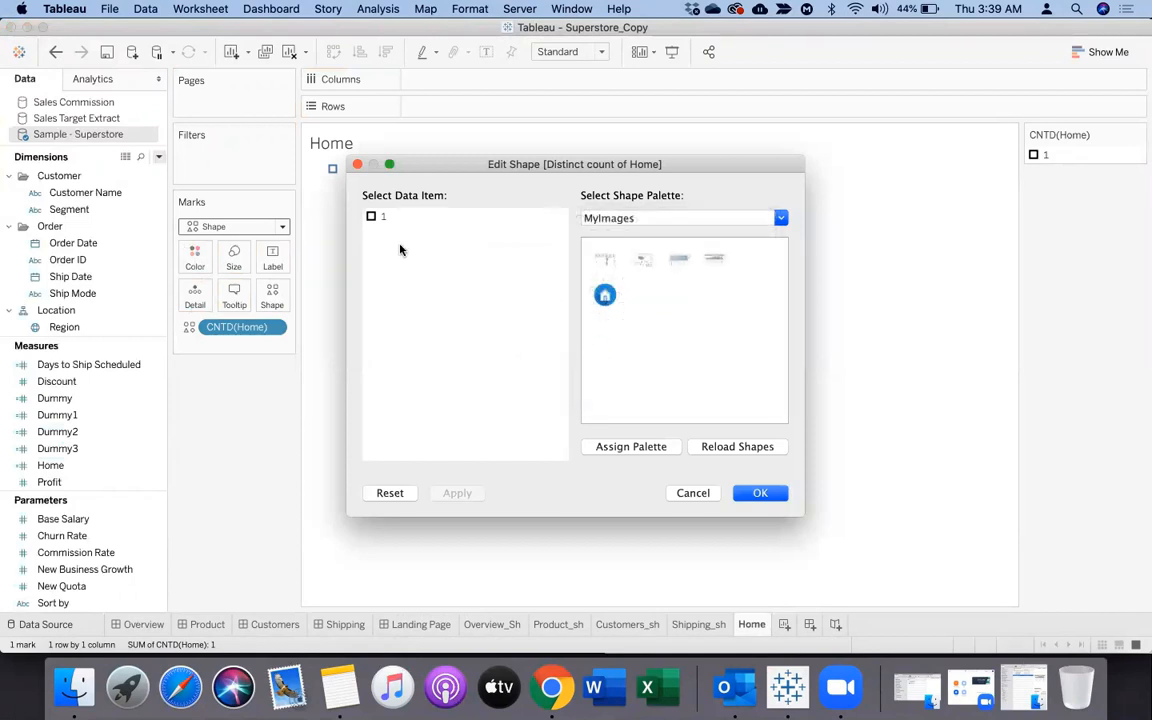
pyautogui.click(604, 294)
pyautogui.click(757, 494)
# Enlarge the Home worksheet's cell, fit it to Entire View, and hide the sheet title
pyautogui.moveTo(333, 171)
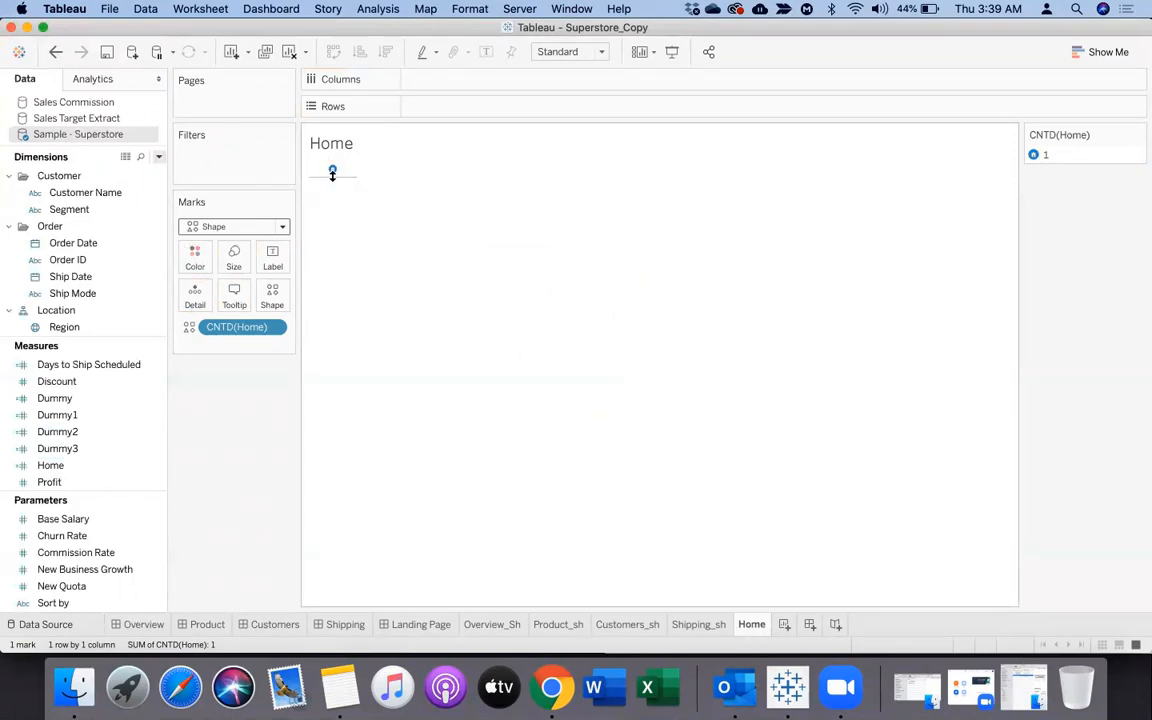
pyautogui.moveTo(351, 472); pyautogui.dragTo(362, 526)
pyautogui.moveTo(373, 424); pyautogui.dragTo(877, 450)
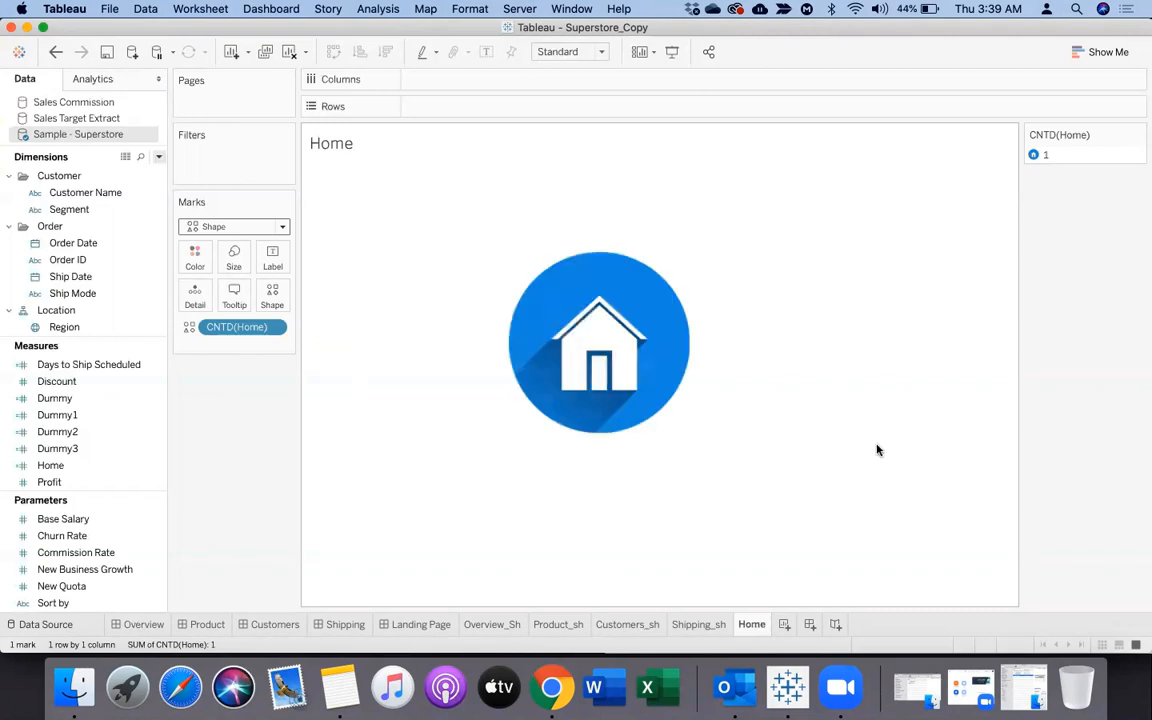
pyautogui.click(592, 52)
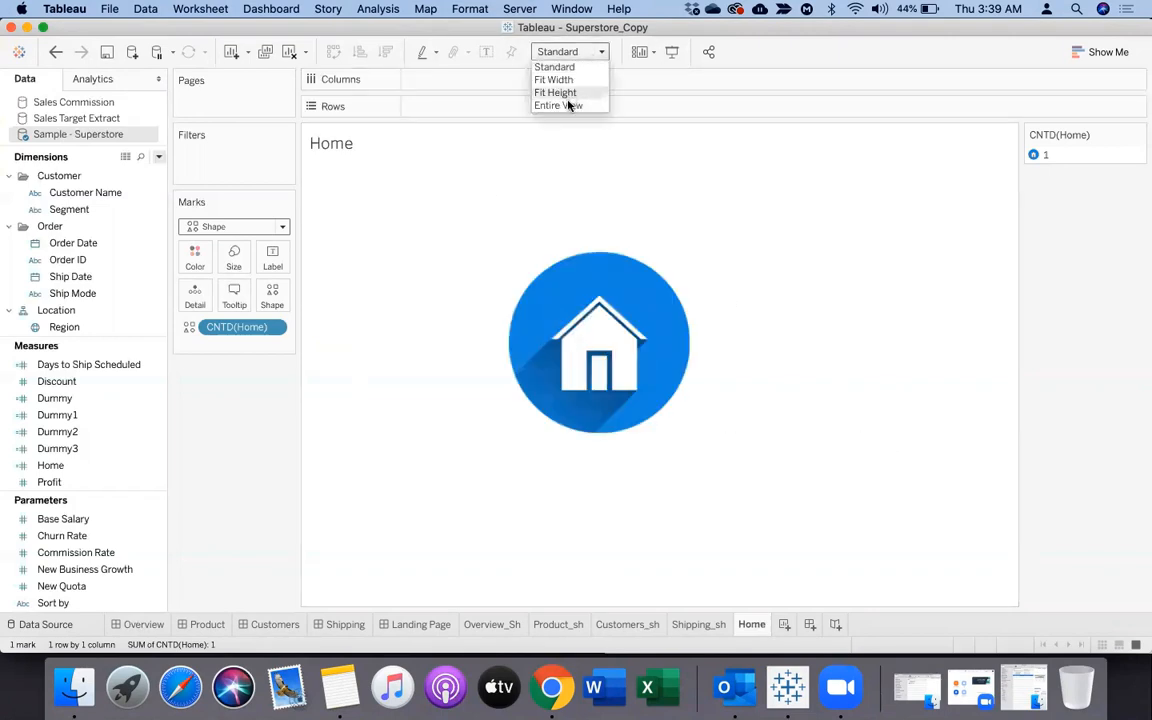
pyautogui.click(568, 105)
pyautogui.rightClick(353, 143)
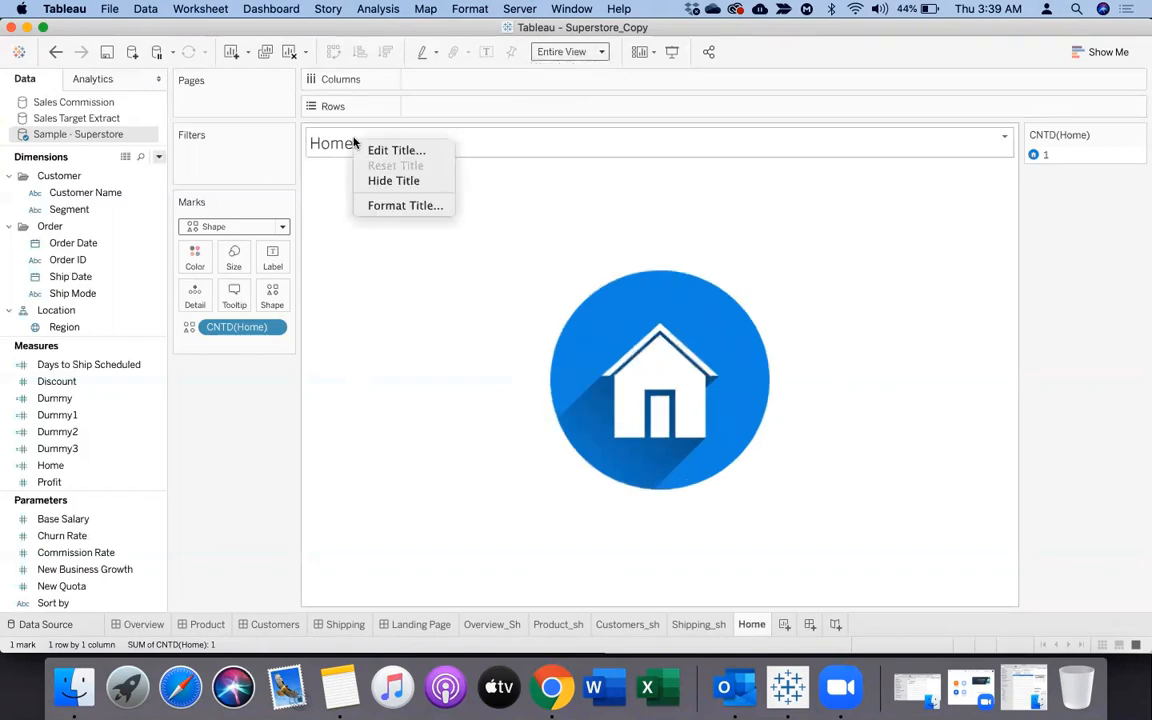
pyautogui.click(393, 180)
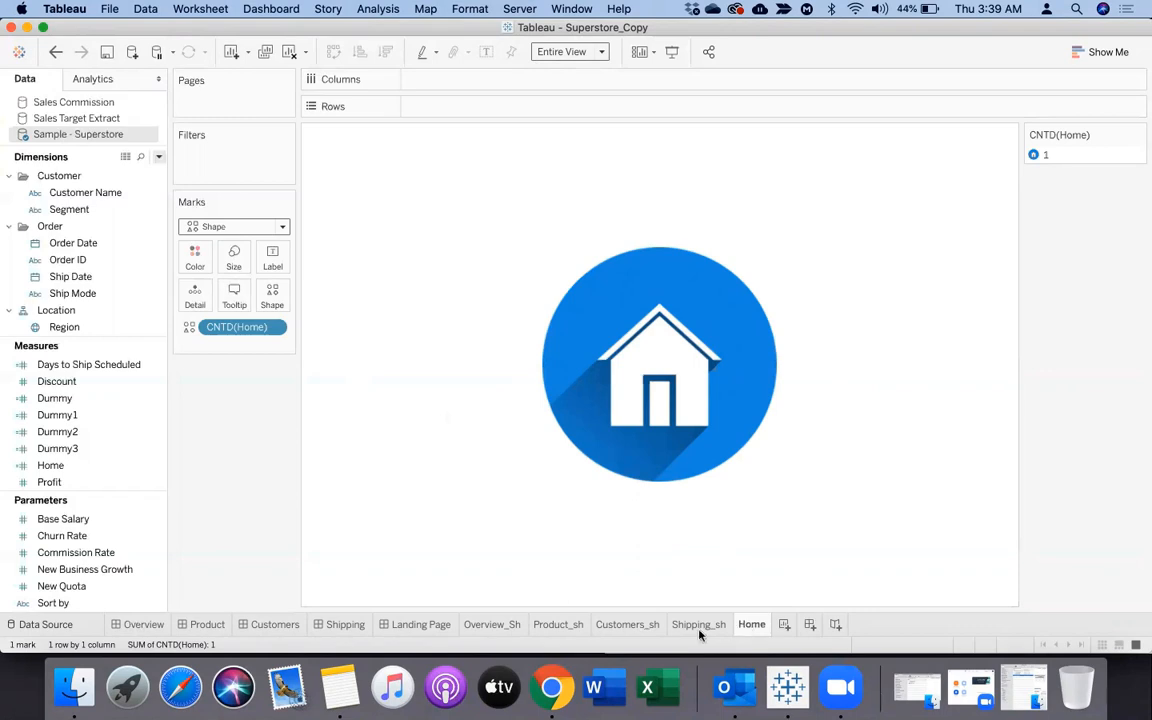
# Add the Home sheet as a floating item on the Overview dashboard, shrink it around the icon, and hide its title
pyautogui.click(142, 624)
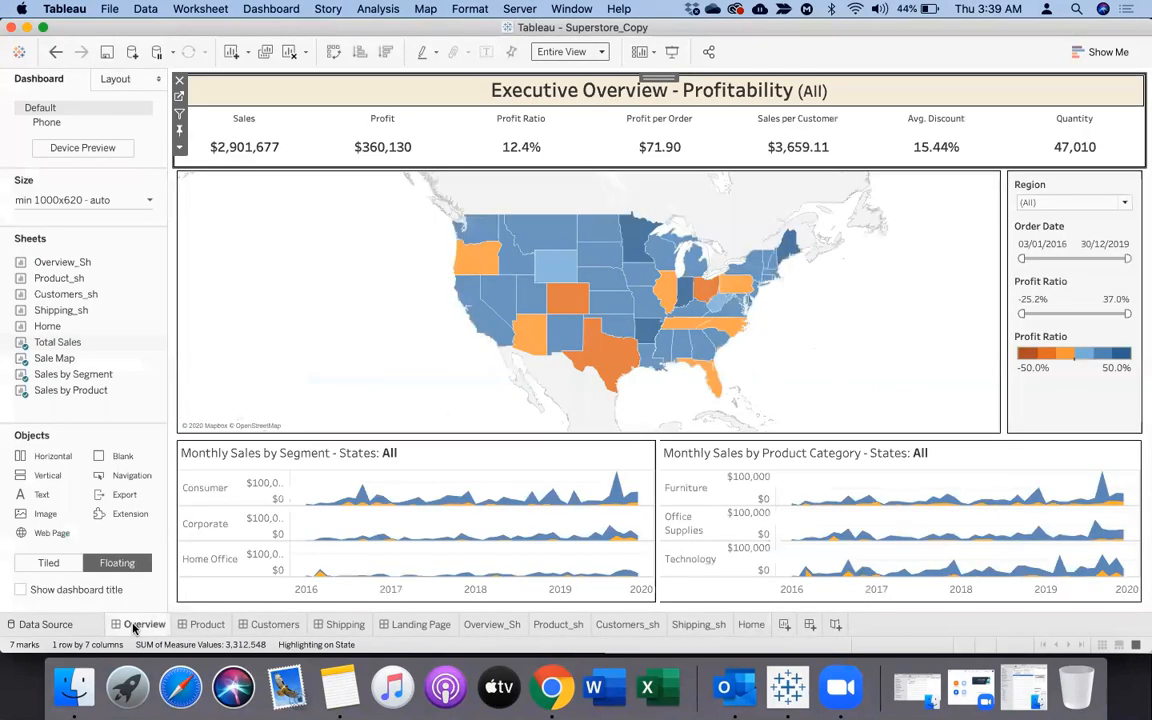
pyautogui.click(43, 329)
pyautogui.moveTo(43, 329); pyautogui.dragTo(240, 275)
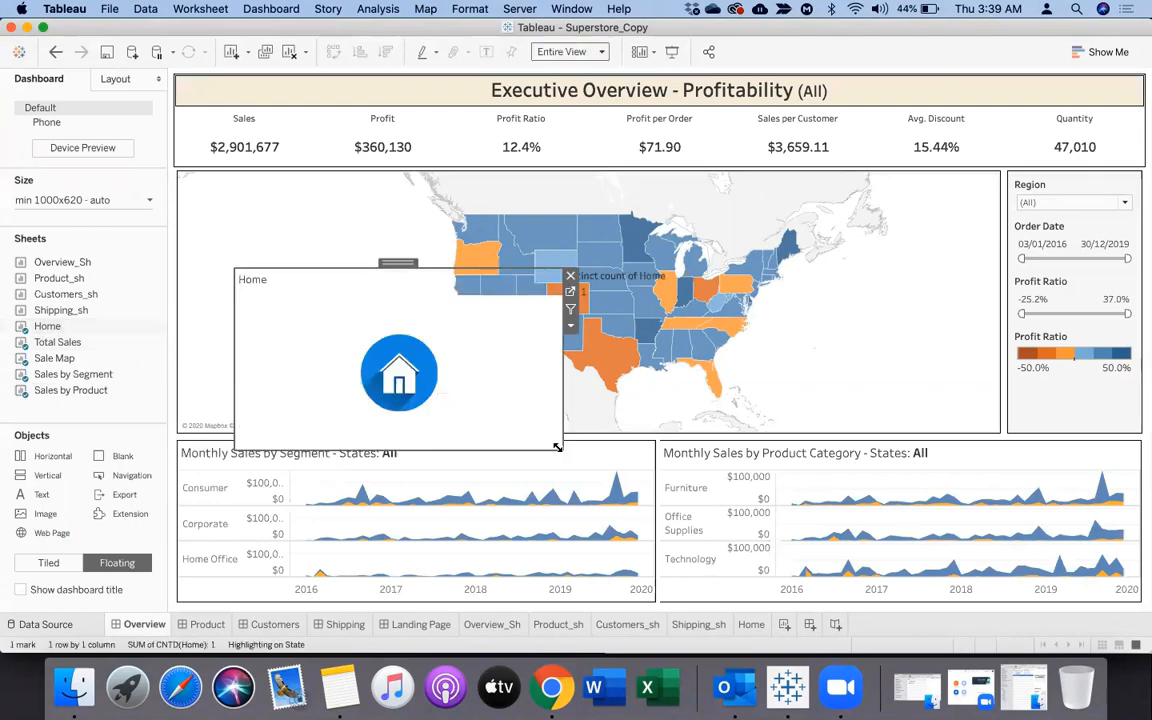
pyautogui.moveTo(557, 447); pyautogui.dragTo(307, 349)
pyautogui.rightClick(252, 281)
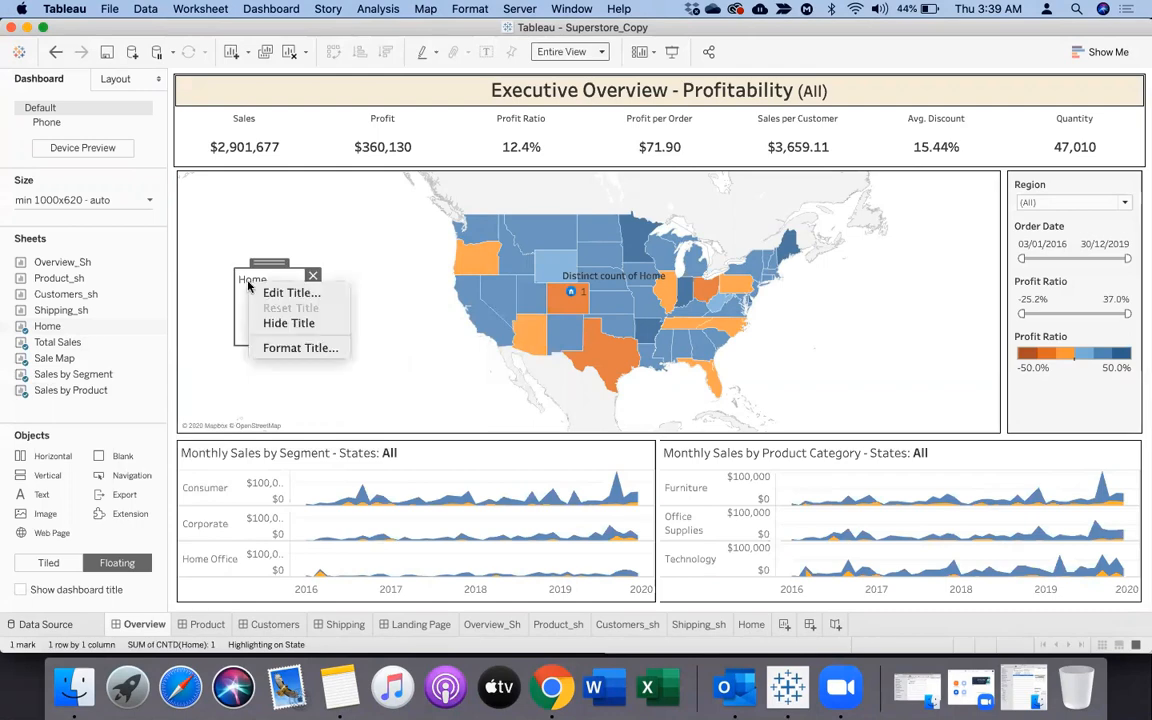
pyautogui.click(268, 330)
# Shrink the floating Home item further and move it to the left end of the Executive Overview title bar
pyautogui.click(313, 324)
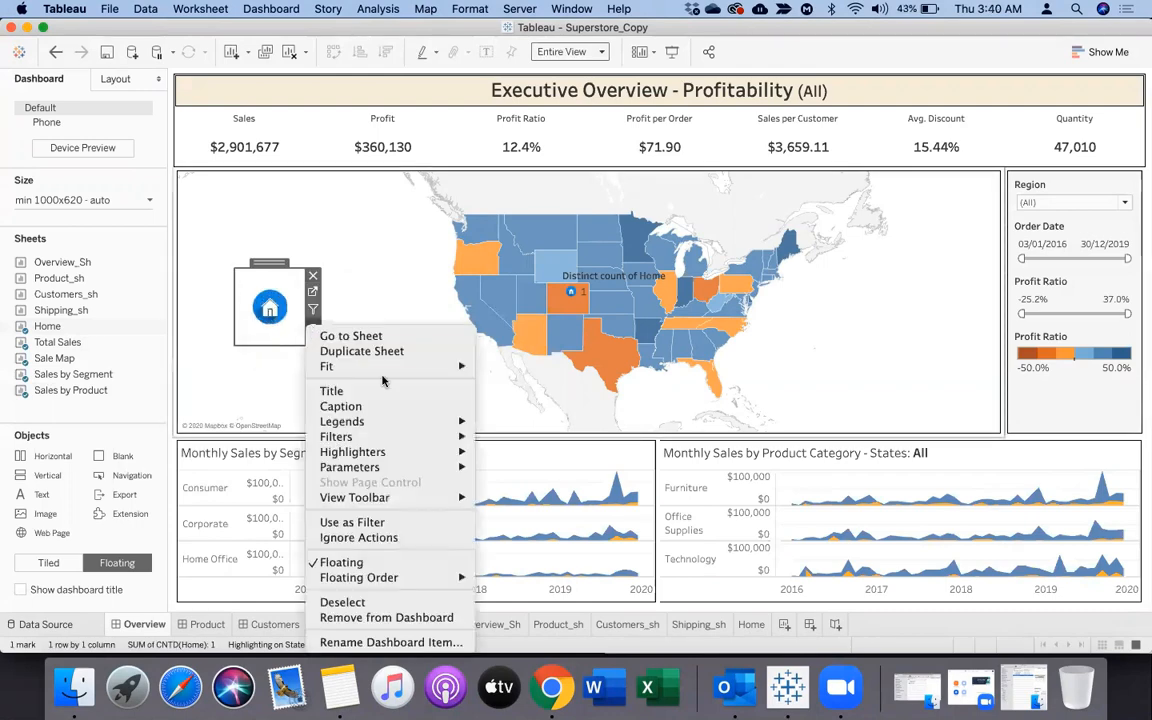
pyautogui.click(267, 268)
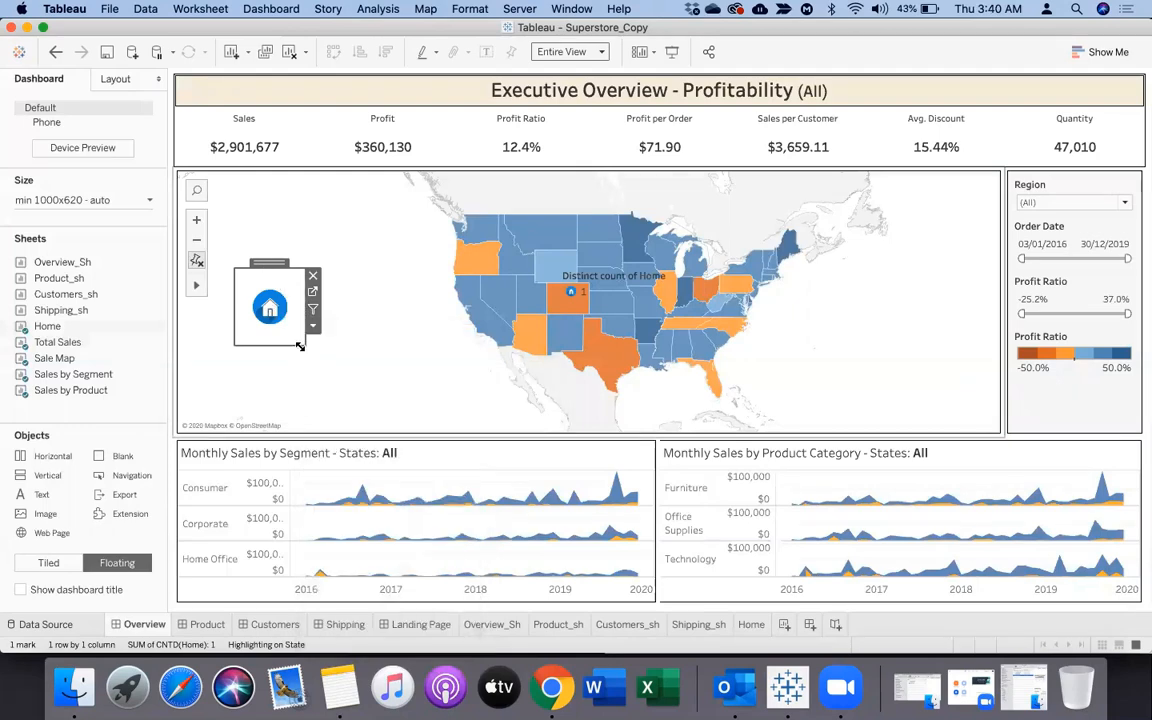
pyautogui.moveTo(301, 343); pyautogui.dragTo(288, 325)
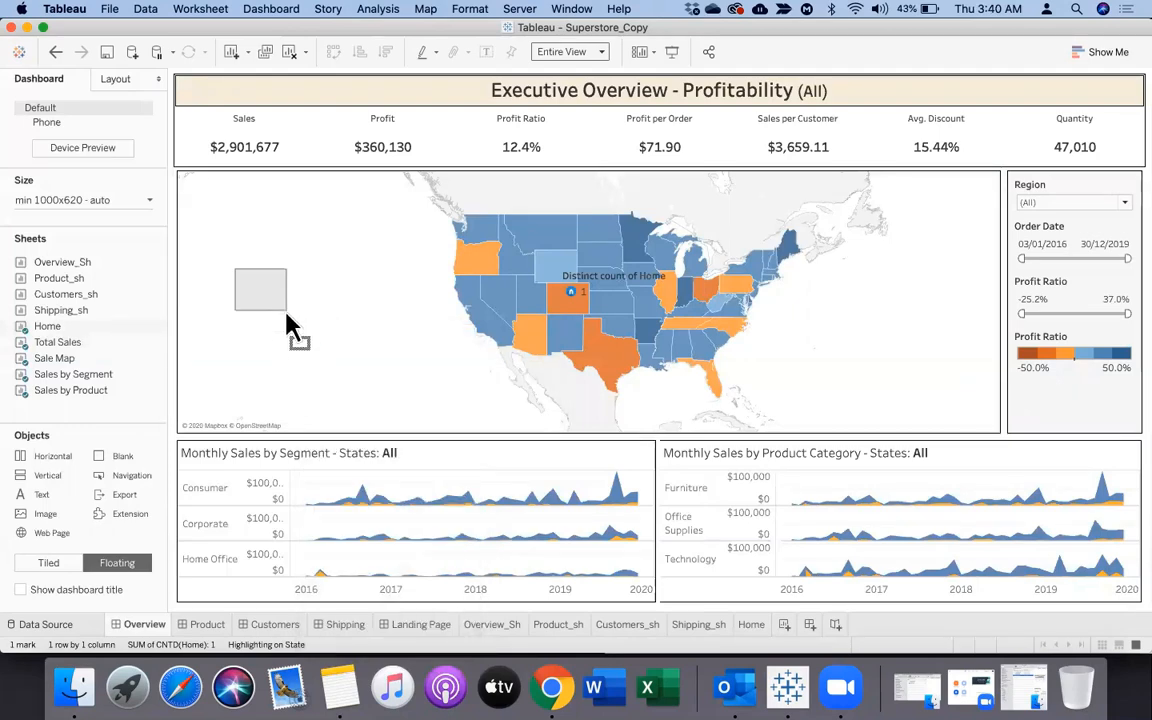
pyautogui.moveTo(252, 254); pyautogui.dragTo(201, 73)
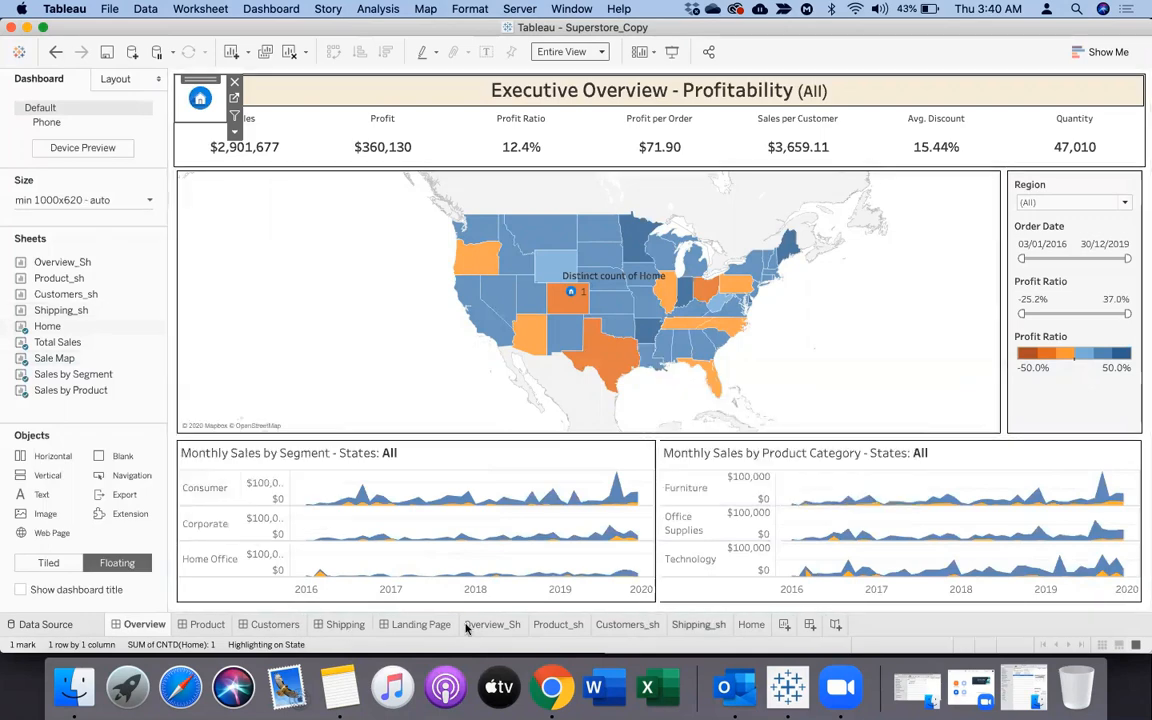
# Enlarge the house icon's mark size on the Home worksheet until it nearly fills the view, and return to the Overview dashboard
pyautogui.click(750, 625)
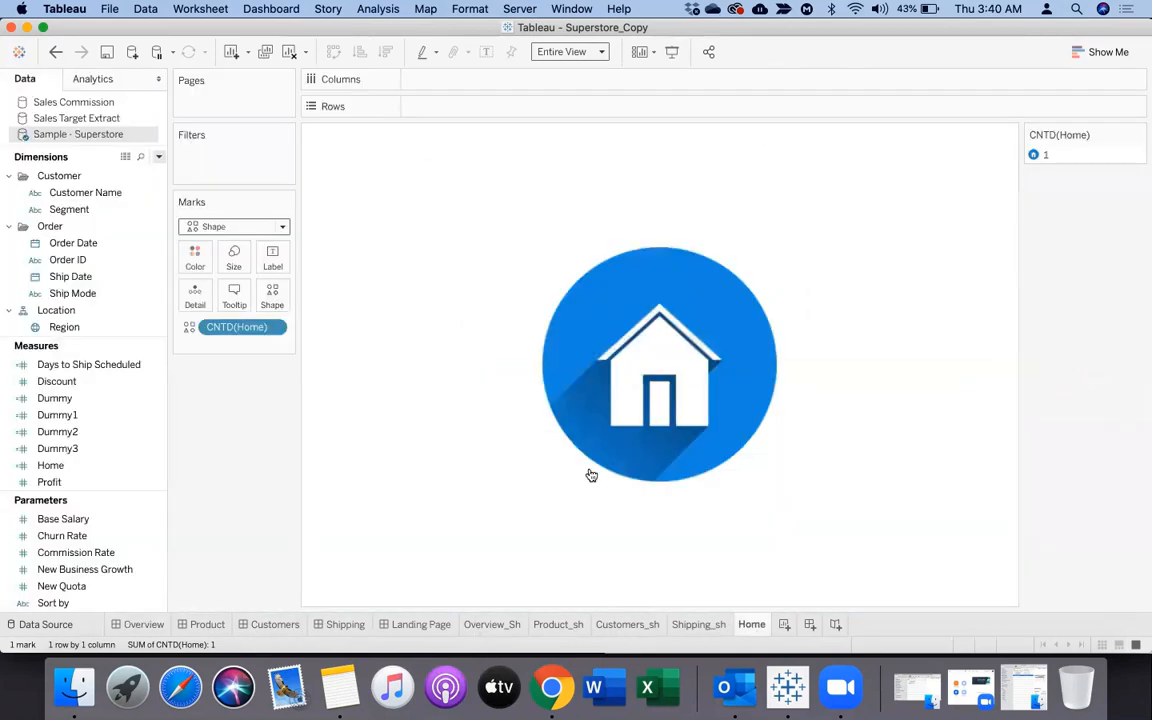
pyautogui.click(231, 268)
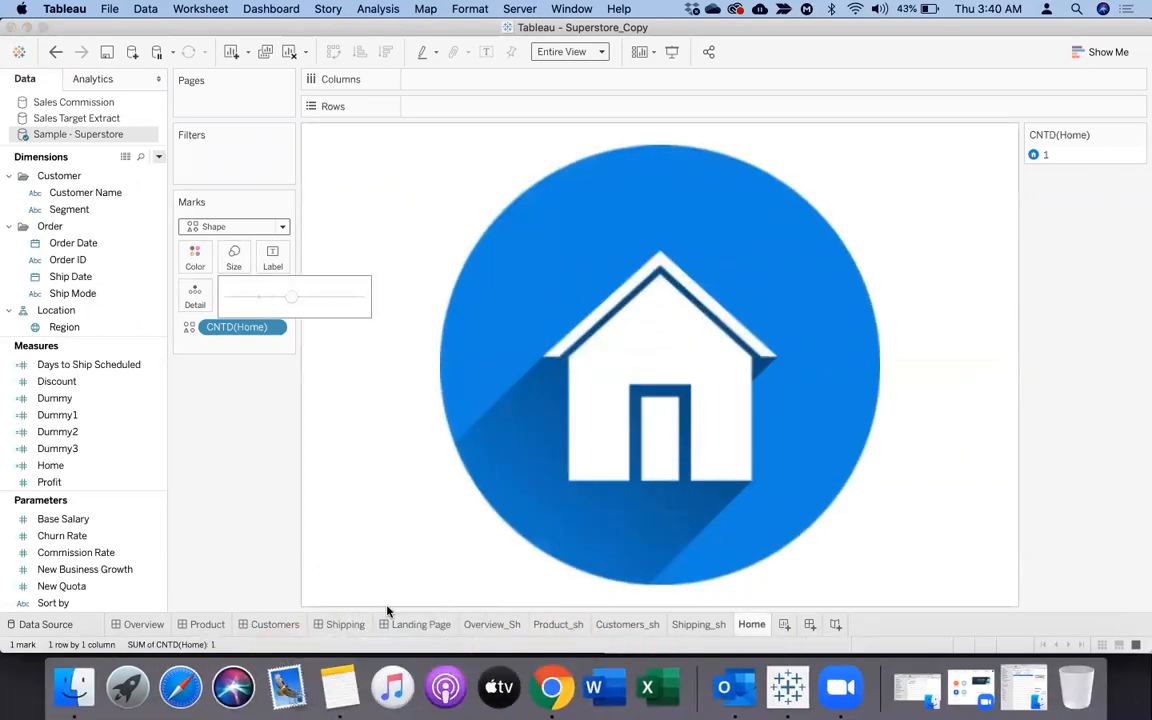
pyautogui.click(148, 624)
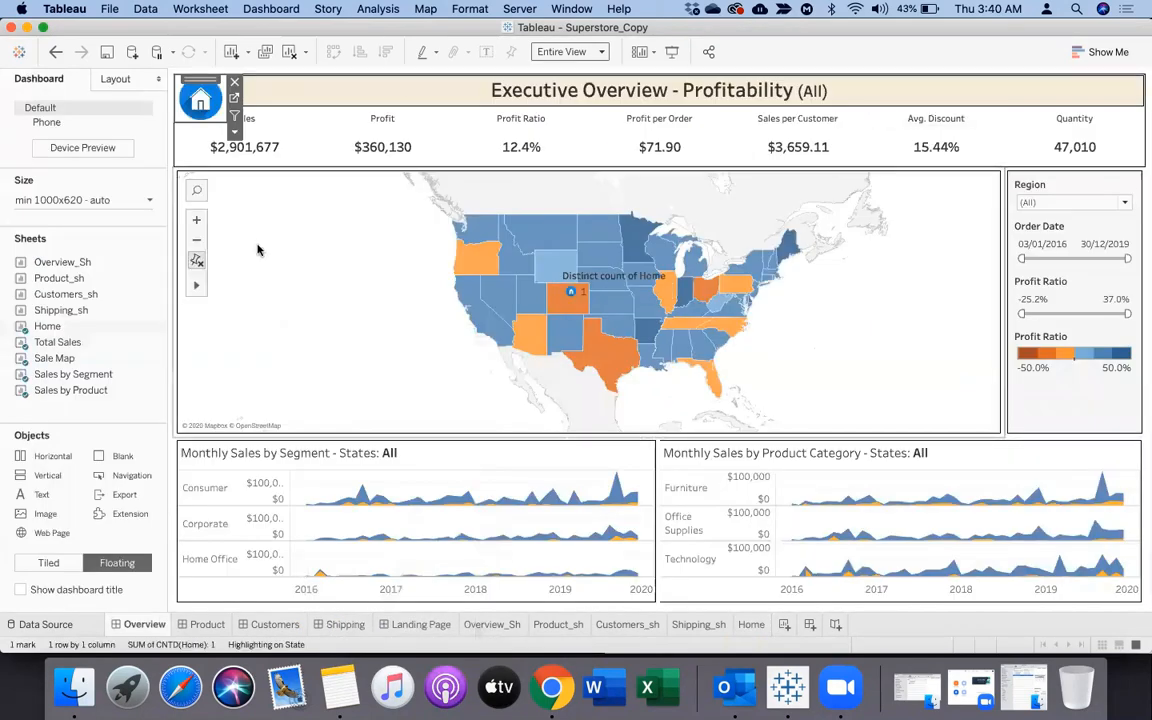
# Nudge the floating Home item inside the title's corner and set its layout size to 75 wide by 75 high
pyautogui.click(314, 89)
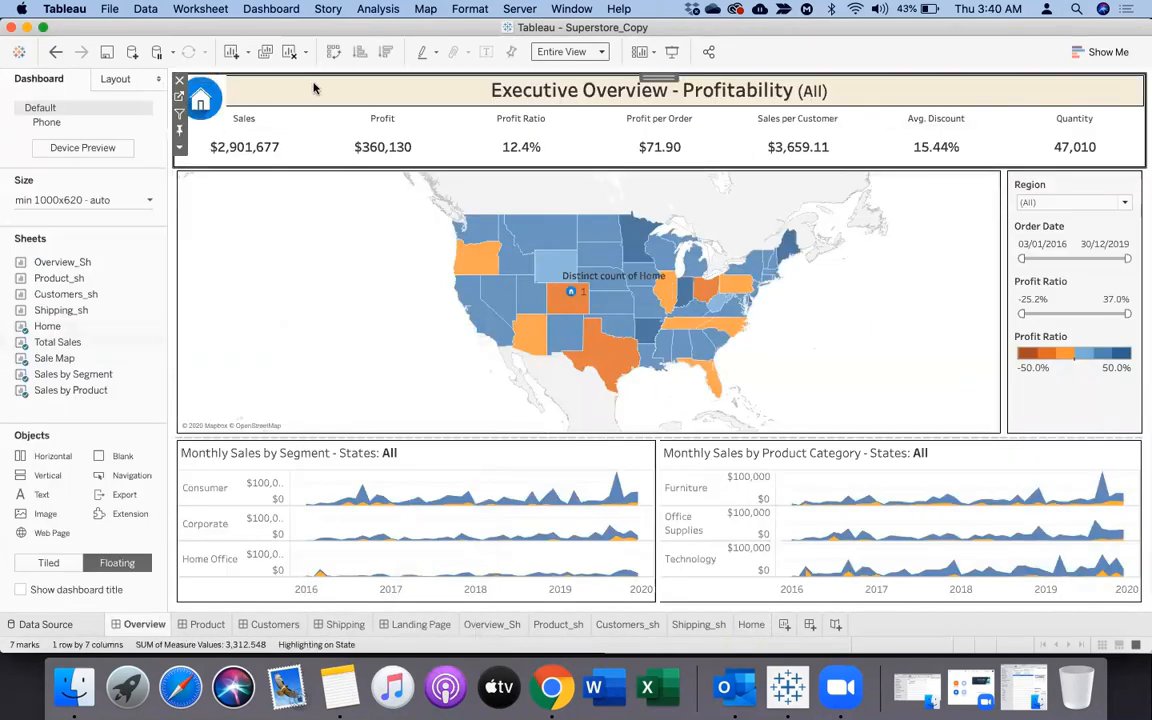
pyautogui.click(214, 90)
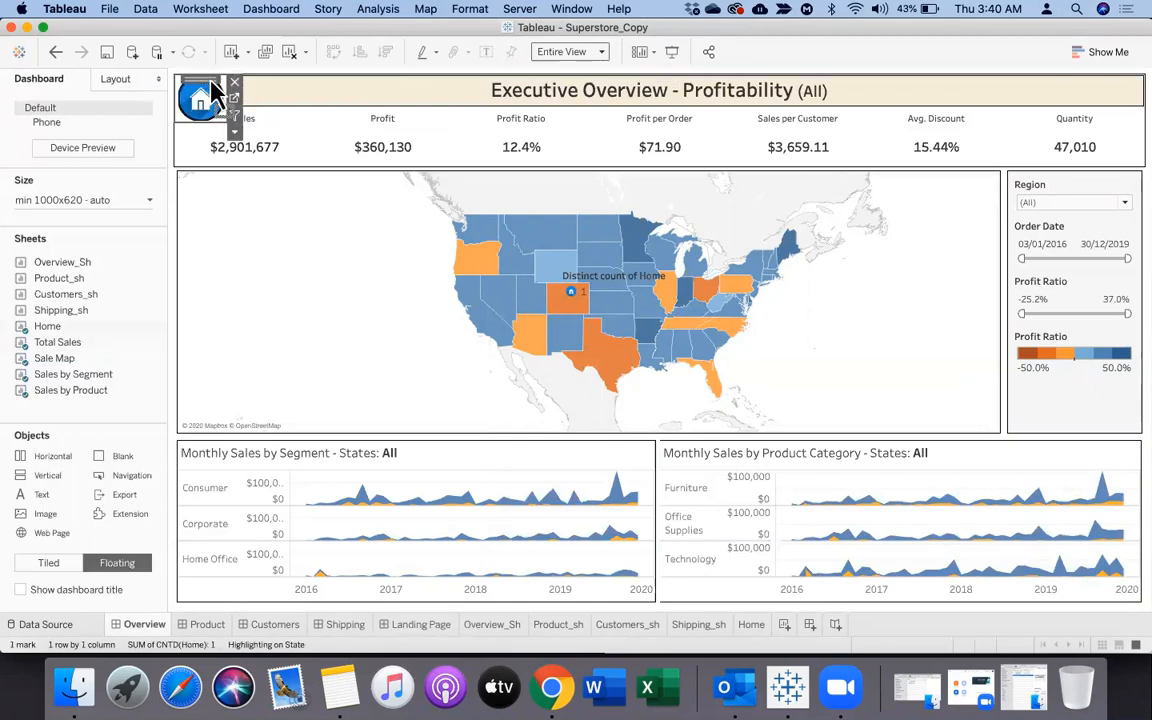
pyautogui.click(109, 80)
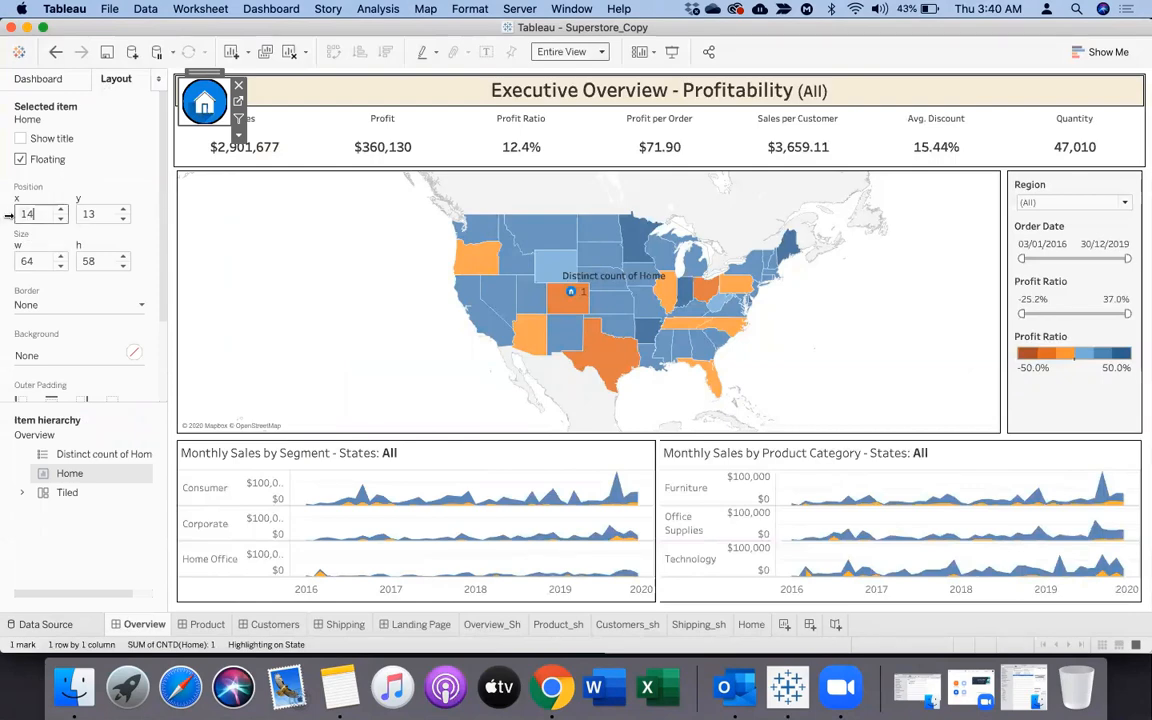
pyautogui.click(24, 212)
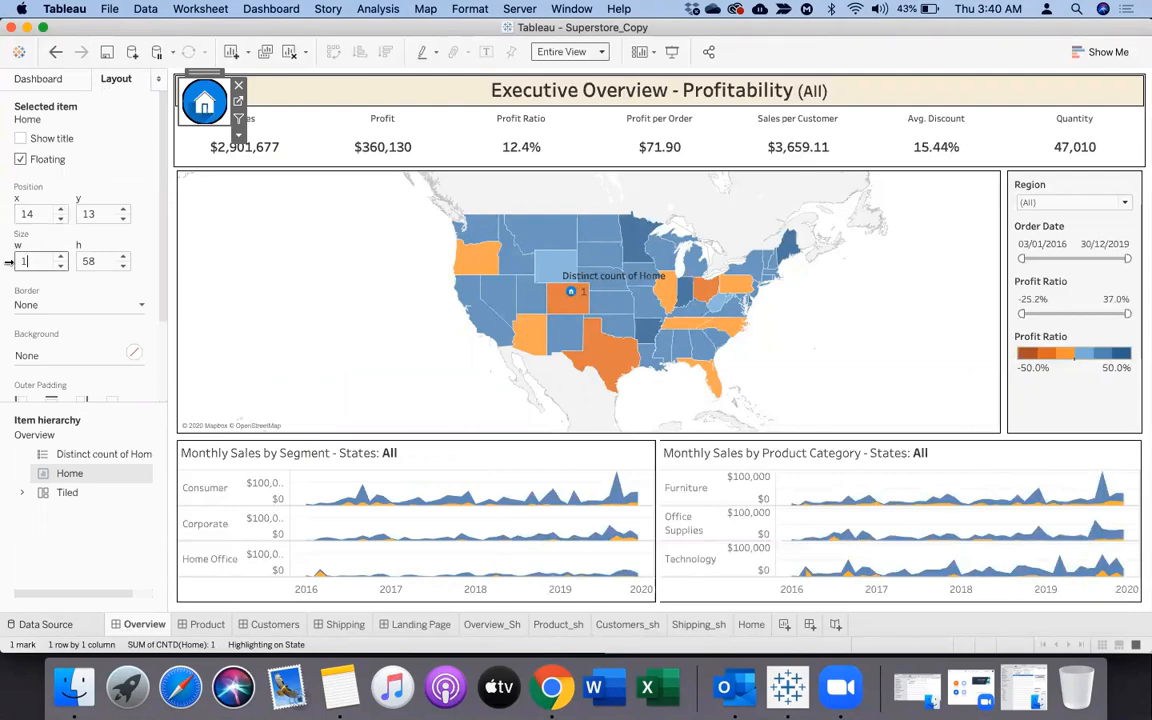
pyautogui.write('15')
pyautogui.press('Return')
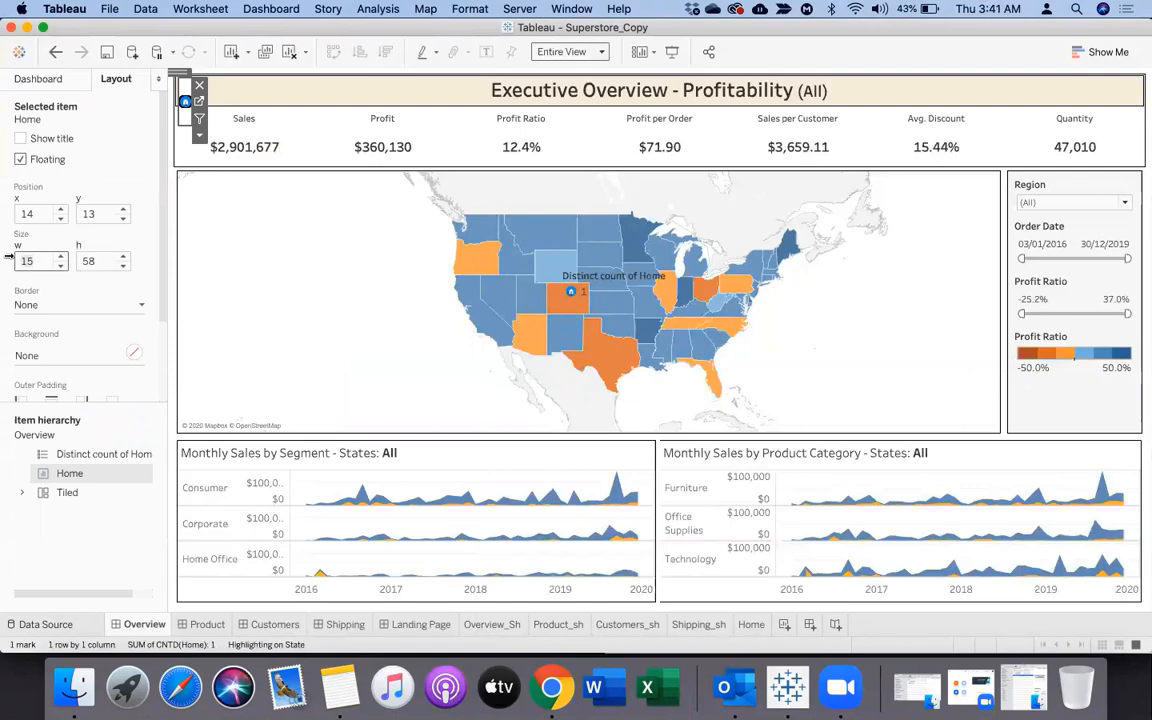
pyautogui.press('Return')
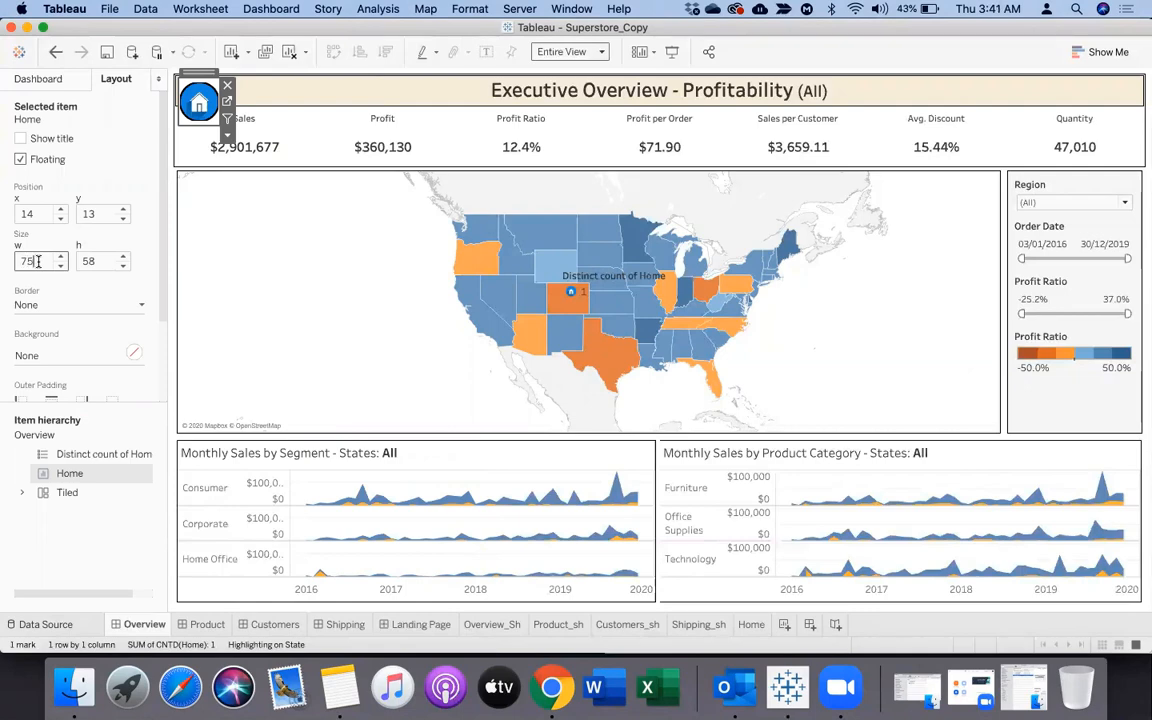
pyautogui.press('Return')
pyautogui.press('Tab')
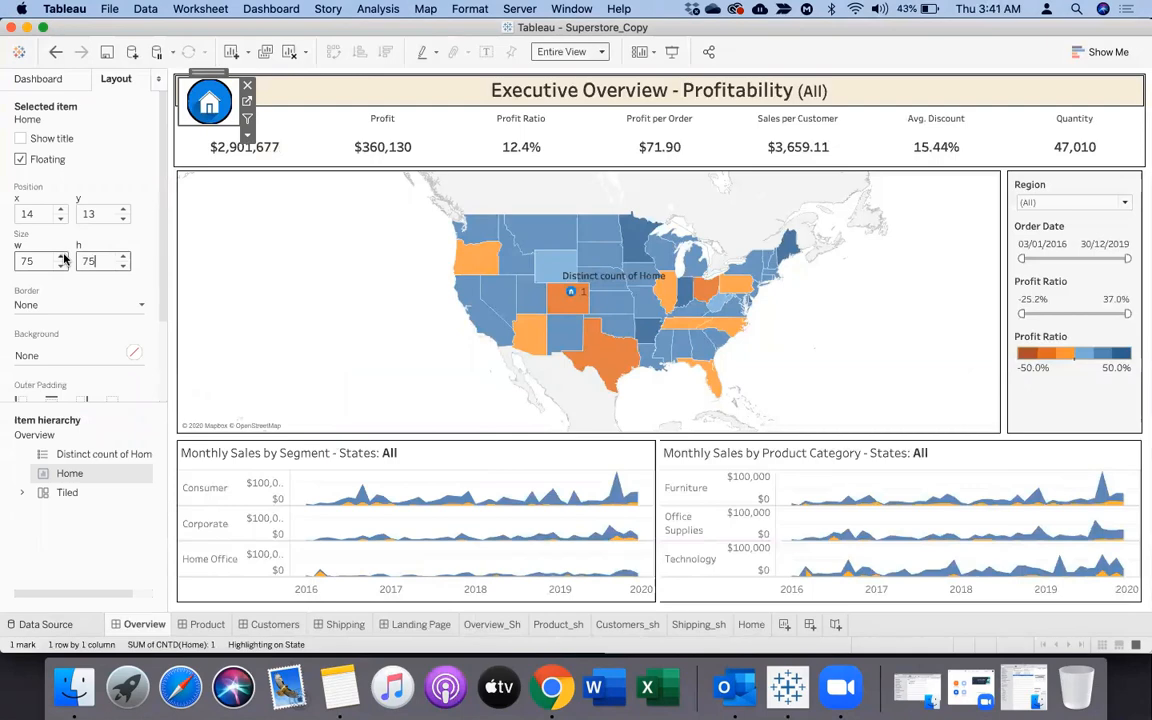
pyautogui.press('Return')
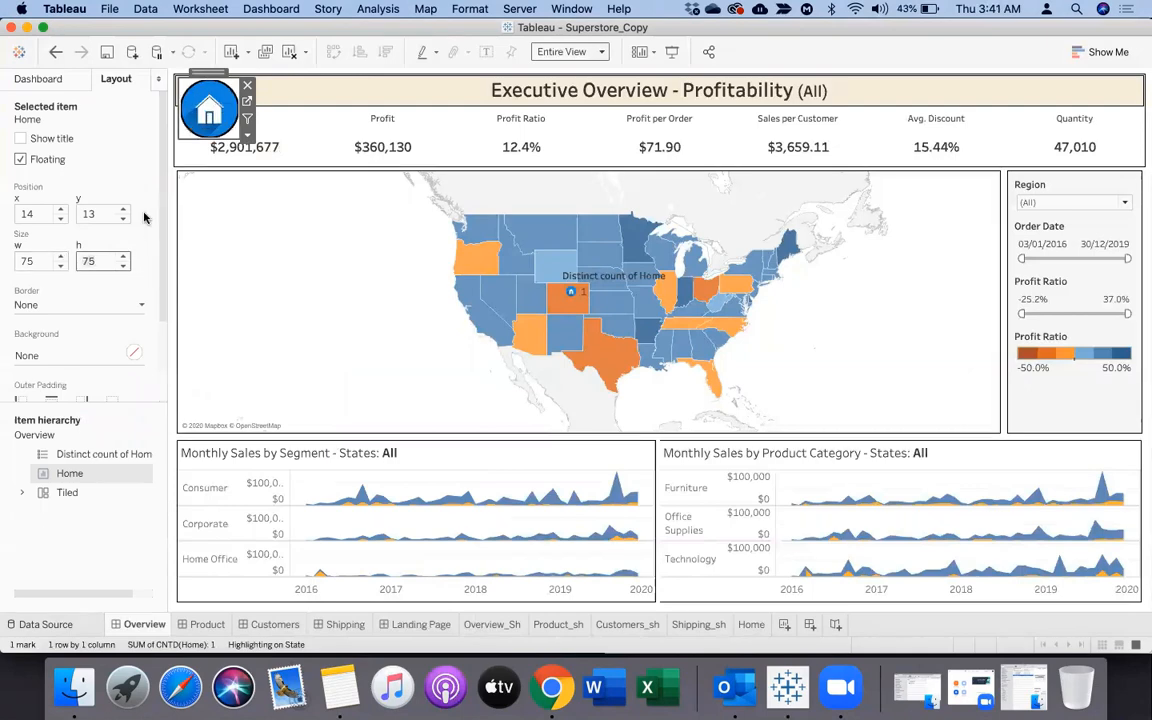
# Reduce the house icon's mark size slightly on the Home worksheet, and return to the Overview dashboard
pyautogui.click(248, 101)
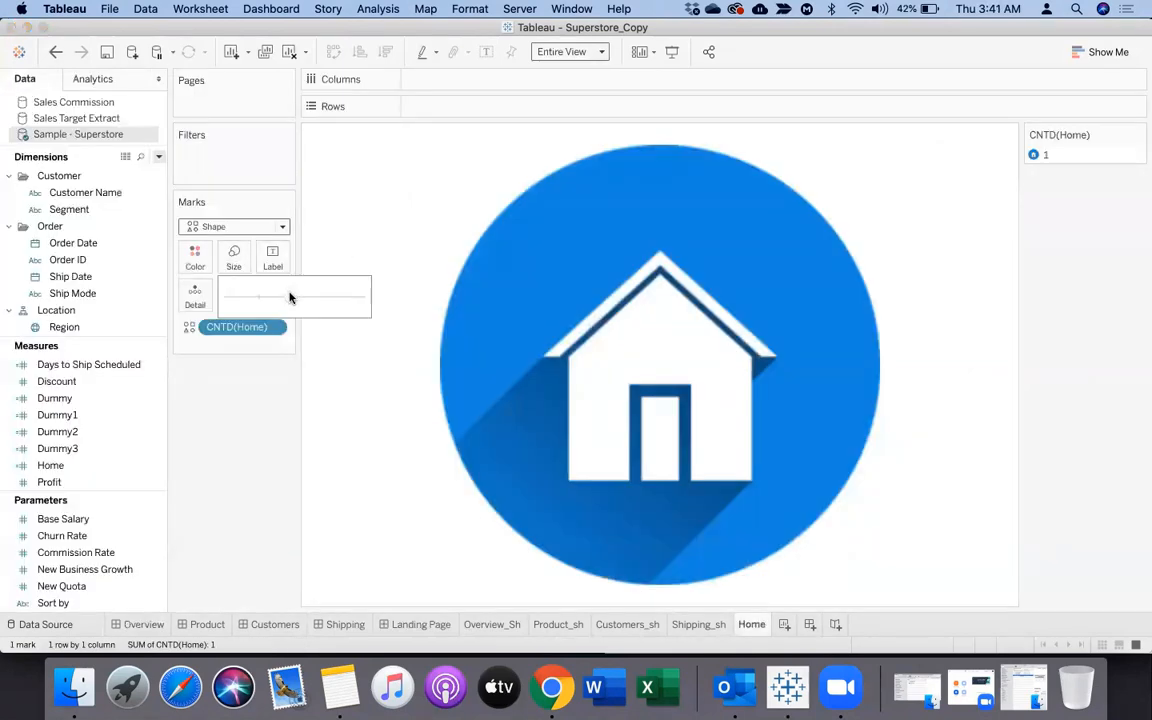
pyautogui.moveTo(280, 295); pyautogui.dragTo(279, 296)
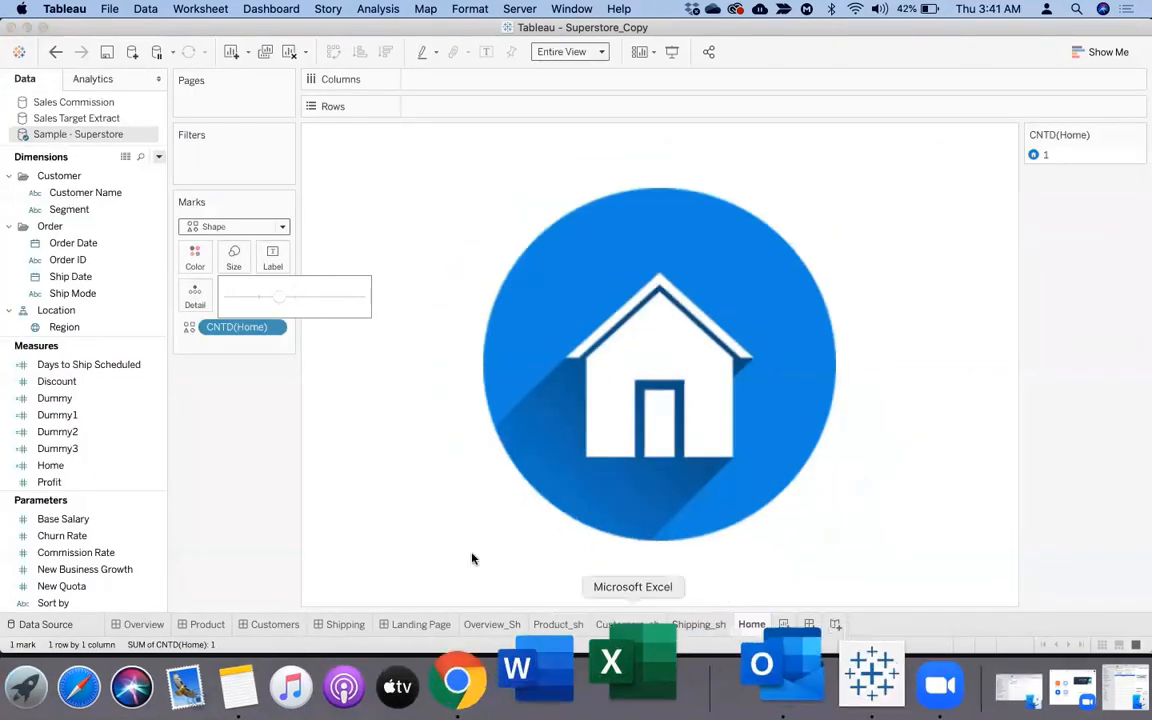
pyautogui.click(140, 625)
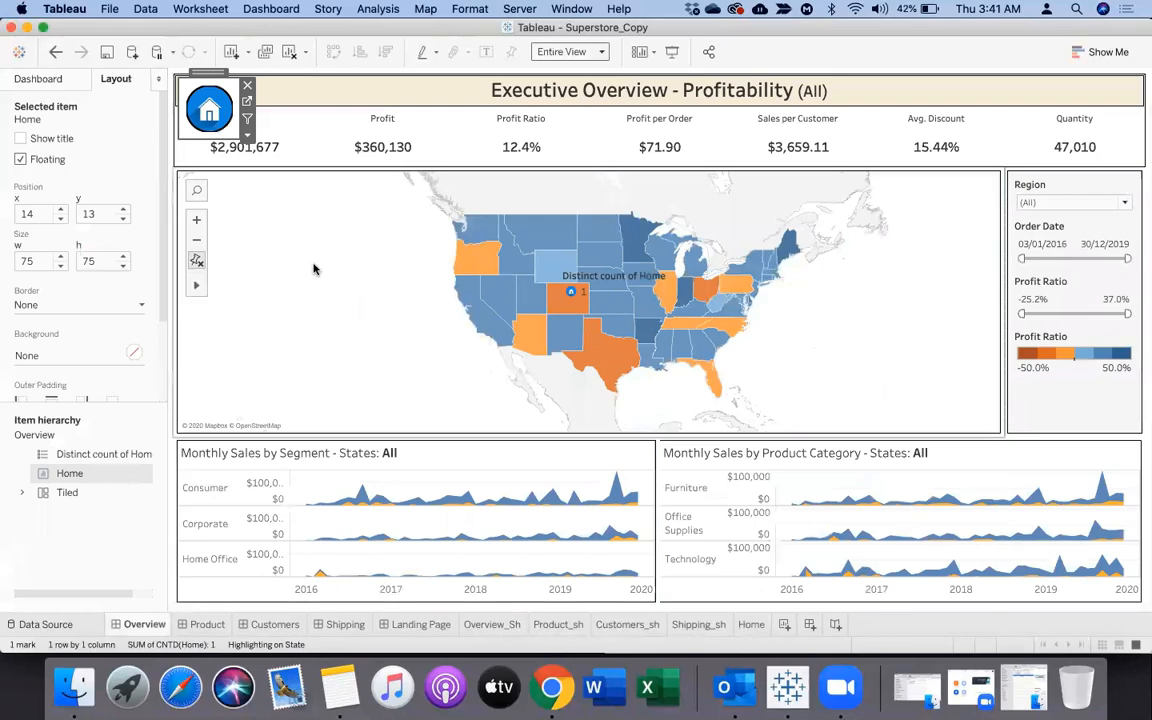
pyautogui.click(247, 134)
pyautogui.moveTo(357, 187)
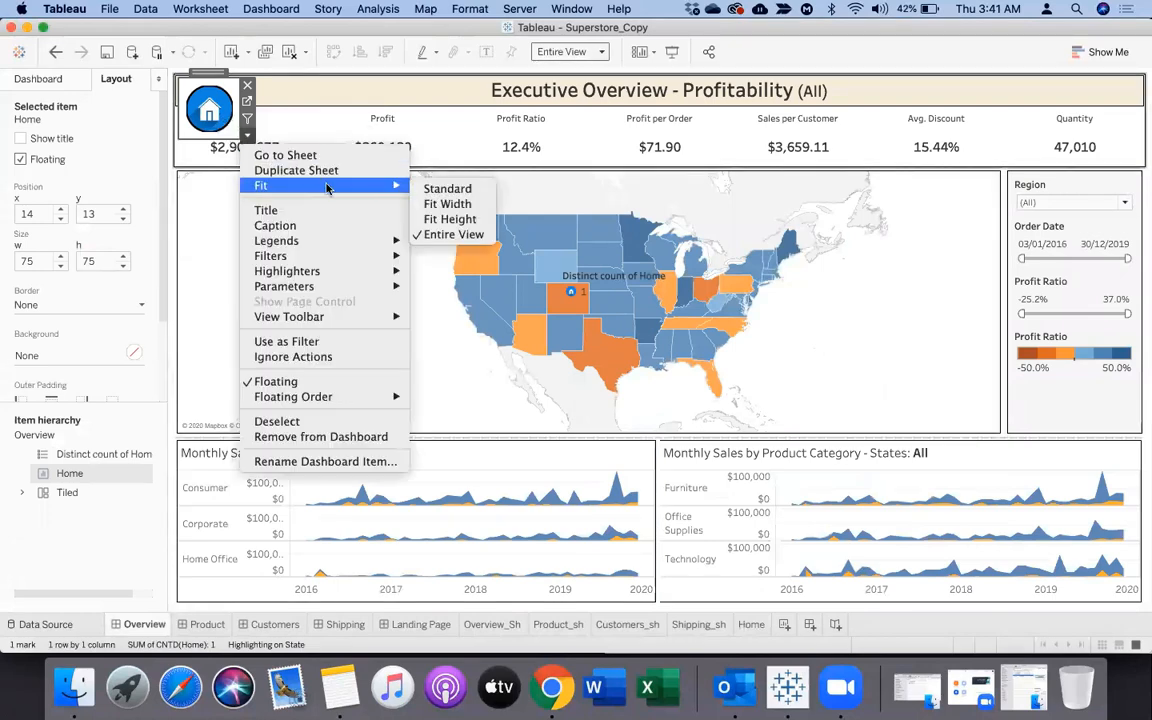
pyautogui.click(335, 92)
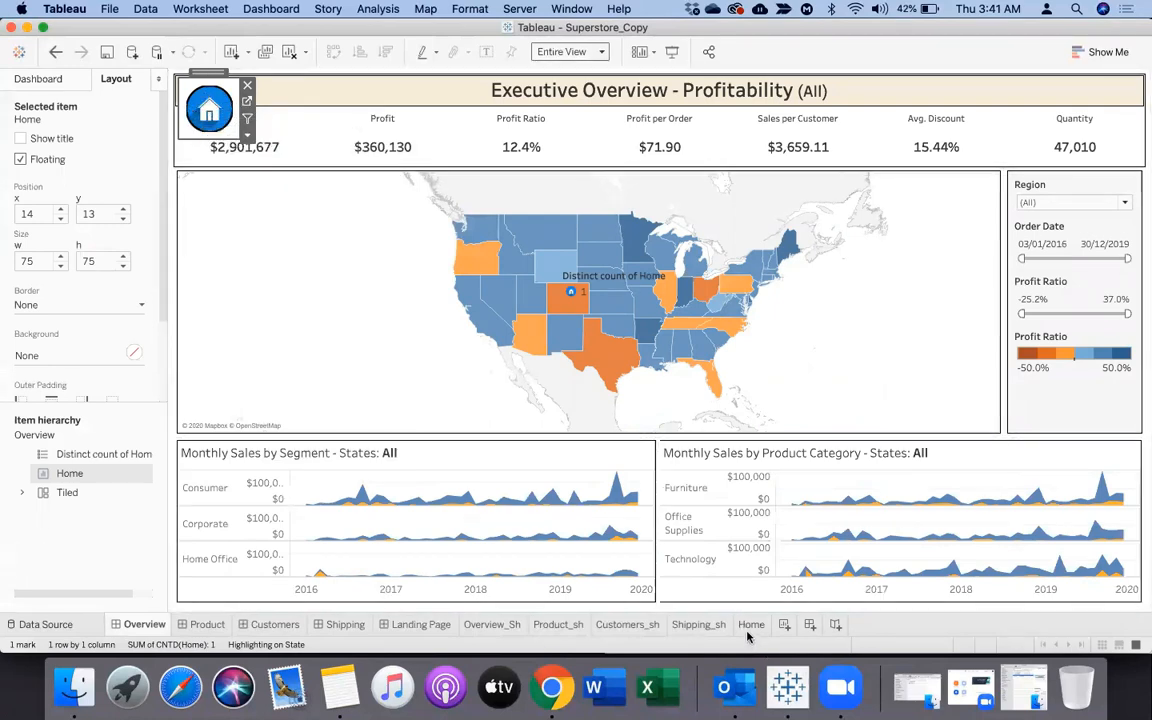
pyautogui.click(285, 274)
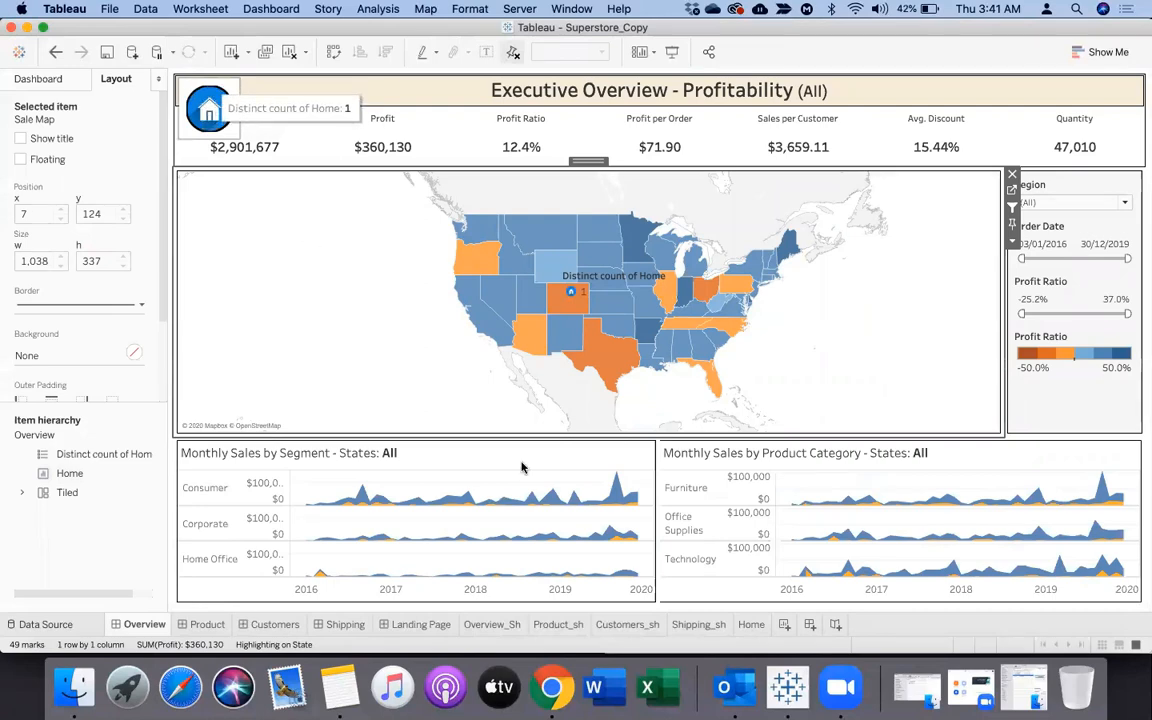
# Reduce the house icon's mark size once more on the Home worksheet, and go back to the Overview dashboard
pyautogui.click(746, 625)
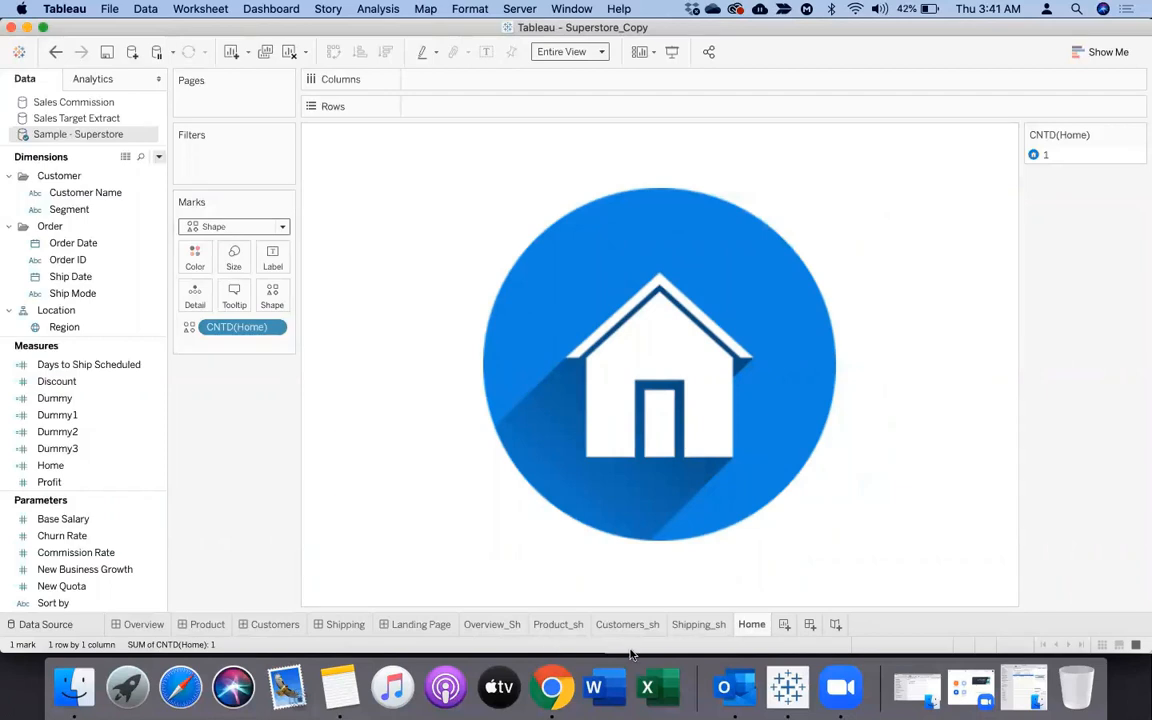
pyautogui.click(233, 258)
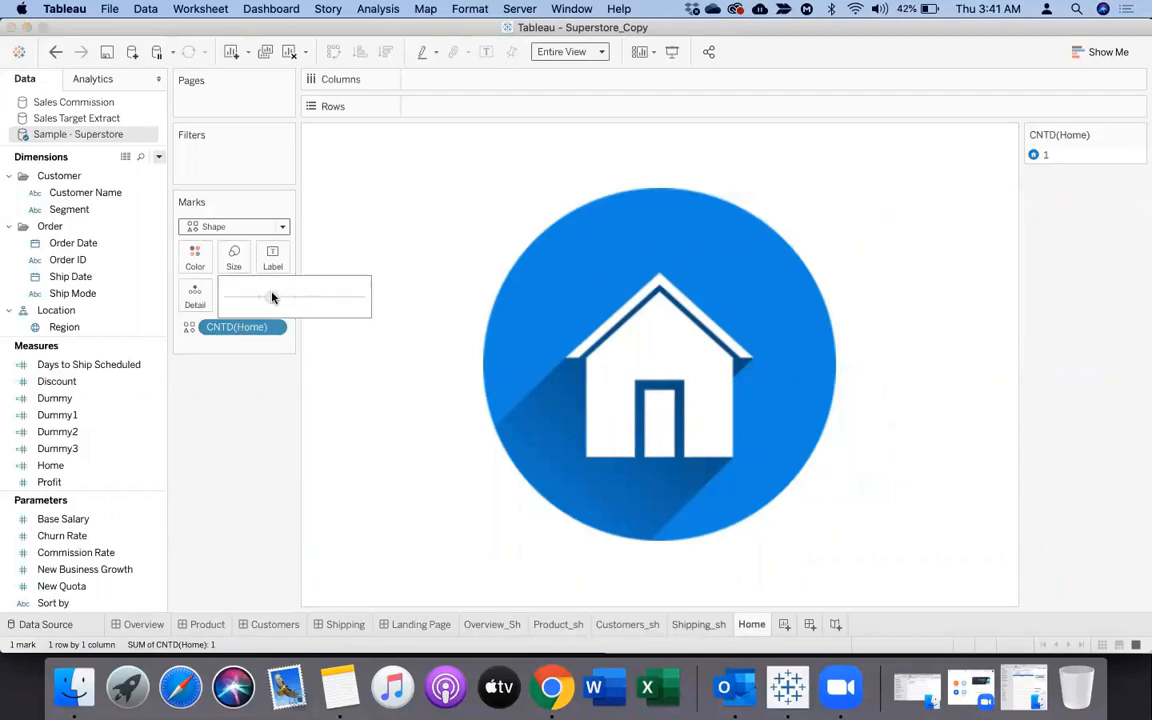
pyautogui.moveTo(272, 297); pyautogui.dragTo(265, 297)
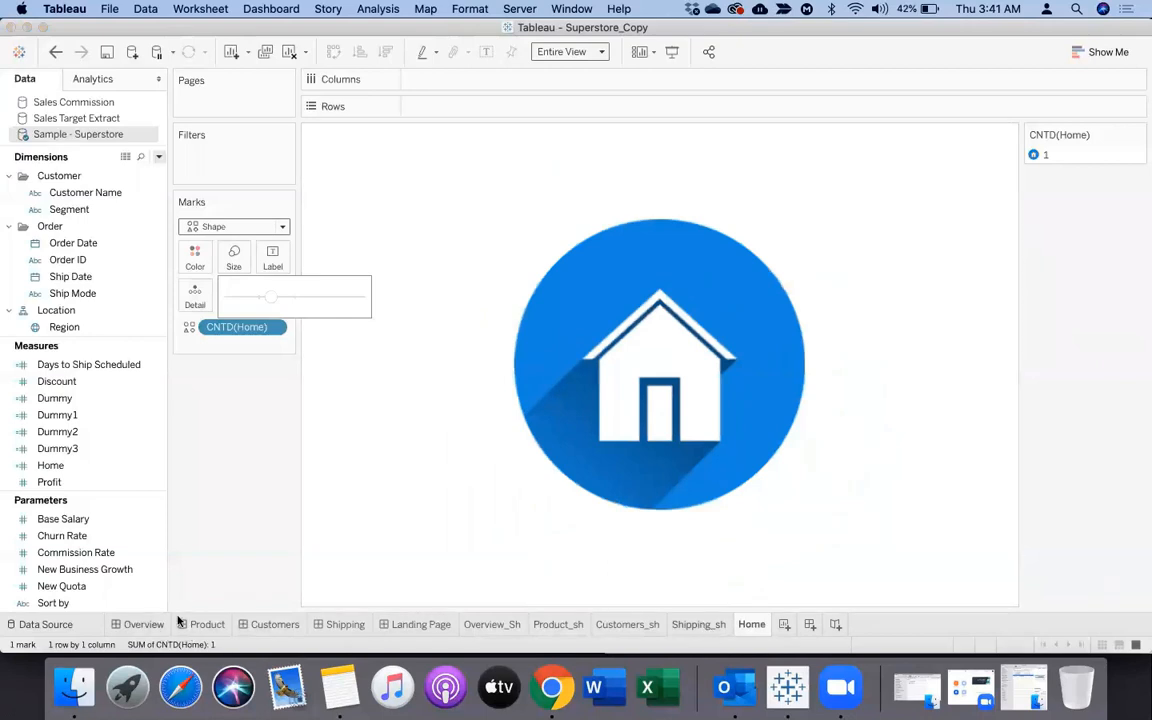
pyautogui.click(145, 624)
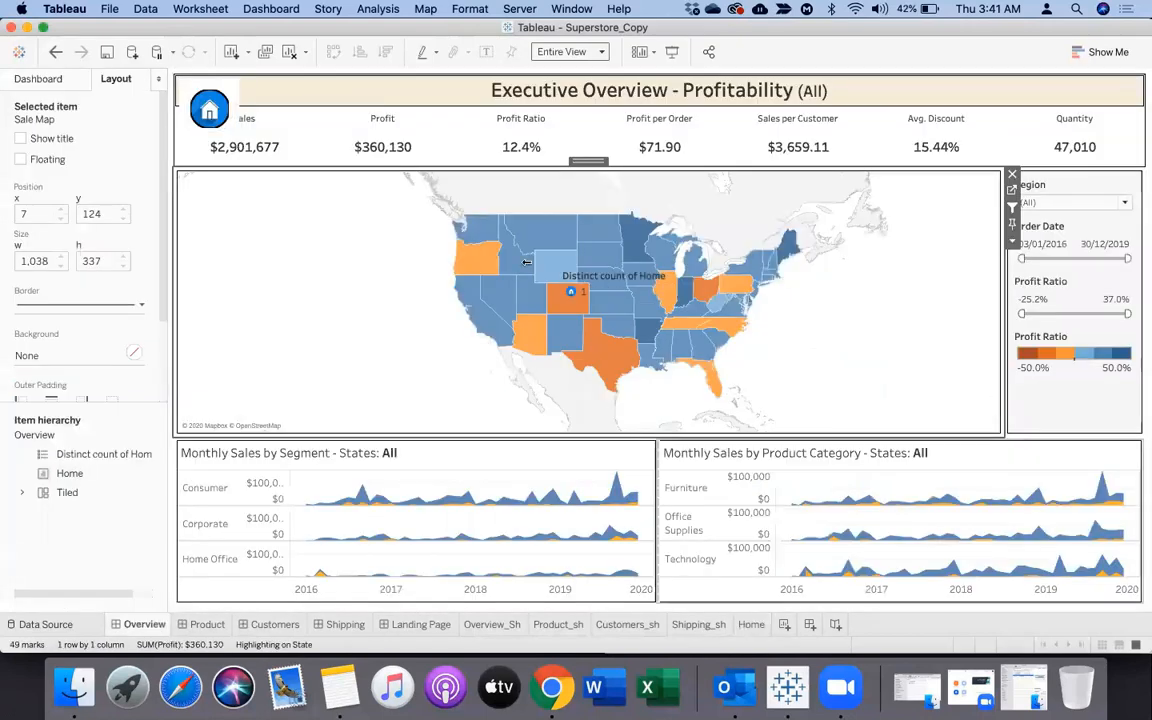
# Shrink the floating Home item on the Overview dashboard so it fits compactly in the corner beside the title
pyautogui.click(226, 91)
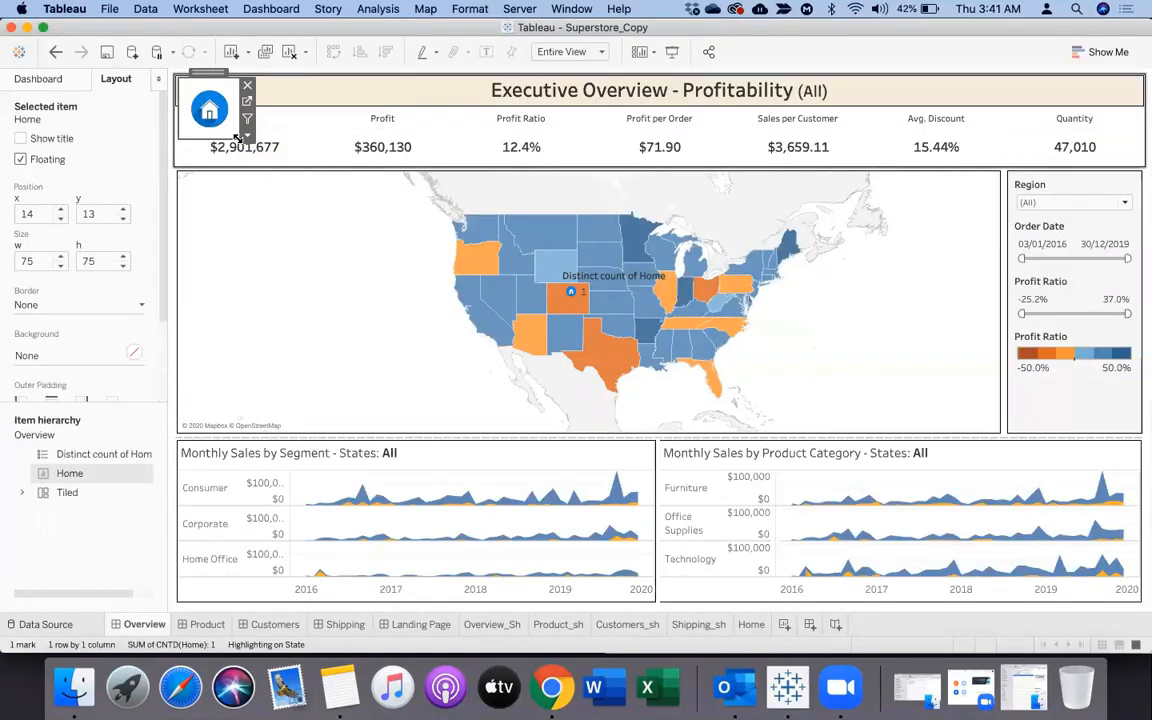
pyautogui.moveTo(237, 137)
pyautogui.mouseDown()
pyautogui.moveTo(256, 149)
pyautogui.moveTo(232, 129)
pyautogui.mouseUp()
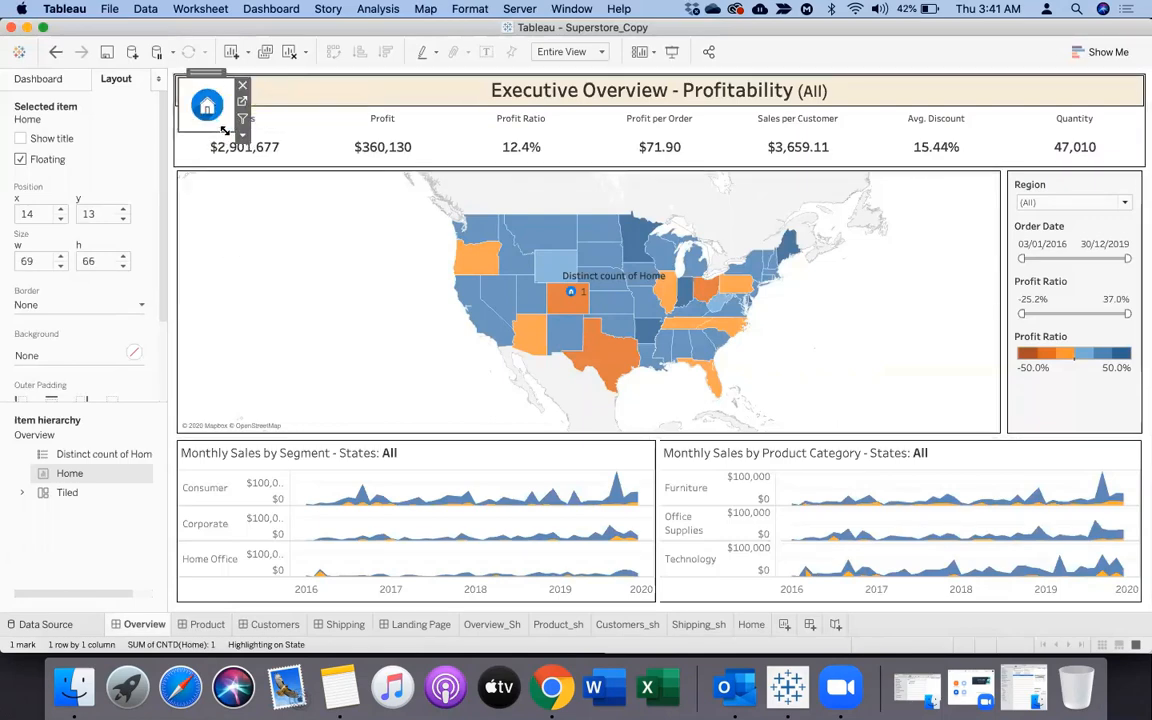
pyautogui.moveTo(224, 130); pyautogui.dragTo(210, 112)
pyautogui.click(272, 292)
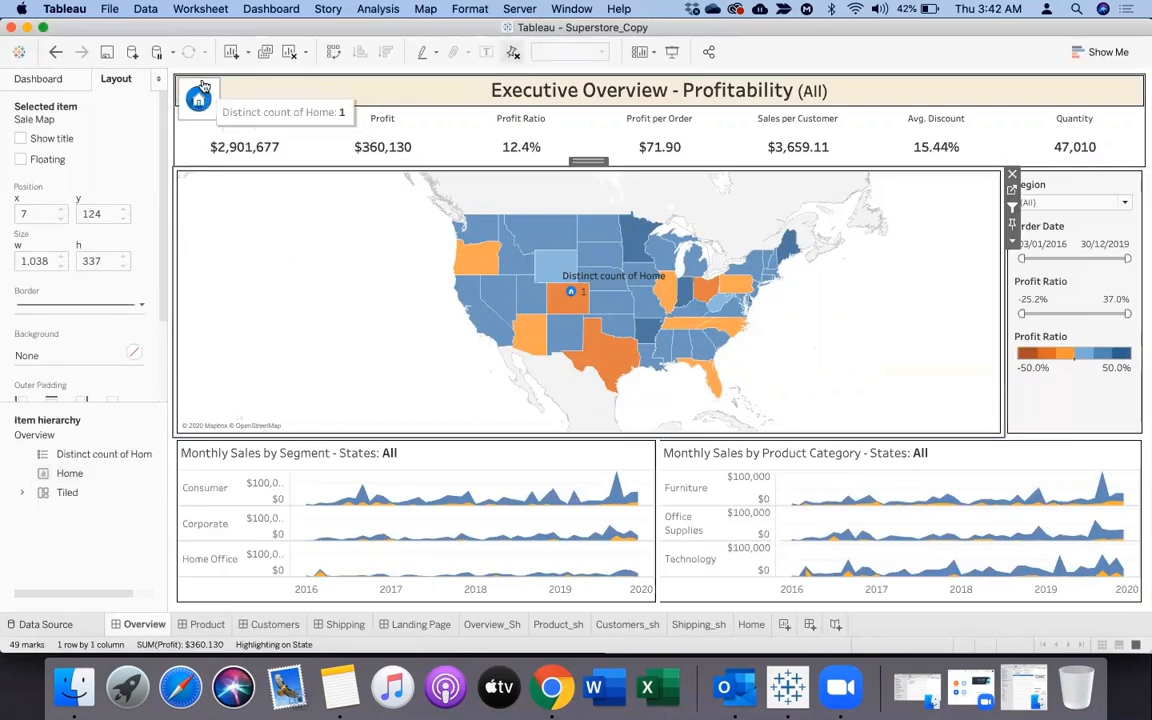
# Add a Go to Sheet action on the Overview dashboard with only Home as source sheet and Landing Page as target
pyautogui.click(271, 9)
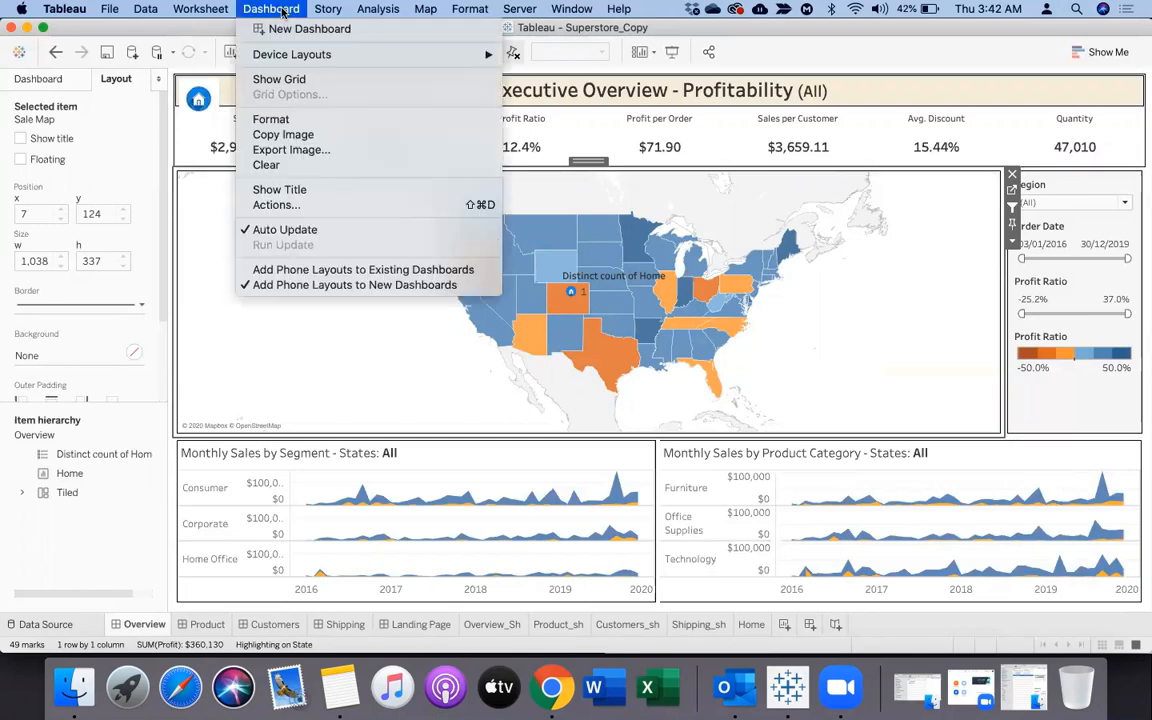
pyautogui.click(268, 205)
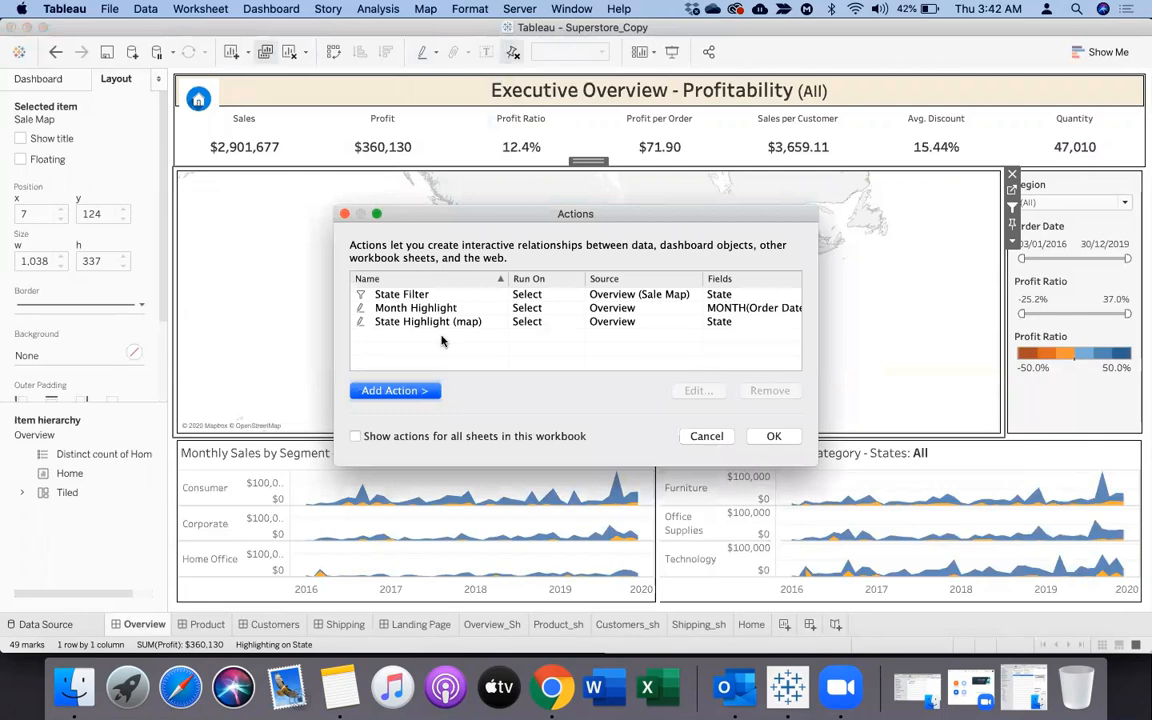
pyautogui.click(424, 393)
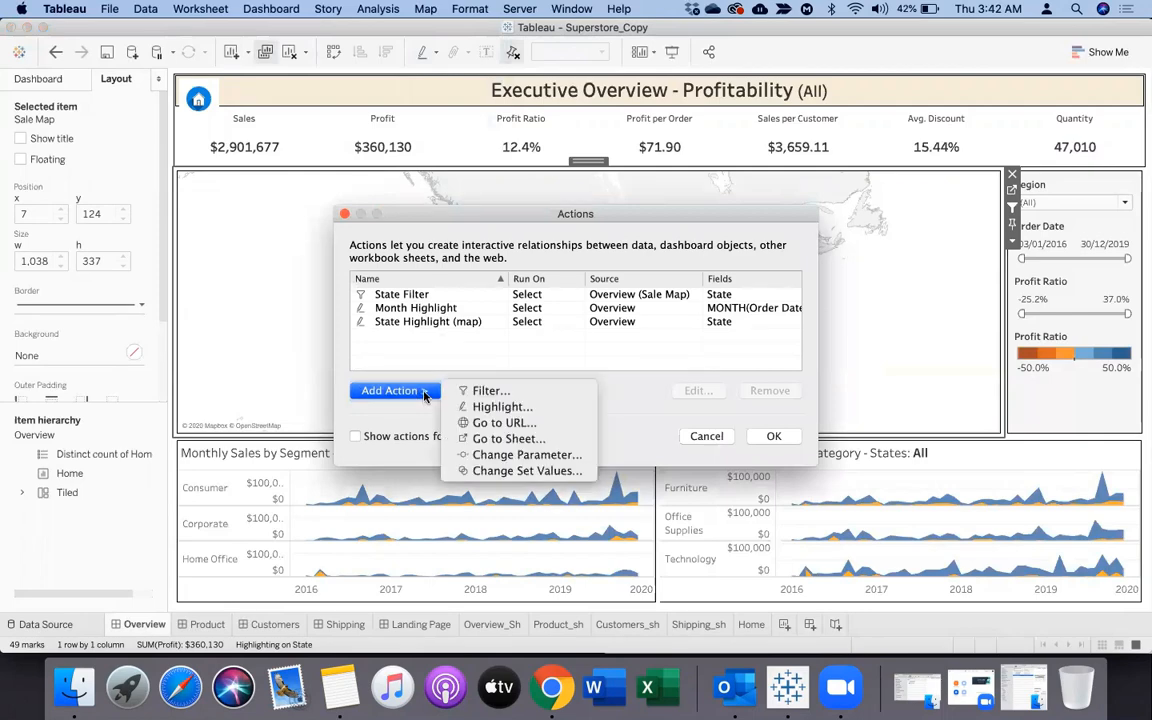
pyautogui.click(495, 440)
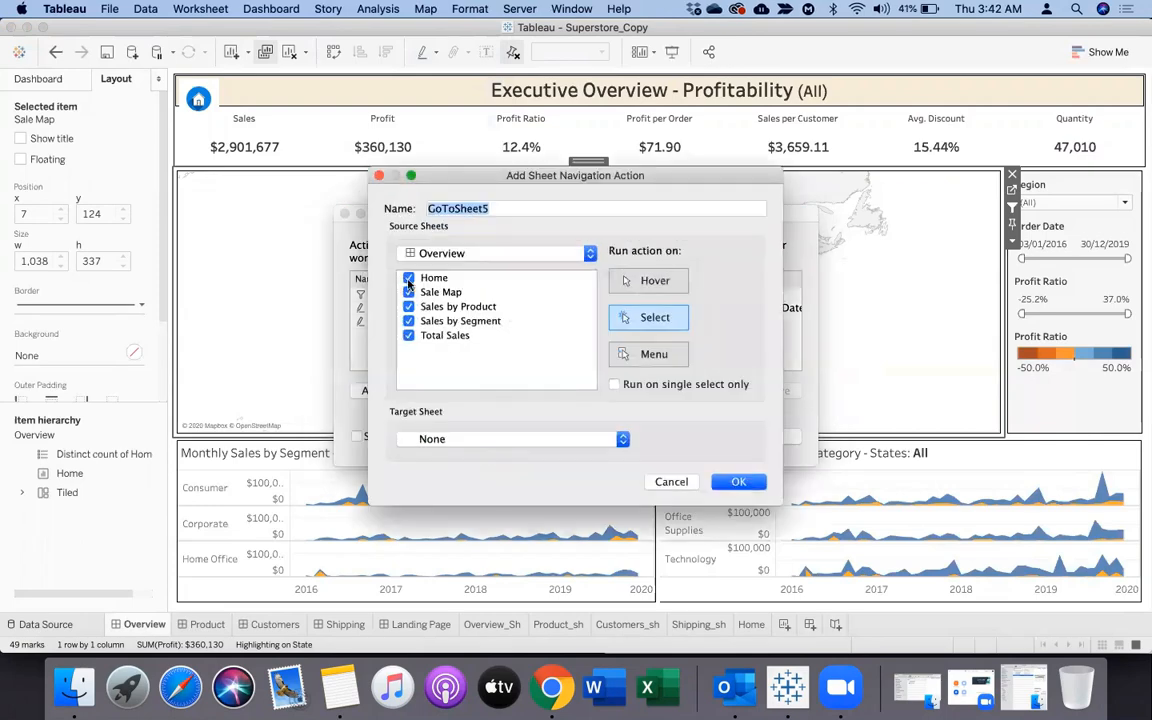
pyautogui.click(408, 292)
pyautogui.click(408, 321)
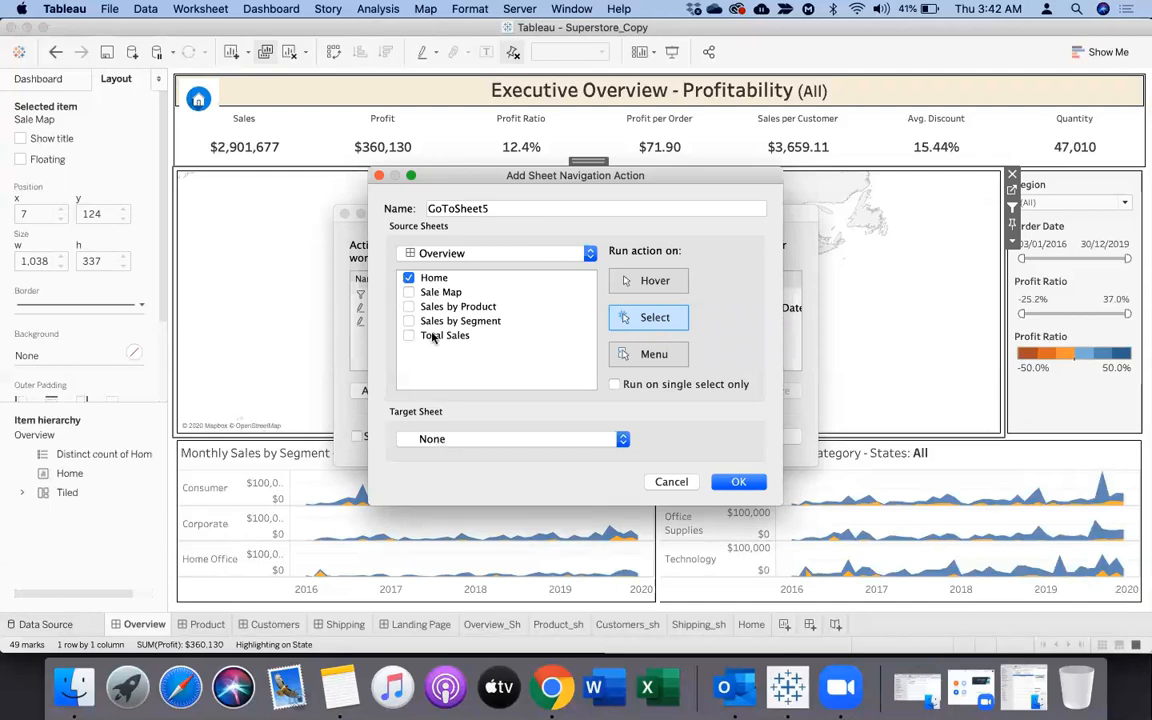
pyautogui.click(432, 441)
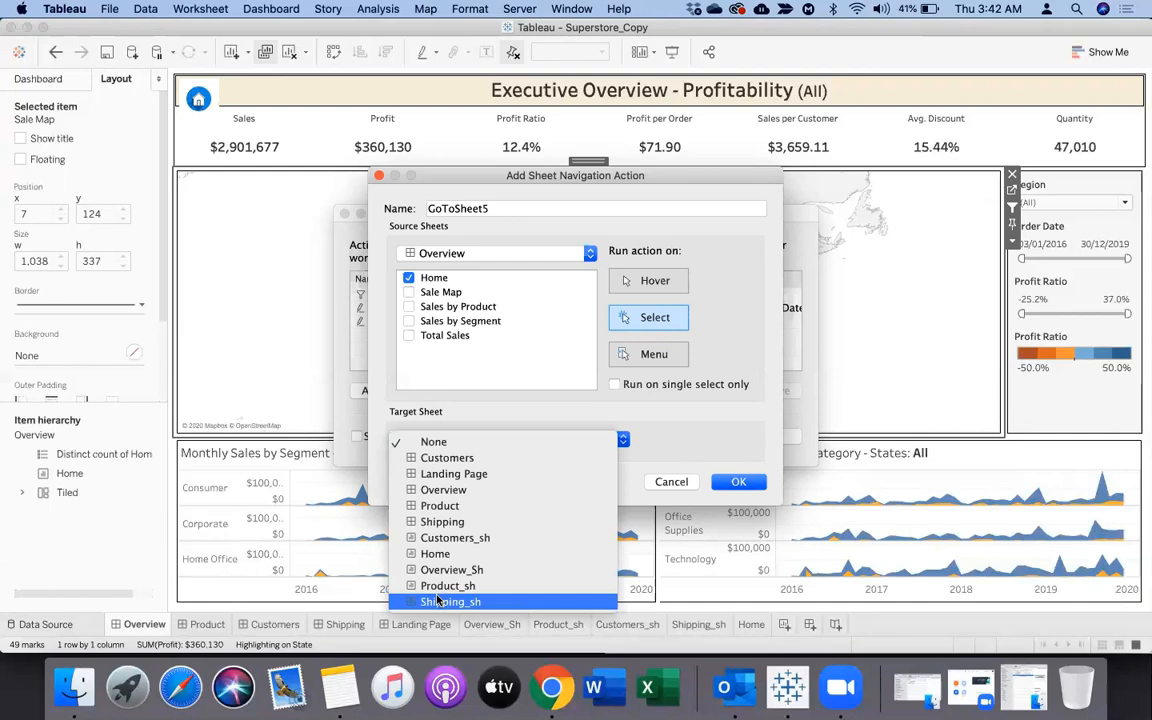
pyautogui.click(436, 474)
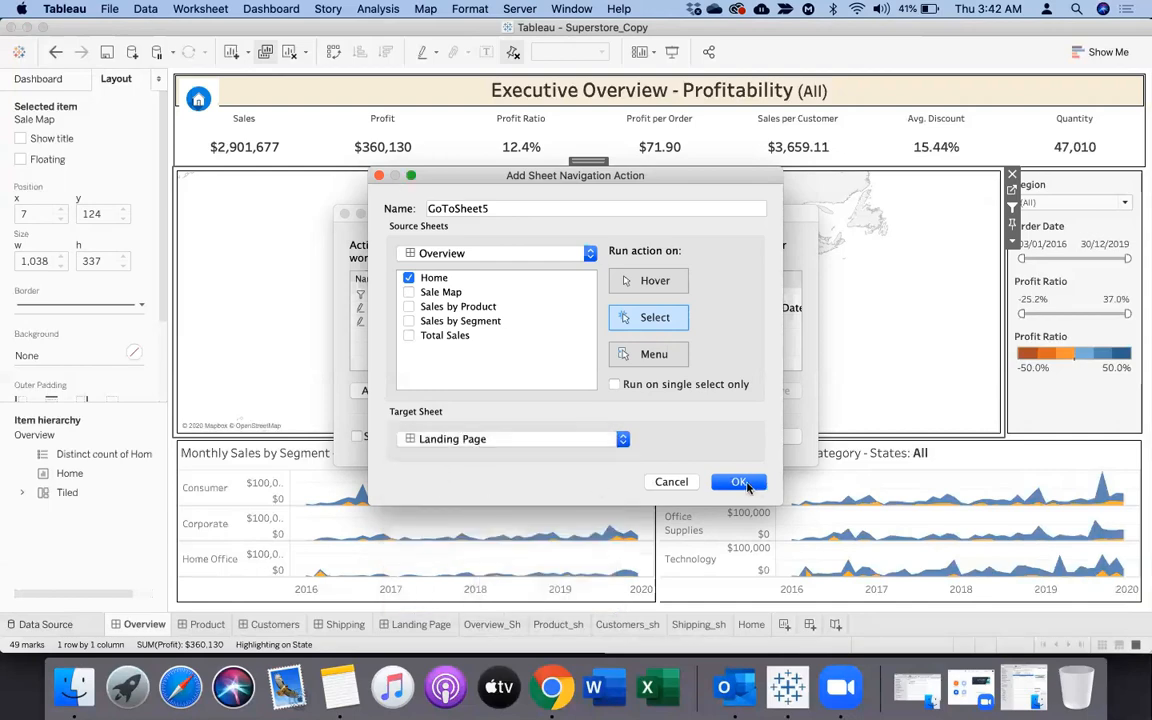
pyautogui.click(742, 483)
pyautogui.click(766, 441)
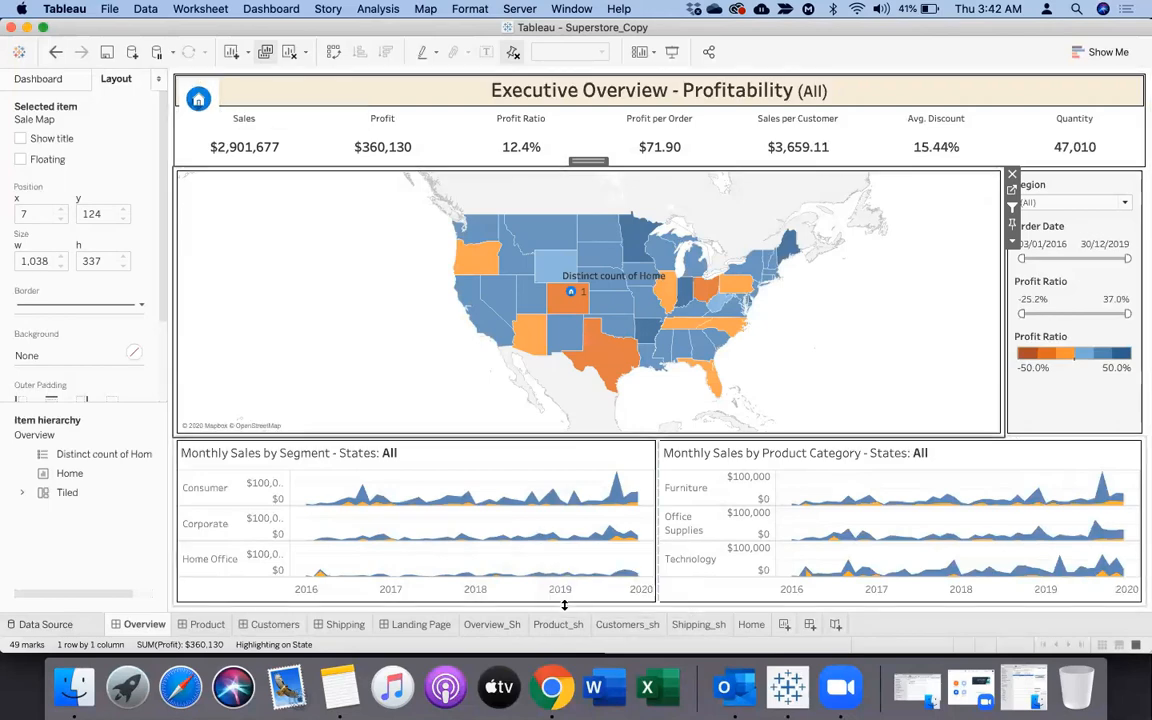
# Place the Home sheet as a floating item on the Product dashboard and shrink it to a small square
pyautogui.click(207, 624)
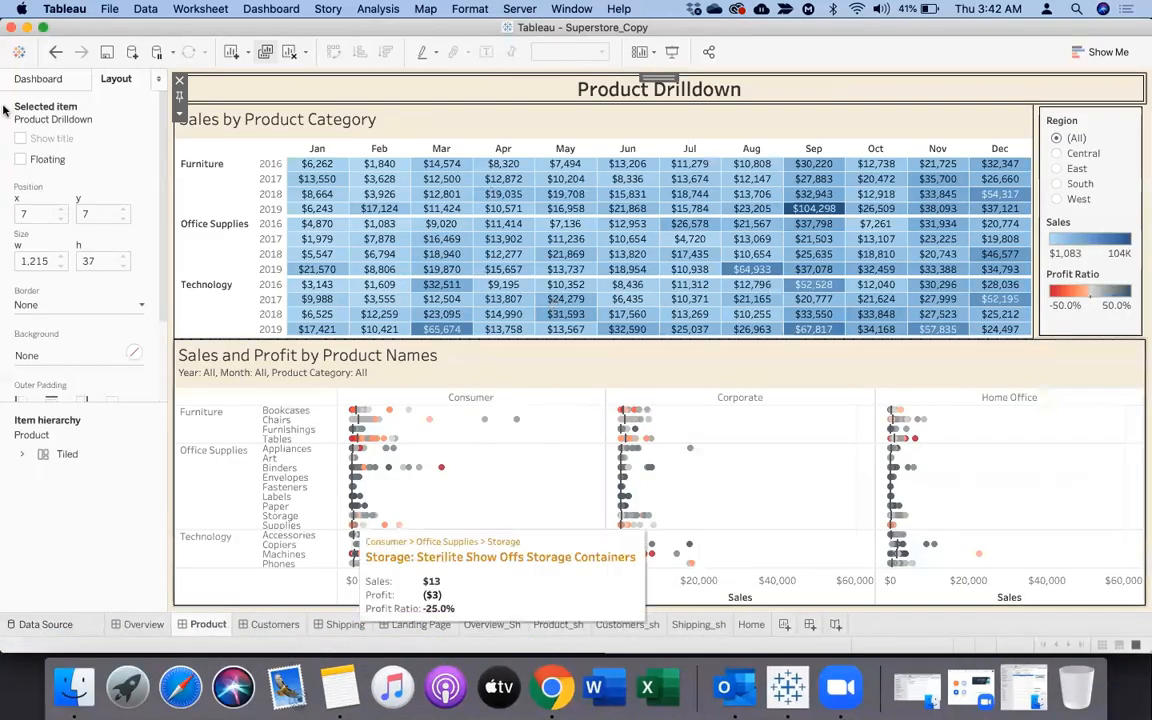
pyautogui.click(60, 84)
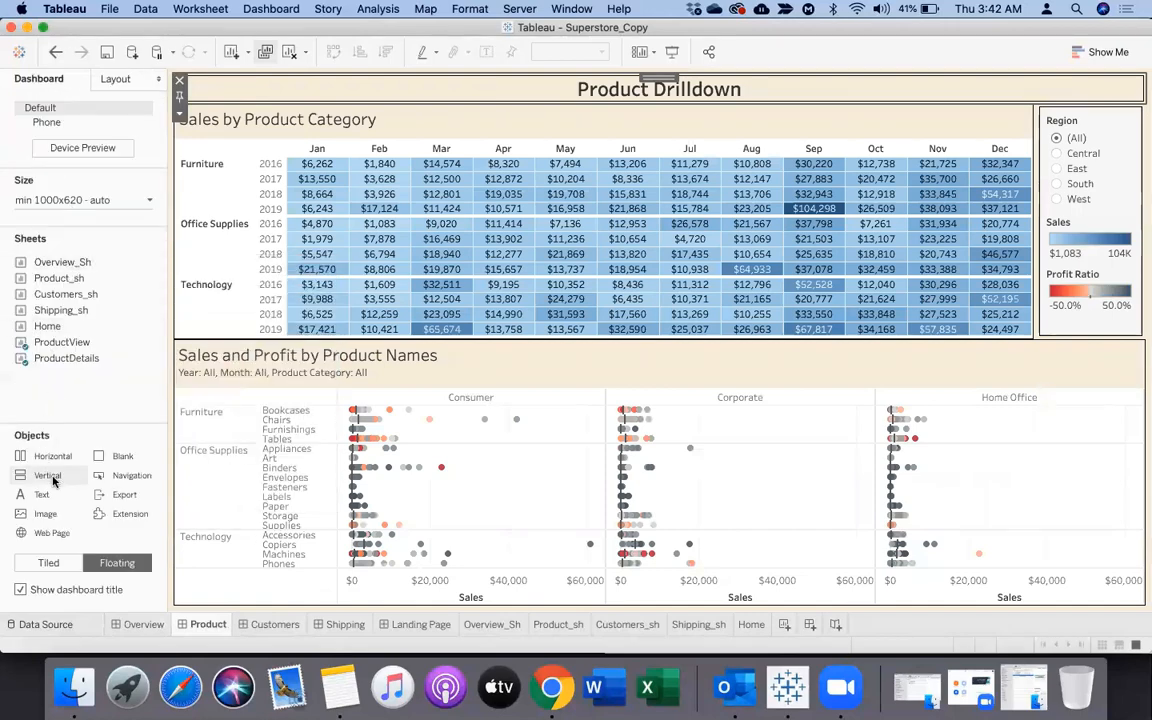
pyautogui.click(94, 74)
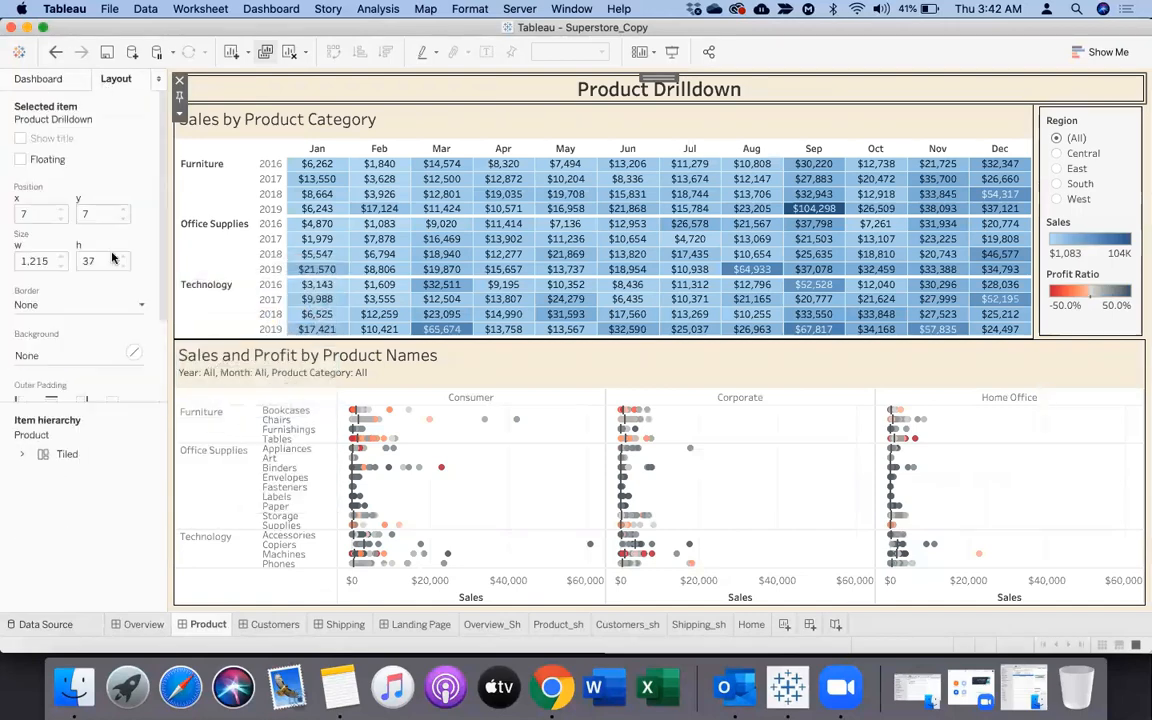
pyautogui.click(33, 79)
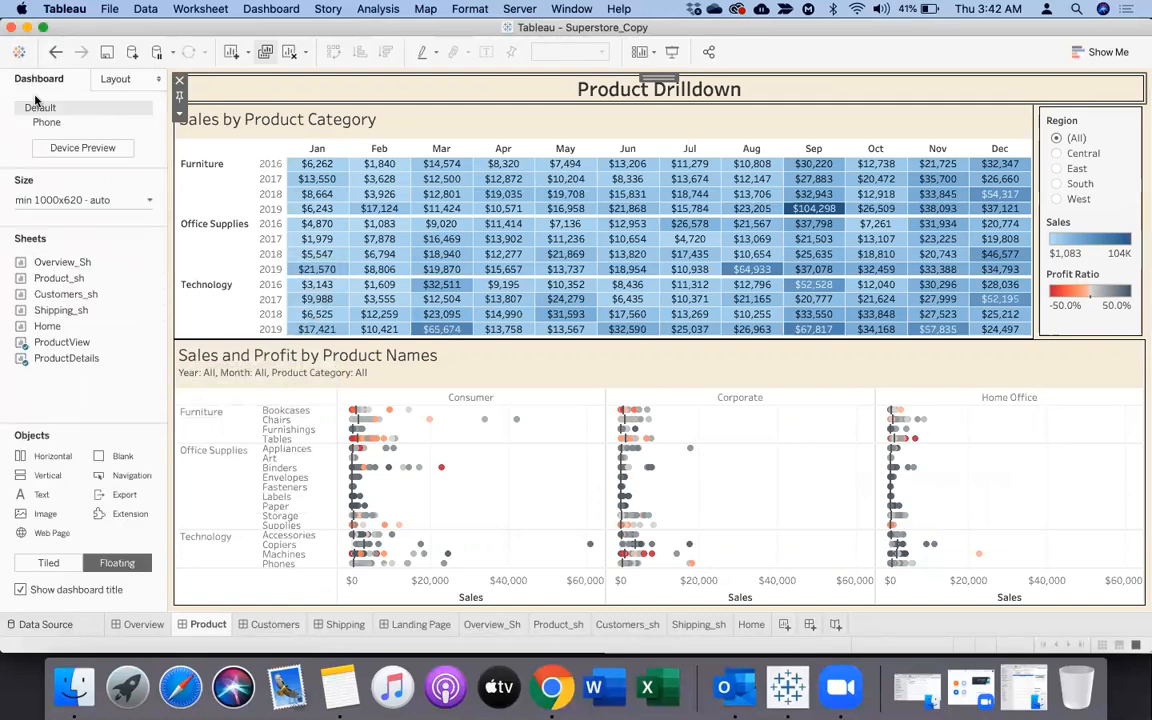
pyautogui.moveTo(42, 326); pyautogui.dragTo(222, 130)
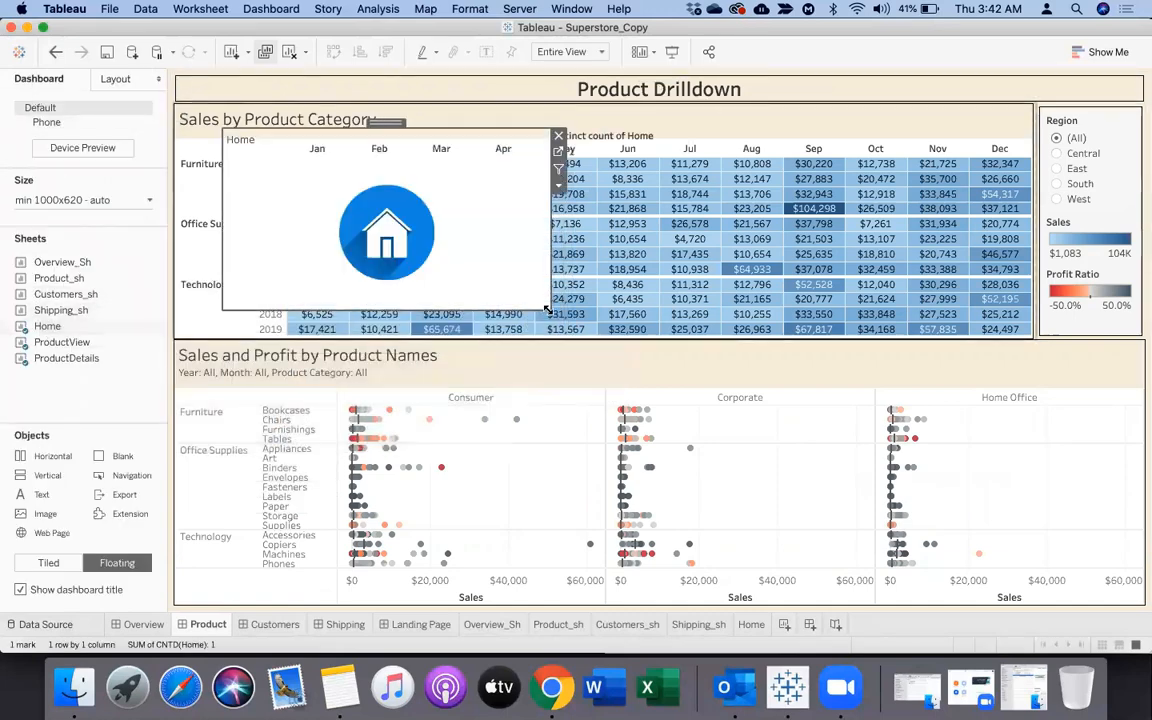
pyautogui.moveTo(547, 310); pyautogui.dragTo(292, 210)
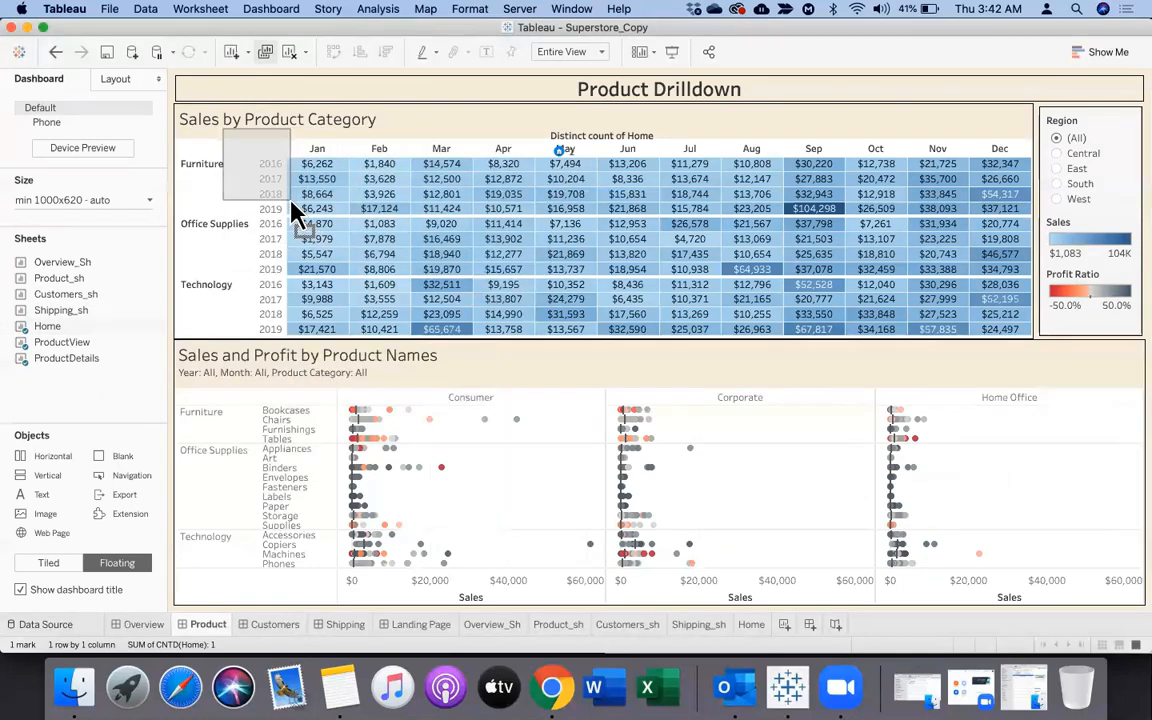
# Hide the floating Home item's title, shrink the item and move it to the right end of the Product Drilldown title bar
pyautogui.rightClick(246, 141)
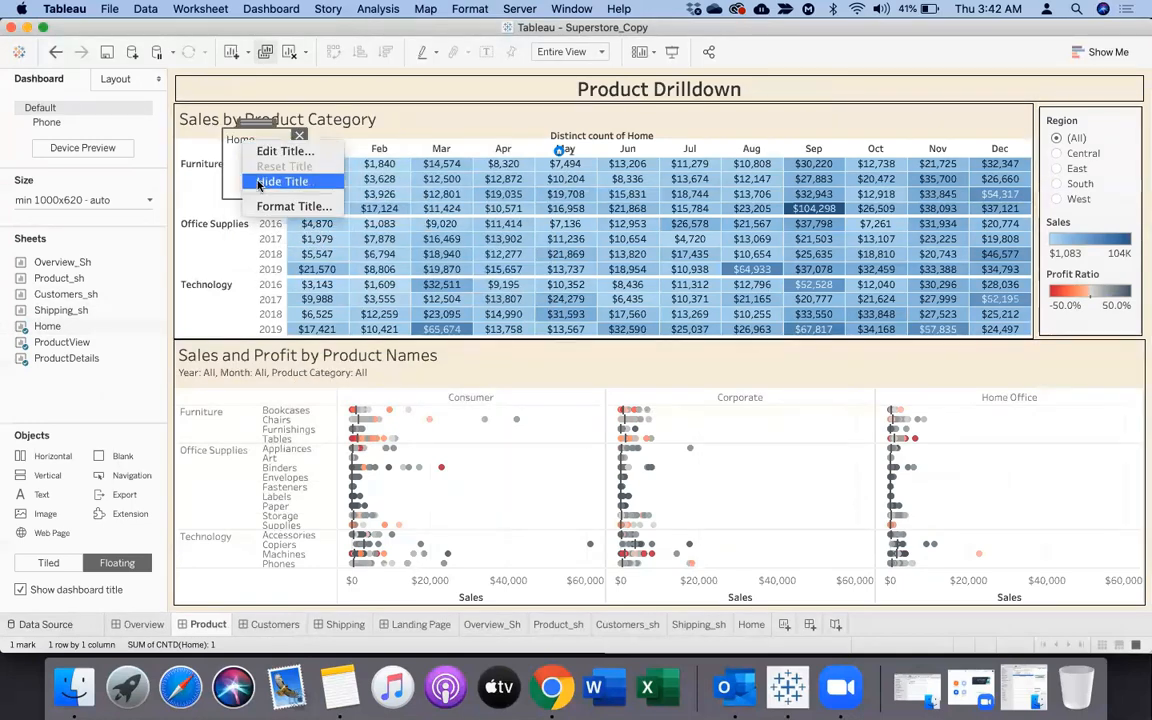
pyautogui.click(270, 181)
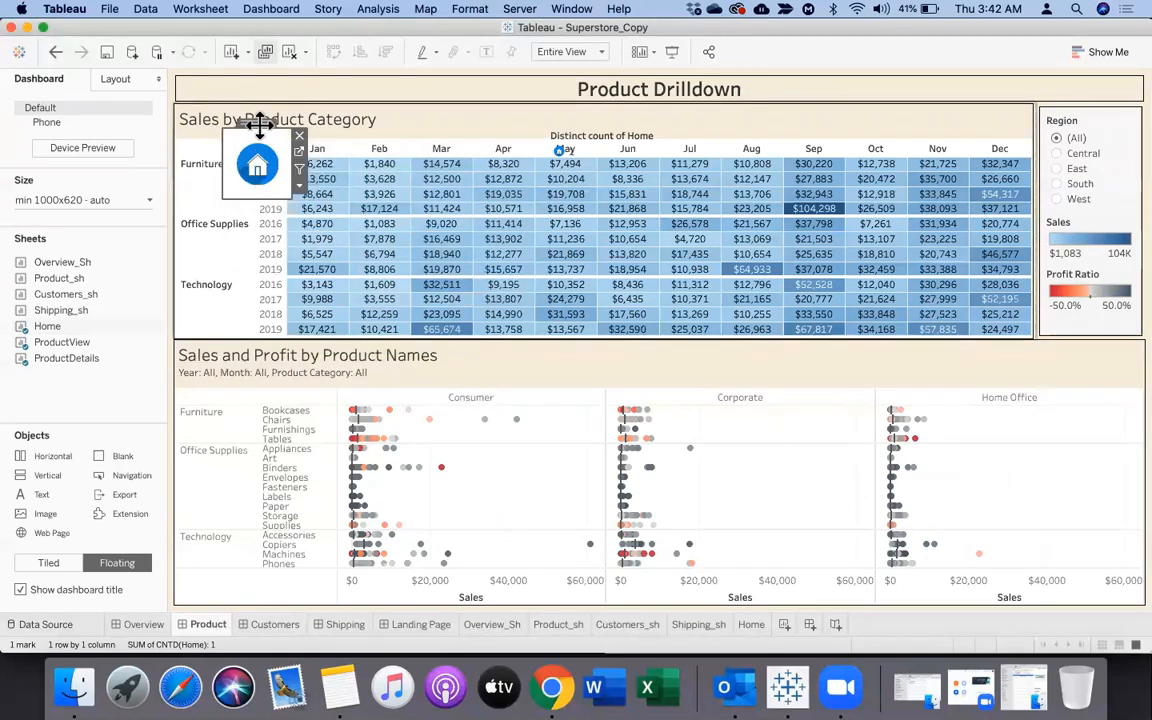
pyautogui.moveTo(236, 126); pyautogui.dragTo(216, 85)
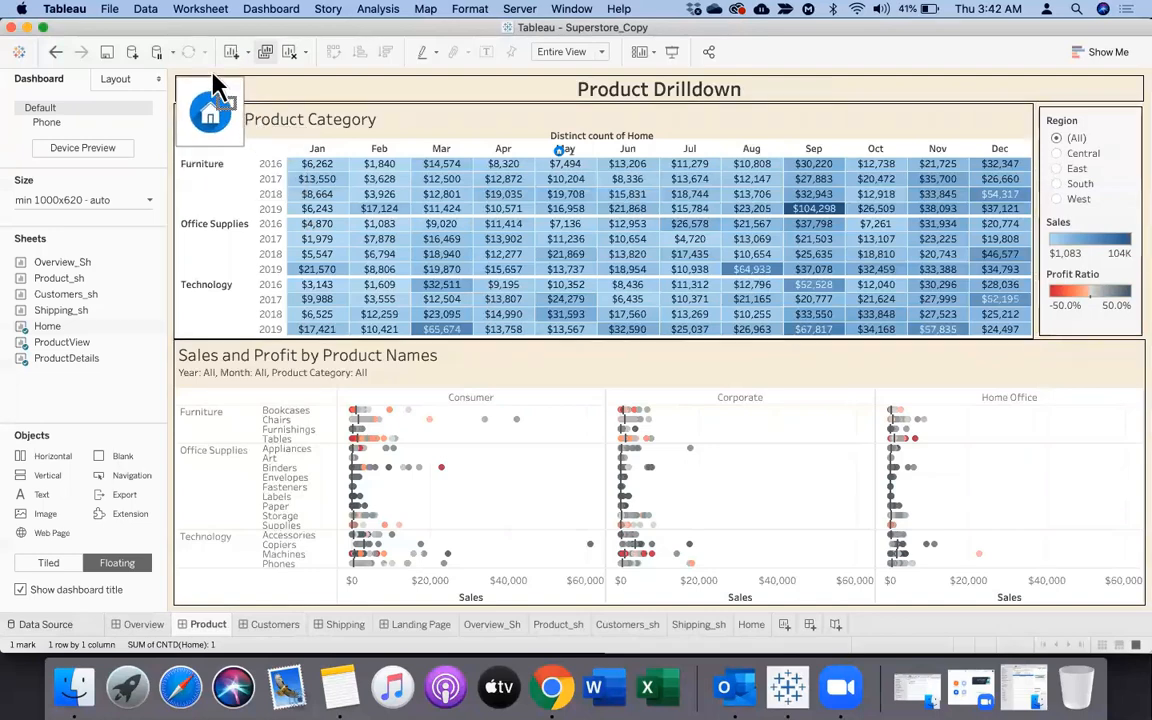
pyautogui.moveTo(238, 147); pyautogui.dragTo(1000, 98)
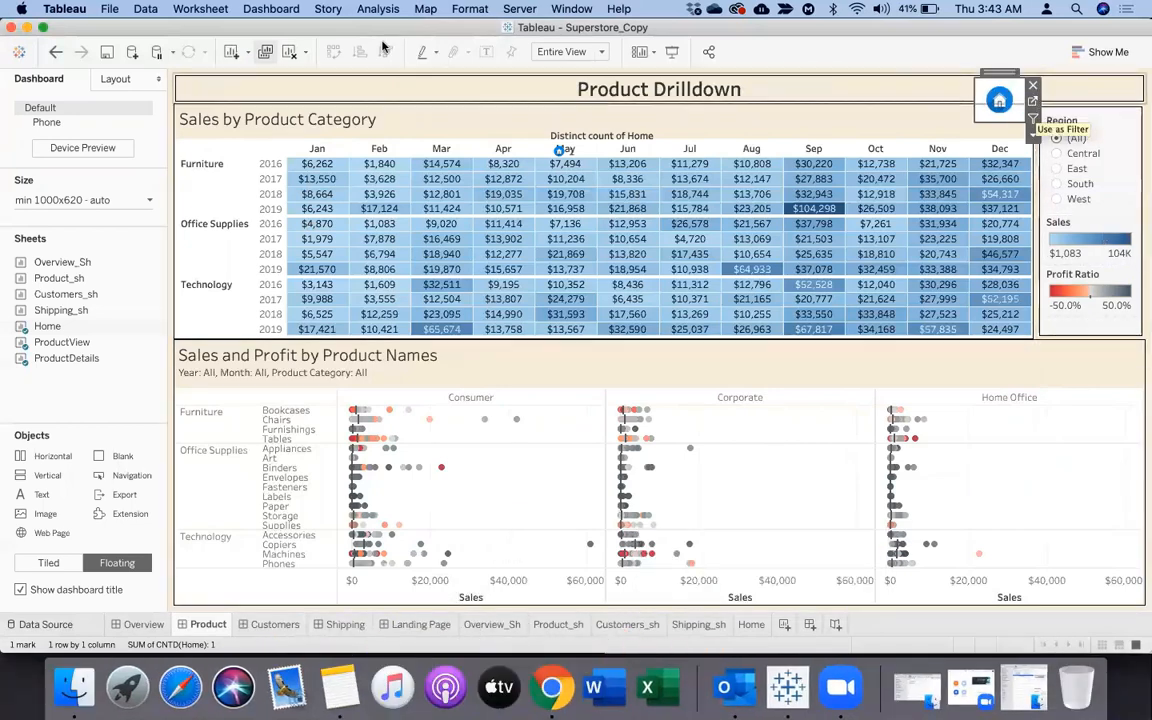
# Add a Go to Sheet action on the Product dashboard with only Home as source sheet and Landing Page as target
pyautogui.click(258, 10)
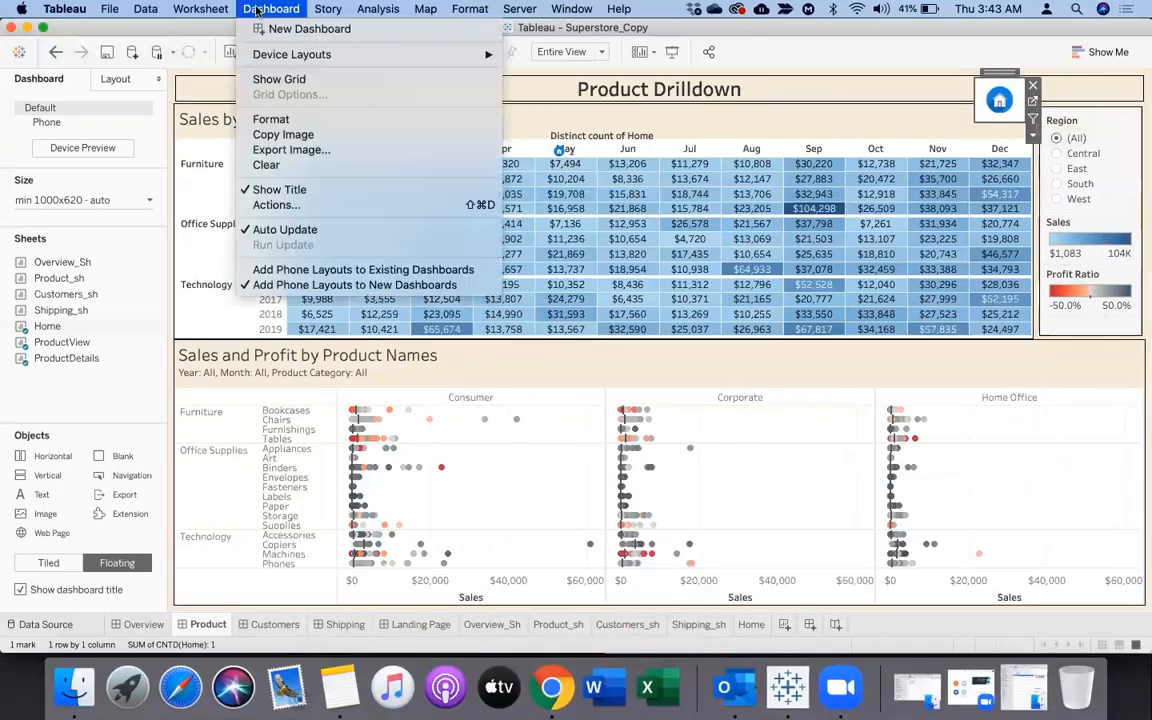
pyautogui.click(274, 204)
pyautogui.click(400, 391)
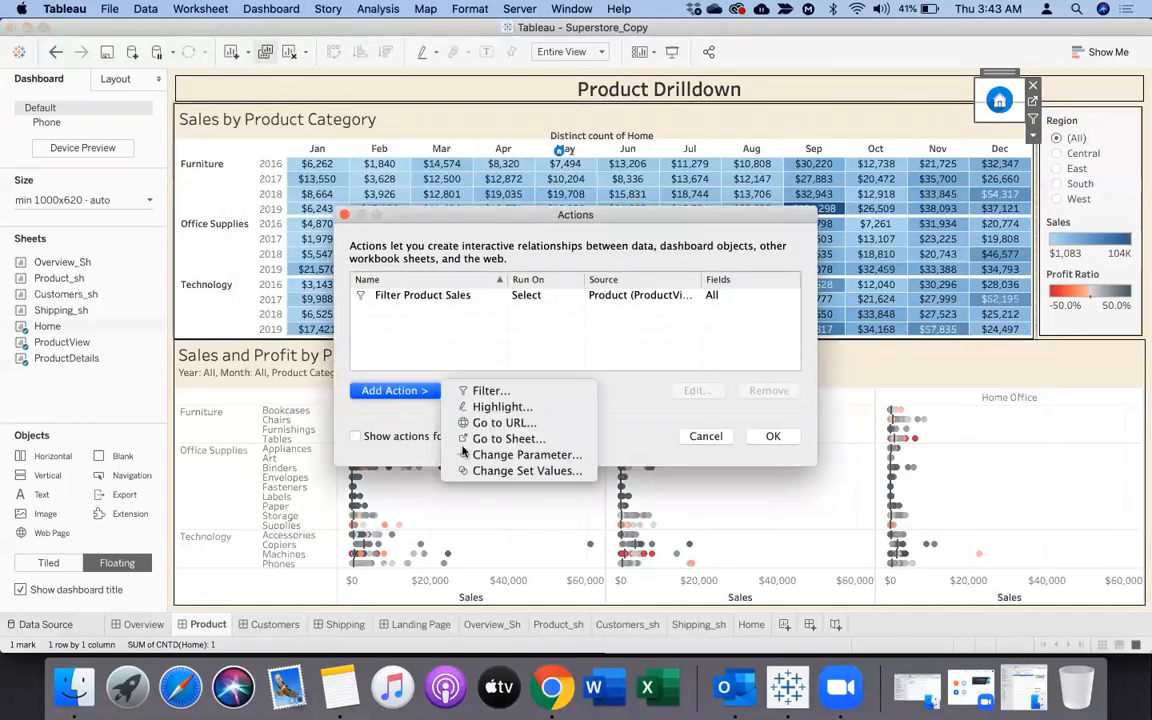
pyautogui.click(510, 440)
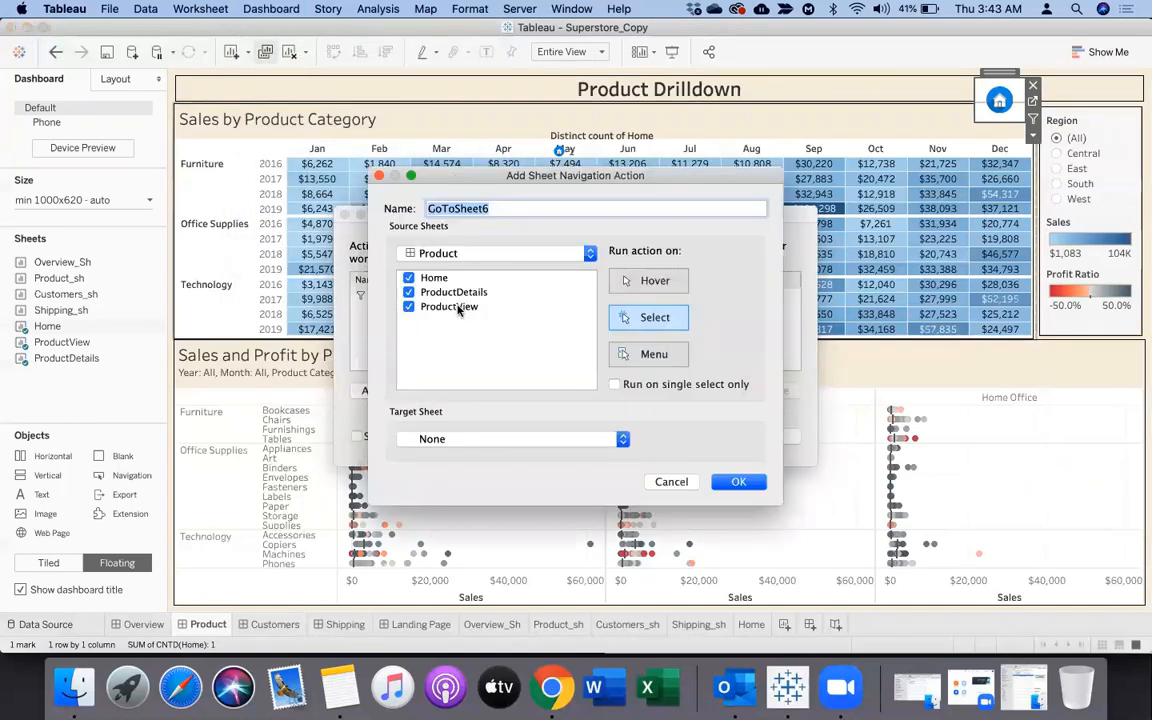
pyautogui.click(408, 292)
pyautogui.click(408, 307)
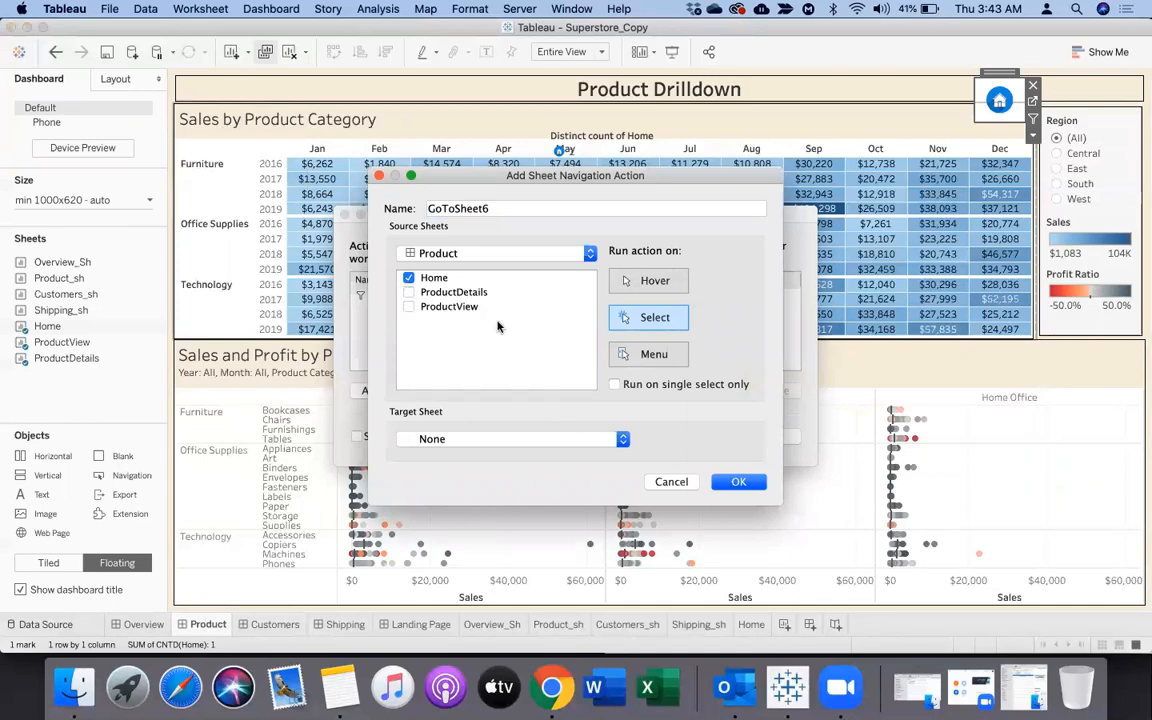
pyautogui.click(497, 446)
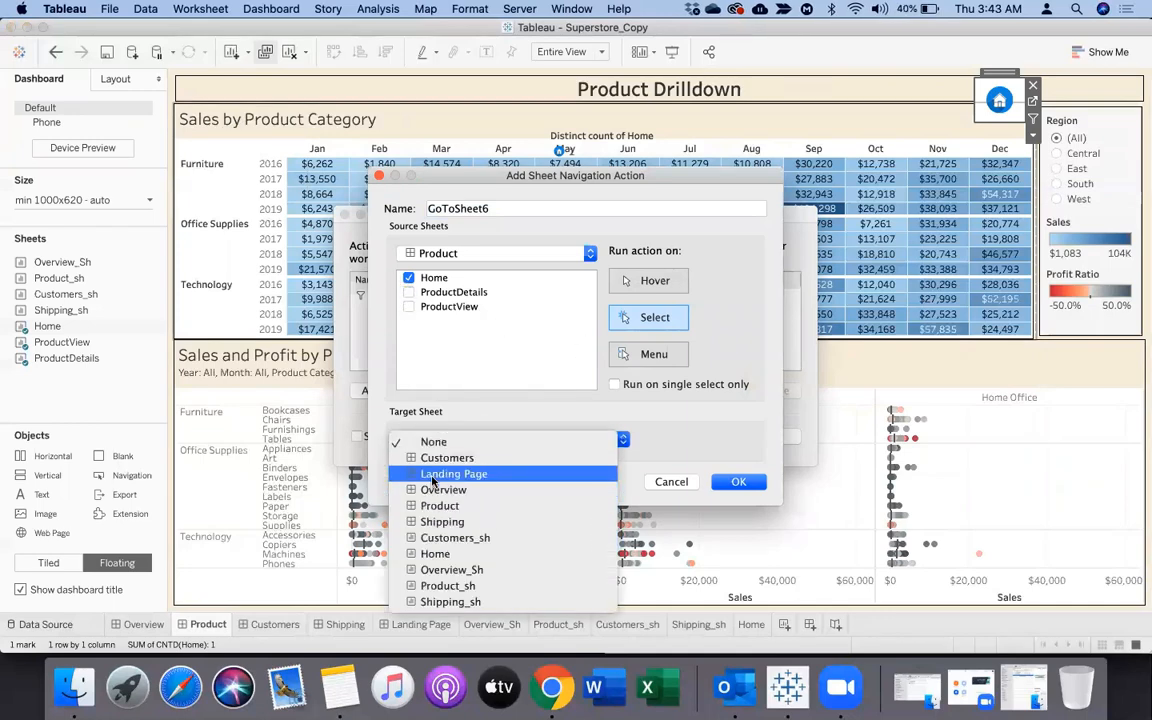
pyautogui.click(432, 478)
pyautogui.click(738, 481)
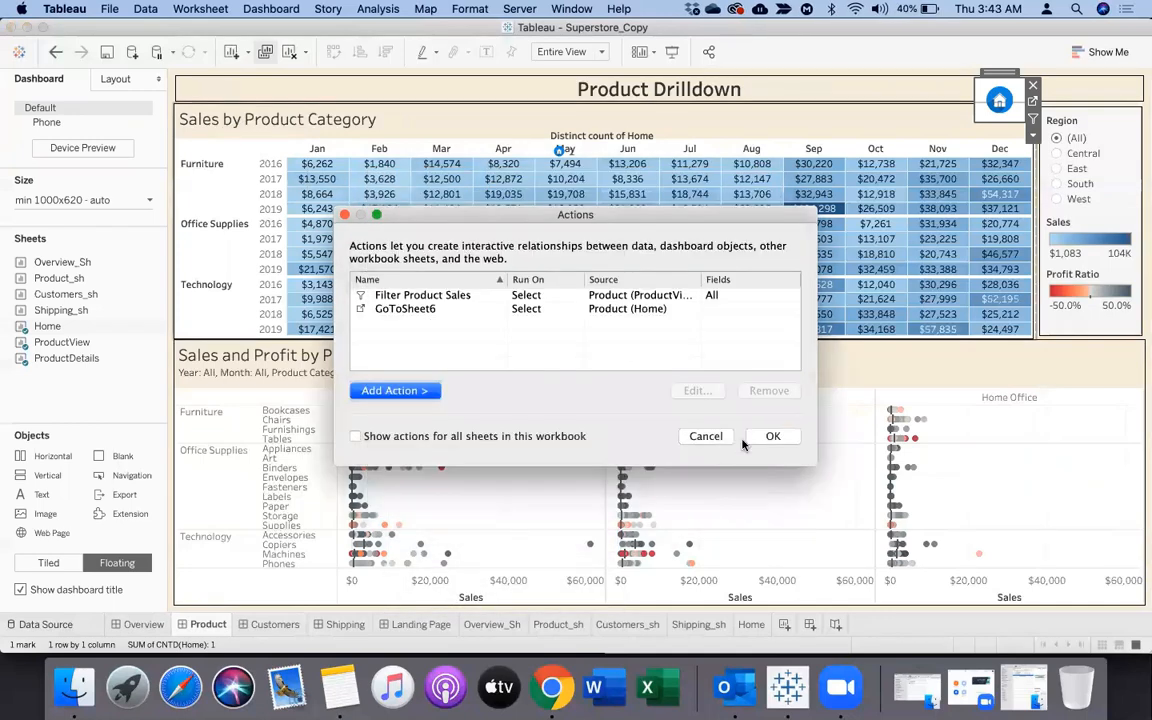
pyautogui.click(773, 437)
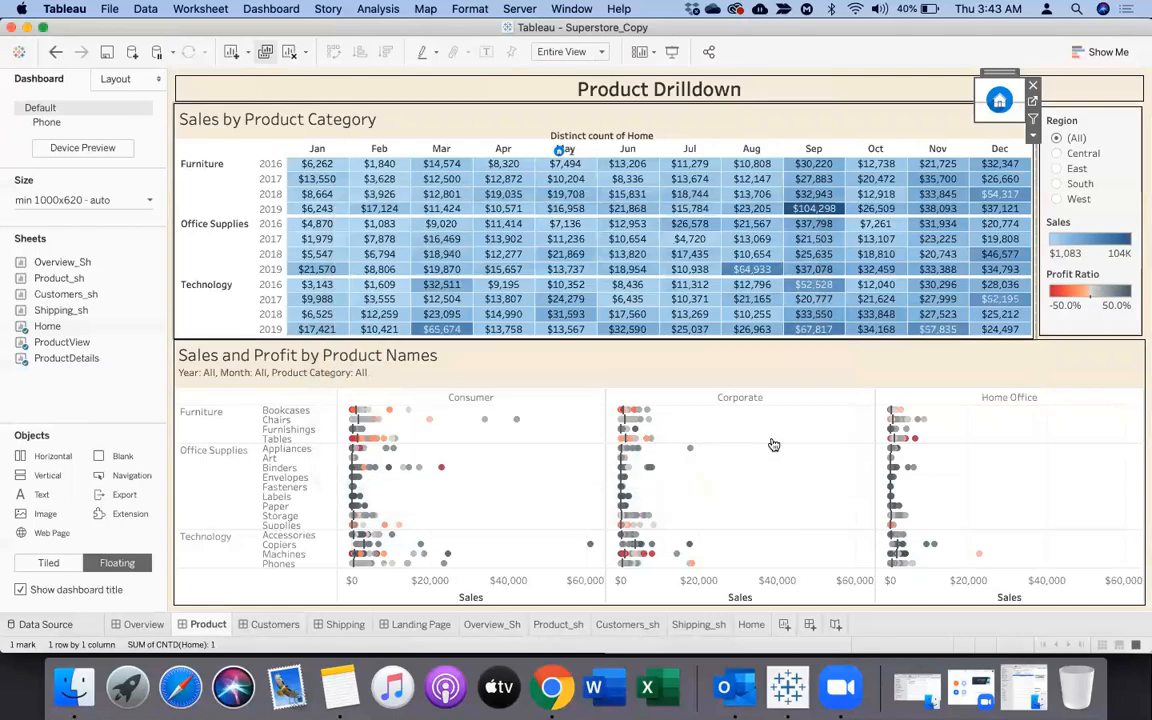
# Place the Home sheet as a floating item on the Customers dashboard and shrink it to a small square
pyautogui.click(275, 624)
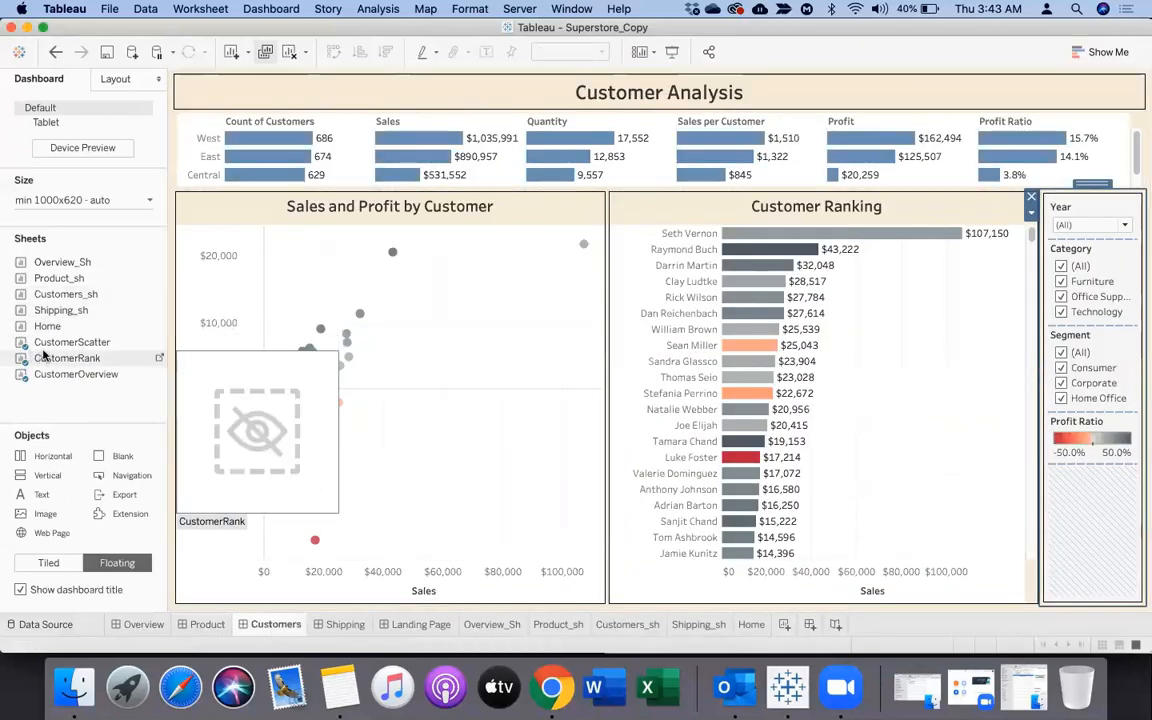
pyautogui.moveTo(44, 329); pyautogui.dragTo(182, 172)
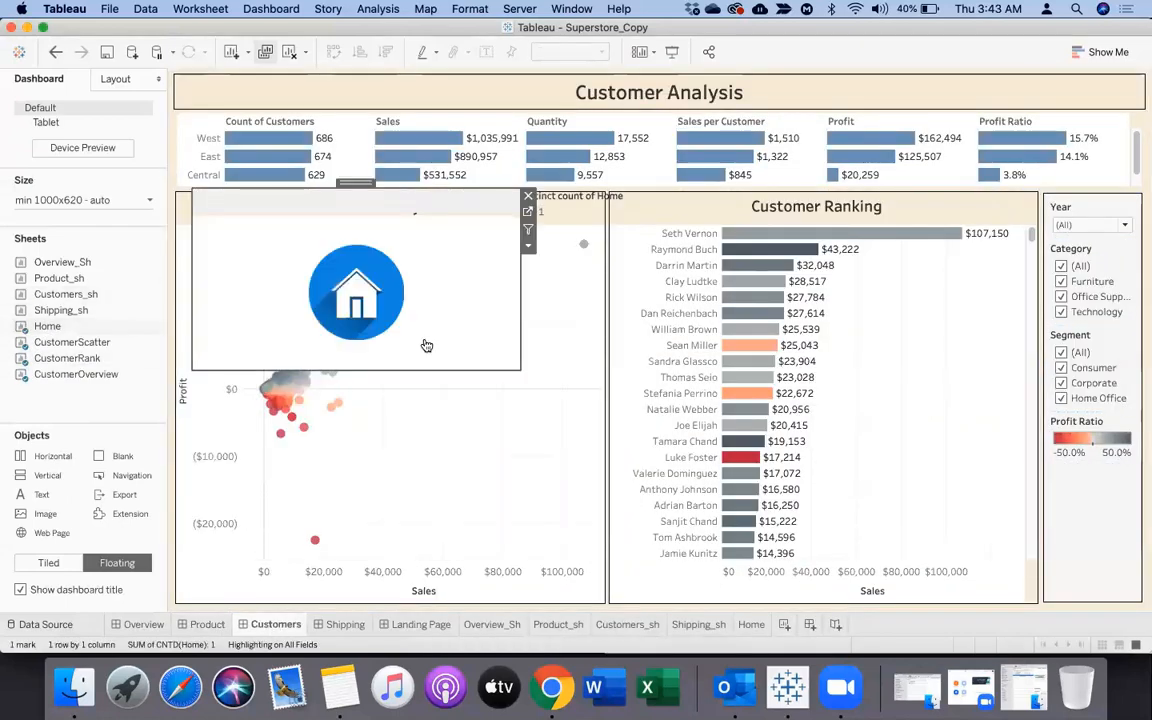
pyautogui.moveTo(521, 369); pyautogui.dragTo(253, 262)
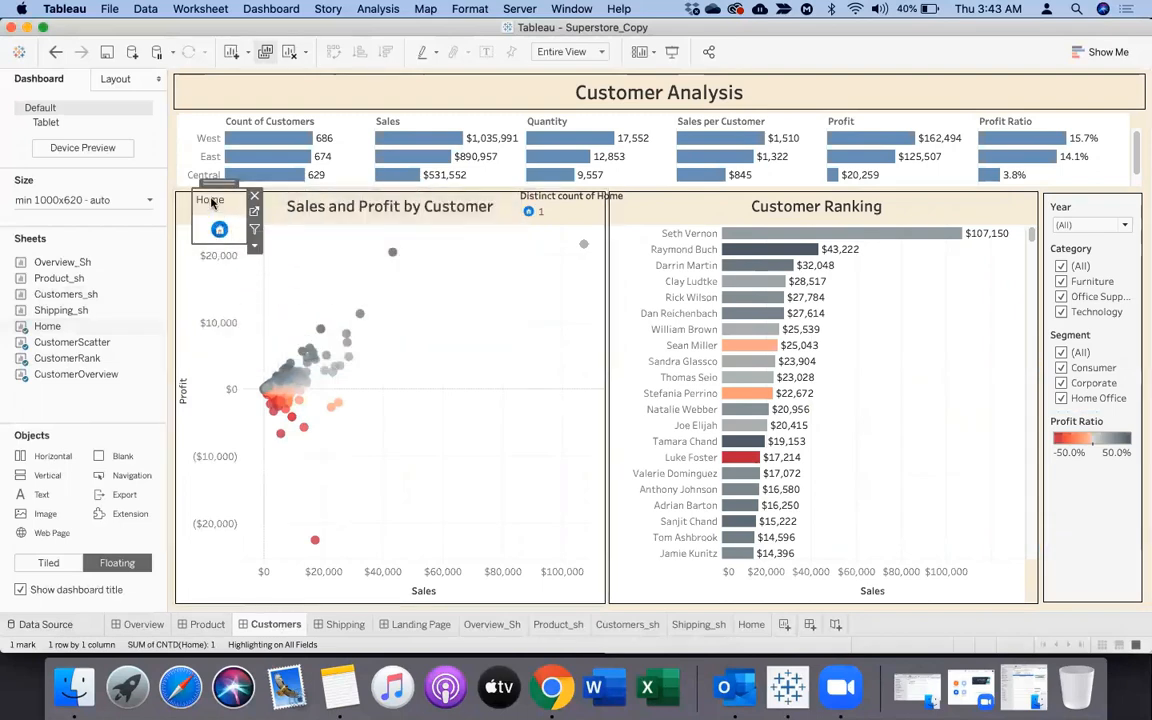
# Hide the floating Home item's title, move the item to the left end of the Customer Analysis title bar and shrink it slightly
pyautogui.rightClick(212, 201)
pyautogui.click(241, 241)
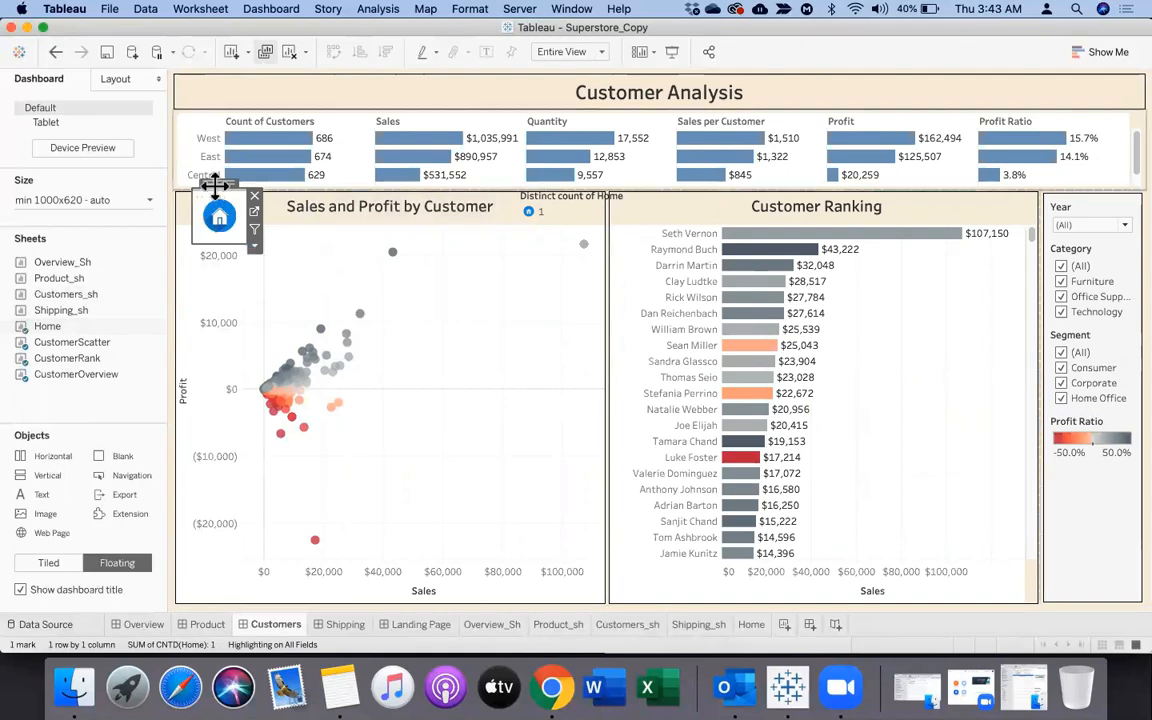
pyautogui.moveTo(210, 117); pyautogui.dragTo(204, 78)
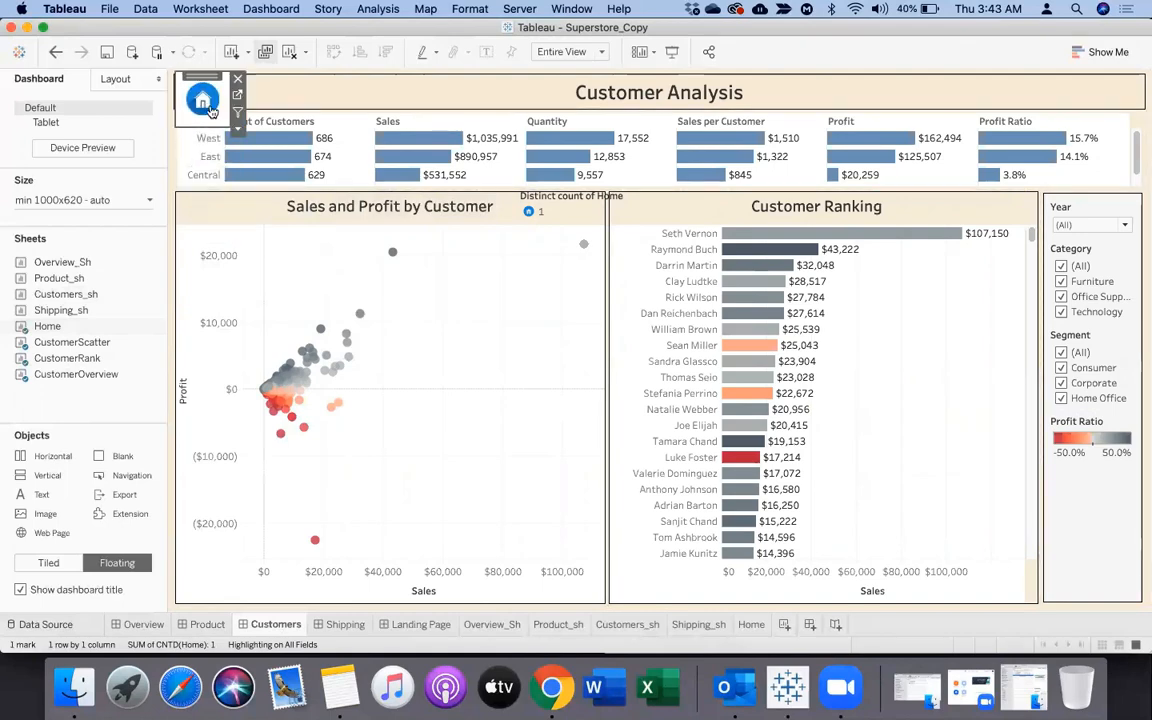
pyautogui.moveTo(229, 126); pyautogui.dragTo(221, 119)
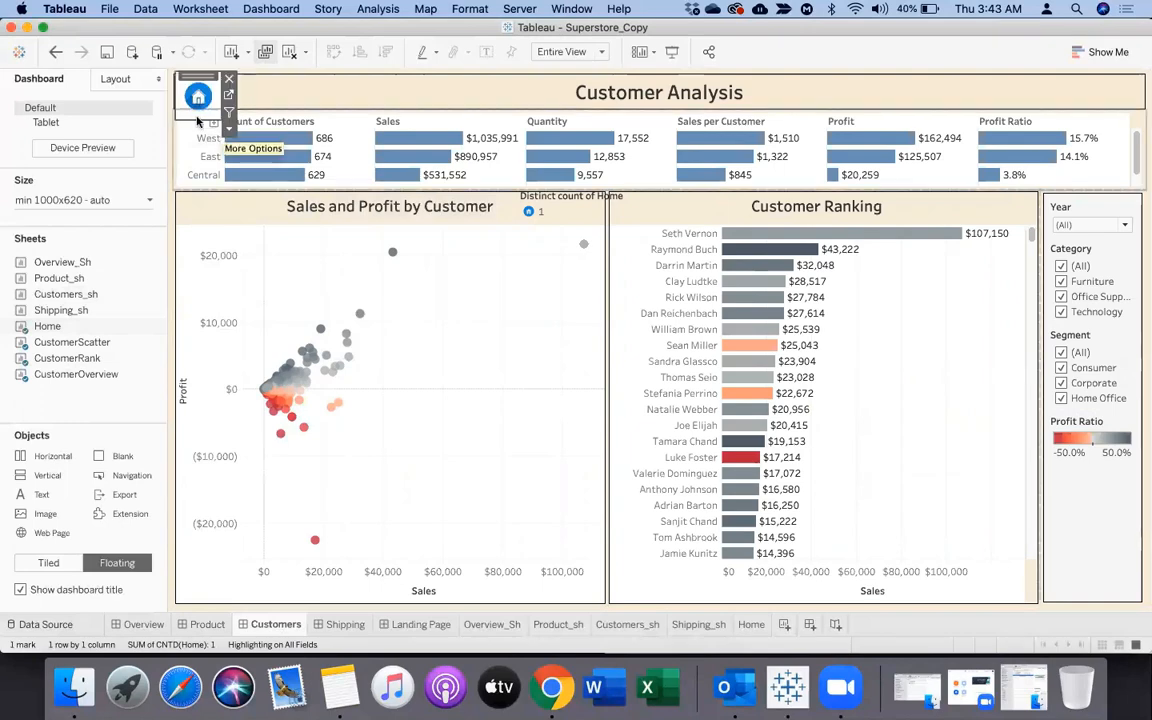
# Add a Go to Sheet action on the Customers dashboard with only Home as source sheet and Landing Page as target
pyautogui.click(271, 8)
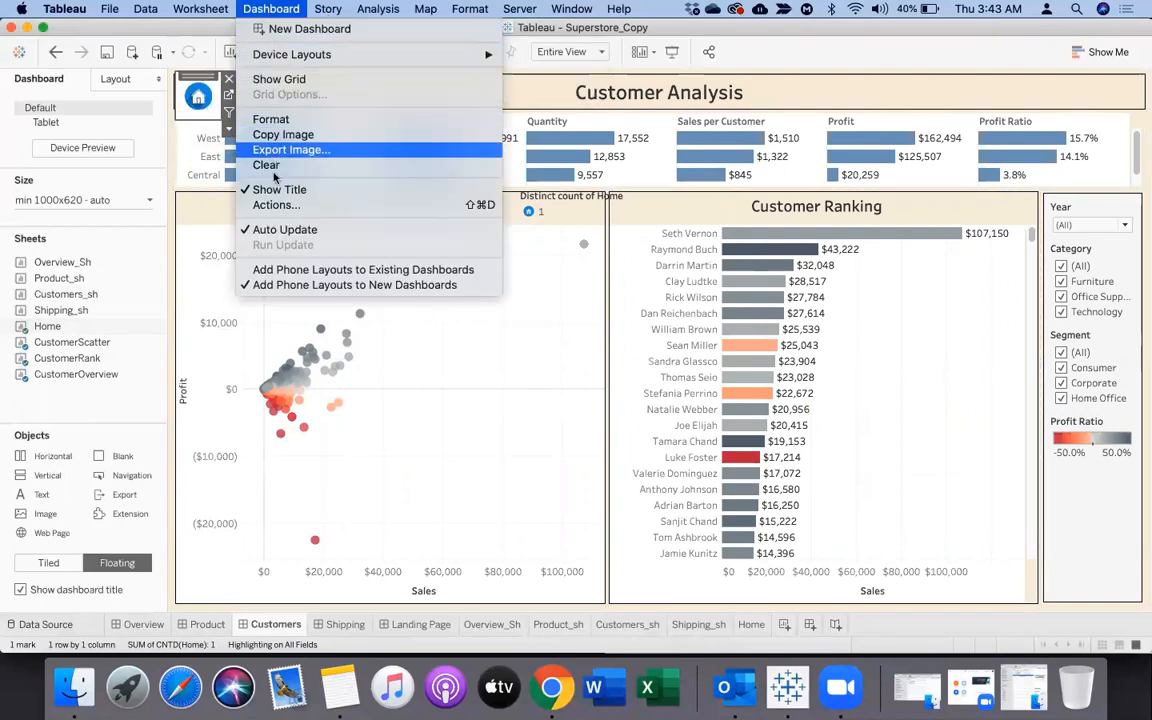
pyautogui.click(272, 205)
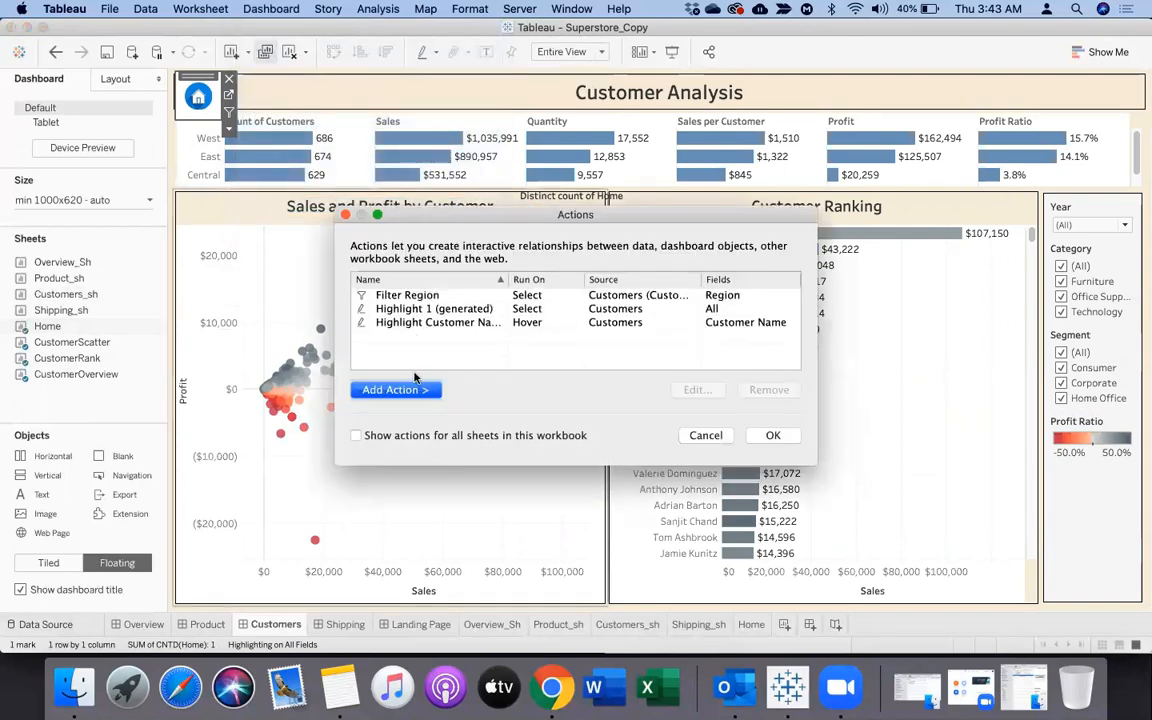
pyautogui.click(422, 390)
pyautogui.click(490, 440)
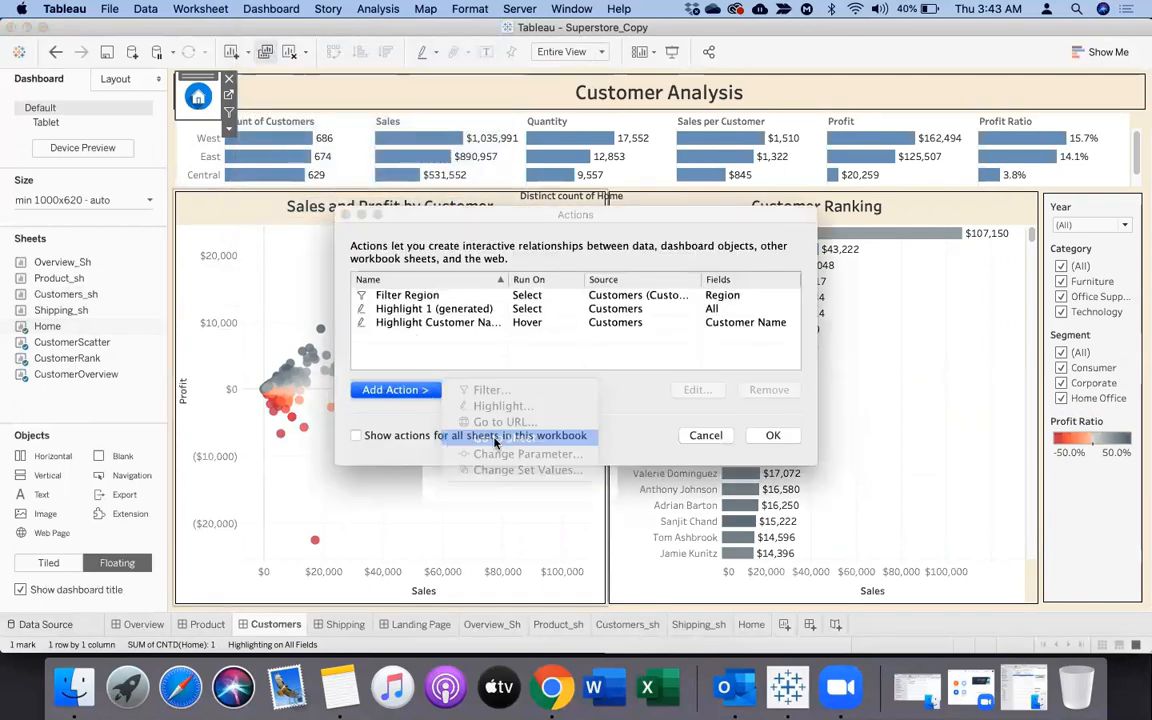
pyautogui.click(409, 278)
pyautogui.click(409, 292)
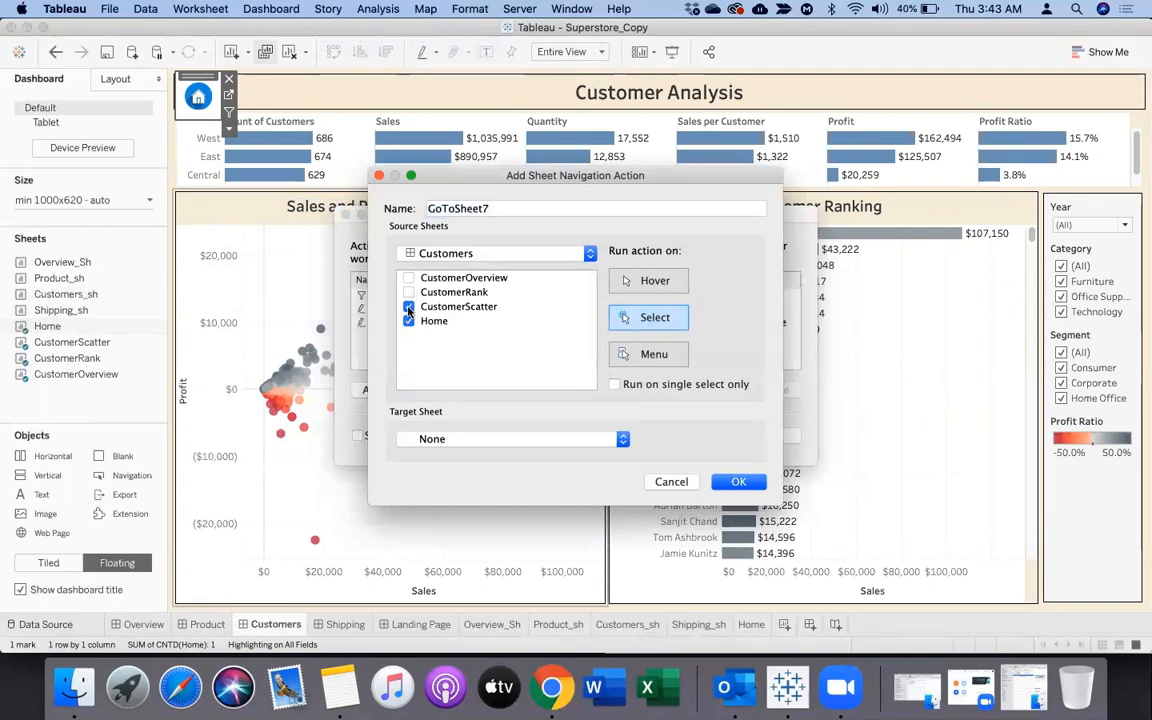
pyautogui.click(409, 307)
pyautogui.click(473, 444)
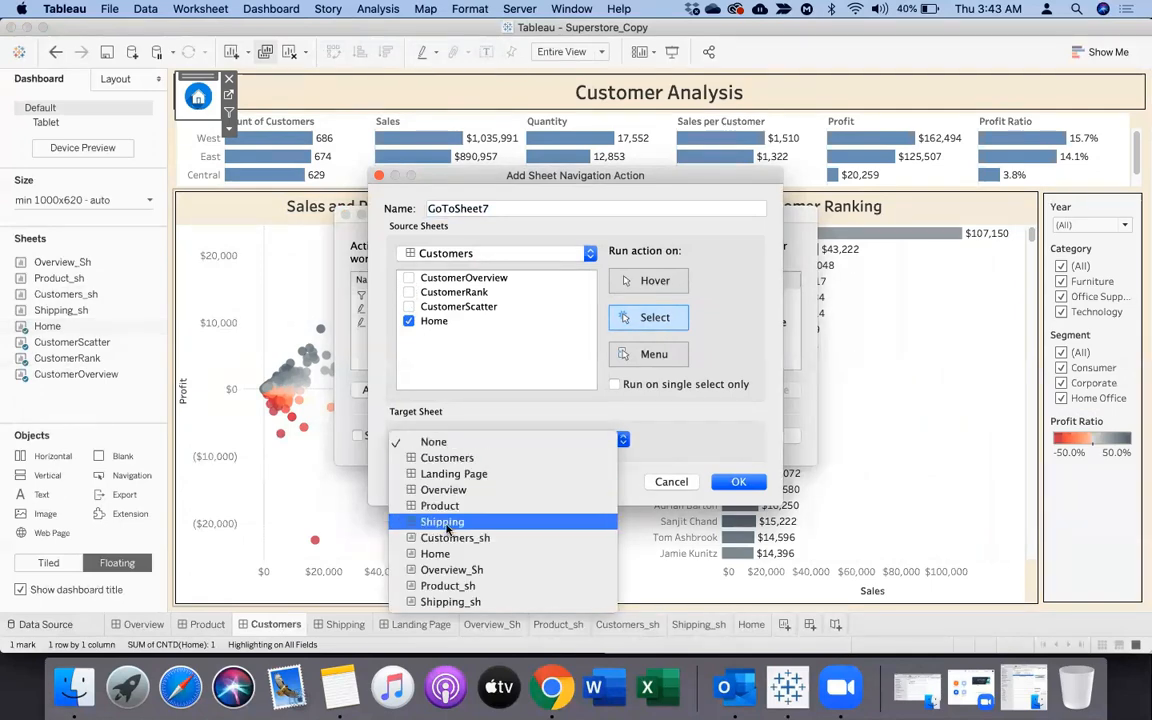
pyautogui.click(453, 473)
pyautogui.click(738, 482)
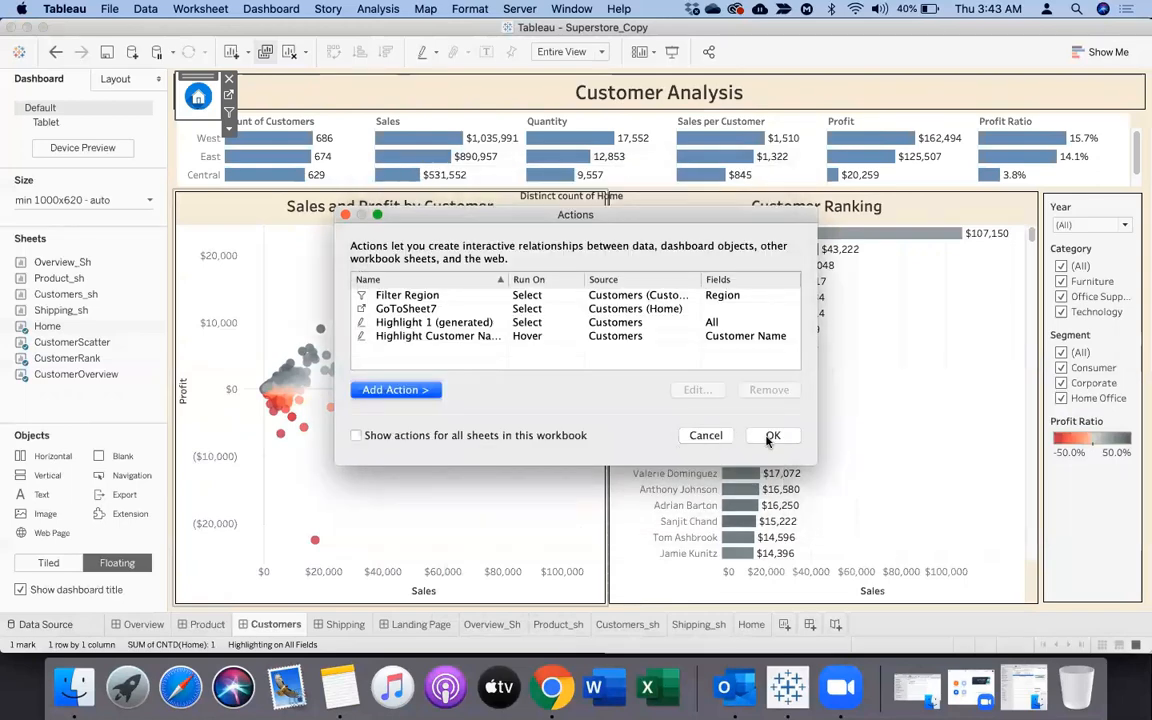
pyautogui.click(772, 436)
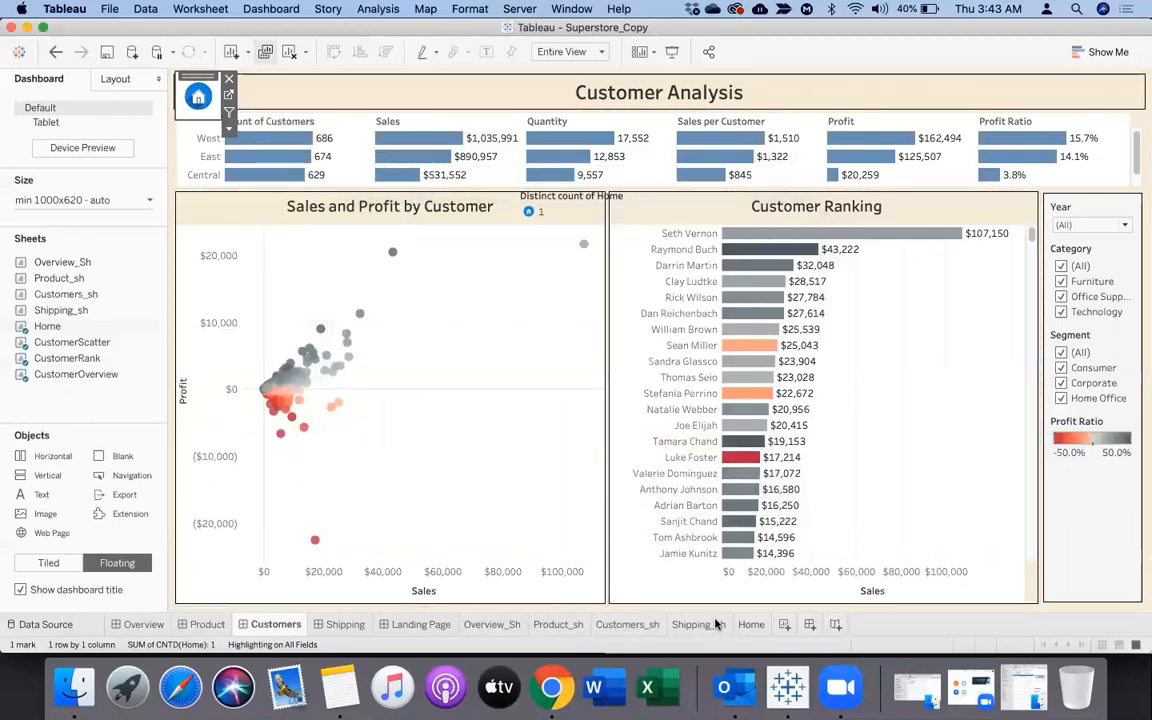
# Place the Home sheet as a floating item on the Shipping dashboard and shrink it to a small square
pyautogui.click(340, 625)
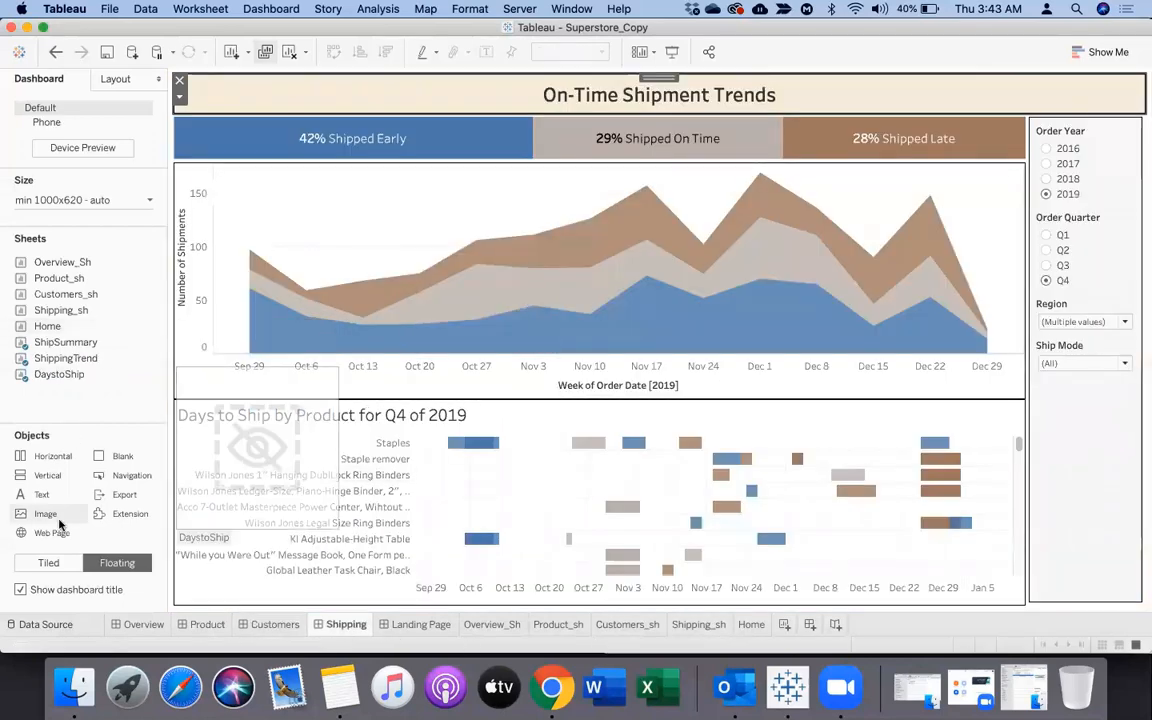
pyautogui.moveTo(47, 326); pyautogui.dragTo(232, 240)
pyautogui.moveTo(507, 410); pyautogui.dragTo(290, 287)
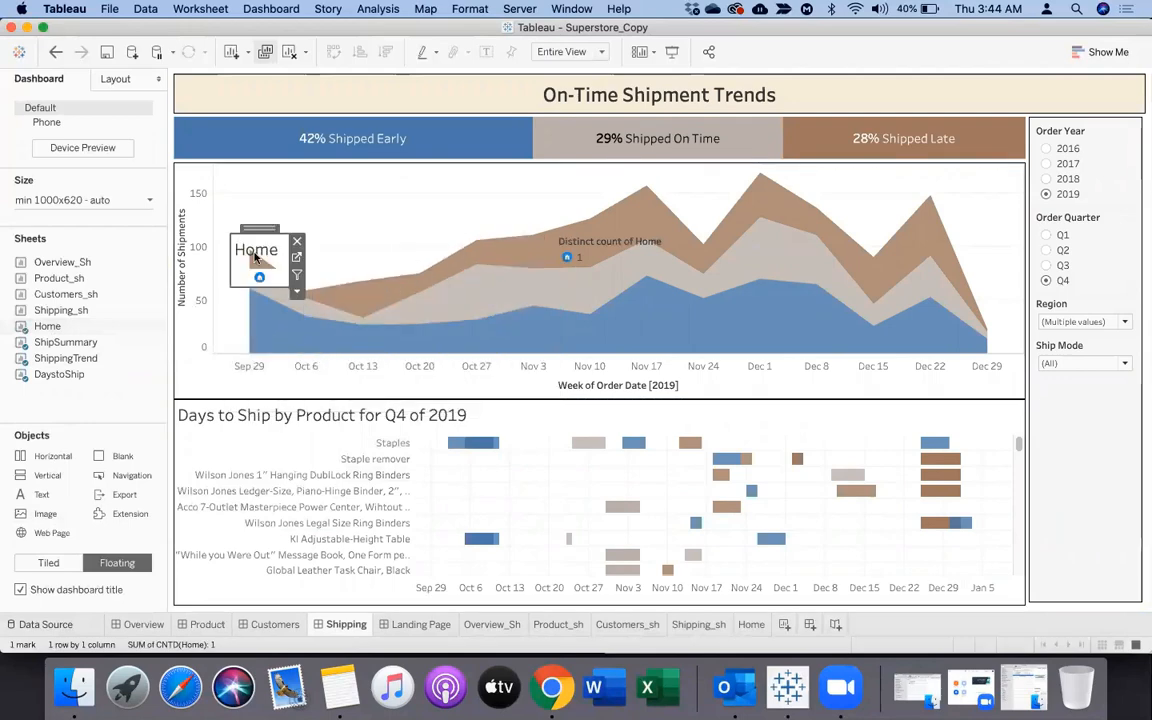
# Hide the floating Home item's title, move the item to the left end of the On-Time Shipment Trends title bar and shrink it slightly
pyautogui.rightClick(254, 251)
pyautogui.click(285, 294)
pyautogui.moveTo(247, 233); pyautogui.dragTo(206, 85)
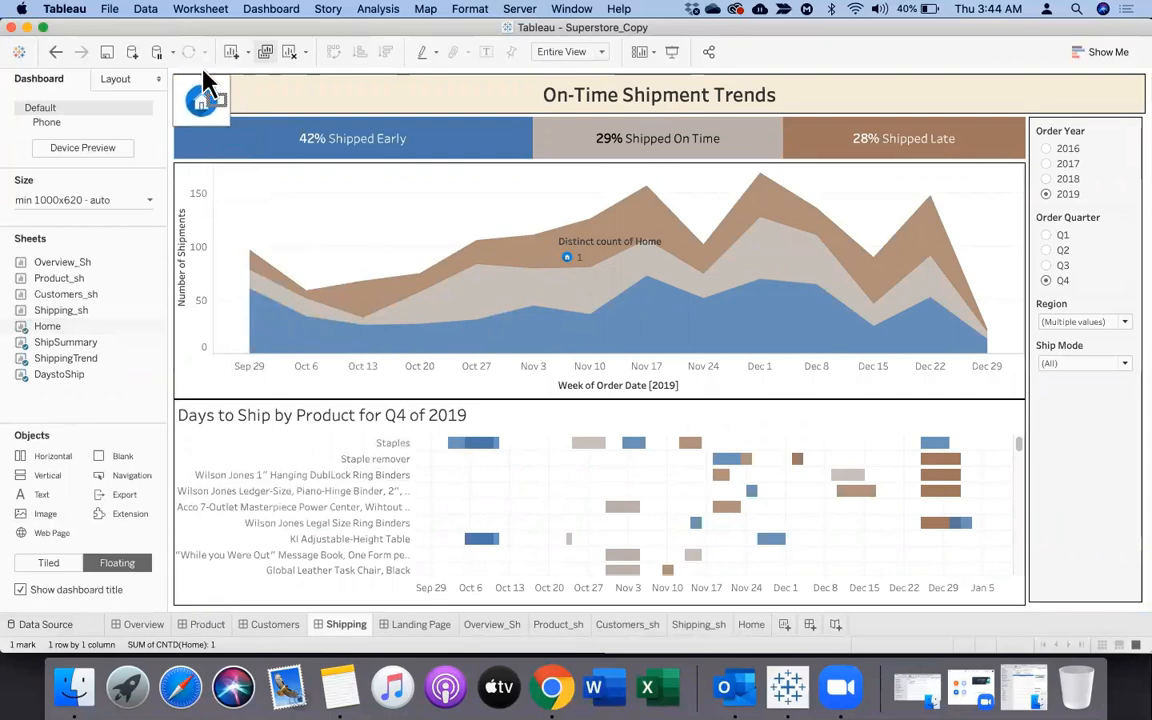
pyautogui.moveTo(228, 126); pyautogui.dragTo(222, 118)
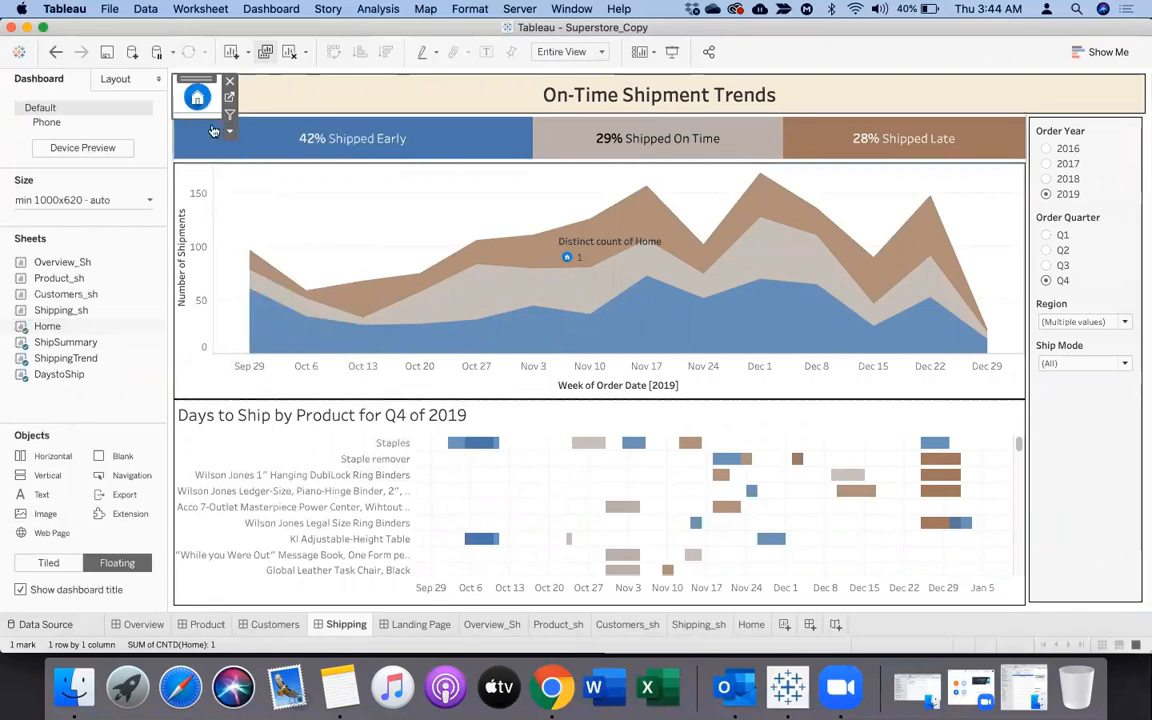
# Add a Go to Sheet action on the Shipping dashboard with only Home as source sheet and Landing Page as target
pyautogui.click(205, 10)
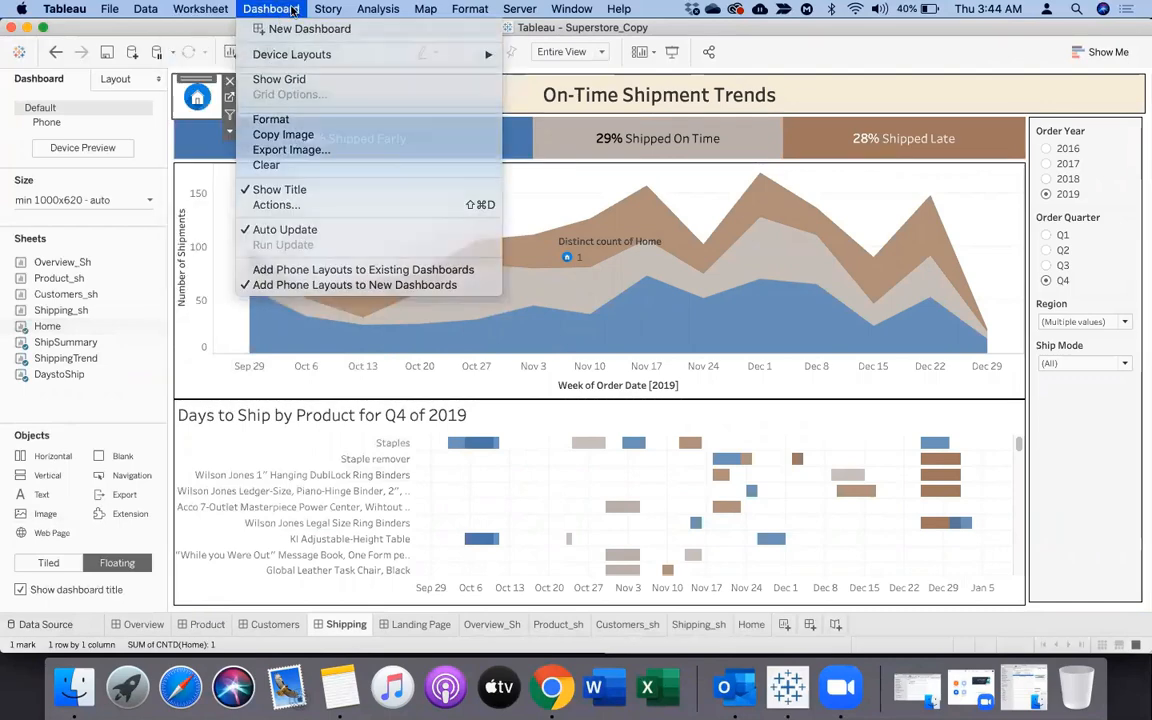
pyautogui.click(268, 11)
pyautogui.click(268, 11)
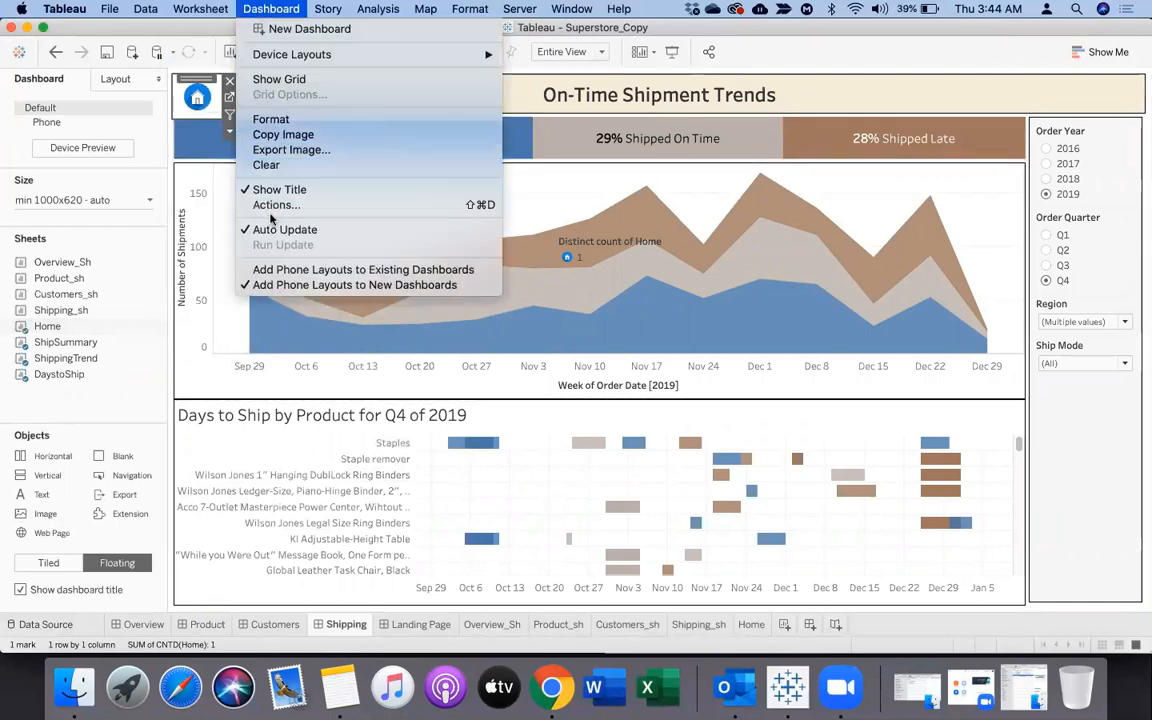
pyautogui.click(272, 200)
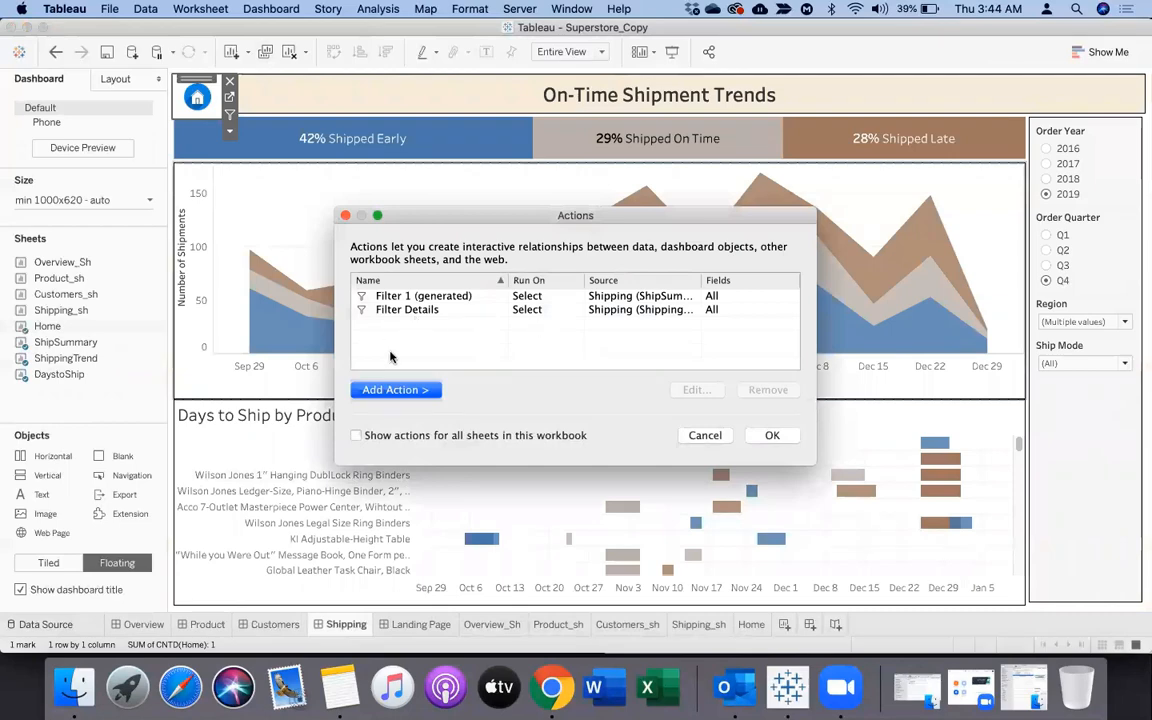
pyautogui.click(397, 390)
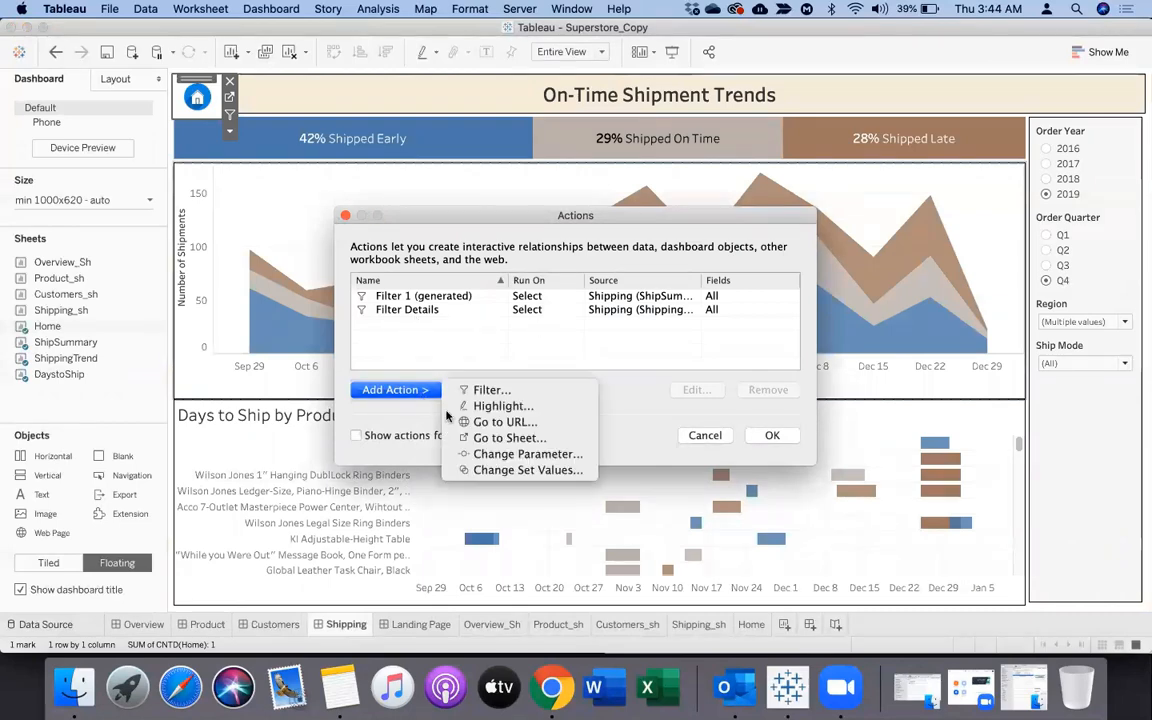
pyautogui.click(505, 444)
pyautogui.click(408, 278)
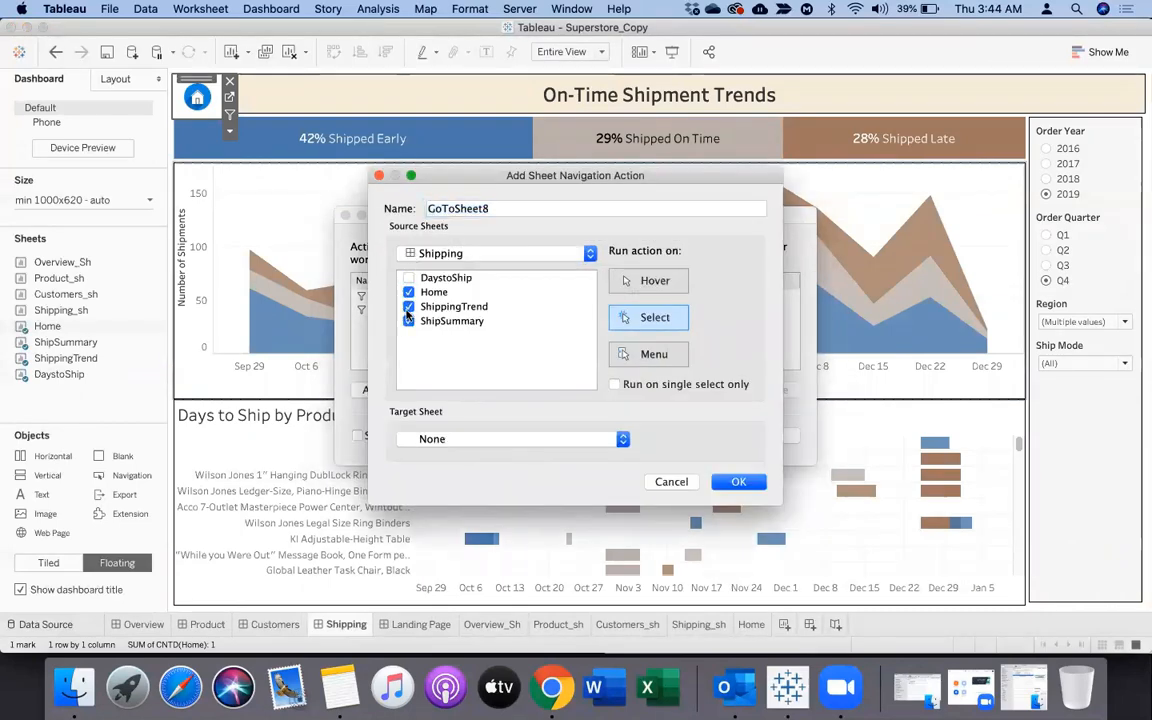
pyautogui.click(556, 432)
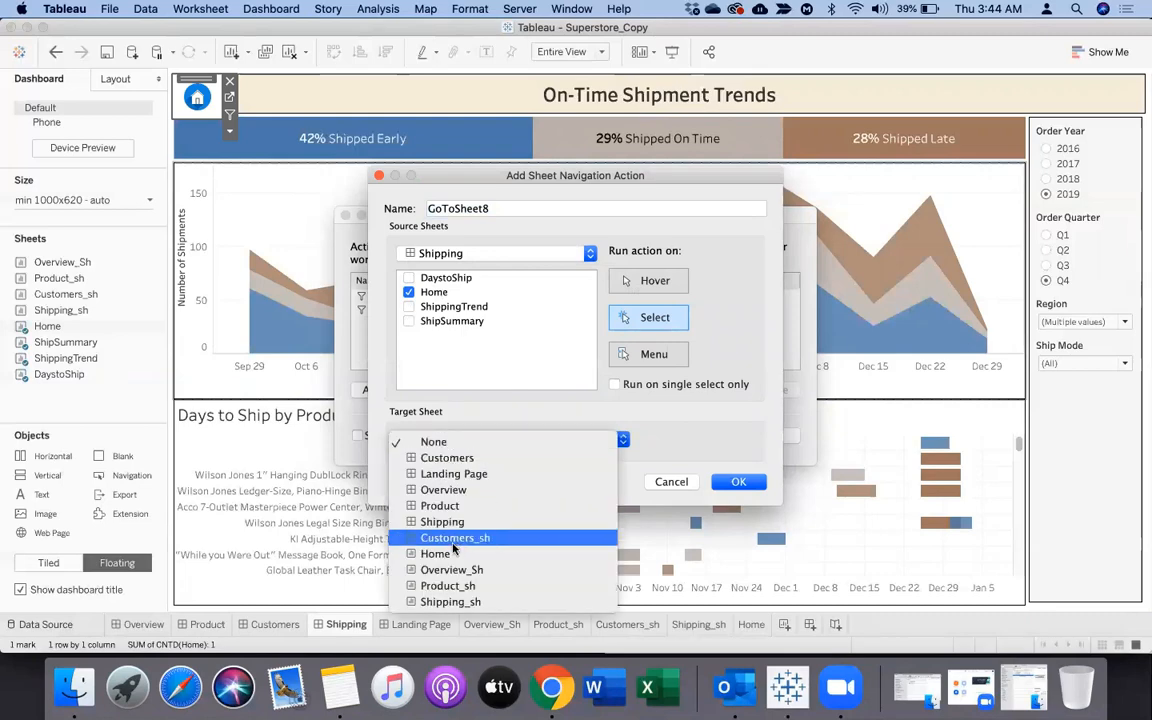
pyautogui.click(440, 475)
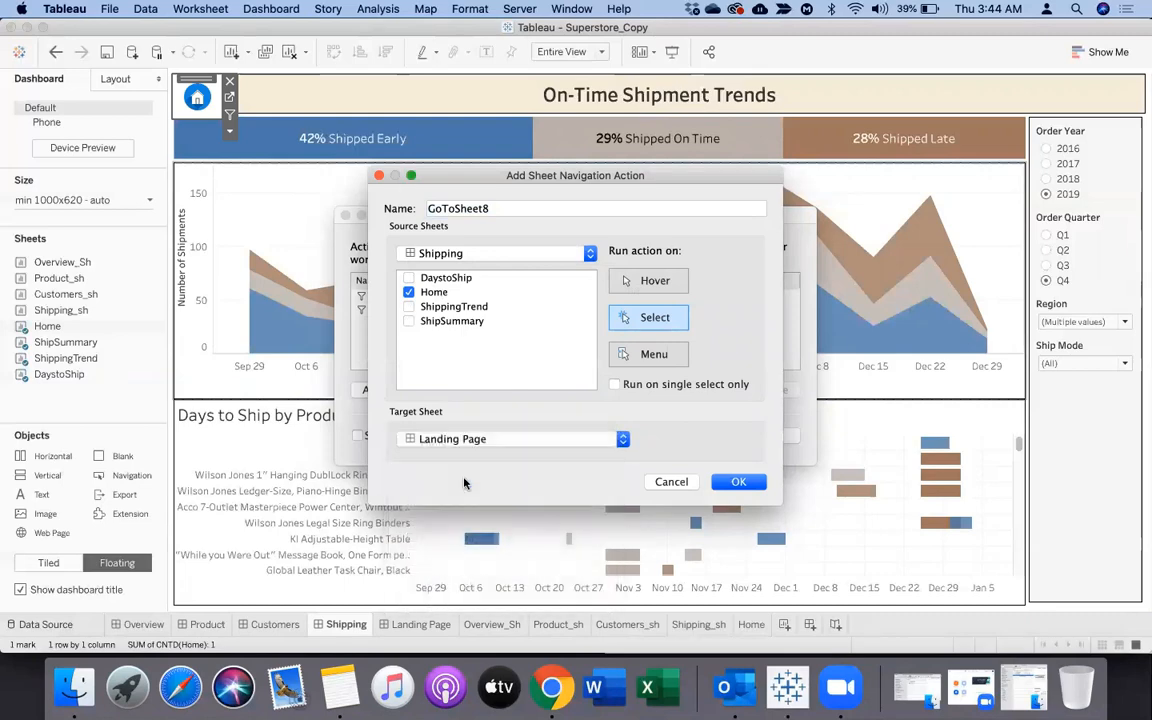
pyautogui.click(736, 482)
pyautogui.click(772, 436)
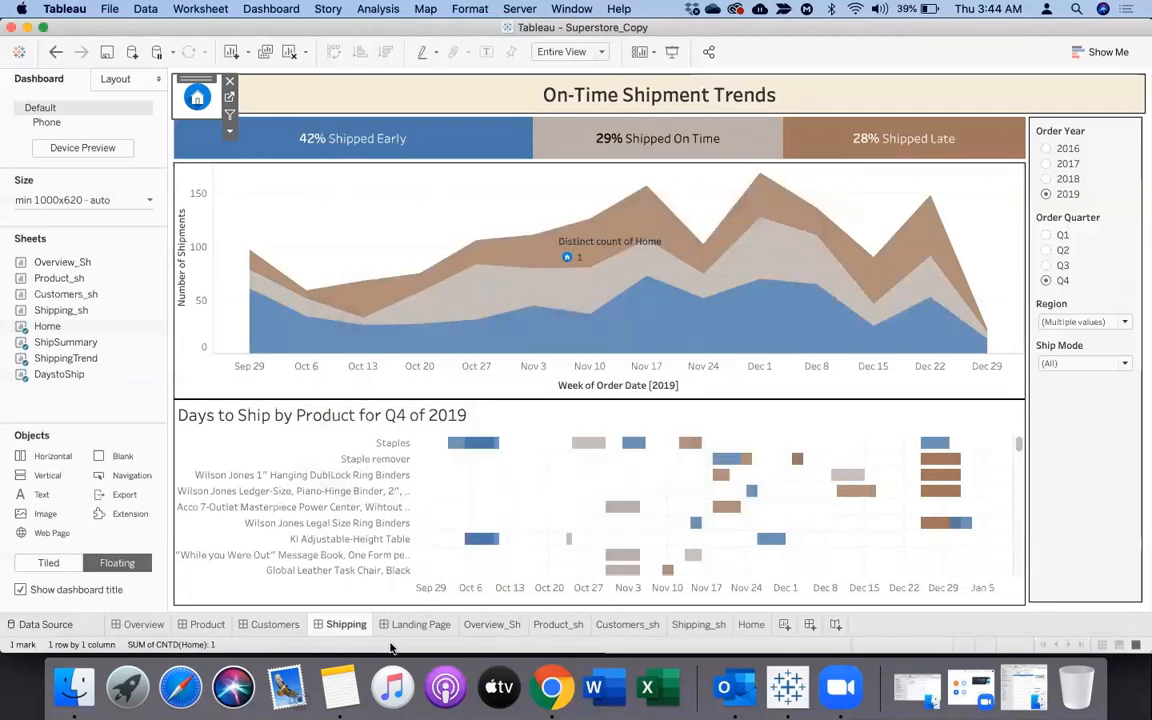
# Hide all worksheets used by the Landing Page and Shipping dashboards, including the Home sheet
pyautogui.click(424, 628)
pyautogui.rightClick(424, 628)
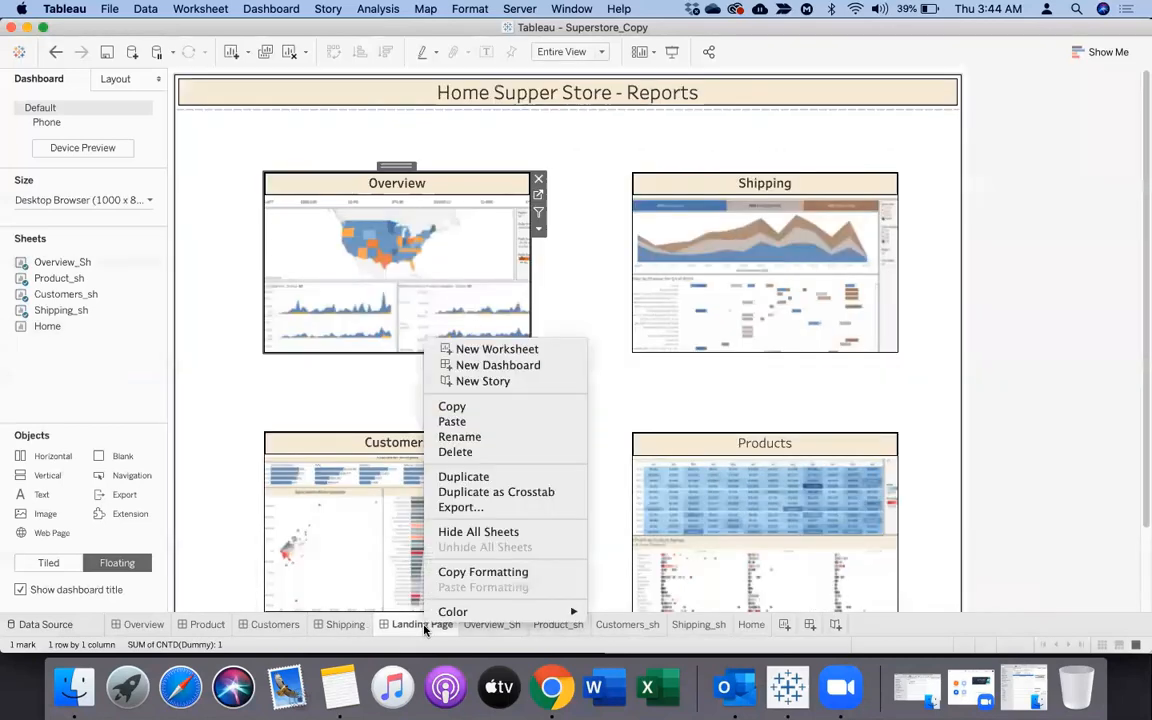
pyautogui.click(461, 533)
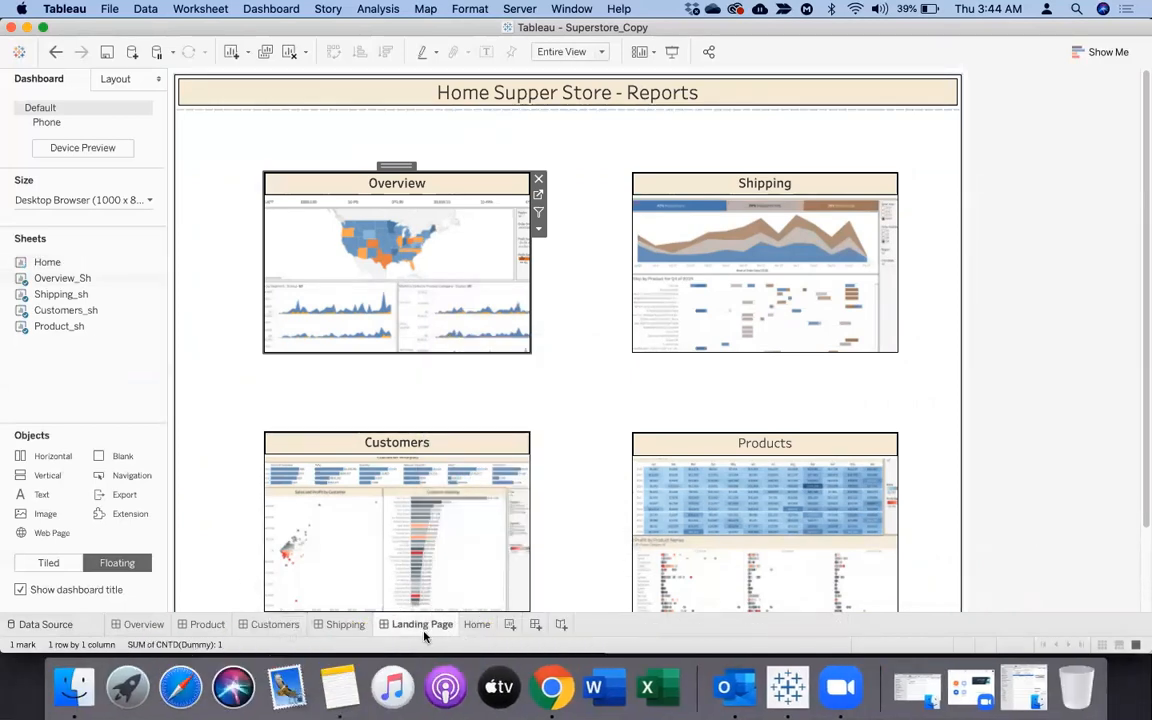
pyautogui.rightClick(352, 627)
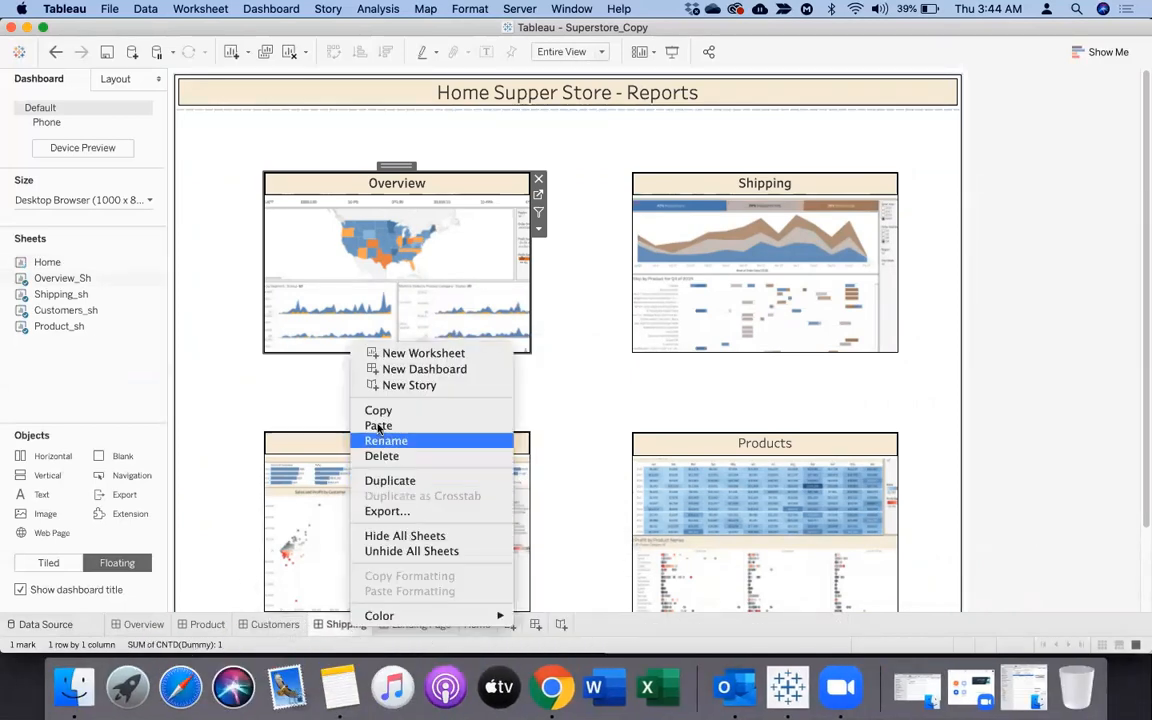
pyautogui.click(390, 537)
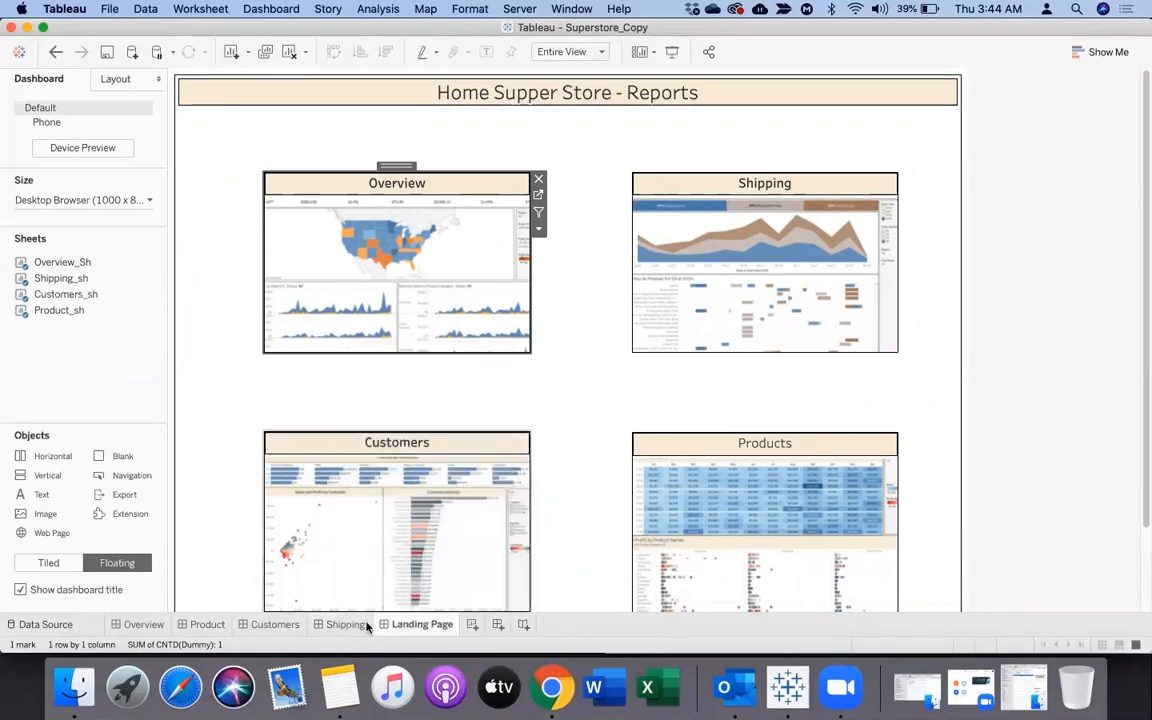
# In presentation mode, test the navigation from the Landing Page to Overview, Shipping, Customers and Products, returning through each Home icon
pyautogui.click(670, 52)
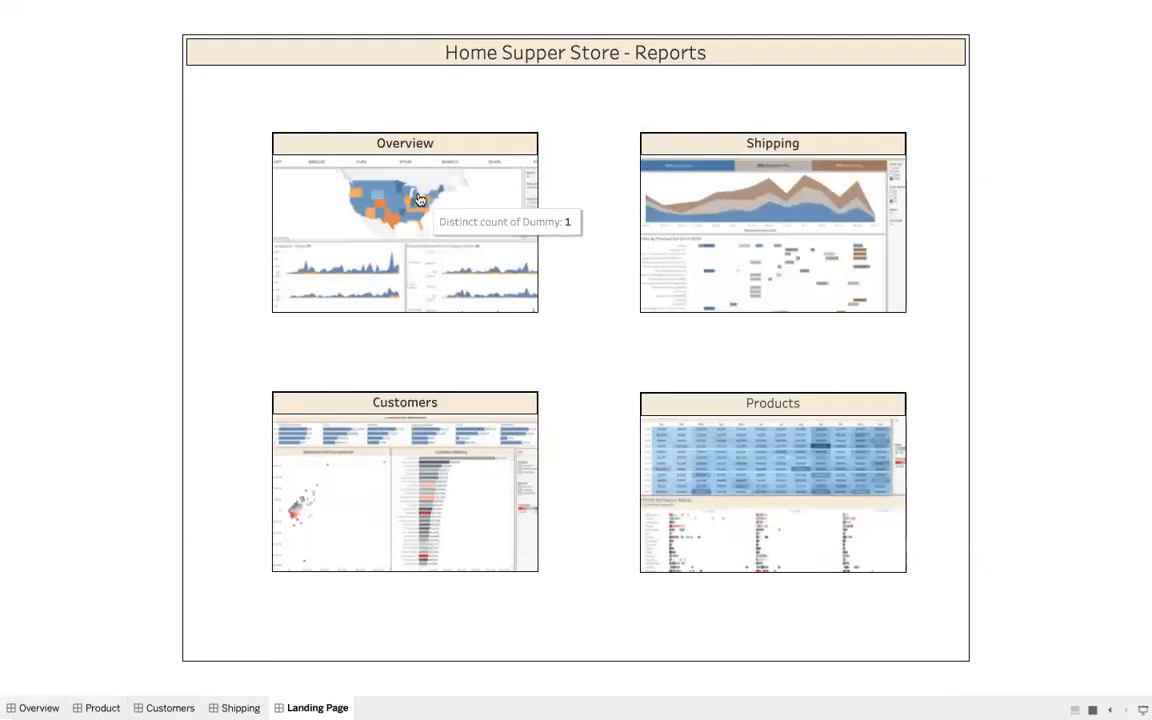
pyautogui.click(409, 240)
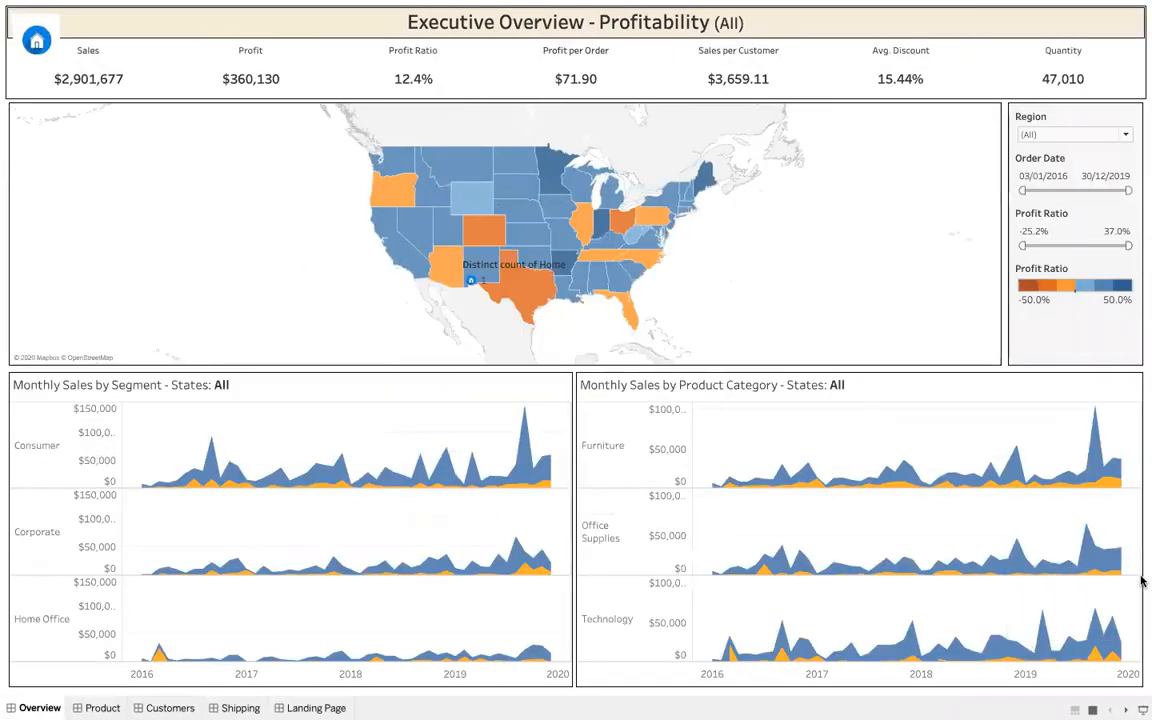
pyautogui.click(35, 42)
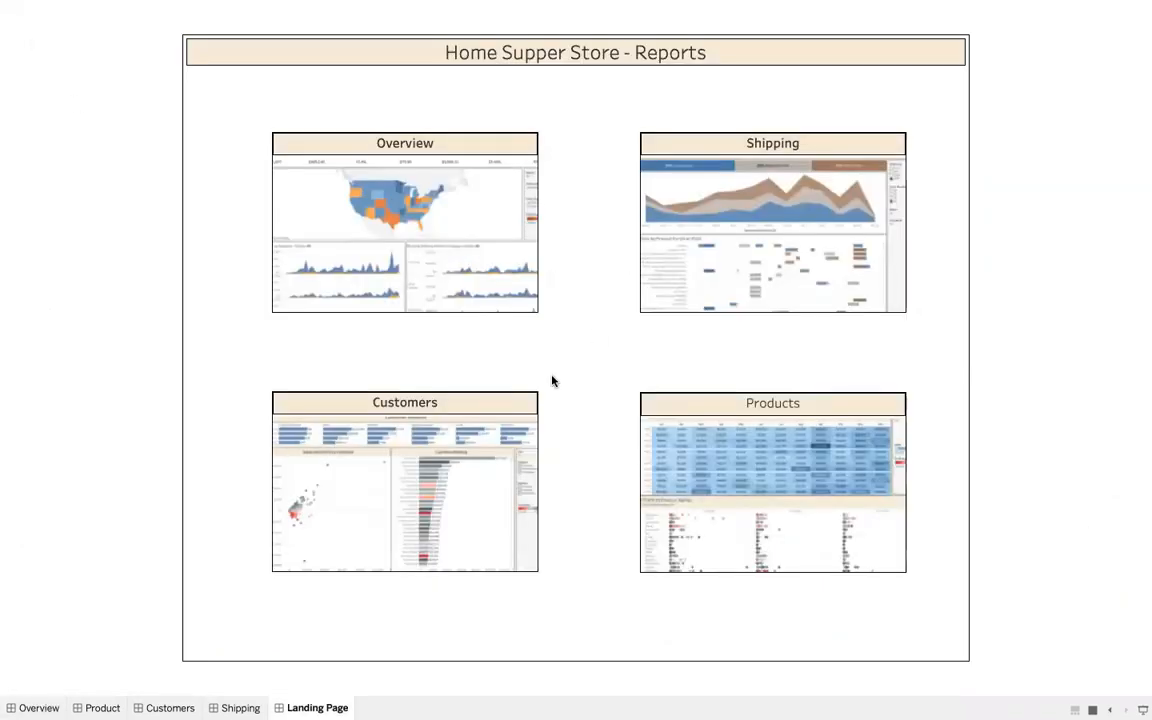
pyautogui.click(782, 232)
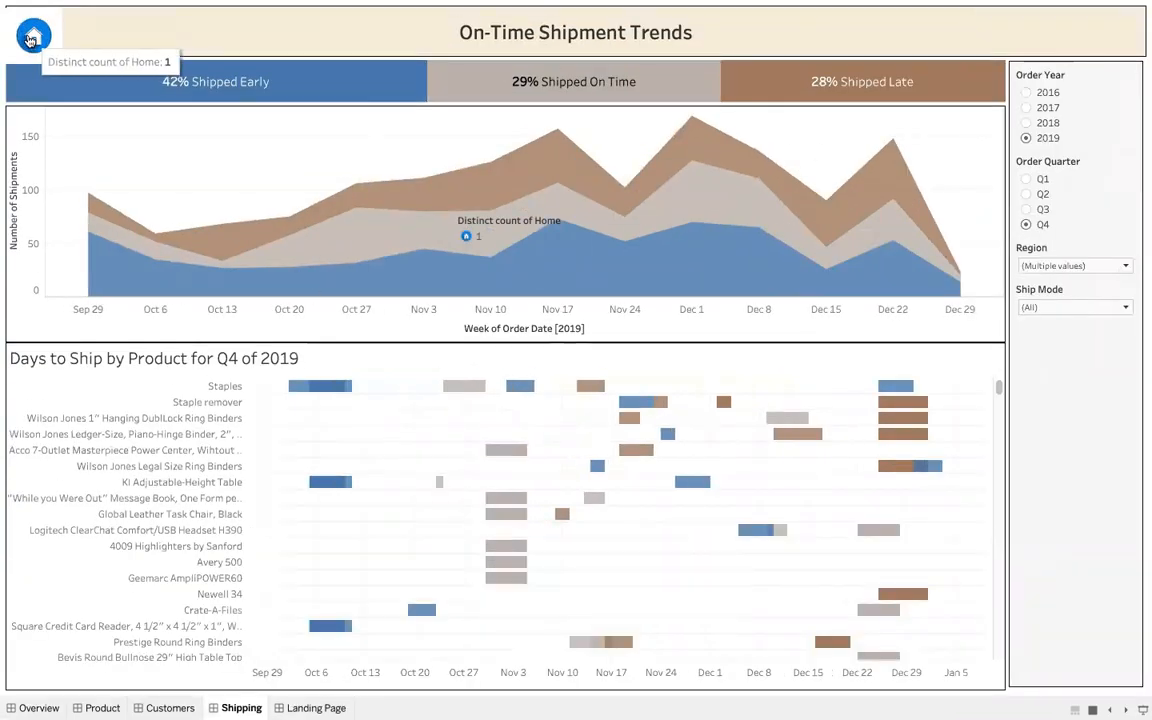
pyautogui.click(31, 38)
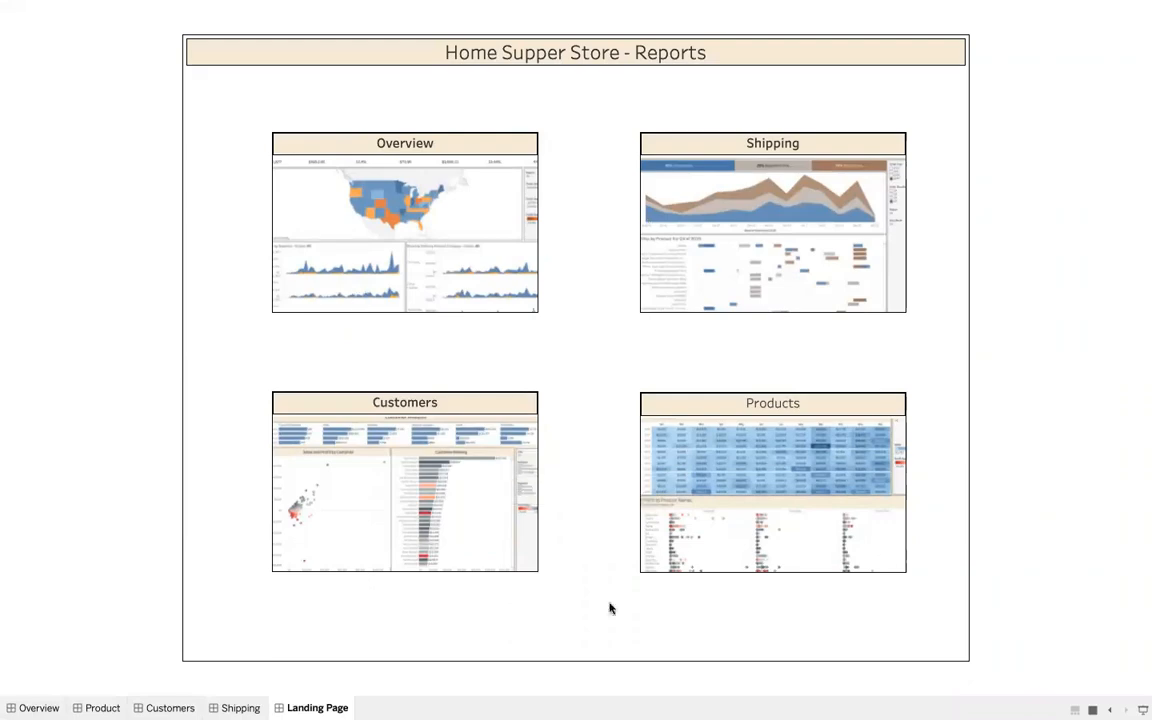
pyautogui.click(394, 453)
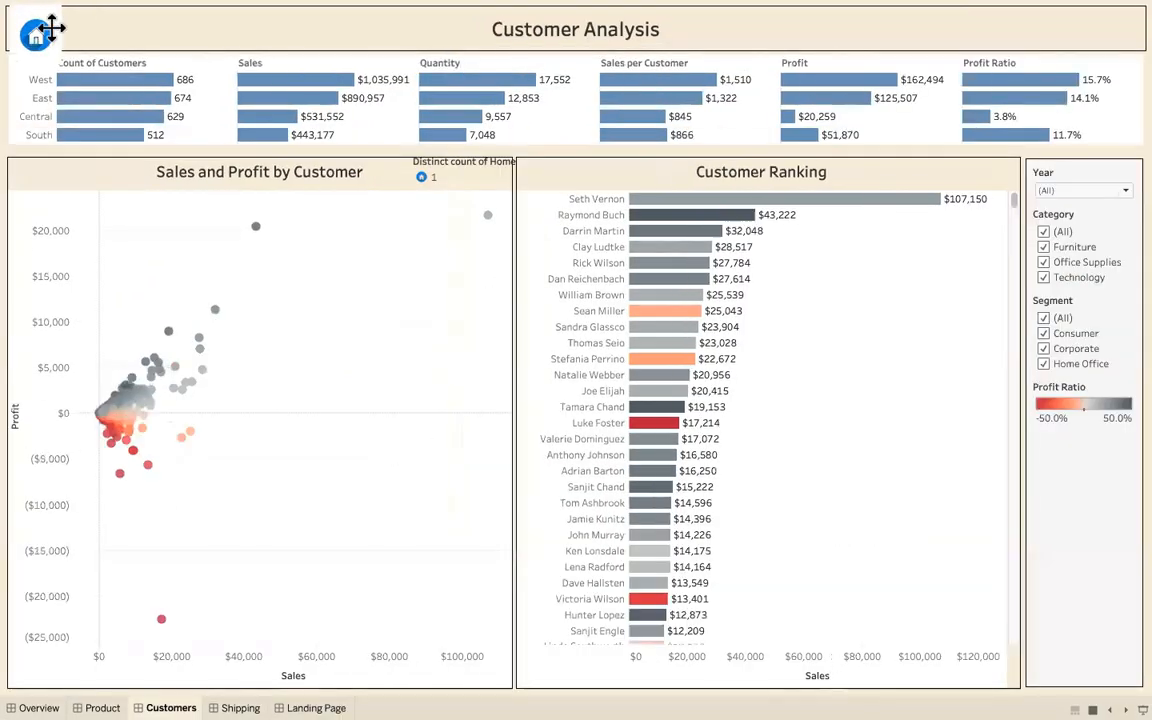
pyautogui.click(38, 41)
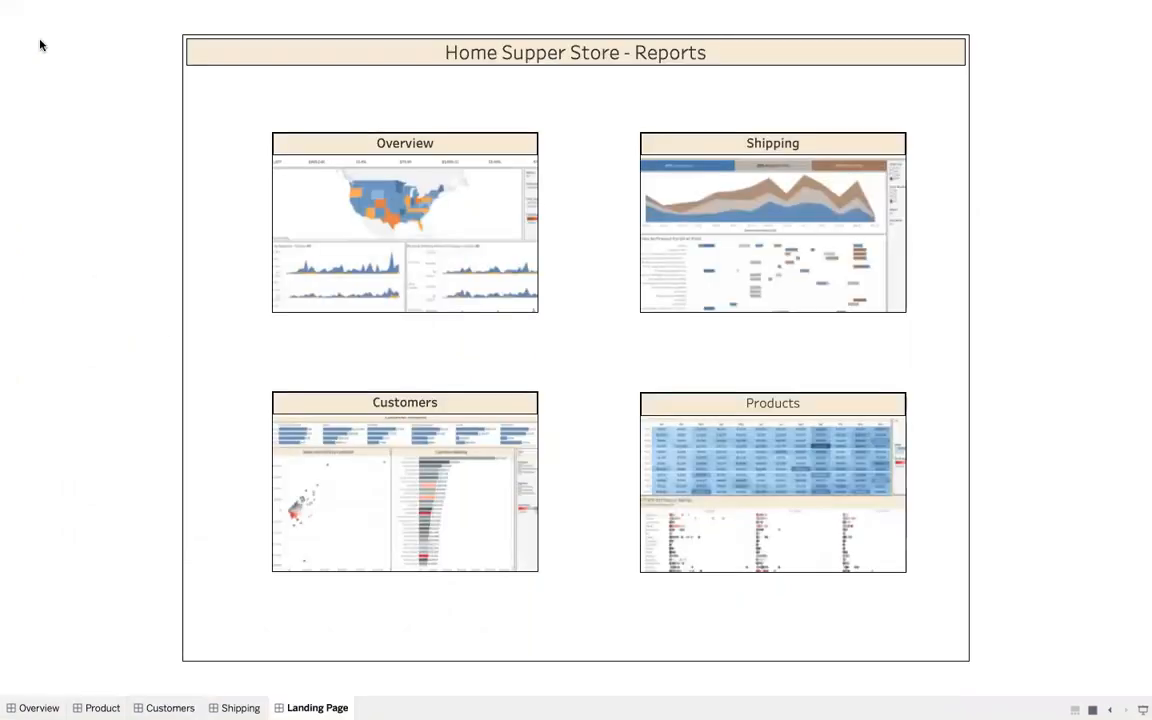
pyautogui.click(751, 486)
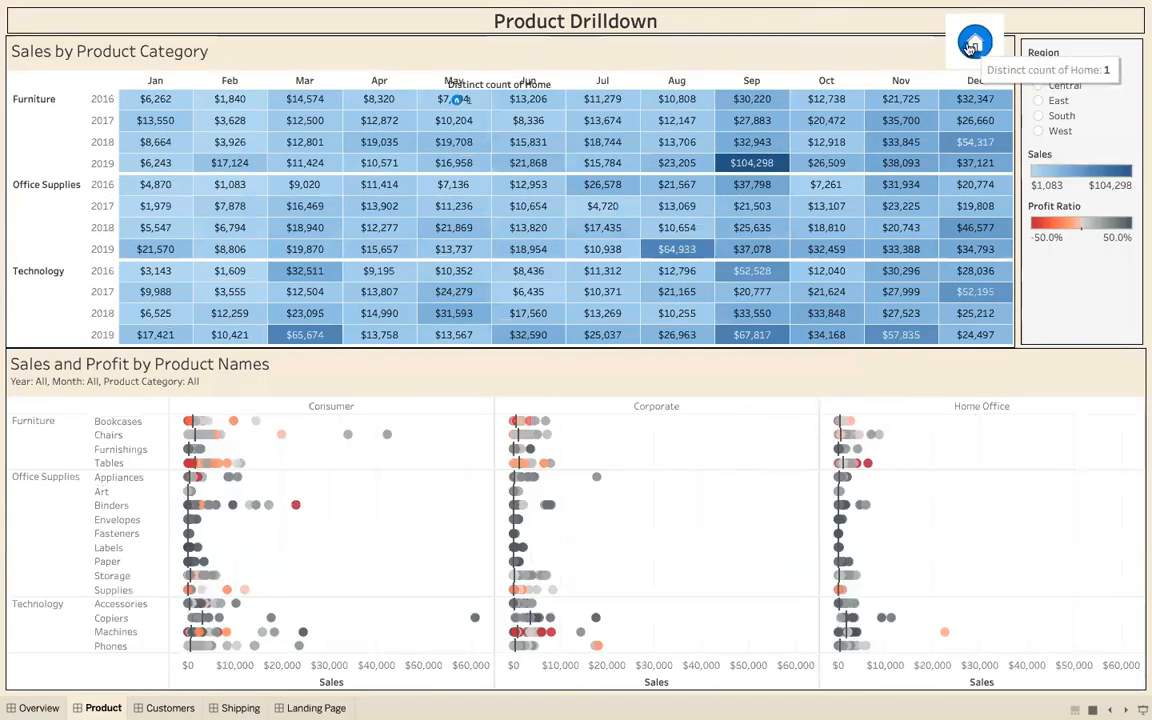
pyautogui.click(972, 45)
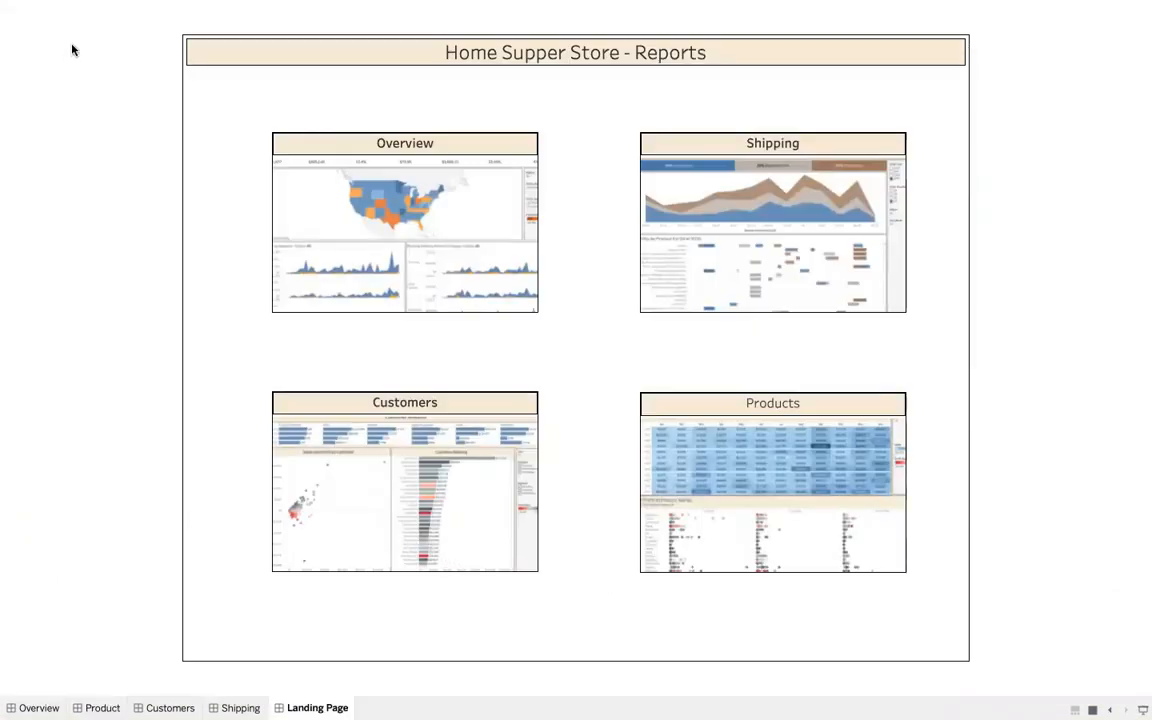
# Exit presentation mode, start saving the workbook to Tableau Public under a new name and sign in with the account e-mail and password
pyautogui.press('Escape')
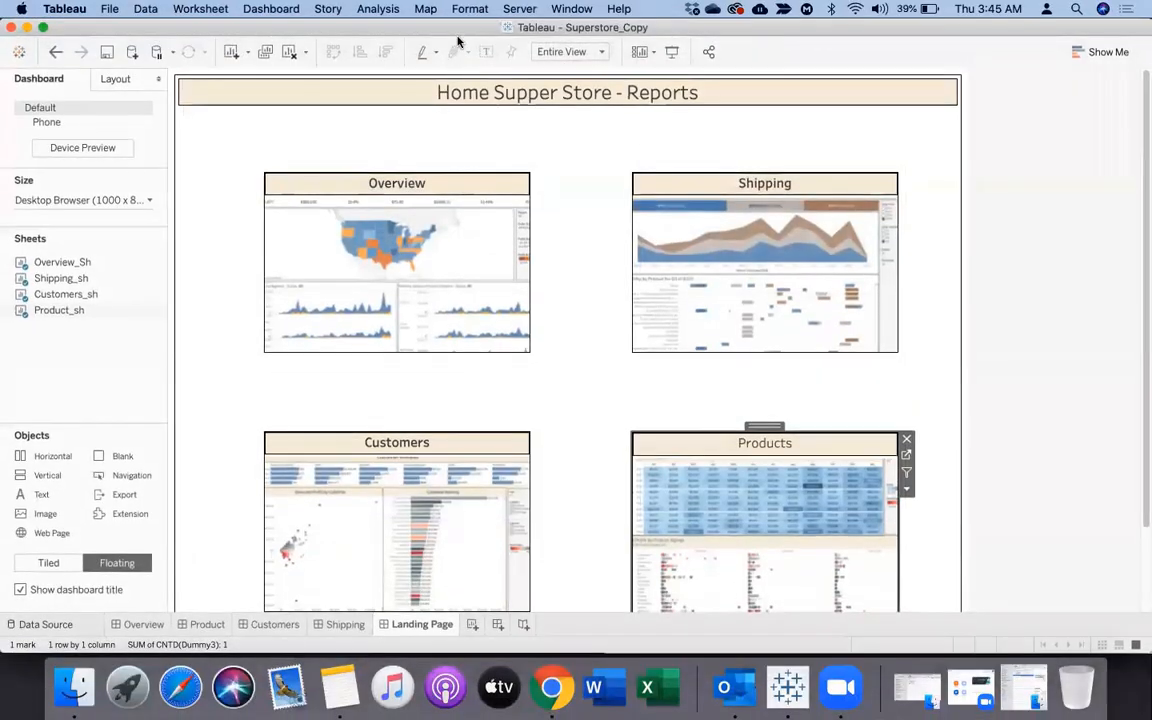
pyautogui.click(512, 9)
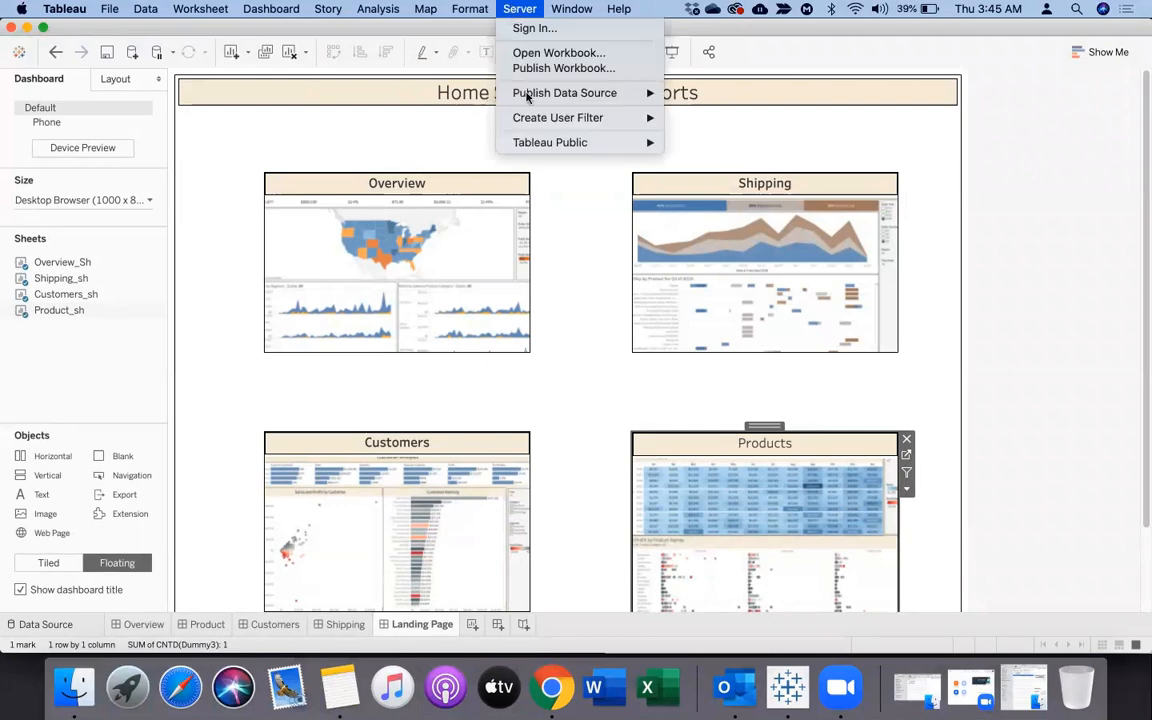
pyautogui.moveTo(562, 93)
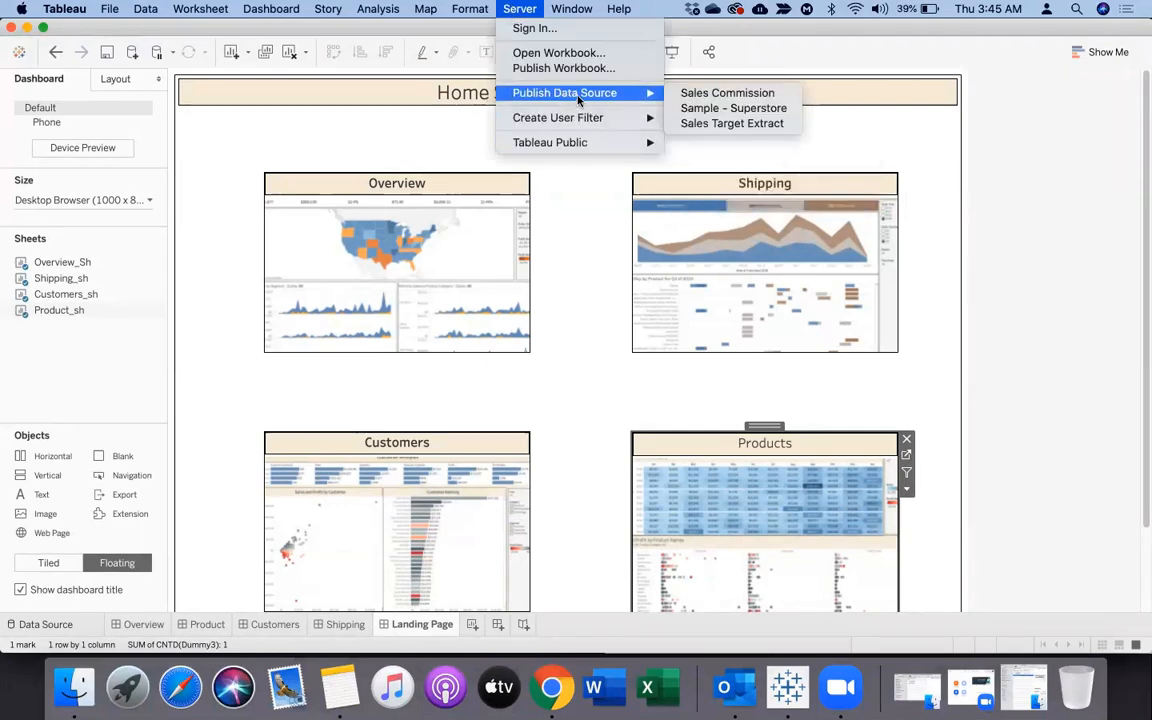
pyautogui.moveTo(590, 142)
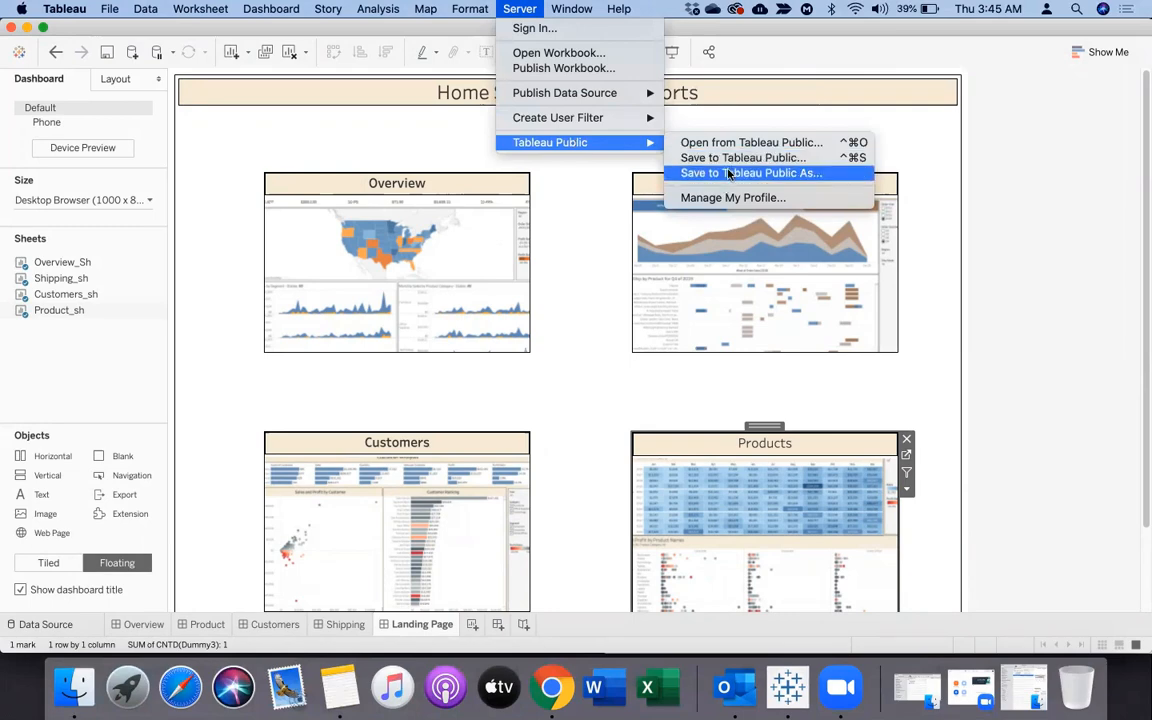
pyautogui.click(728, 174)
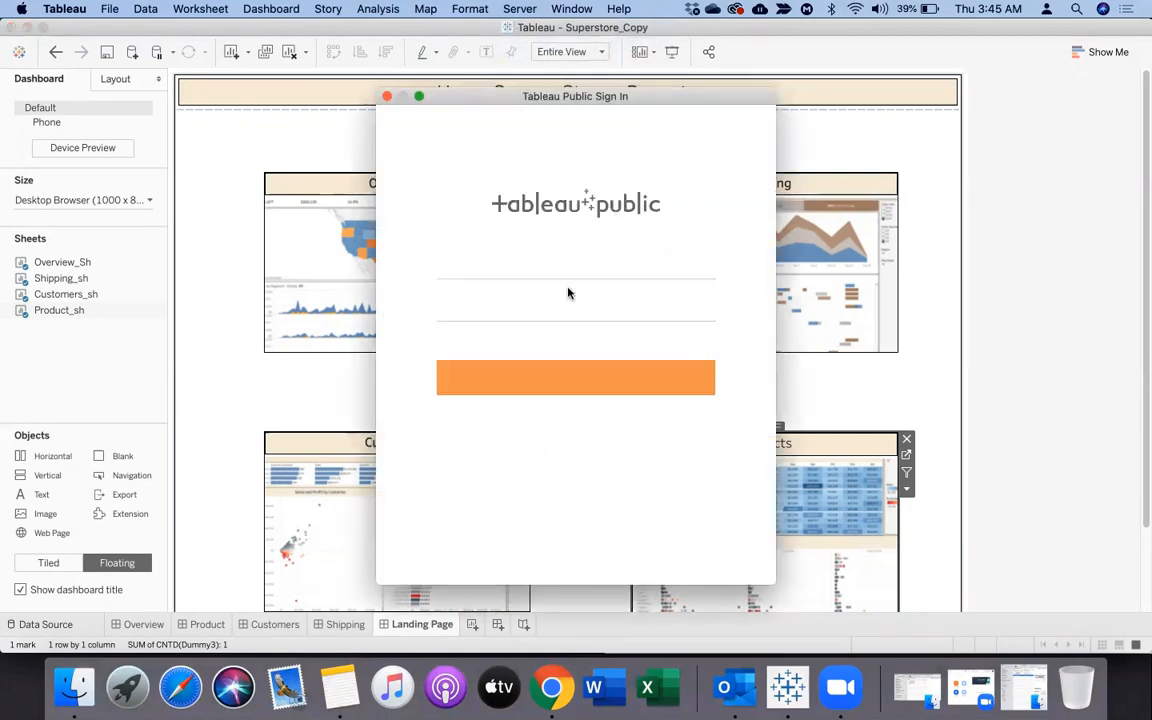
pyautogui.click(501, 268)
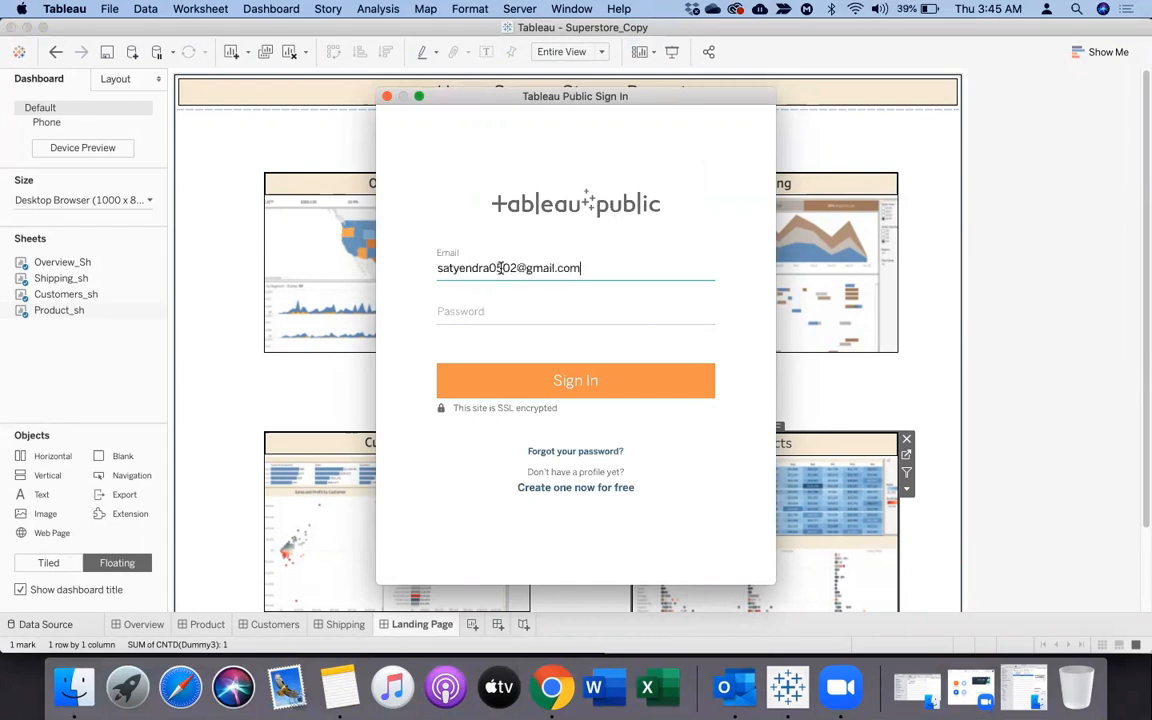
pyautogui.click(506, 312)
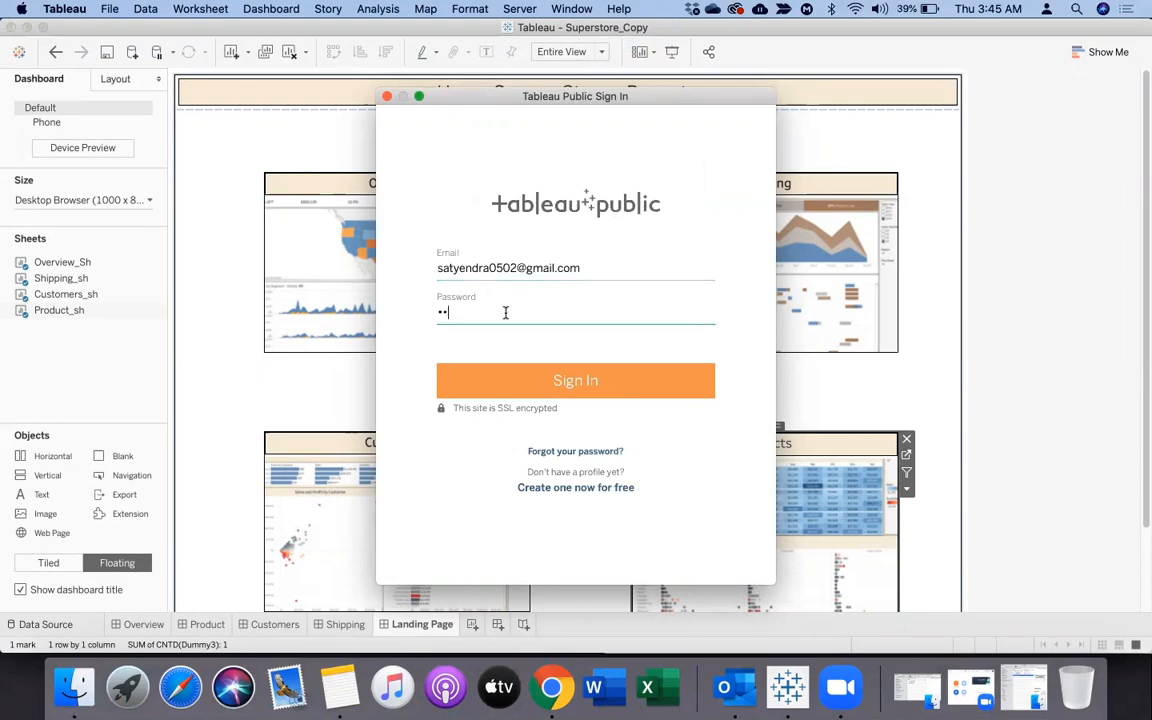
pyautogui.write('•••••••••')
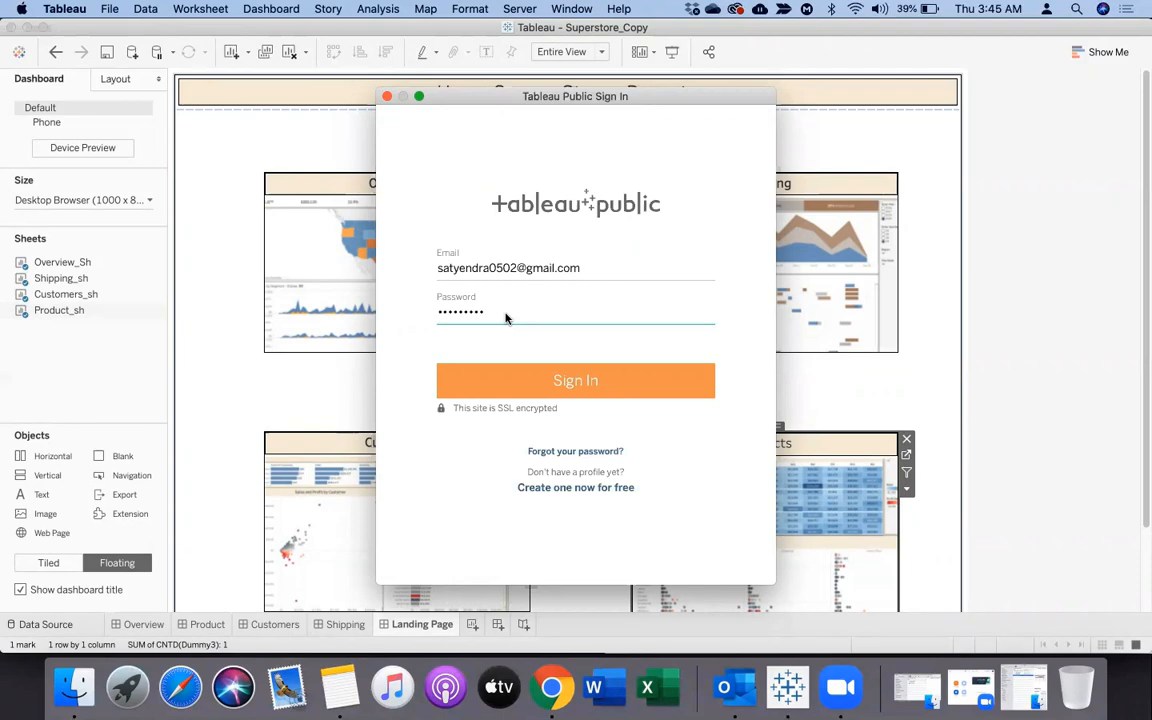
pyautogui.press('Return')
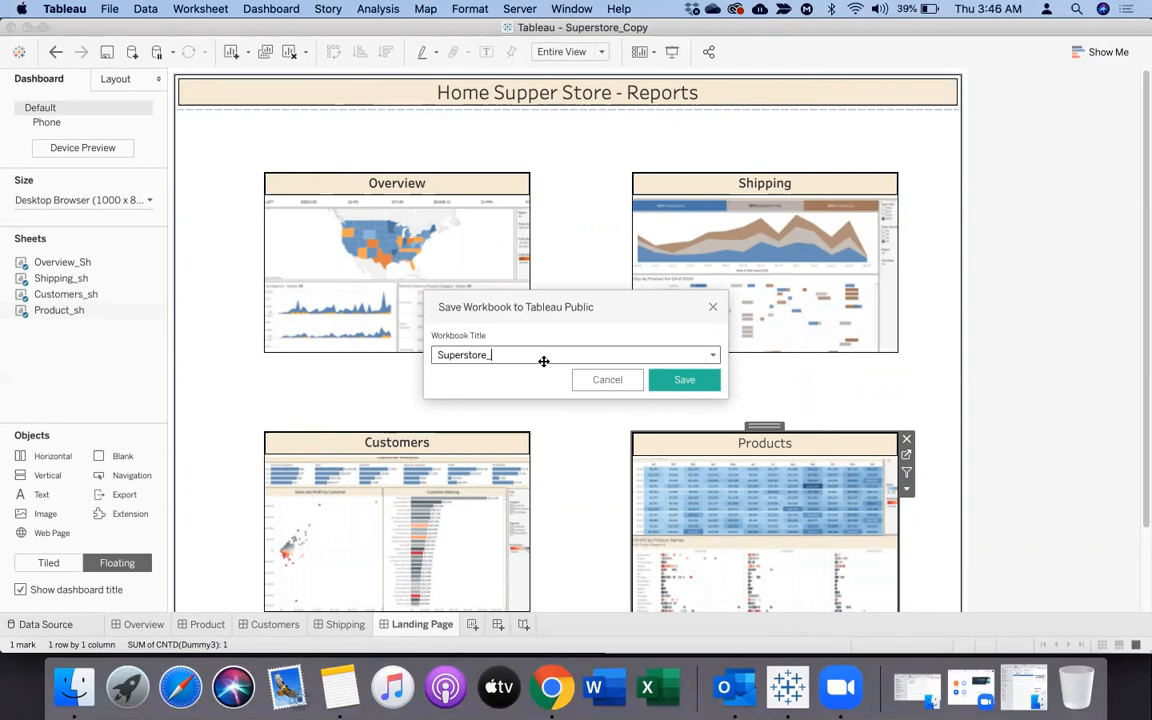
# Publish the workbook to Tableau Public with the title Superstore_Landing Pages and dismiss the banner on the published page
pyautogui.write('nding Pages')
pyautogui.click(667, 384)
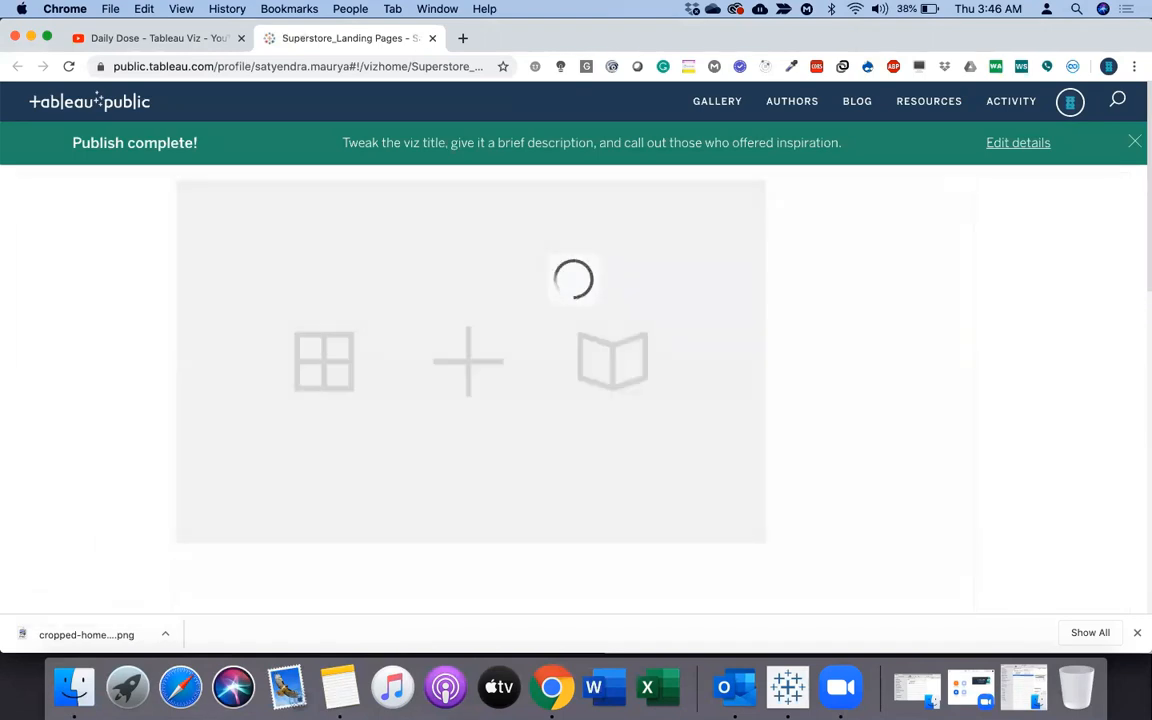
pyautogui.click(1134, 144)
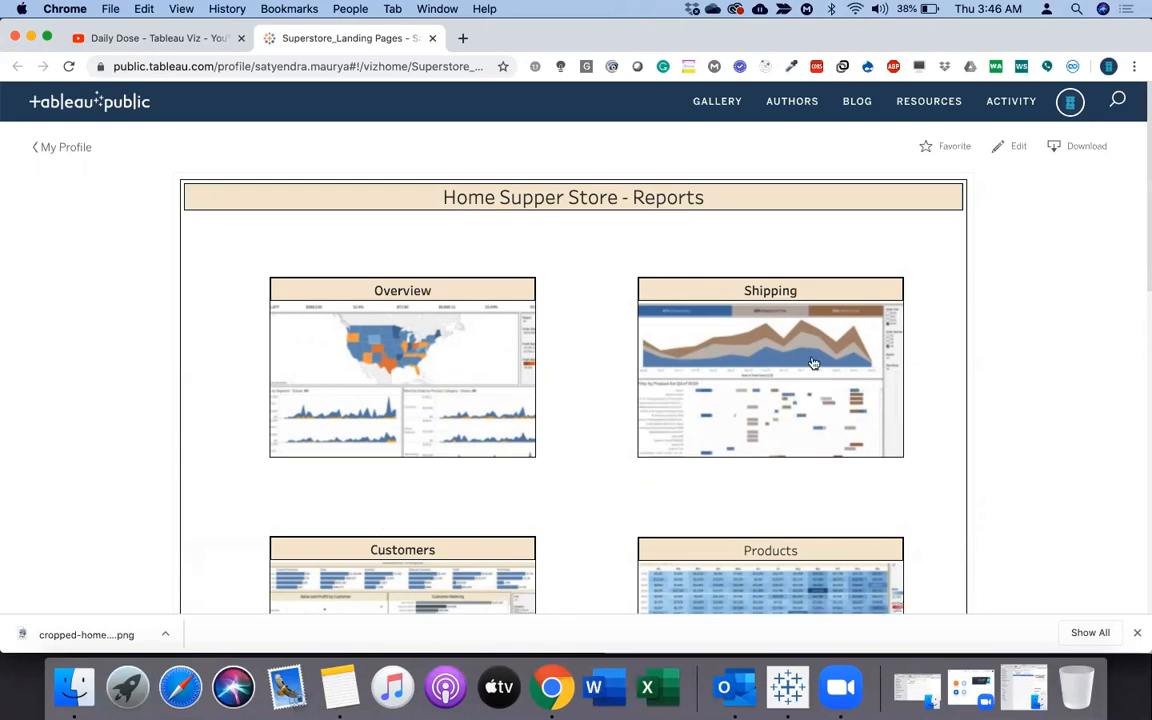
# Show the published viz in full screen and test opening Shipping, returning through its Home icon and opening Customers
pyautogui.scroll(-3, 1142, 385)
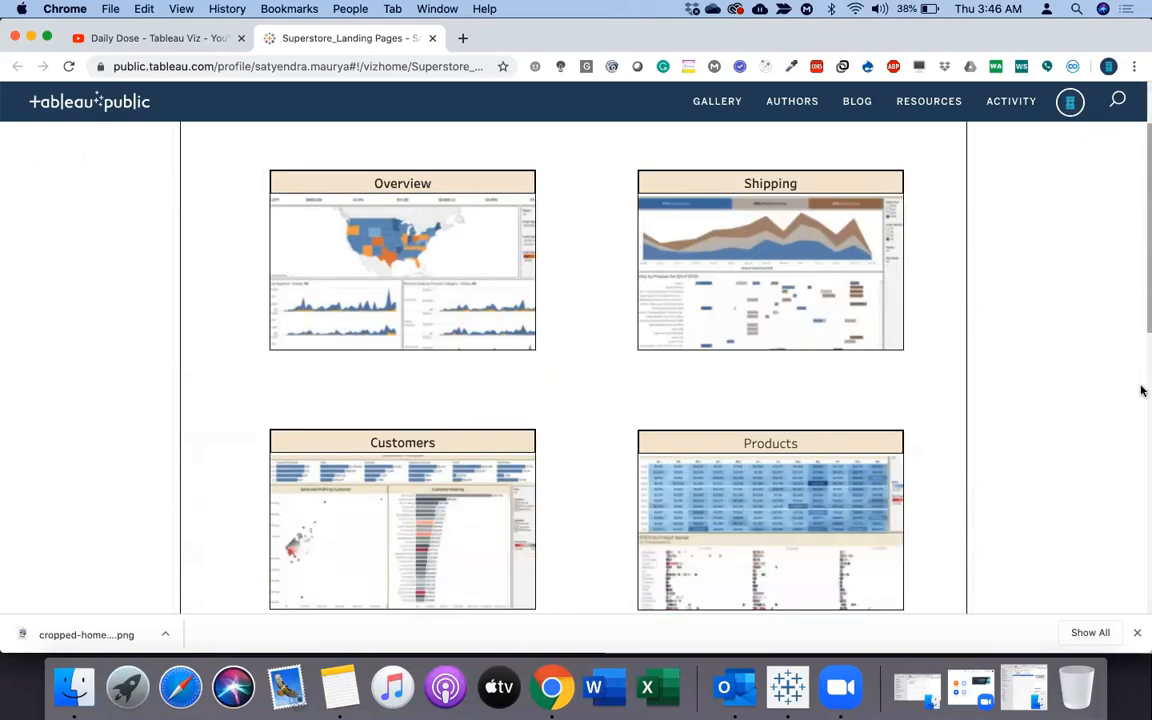
pyautogui.scroll(-6, 1142, 390)
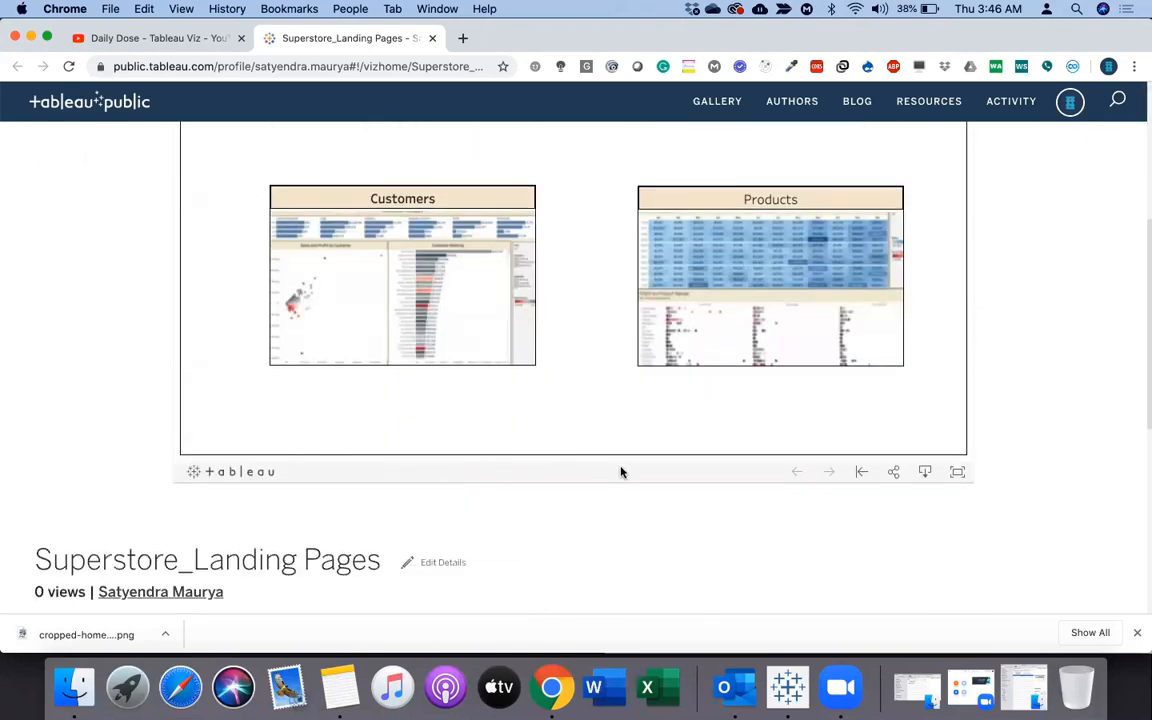
pyautogui.click(957, 472)
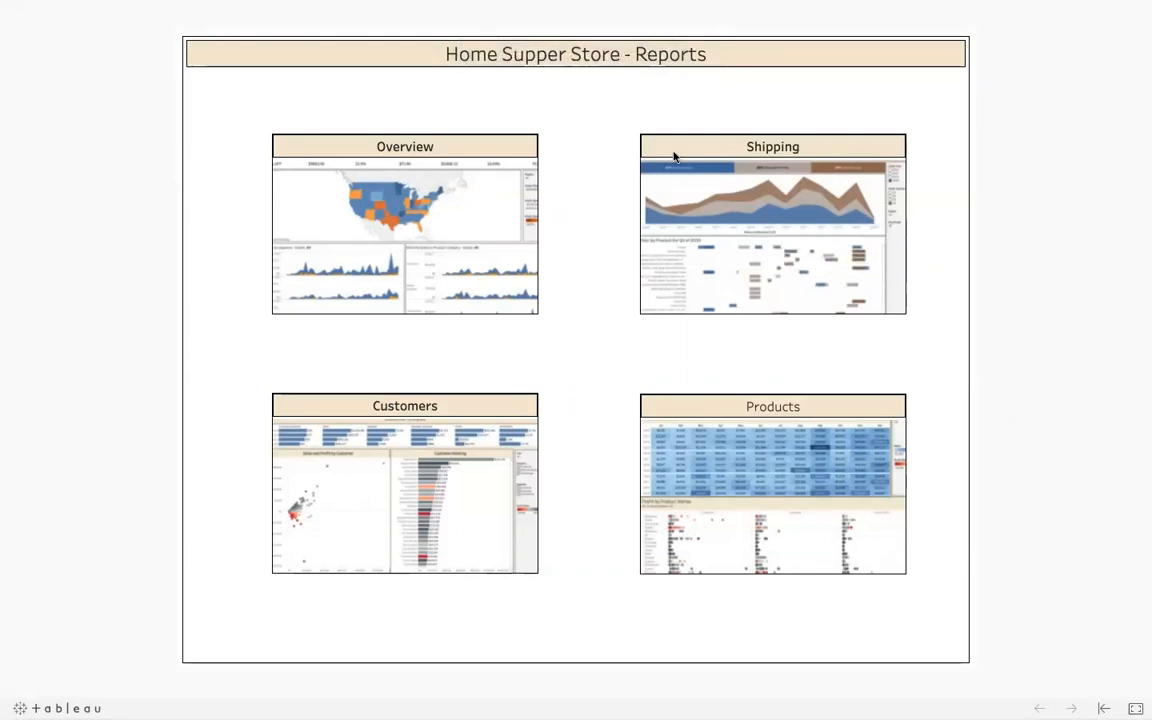
pyautogui.click(738, 195)
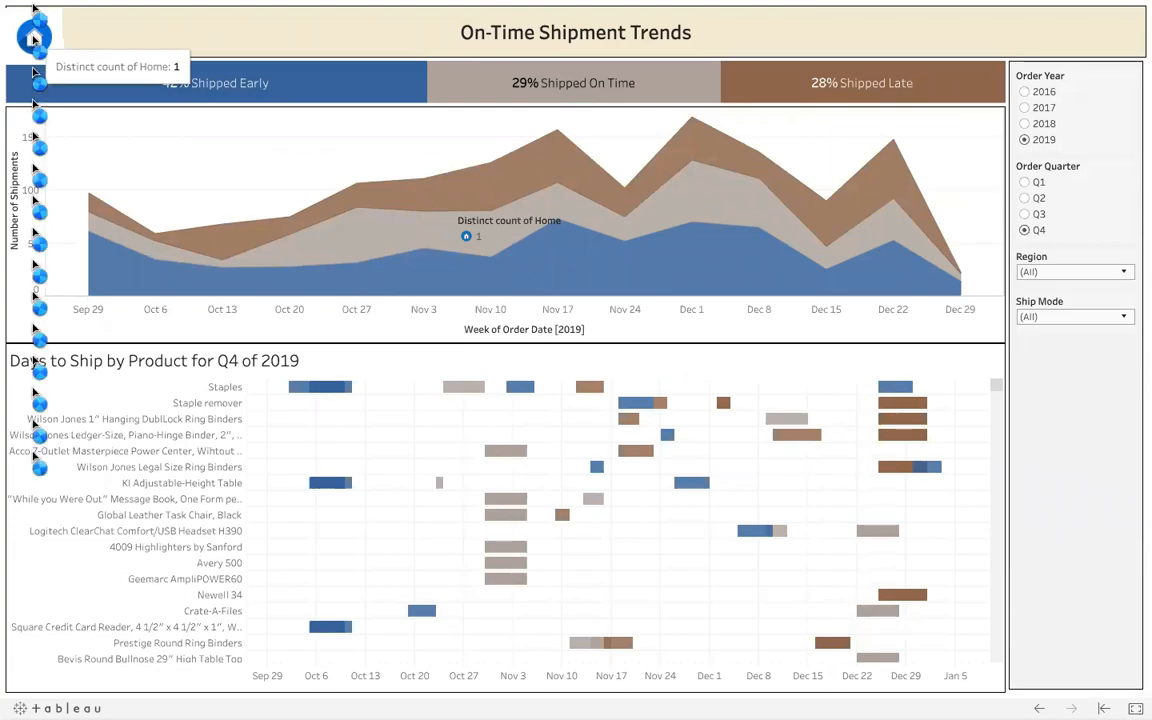
pyautogui.click(33, 38)
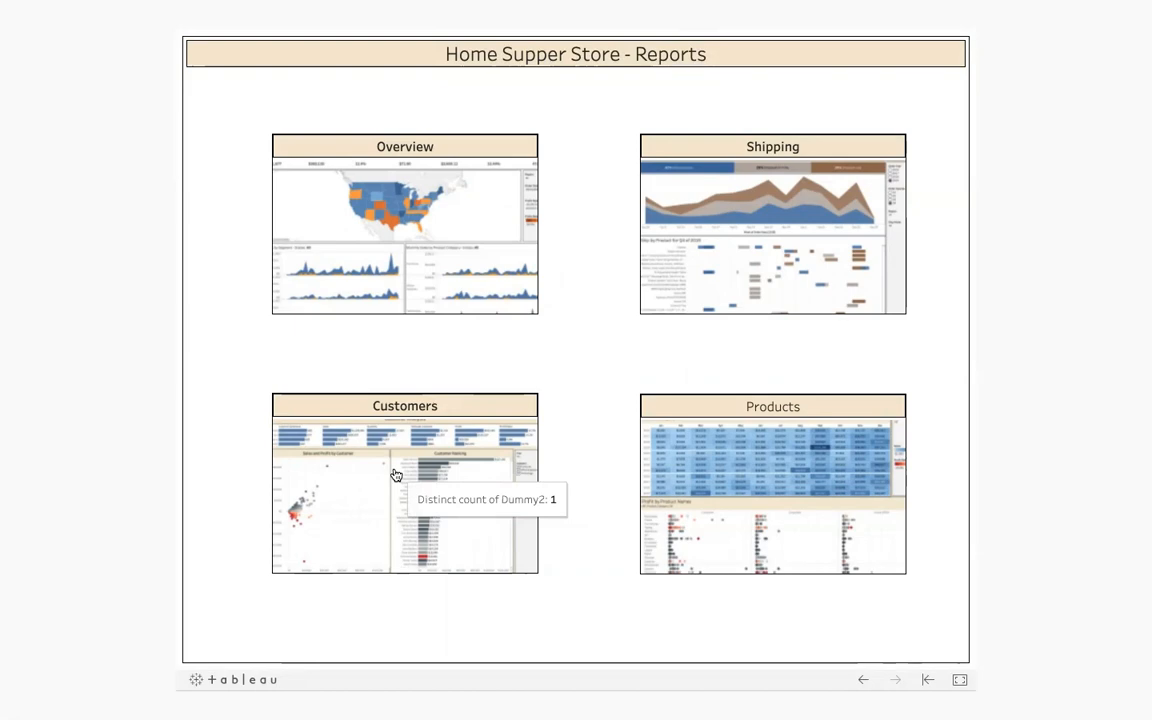
pyautogui.click(395, 474)
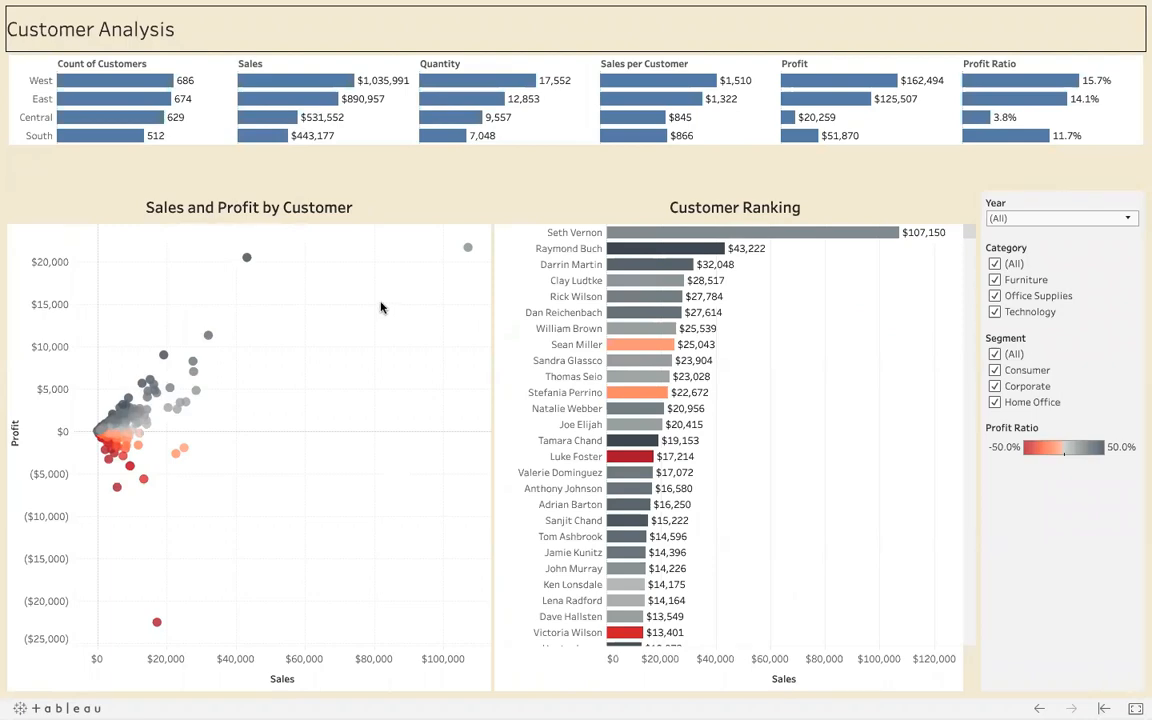
# Exit full screen and look over the Customer Analysis dashboard on the published page
pyautogui.press('Escape')
pyautogui.click(355, 268)
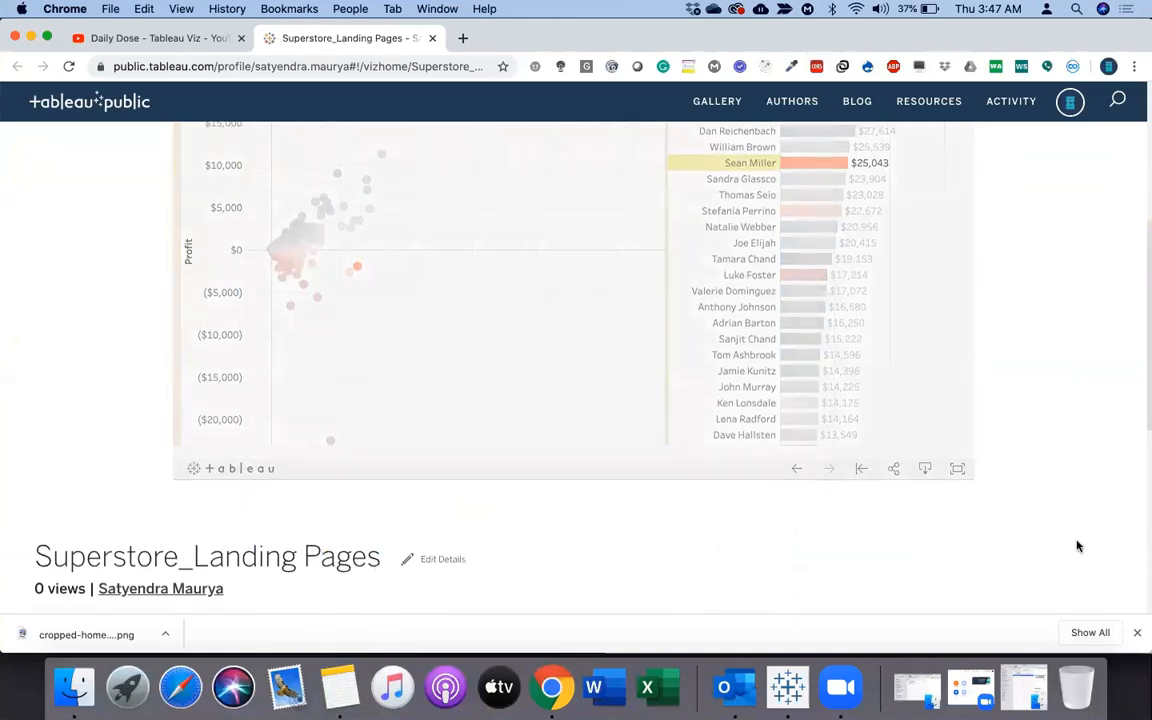
pyautogui.scroll(3, 1078, 546)
pyautogui.scroll(2, 1078, 546)
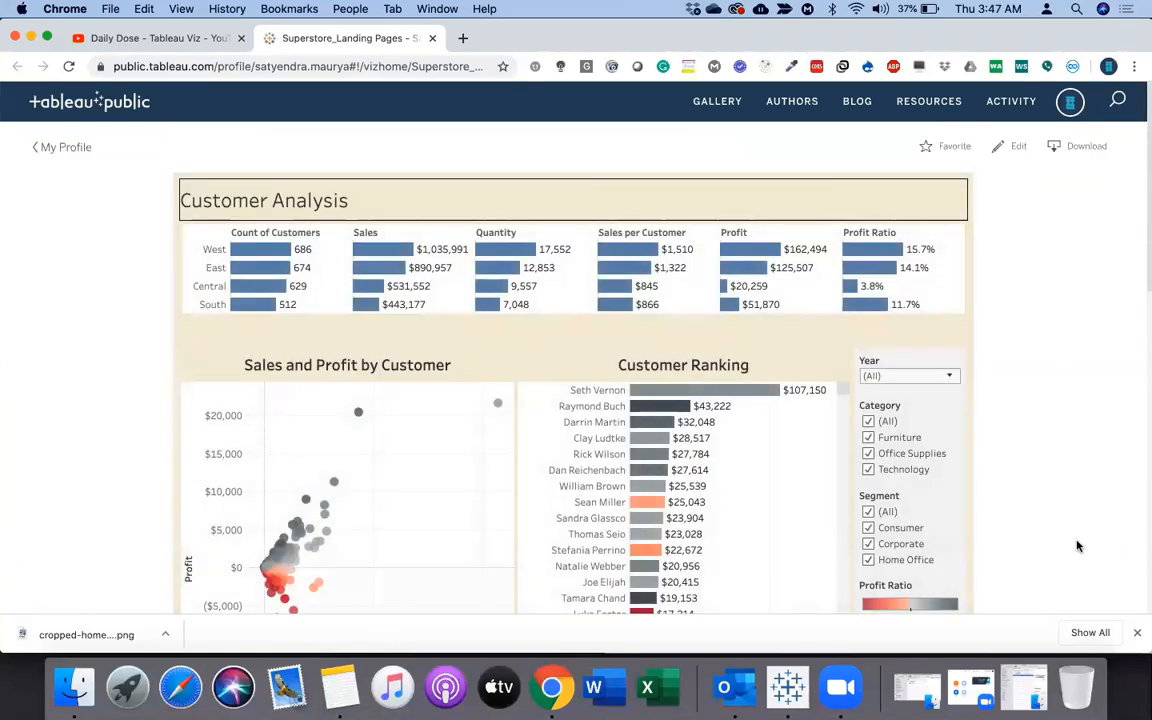
pyautogui.scroll(-5, 1053, 457)
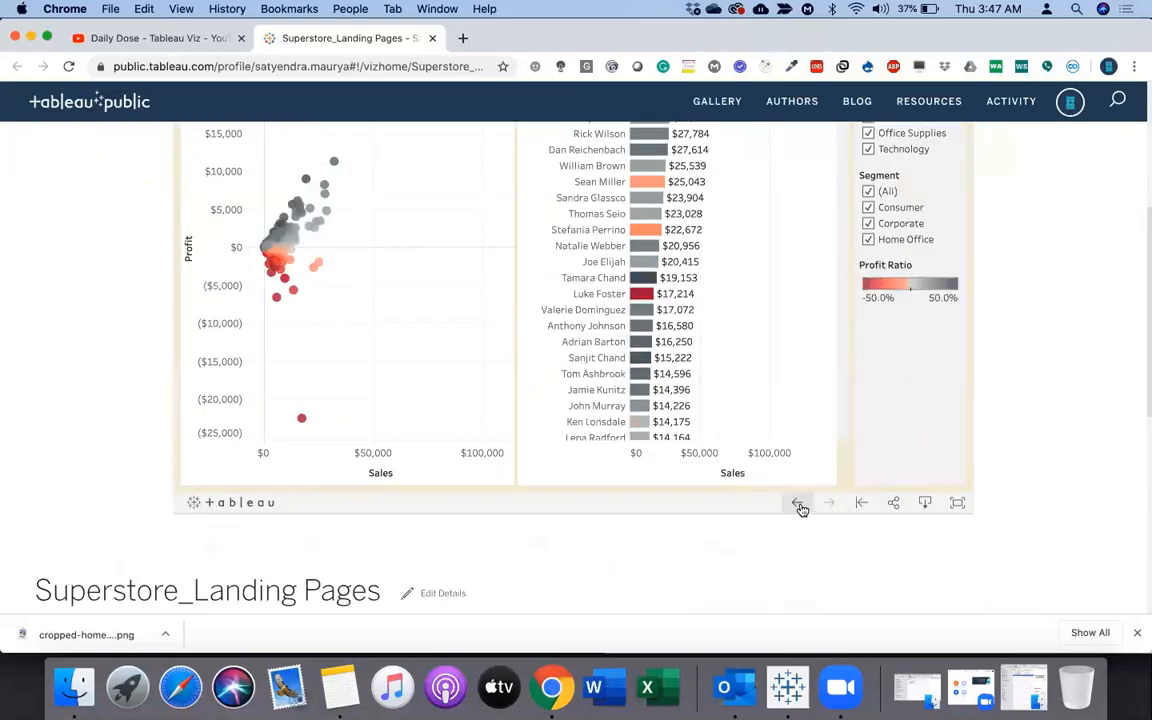
# Switch to the workbook in Tableau Desktop, return to Chrome and show the Daily Dose - Tableau Viz YouTube playlist
pyautogui.click(790, 662)
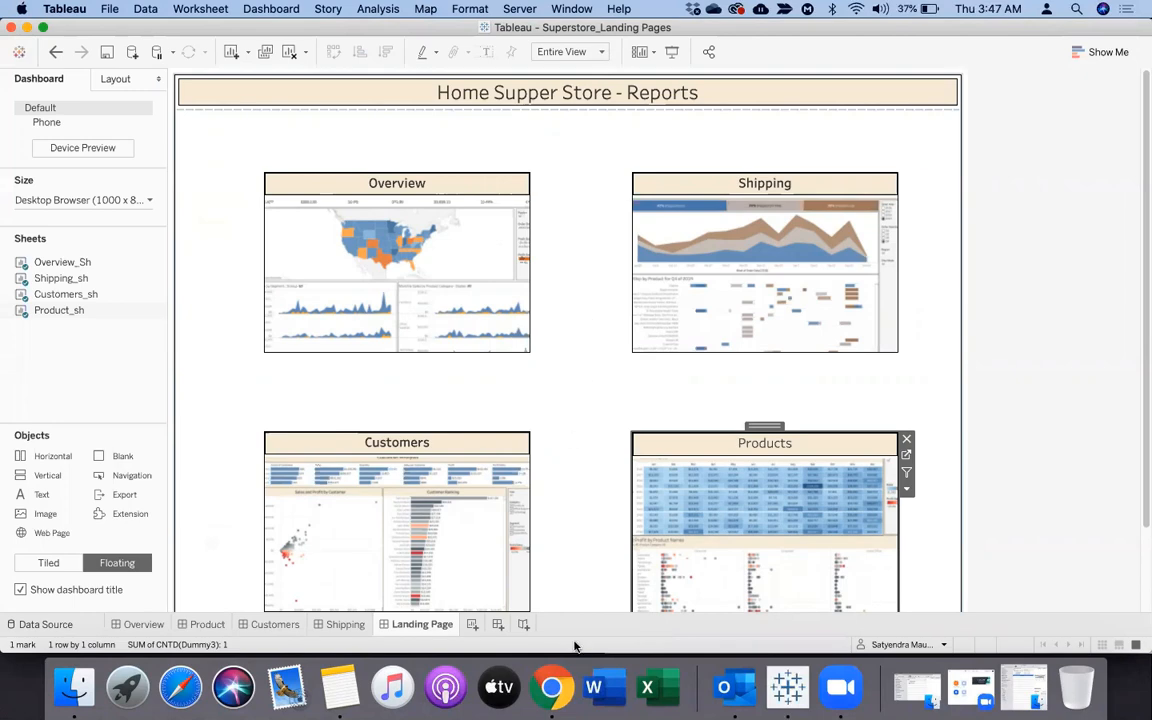
pyautogui.click(549, 685)
pyautogui.click(126, 38)
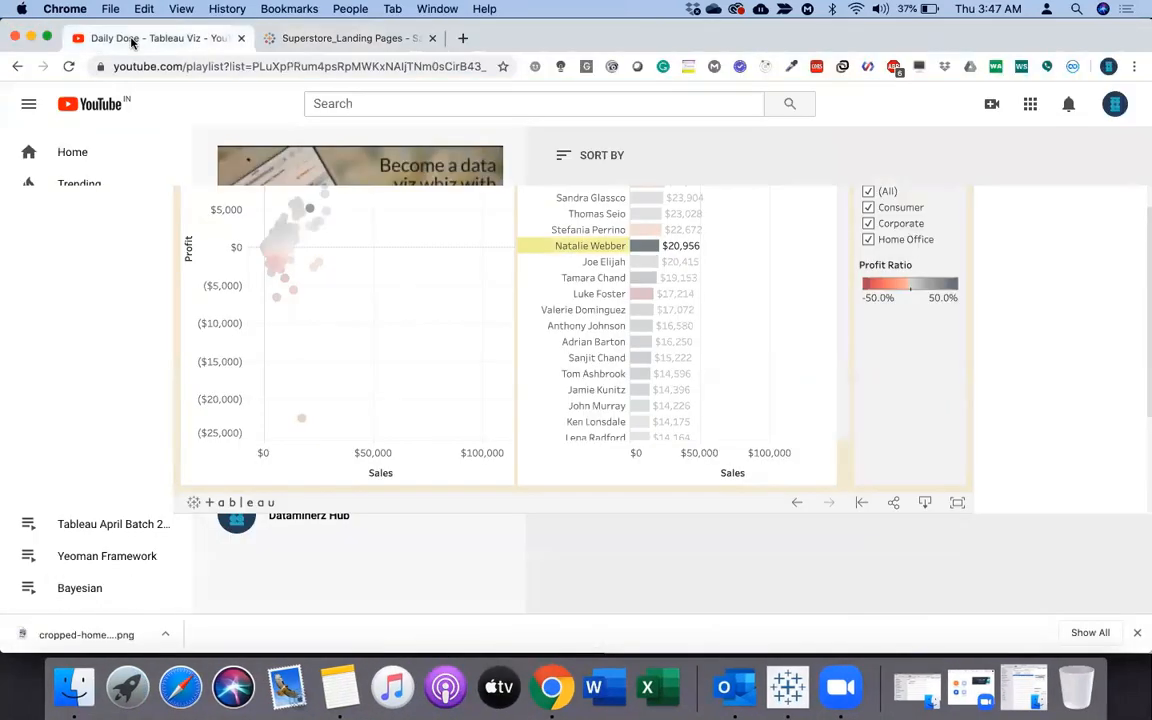